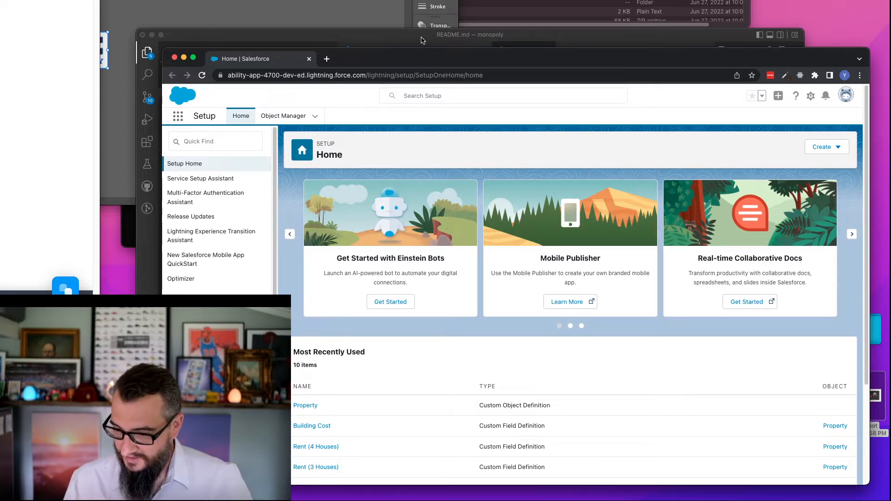
click(422, 40)
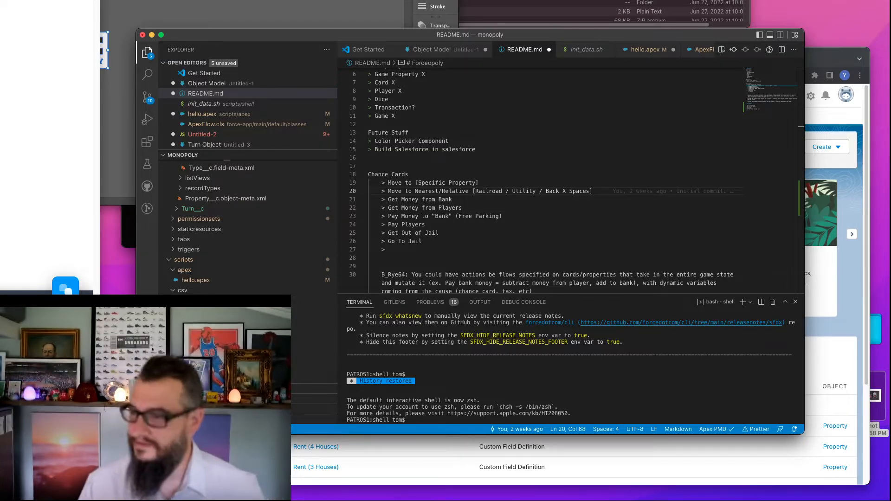
drag(469, 0, 0, 0)
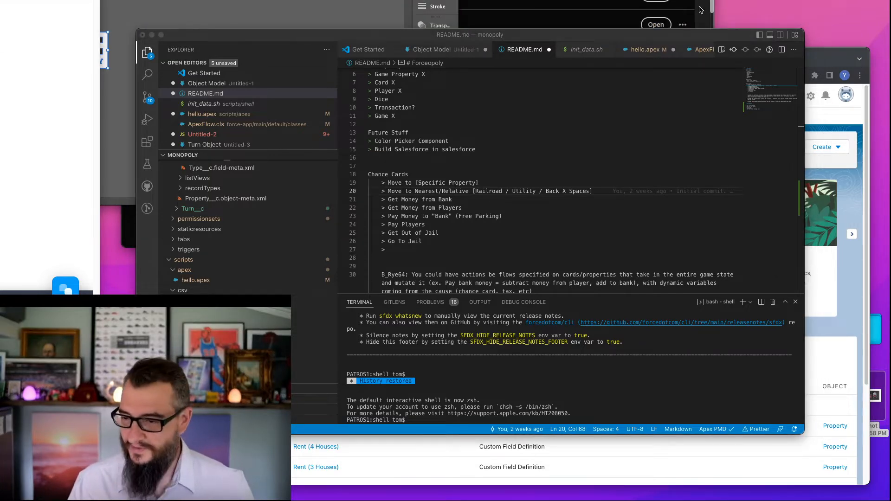
drag(650, 0, 0, 0)
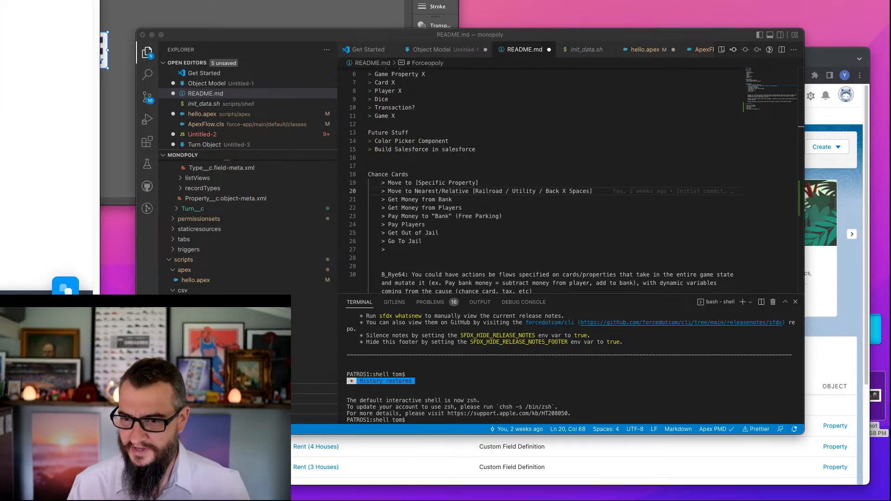
click(821, 62)
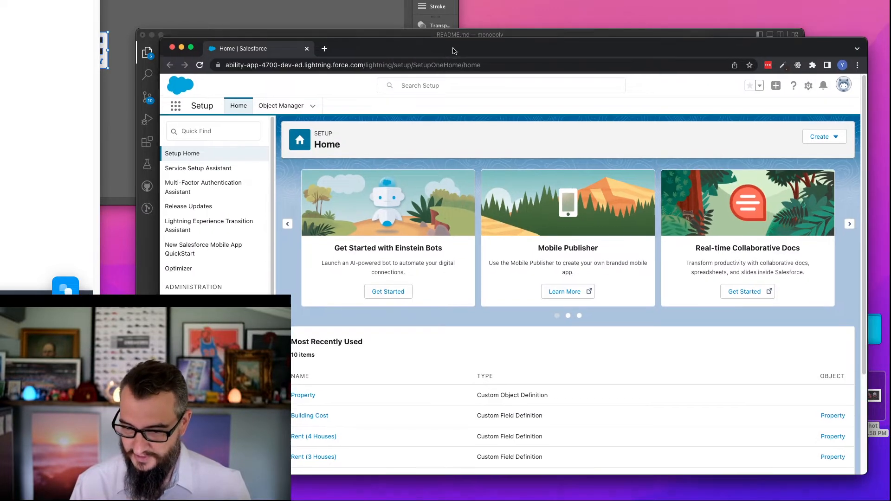
drag(456, 61, 455, 49)
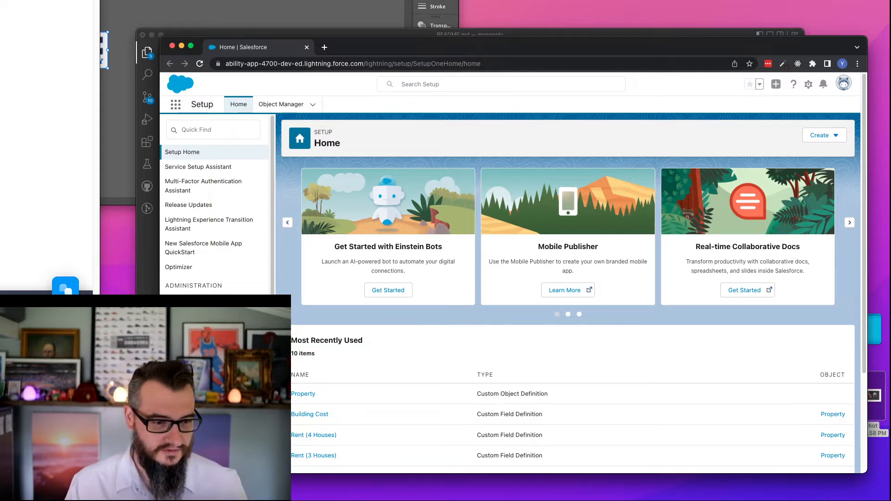
key(super+Tab)
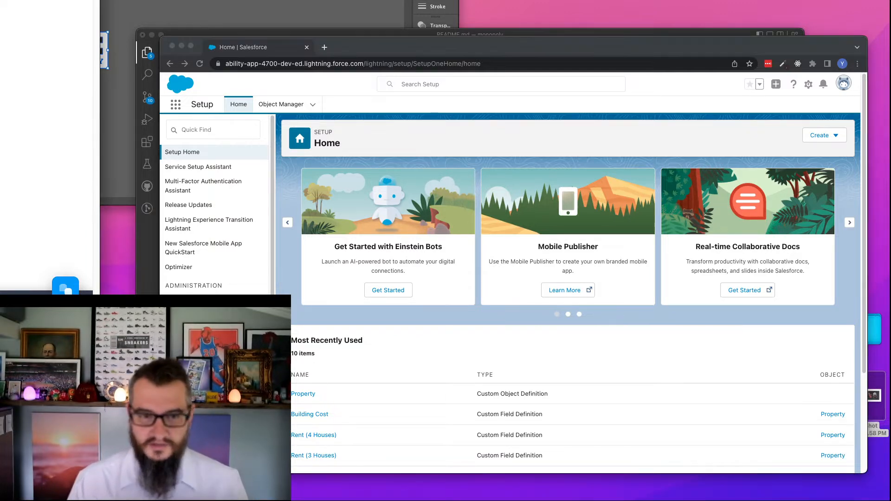
key(super+t)
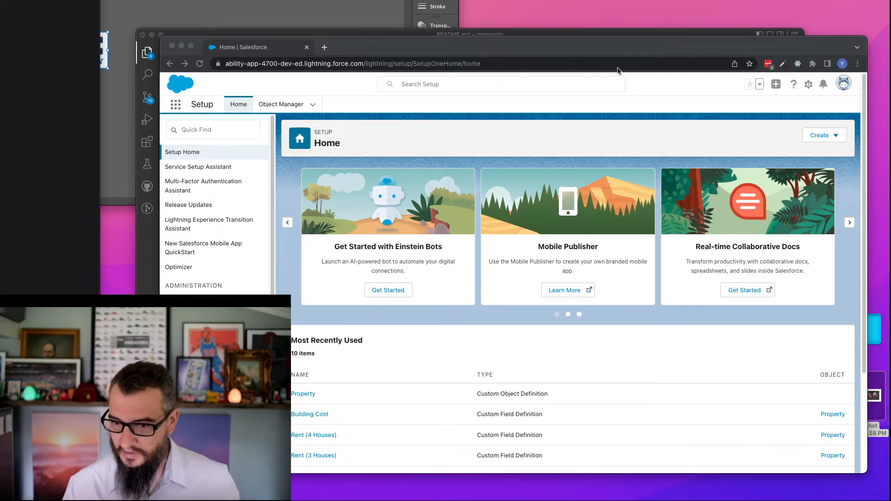
- Find the Flows page in Setup by searching for "flow", and open the Take Turn flow
click(365, 46)
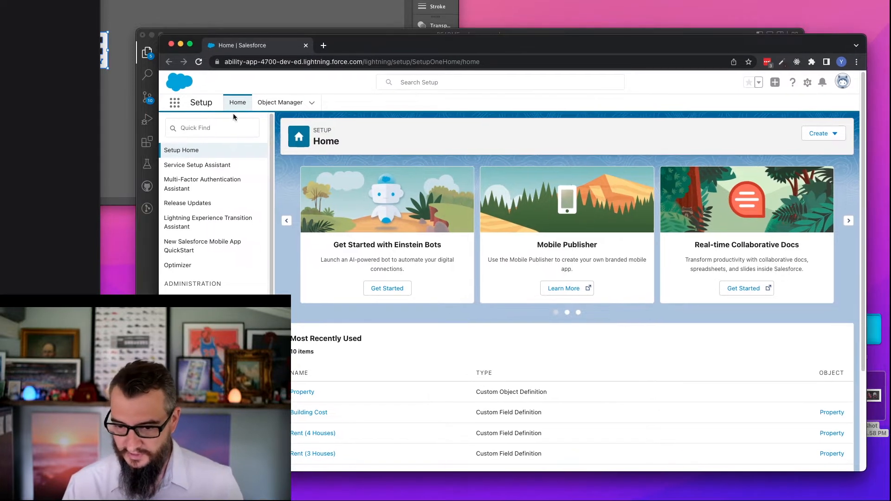
click(216, 128)
text(flow)
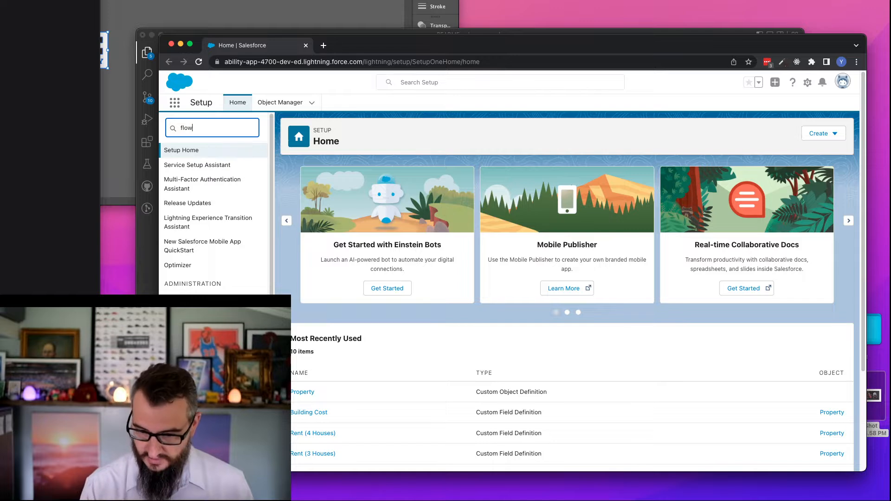
click(194, 225)
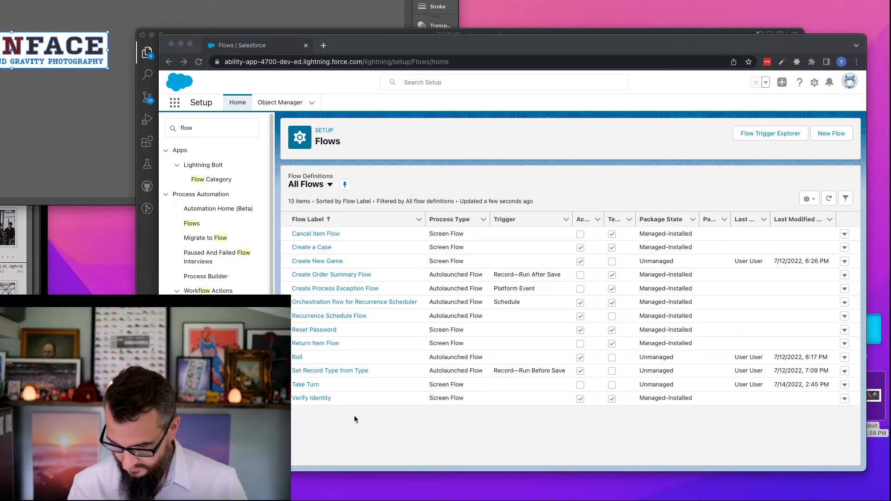
click(354, 416)
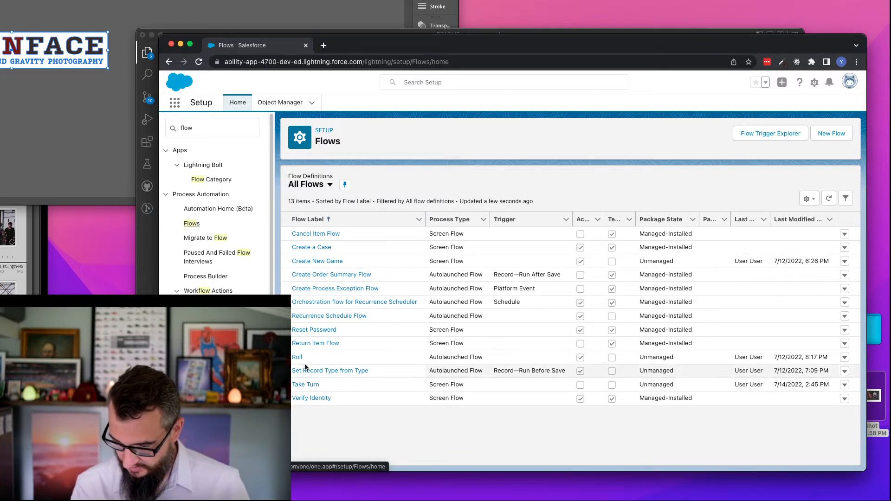
click(306, 386)
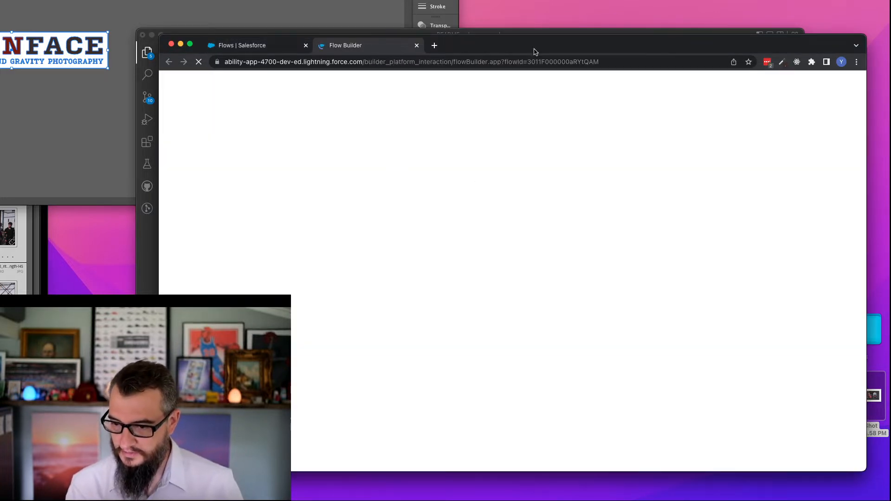
drag(536, 51, 526, 44)
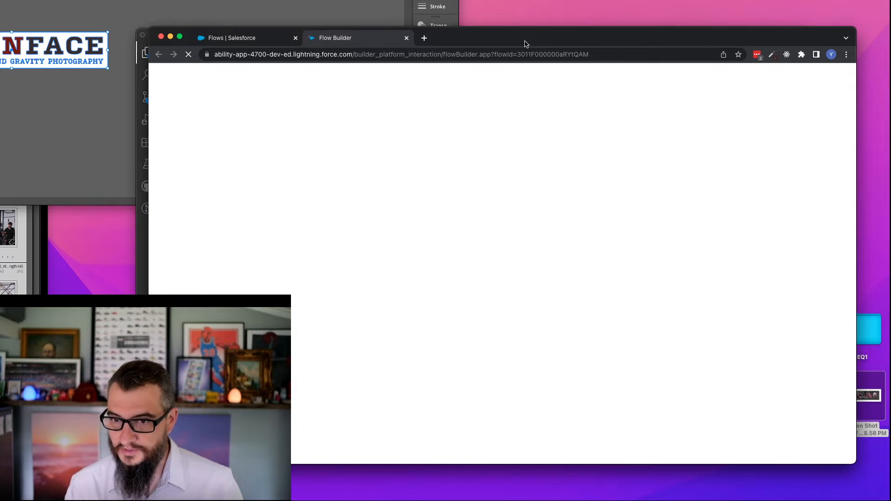
key(super+Tab)
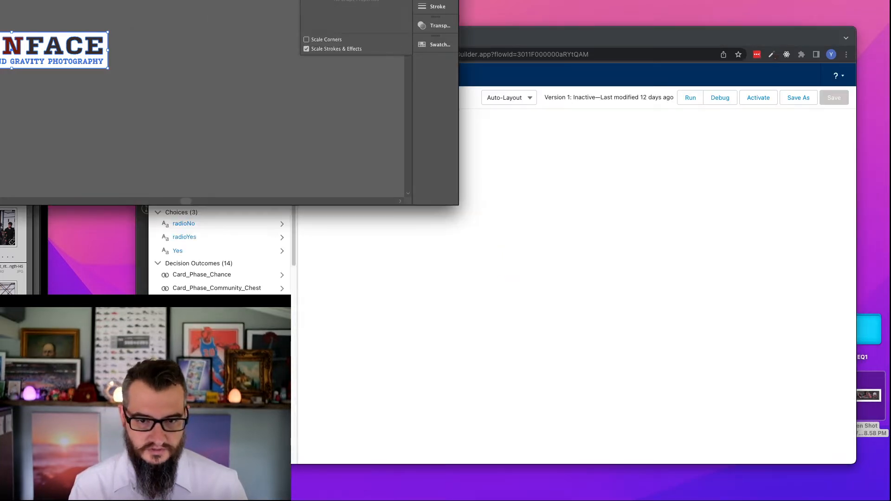
key(super+Tab)
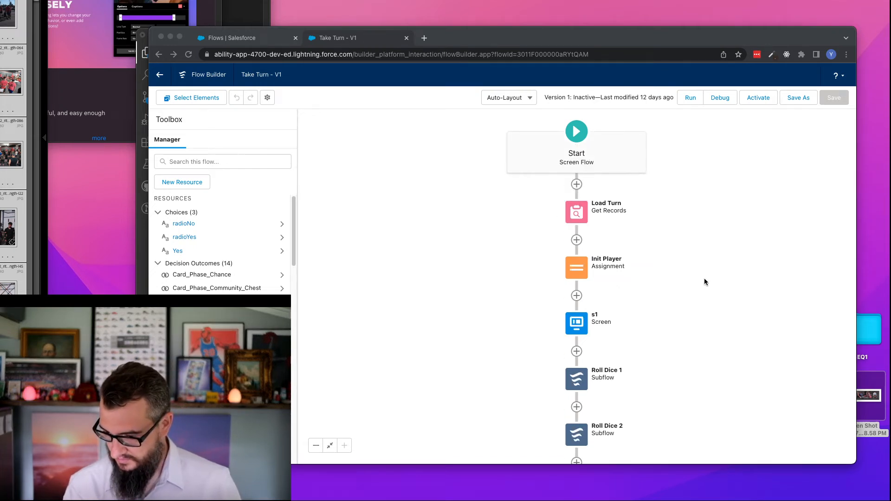
- Examine the Take Turn flow from its start element through the branches of the Turn State decision
click(606, 38)
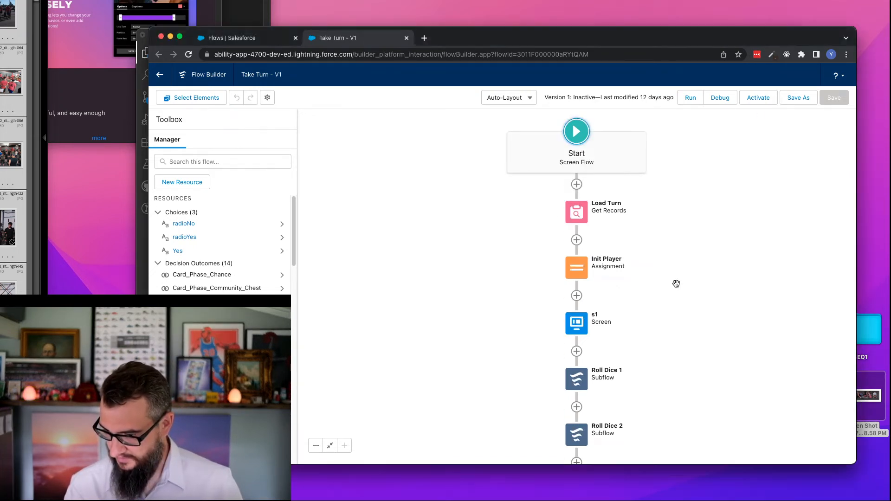
drag(677, 284, 658, 163)
click(315, 446)
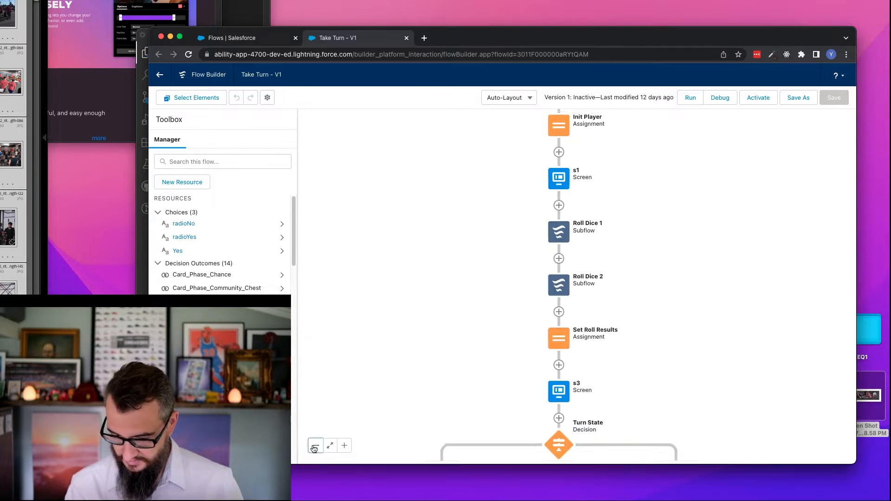
click(316, 446)
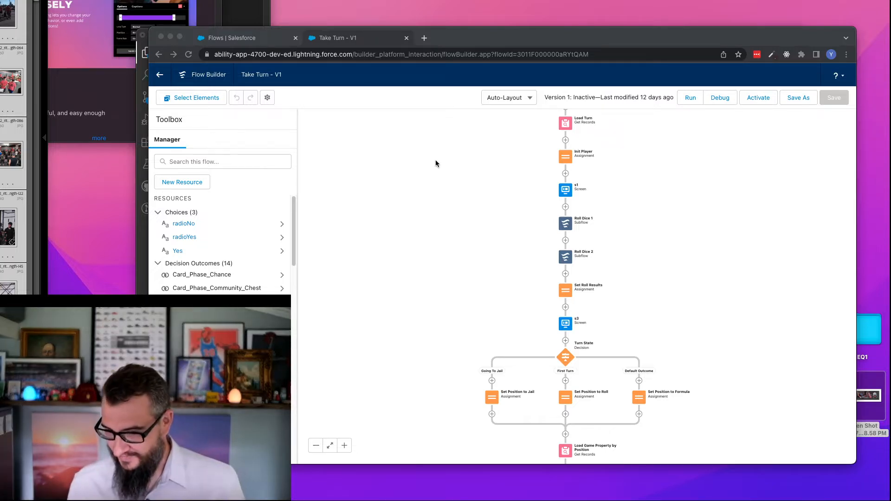
click(651, 240)
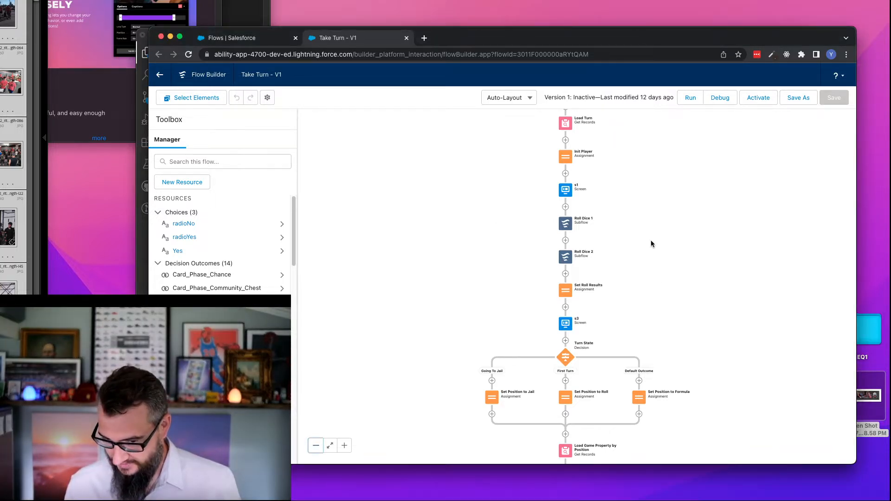
drag(642, 277, 627, 256)
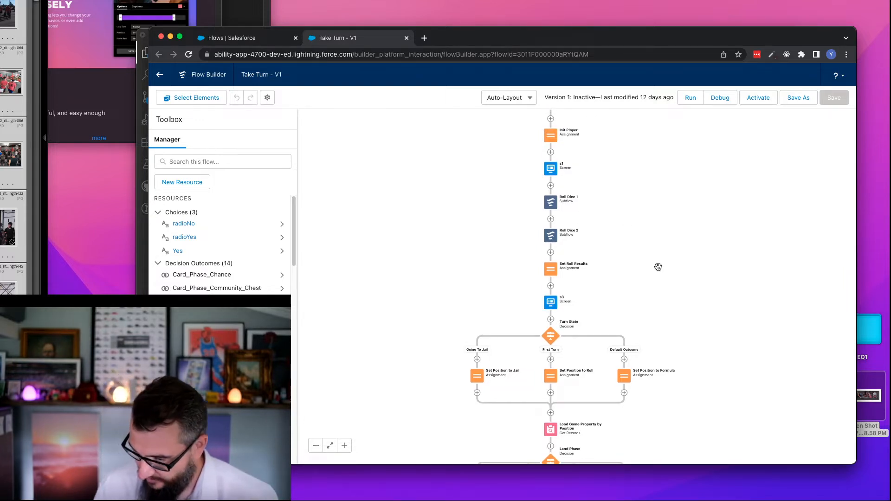
drag(643, 241, 646, 275)
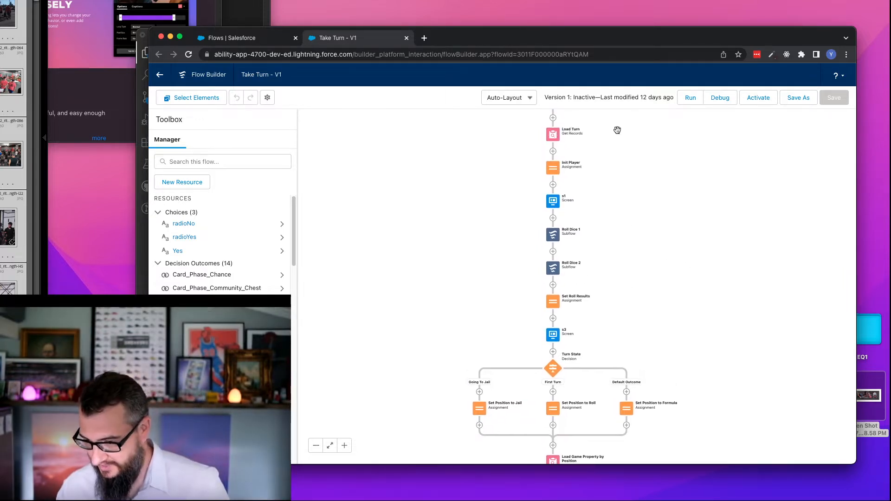
mouse_move(617, 129)
mouse_down()
mouse_move(626, 165)
mouse_move(624, 145)
mouse_up()
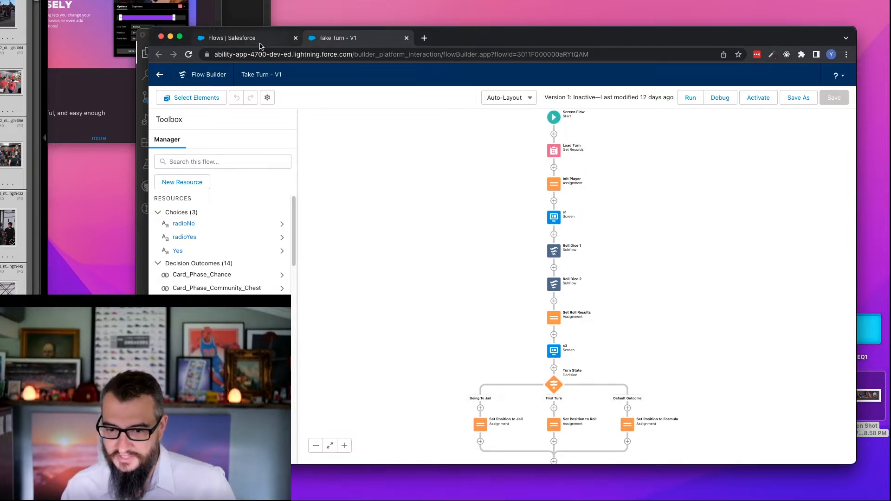
drag(494, 39, 500, 51)
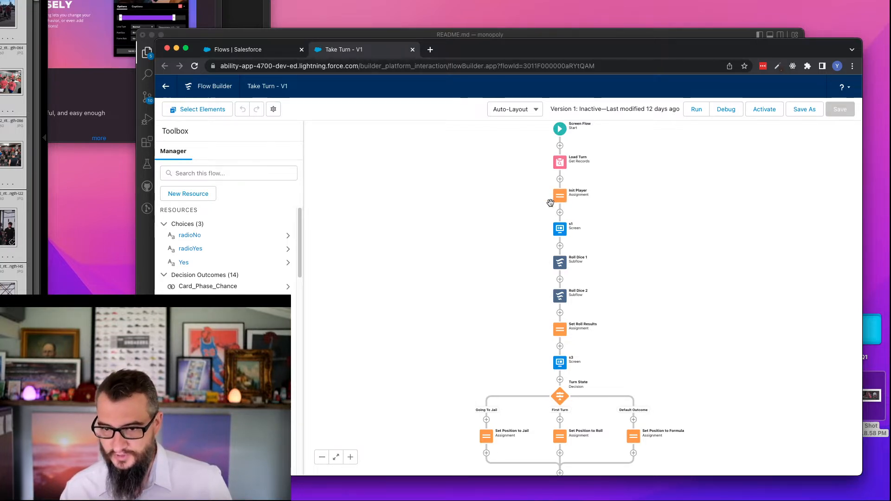
- Review the contents of the s1 screen element and close it without changes
scroll(550, 203, down, 3)
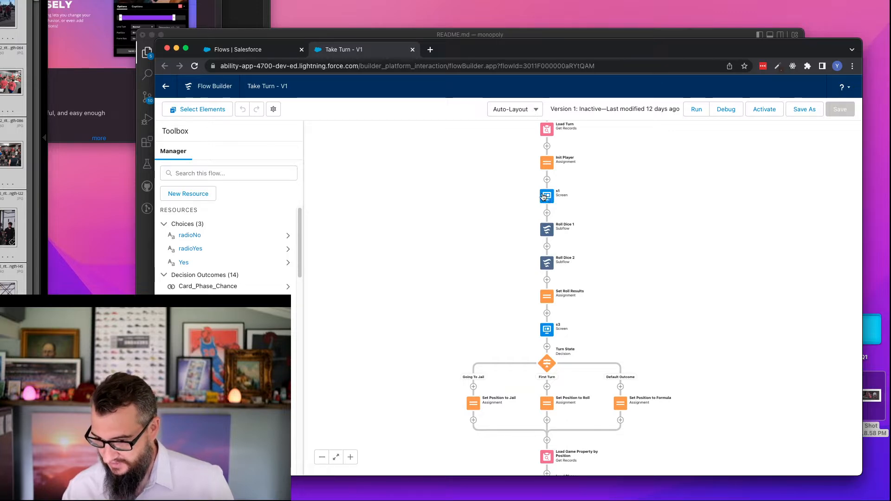
click(546, 198)
double_click(547, 198)
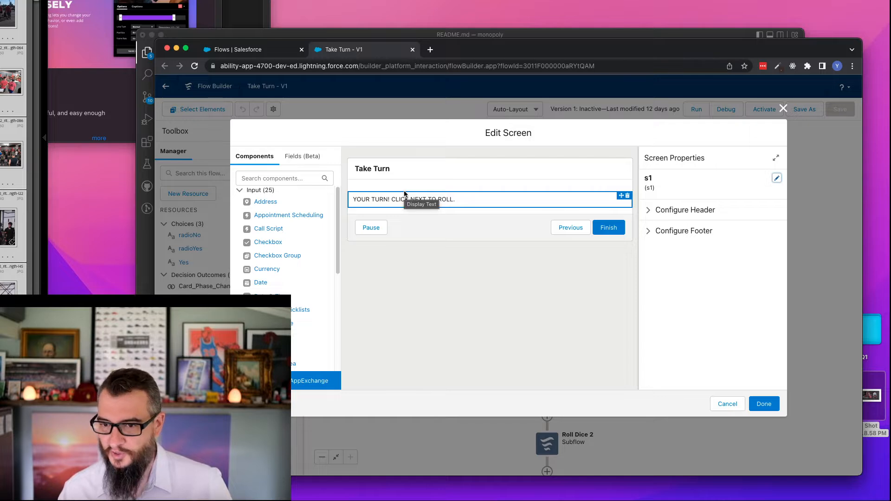
click(722, 404)
click(405, 280)
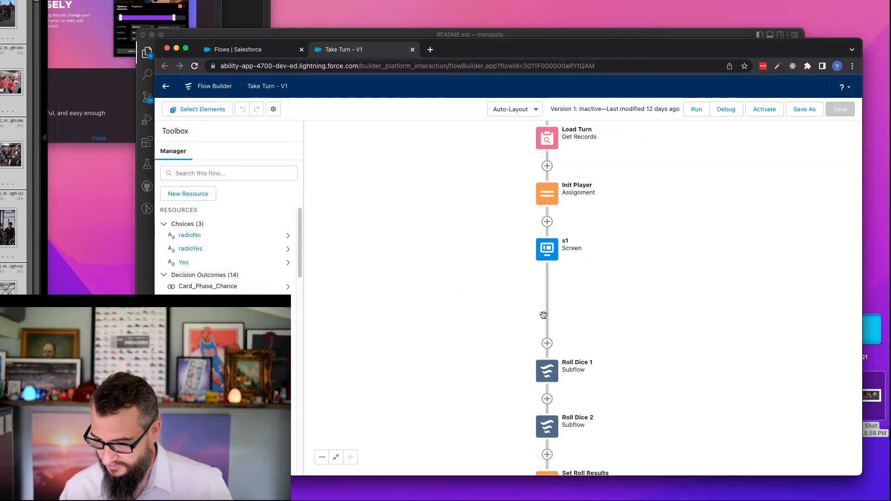
- Review the variable assignments in the Set Roll Results element and close it without changes
drag(639, 322, 641, 201)
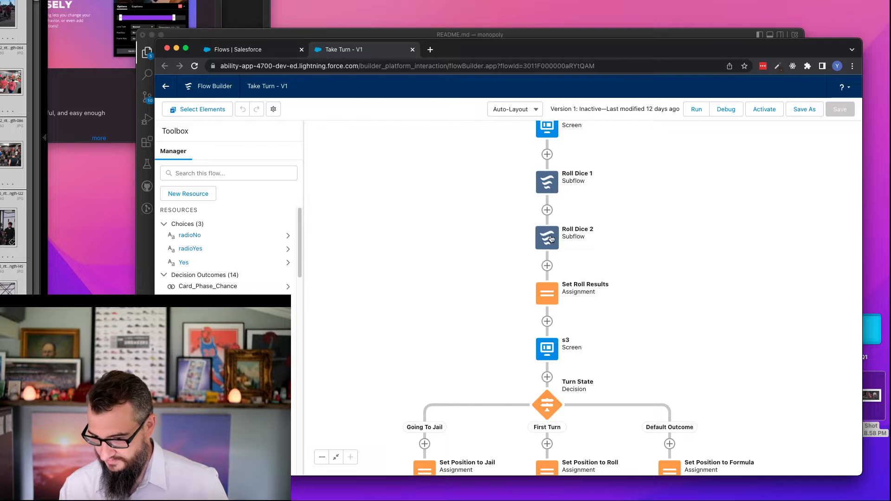
drag(503, 297, 489, 240)
double_click(532, 234)
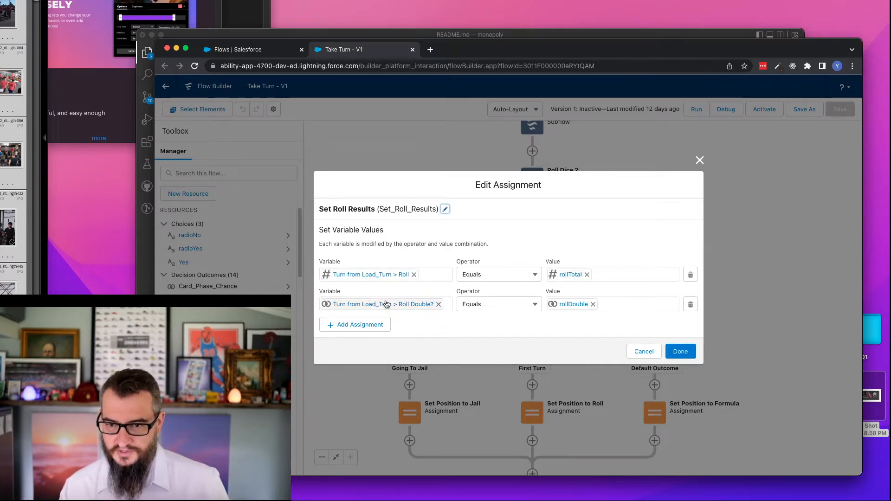
click(647, 352)
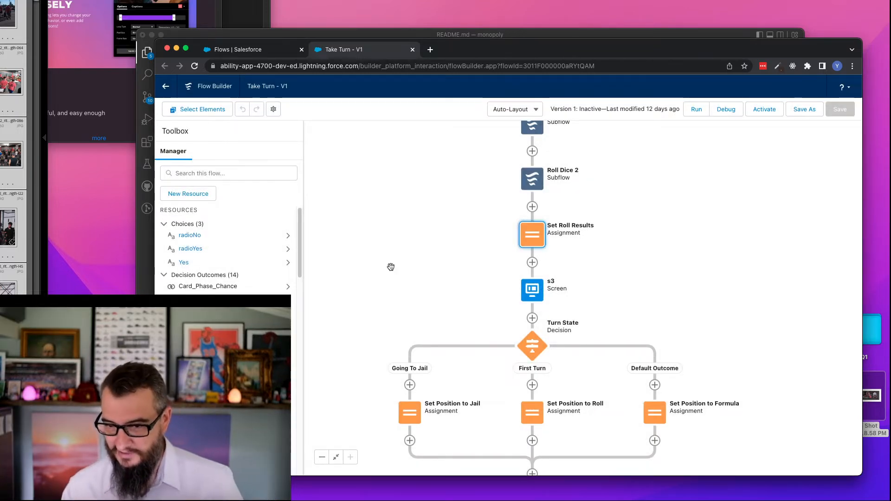
- Inspect the s3 screen's "YOU'RE GOING TO JAIL." display text and its component visibility condition, leaving the screen unchanged
click(529, 292)
click(521, 375)
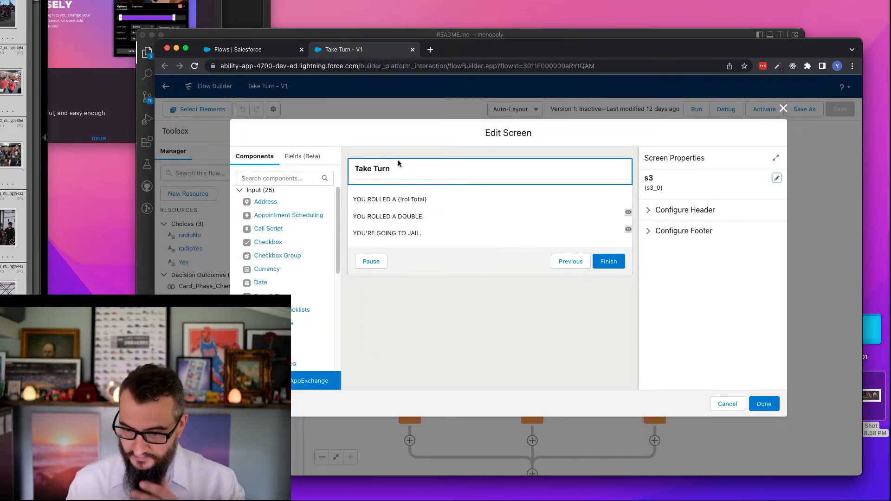
click(399, 233)
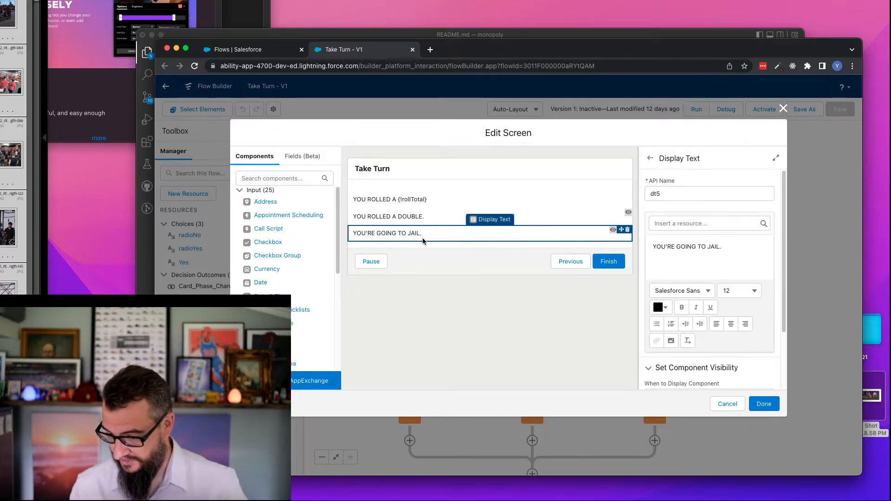
scroll(785, 245, down, 3)
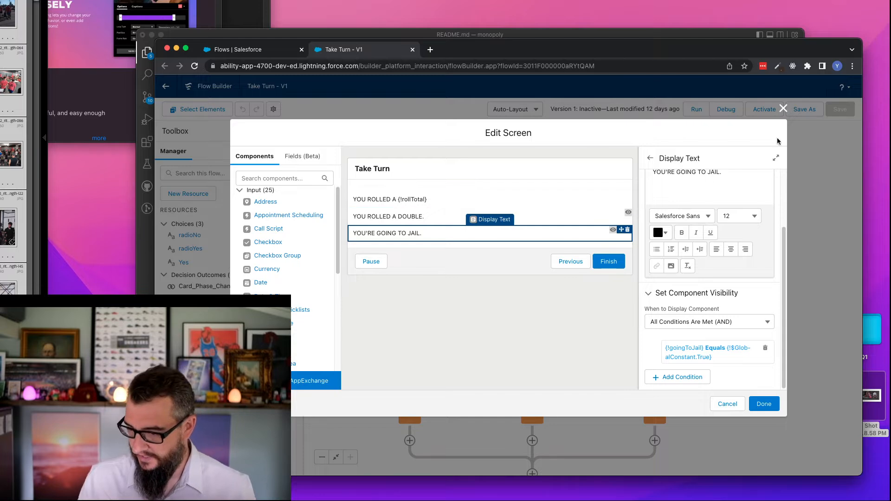
key(Escape)
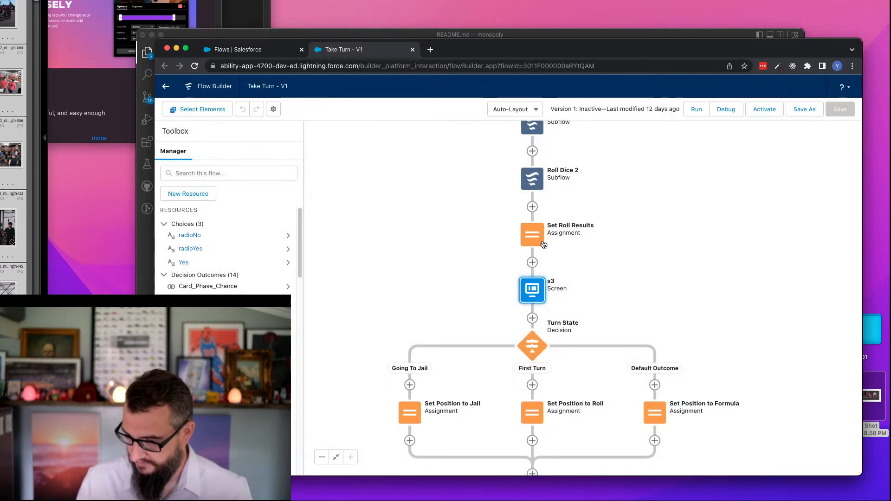
- Recheck which roll values Set Roll Results stores on the turn record, leaving the assignment unchanged
double_click(544, 245)
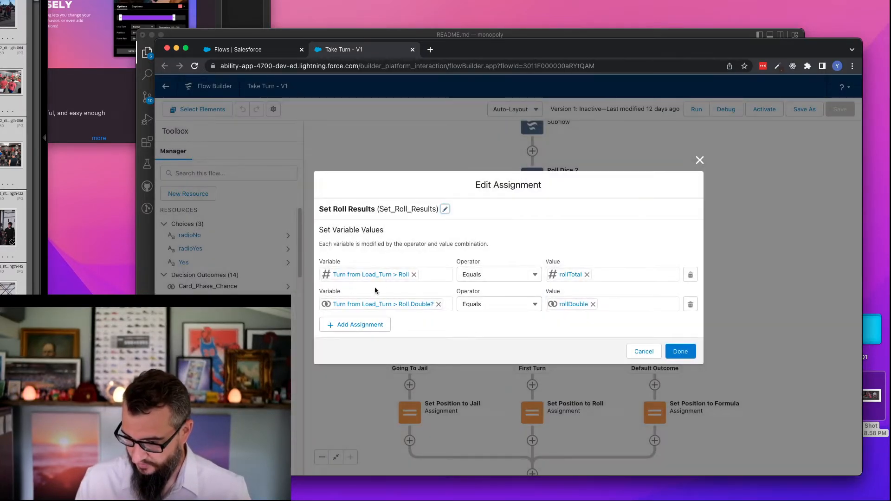
click(646, 351)
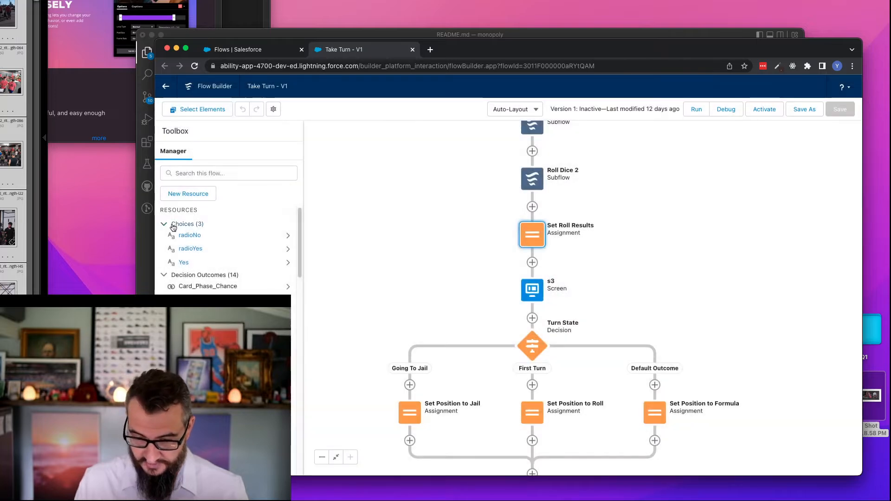
- Inspect the goingToJail formula's full set of double-roll conditions and close it without changes
click(163, 225)
click(164, 233)
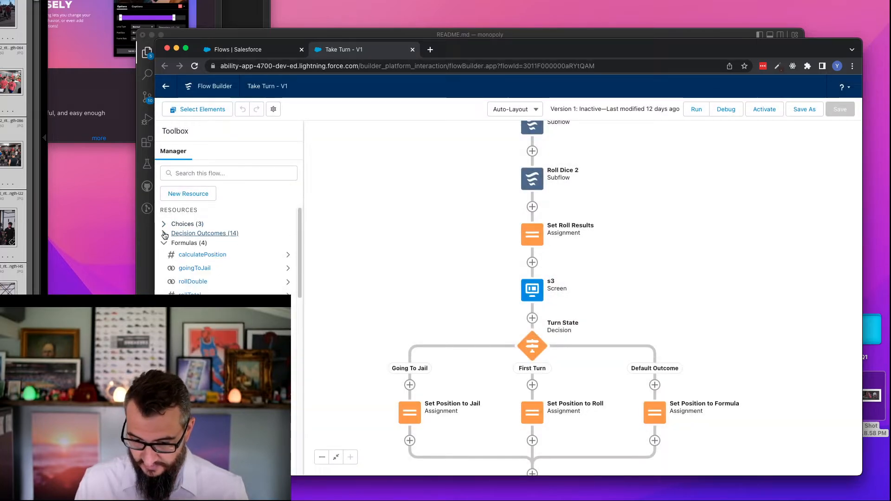
click(208, 269)
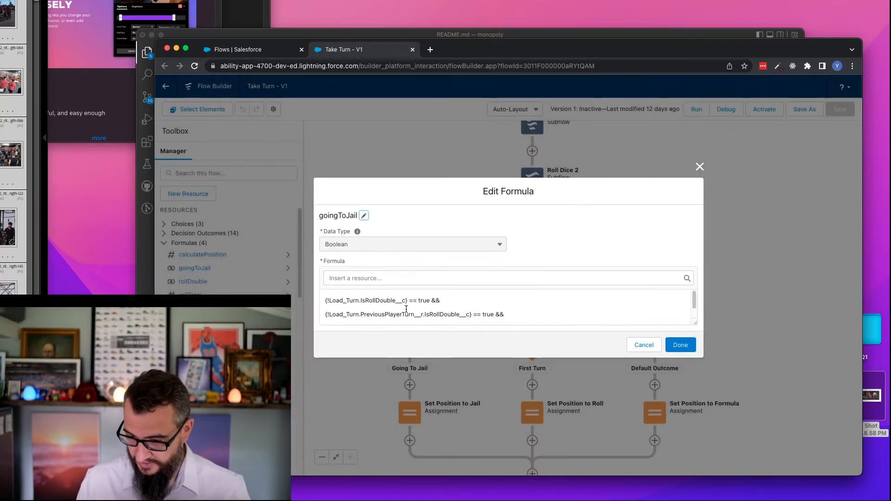
double_click(381, 302)
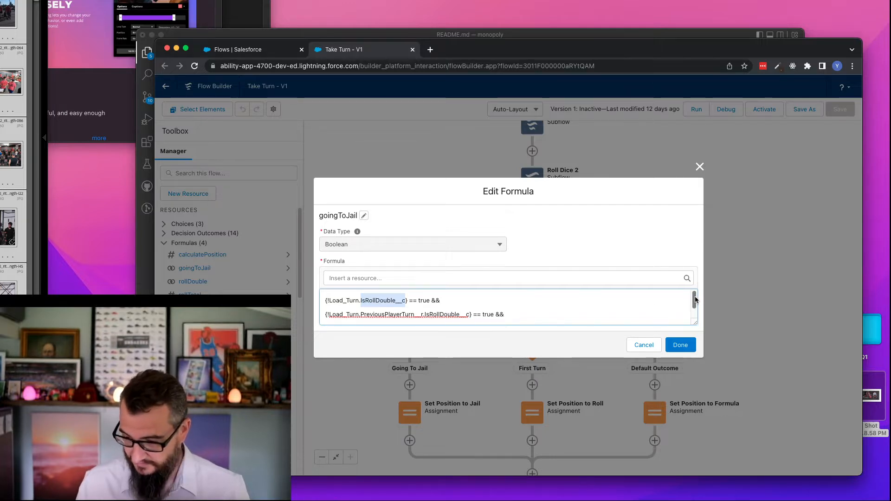
scroll(695, 302, down, 1)
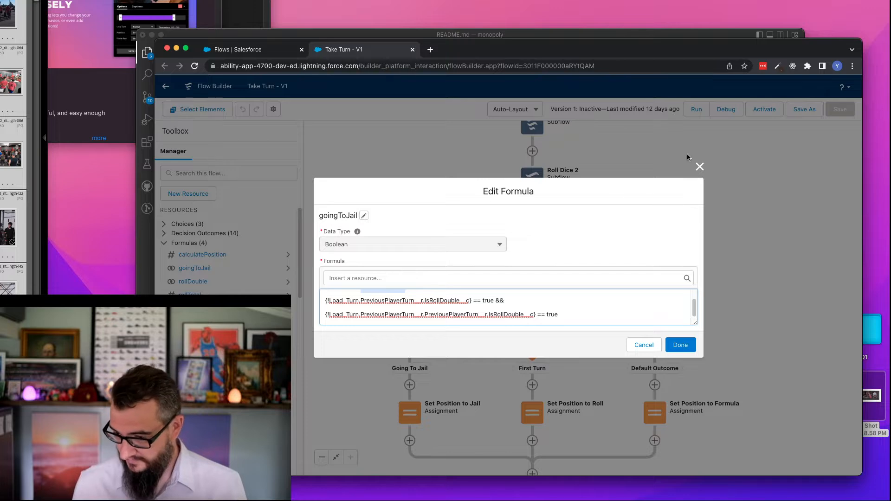
click(699, 167)
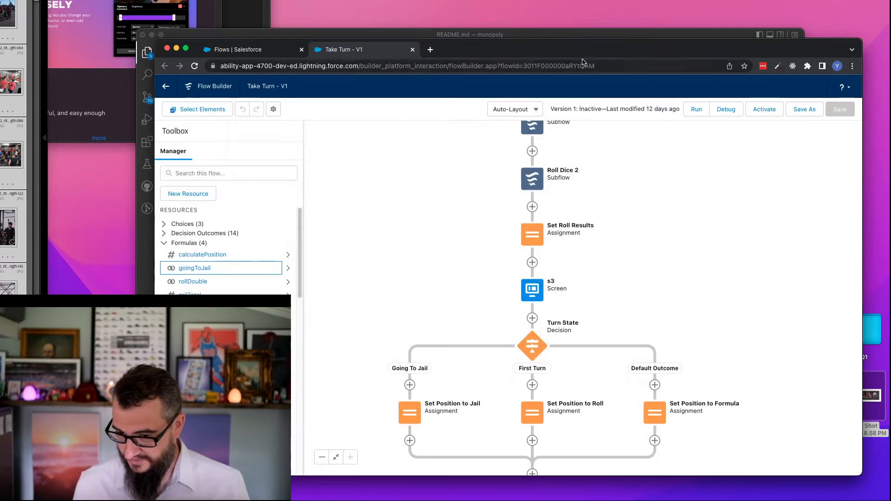
- Examine the Turn State decision's three branches and the position assignment on each path
drag(459, 284, 484, 199)
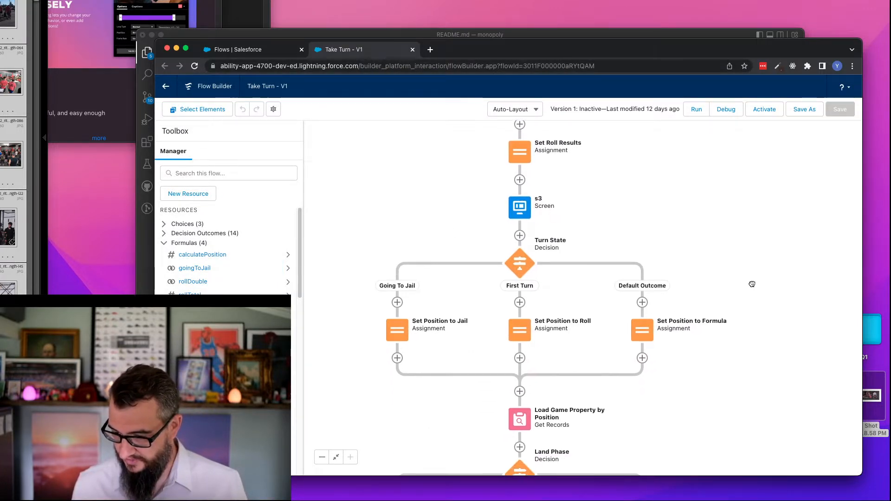
drag(752, 284, 757, 243)
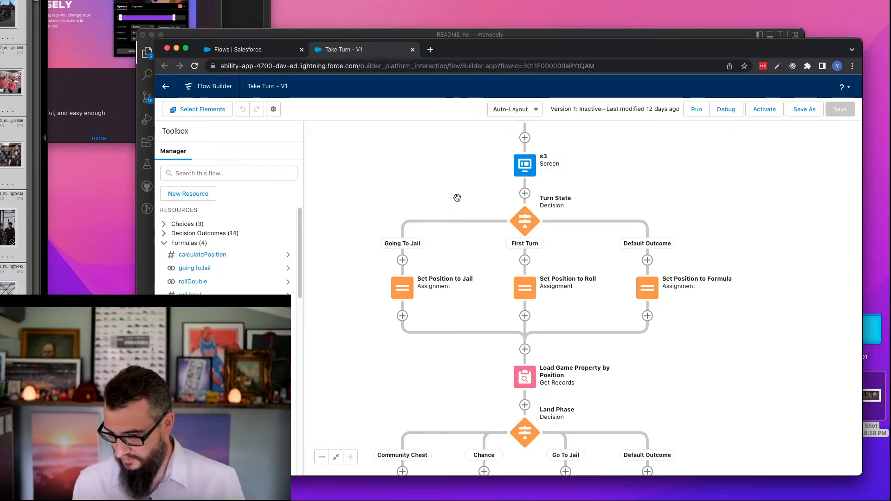
scroll(458, 198, down, 1)
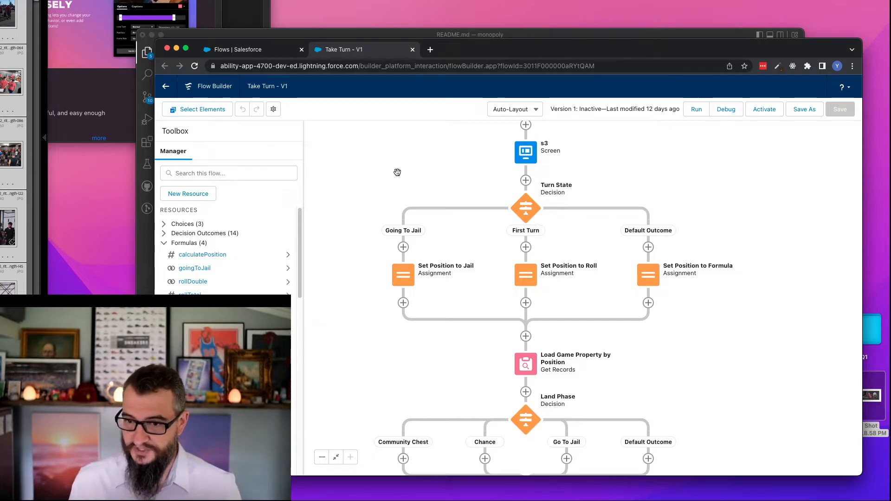
scroll(633, 325, down, 5)
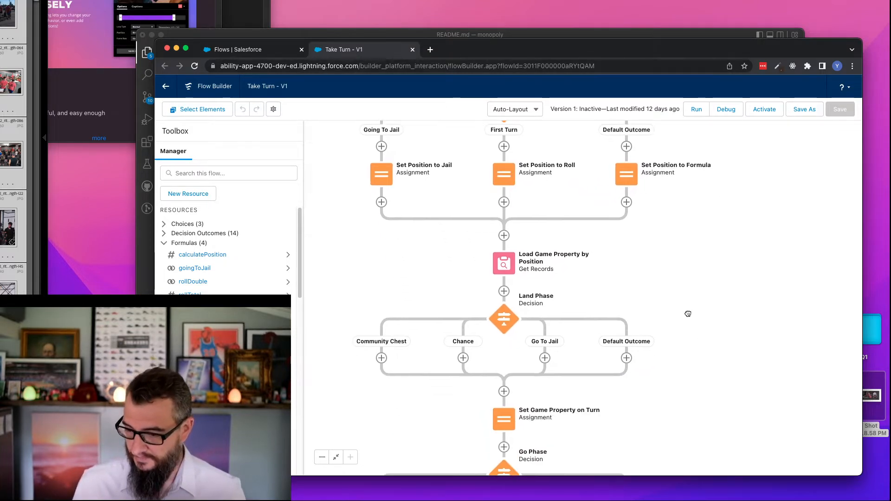
drag(688, 314, 688, 273)
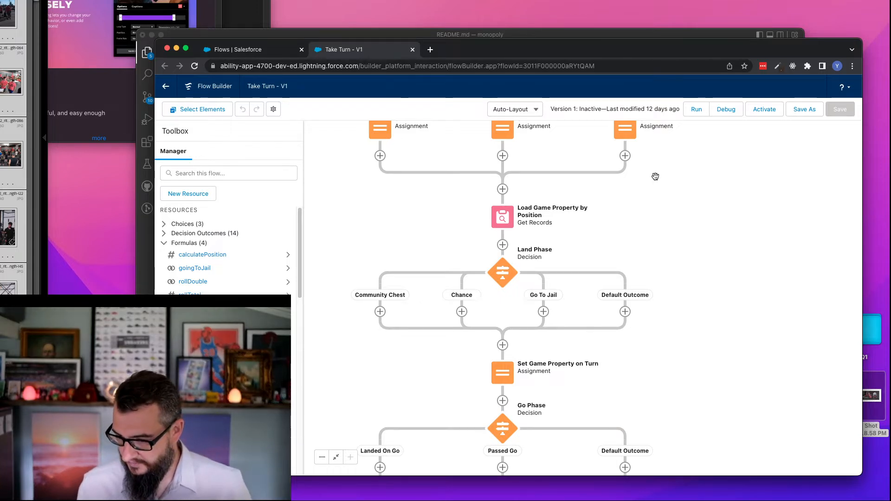
scroll(657, 177, up, 3)
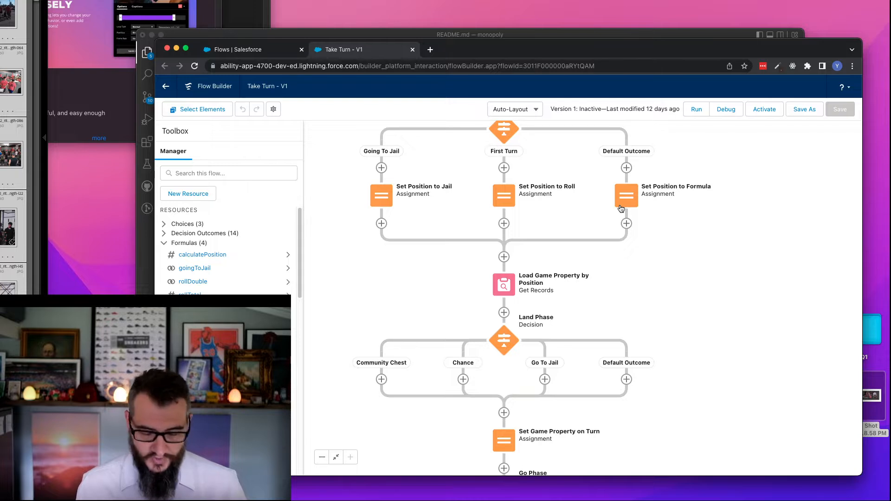
drag(669, 277, 660, 209)
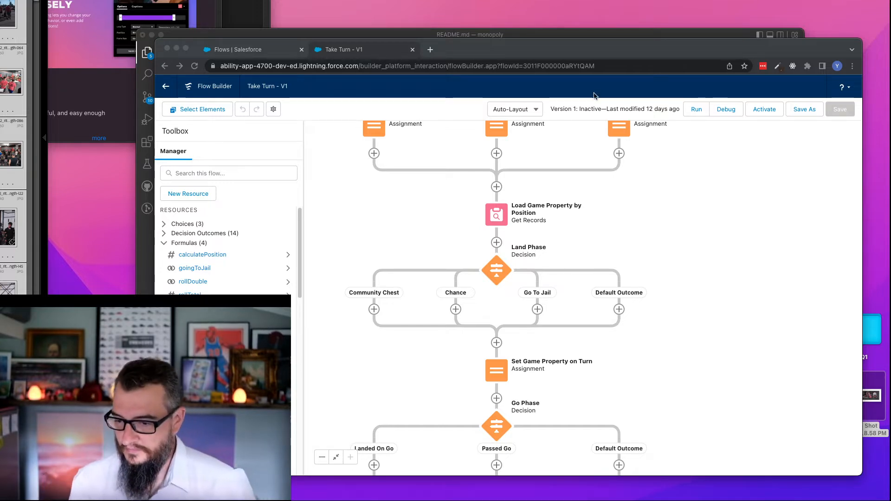
- Examine the flow from Load Game Property by Position through the Land Phase outcomes to Set Game Property on Turn
click(441, 221)
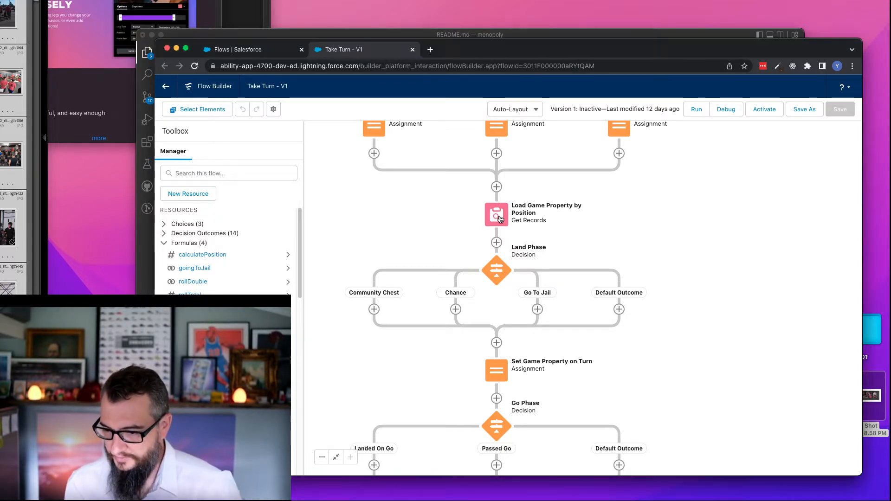
scroll(661, 237, down, 3)
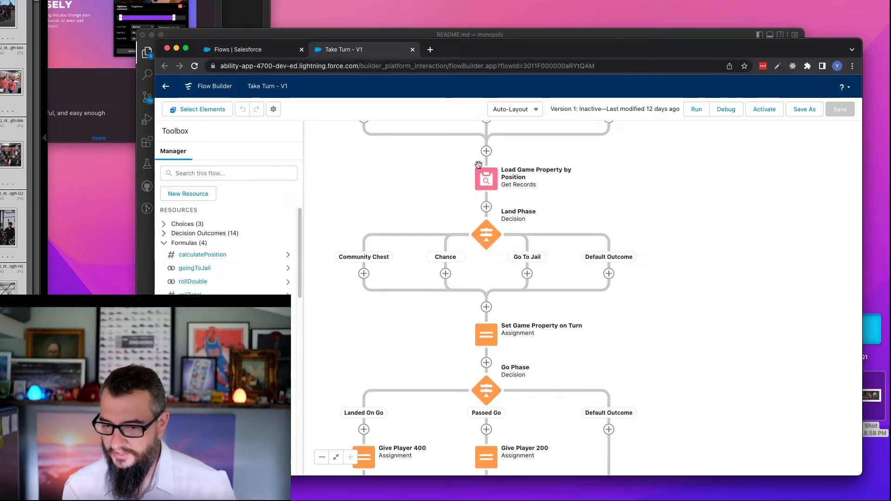
scroll(417, 204, left, 2)
scroll(418, 204, down, 1)
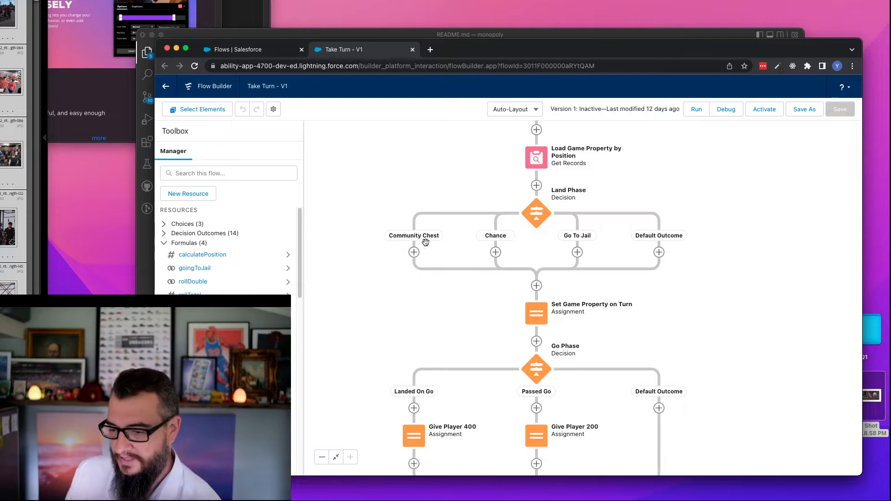
drag(481, 192, 447, 168)
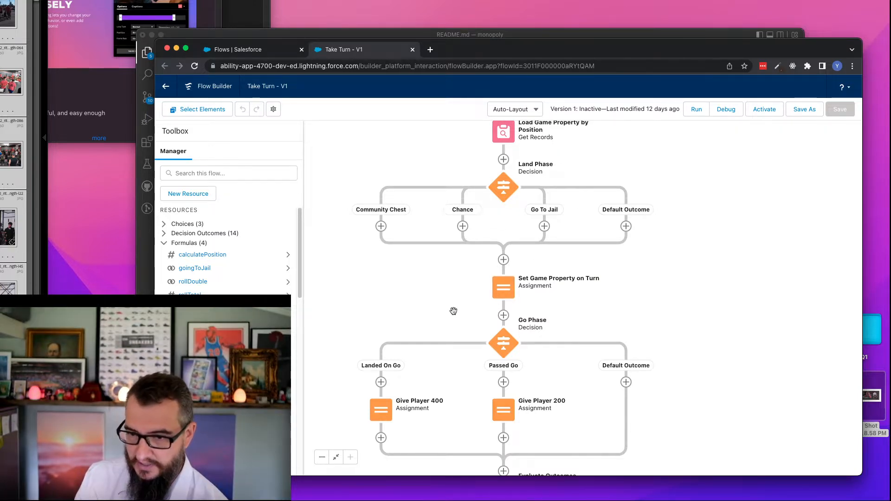
drag(454, 311, 449, 290)
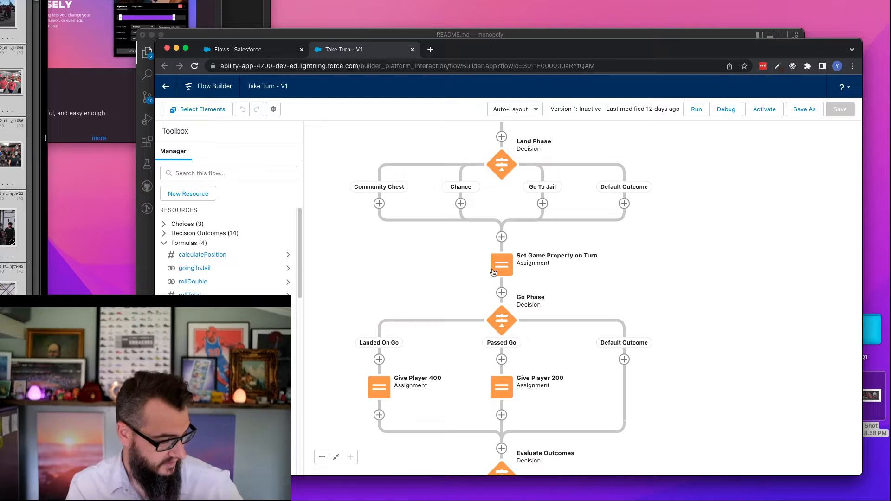
- Review the Landed On Go and Passed Go conditions in the Go Phase decision and close it without changes
scroll(698, 302, down, 1)
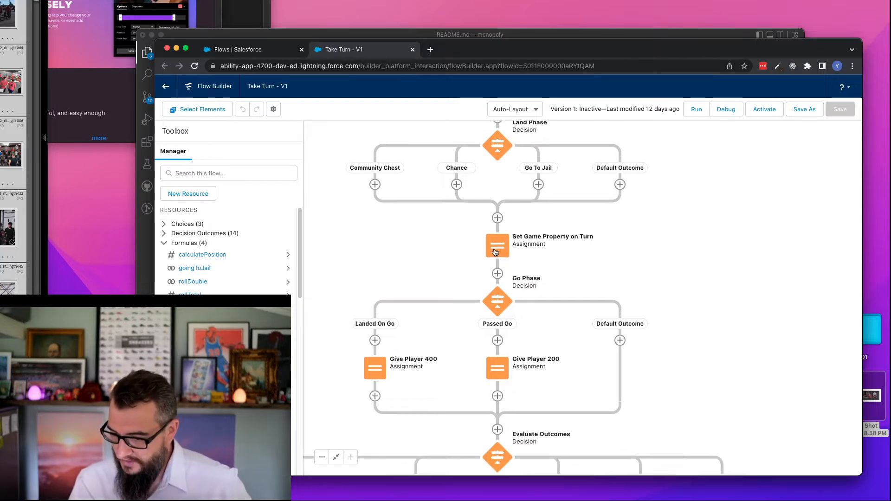
scroll(495, 252, down, 3)
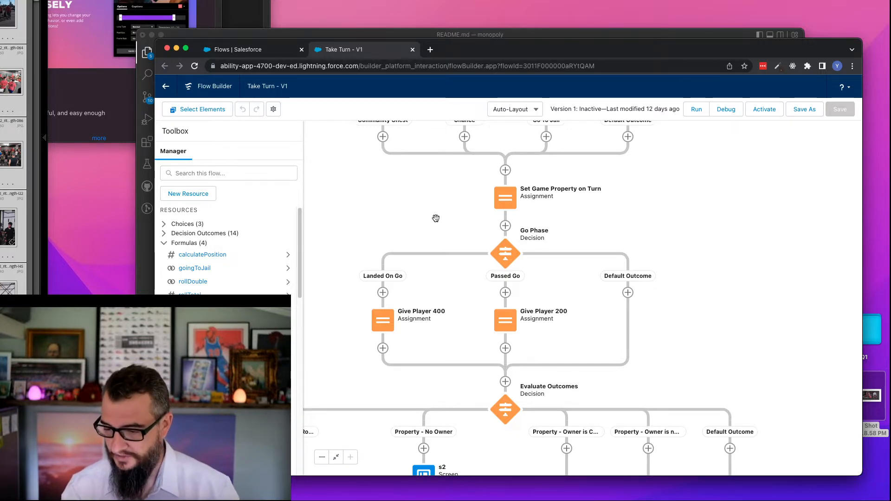
double_click(508, 257)
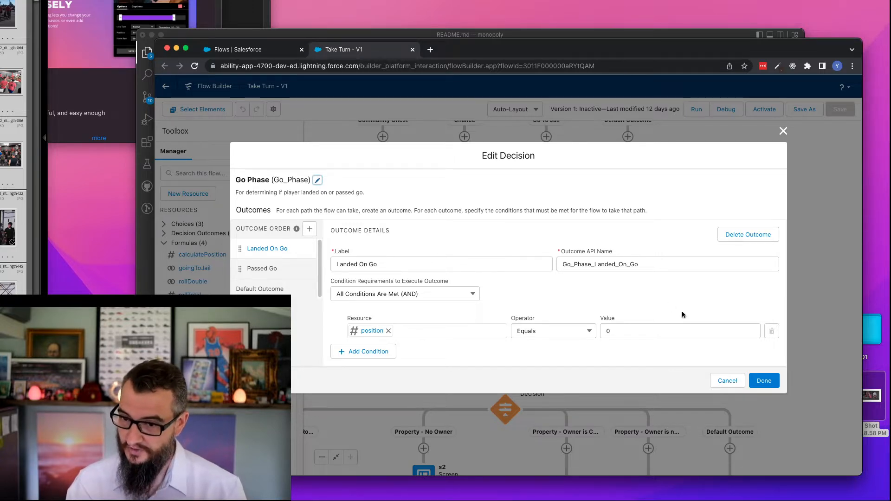
click(727, 381)
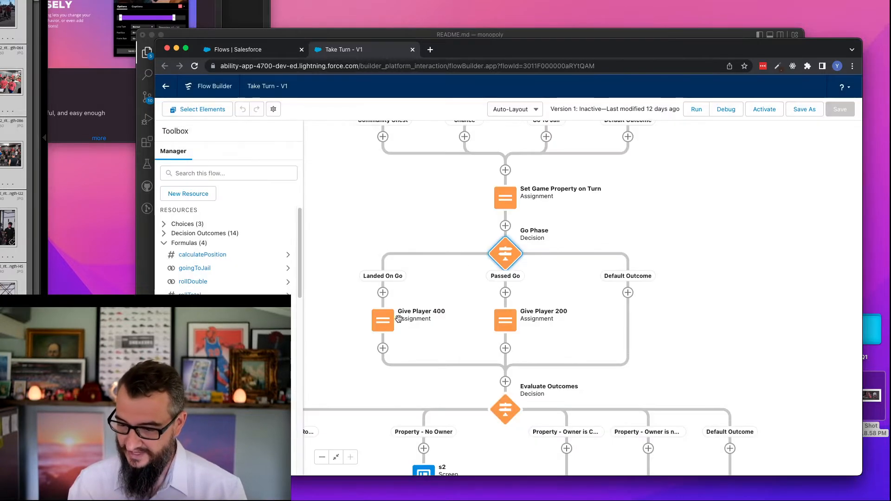
double_click(502, 261)
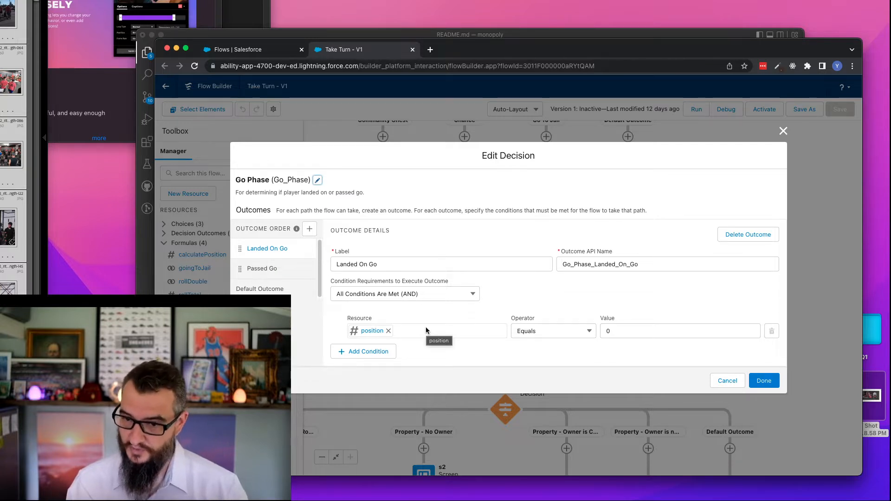
click(276, 273)
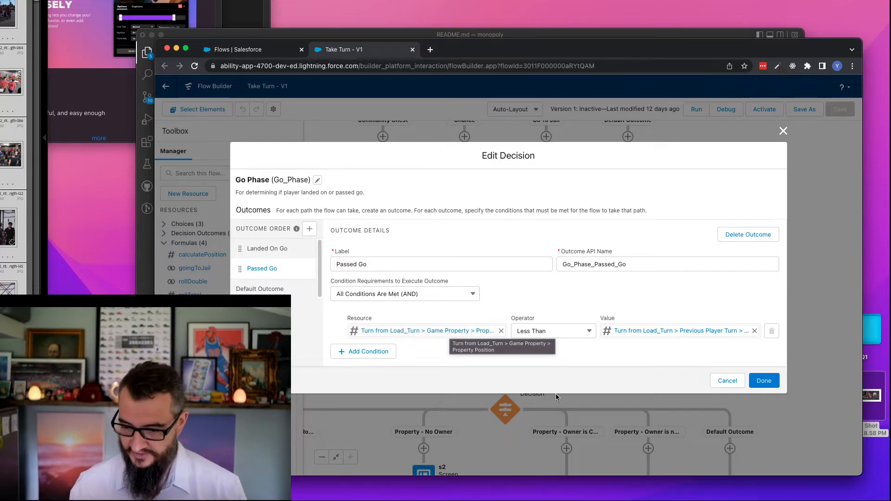
click(721, 382)
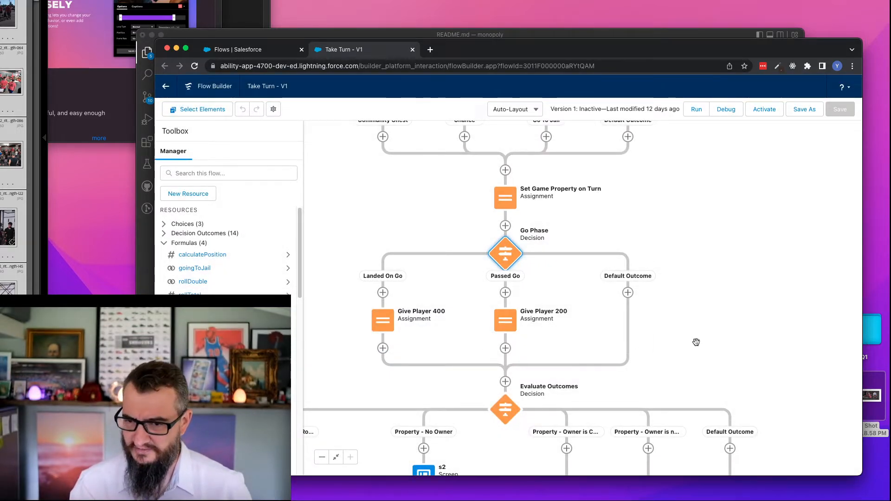
- Review the Property - No Owner condition in the Evaluate Outcomes decision and close it without changes
drag(695, 342, 695, 235)
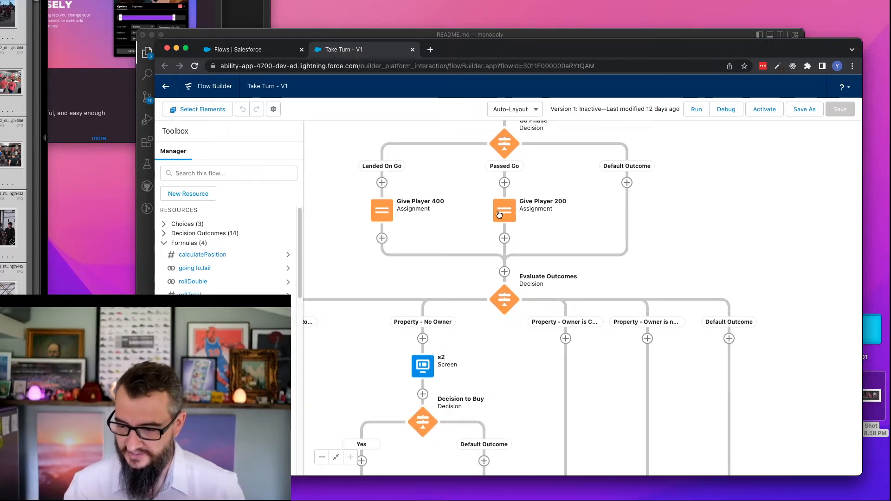
drag(699, 264, 771, 146)
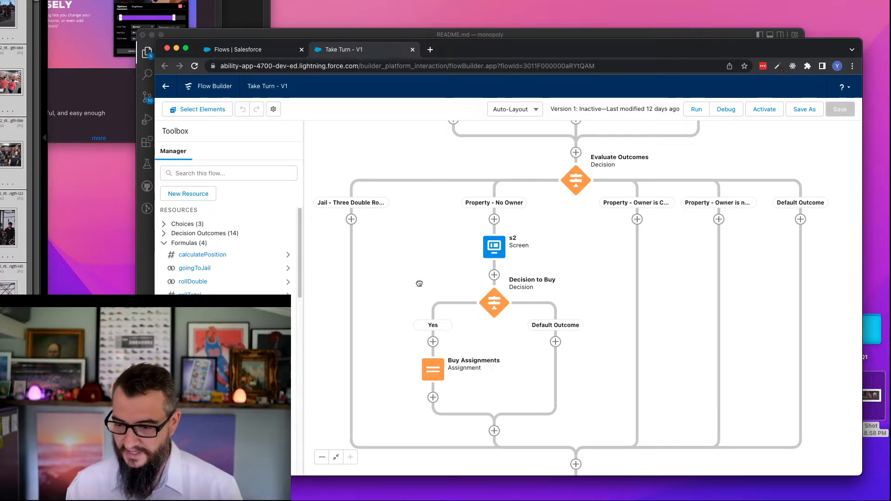
drag(420, 281, 408, 246)
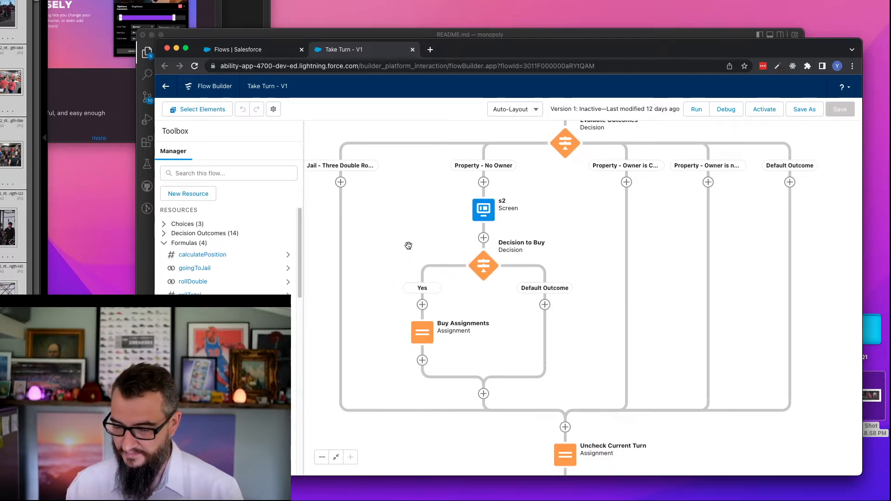
double_click(567, 150)
click(278, 273)
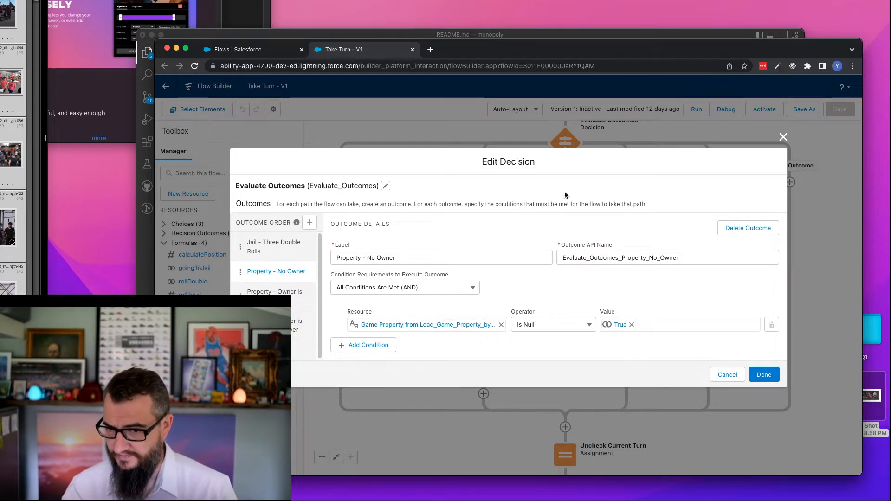
click(728, 374)
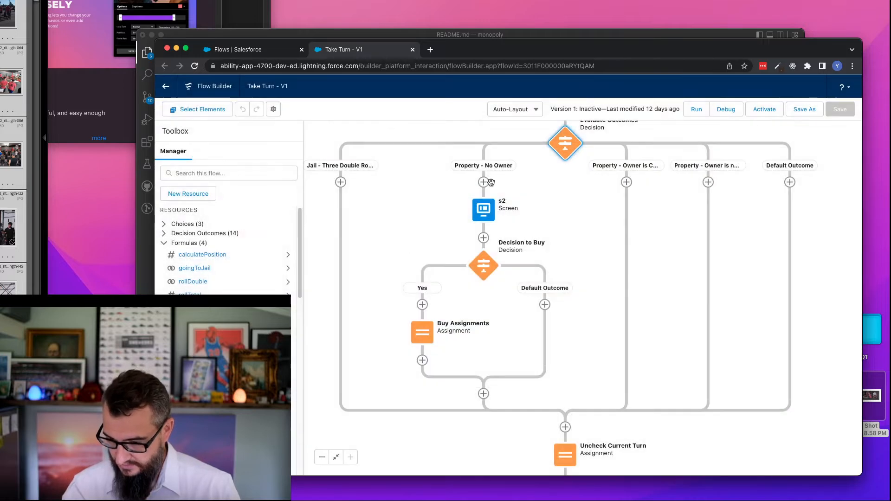
- Review the s2 property purchase screen and the Buy Assignments variable values, leaving both elements unchanged
double_click(486, 215)
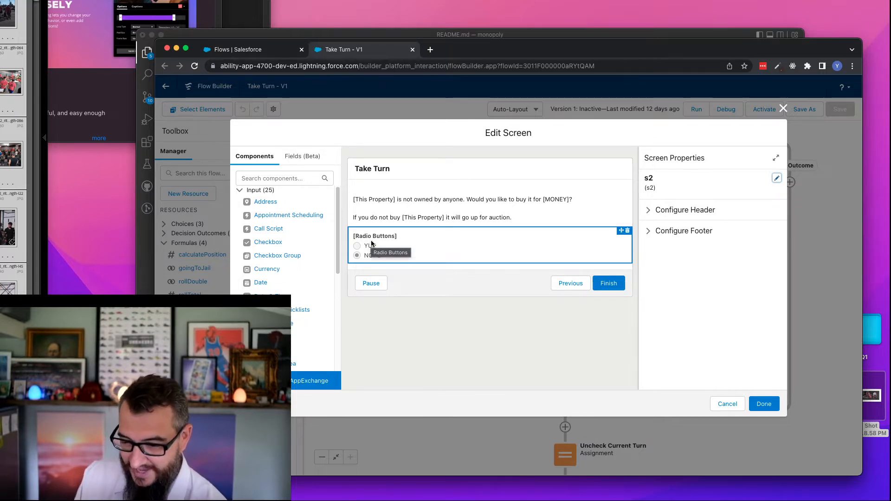
click(783, 109)
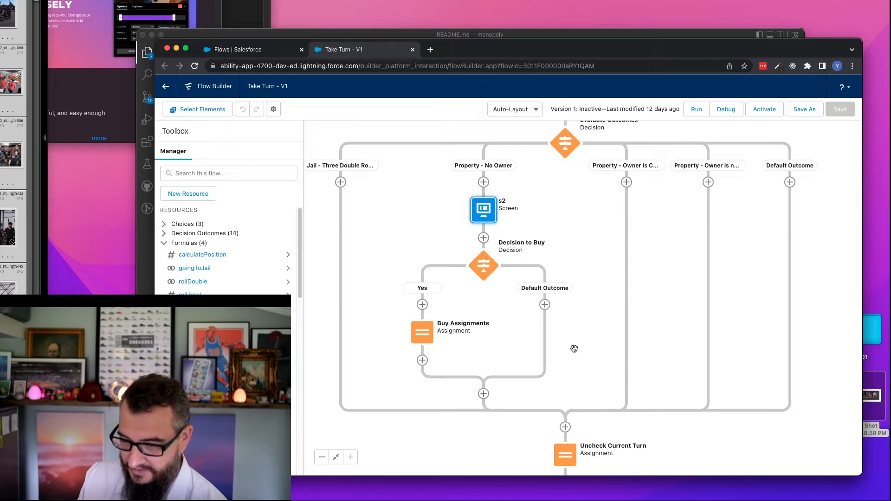
double_click(425, 331)
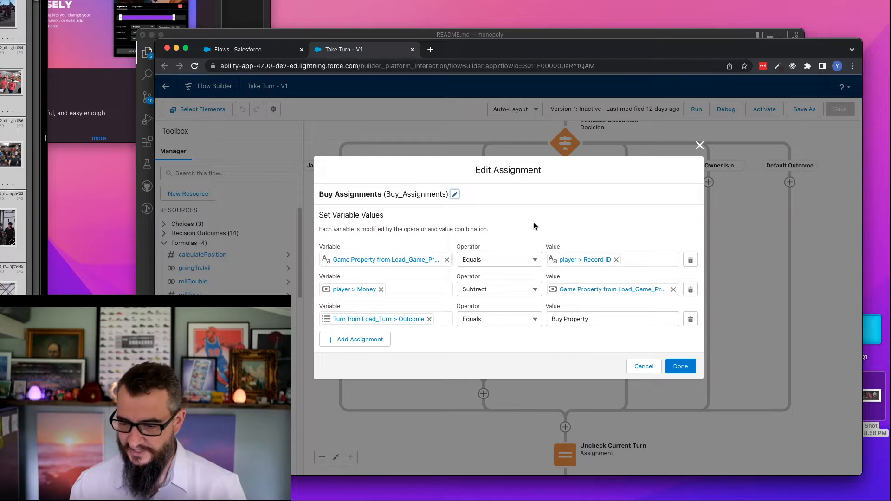
click(644, 367)
- Review the Update Turn record settings below Uncheck Current Turn and close the element without changes
drag(589, 378, 493, 151)
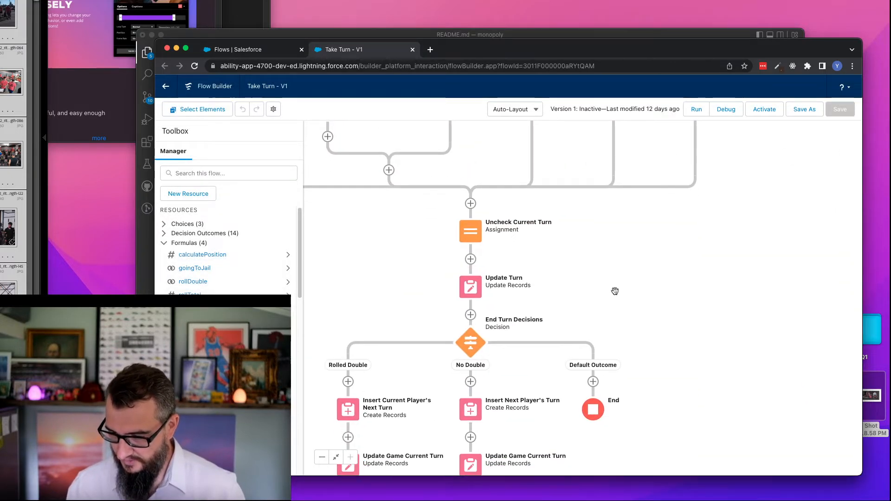
drag(601, 284, 684, 255)
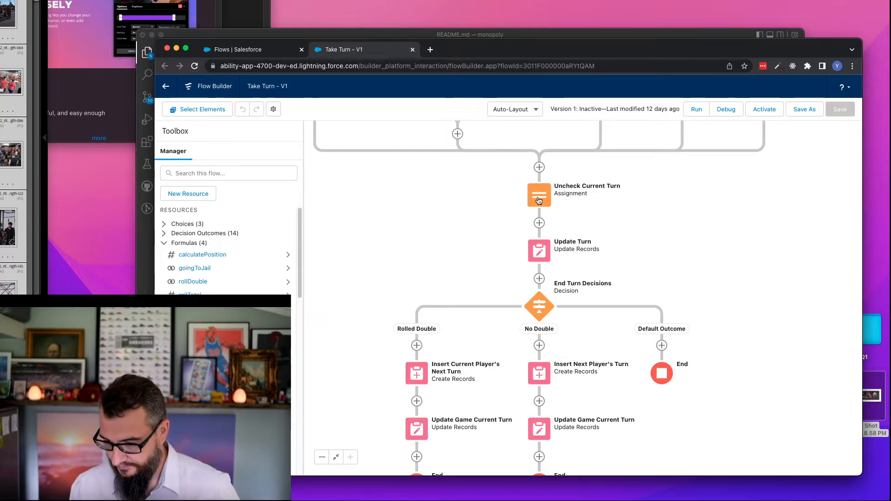
double_click(539, 251)
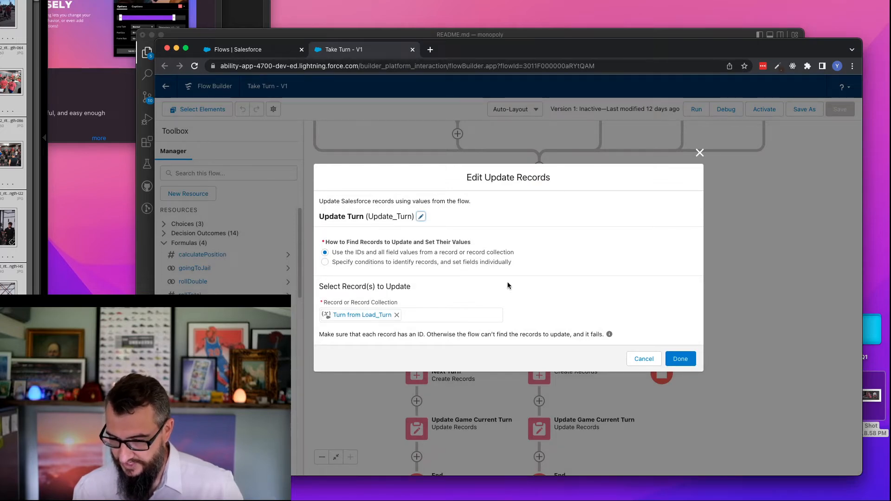
click(650, 360)
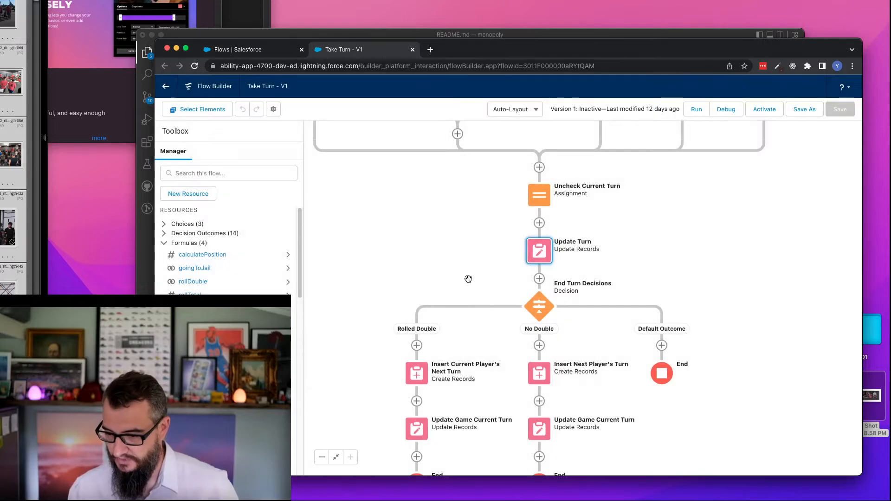
- Review the field values in Insert Current Player's Next Turn on the Rolled Double path and close it without changes
drag(470, 281, 473, 241)
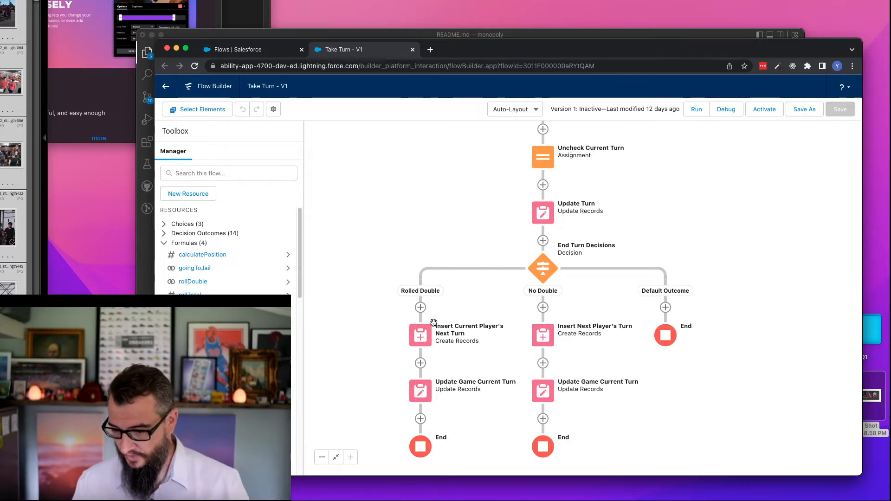
click(420, 341)
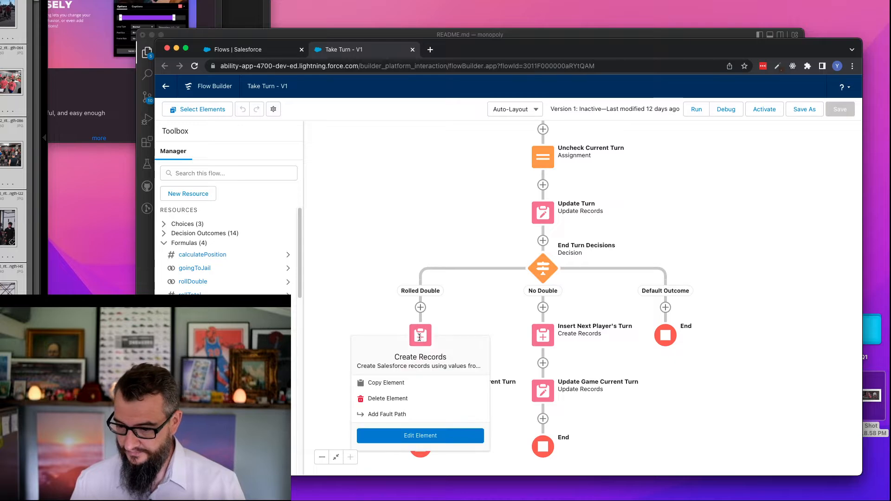
click(420, 435)
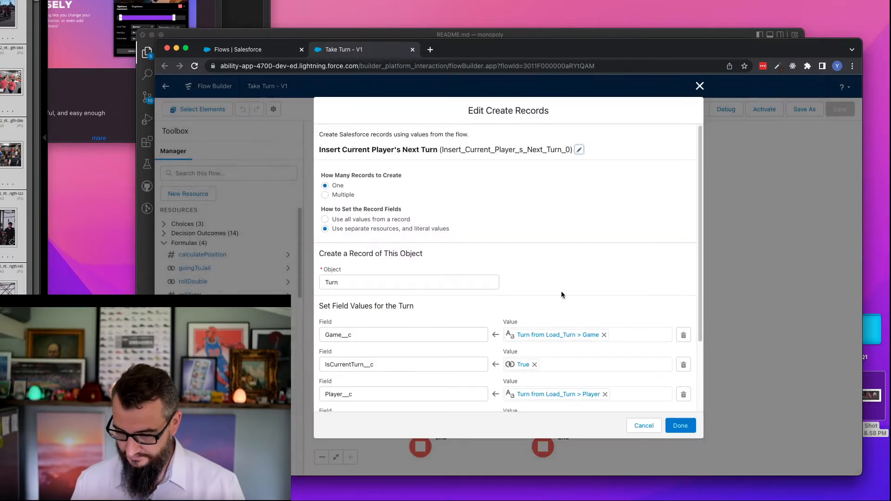
scroll(328, 259, down, 3)
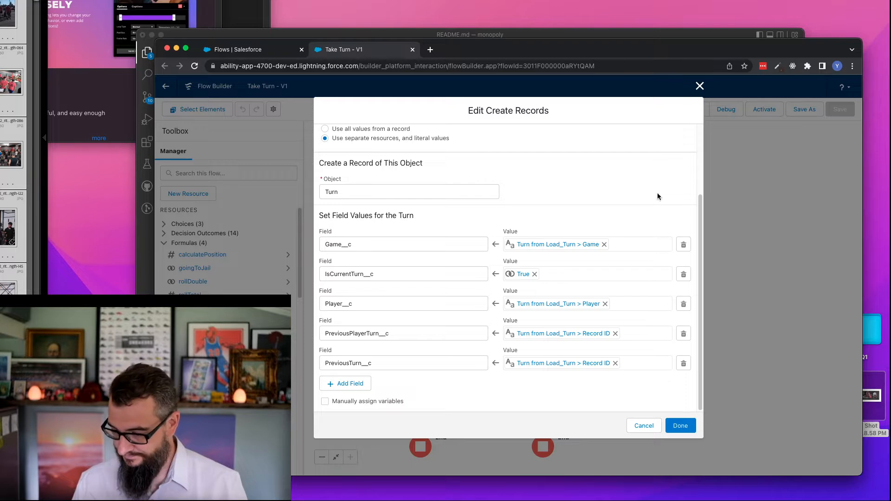
click(699, 86)
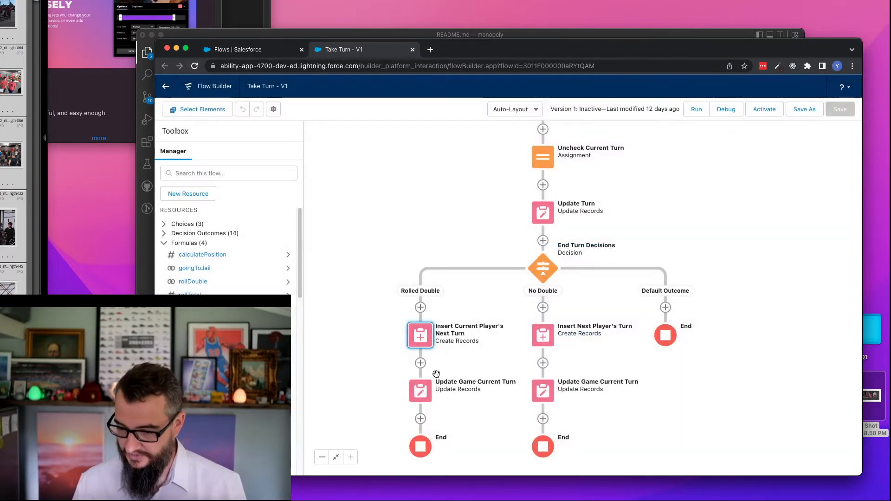
- Review the filter and field values in Update Game Current Turn on the Rolled Double path, leaving them unchanged
scroll(359, 337, down, 3)
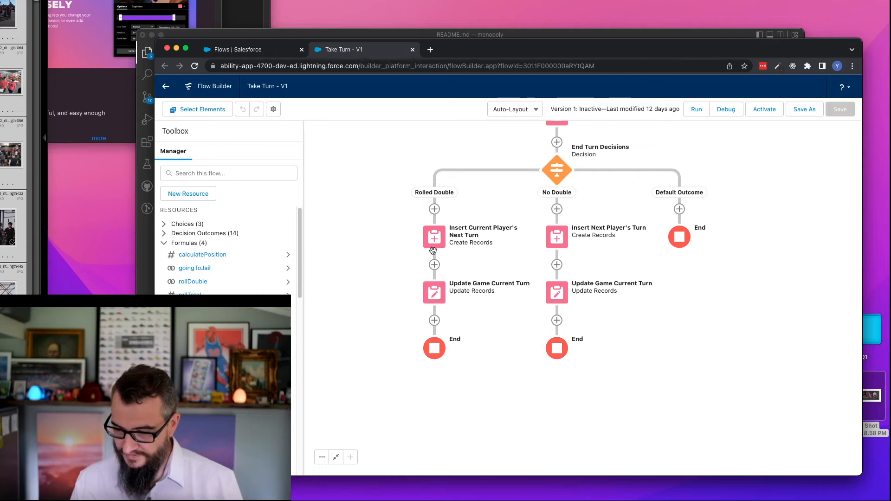
double_click(434, 295)
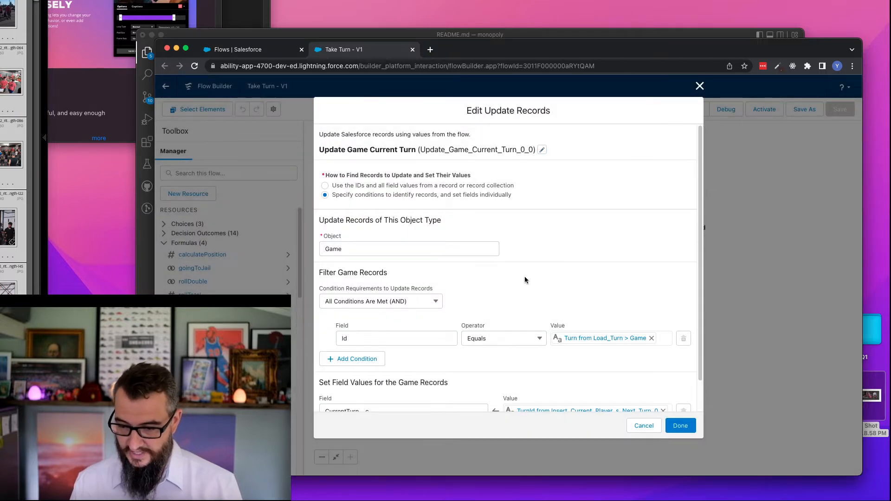
scroll(529, 284, down, 2)
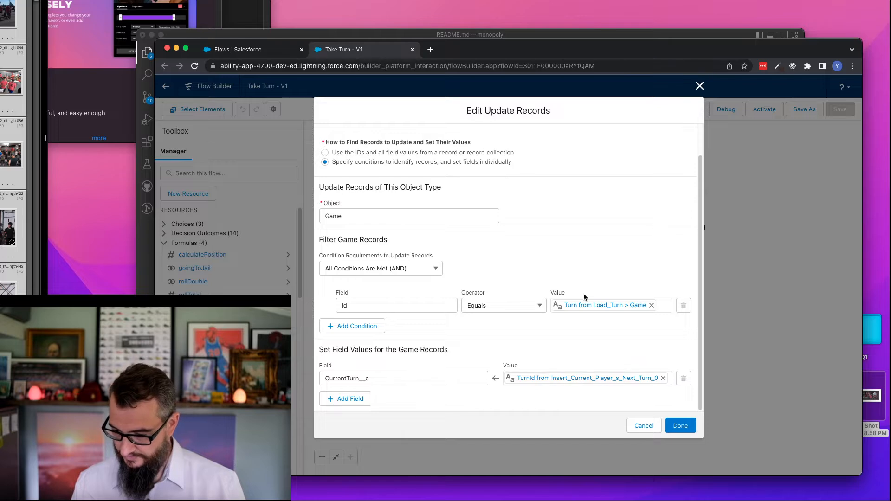
click(635, 424)
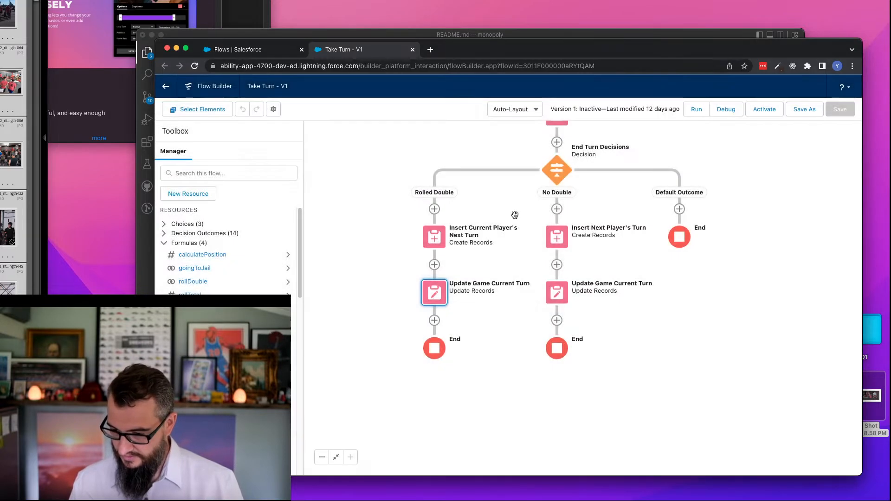
- Review the field values in Insert Next Player's Turn on the No Double path and close it without changes
click(560, 237)
drag(544, 294, 544, 229)
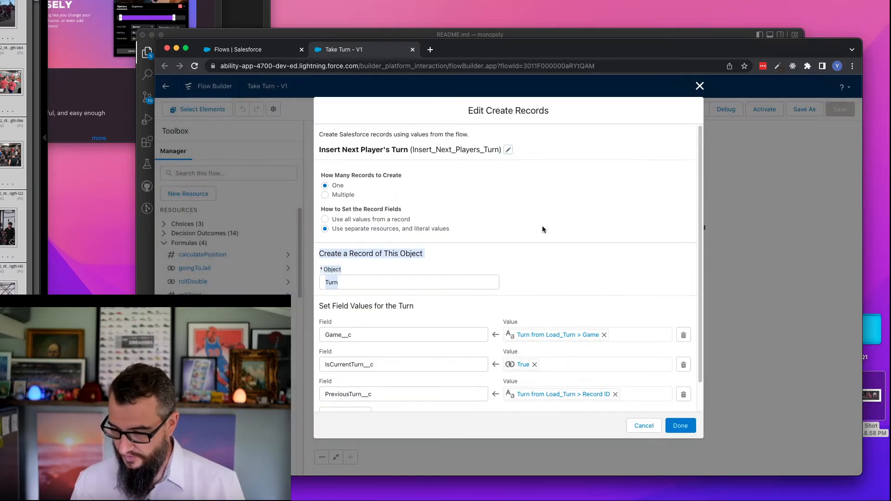
scroll(491, 322, down, 2)
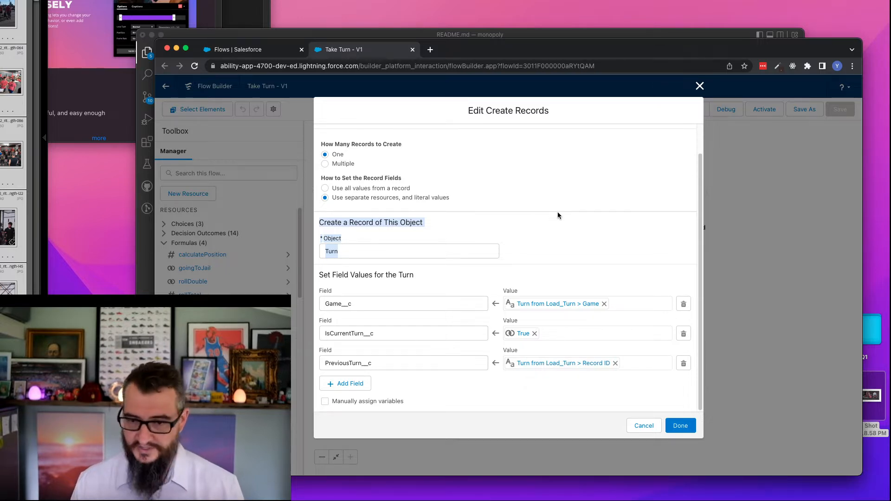
click(643, 426)
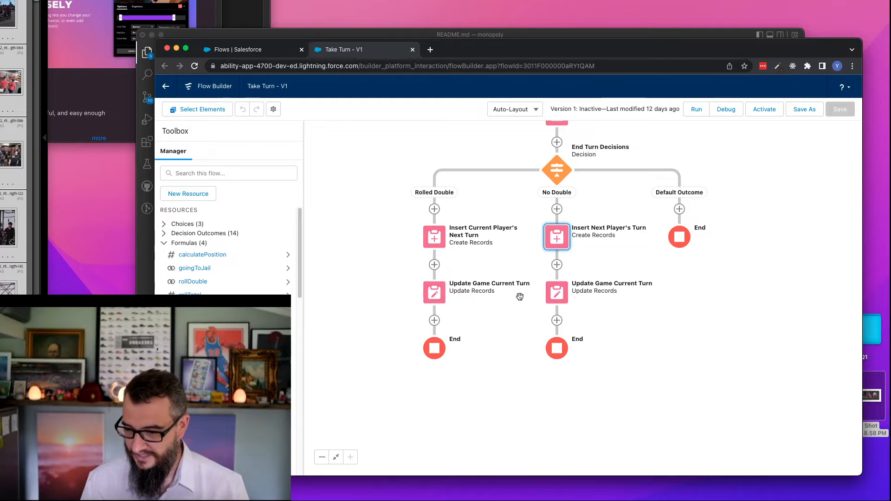
- Review the filter and field values in Update Game Current Turn on the No Double path, leaving them unchanged
double_click(556, 293)
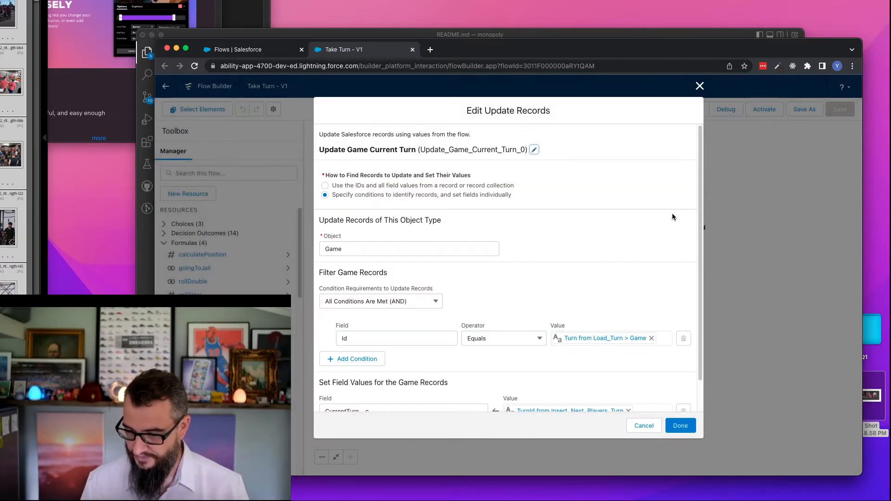
scroll(700, 195, down, 2)
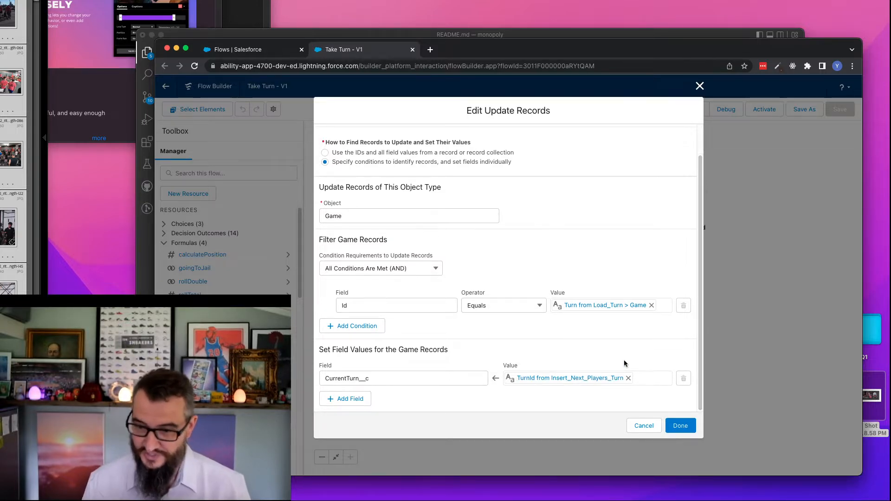
click(644, 426)
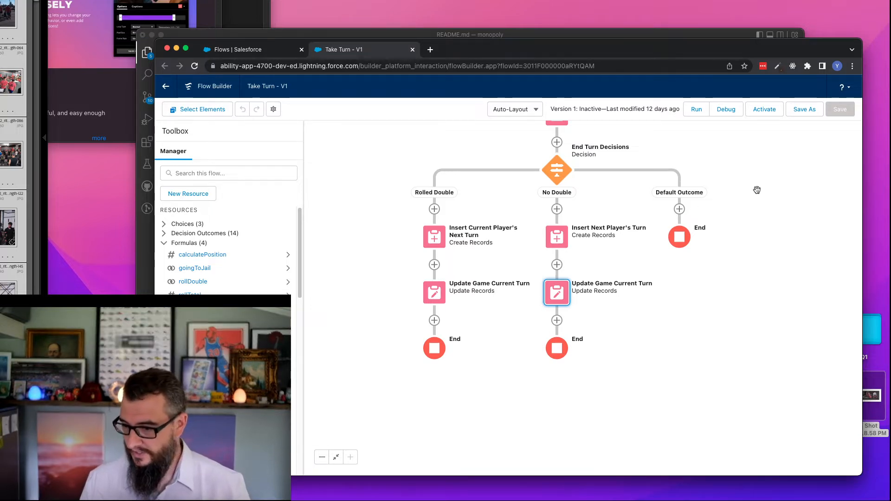
- Examine the overall structure of the Take Turn flow from its start to the end-turn branches
click(322, 457)
click(322, 458)
click(323, 458)
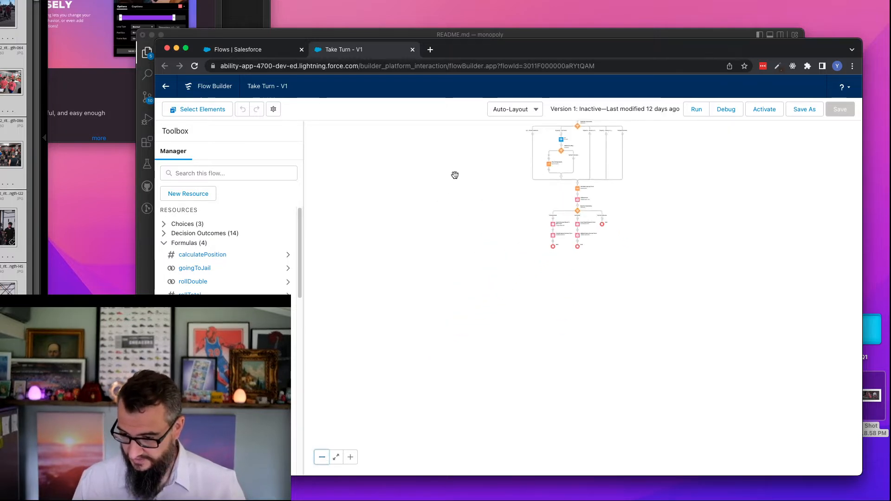
scroll(450, 334, up, 3)
scroll(450, 334, right, 2)
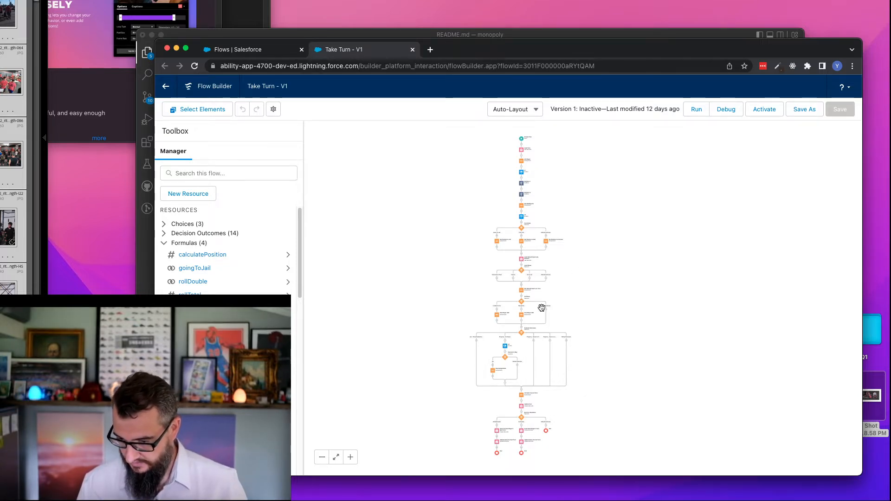
drag(485, 309, 467, 249)
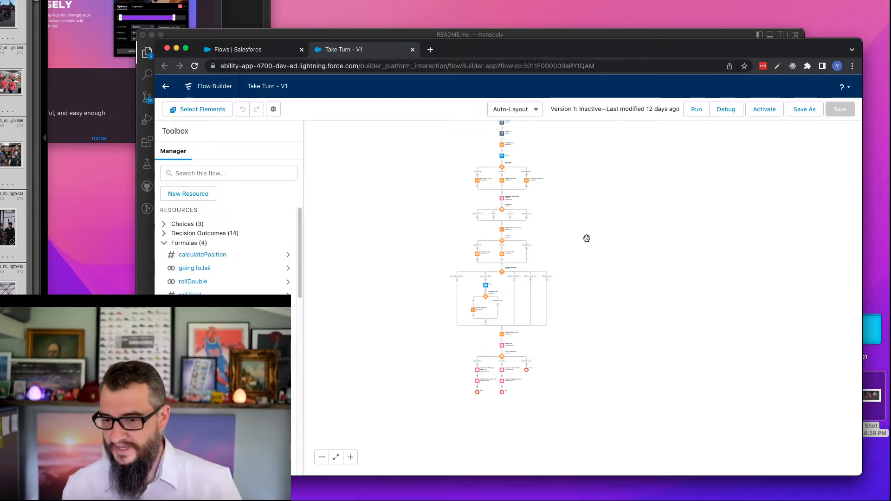
- Switch to README.md in Visual Studio Code and append "DONE" to the "Buy (if not owned)" line under Turn Effects
click(301, 35)
scroll(453, 179, down, 6)
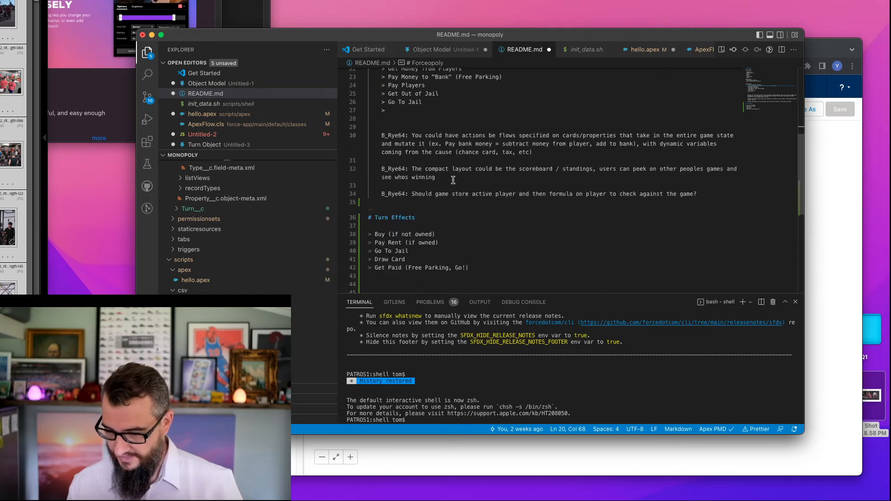
click(404, 134)
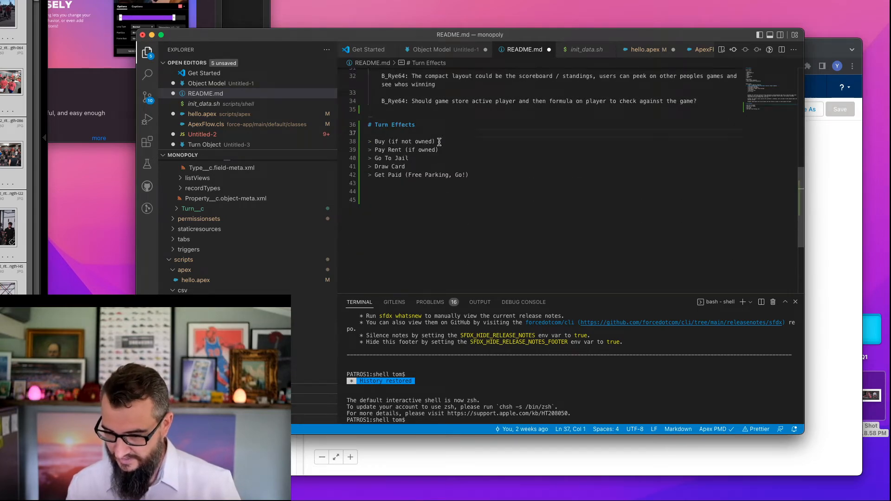
click(445, 141)
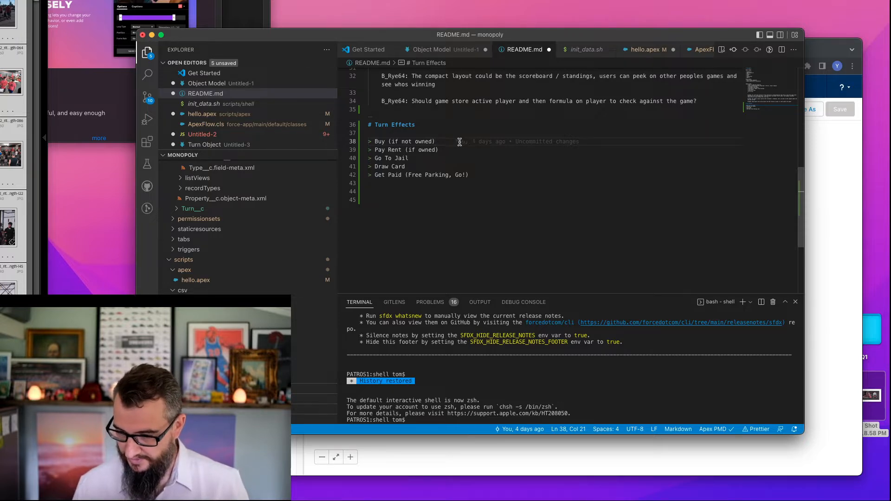
text(DONE)
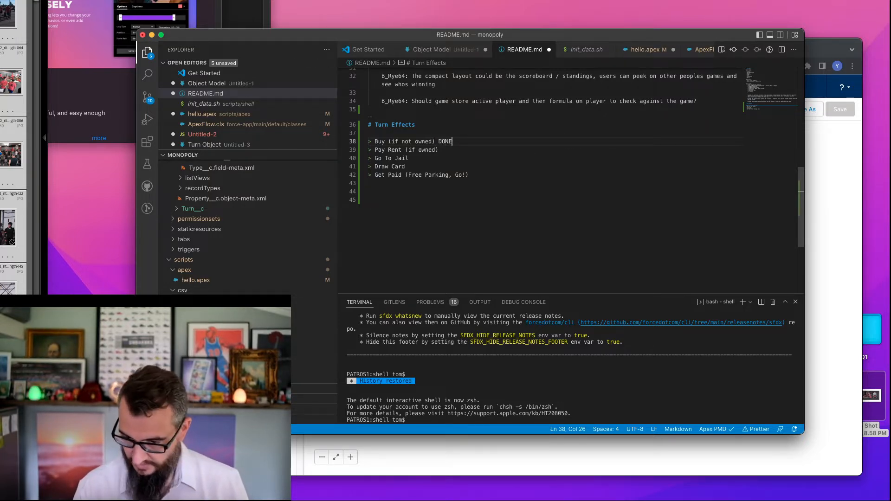
key(Down)
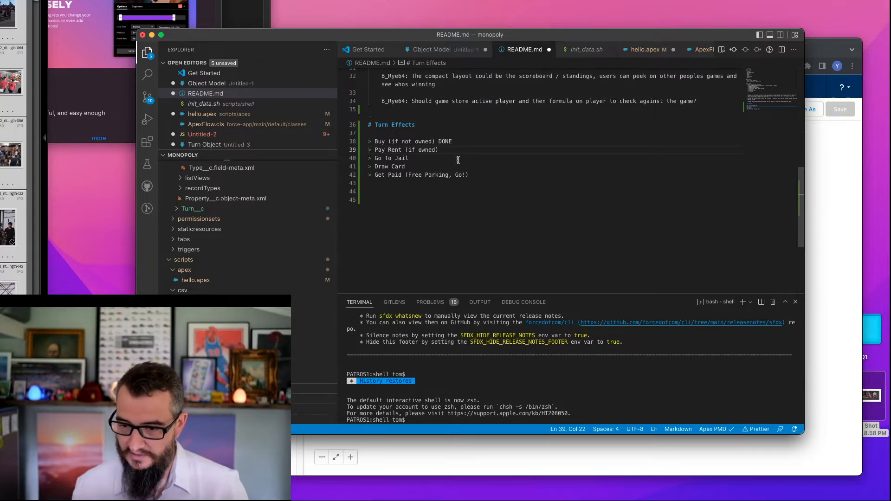
- Move the "Draw Card" entry below "Get Paid (Free Parking, Go!)" in the Turn Effects list and remove the leftover blank line
click(430, 160)
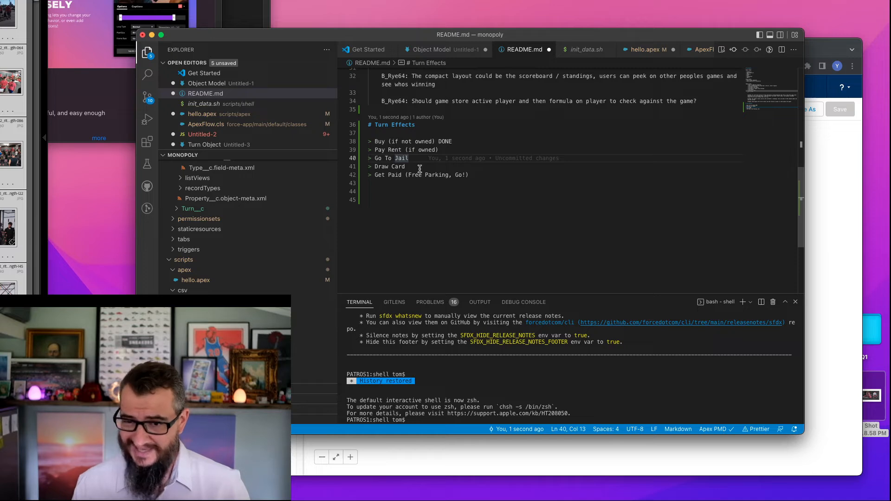
mouse_move(411, 159)
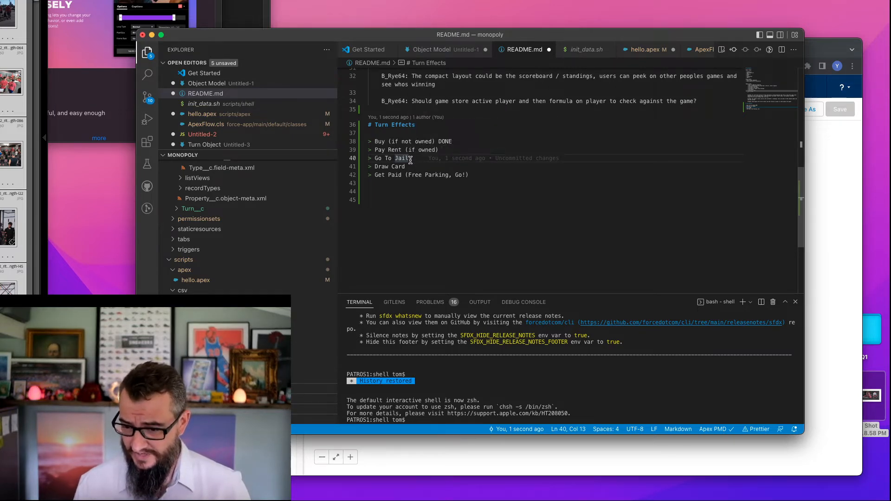
click(406, 167)
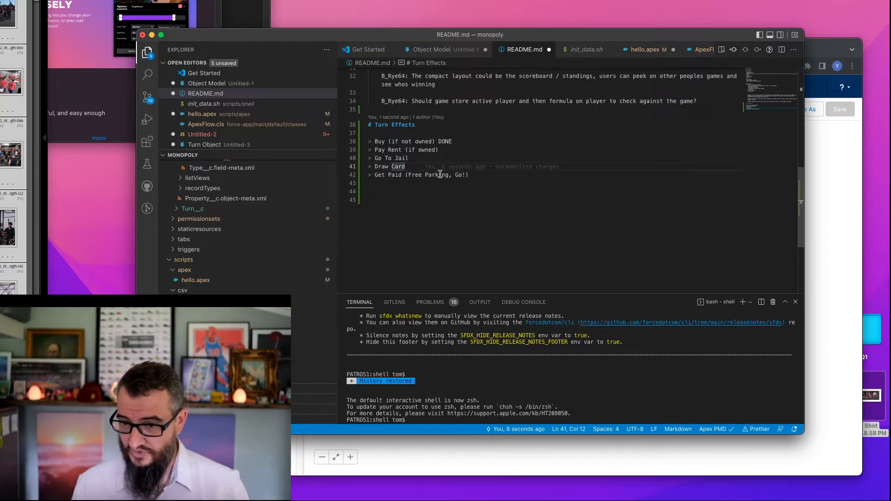
key(super+shift+Left)
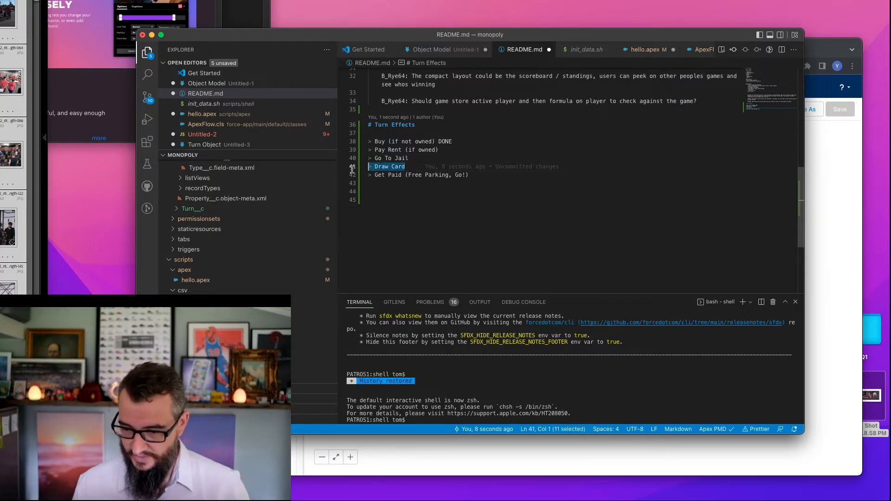
key(BackSpace)
click(482, 175)
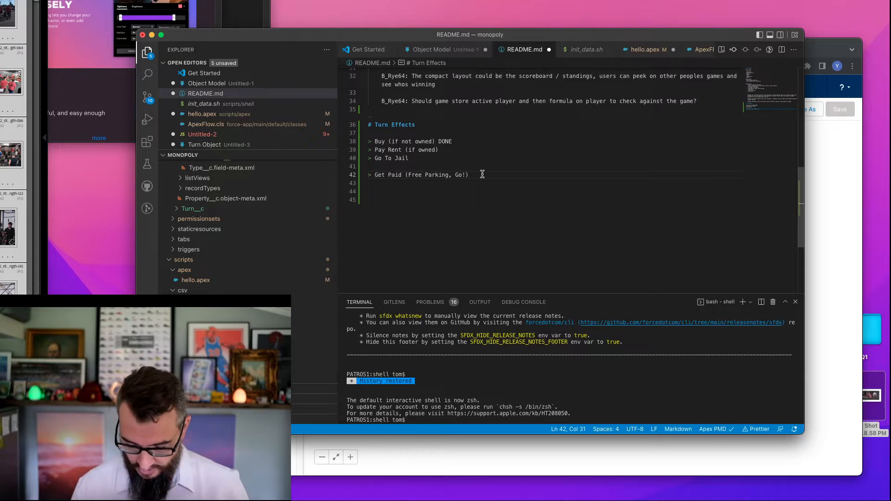
key(Return)
text(Draw Card)
key(Up)
key(BackSpace)
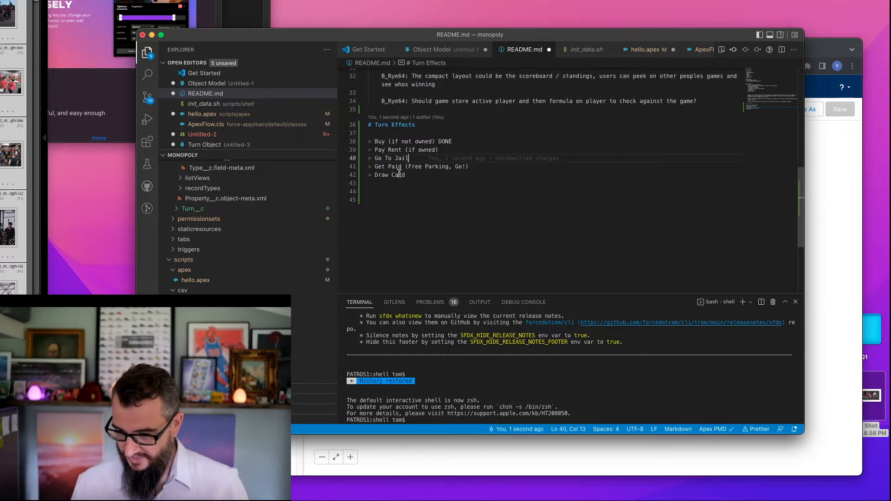
- Change the "Get Paid" entry under Turn Effects to "Get Paid on Land Go" and split the parenthetical text onto a new quoted line
drag(472, 169, 348, 167)
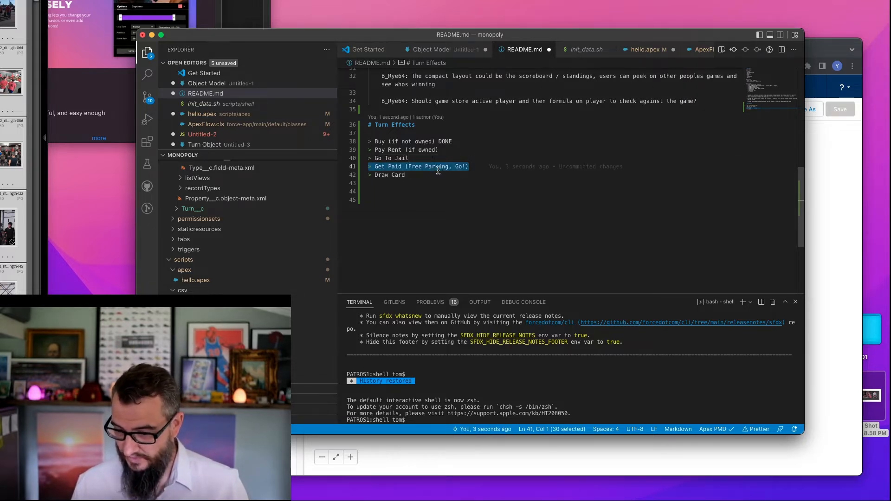
click(406, 168)
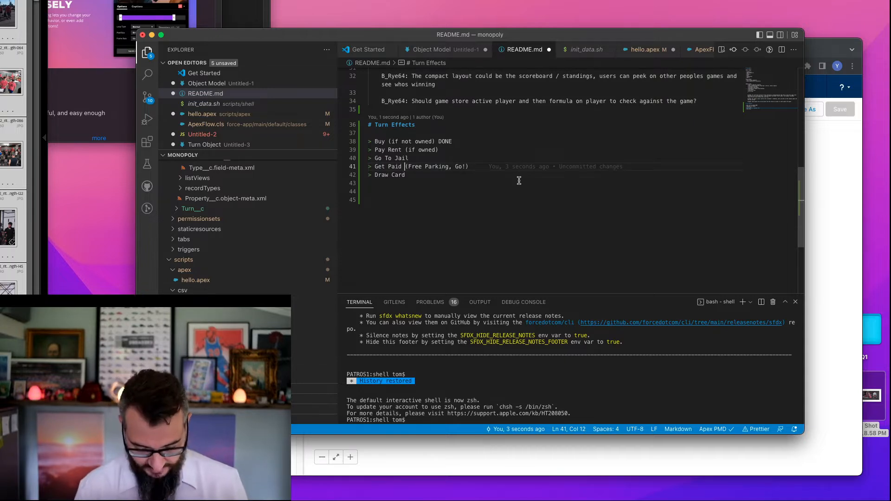
text(on G)
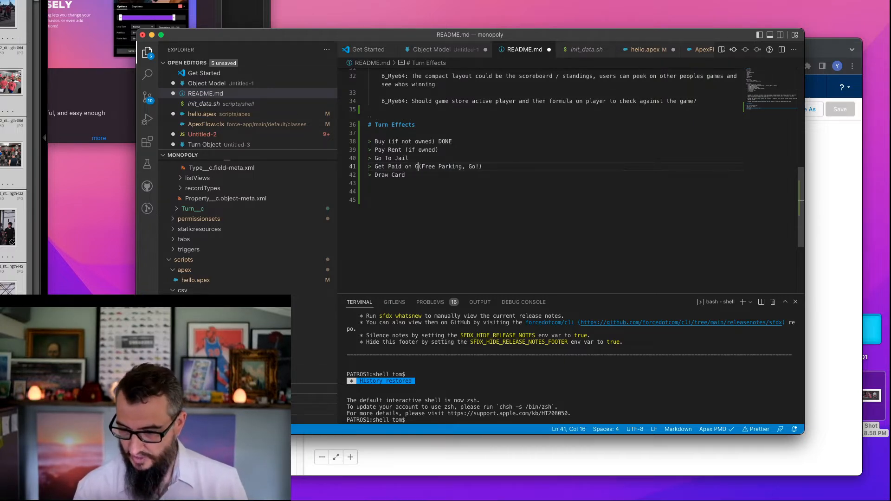
key(BackSpace)
text(Go)
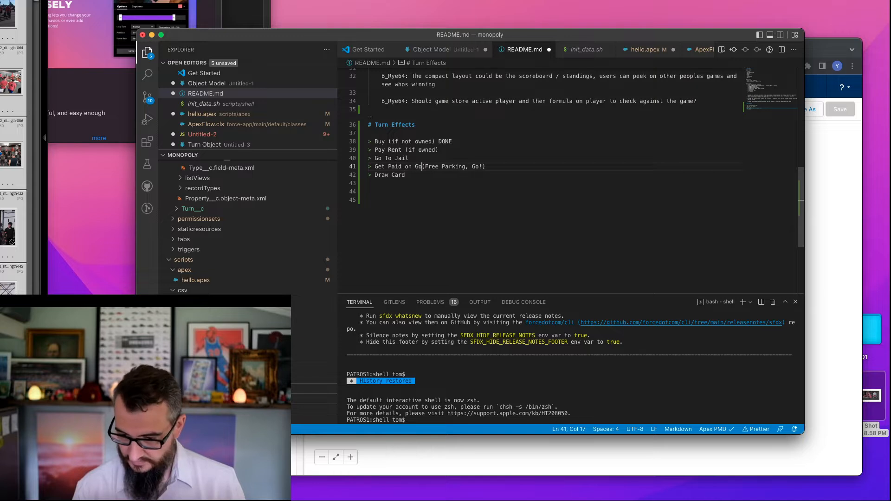
key(Return)
text(> Get Pa)
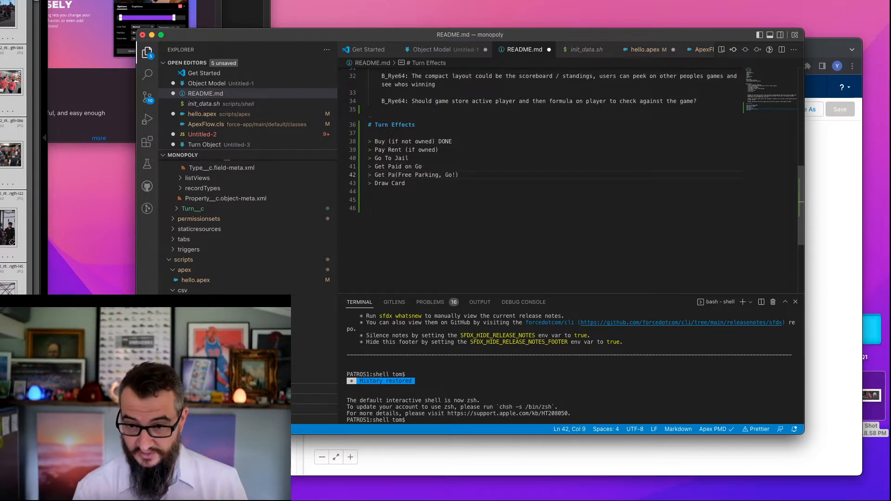
text(i)
key(Up)
key(Right)
key(Right)
key(Right)
key(Right)
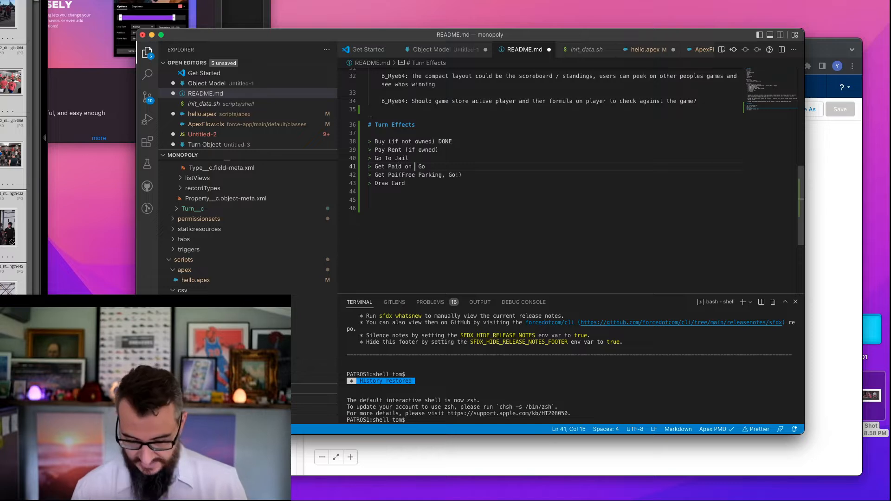
- Complete the new line below it as "Get Paid on Pass Go" ahead of the parenthetical text
key(Down)
key(Left)
key(Left)
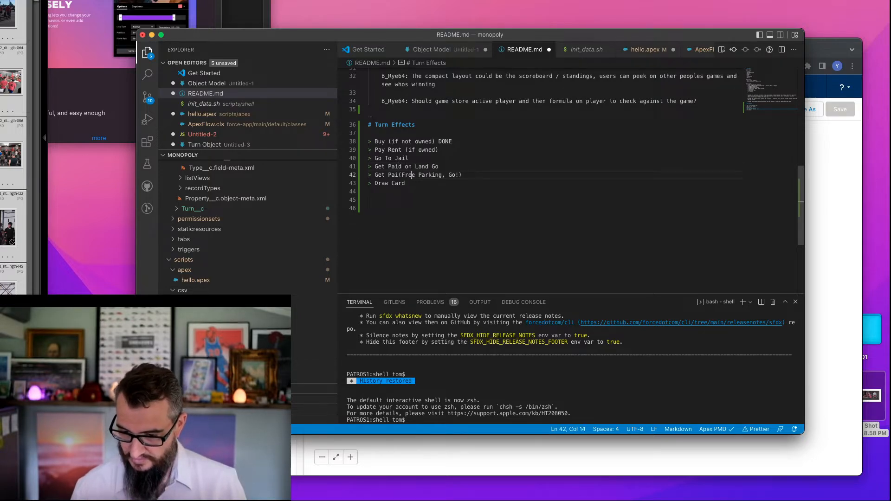
text(d on Pa)
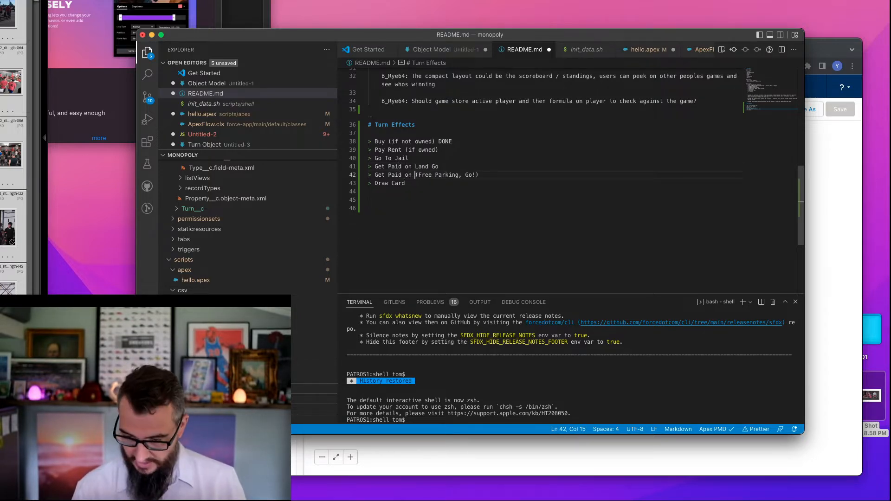
text(ss Go)
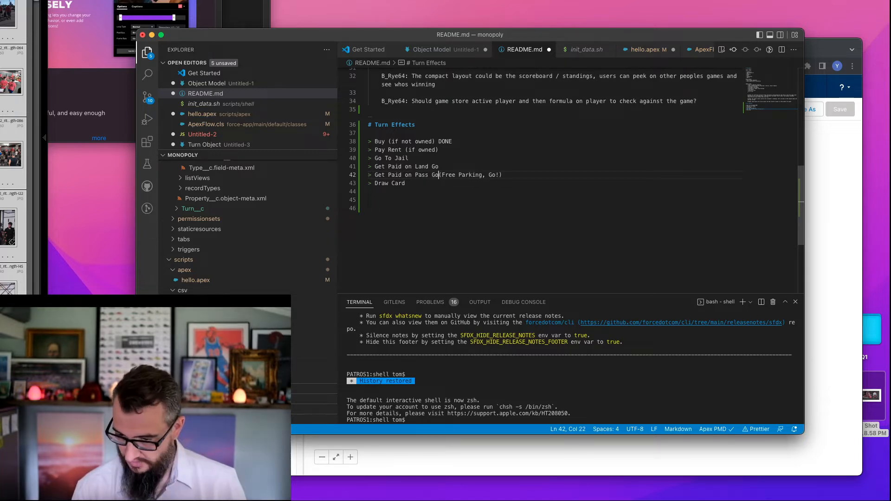
- Turn the parenthetical text into its own "> Get Paid on Free Parking" entry, removing the parentheses and ", Go!"
key(Return)
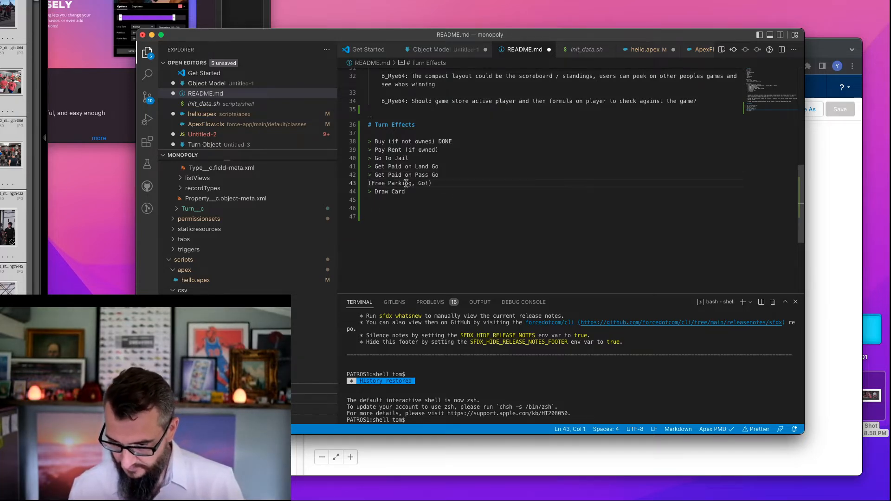
text(> Get Pa)
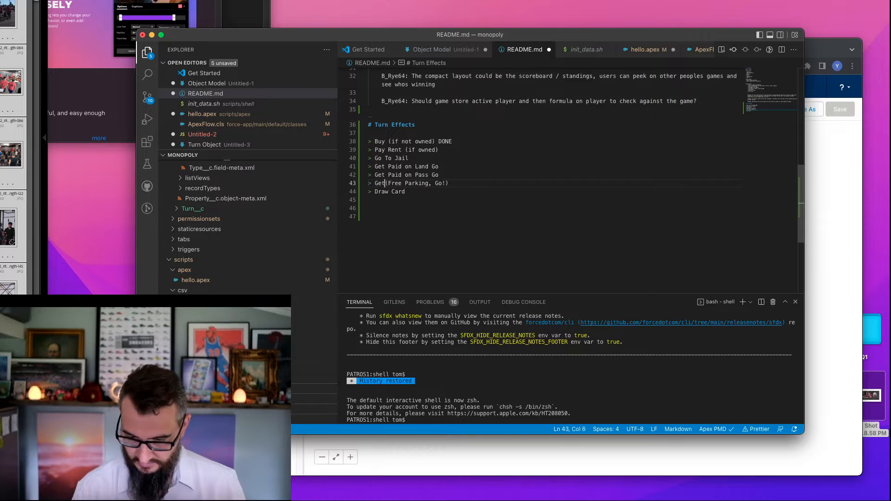
text(id on)
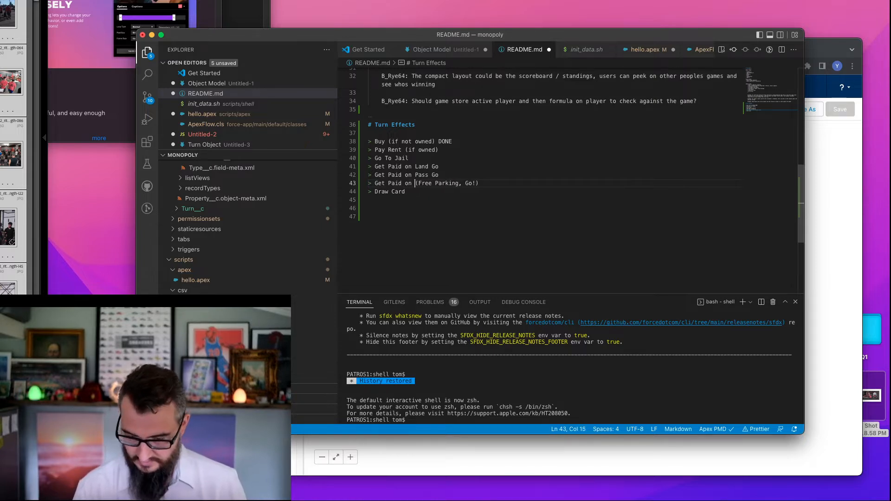
key(shift+Right)
key(BackSpace)
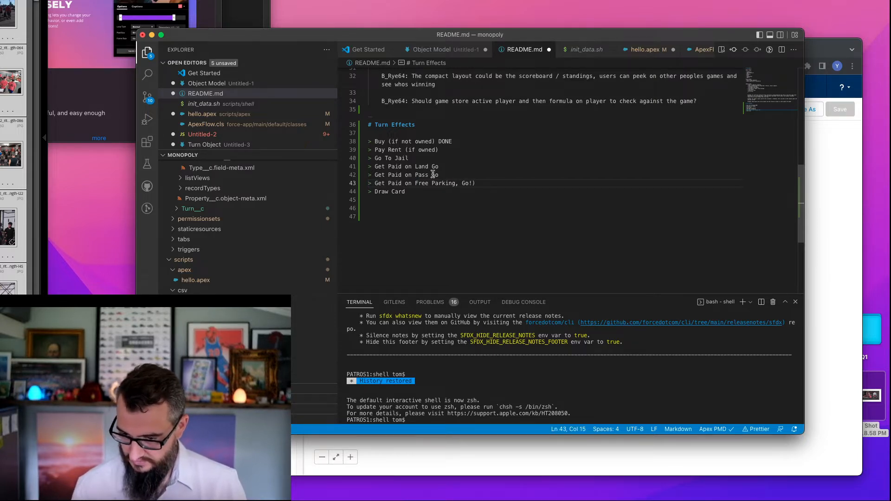
drag(456, 183, 488, 185)
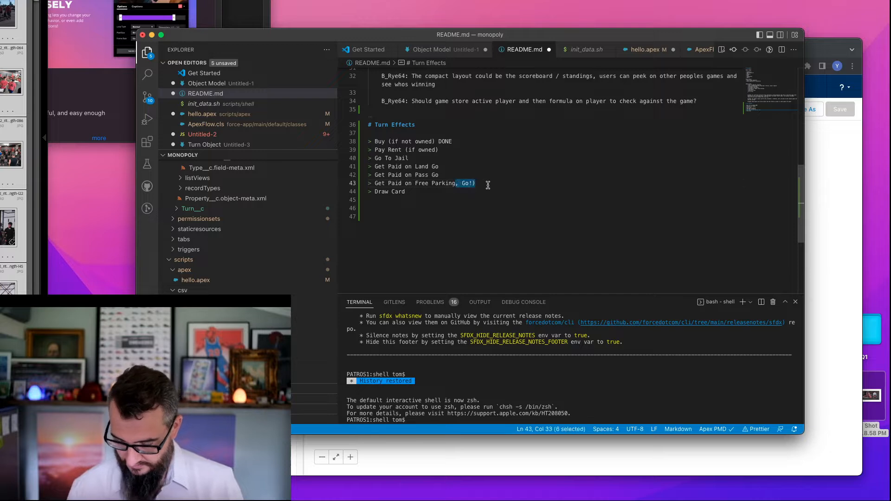
key(BackSpace)
- Append "DONE" to the "Get Paid on Land Go" and "Get Paid on Pass Go" entries
click(465, 165)
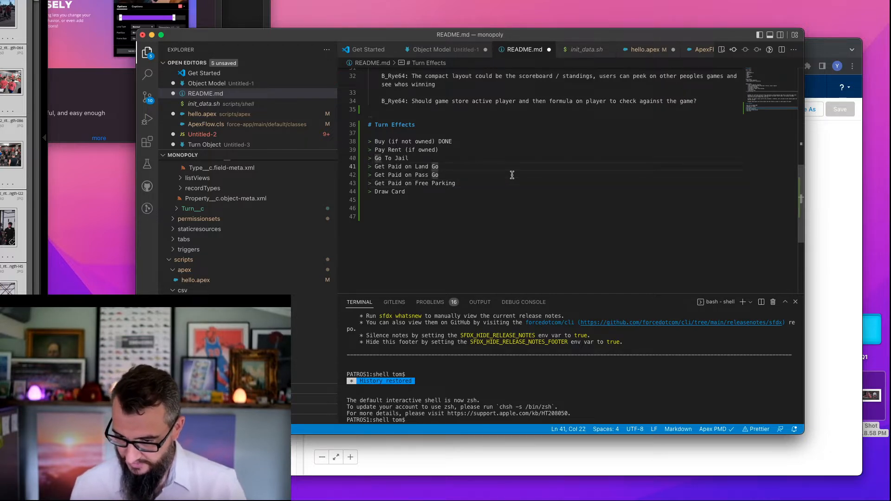
text(DONE)
key(Down)
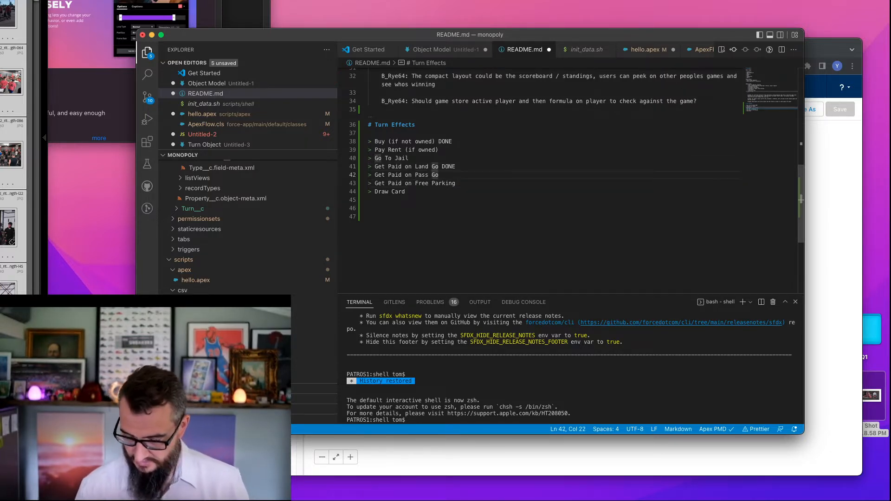
text(DONE)
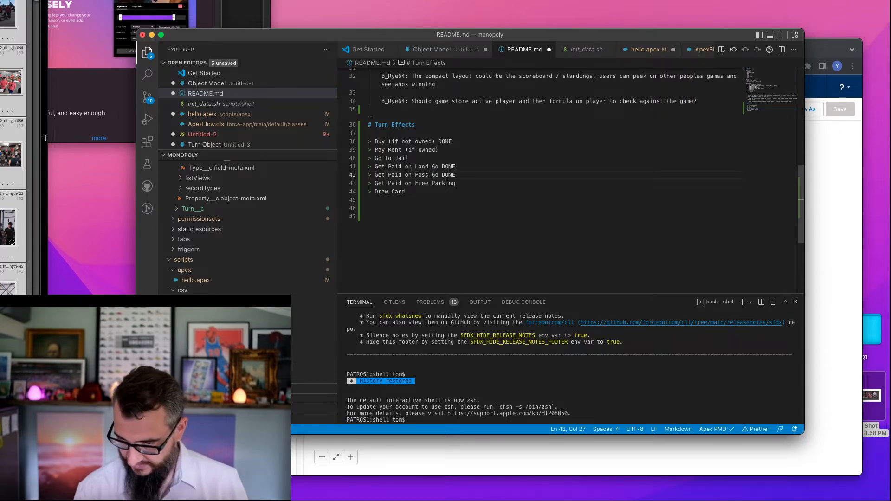
click(466, 191)
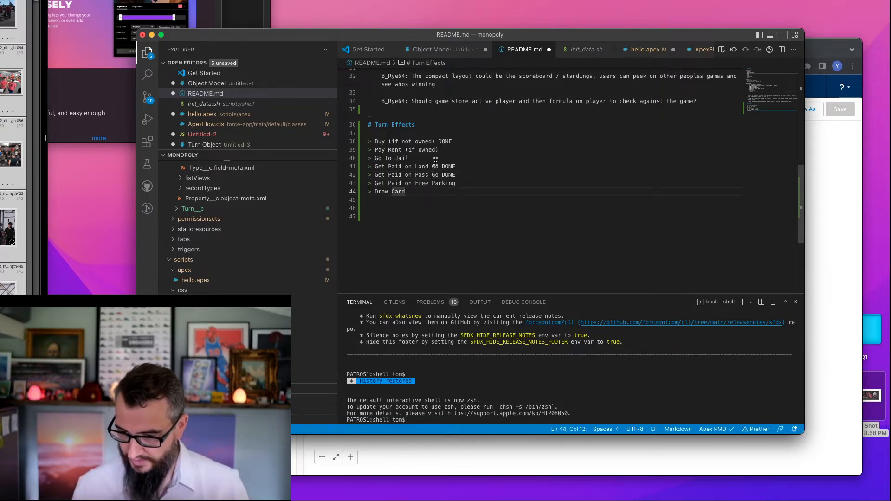
- Switch to the Take Turn flow in Salesforce Flow Builder and examine the Going To Jail outcome of the Turn State decision
drag(409, 158, 369, 158)
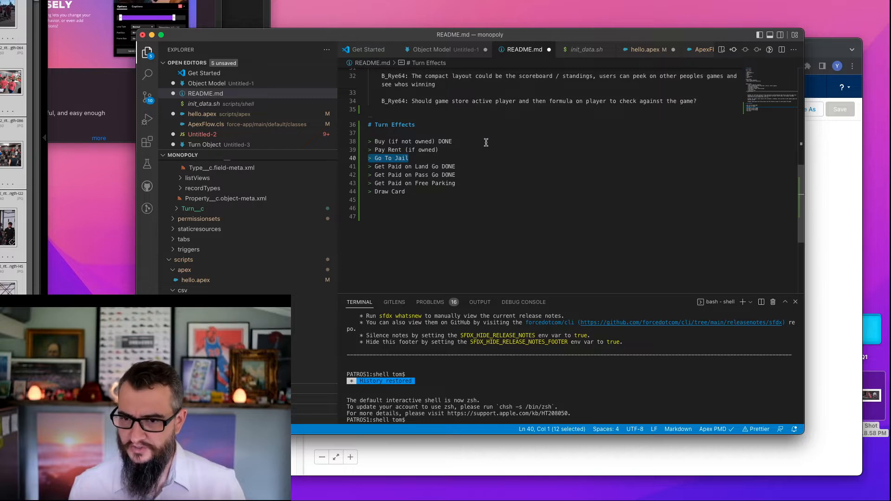
key(super+Tab)
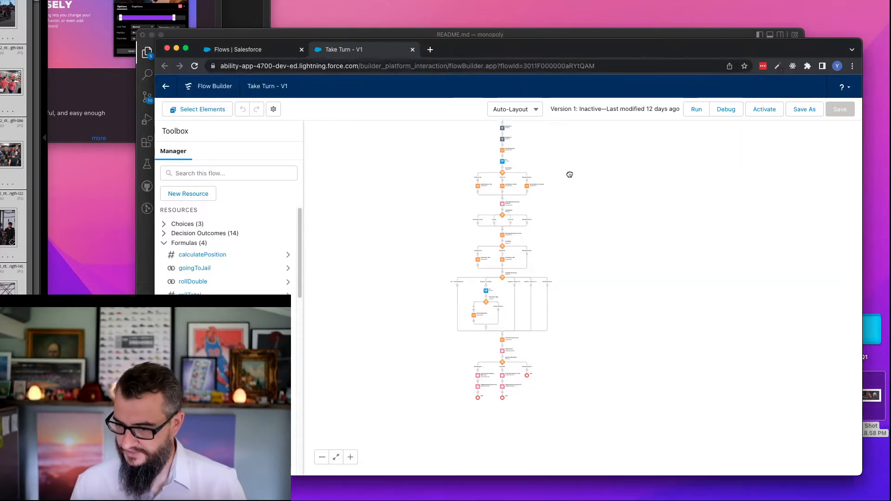
click(351, 457)
click(351, 458)
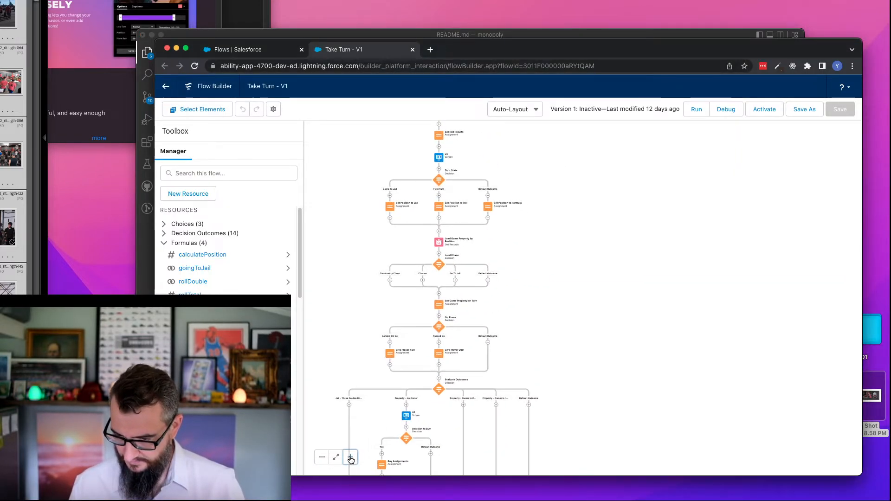
click(351, 460)
drag(547, 174, 678, 318)
click(349, 458)
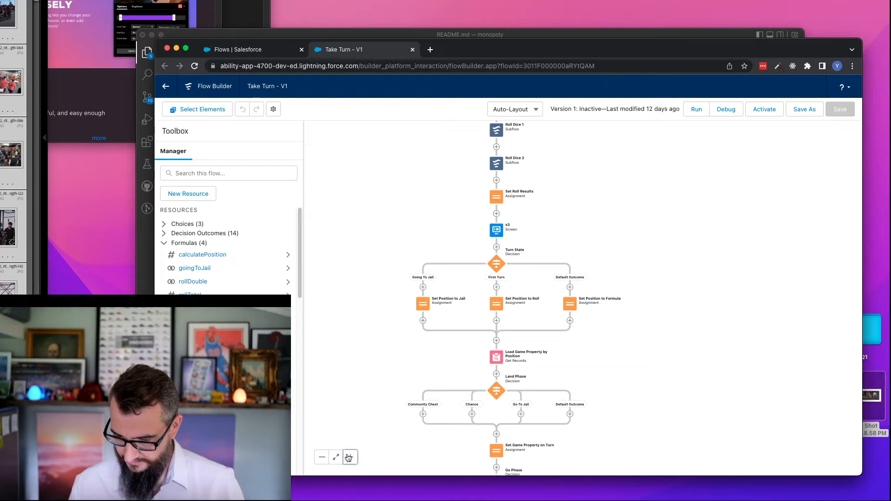
drag(369, 163, 457, 272)
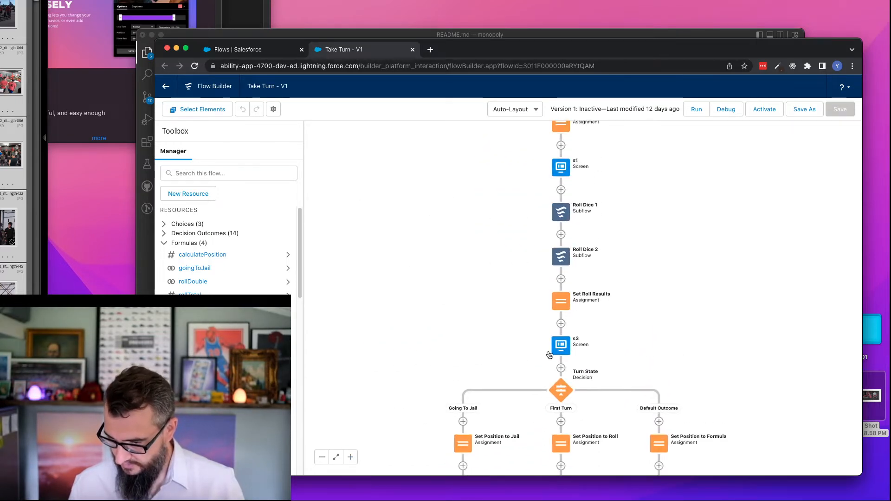
scroll(565, 203, down, 4)
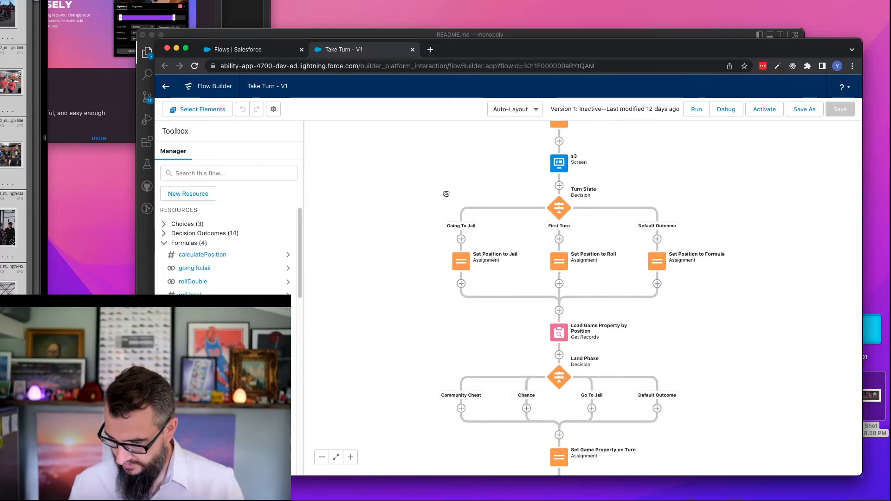
double_click(565, 208)
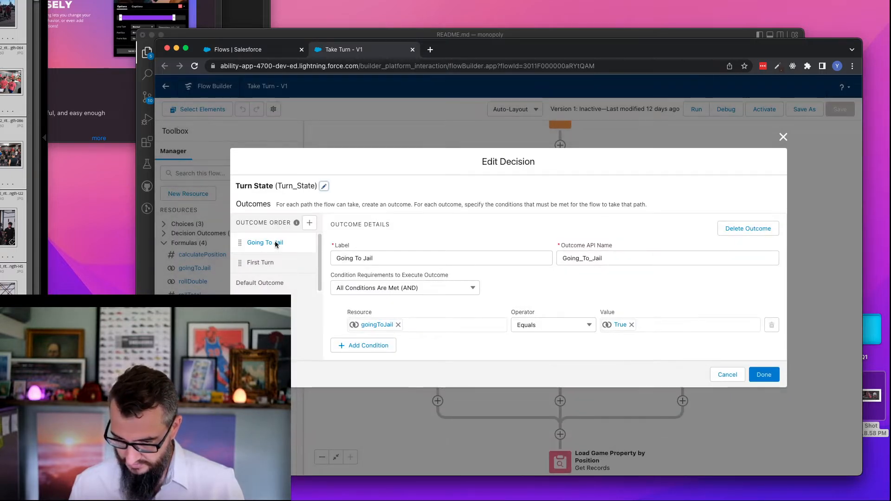
click(727, 375)
- Examine all the conditions in the goingToJail formula resource and close its editor
double_click(203, 269)
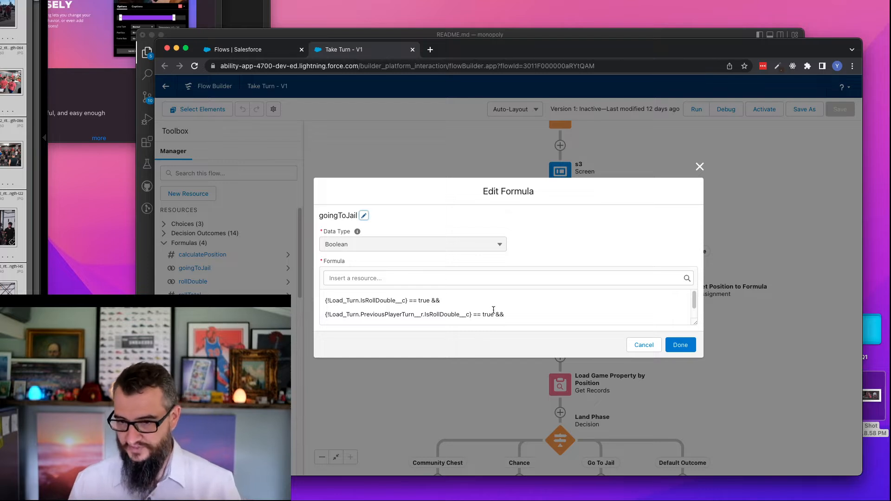
scroll(493, 310, down, 1)
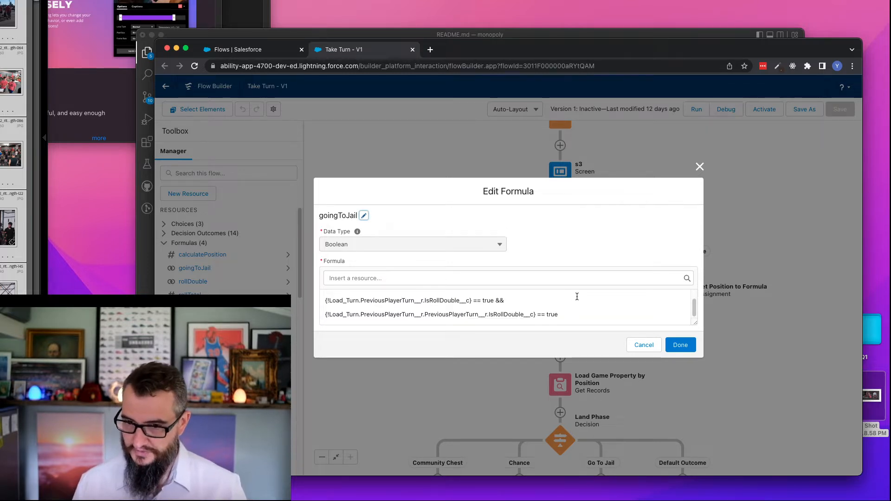
click(680, 344)
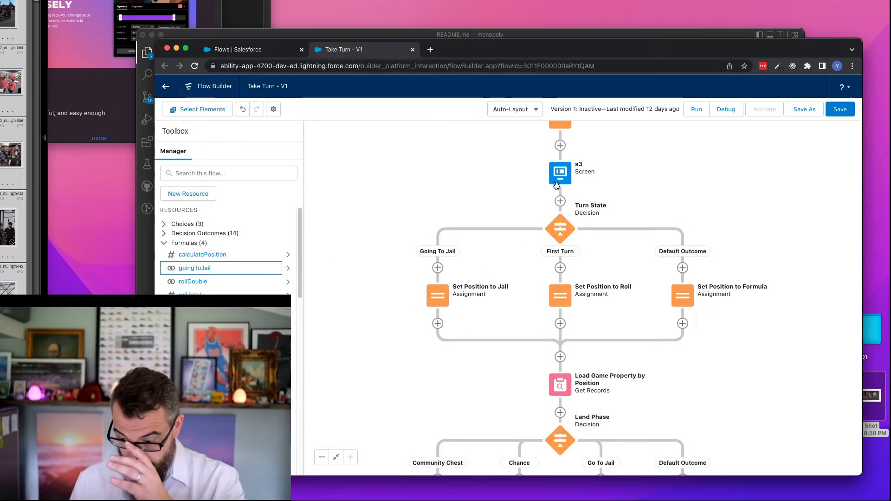
- Check the value assigned to position in the Set Position to Jail assignment and cancel the dialog
double_click(437, 295)
click(563, 289)
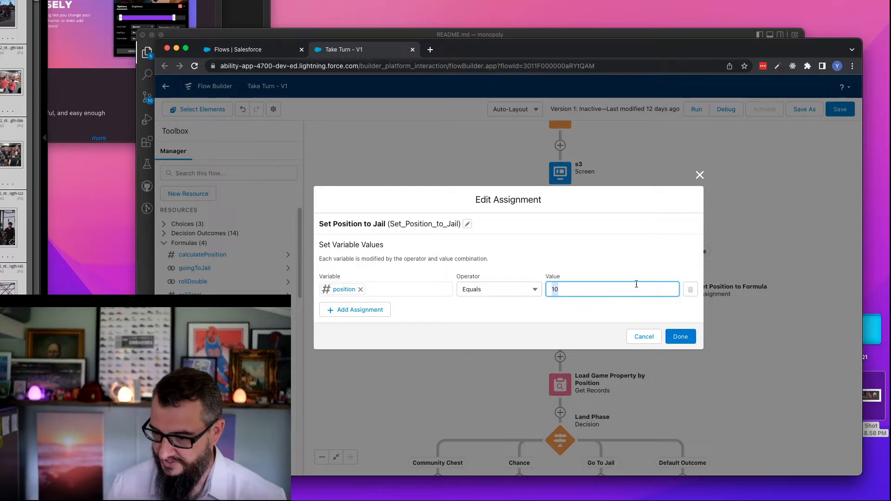
click(643, 337)
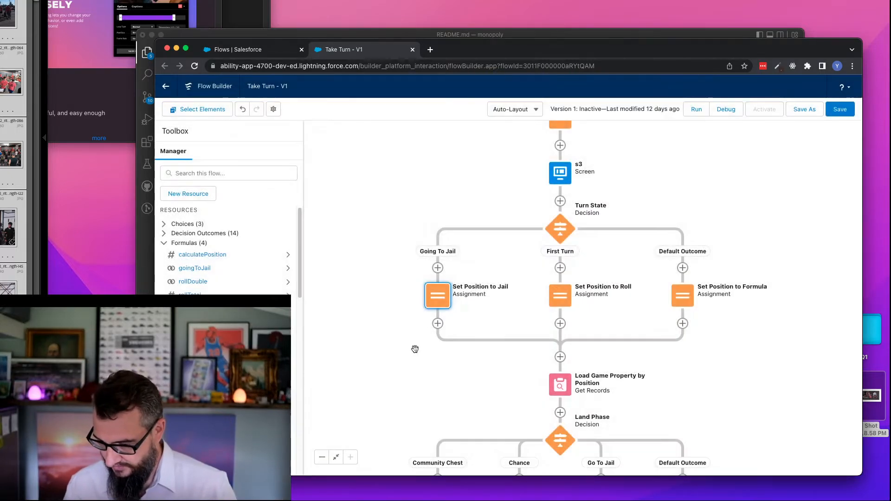
- Review the filter condition of Load Game Property by Position, cancel its dialog, and examine the Land Phase branches below it
scroll(389, 269, down, 5)
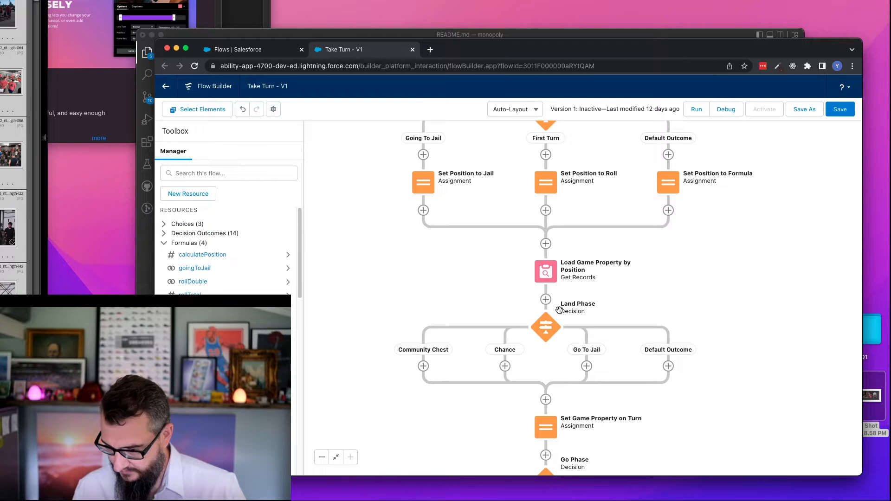
double_click(547, 272)
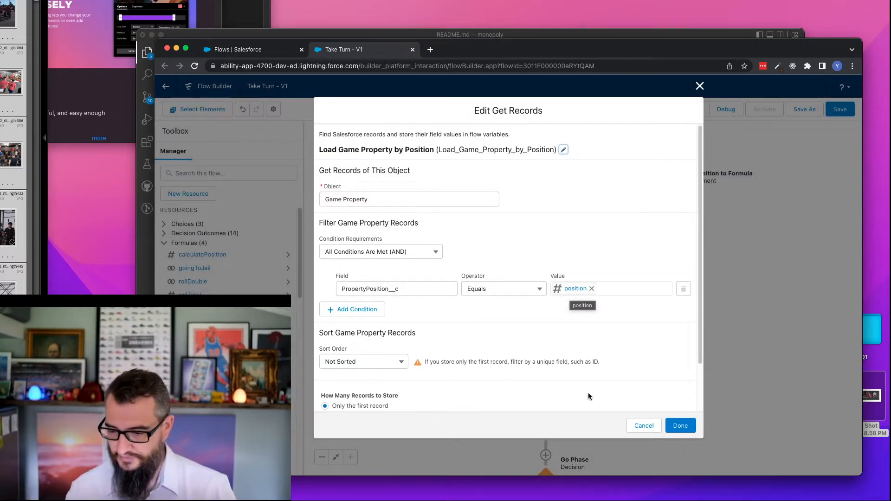
click(643, 426)
drag(344, 178, 347, 271)
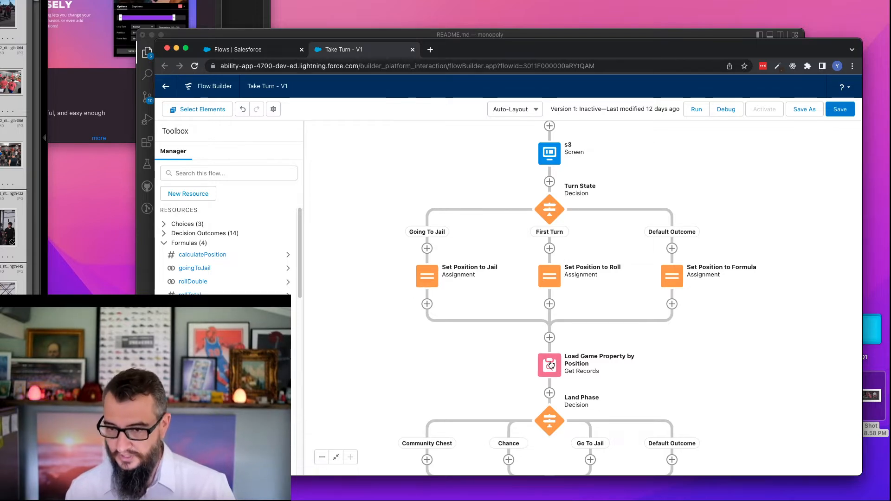
drag(506, 364, 514, 199)
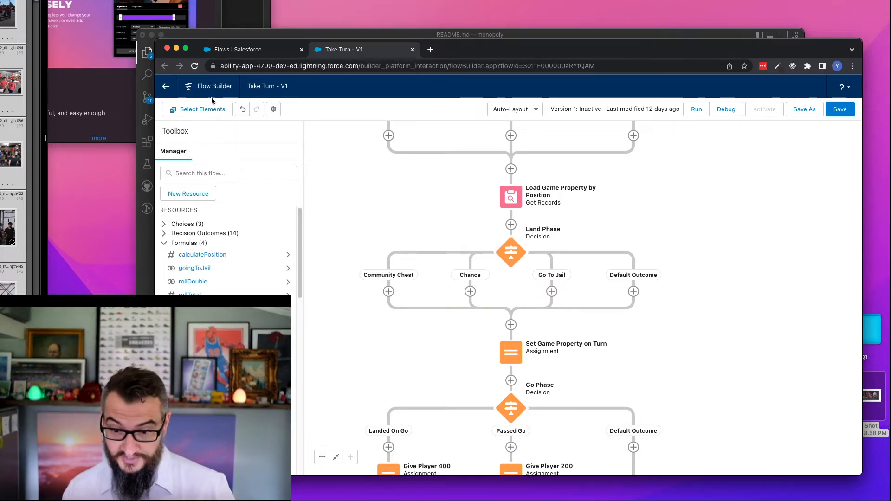
- Search the app launcher for "positions", then for "prop", and open the Properties object
click(268, 52)
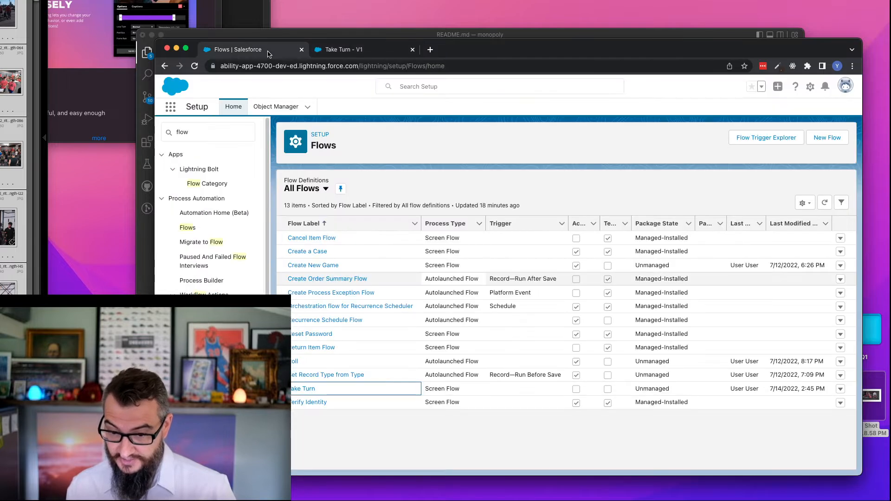
click(170, 109)
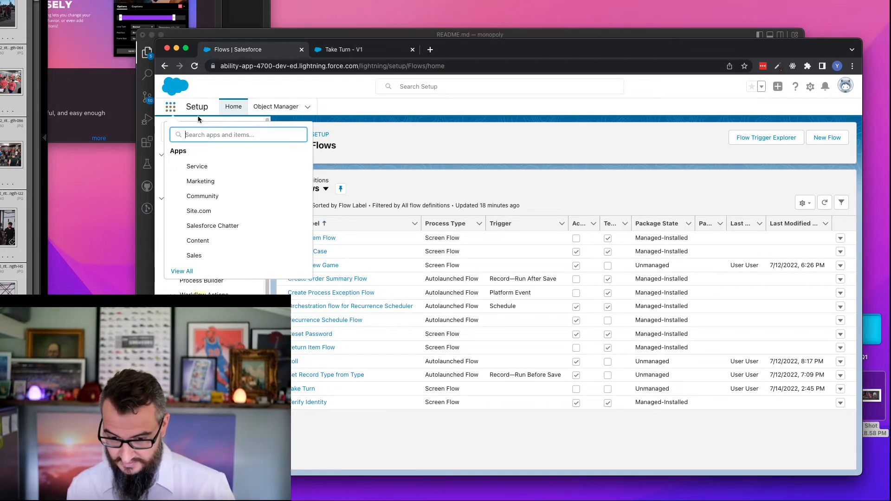
text(positi)
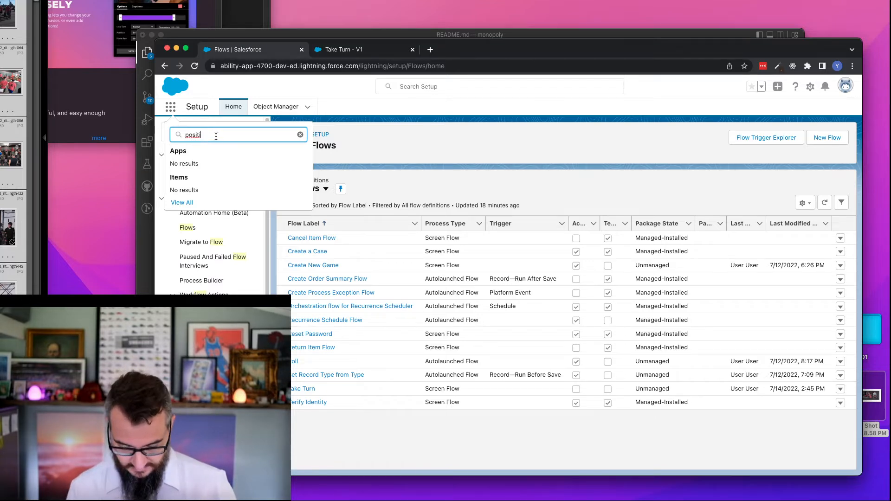
text(ons)
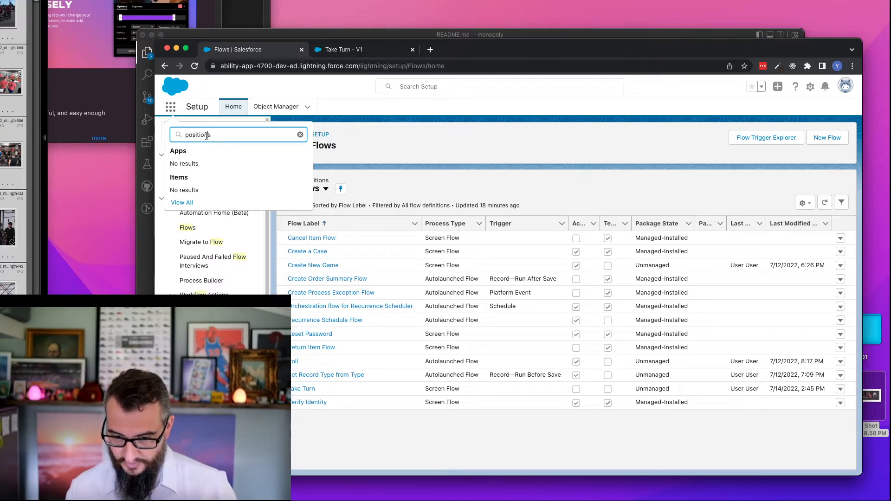
key(super+a)
text(prop)
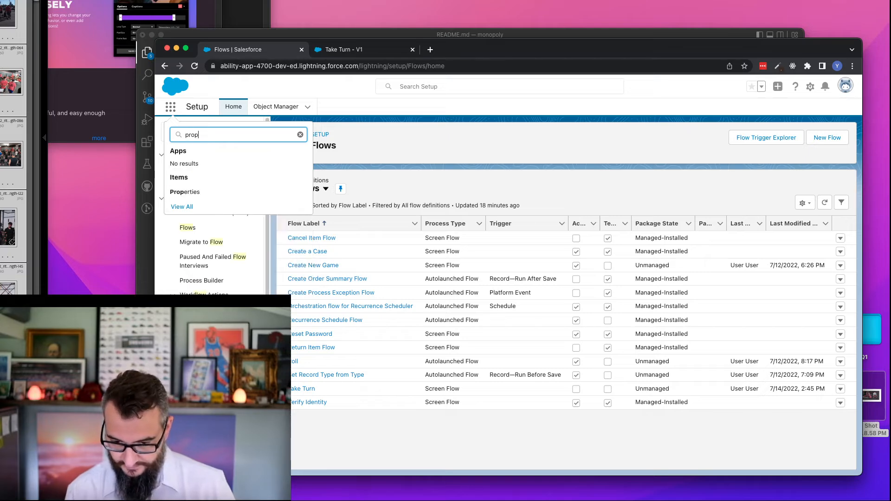
click(196, 192)
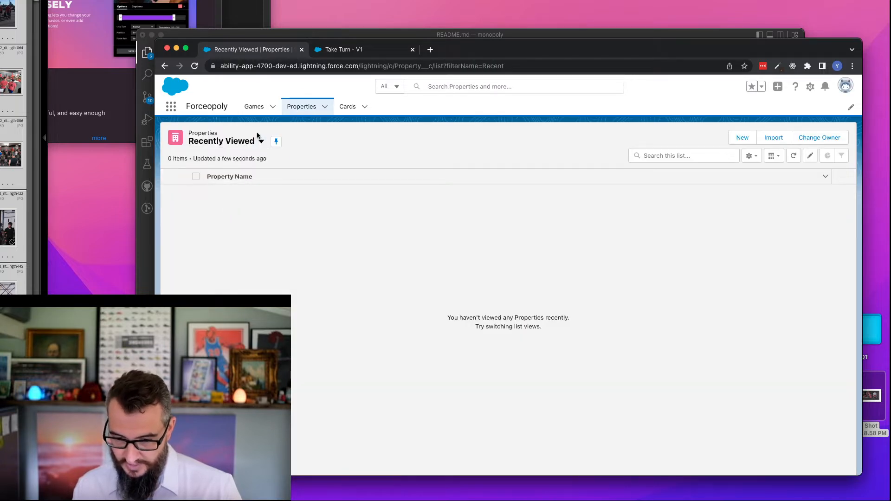
- Show the All list view of Properties and check the positions of the Jail and Go To Jail records
click(260, 141)
click(214, 172)
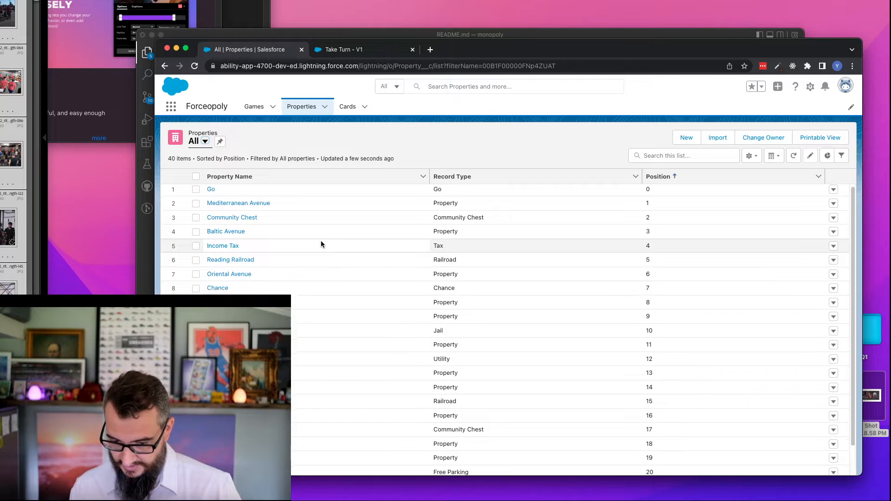
scroll(322, 241, down, 2)
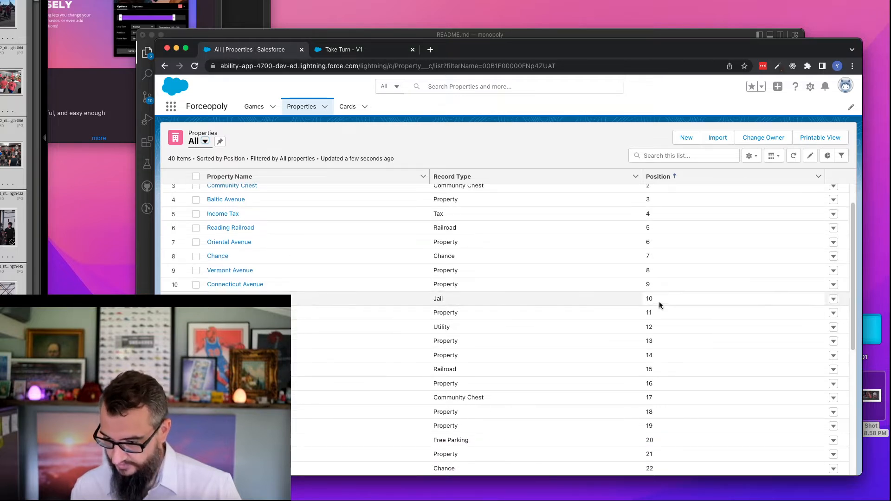
scroll(584, 316, down, 5)
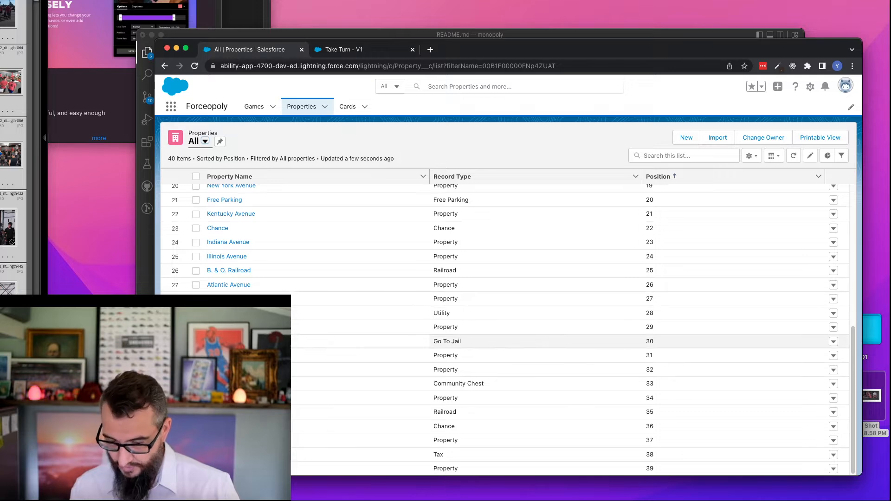
- Return to the Take Turn flow, inspect the full resource path in Land Phase's Go To Jail outcome, and cancel the dialog
click(360, 50)
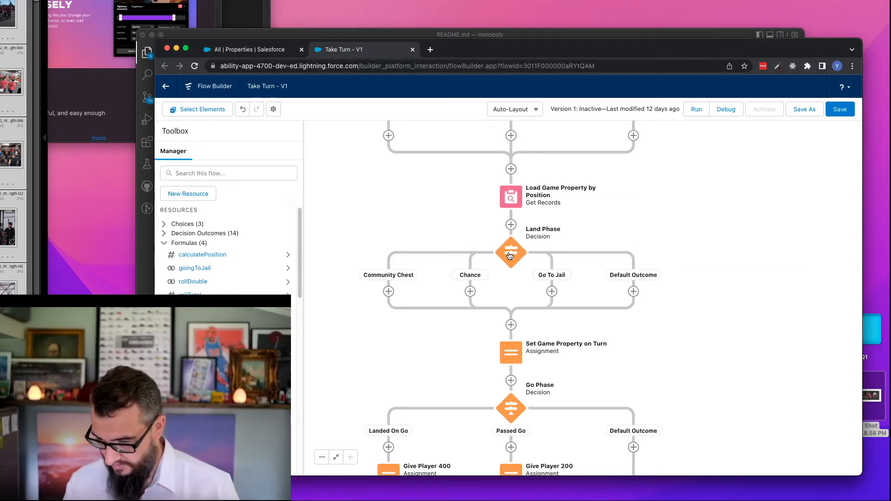
double_click(510, 253)
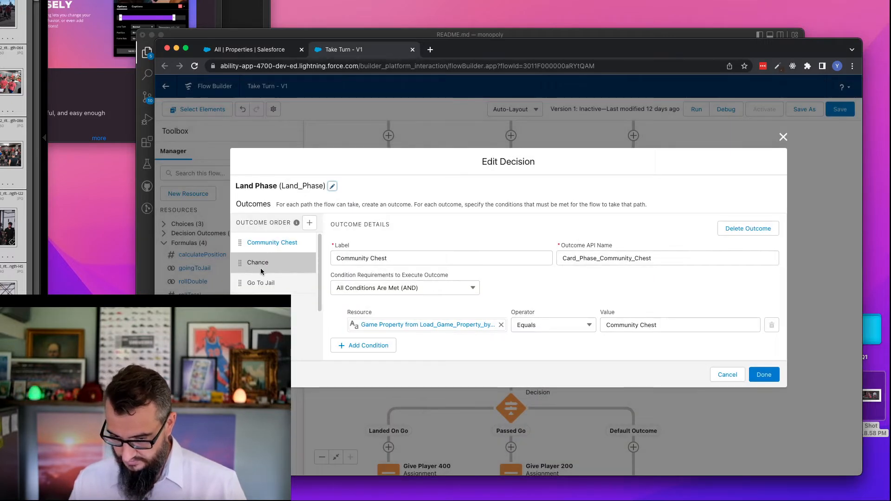
click(259, 281)
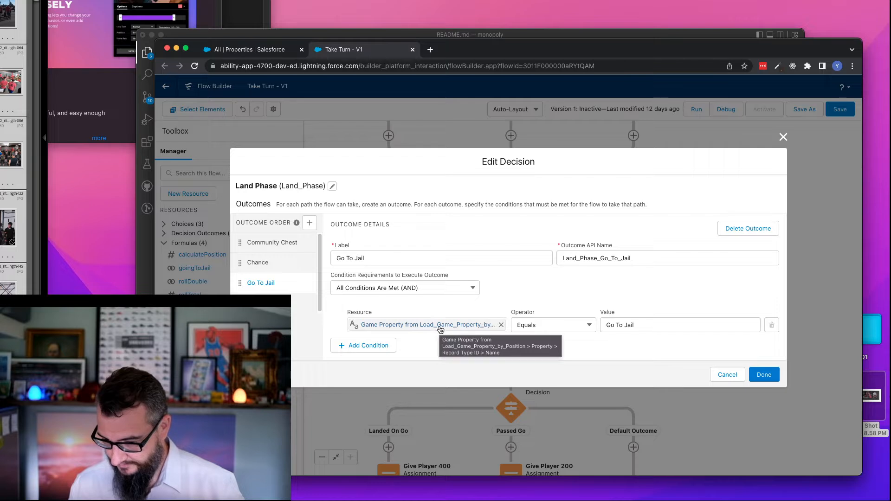
click(473, 329)
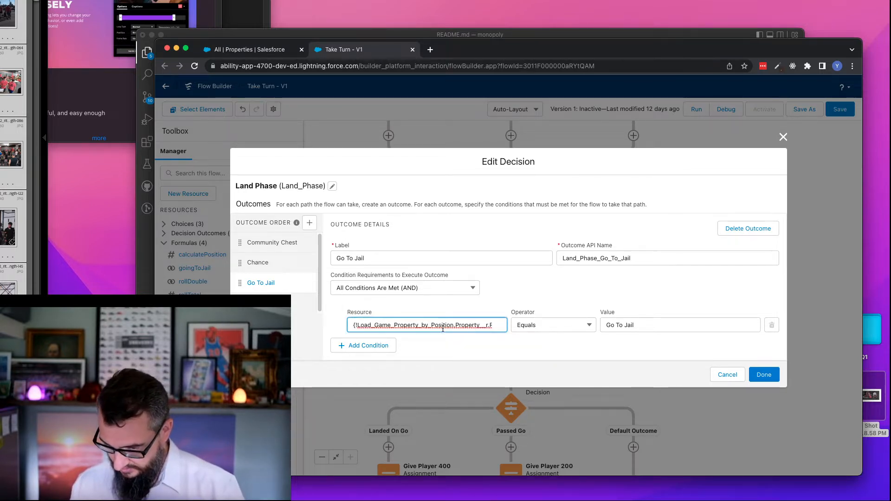
drag(443, 329, 523, 330)
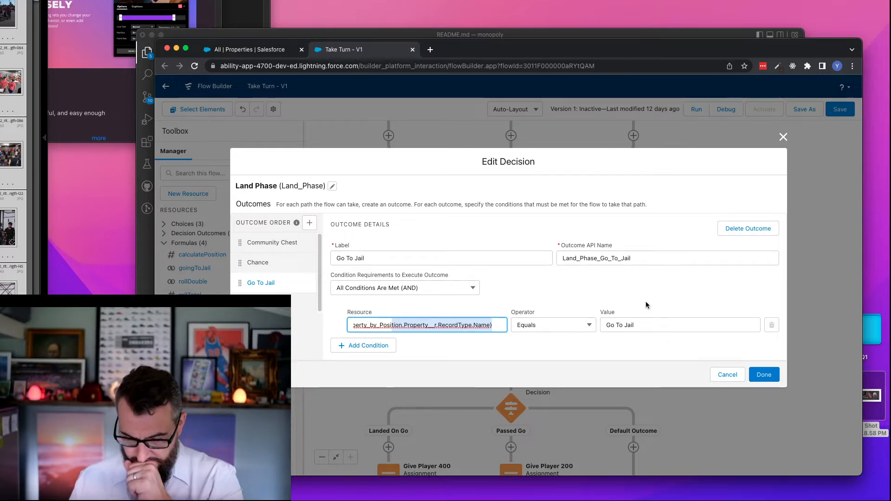
click(725, 375)
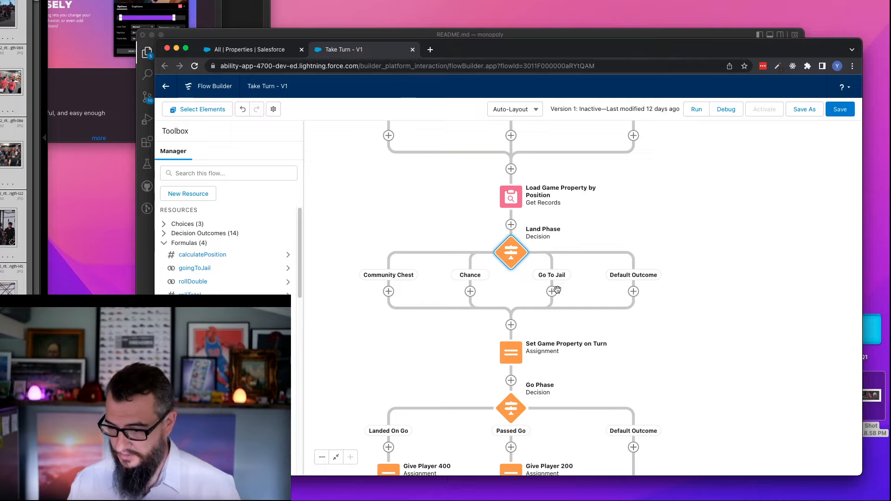
- Check the variable assignment in Set Game Property on Turn, cancel its dialog, and examine the neighbouring flow elements
double_click(511, 356)
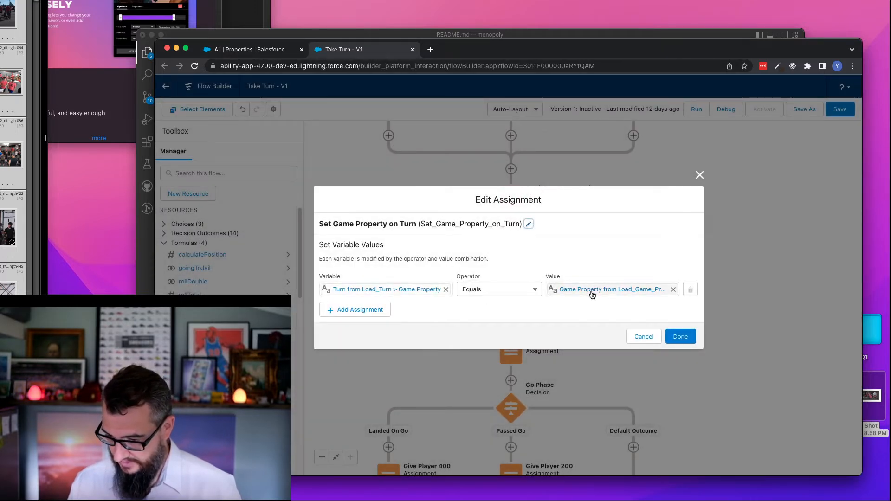
click(635, 339)
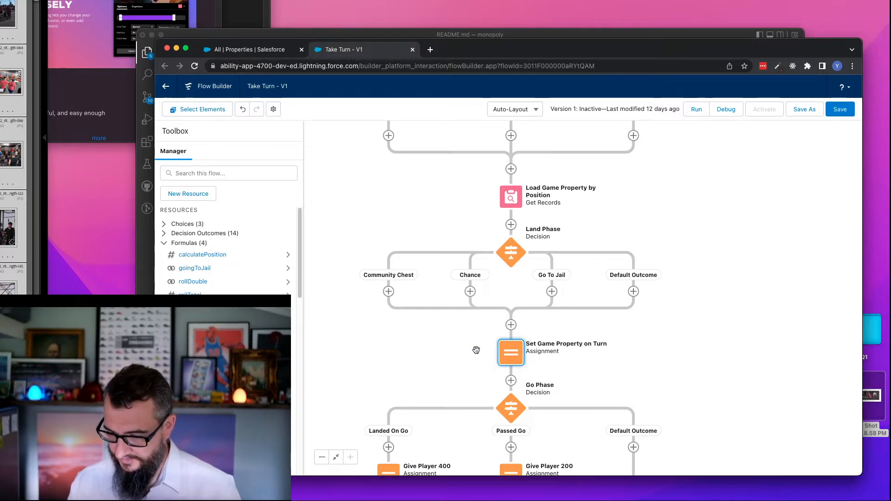
drag(476, 350, 464, 296)
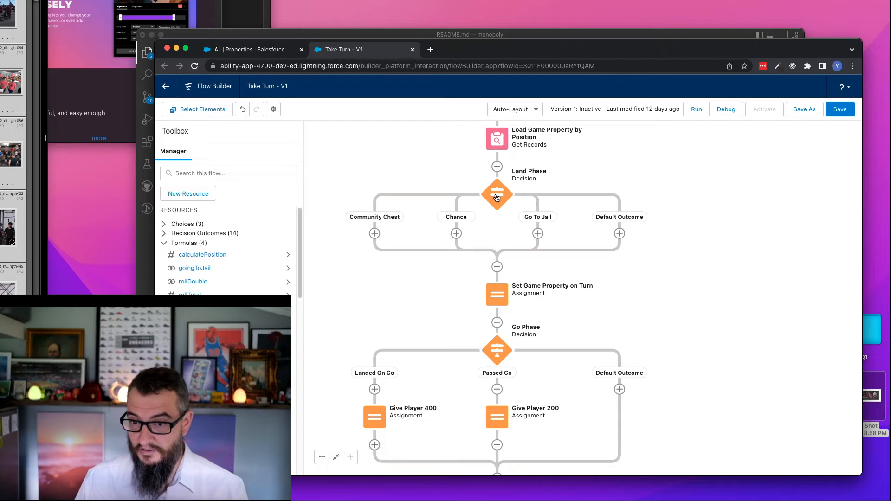
scroll(449, 137, up, 4)
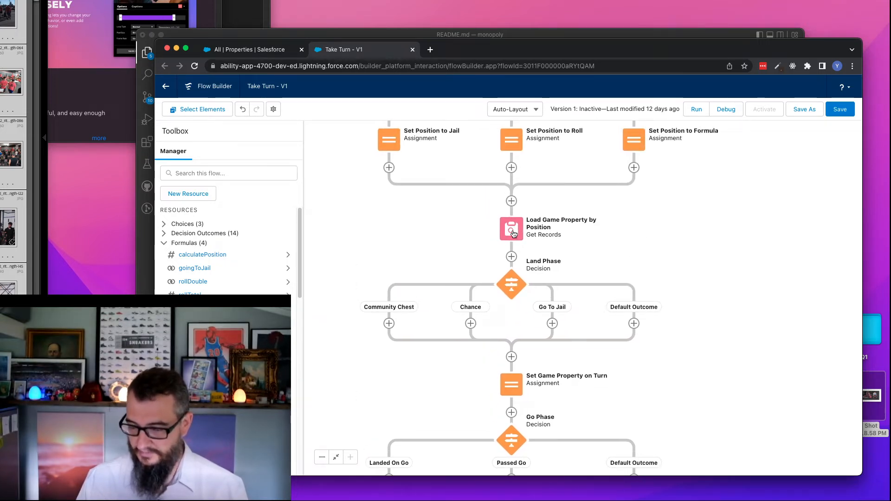
scroll(469, 249, down, 3)
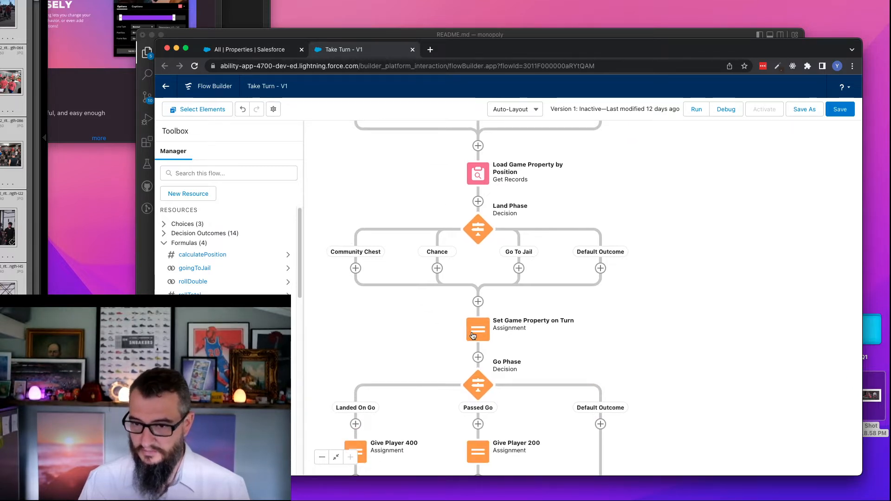
drag(434, 320, 429, 290)
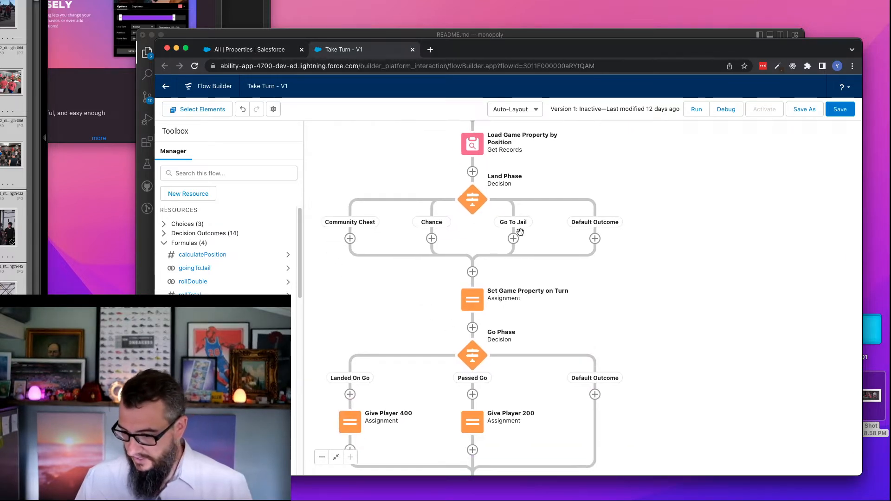
- Review the record storage settings of Load Game Property by Position and the value in Set Game Property on Turn, cancelling both dialogs
double_click(474, 147)
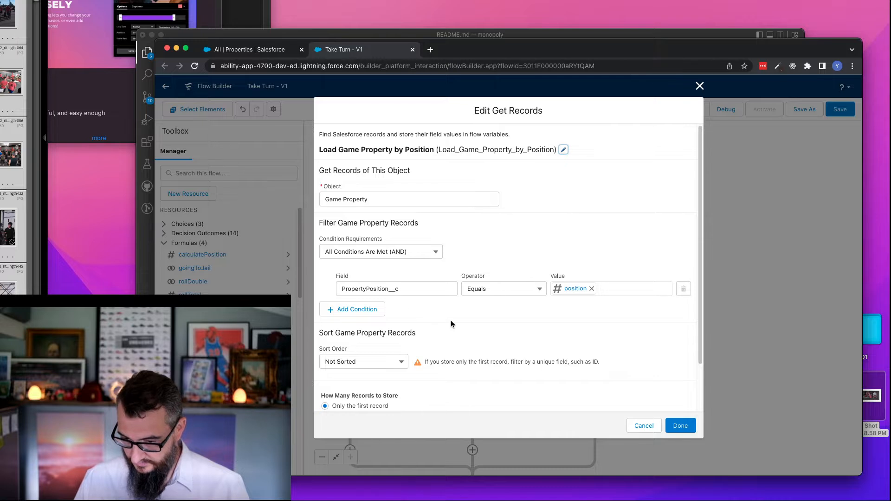
scroll(450, 321, down, 3)
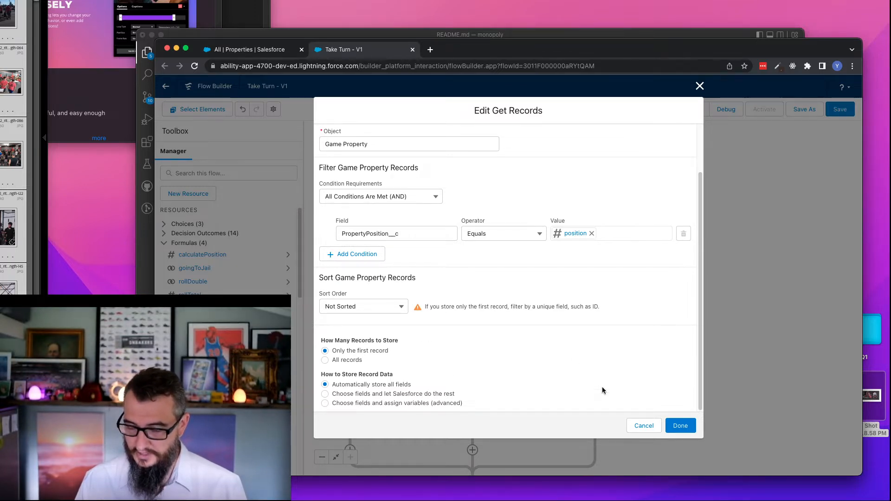
click(644, 426)
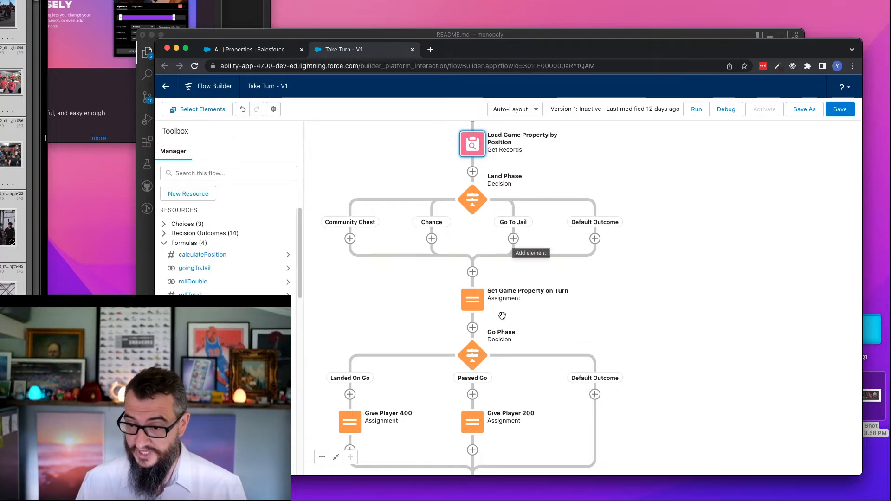
double_click(472, 302)
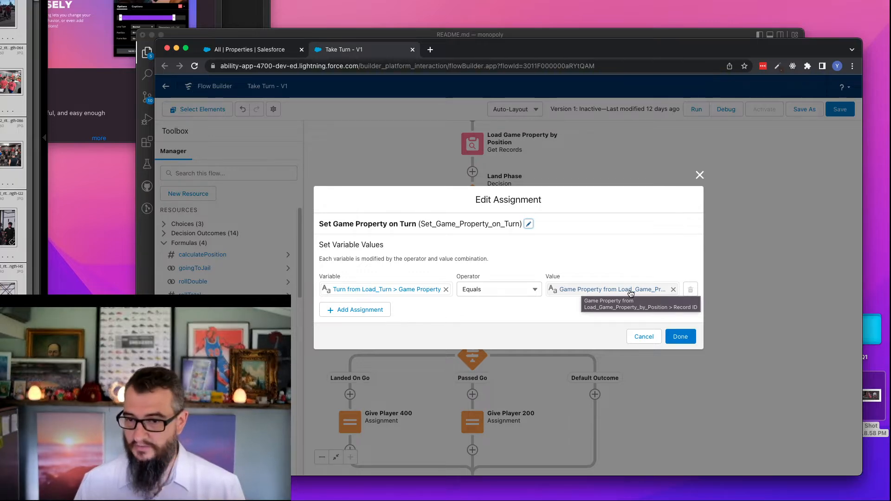
click(644, 342)
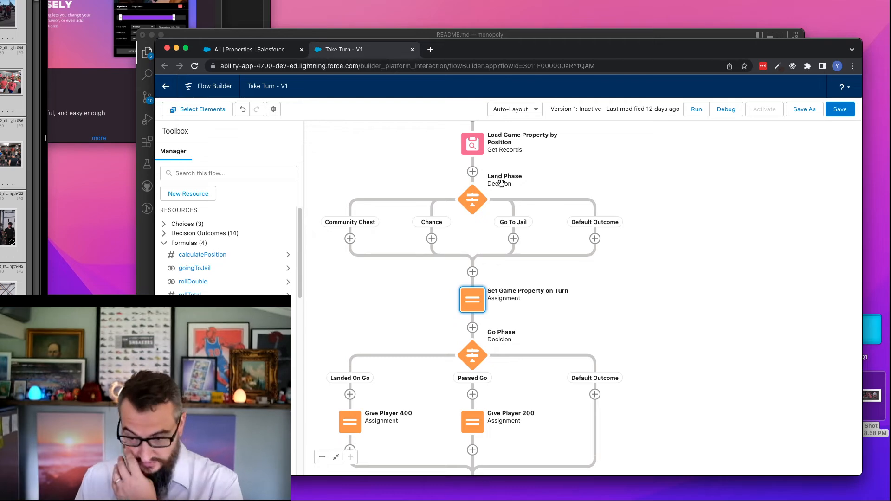
- Set Load Game Property by Position to store record data with "Choose fields and assign variables (advanced)"
drag(592, 152, 598, 201)
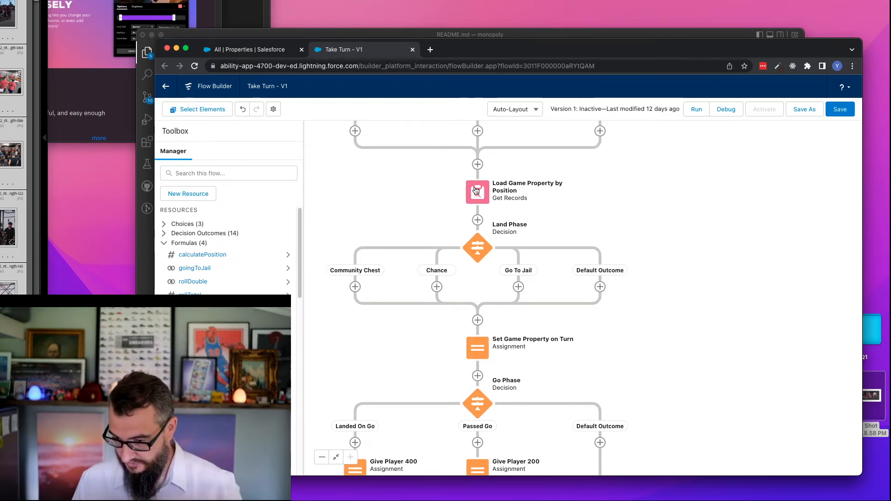
double_click(477, 192)
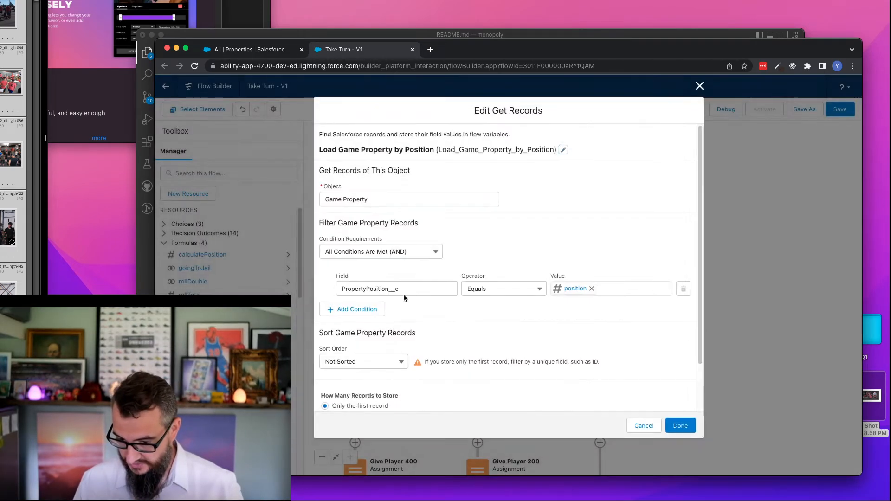
scroll(700, 298, down, 1)
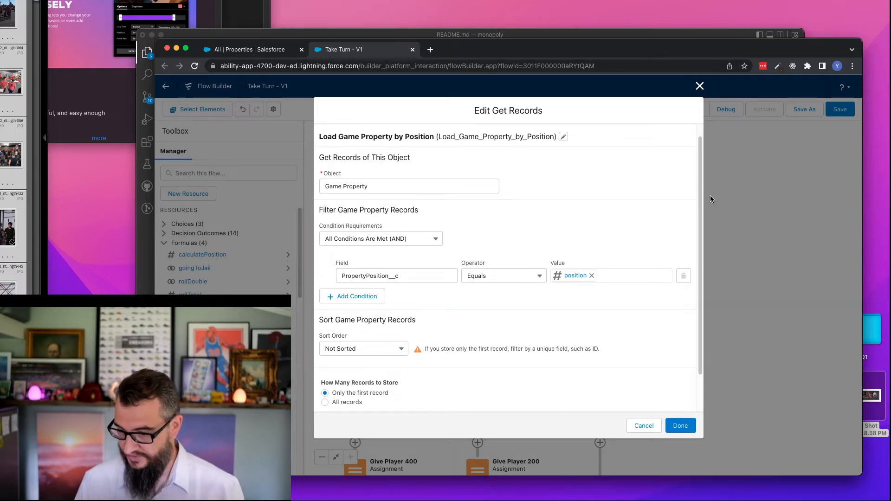
scroll(700, 194, down, 3)
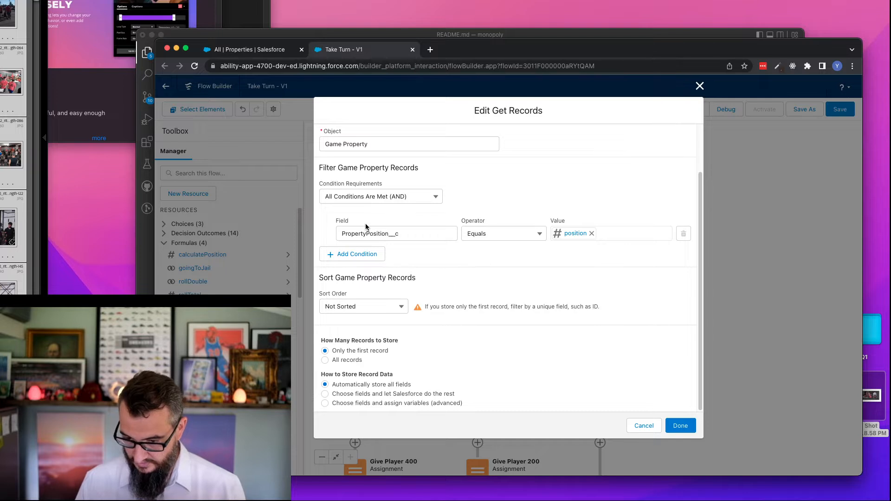
click(383, 404)
scroll(380, 394, down, 3)
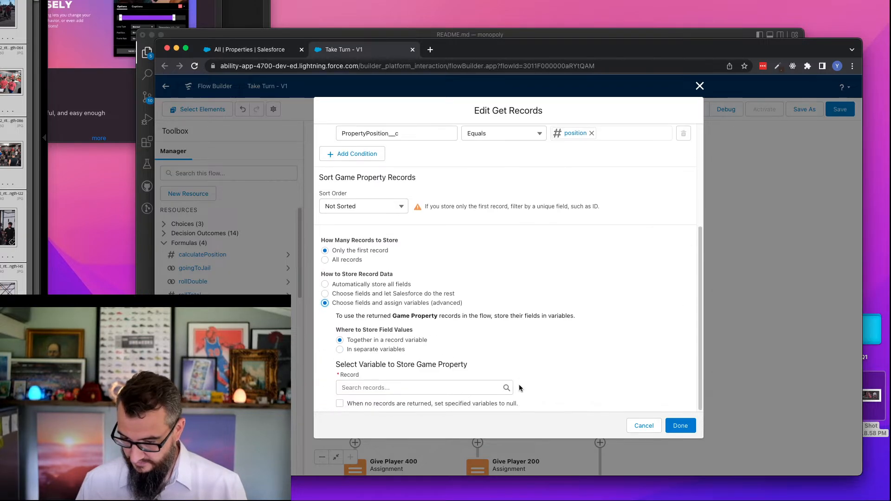
click(391, 295)
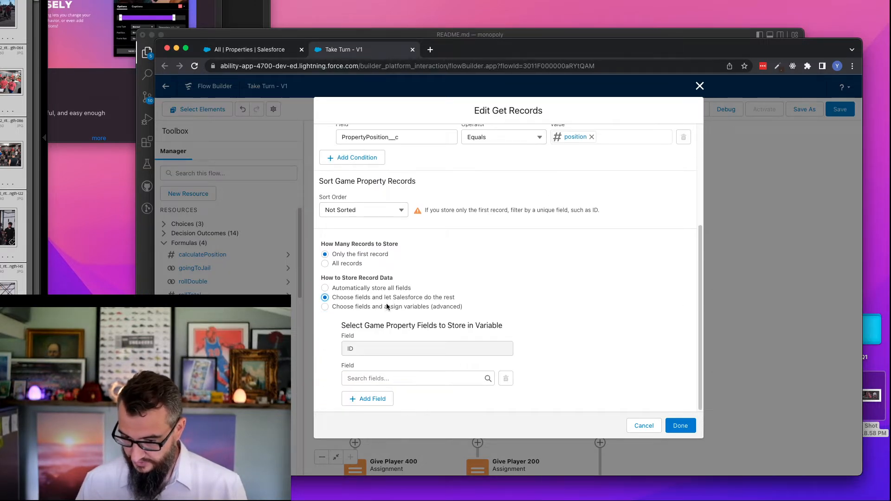
click(388, 307)
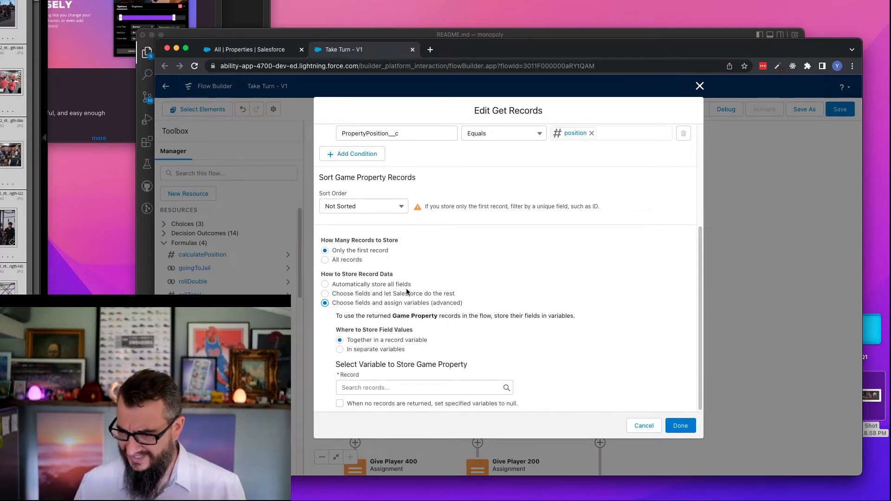
scroll(454, 285, up, 5)
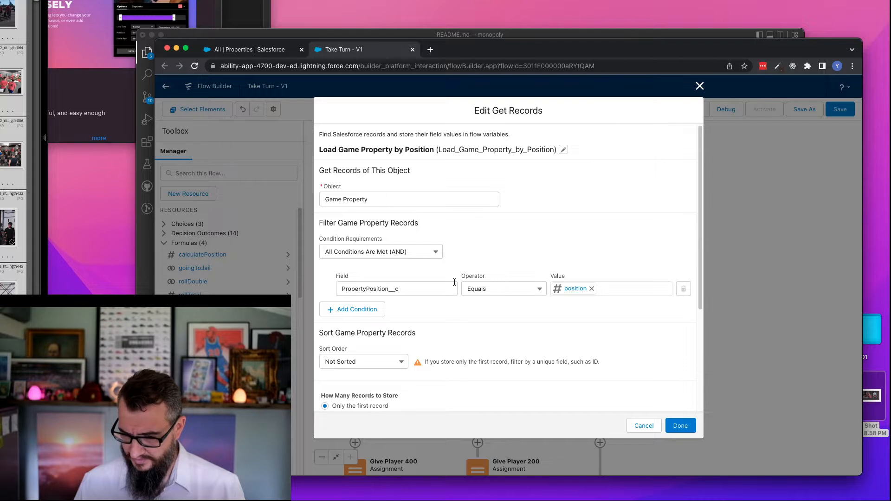
scroll(454, 282, down, 4)
click(410, 388)
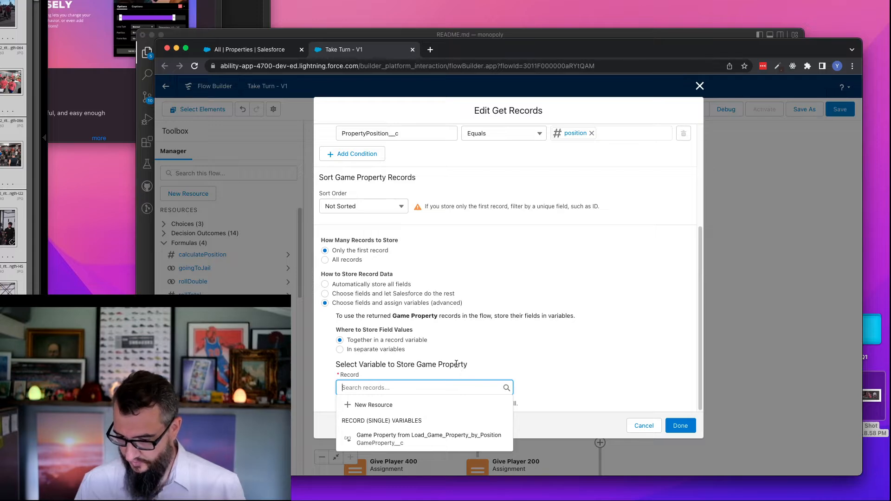
click(382, 407)
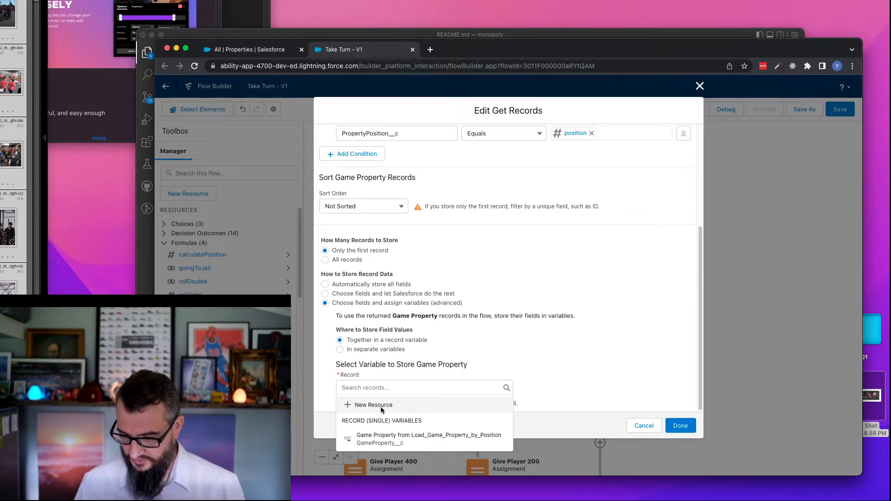
click(384, 239)
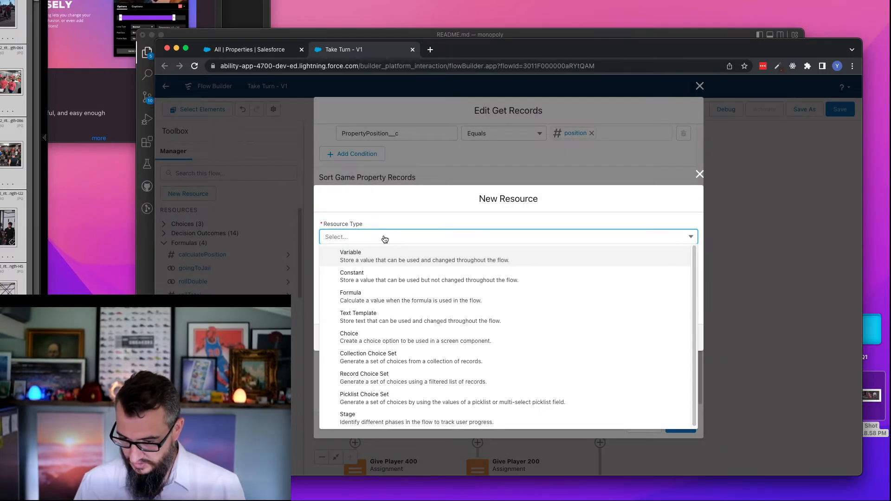
click(393, 258)
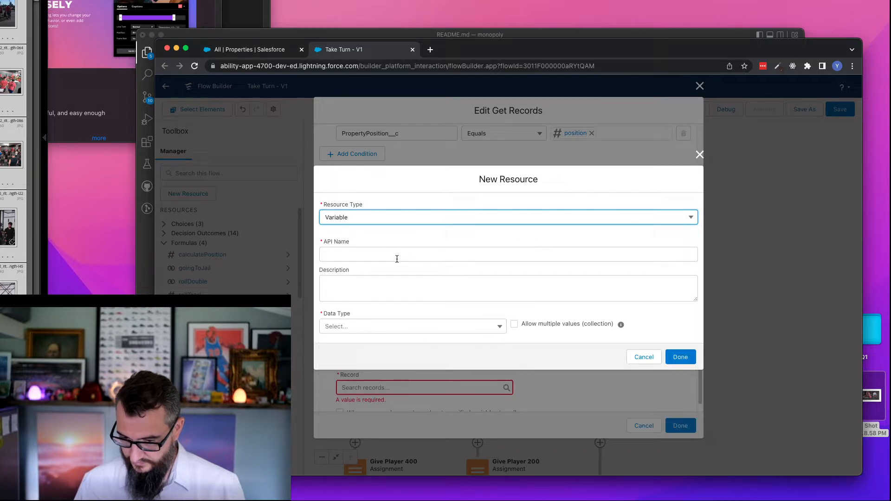
click(358, 255)
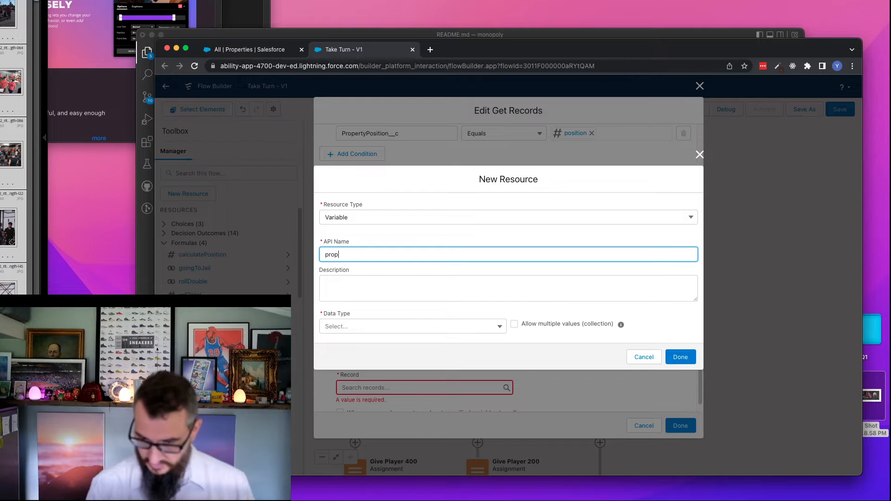
text(propertyRecord)
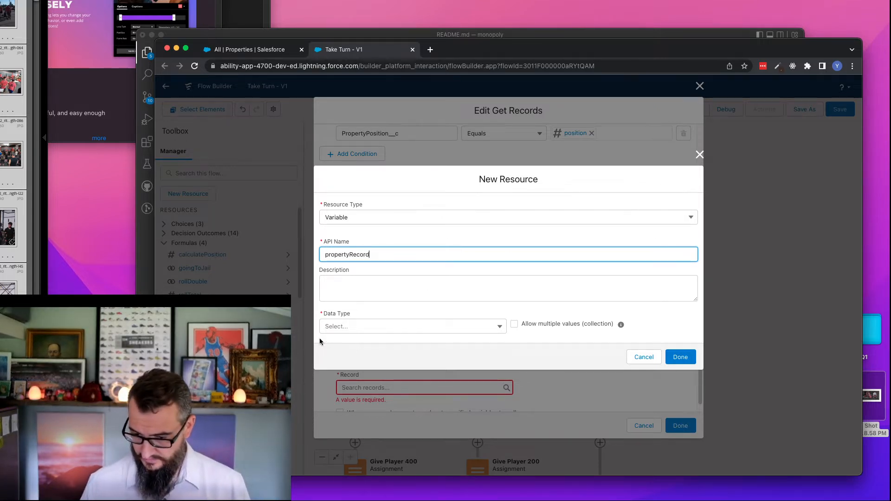
click(355, 330)
click(381, 180)
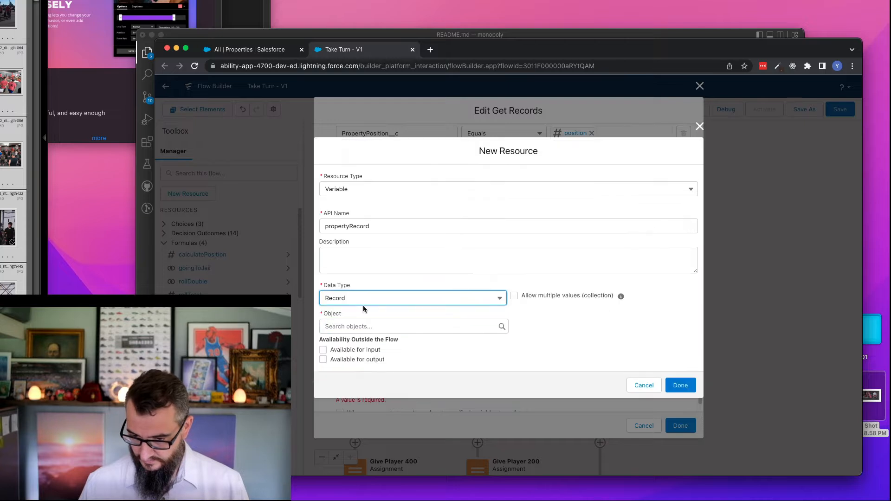
click(363, 330)
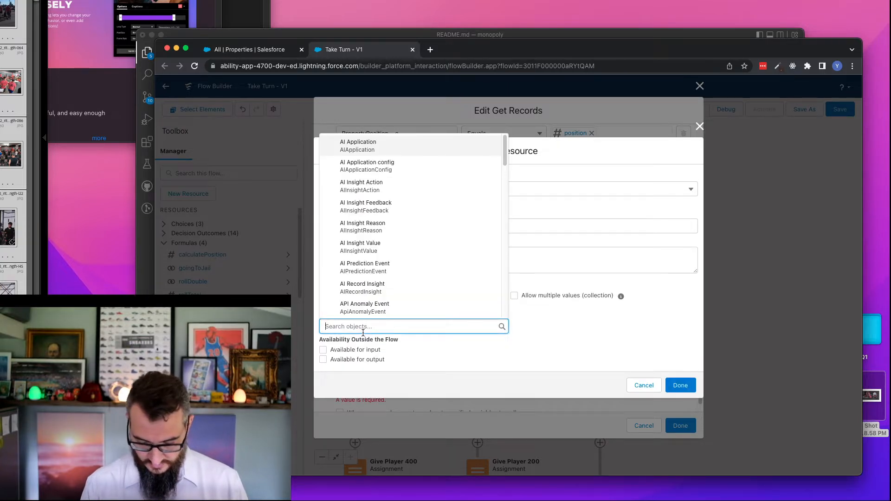
click(644, 386)
- Start a new variable resource named gamePropertyRecord for storing the record returned by Load Game Property by Position
scroll(418, 181, up, 5)
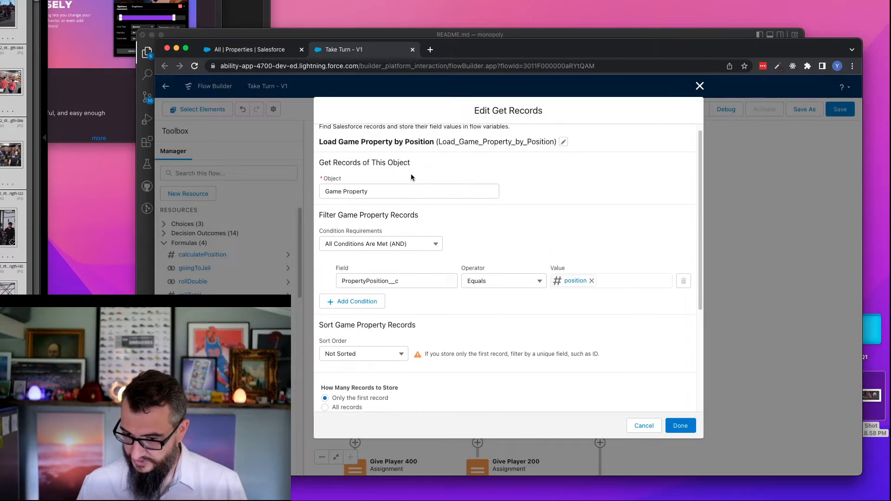
scroll(471, 216, down, 5)
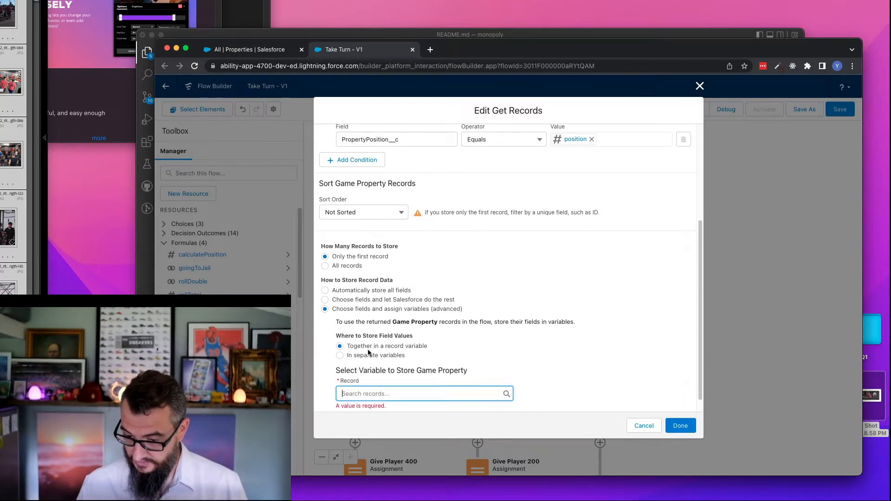
scroll(393, 320, down, 1)
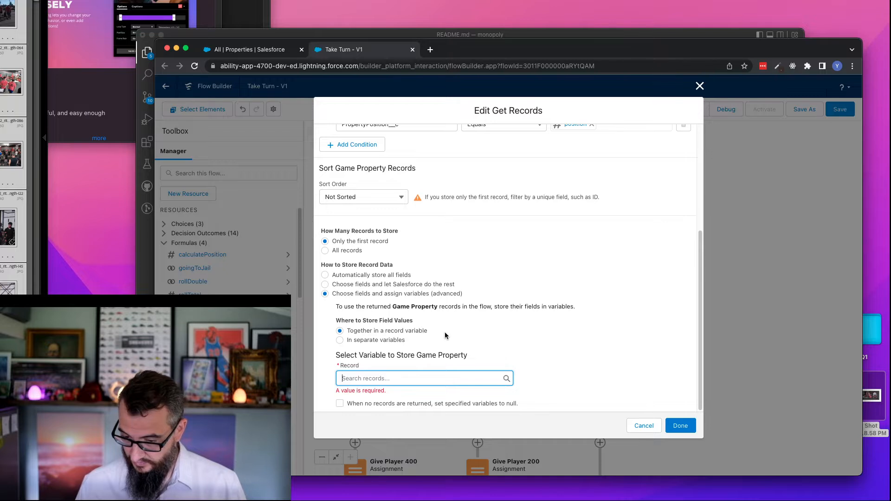
scroll(394, 325, up, 6)
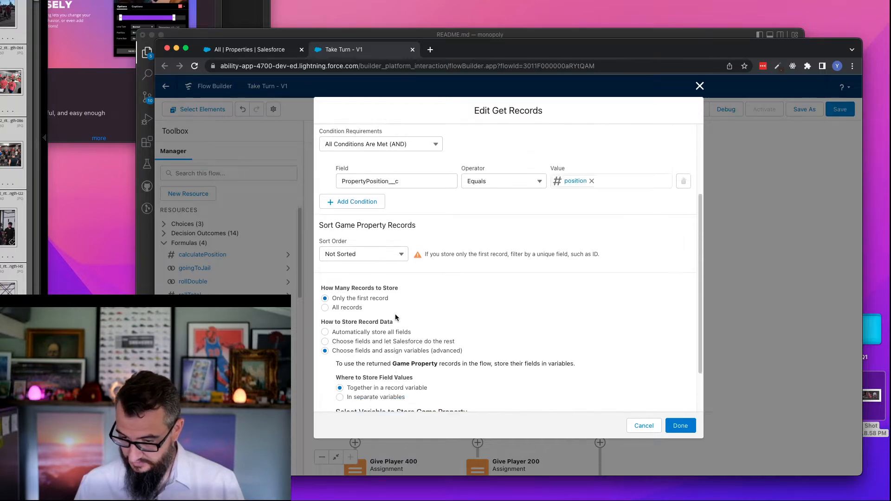
scroll(447, 301, down, 6)
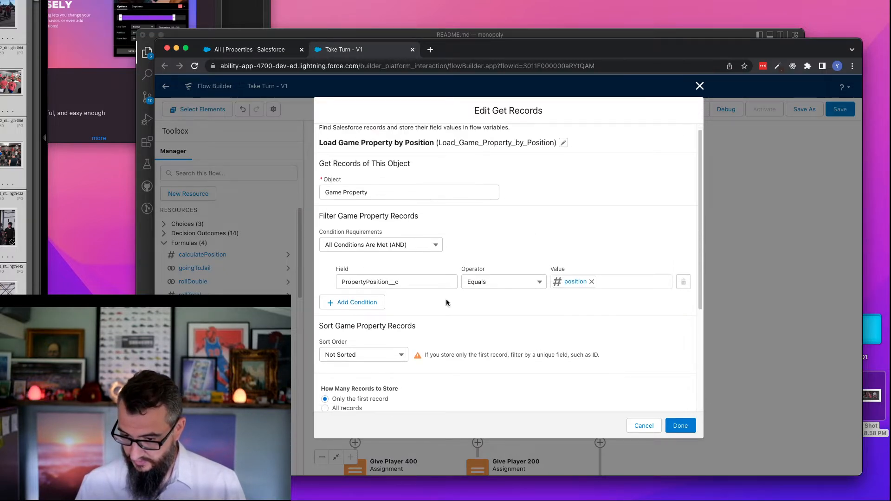
click(383, 378)
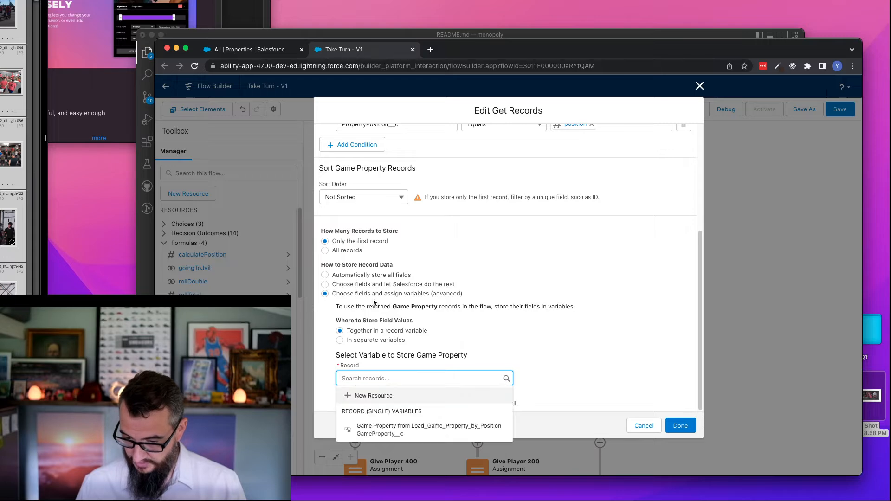
click(375, 396)
click(354, 238)
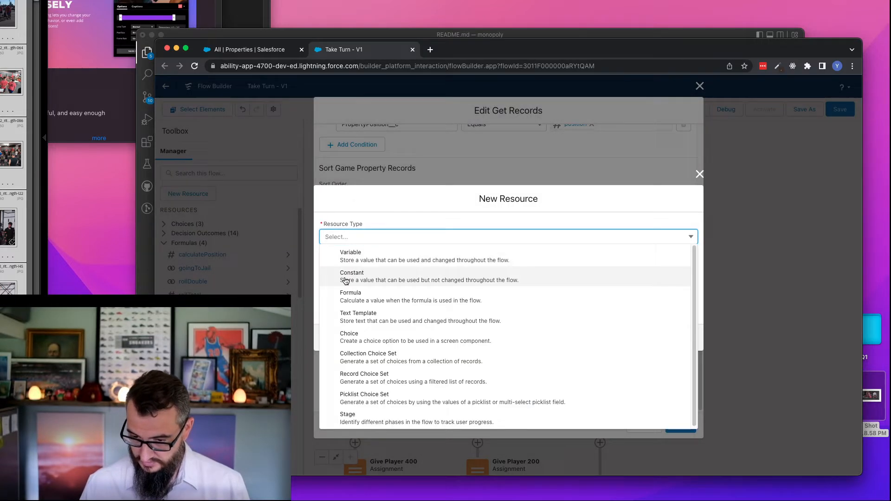
click(359, 255)
text(gam)
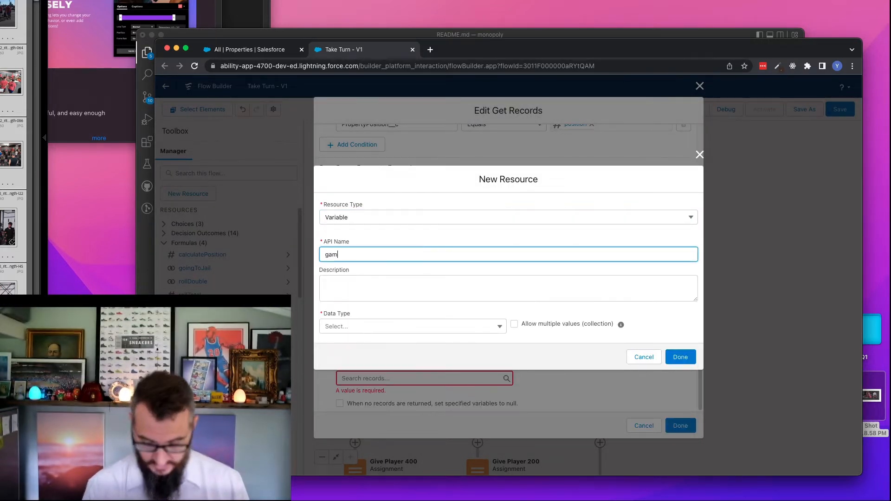
text(ePropert)
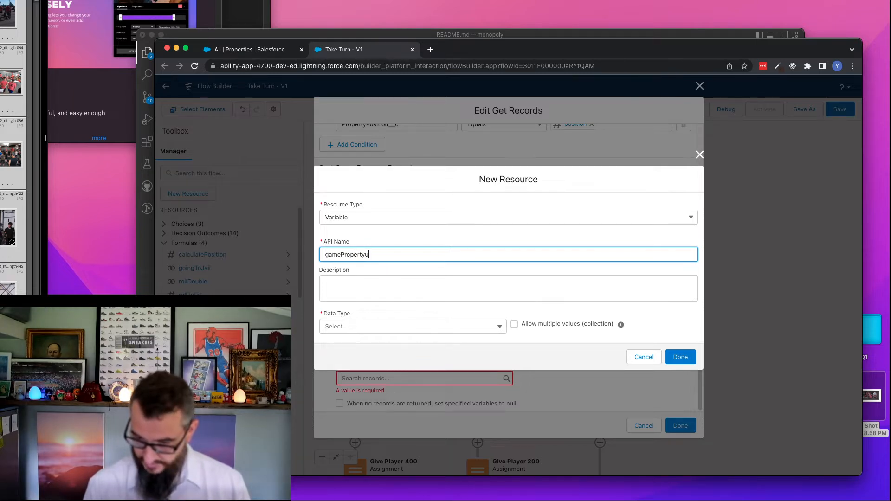
text(yRecord)
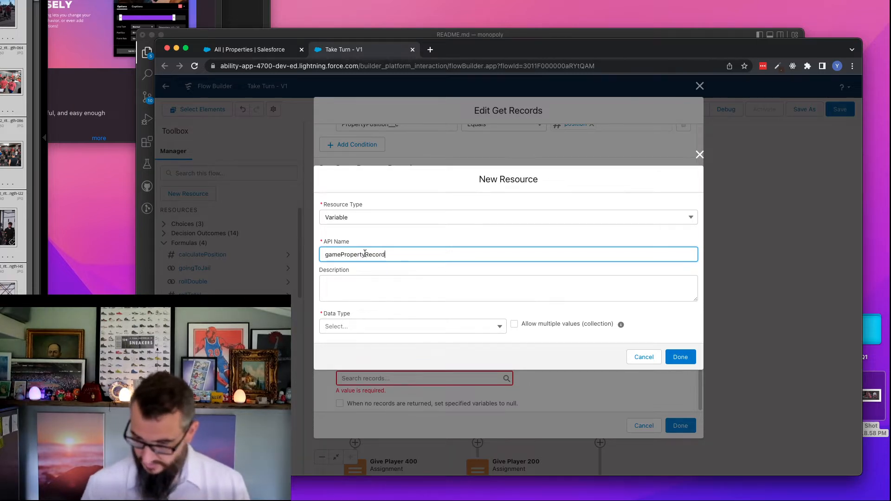
- Give the new variable the Record data type with the Game Property object and finish creating it
click(334, 331)
click(378, 181)
click(364, 327)
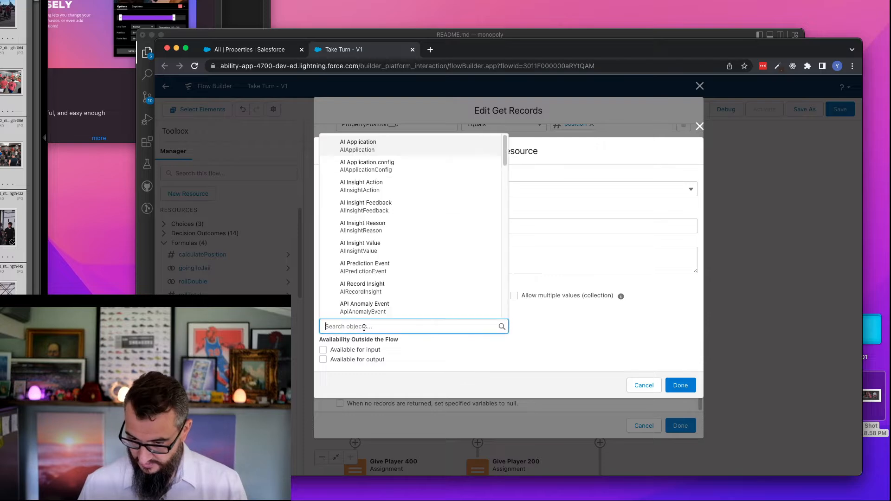
text(game)
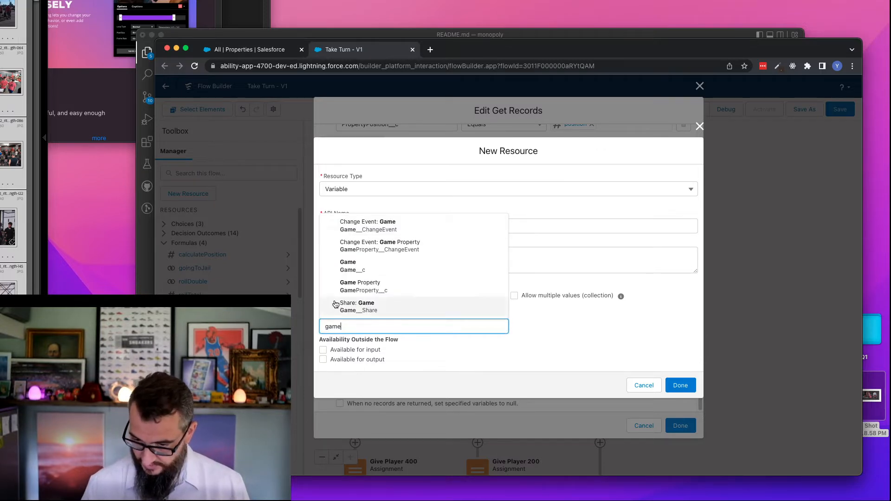
click(353, 286)
click(681, 385)
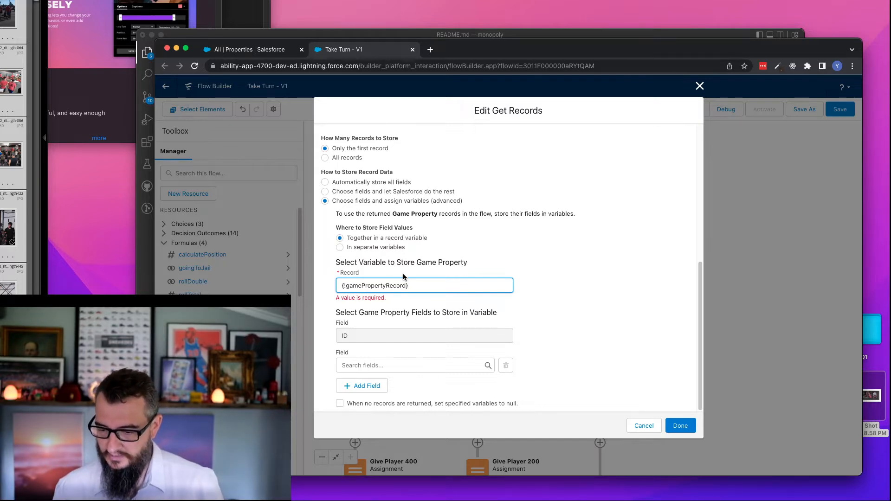
- Browse the Game Property fields that can be stored in the variable, then discard the Get Records changes
click(390, 366)
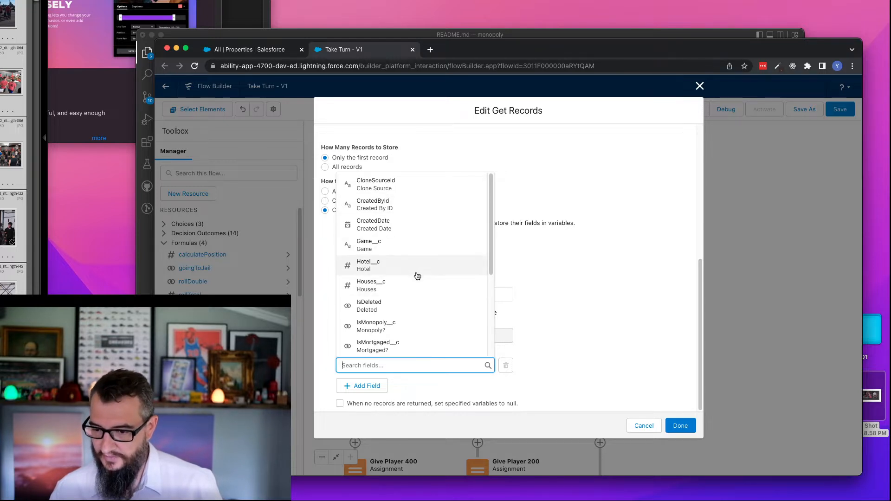
scroll(426, 325, down, 3)
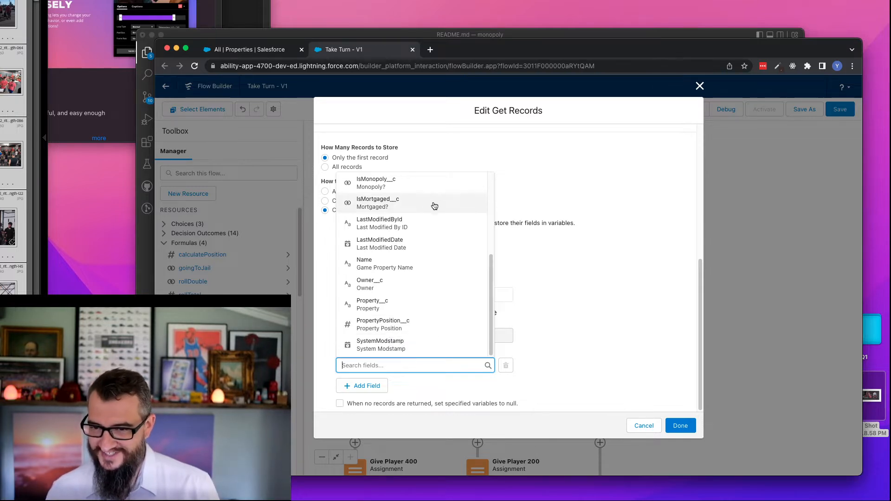
click(594, 205)
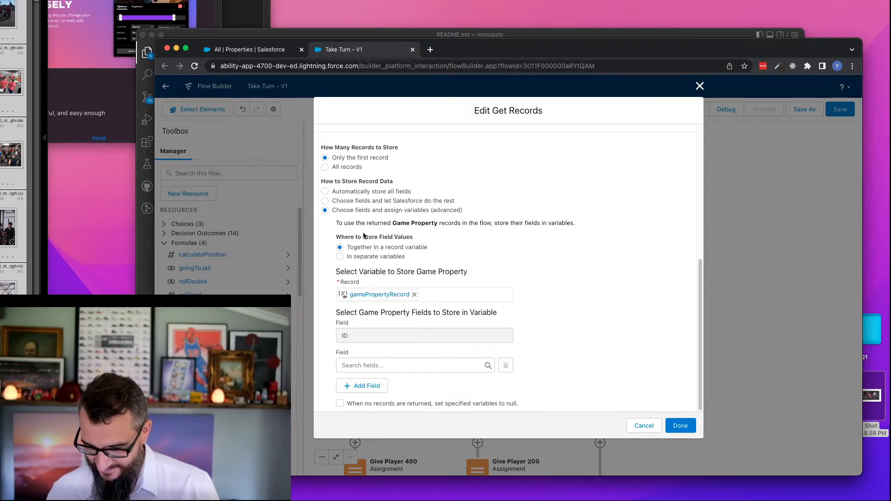
click(646, 427)
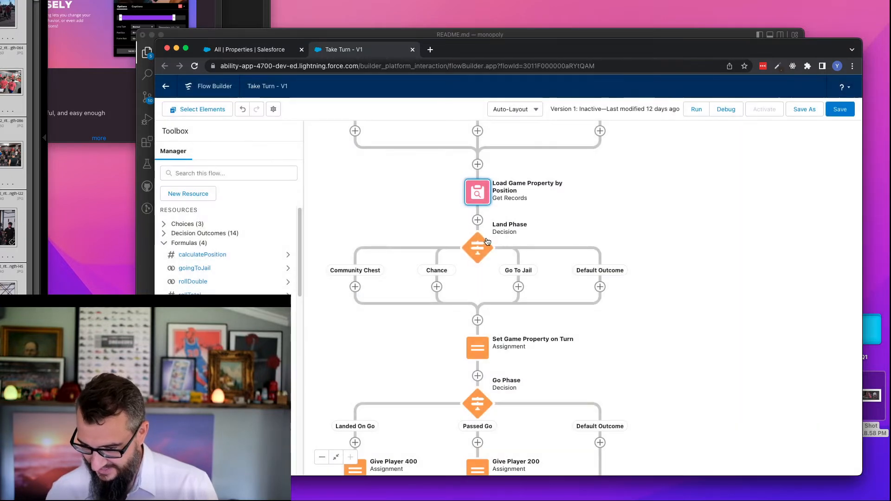
- Reopen Load Game Property by Position, review its filter and record storage settings, and cancel the dialog
double_click(478, 195)
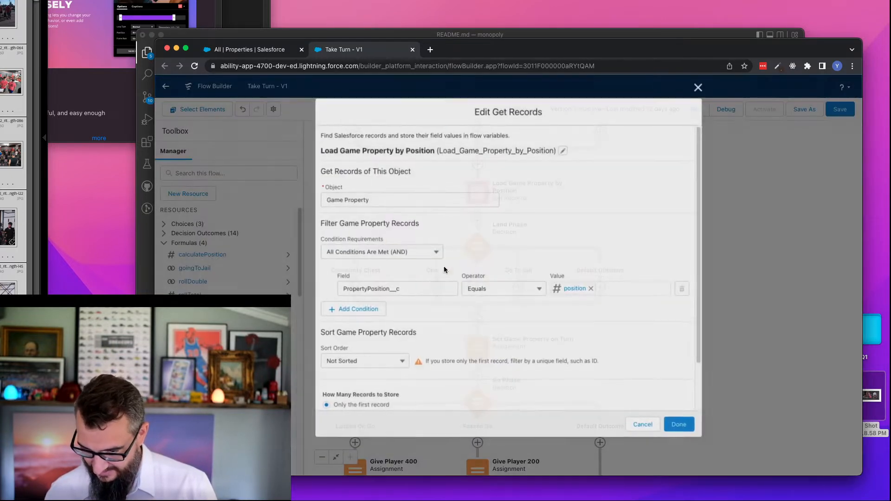
mouse_move(478, 337)
mouse_down()
mouse_move(473, 278)
mouse_move(483, 331)
mouse_up()
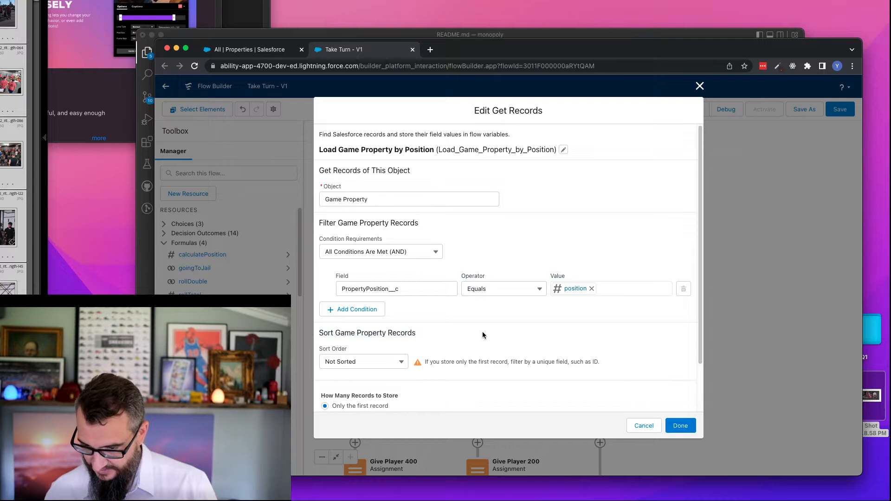
scroll(483, 332, down, 3)
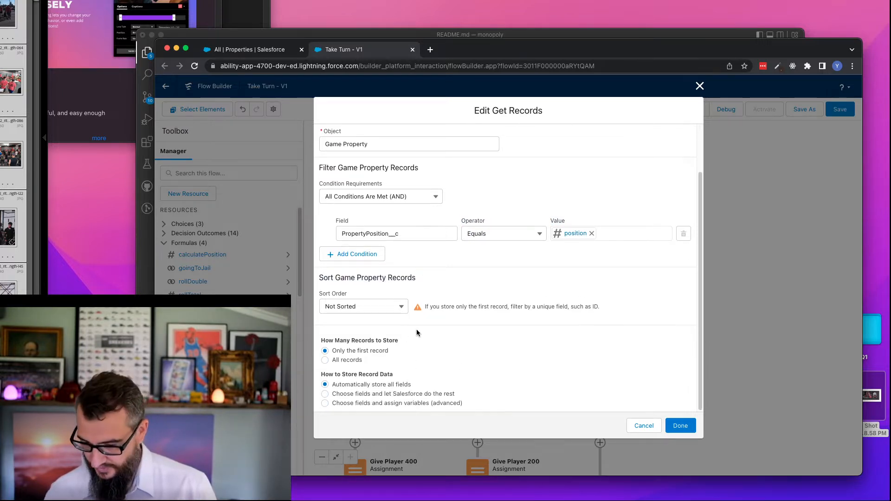
click(643, 425)
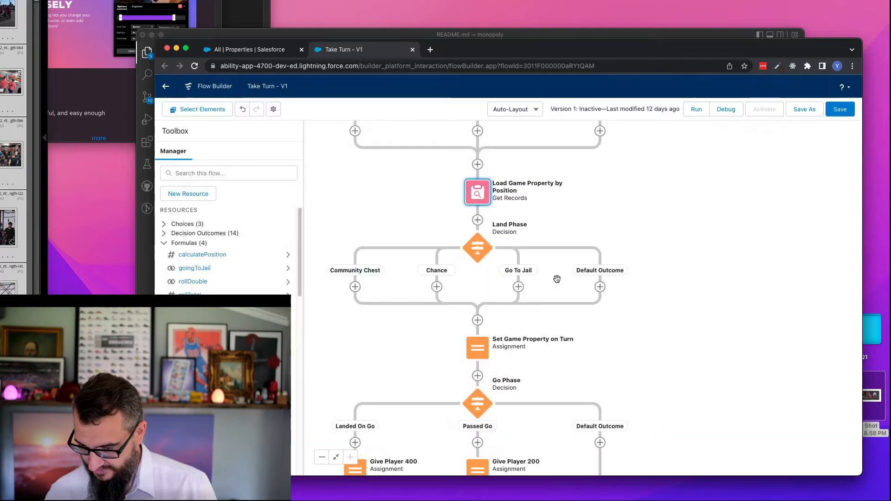
- Delete the unused gamePropertyRecord variable from the flow's resources
drag(615, 320, 619, 270)
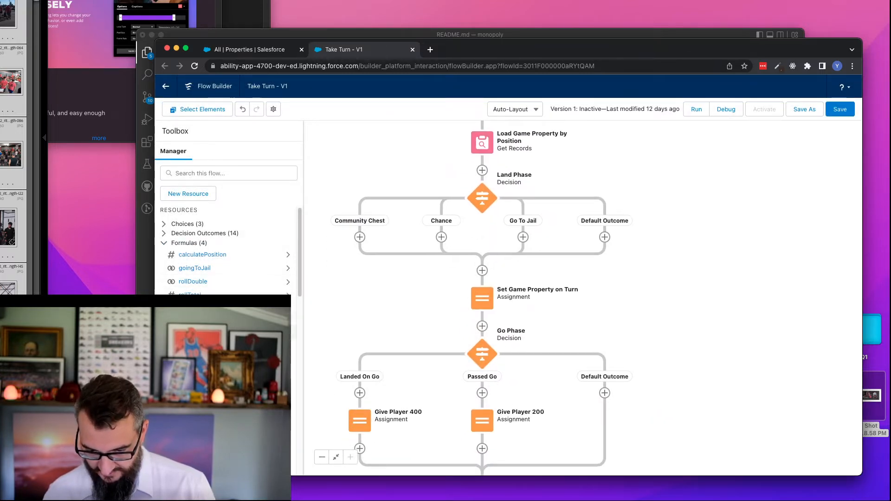
click(288, 332)
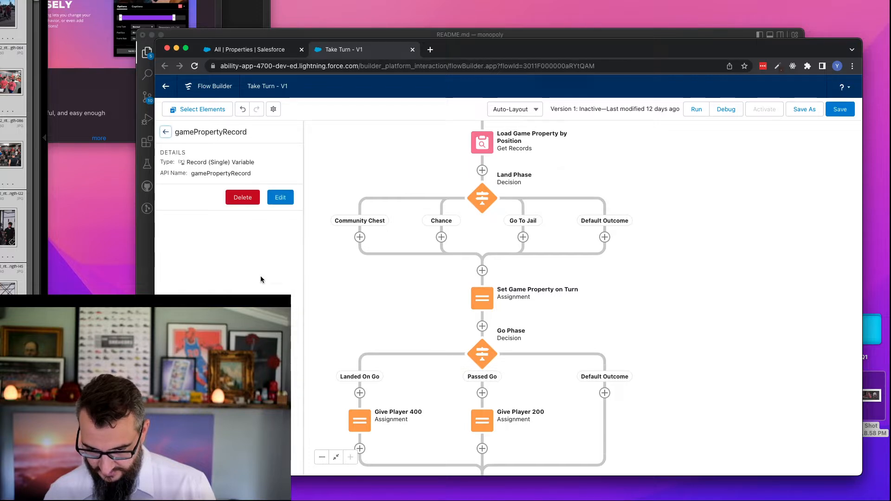
click(242, 197)
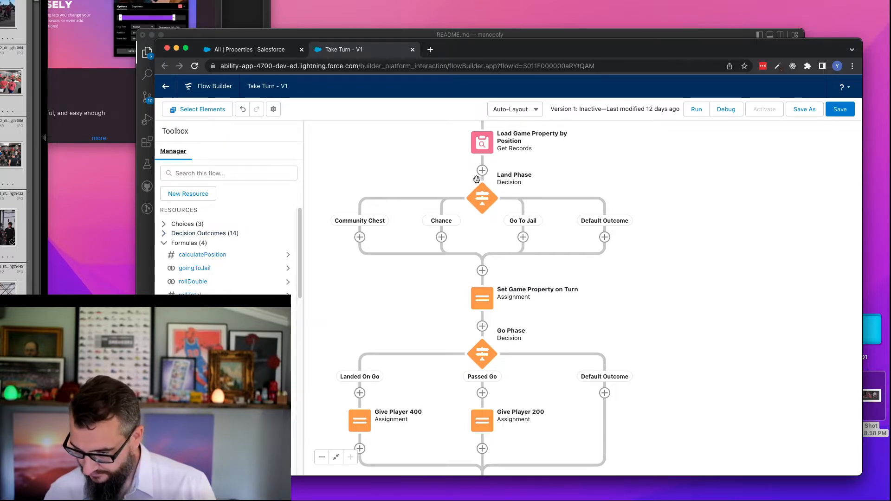
drag(643, 197, 658, 274)
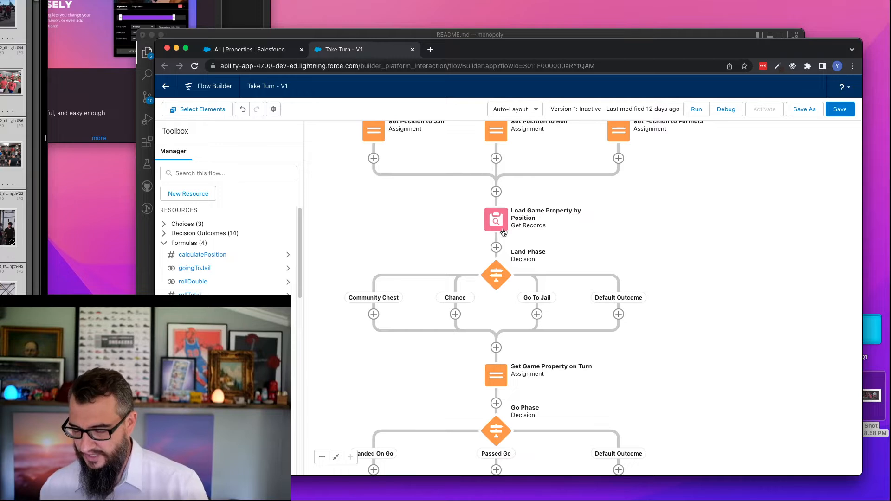
drag(602, 352, 588, 314)
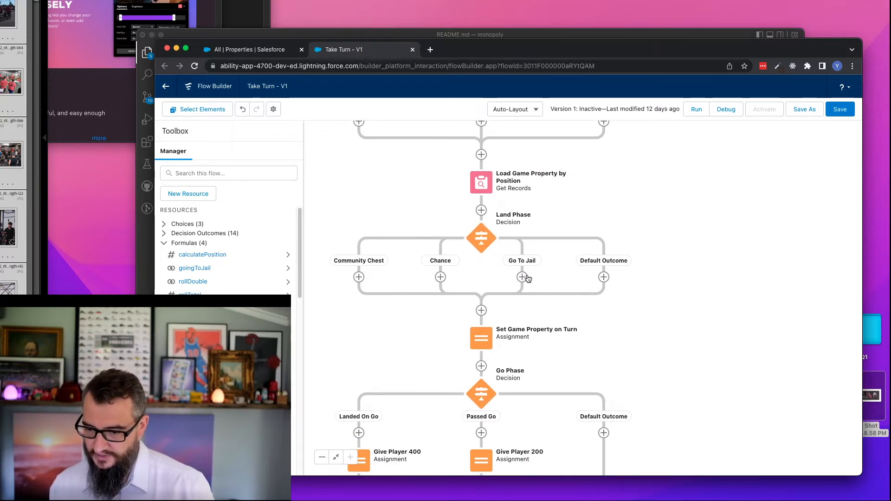
- Check the Set Game Property on Turn assignment without changing it, and add a Decision labelled "Land on Go To Jail Phase" directly before it
double_click(484, 340)
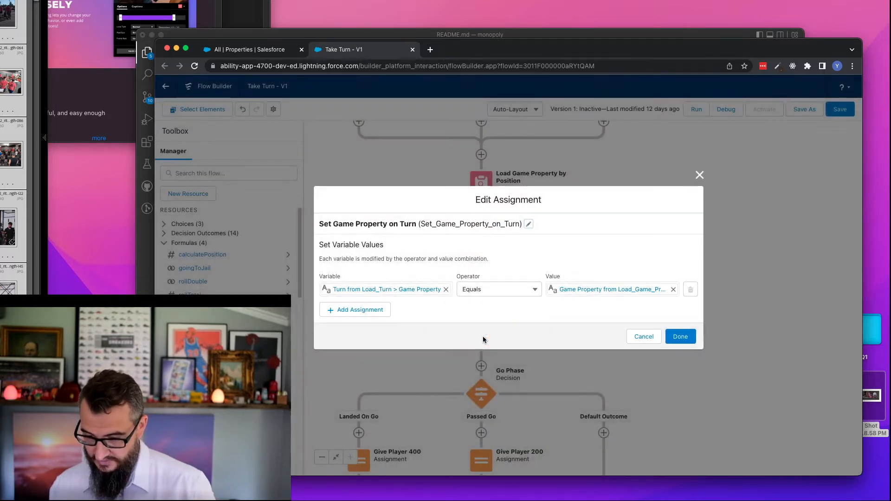
click(644, 336)
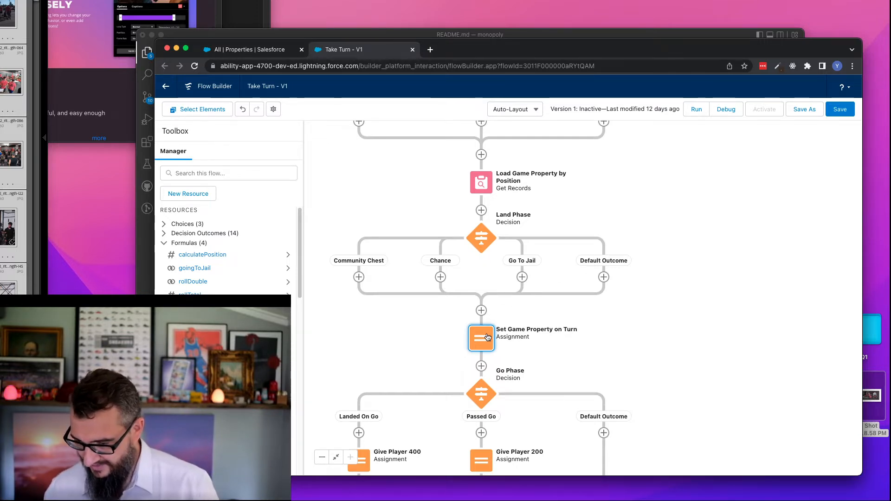
click(482, 310)
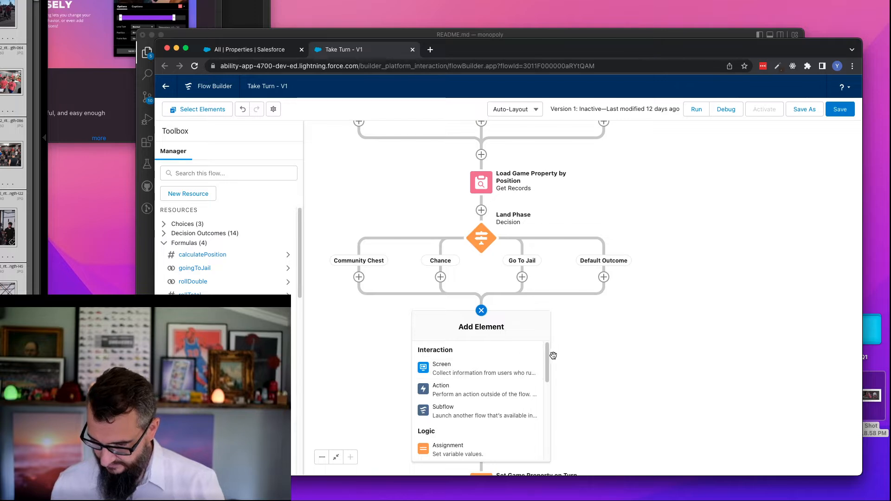
drag(548, 356, 548, 374)
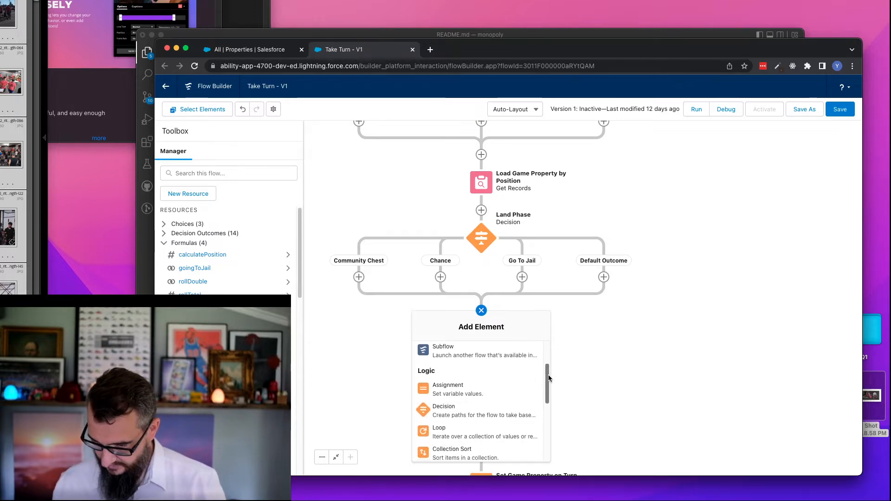
click(460, 415)
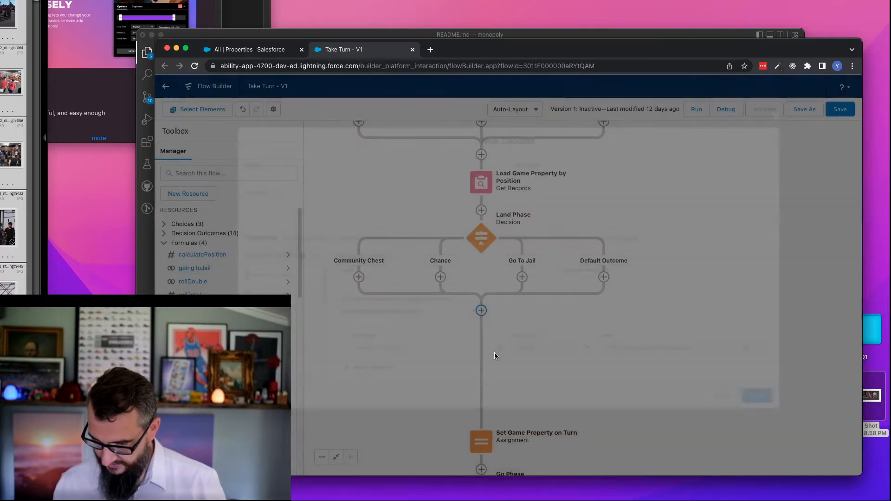
text(Land )
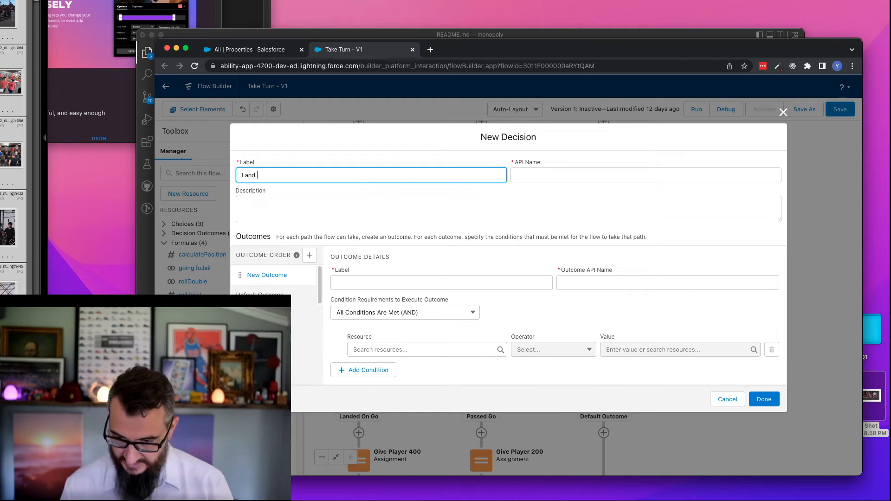
text(on)
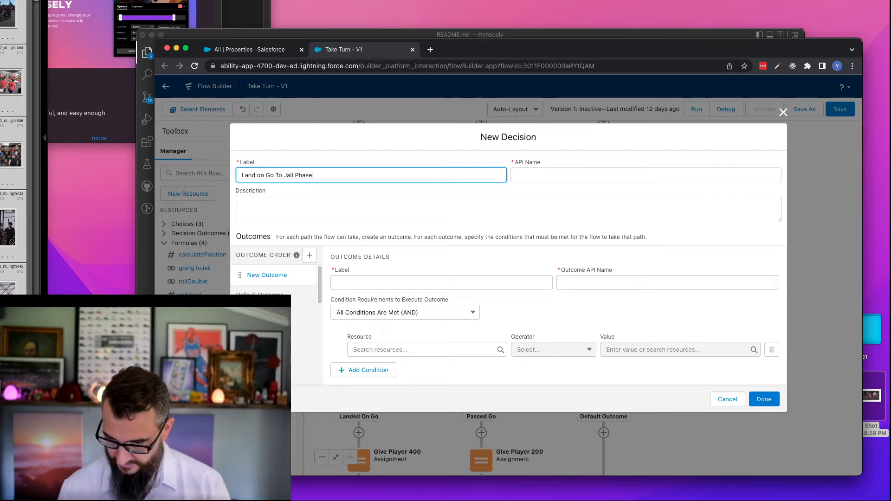
text( Go To Jail Phase)
key(Tab)
key(super+c)
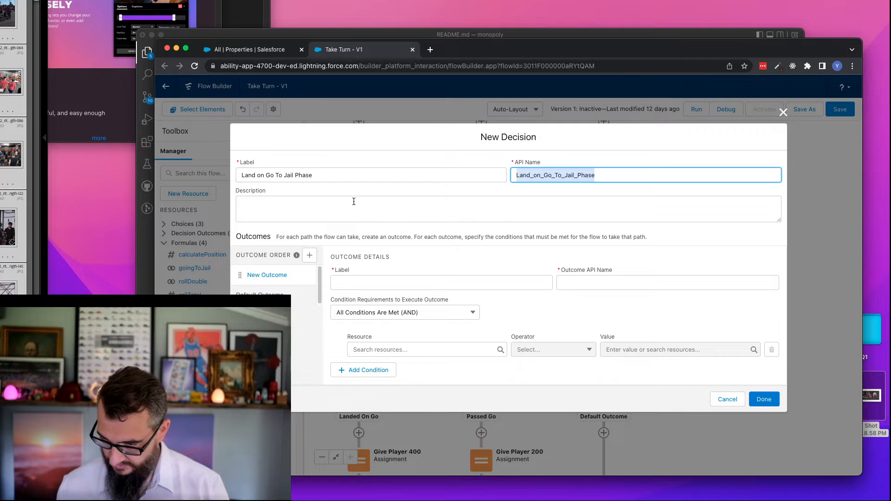
- Label the decision's first outcome "Yes" and set its API name to Land_on_Go_To_Jail_Phase_Yes
click(362, 285)
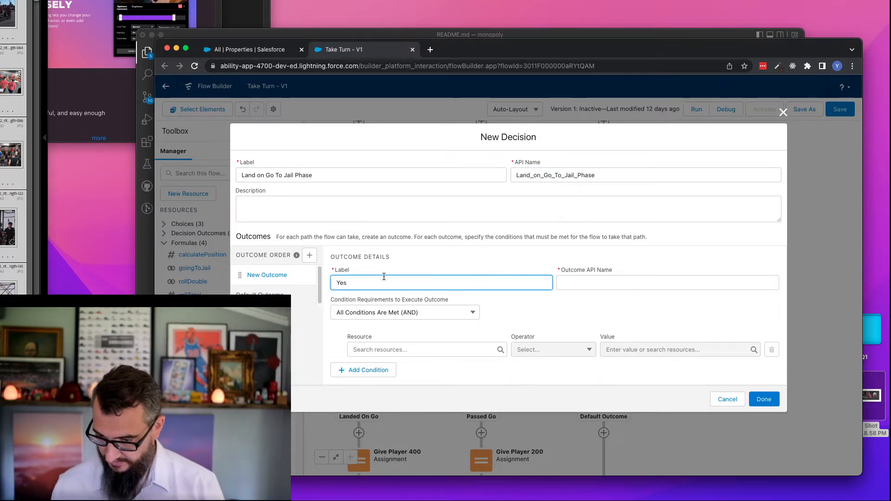
key(Tab)
key(Left)
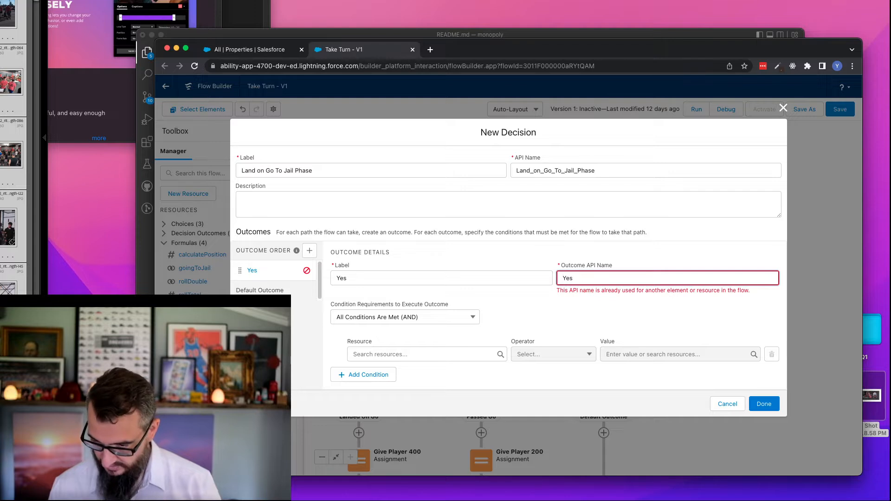
key(super+v)
text(_)
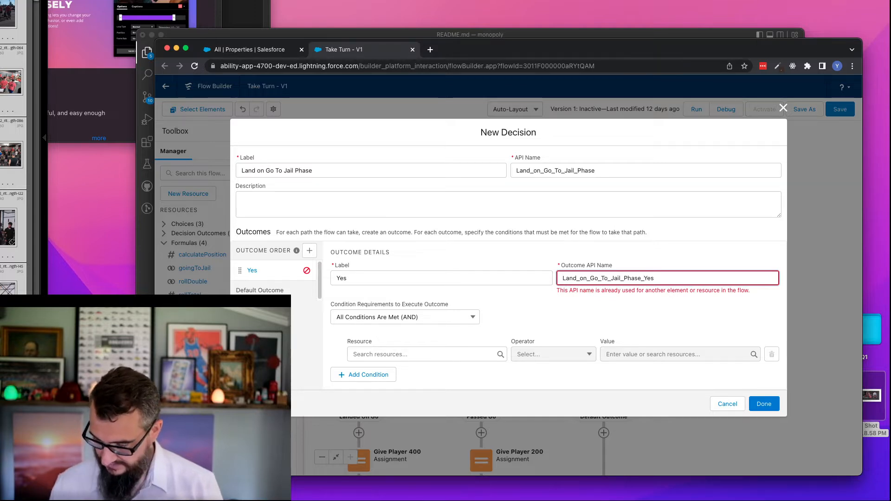
- Set the Yes outcome's condition resource to the record type Name of the Property on the Load_Game_Property_by_Position record
click(432, 354)
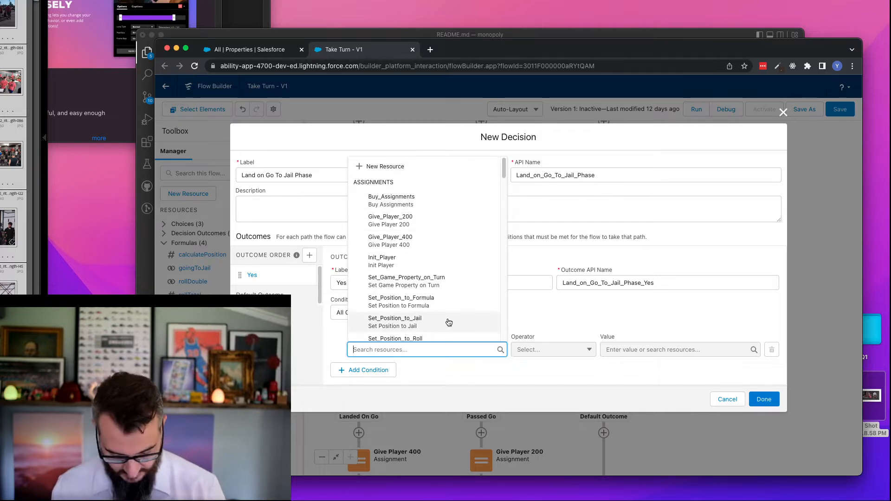
text(gam)
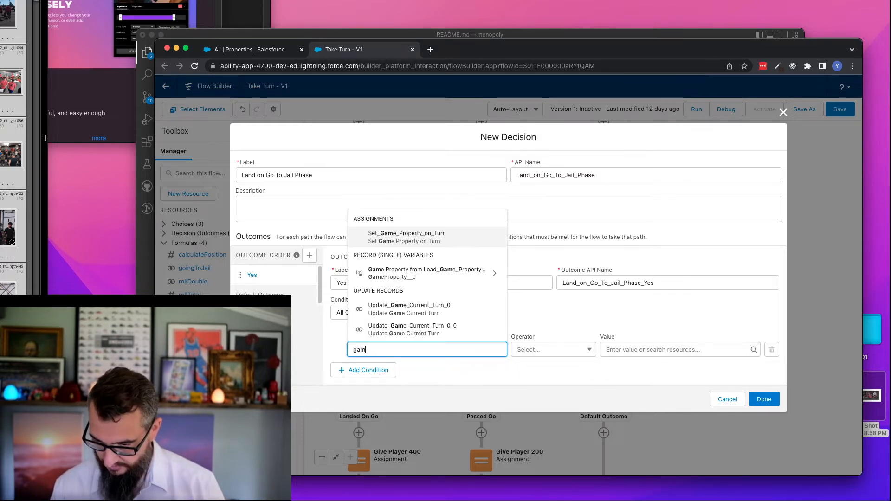
click(425, 273)
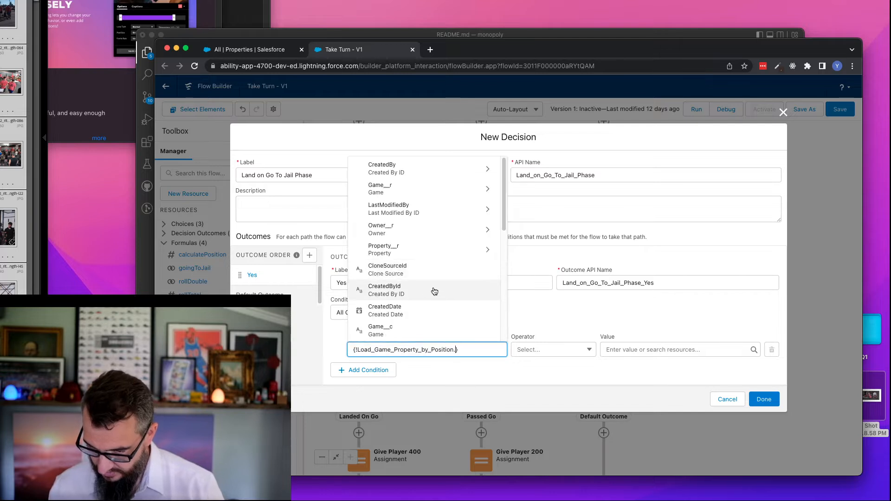
click(418, 250)
click(419, 250)
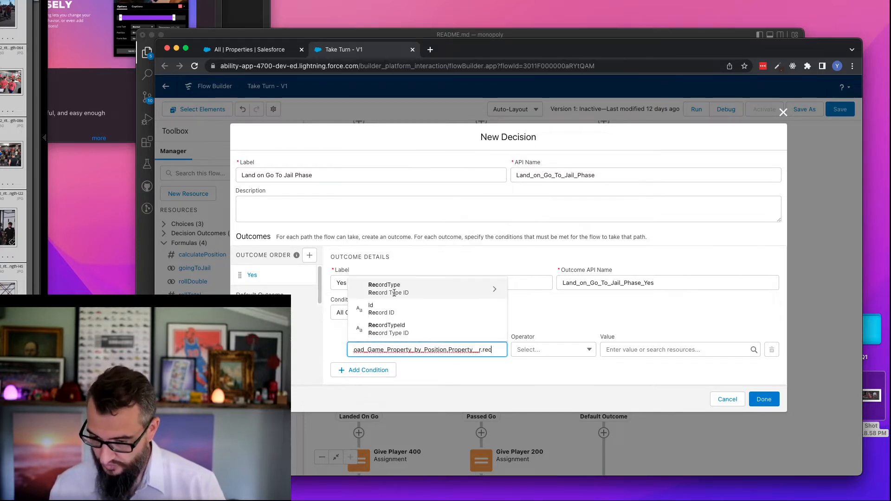
text(.name)
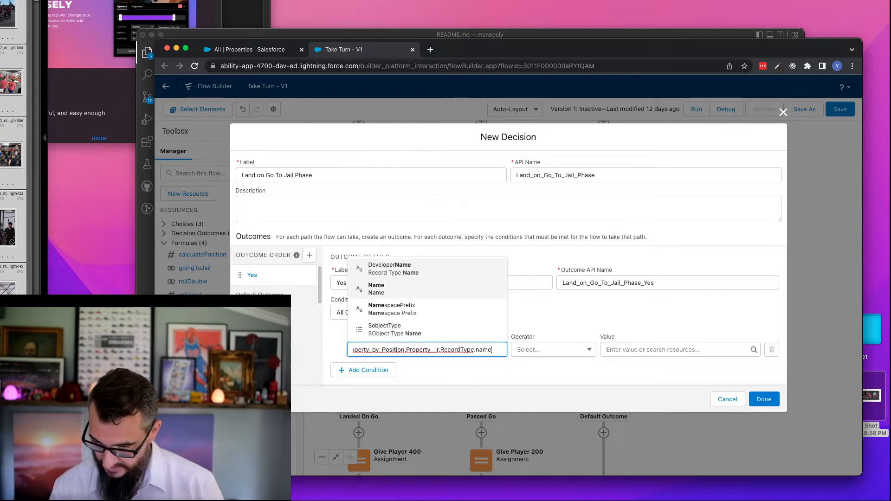
click(441, 293)
- Set the Yes condition's comparison value to the text "Go To Jail" and finish creating the decision
click(633, 351)
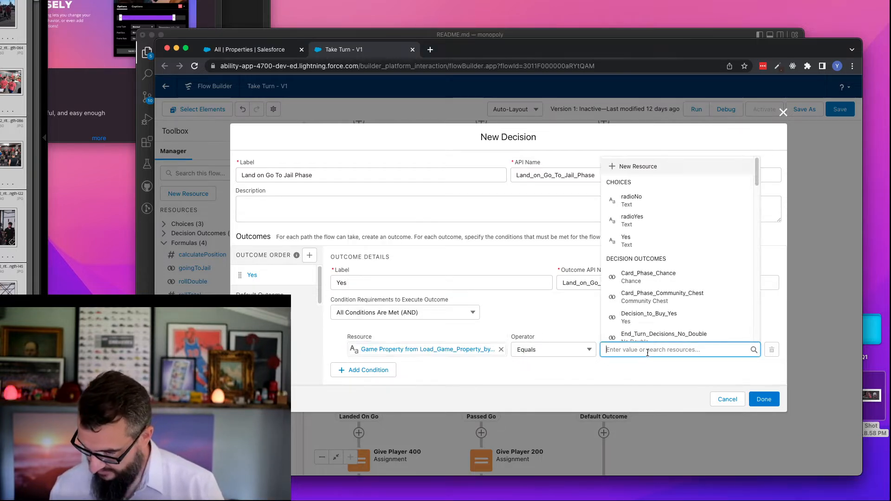
text(Go To)
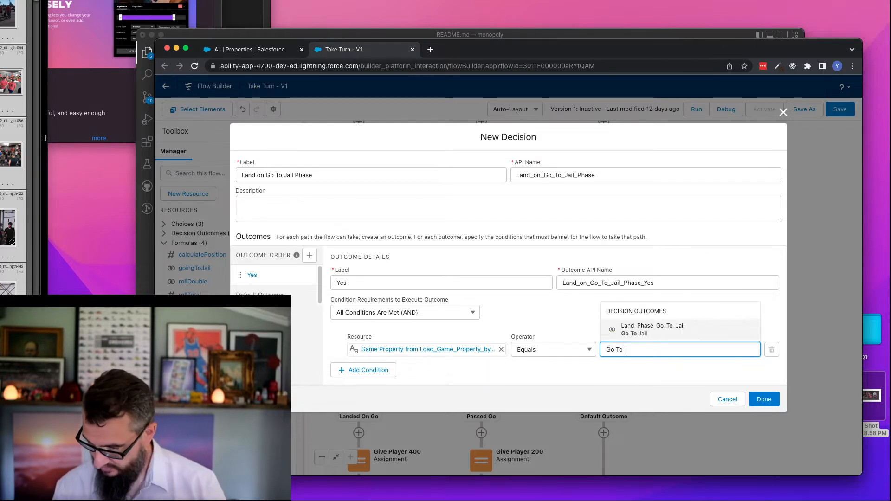
text( Jail)
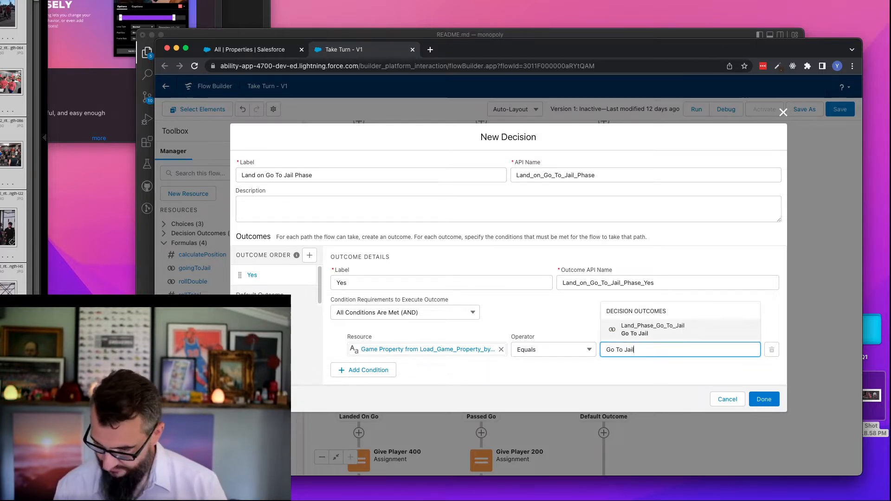
click(614, 375)
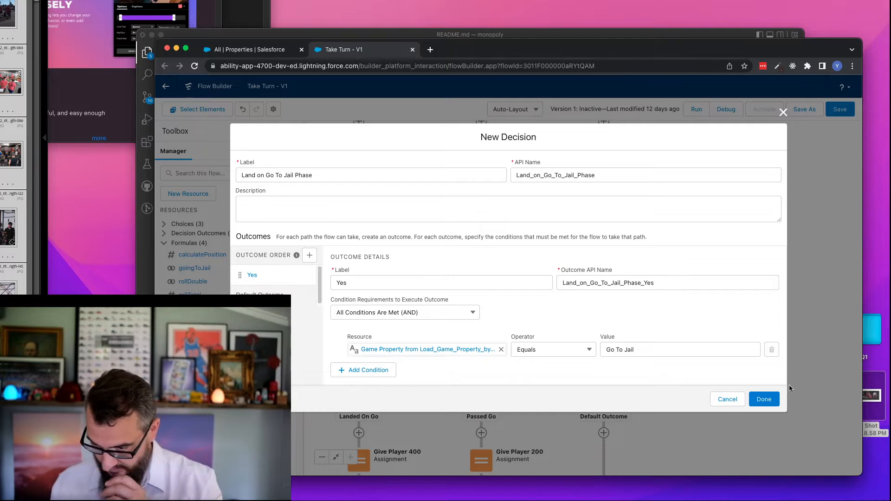
click(764, 399)
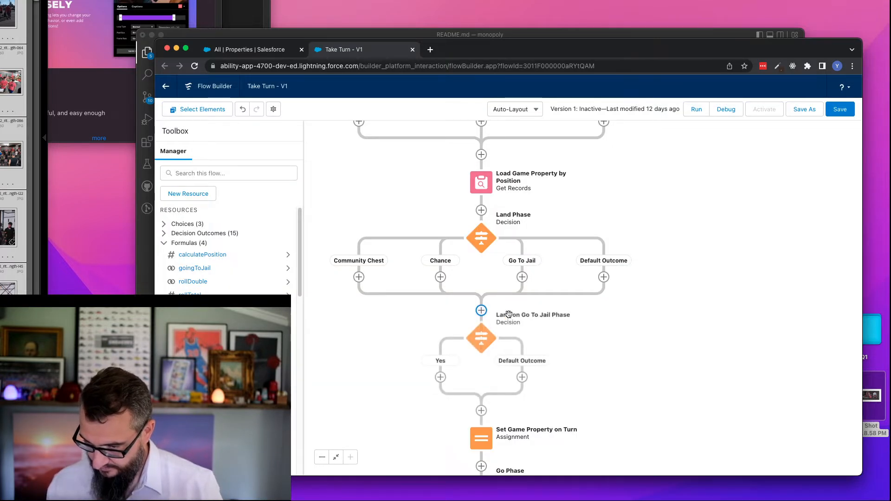
- Copy the Set Game Property on Turn assignment into the Default Outcome path of the Land on Go To Jail Phase decision
drag(614, 345, 626, 219)
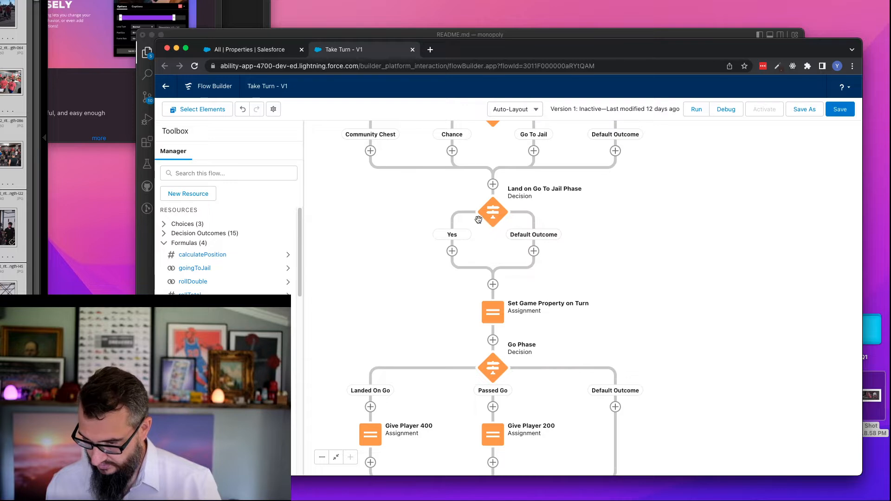
click(494, 315)
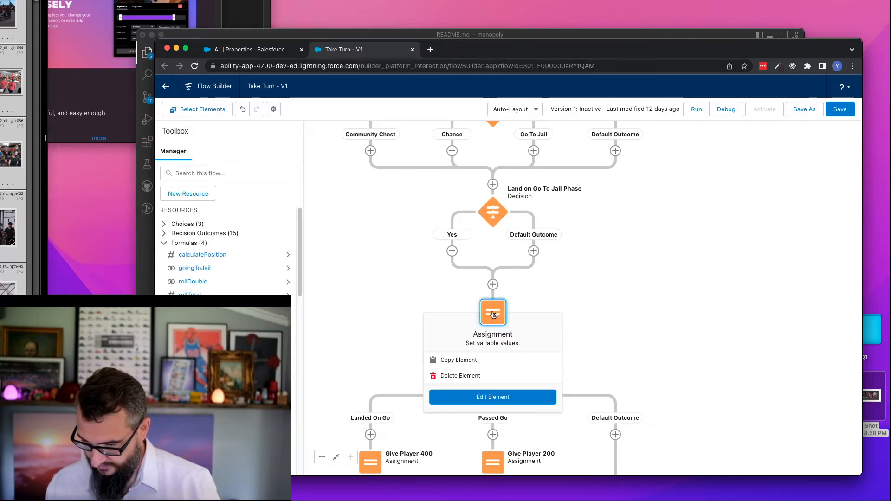
click(459, 360)
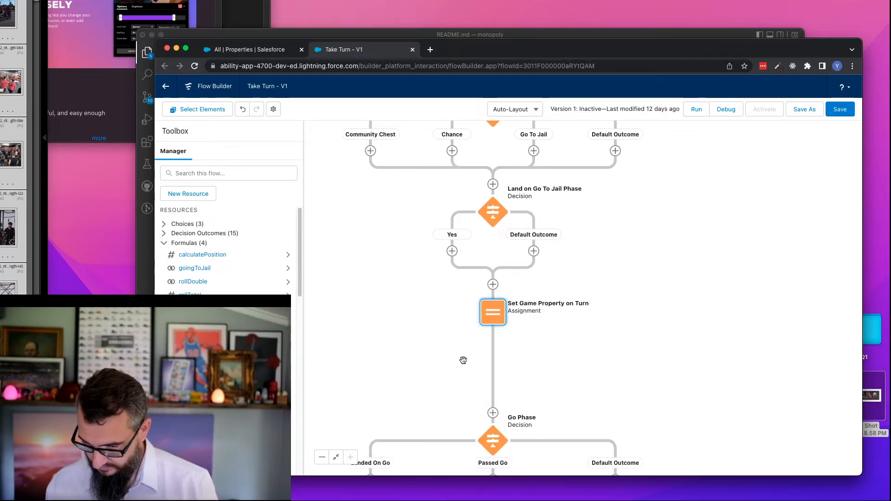
click(534, 251)
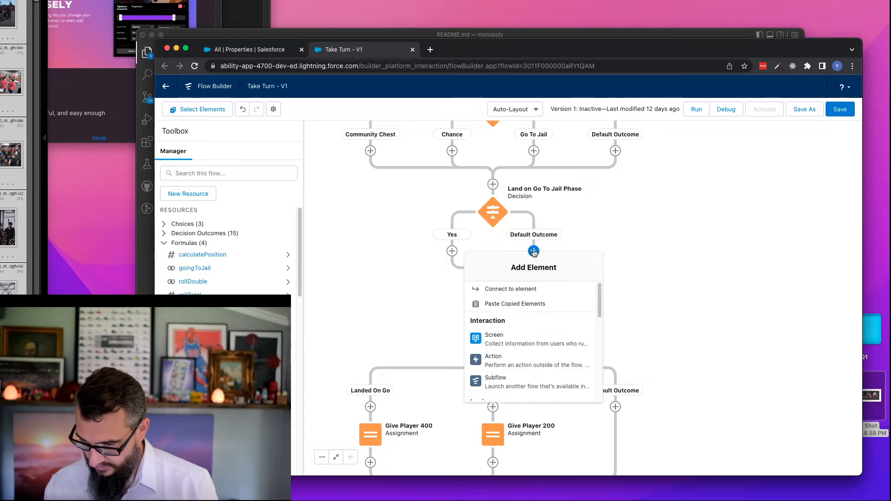
click(508, 304)
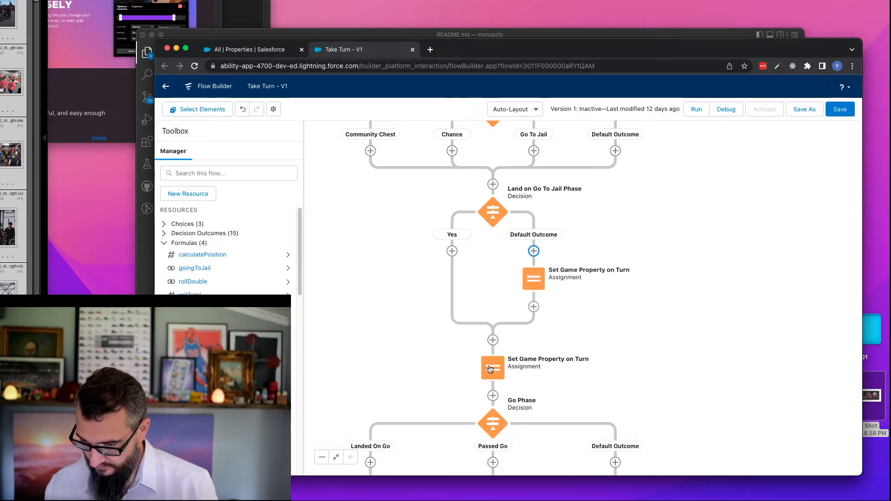
- Delete the original Set Game Property on Turn assignment located between the Land on Go To Jail Phase and Go Phase decisions
click(491, 370)
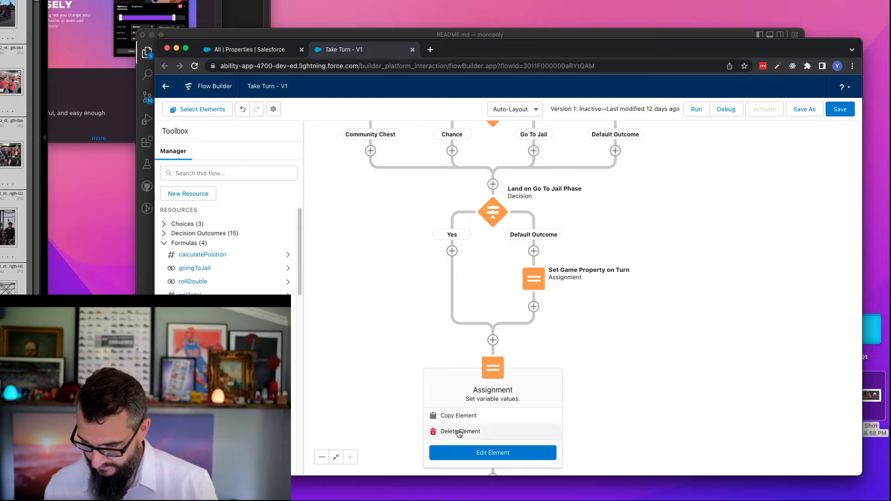
click(457, 431)
scroll(590, 195, up, 3)
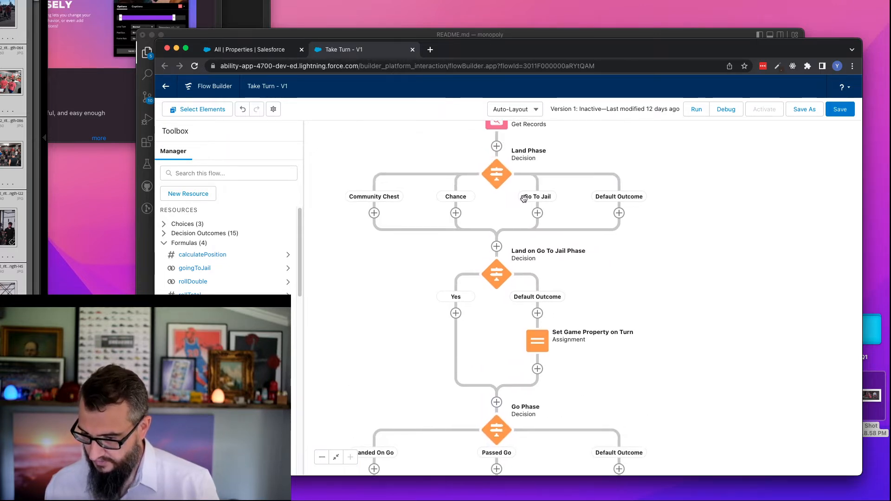
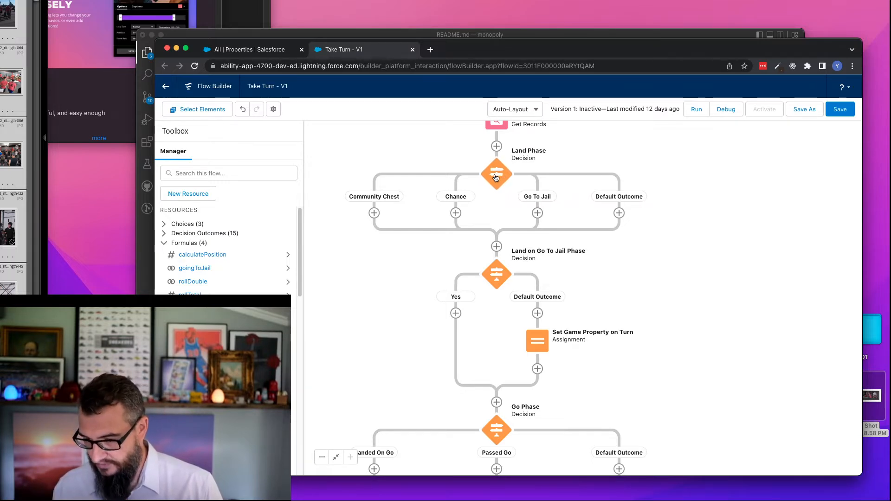
- Delete the Go To Jail outcome from the Land Phase decision
double_click(496, 178)
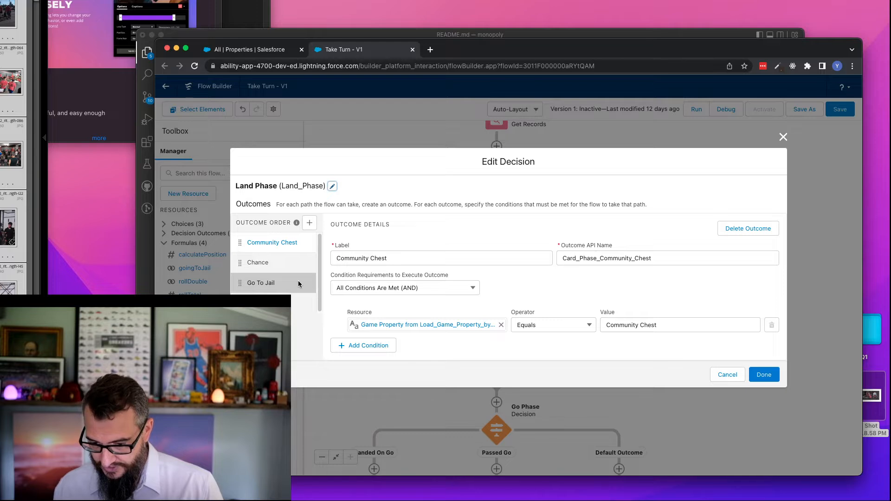
click(297, 284)
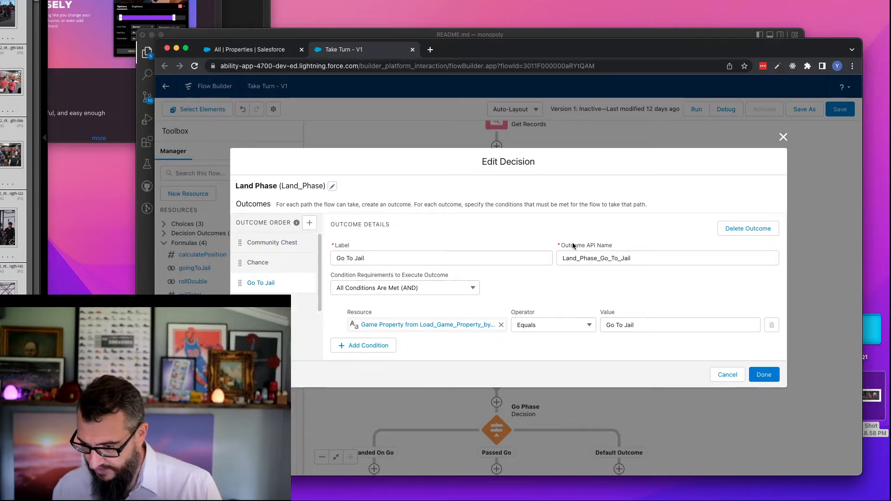
click(761, 229)
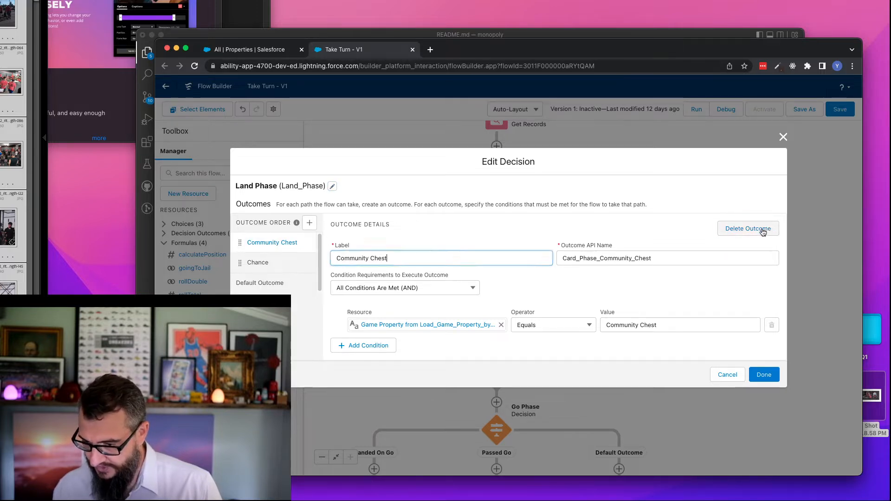
click(765, 377)
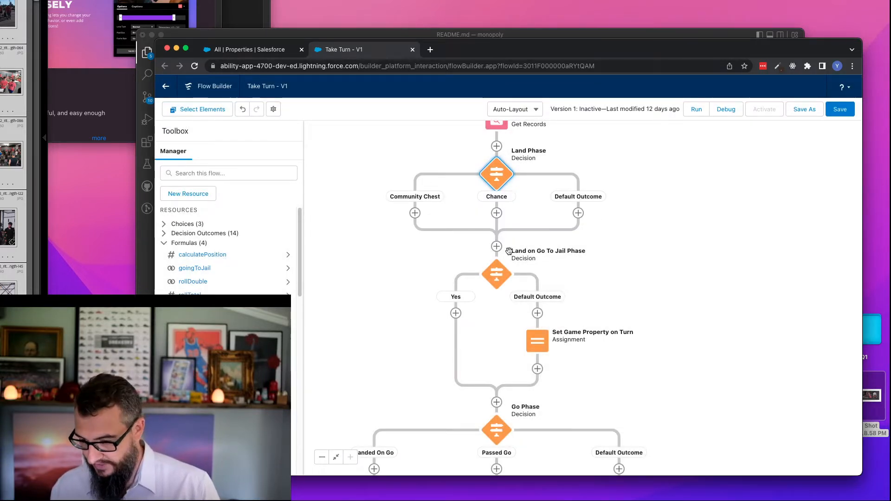
- Review the Land on Go To Jail Phase condition, the Set Game Property on Turn assignment, and the flow through the Evaluate Outcomes branches
double_click(497, 274)
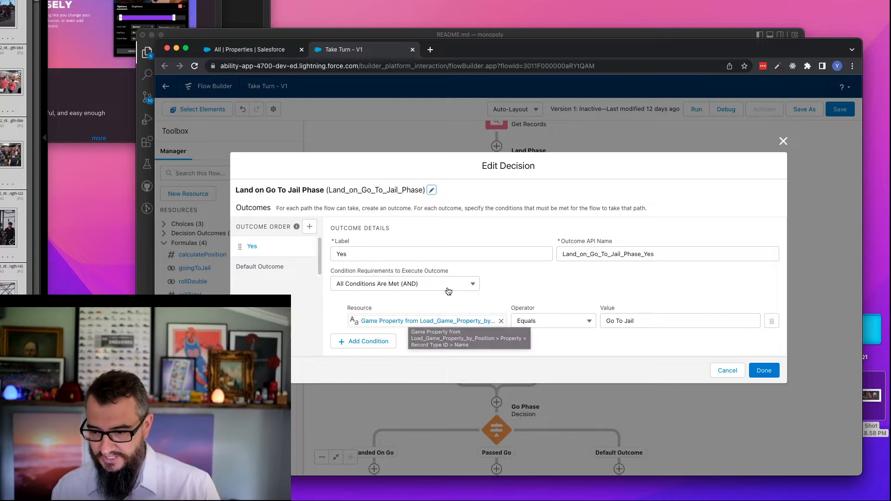
click(724, 369)
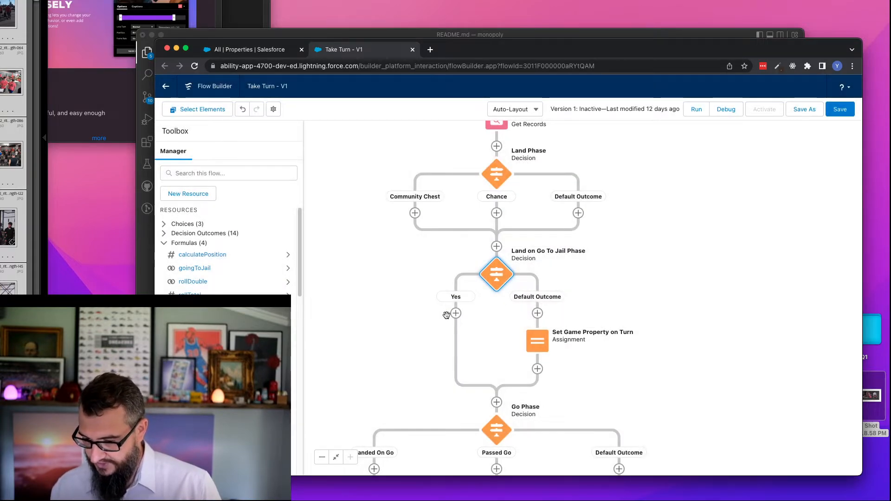
drag(390, 292, 369, 203)
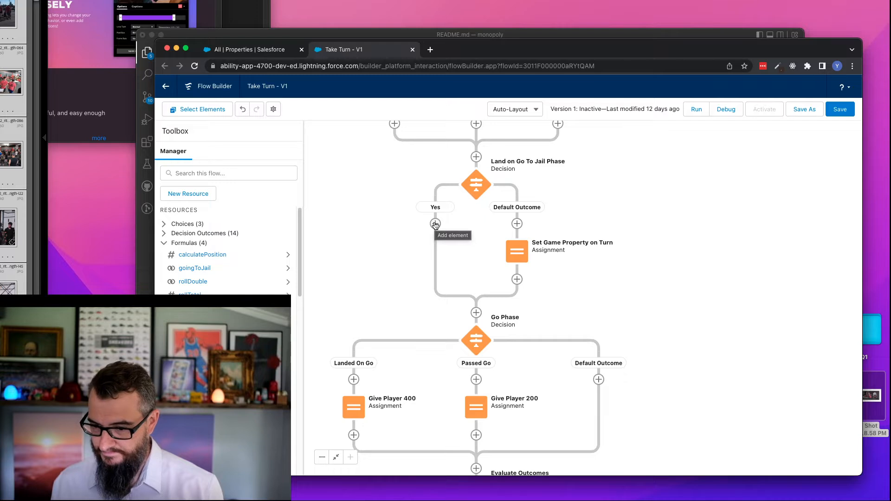
drag(404, 216, 402, 245)
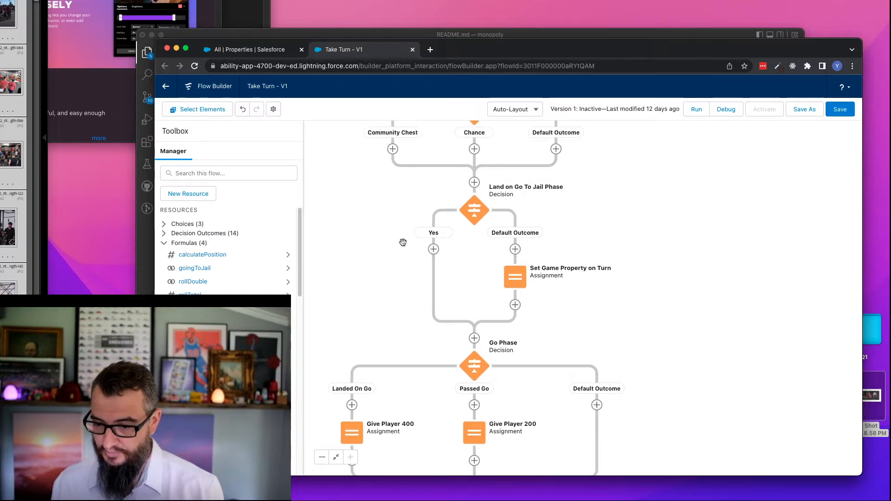
double_click(516, 279)
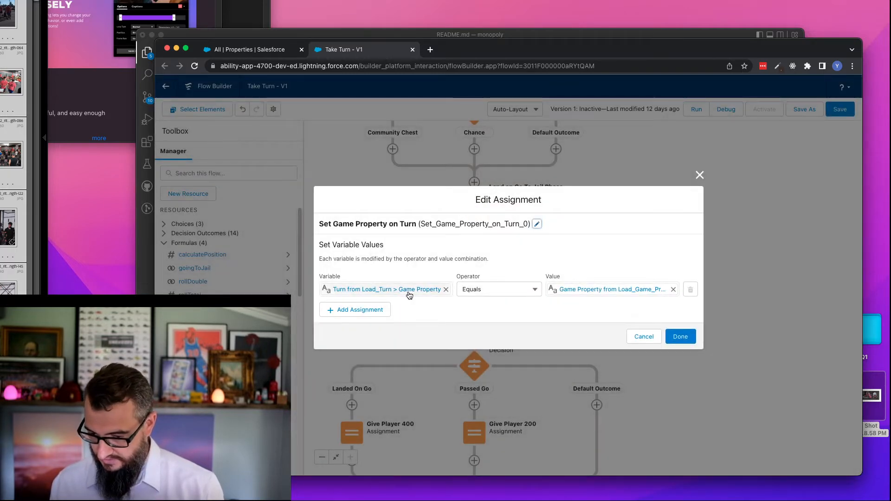
click(645, 337)
drag(651, 372, 633, 197)
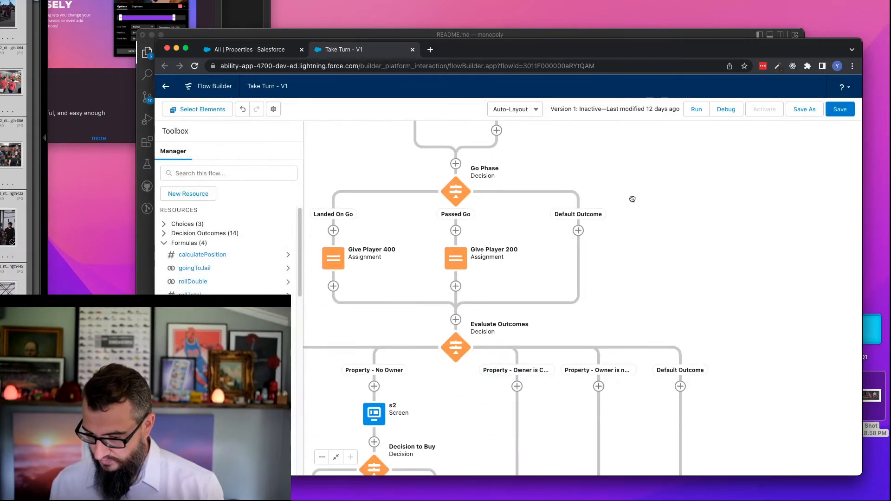
drag(646, 263, 704, 178)
scroll(704, 178, down, 5)
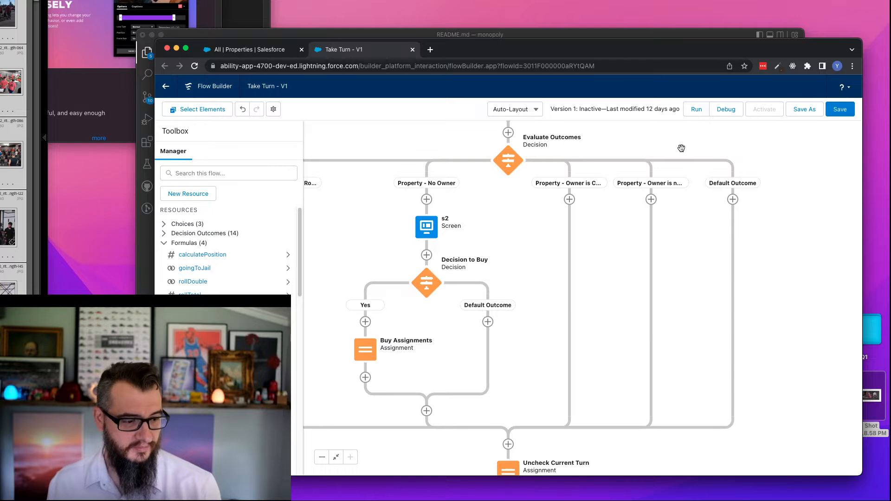
scroll(773, 177, up, 8)
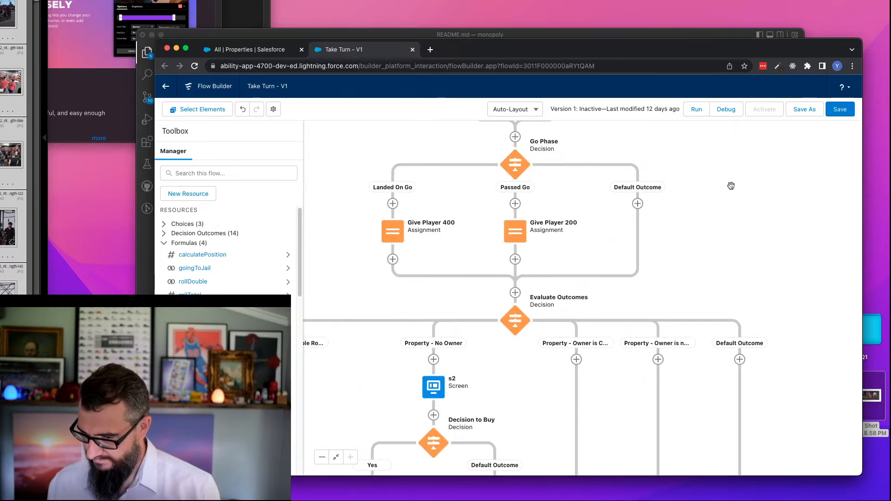
scroll(731, 185, up, 10)
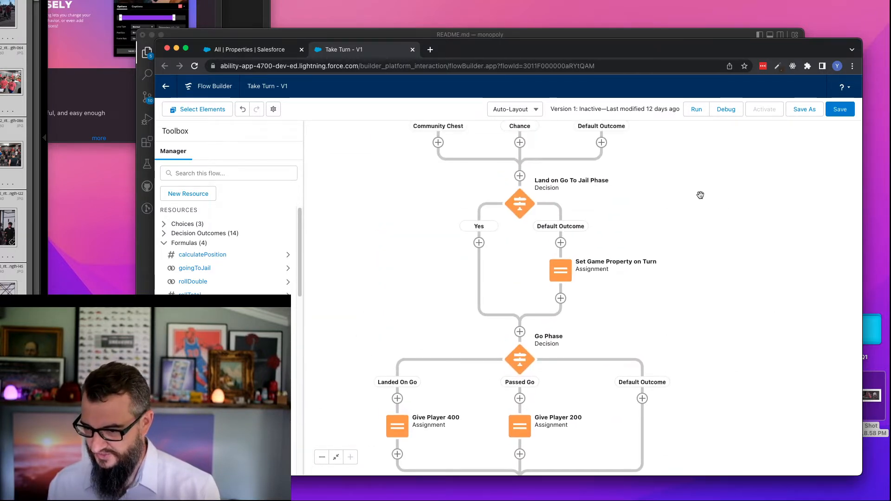
drag(701, 194, 702, 253)
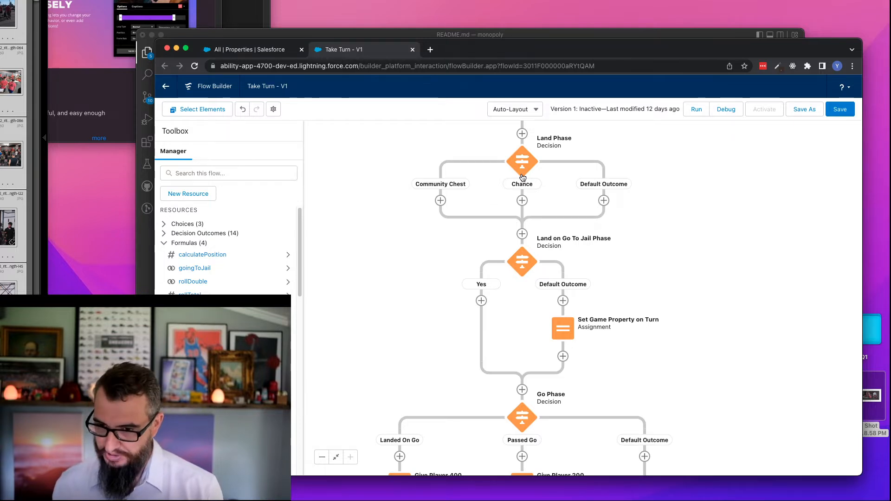
drag(381, 277, 384, 199)
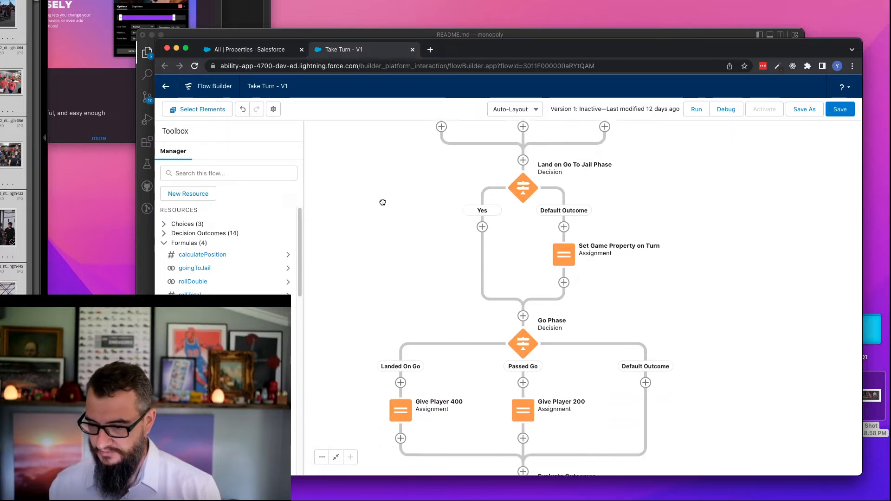
click(482, 226)
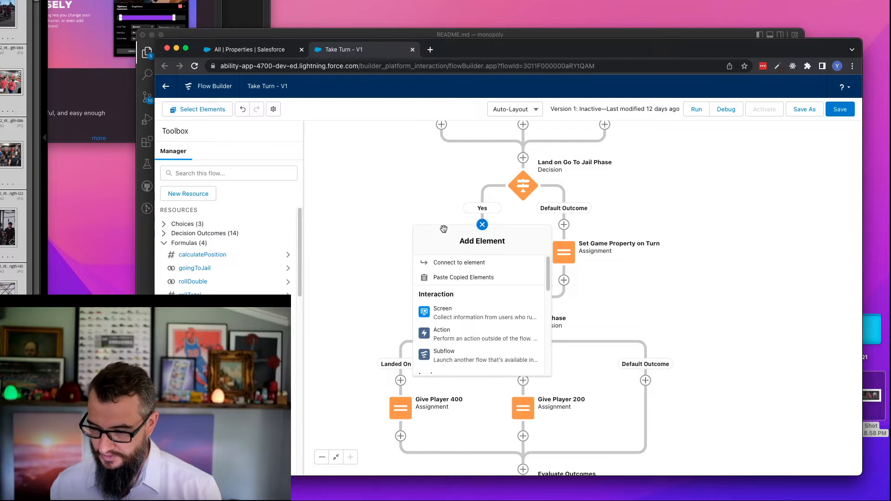
mouse_move(546, 280)
mouse_down()
mouse_move(555, 356)
mouse_move(544, 276)
mouse_up()
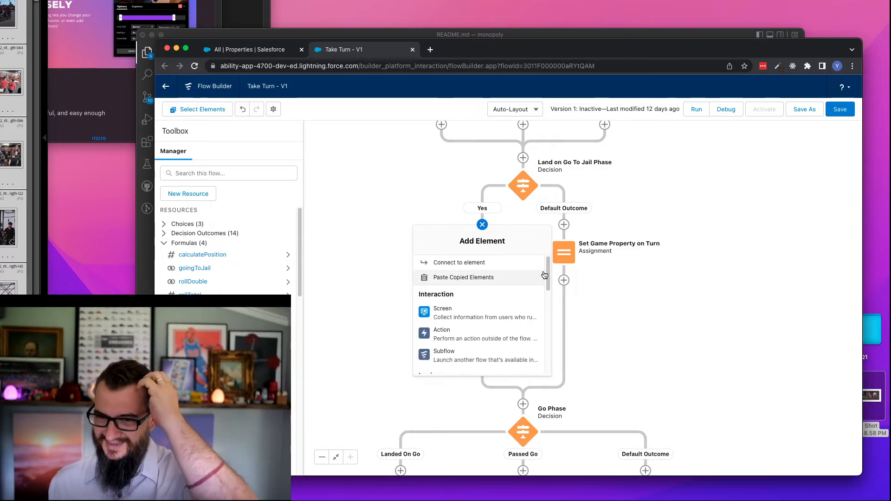
click(327, 184)
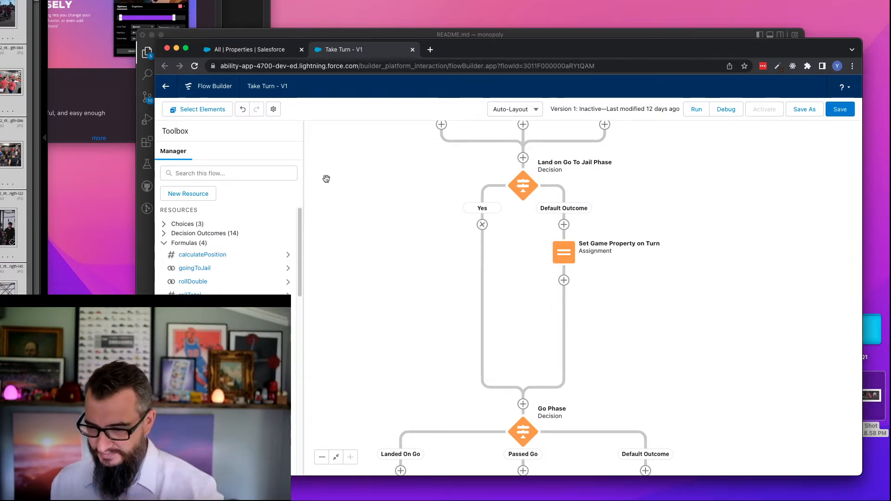
- Check which variable and value the Set Position to Jail assignment uses in the Going To Jail path of Turn State
scroll(390, 167, down, 2)
scroll(385, 278, up, 8)
drag(386, 224, 398, 334)
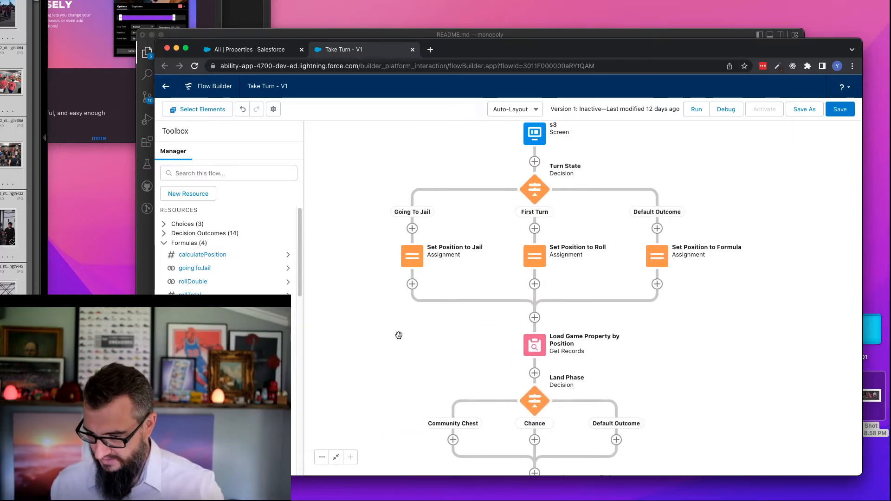
double_click(411, 256)
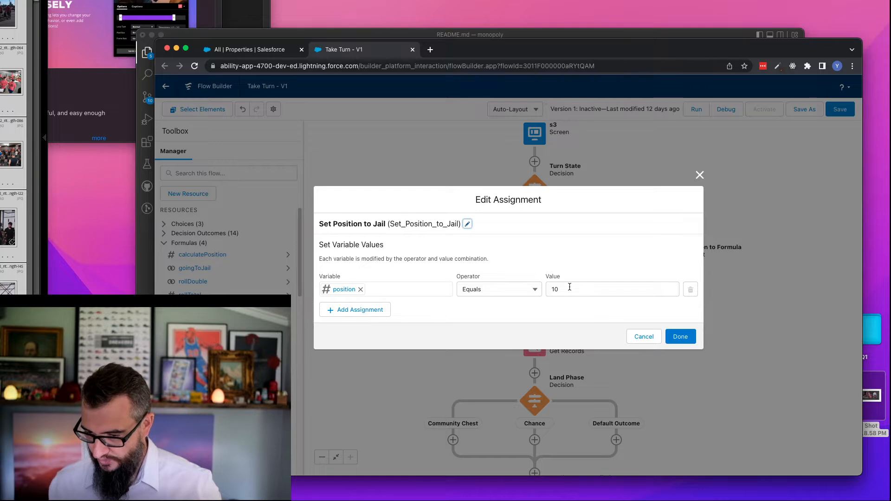
click(643, 336)
- Add a Get Records element labelled "Load Jail Game Property" directly after Load Turn, with API name Load_Jail_Game_Property
drag(417, 193, 441, 280)
drag(461, 244, 460, 364)
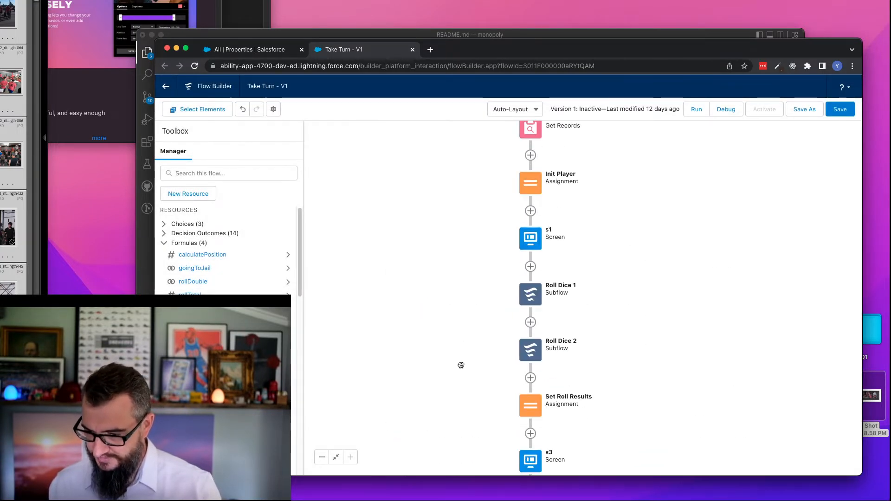
drag(462, 248, 418, 269)
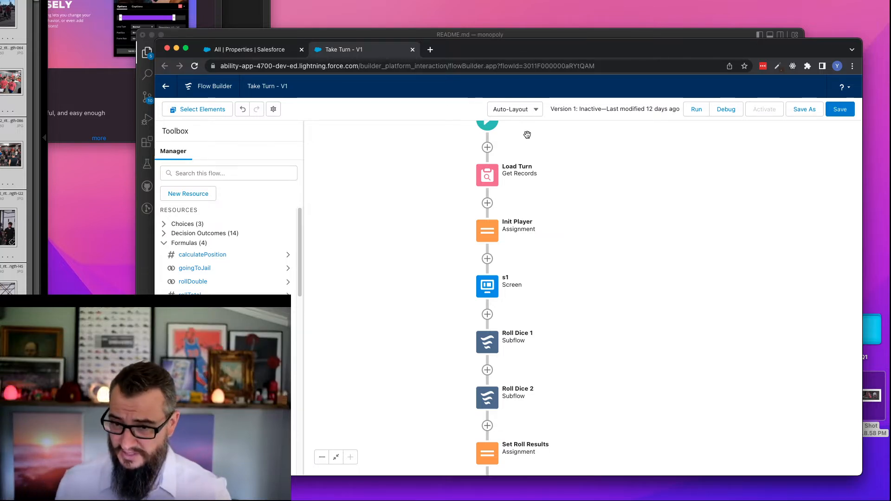
drag(525, 51, 477, 0)
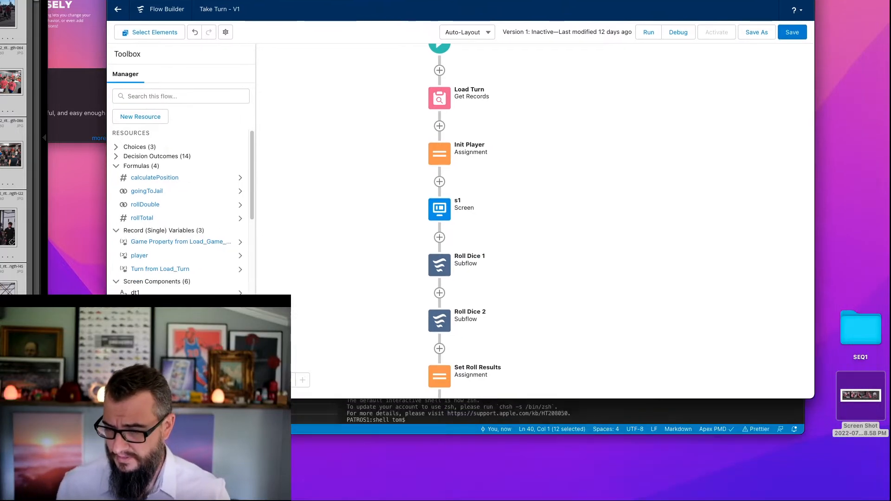
click(440, 125)
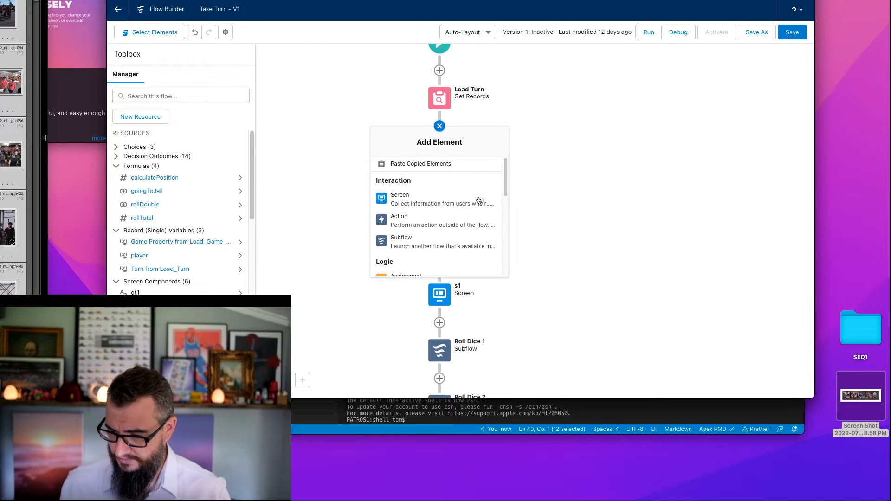
drag(506, 174, 507, 180)
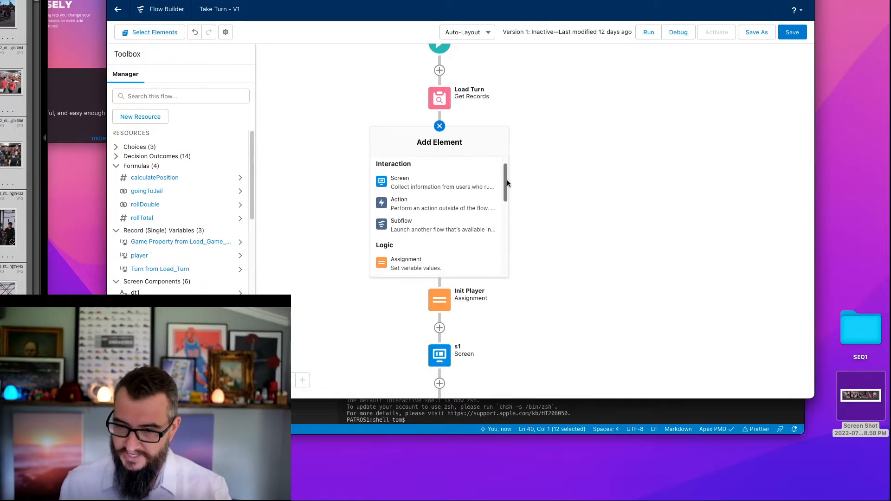
drag(507, 182, 507, 185)
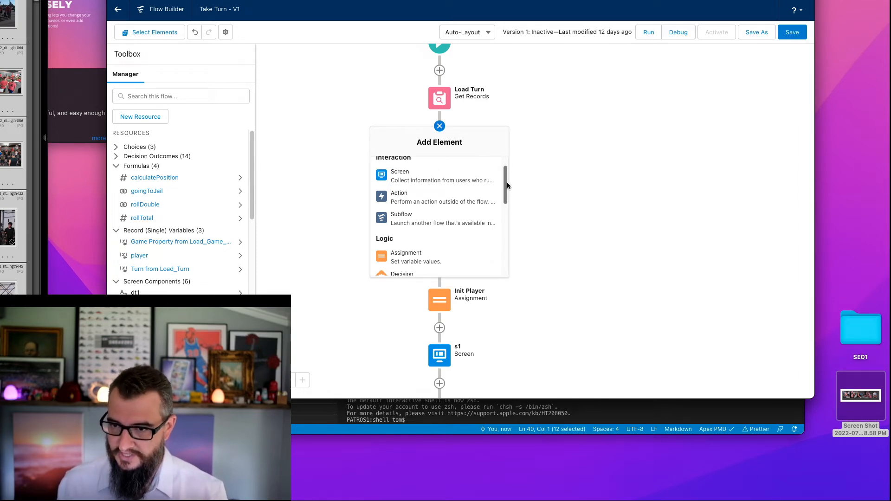
drag(507, 183, 507, 247)
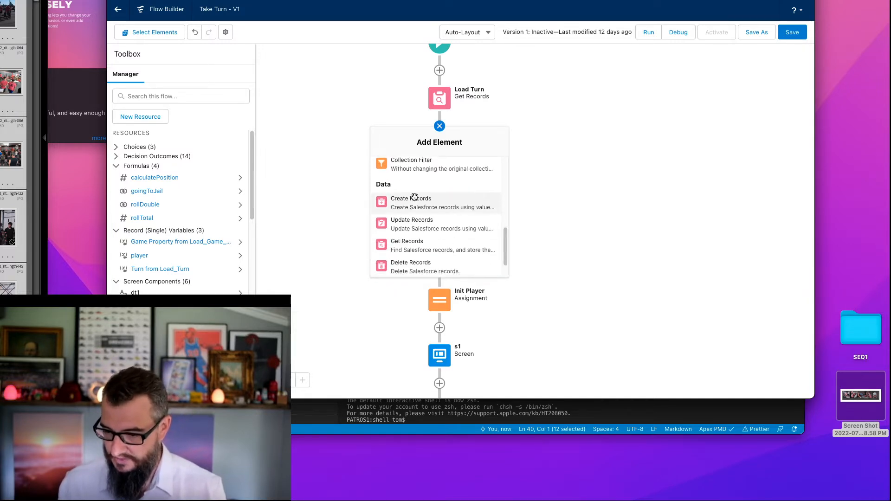
click(418, 245)
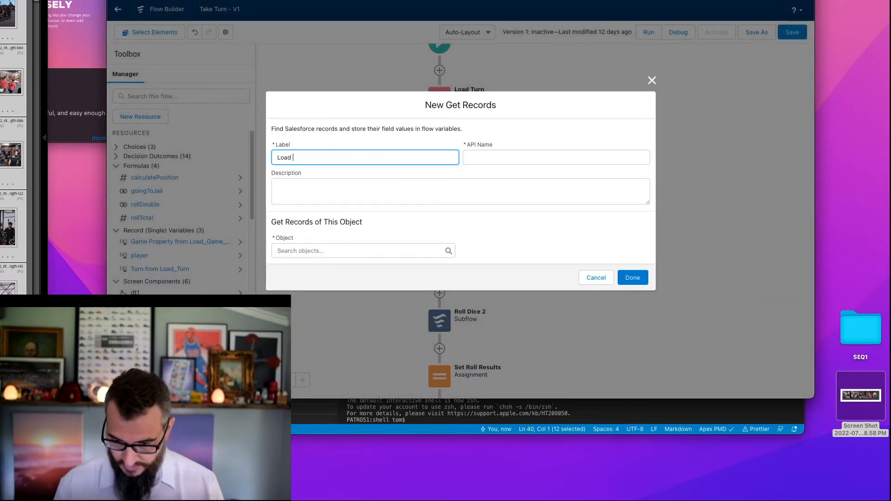
text(Load Jail Game Property)
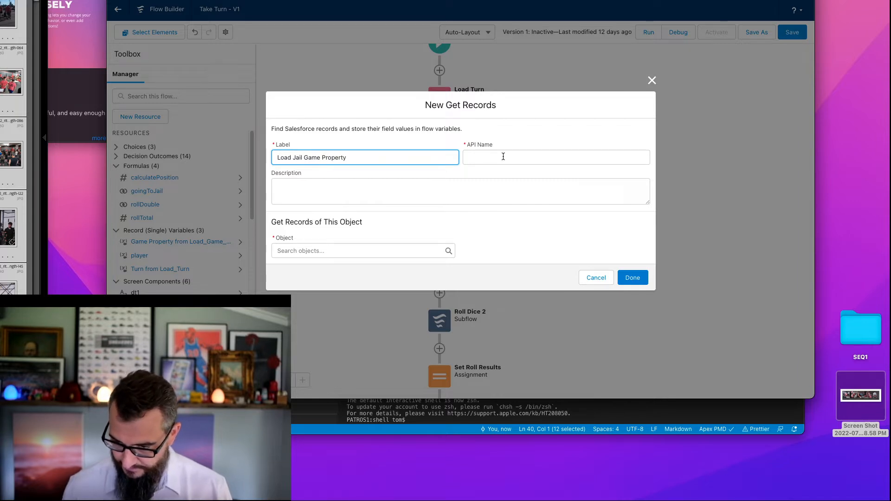
click(503, 156)
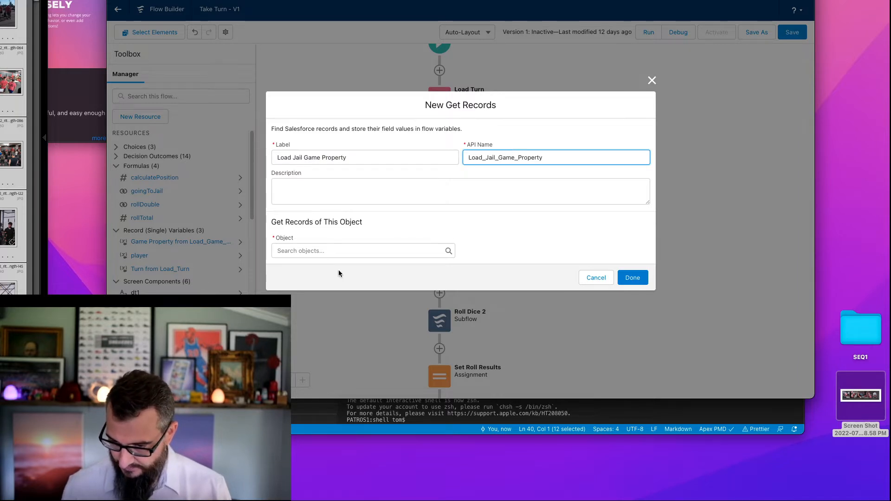
- Set the Get Records object to Game Property and choose PropertyPosition__c as the filter condition's field
click(350, 251)
text(game)
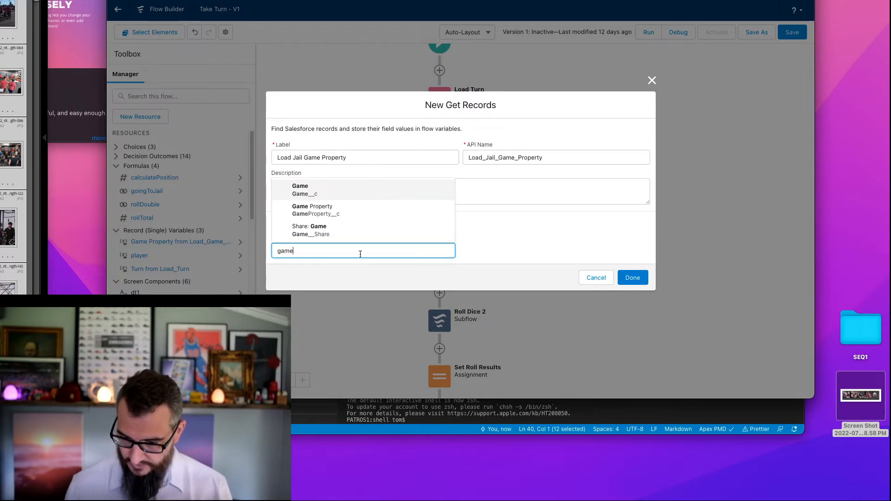
click(361, 210)
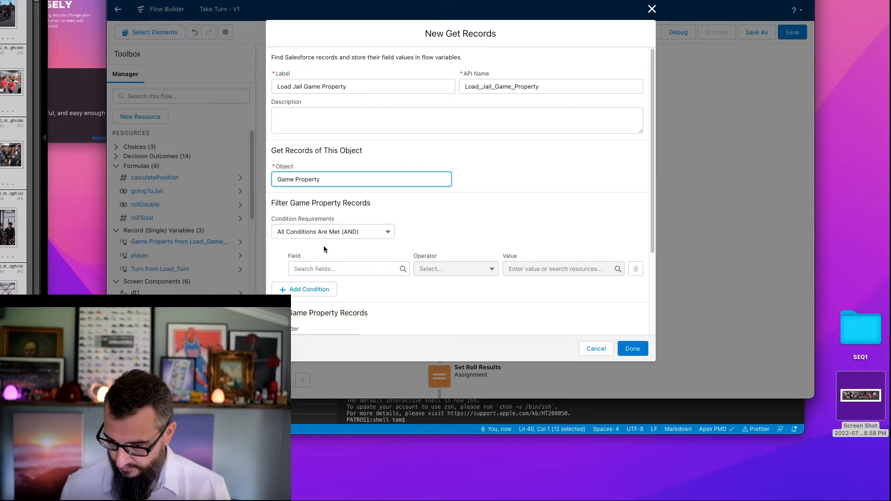
click(338, 269)
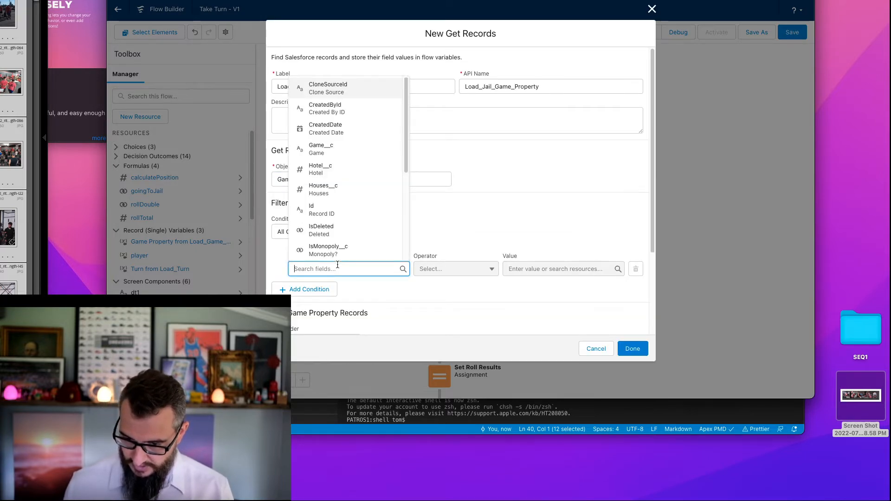
text(pr)
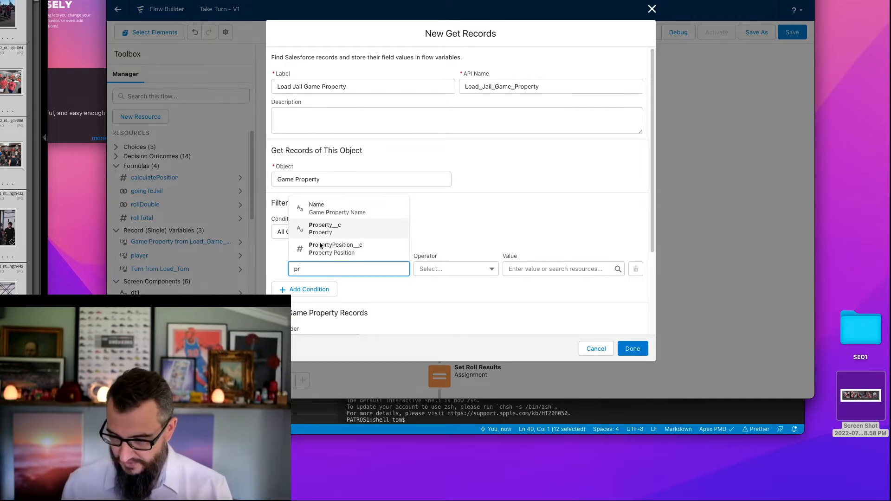
click(339, 250)
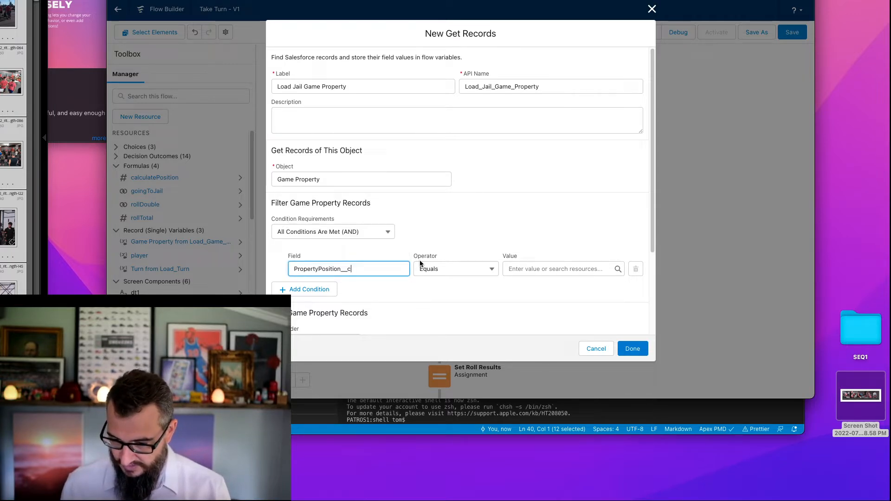
- Complete the Load Jail Game Property filter so PropertyPosition__c equals 10, and finish the Get Records element
click(547, 273)
text(10)
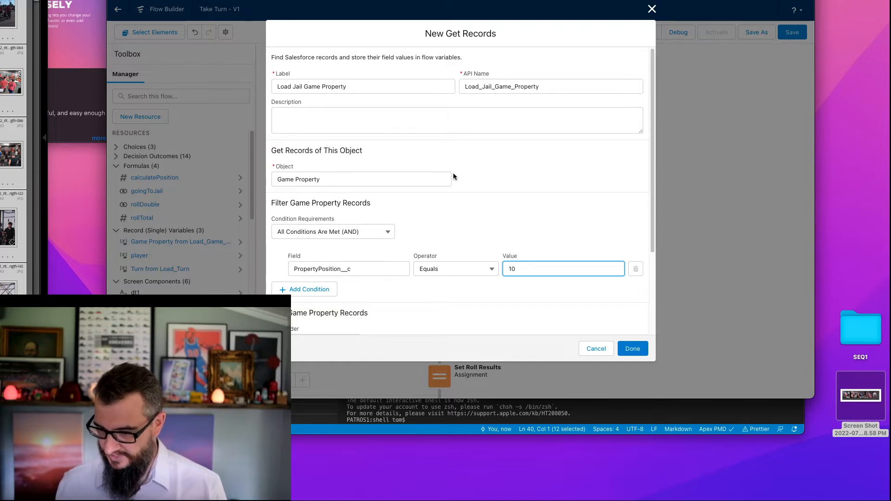
click(633, 349)
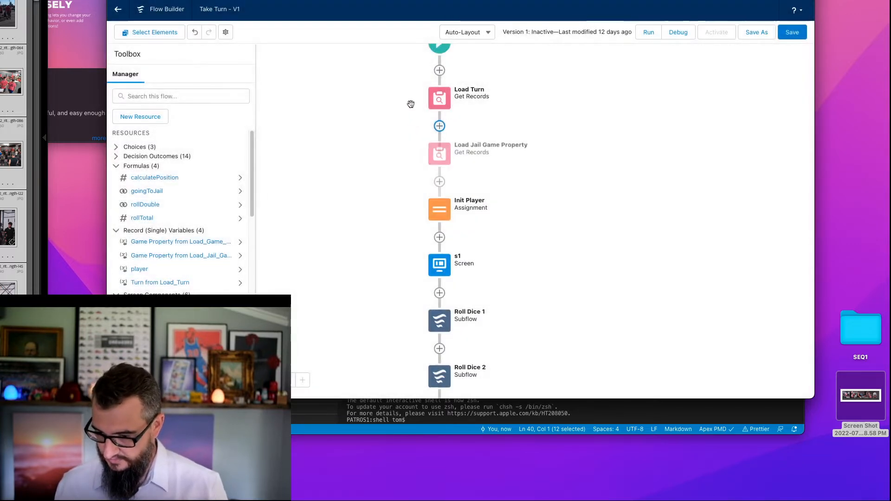
- In the Set Position to Jail assignment, replace the position value with PropertyPosition__c from Load_Jail_Game_Property
scroll(404, 209, down, 10)
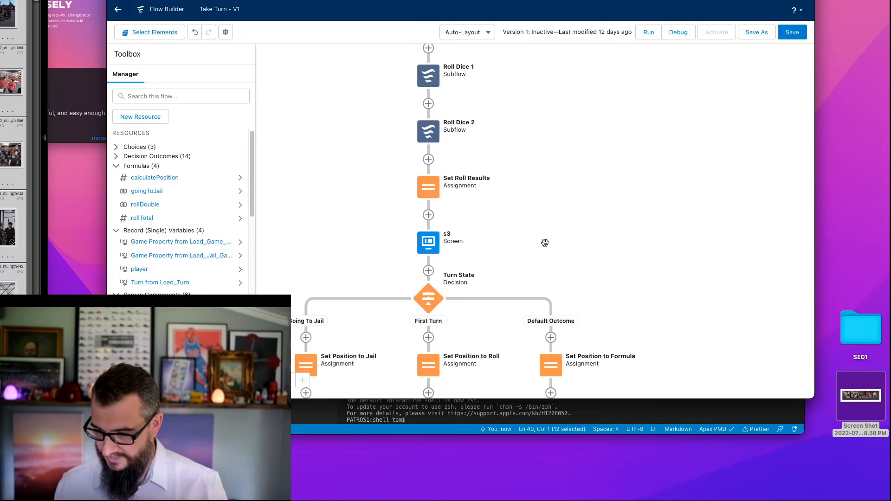
scroll(659, 93, down, 4)
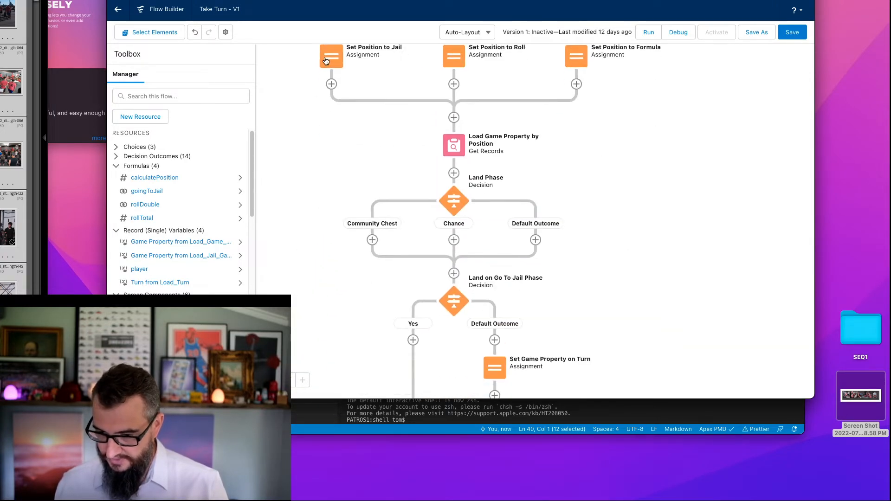
double_click(327, 61)
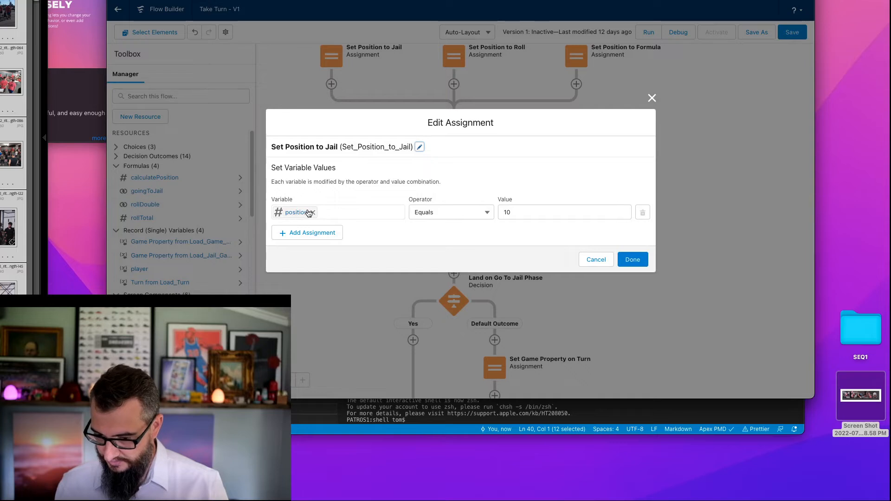
click(506, 209)
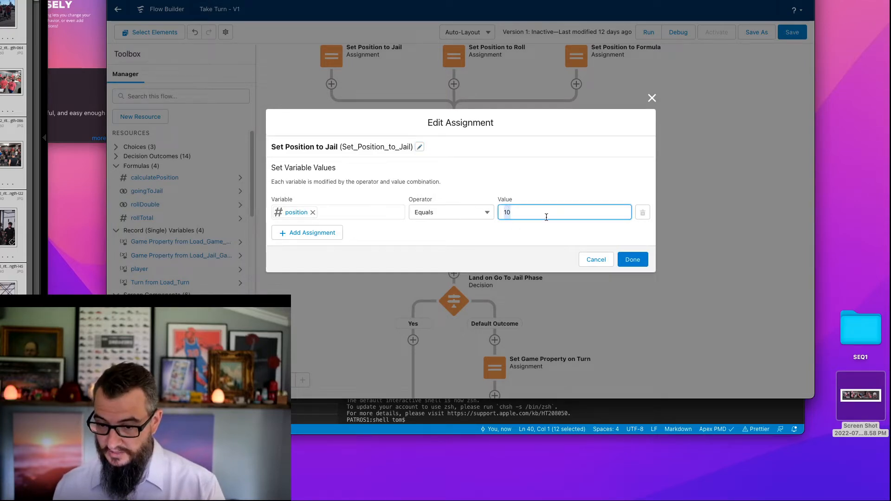
key(BackSpace)
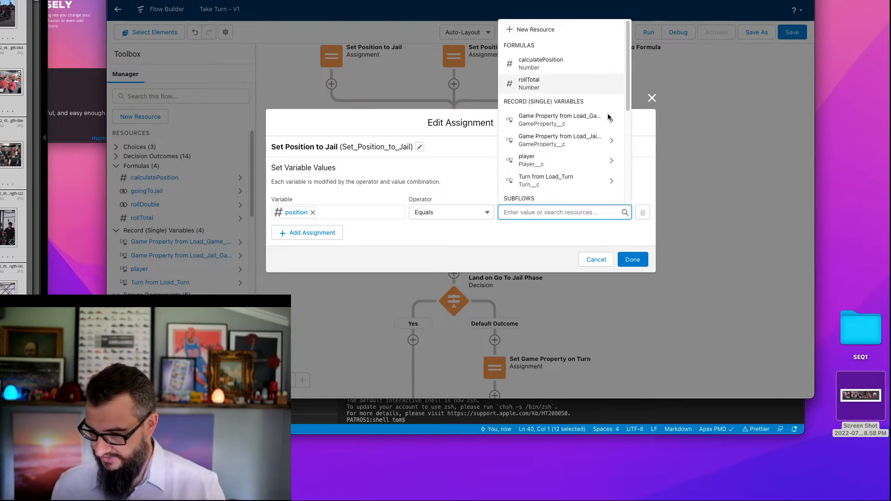
click(563, 141)
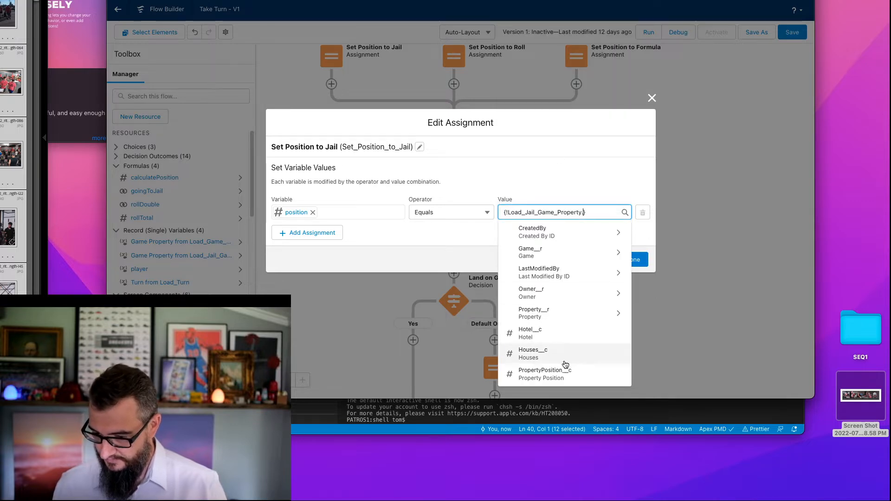
click(563, 375)
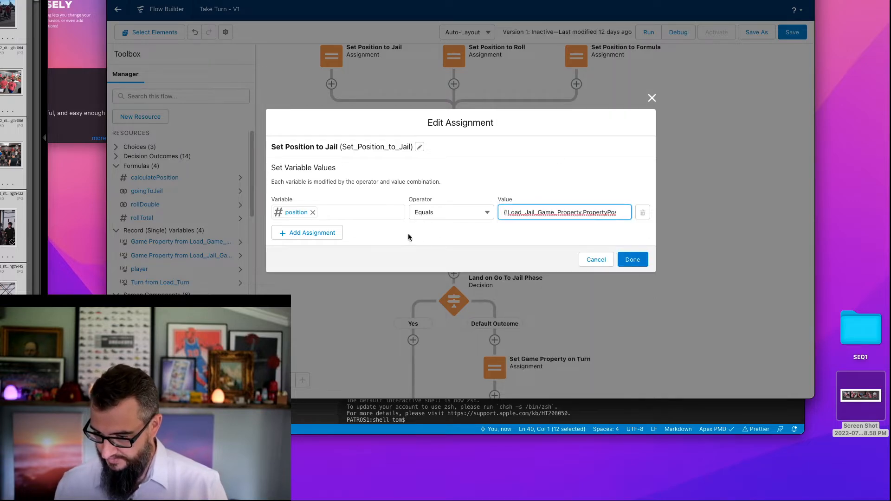
click(633, 259)
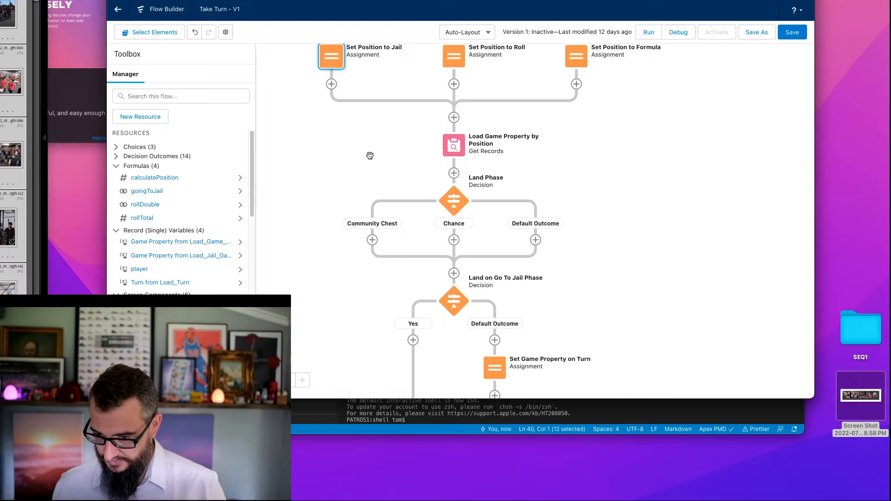
- Check which variable and value the Set Game Property on Turn assignment uses in the default path of Land on Go To Jail Phase
drag(615, 191, 649, 204)
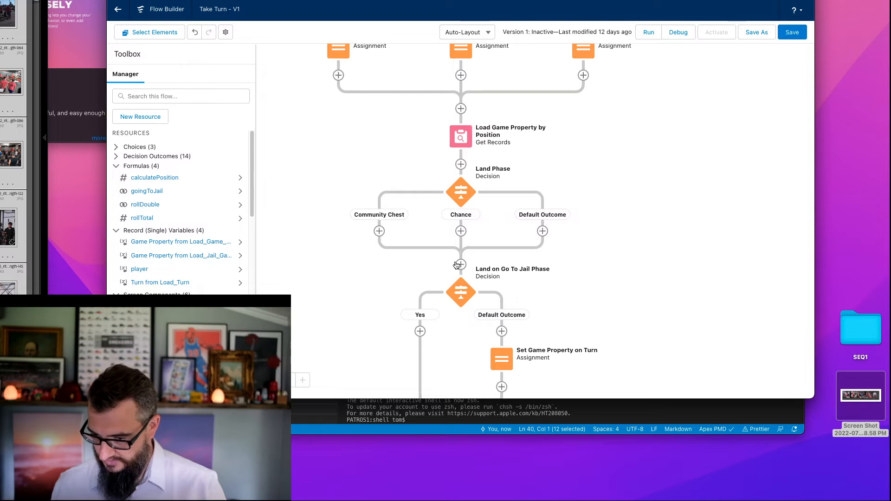
drag(621, 277, 630, 143)
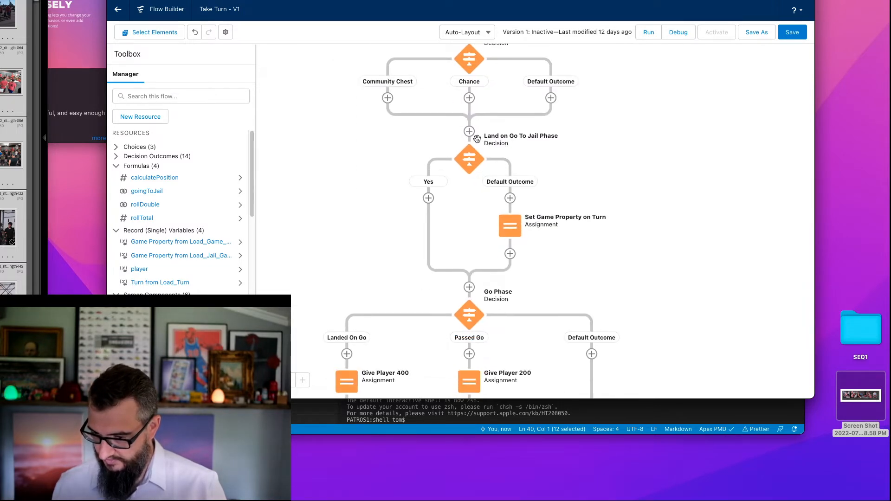
double_click(512, 230)
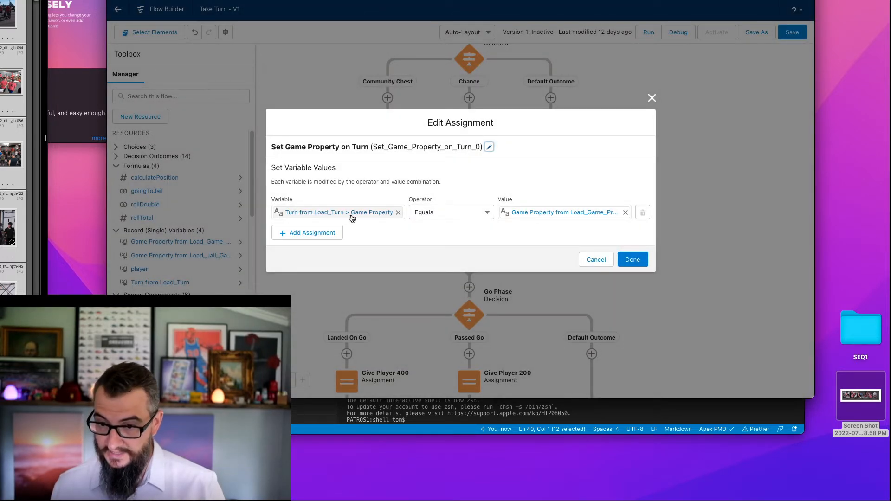
click(591, 259)
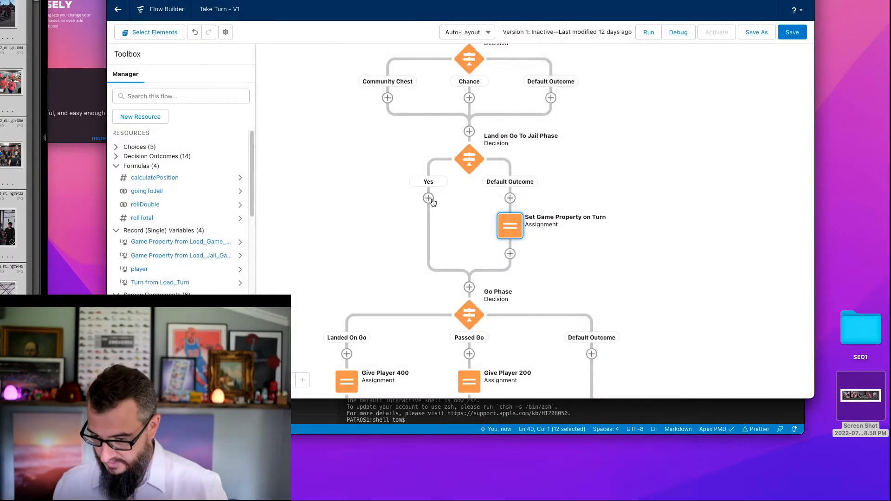
- Add an Assignment labelled "Set Game Property on Turn to Jail" to the Yes path of Land on Go To Jail Phase, with API name Set_Game_Property_on_Turn_to_Jail
click(429, 199)
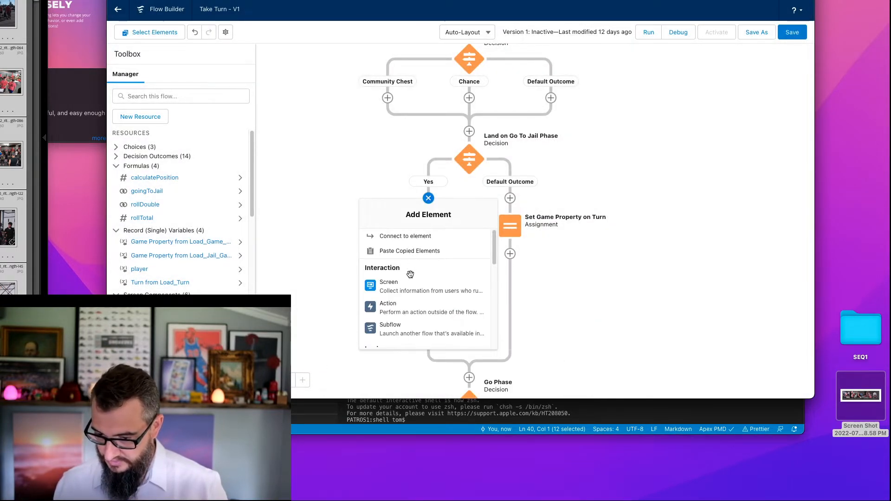
drag(494, 248, 501, 276)
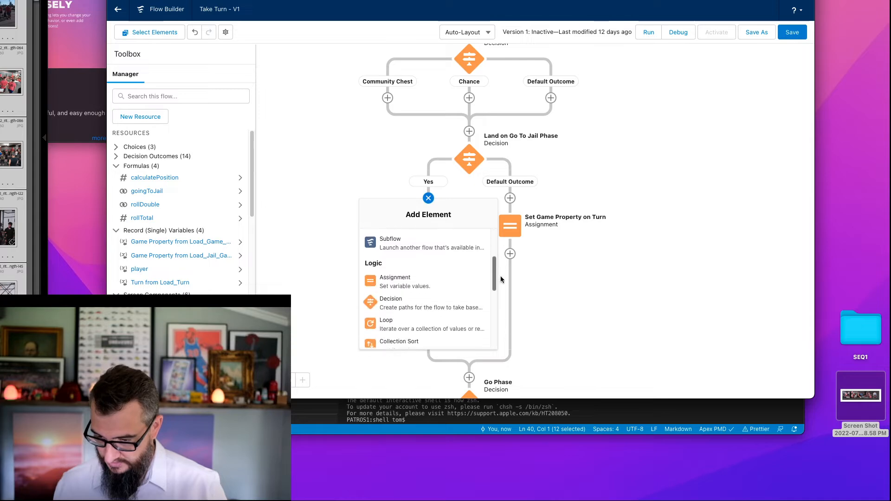
click(407, 285)
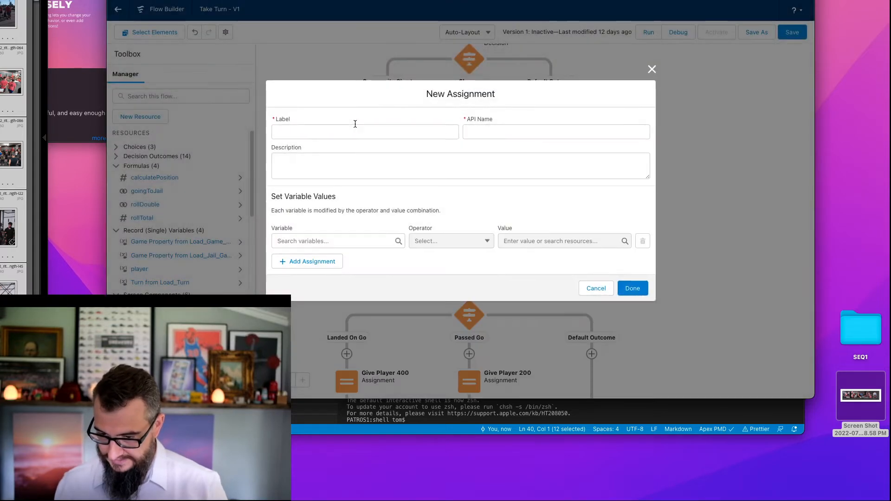
text(Set )
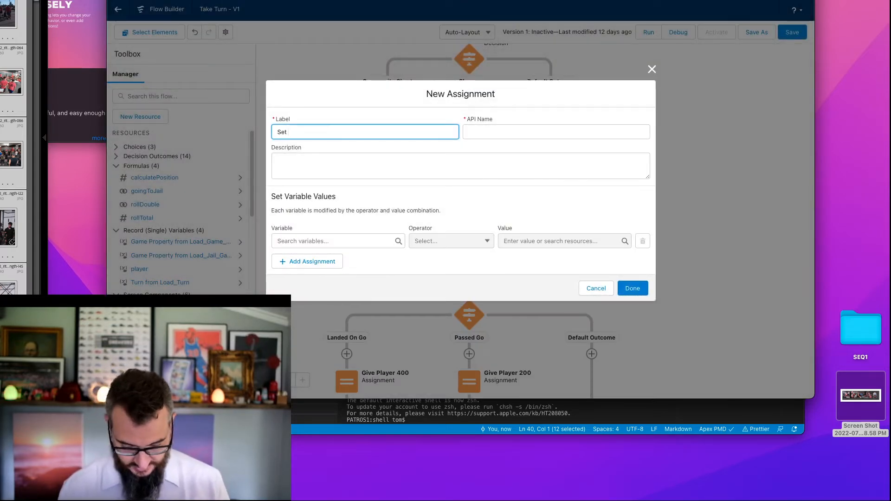
text(Game Propert)
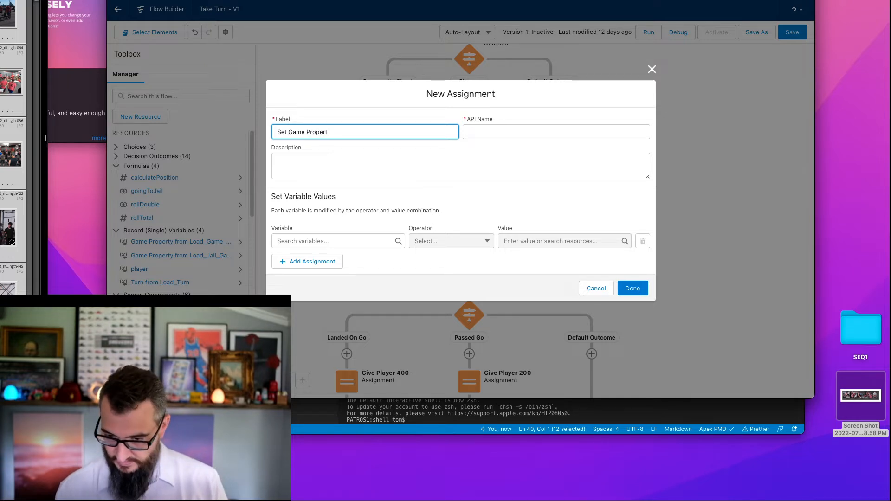
text(y on Turn to )
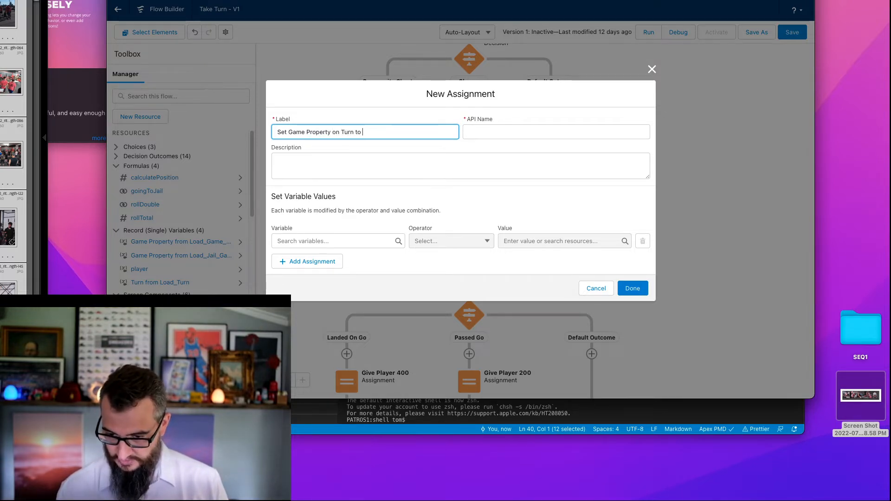
text(Jail)
key(Tab)
- Choose GameProperty__c of the Load_Turn record as the variable of the new assignment
click(328, 242)
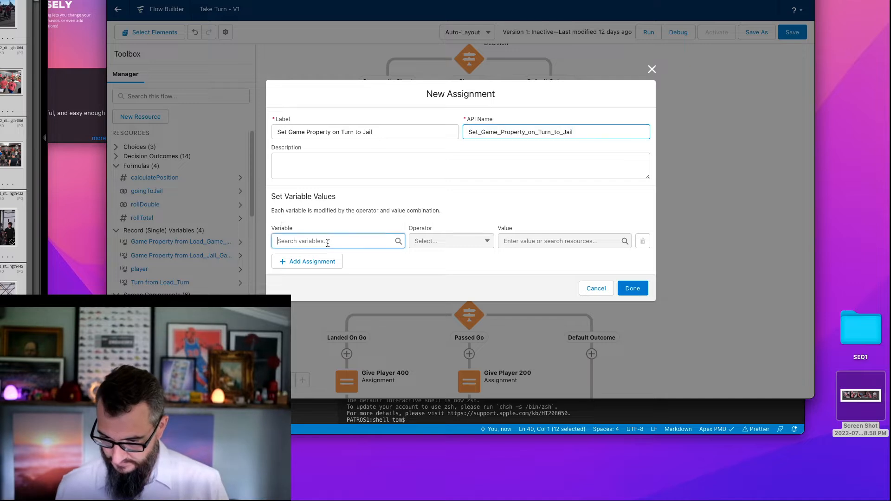
text(gam)
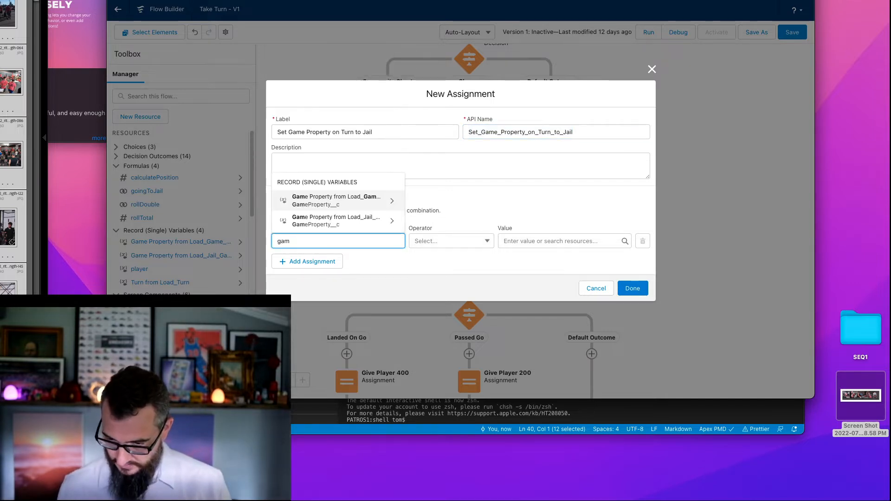
key(BackSpace)
key(BackSpace)
key(BackSpace)
text(load)
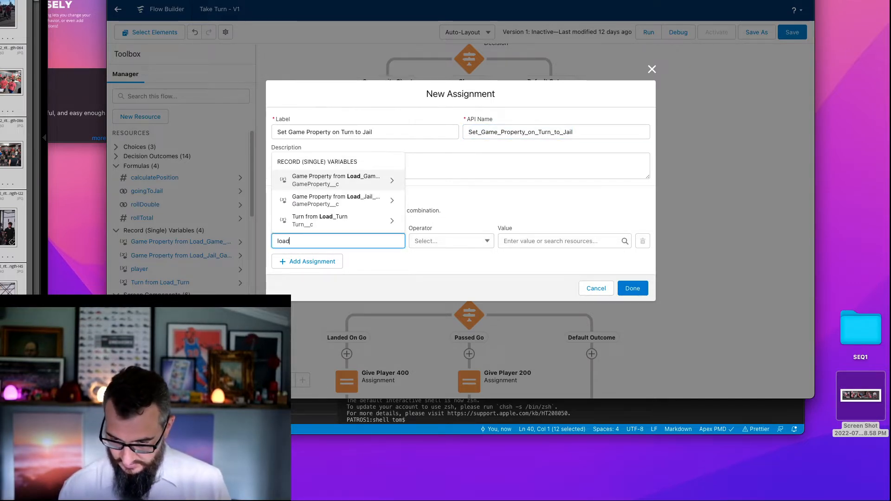
click(326, 222)
text(ga)
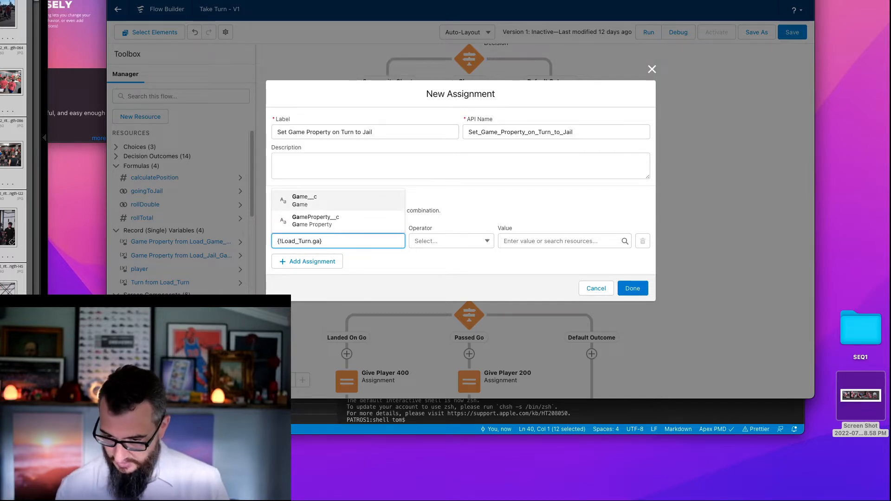
click(338, 221)
- Set the assignment's value to the Id of Load_Jail_Game_Property and finish the element
click(522, 241)
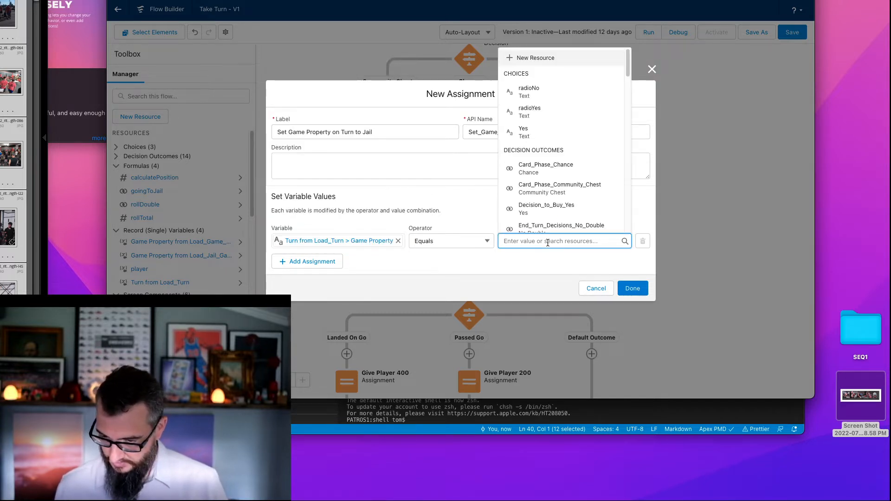
text(load)
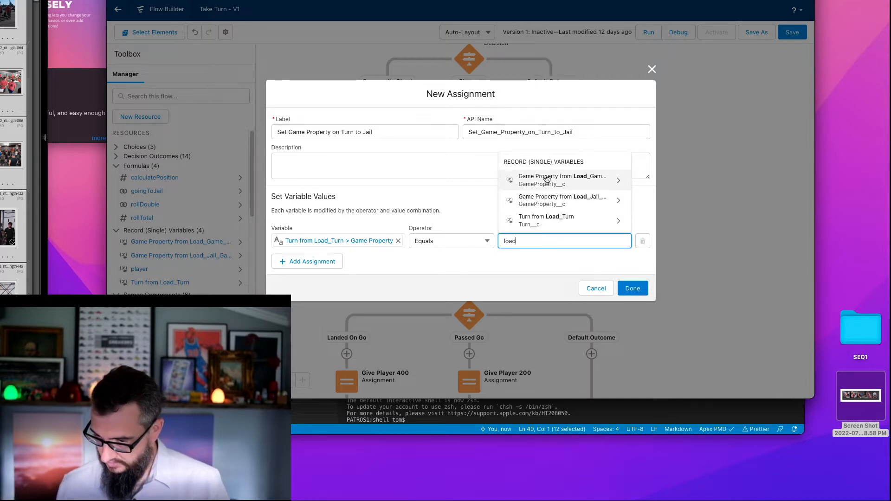
click(554, 200)
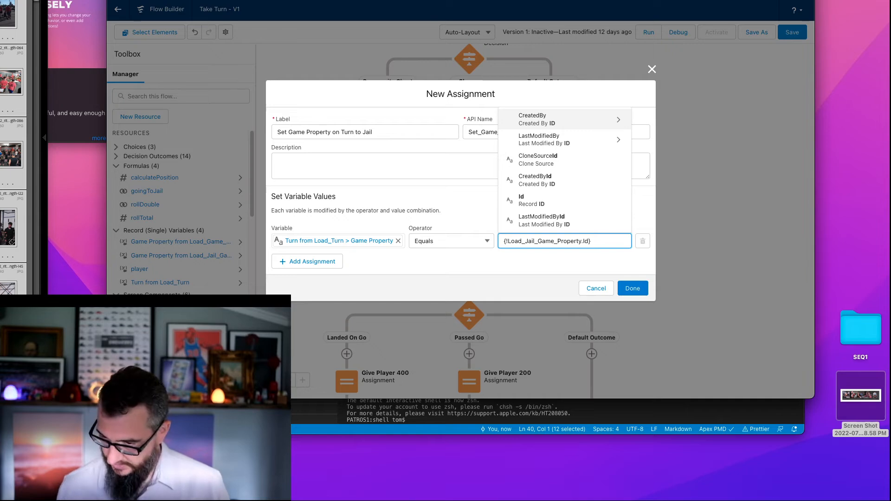
click(555, 201)
click(633, 288)
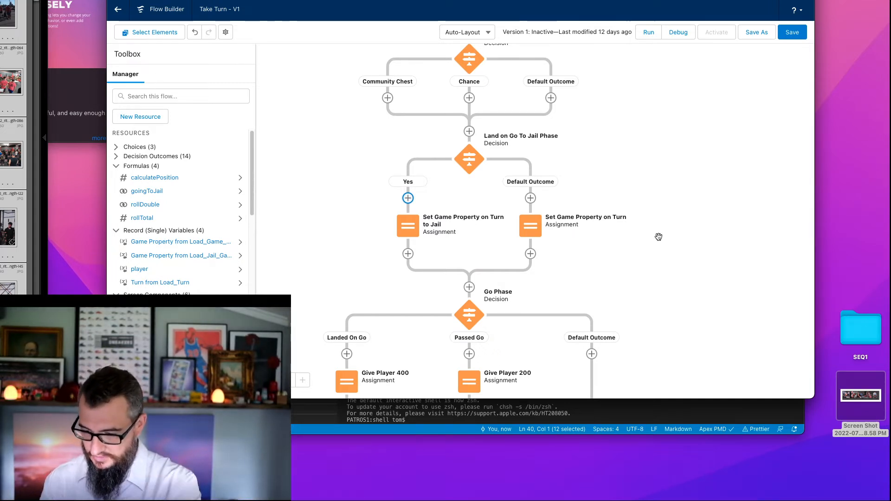
- Examine the conditions of the Jail - Three Double Rolls and Property - No Owner outcomes in the Evaluate Outcomes decision
scroll(653, 197, down, 4)
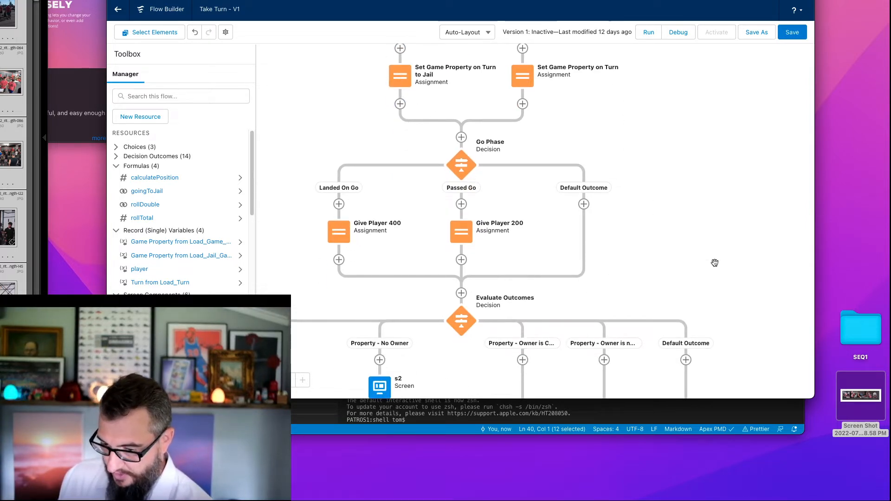
scroll(715, 263, down, 2)
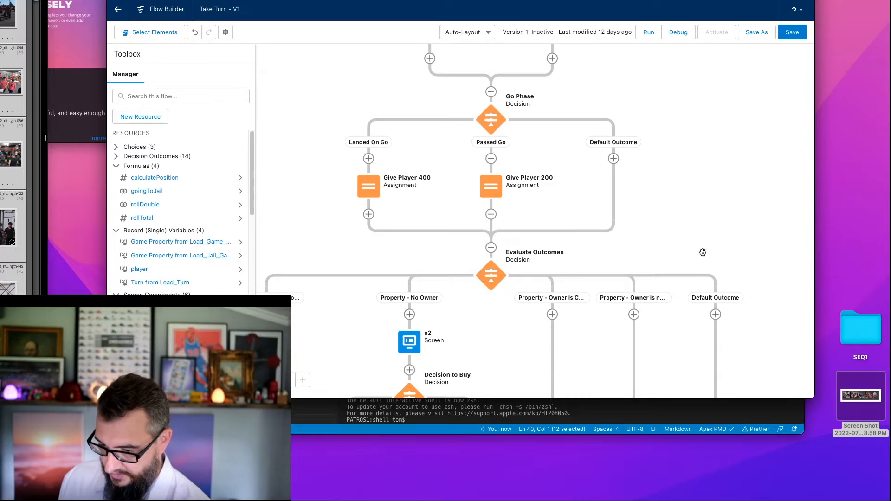
drag(703, 252, 727, 154)
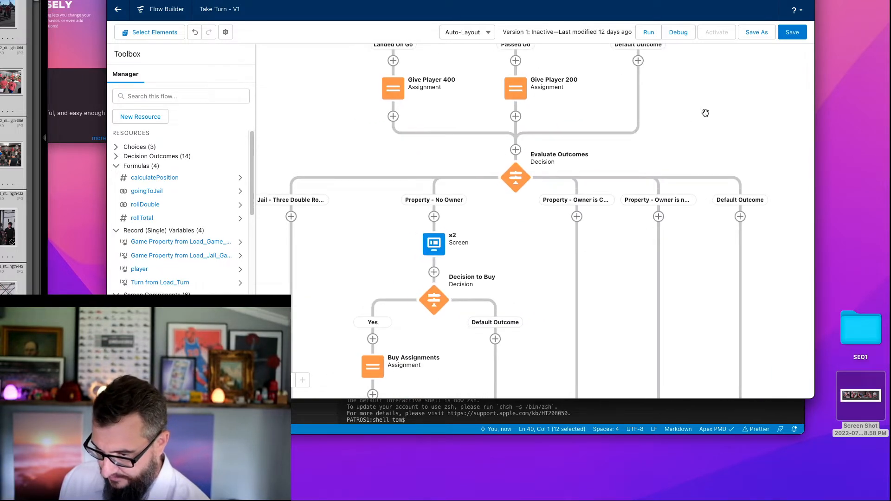
drag(706, 113, 704, 138)
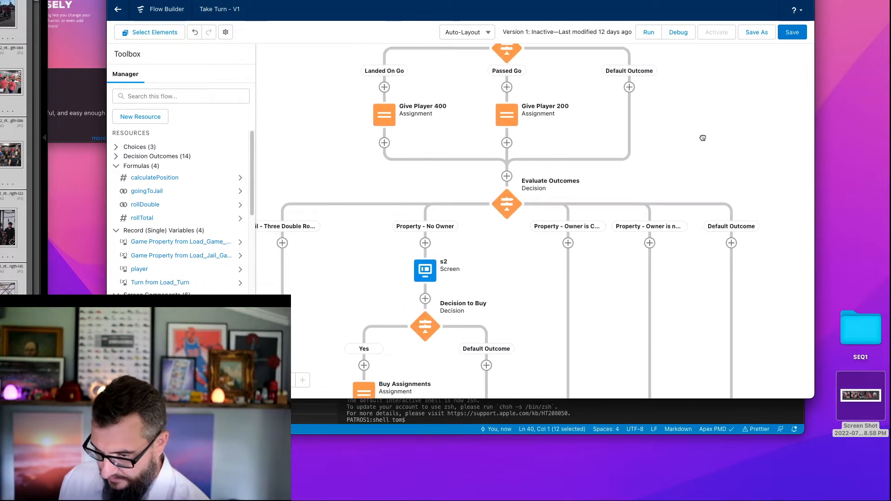
double_click(508, 212)
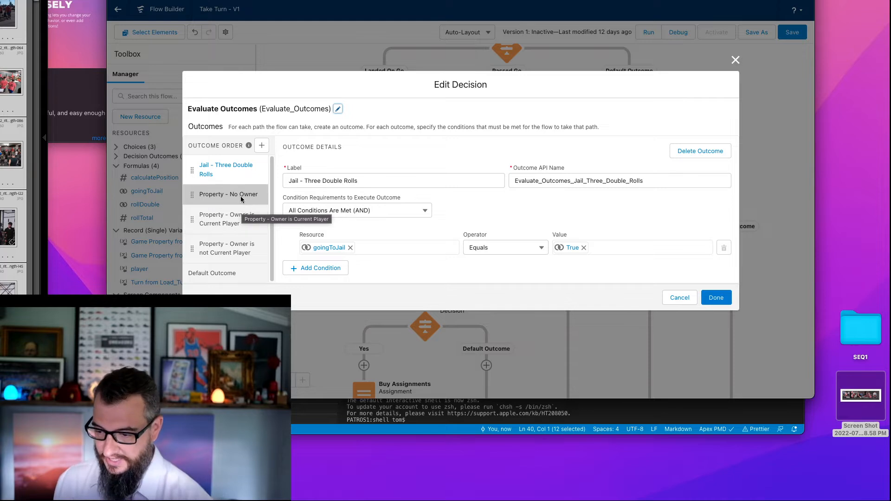
click(241, 194)
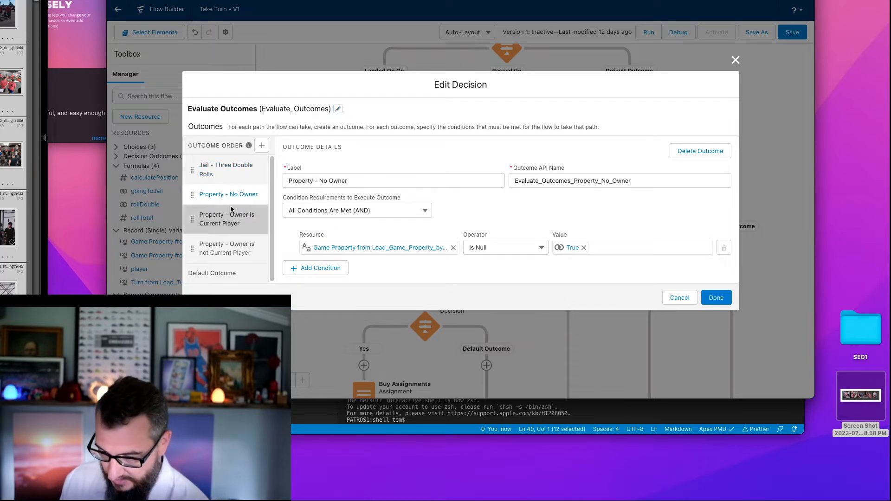
click(365, 250)
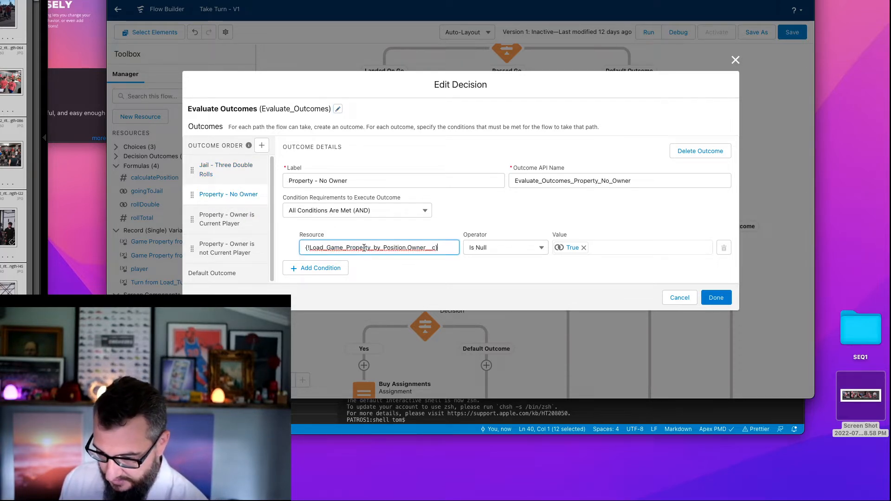
- Recheck the Jail - Three Double Rolls and Property - No Owner conditions, and close the Evaluate Outcomes decision without changes
click(230, 173)
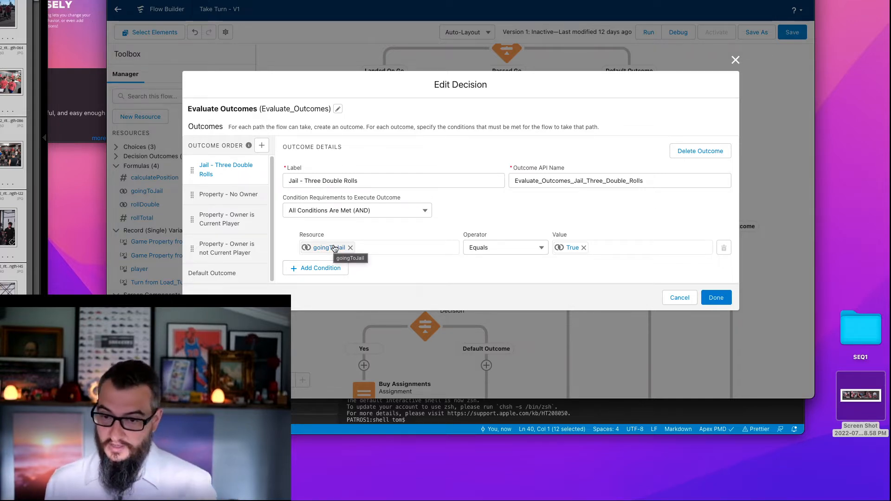
click(231, 195)
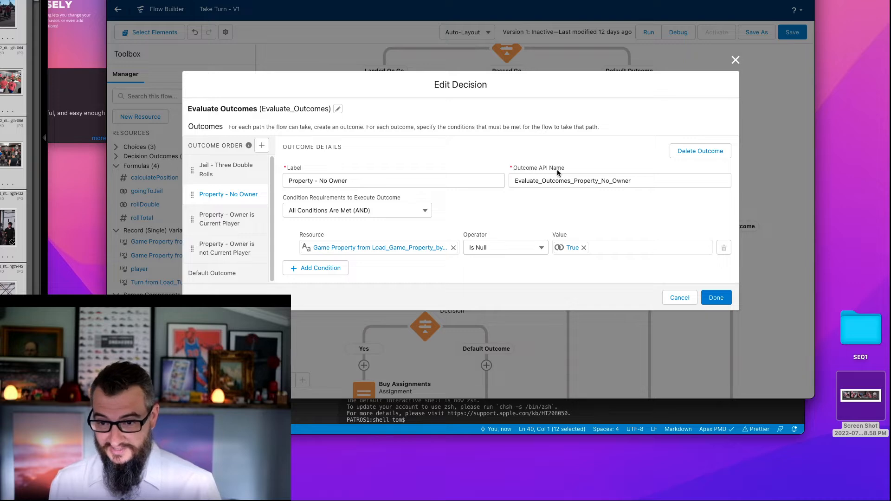
click(679, 298)
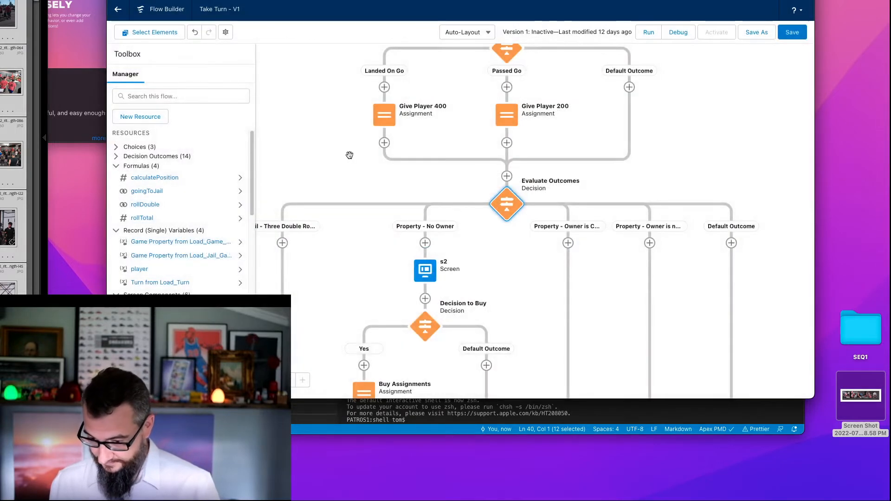
- Review the flow from Land on Go To Jail Phase through End Turn Decisions to the End elements, and save it
drag(342, 159, 355, 218)
scroll(355, 218, up, 4)
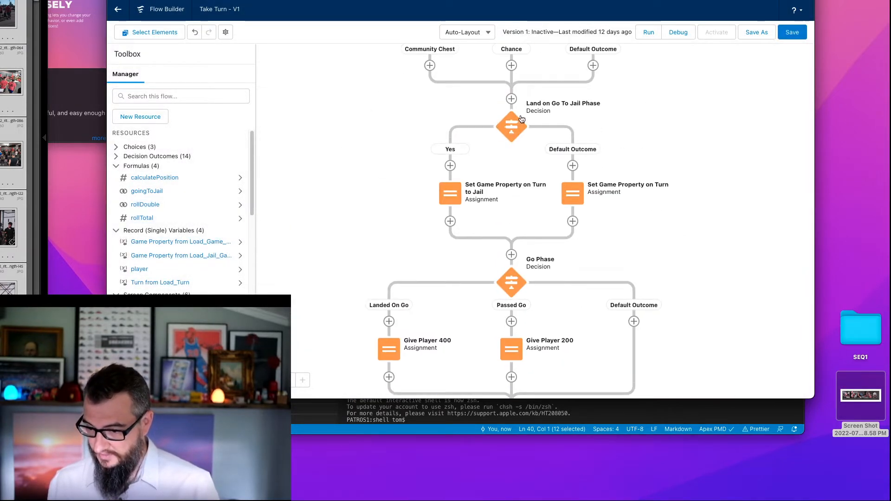
drag(361, 255, 416, 165)
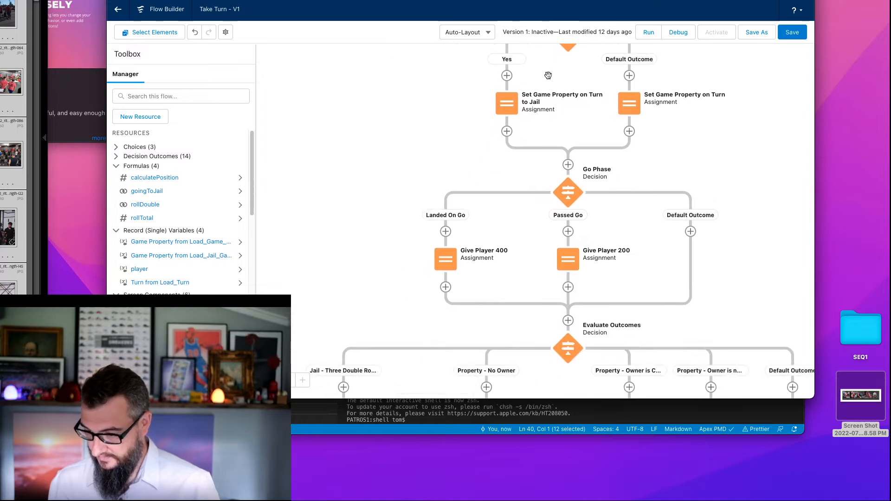
drag(404, 248, 397, 200)
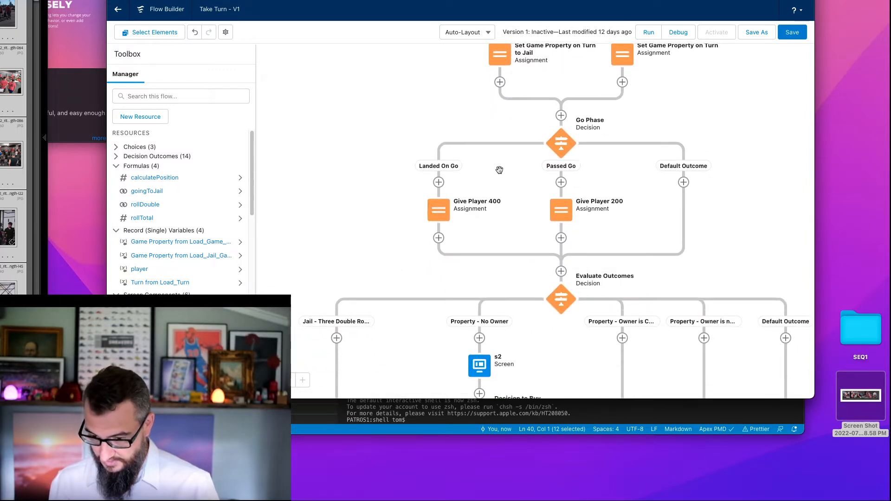
drag(370, 275, 359, 140)
drag(317, 269, 311, 136)
drag(418, 354, 465, 194)
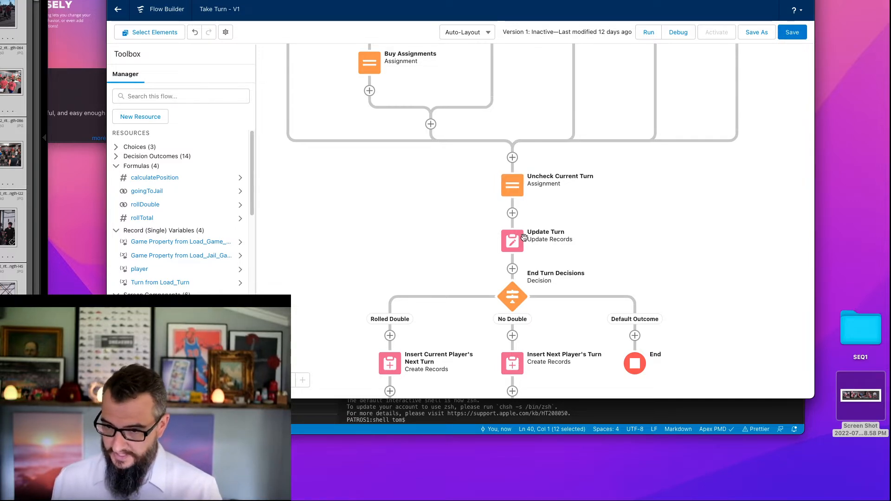
drag(434, 253, 415, 173)
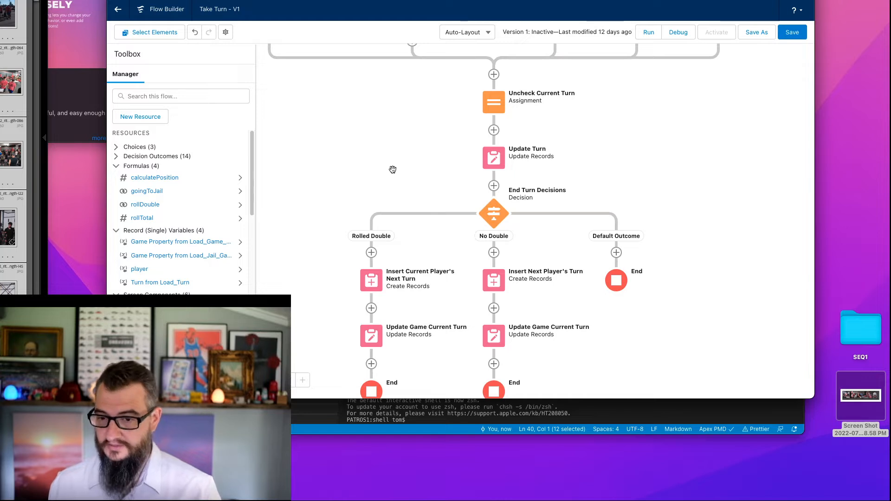
drag(356, 184, 349, 136)
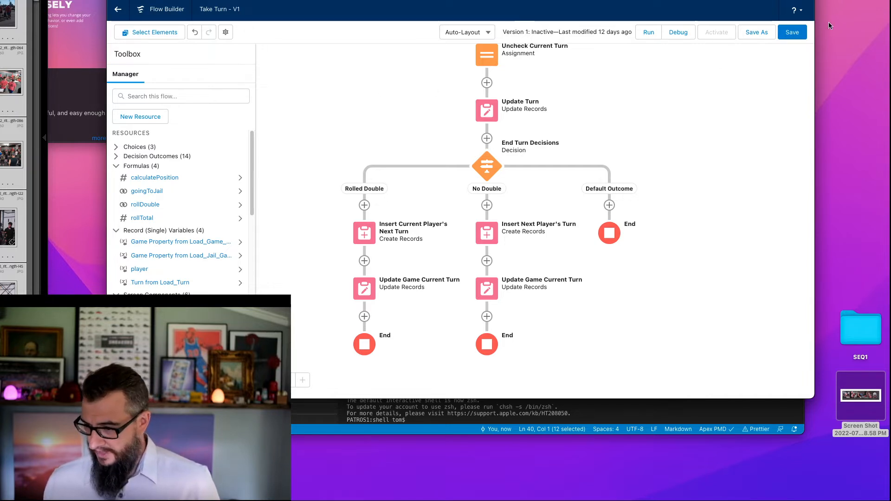
click(792, 33)
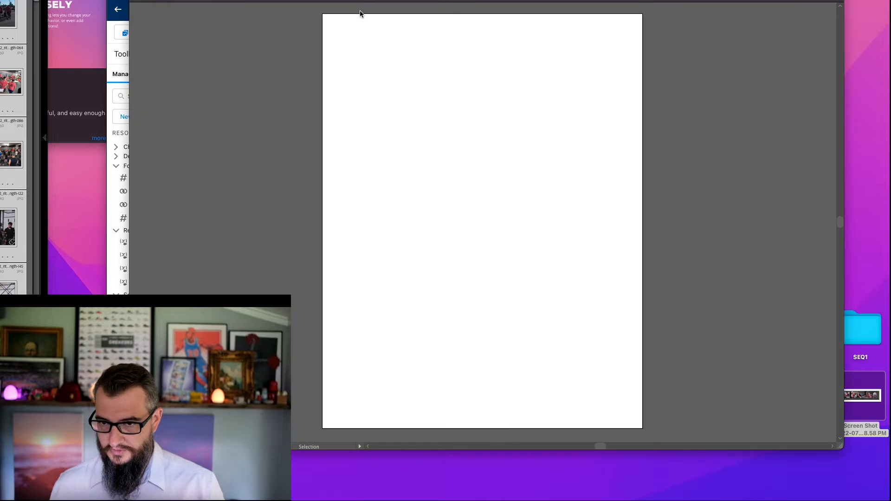
drag(412, 0, 416, 15)
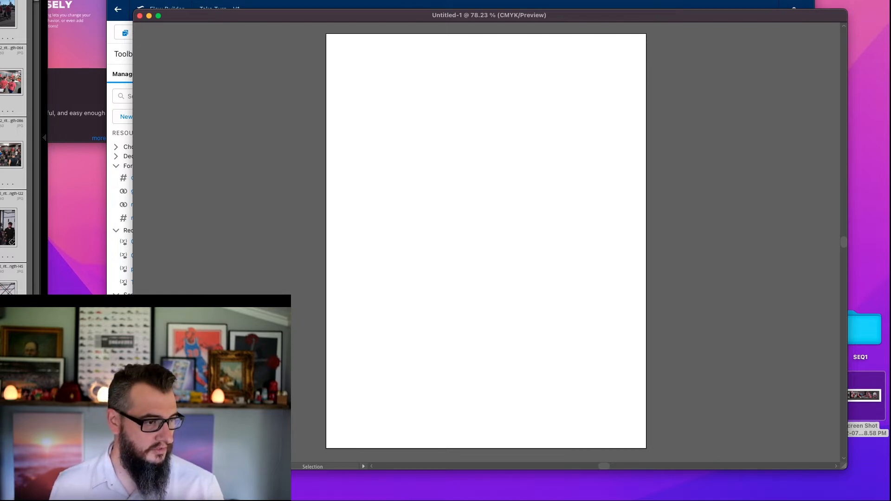
key(m)
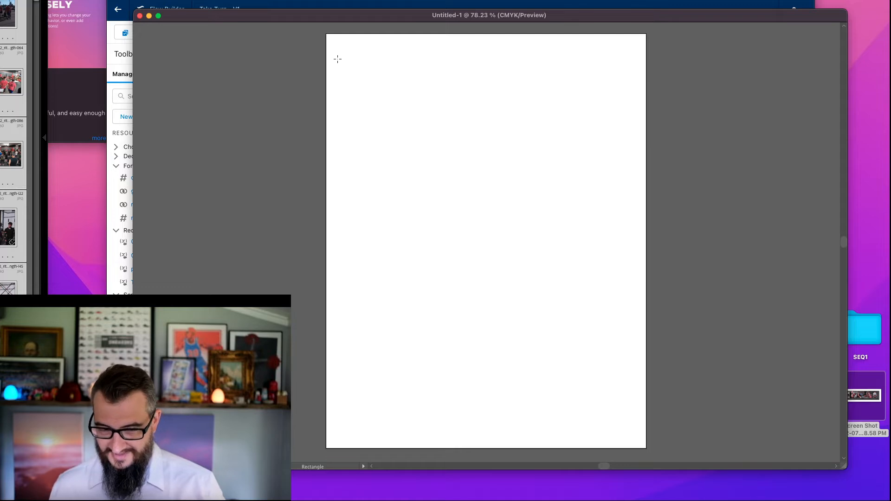
drag(358, 91, 410, 131)
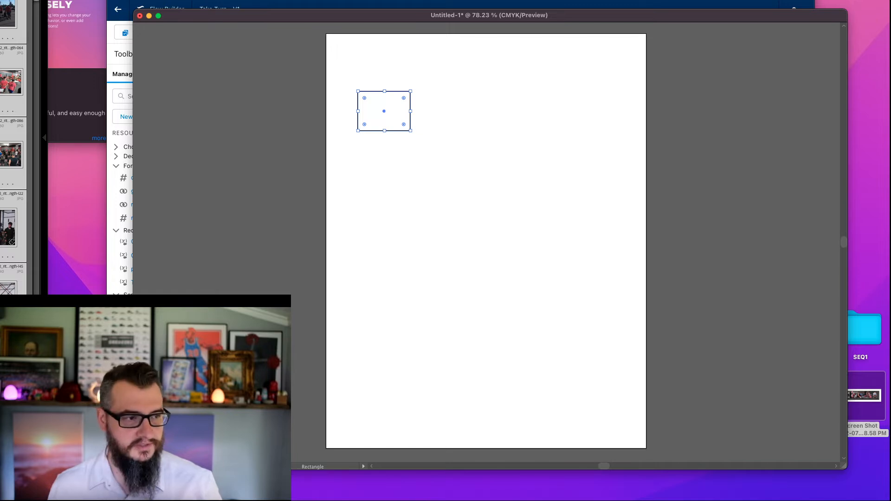
click(279, 62)
drag(339, 81, 426, 141)
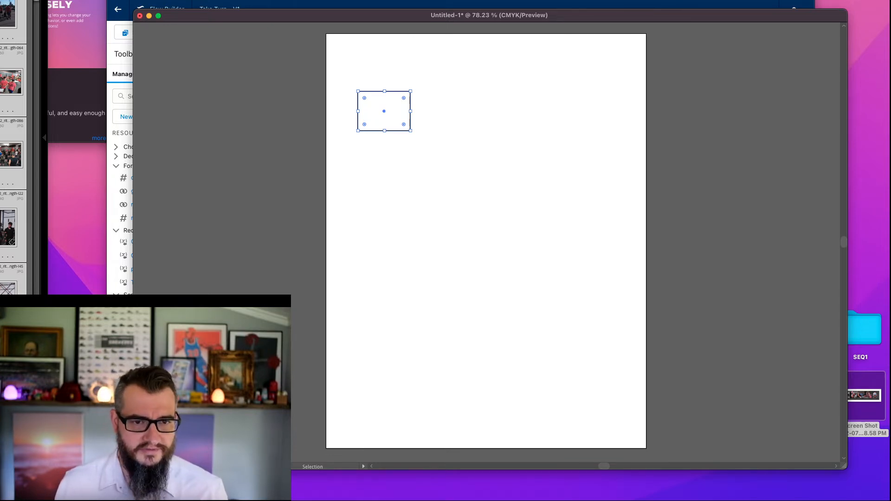
key(f)
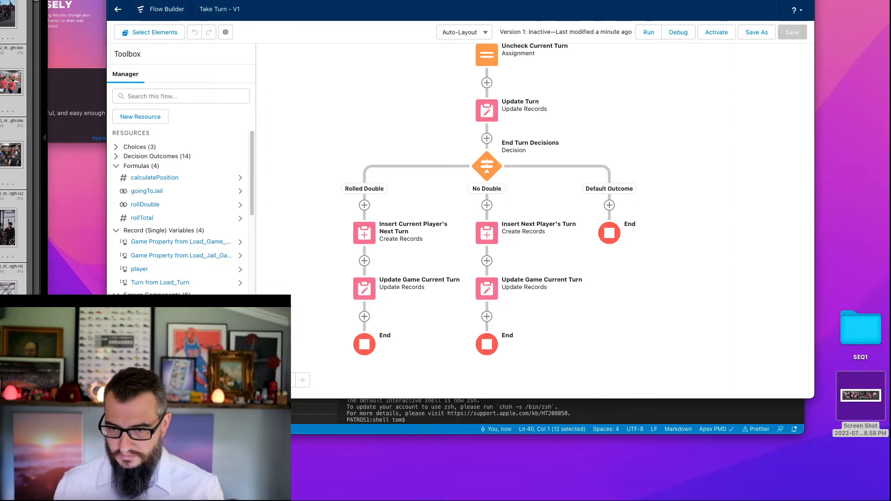
- Switch to Google Docs, create a pageless document named Forceopoly Data Model, and hide its outline
key(super+shift+n)
key(super+w)
key(ctrl+Tab)
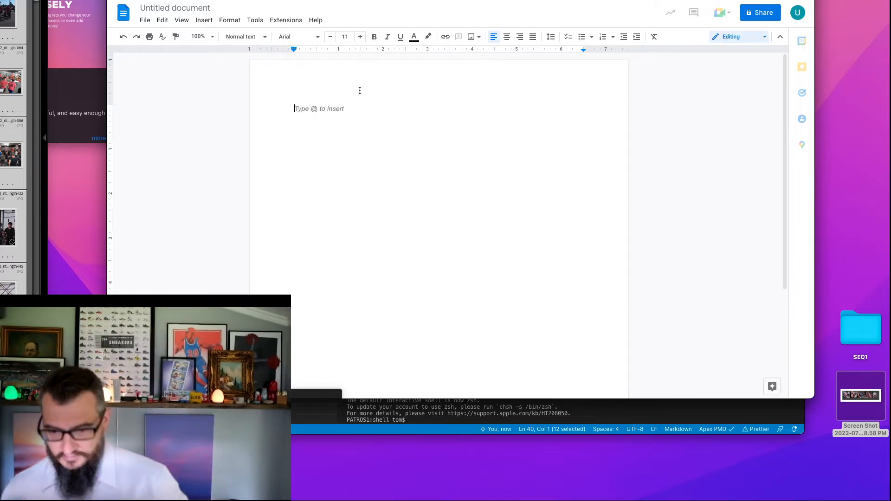
click(186, 7)
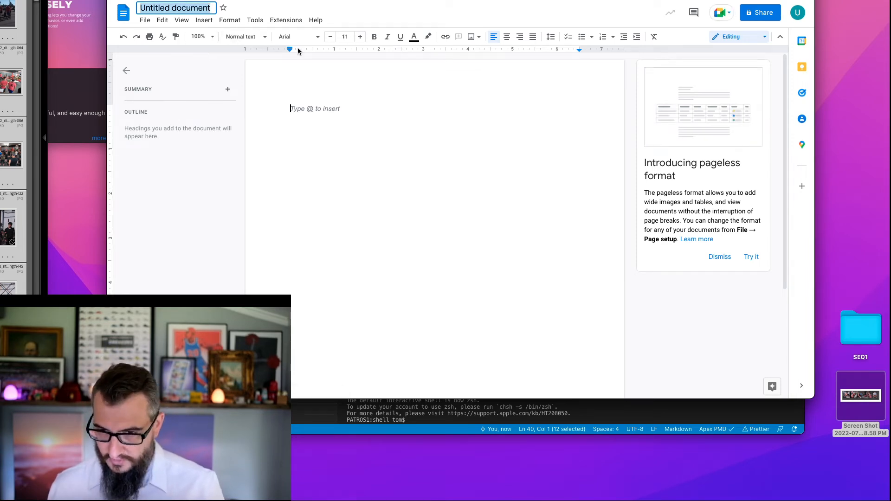
text(For)
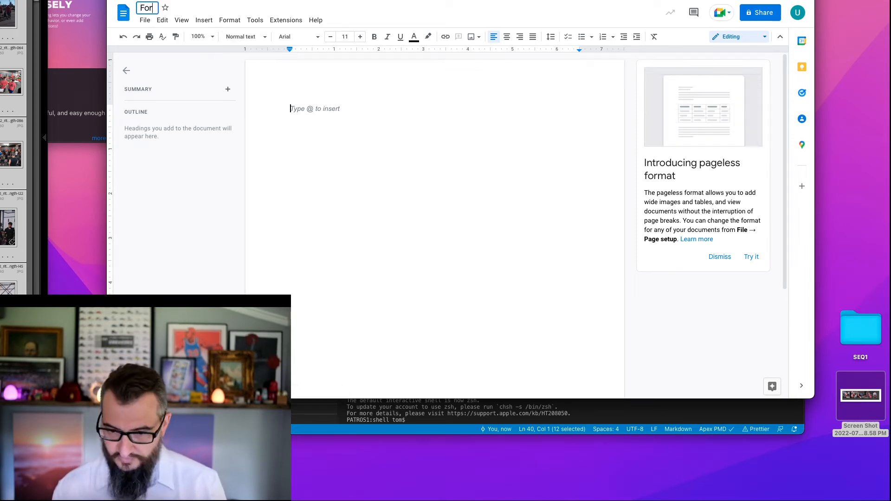
text(ceopoly)
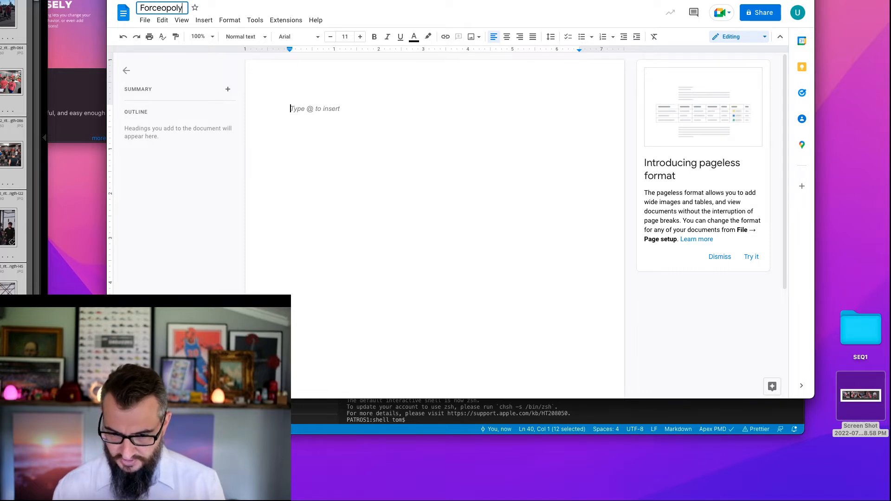
text( Data Model)
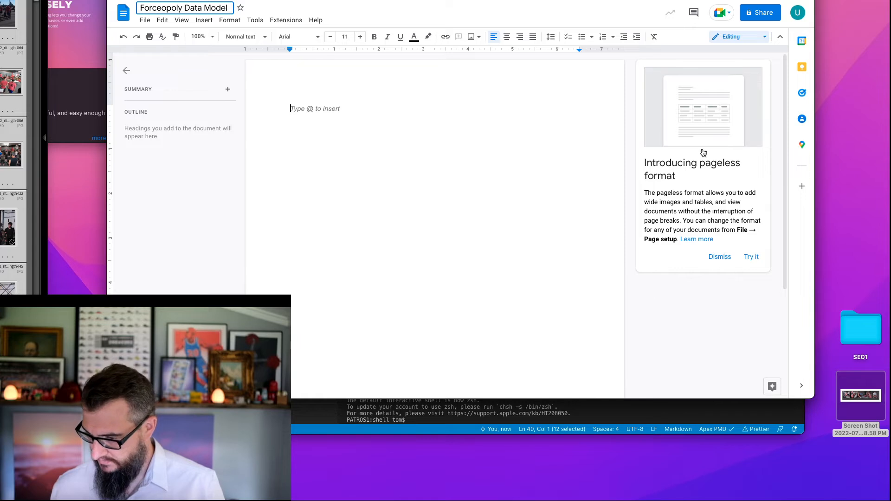
click(749, 259)
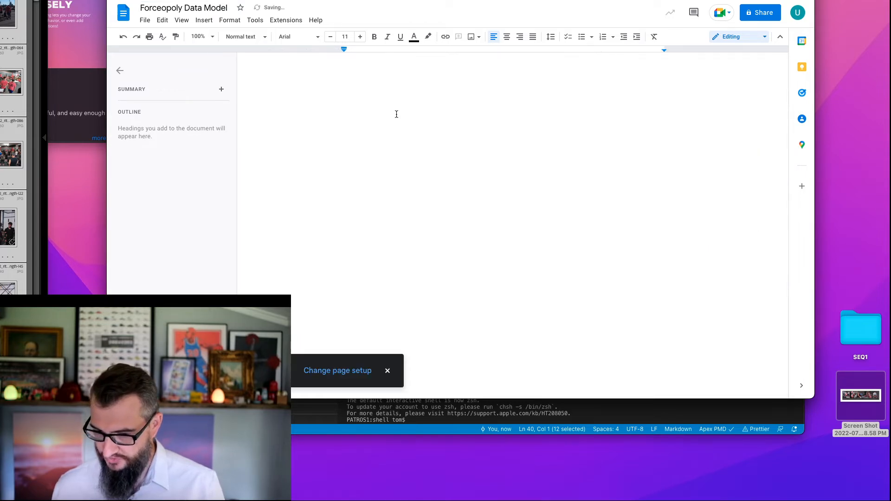
click(119, 71)
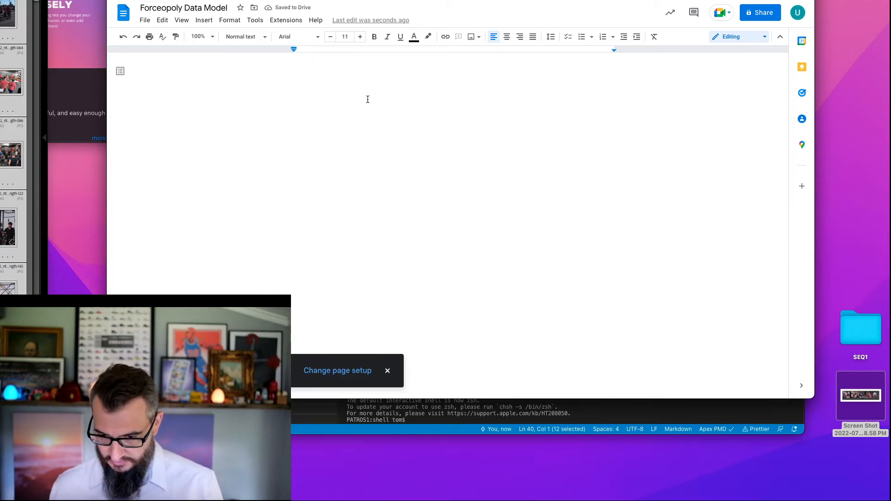
- Insert a new blank drawing into the document
click(204, 20)
mouse_move(229, 70)
click(360, 69)
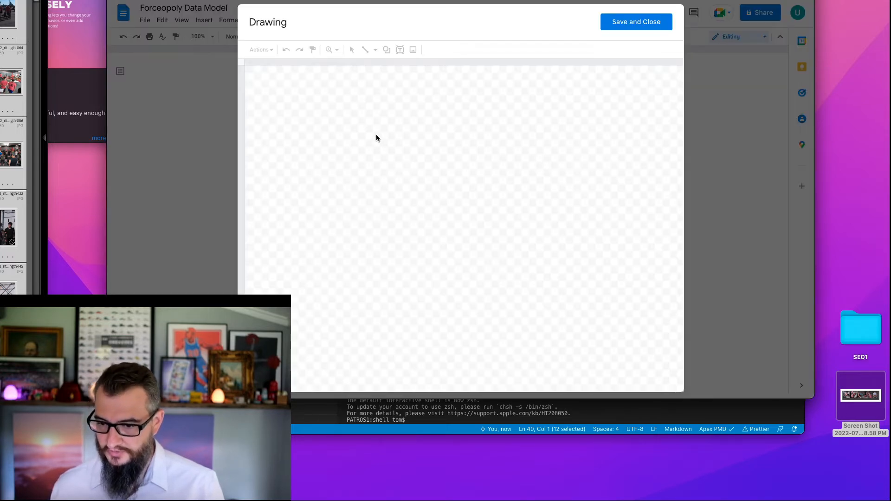
- Draw a rounded rectangle in the drawing and label it Game Property
click(391, 52)
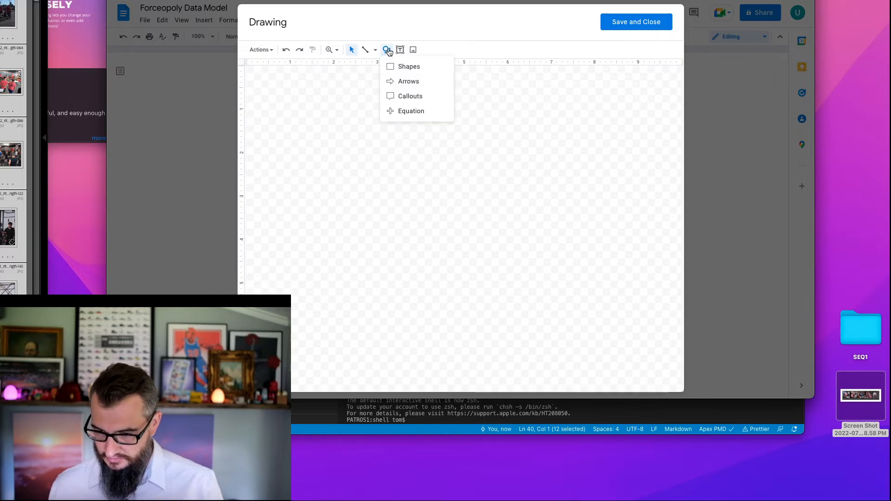
mouse_move(418, 66)
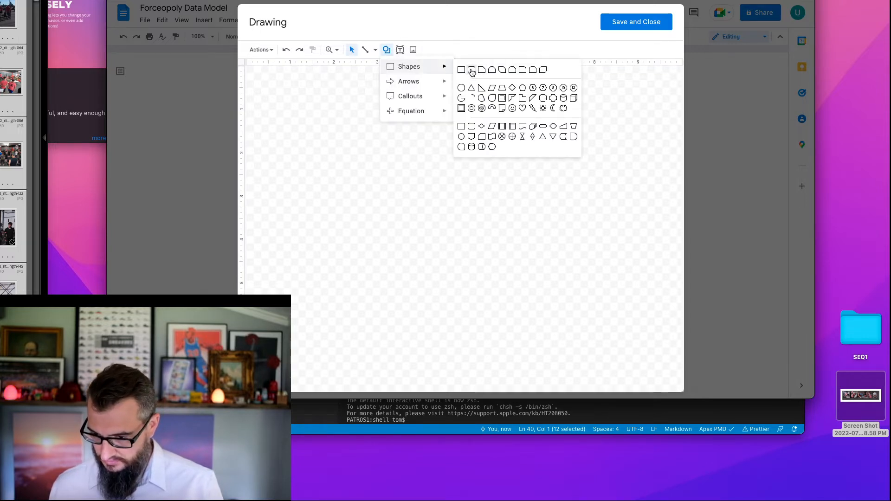
click(472, 70)
drag(327, 111, 363, 258)
double_click(362, 258)
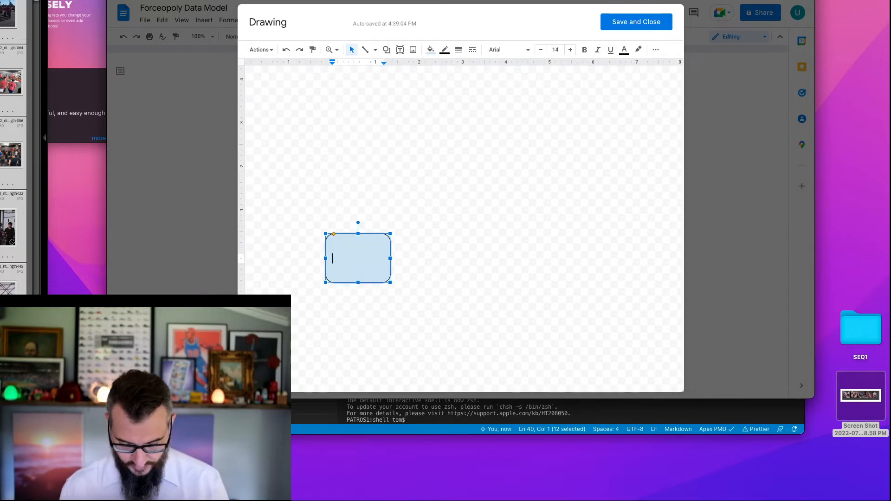
text(Game Property)
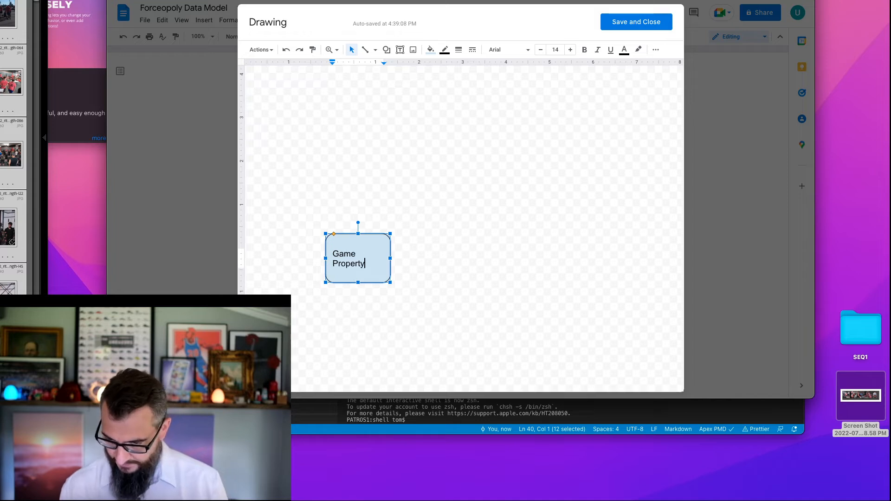
key(Escape)
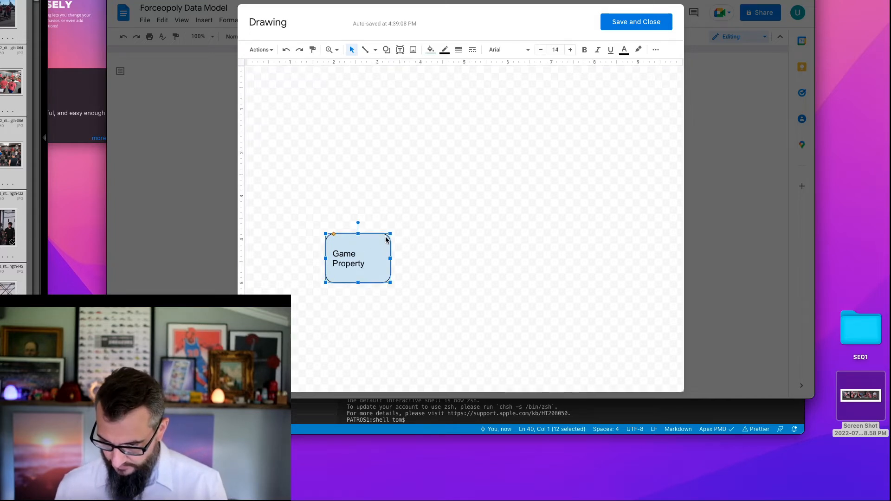
- Widen the Game Property box so its label fits on one line, and place a duplicate directly below it
drag(389, 233, 399, 250)
key(ctrl+d)
click(399, 250)
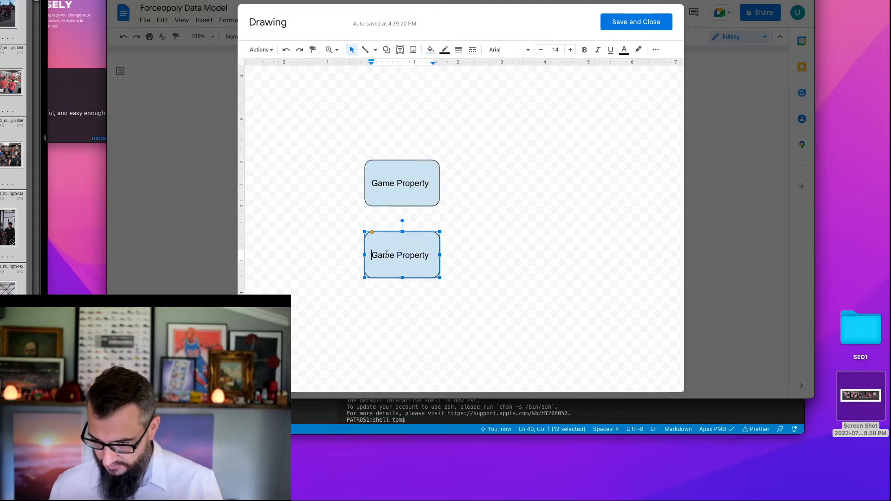
- Change the label of the lower duplicated box to Property
double_click(386, 255)
key(shift+Right)
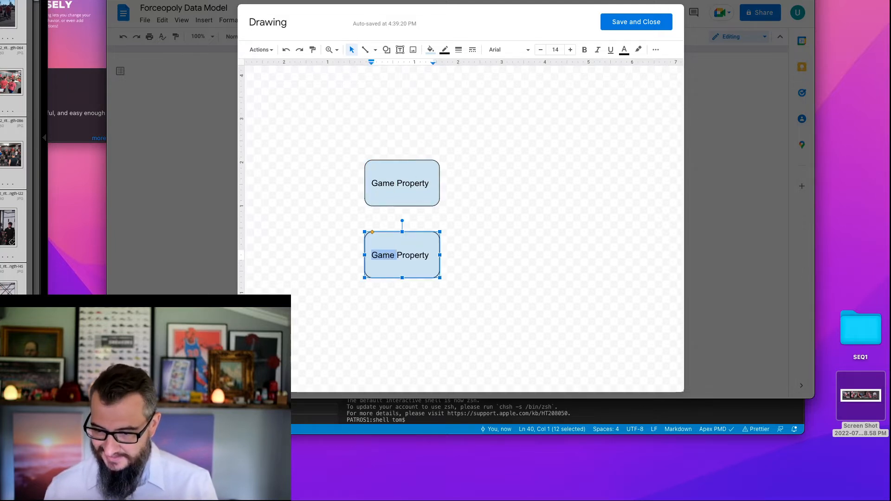
key(BackSpace)
click(491, 272)
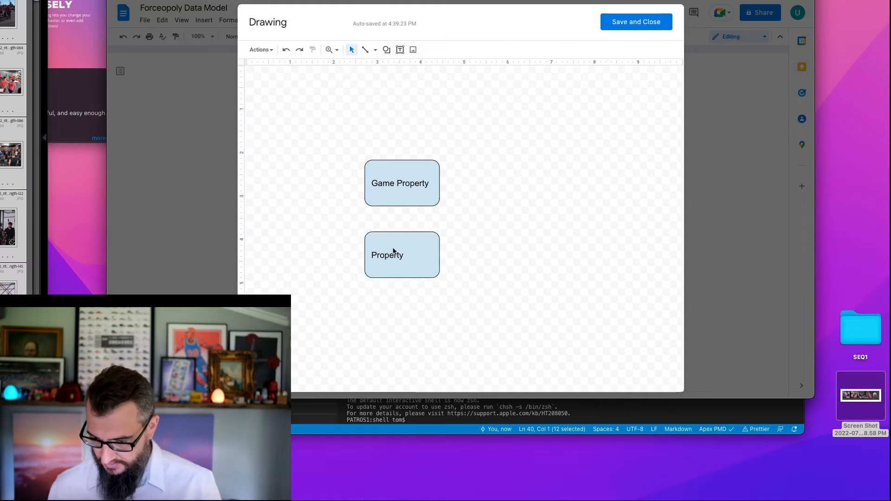
- Center the label of the Property box horizontally
click(394, 252)
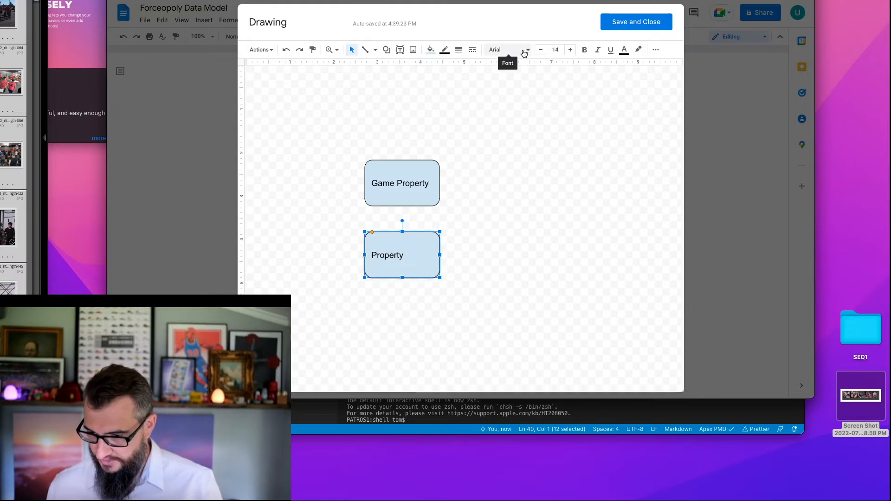
click(652, 50)
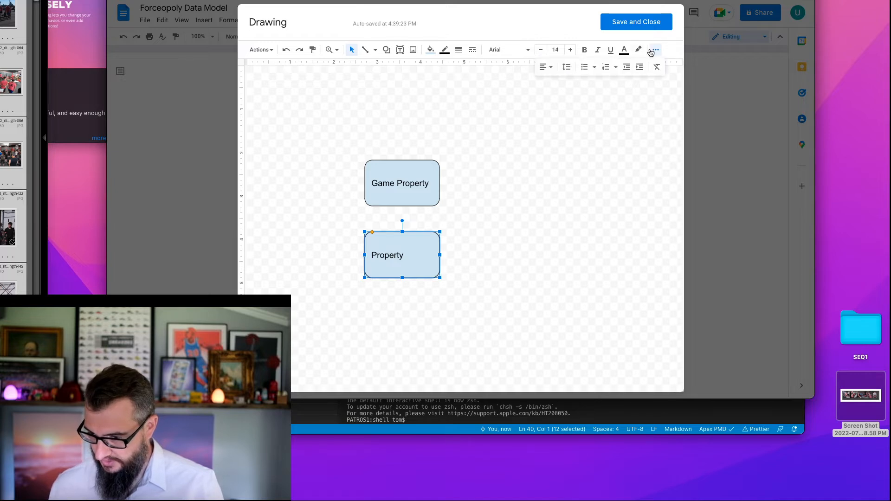
click(546, 67)
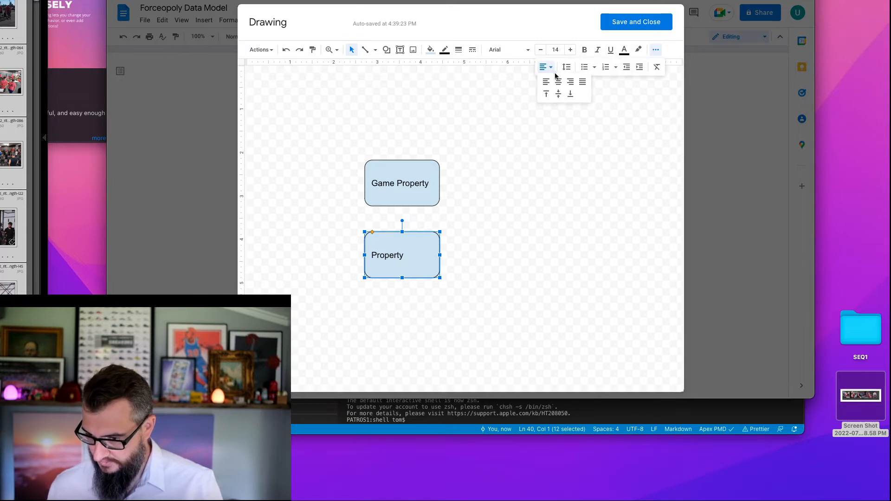
click(559, 82)
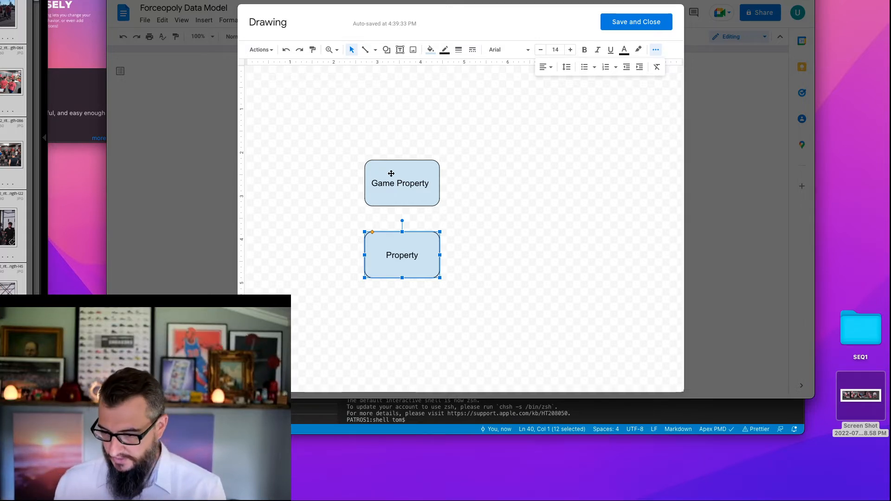
- Move the Game Property box slightly closer to the Property box and connect it to Property with an arrow
drag(390, 172, 392, 185)
click(464, 194)
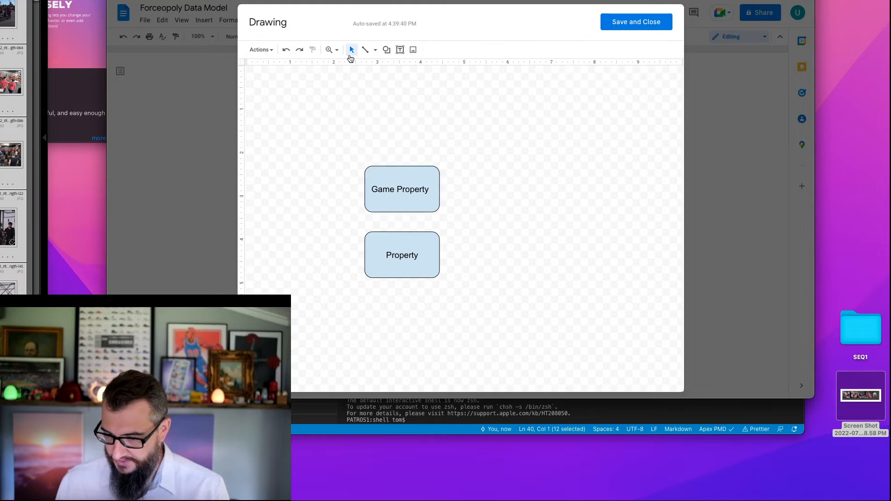
click(365, 54)
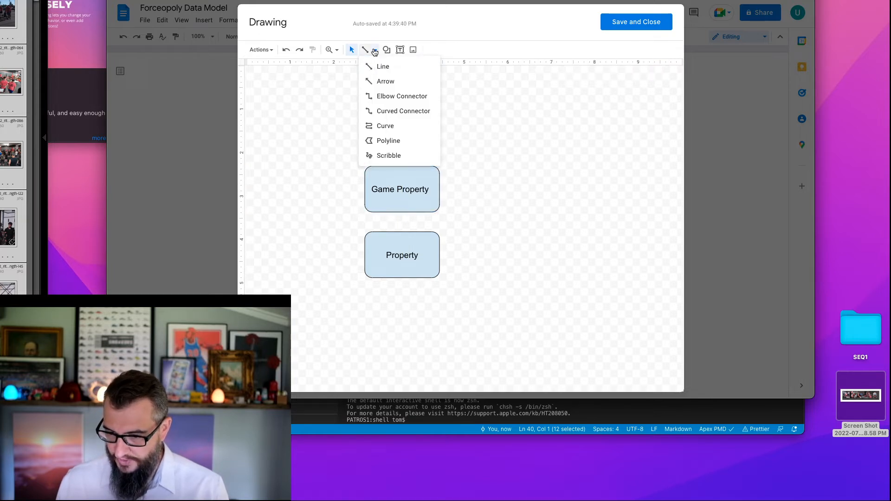
click(377, 80)
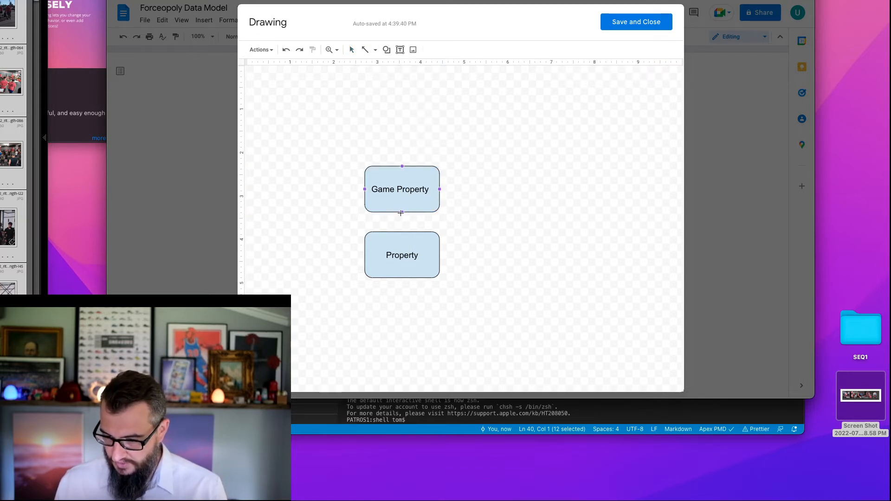
drag(401, 213, 404, 234)
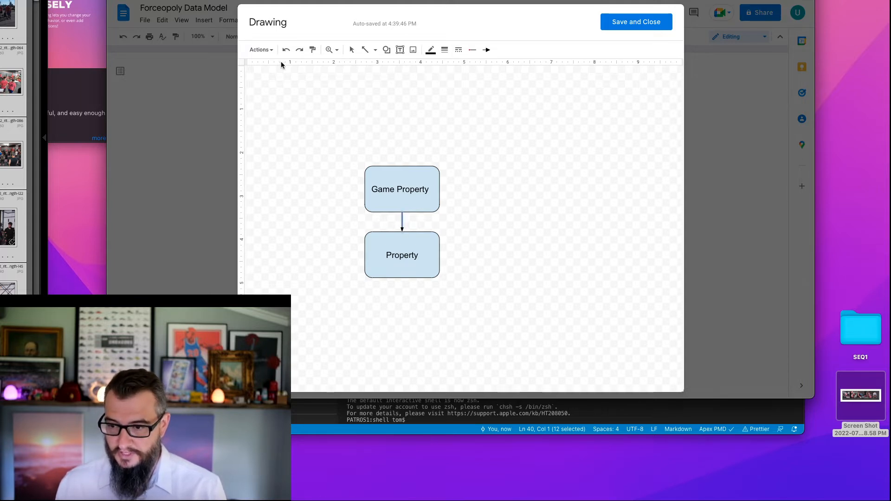
- Place a duplicate of the Game Property box directly above it and shorten the duplicate's label to Game
click(351, 50)
click(385, 179)
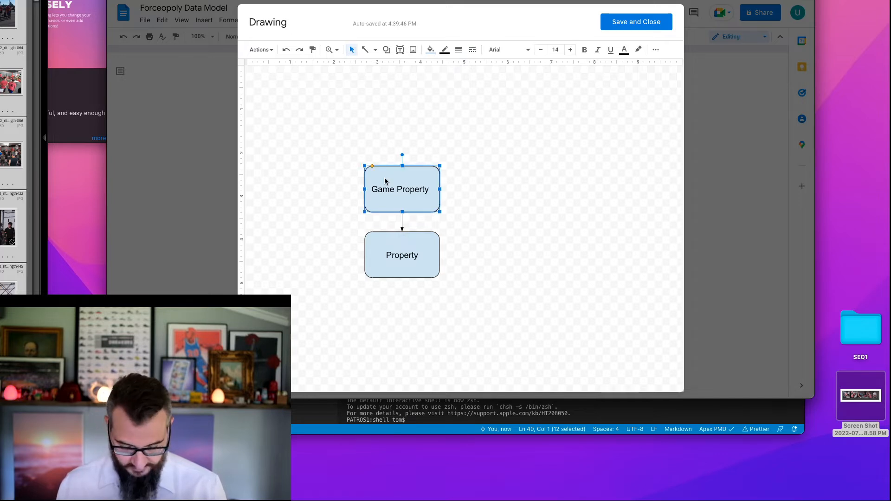
key(ctrl+d)
drag(385, 181, 390, 115)
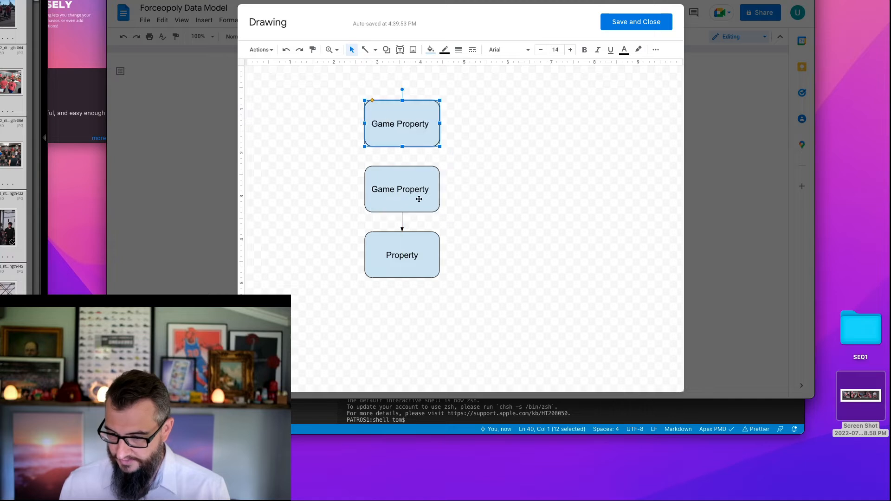
double_click(397, 122)
key(BackSpace)
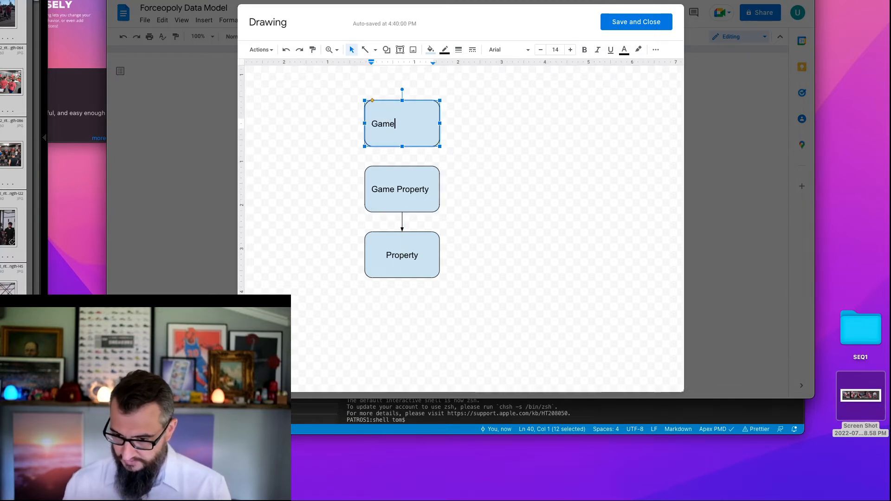
key(Escape)
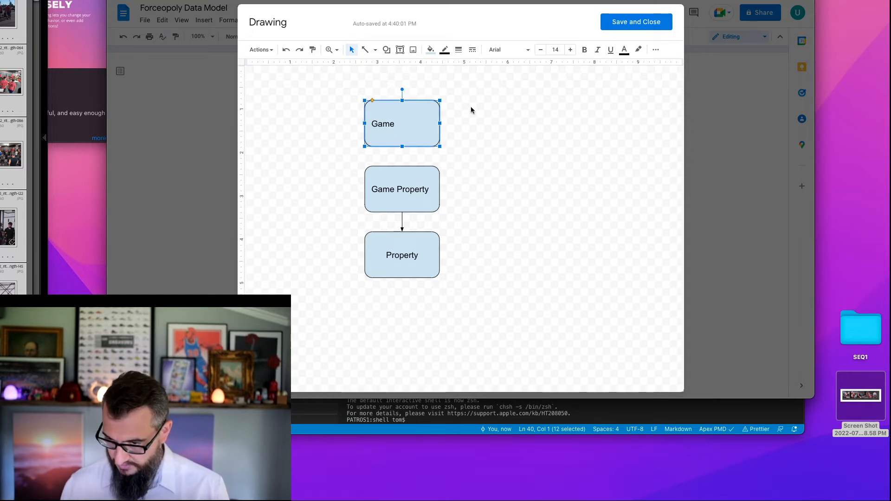
- Center the label of the Game box horizontally
click(655, 50)
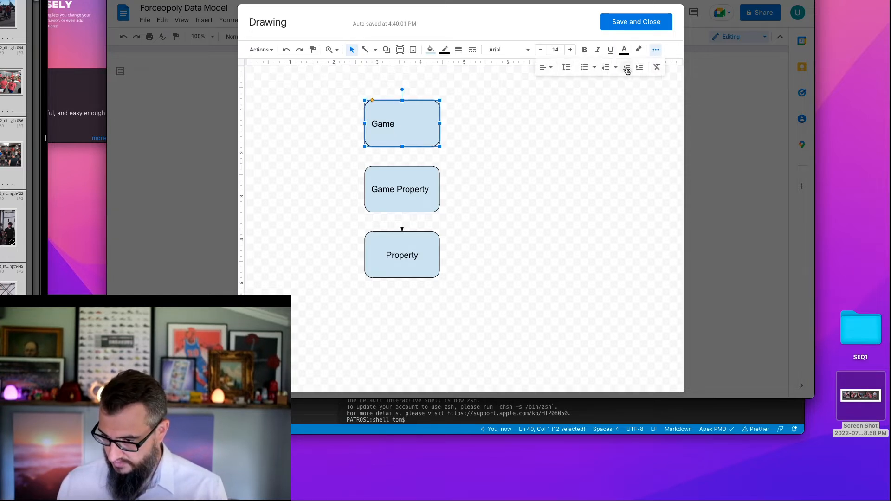
click(546, 68)
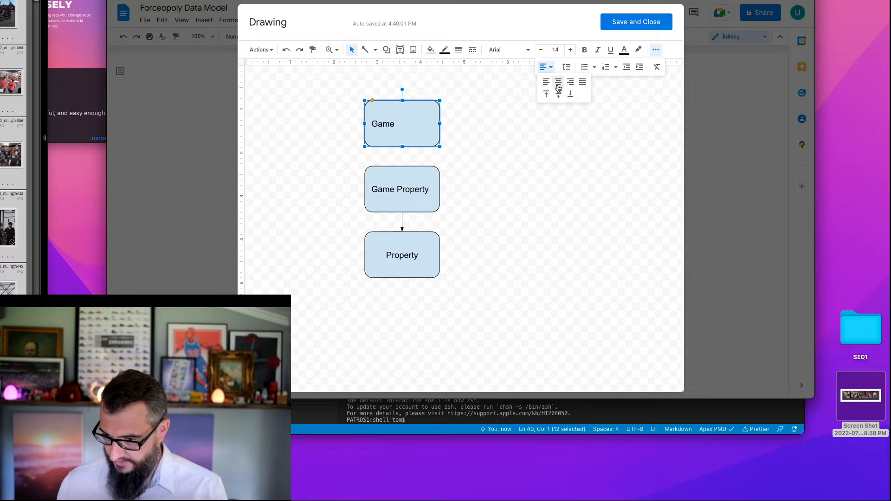
click(558, 88)
click(411, 153)
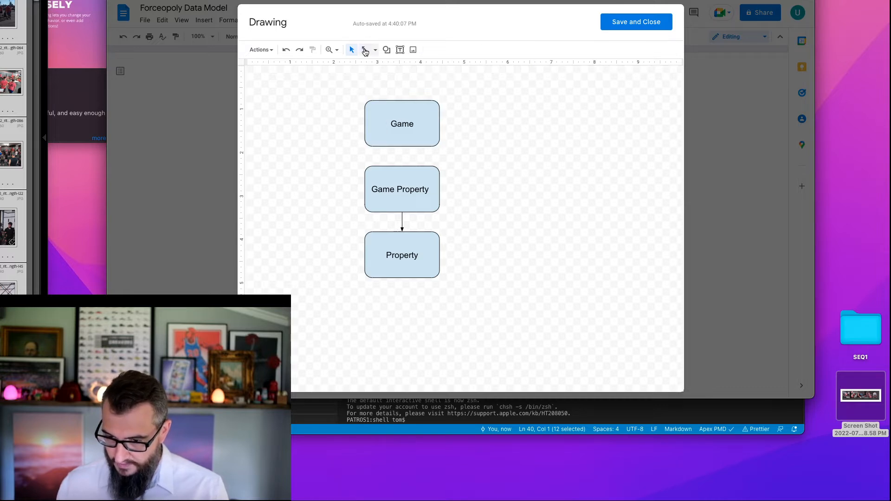
- Draw an arrow from the Game Property box up to the Game box
click(365, 49)
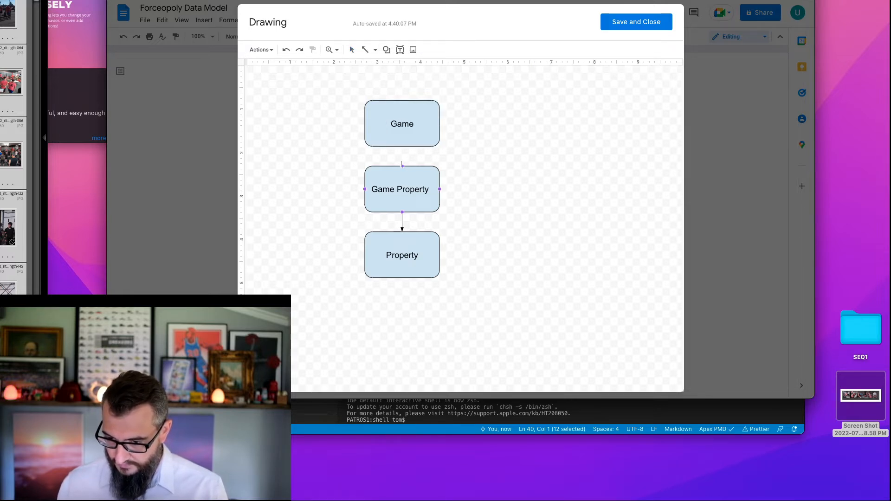
drag(402, 148, 402, 146)
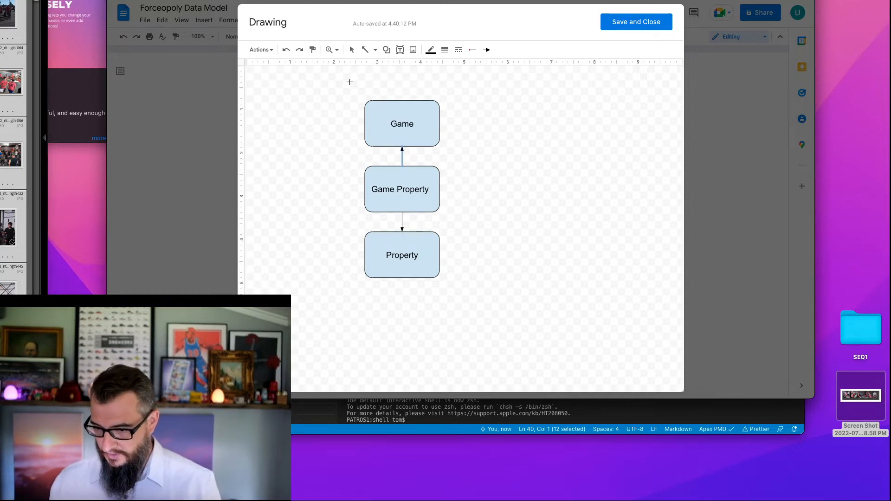
click(352, 52)
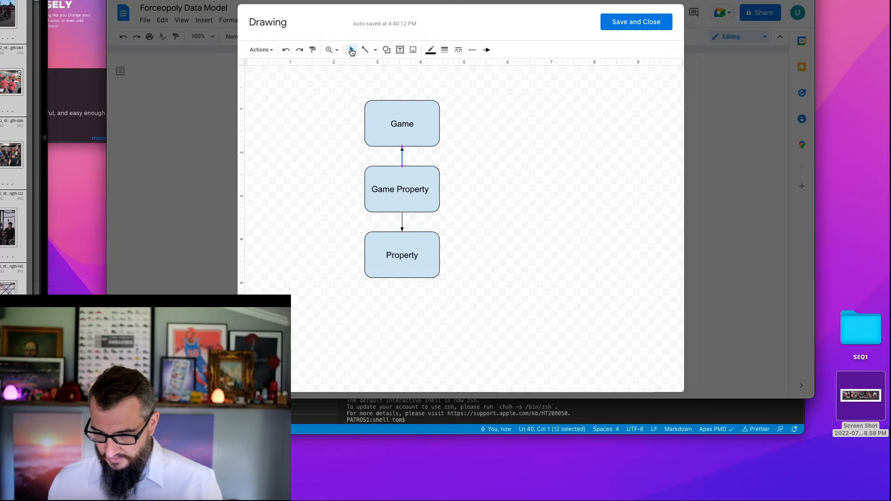
- Duplicate the Game box, place the copy beside it on its right at the same height, and label it Player
click(405, 110)
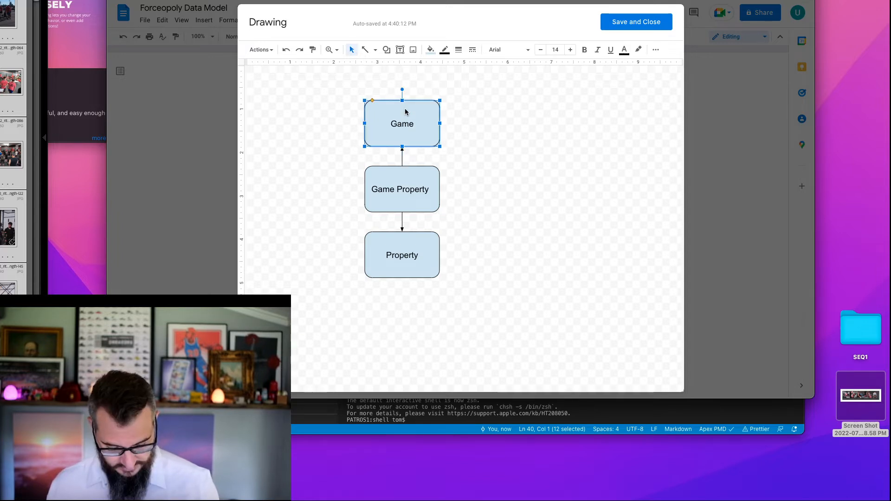
key(ctrl+d)
drag(410, 119, 518, 119)
double_click(512, 122)
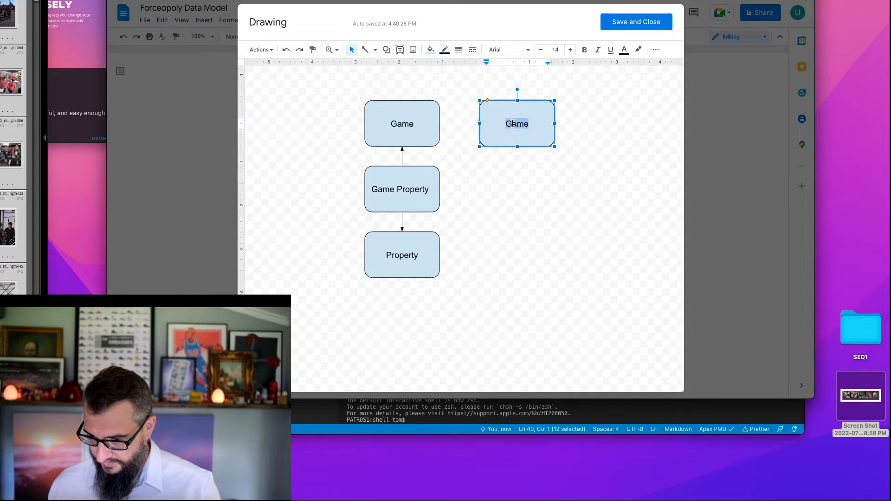
text(Player)
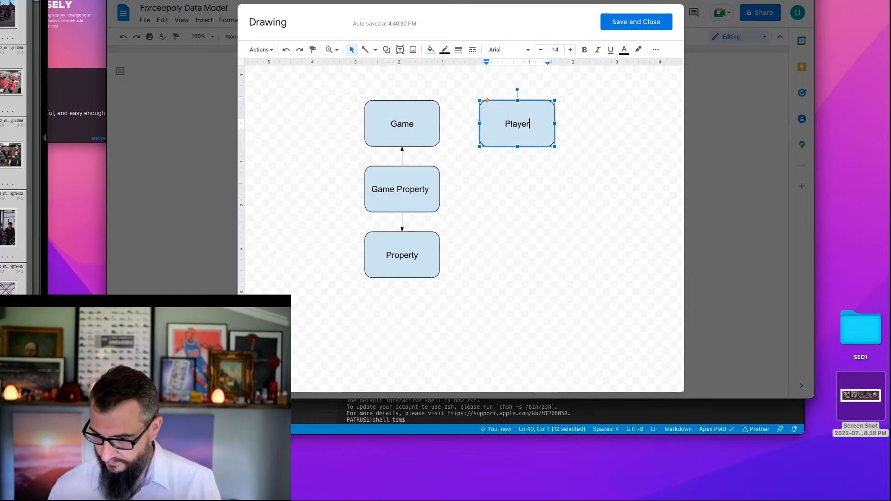
click(573, 153)
drag(521, 130, 502, 132)
click(503, 159)
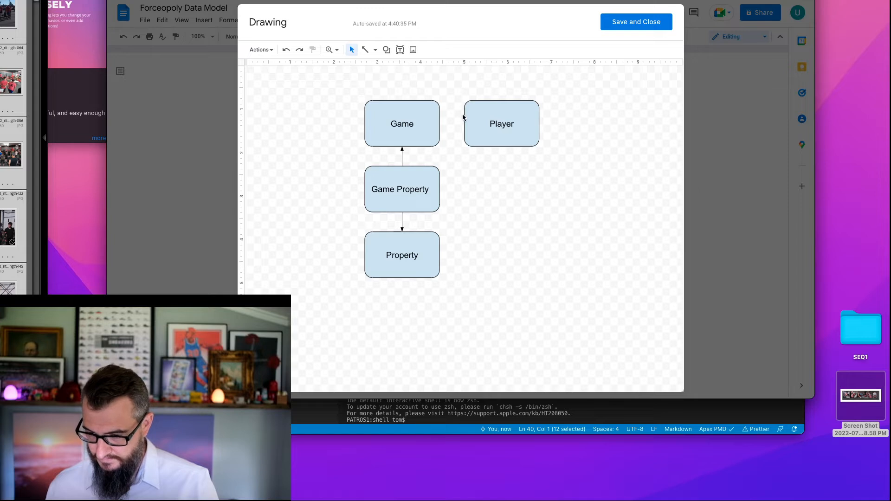
- Draw an arrow from the Player box to the Game box
click(365, 49)
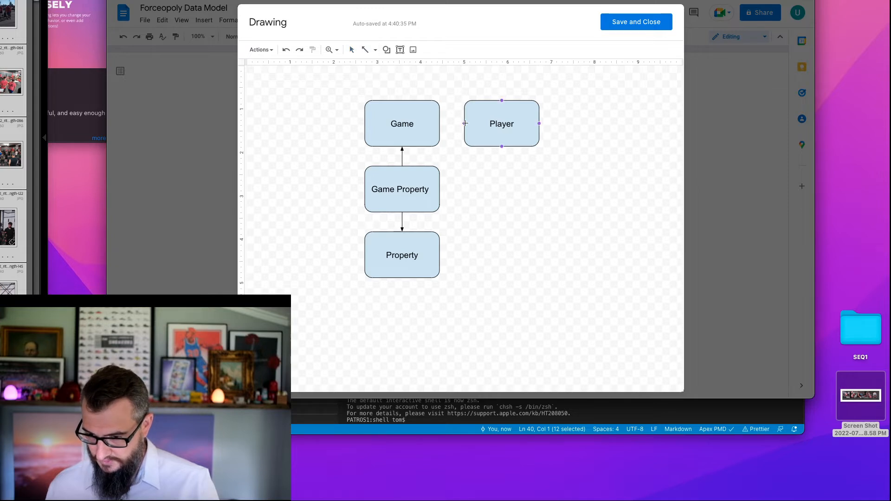
drag(448, 123, 440, 123)
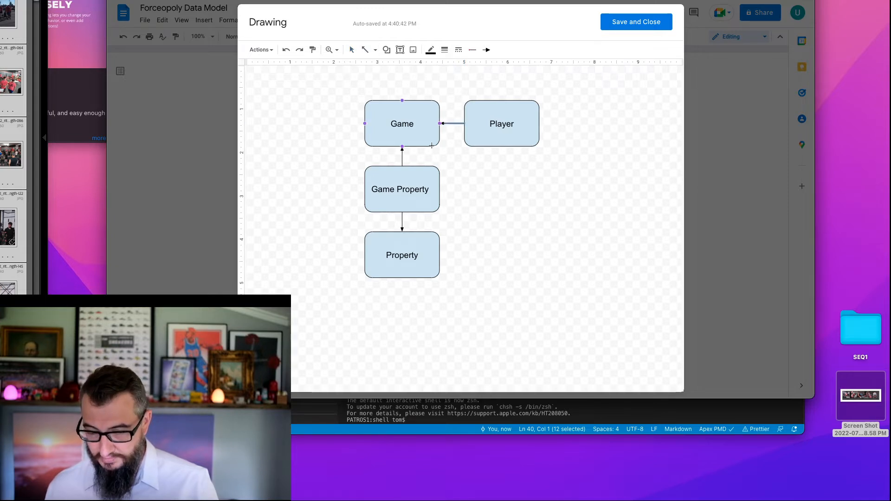
click(365, 50)
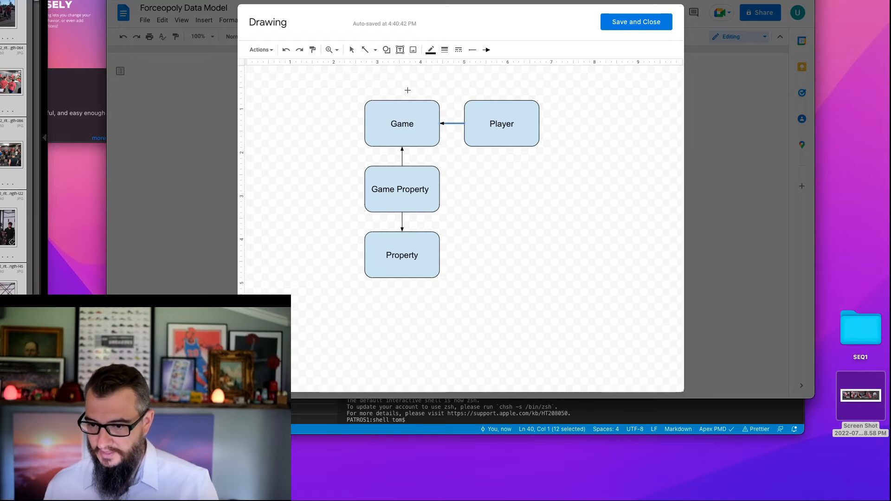
click(351, 50)
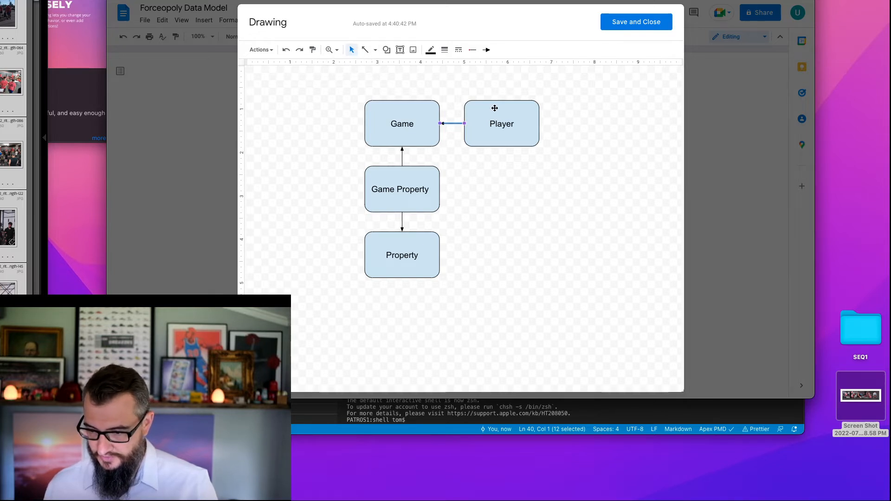
- Duplicate the Player box and place the copy to its right, aligned in the same row
click(495, 108)
key(super+d)
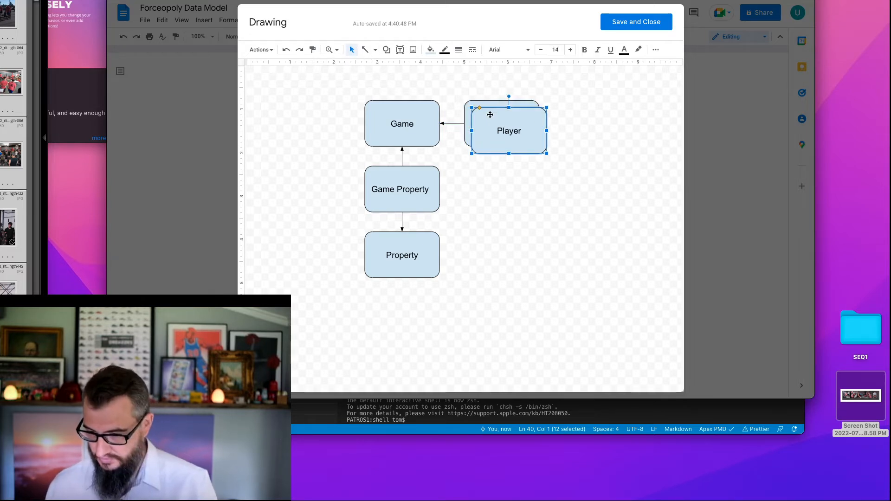
drag(490, 113, 583, 110)
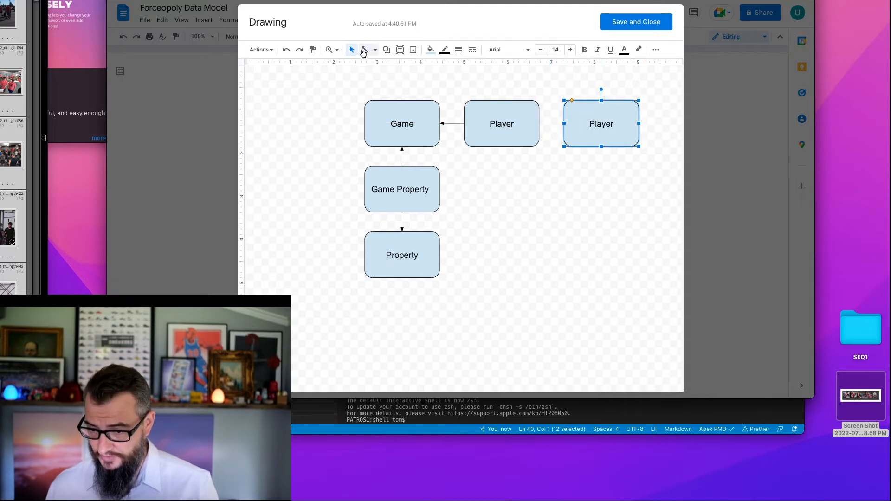
- Draw an arrow from the original Player box to its duplicate, undoing any stray arrow
click(365, 49)
drag(540, 123, 564, 124)
click(599, 125)
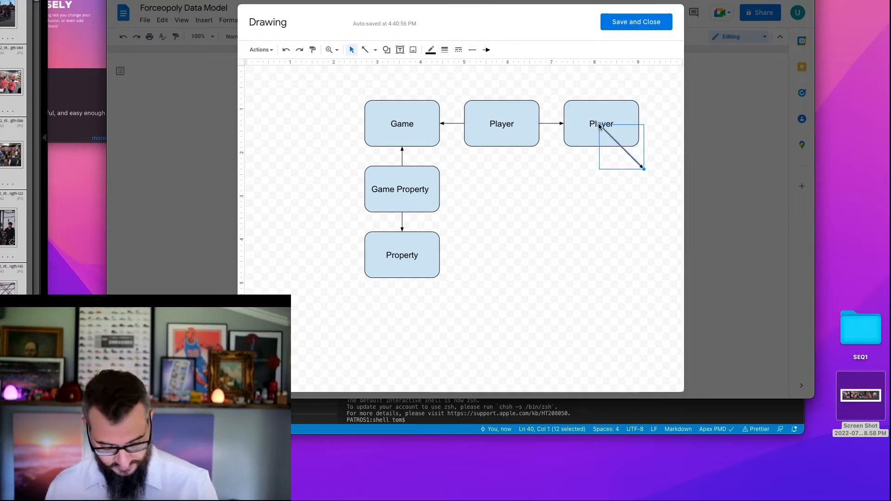
key(super+z)
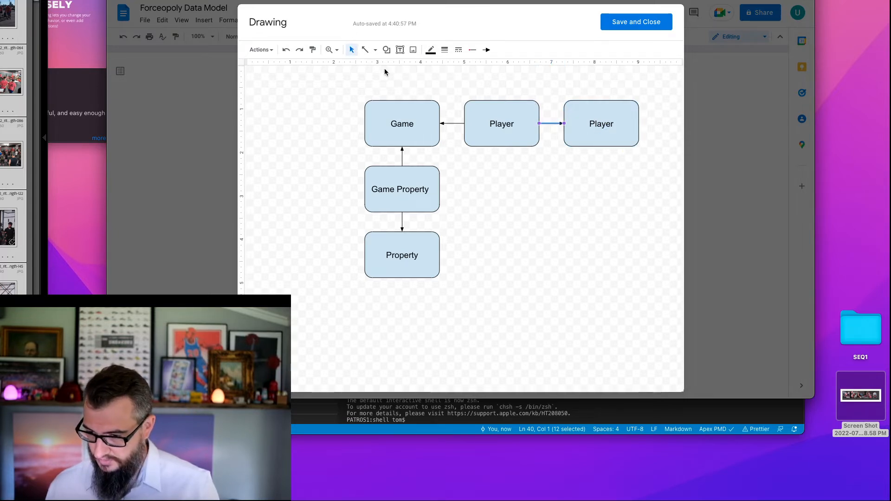
- Change the label of the rightmost duplicated box to User
double_click(597, 123)
text(User)
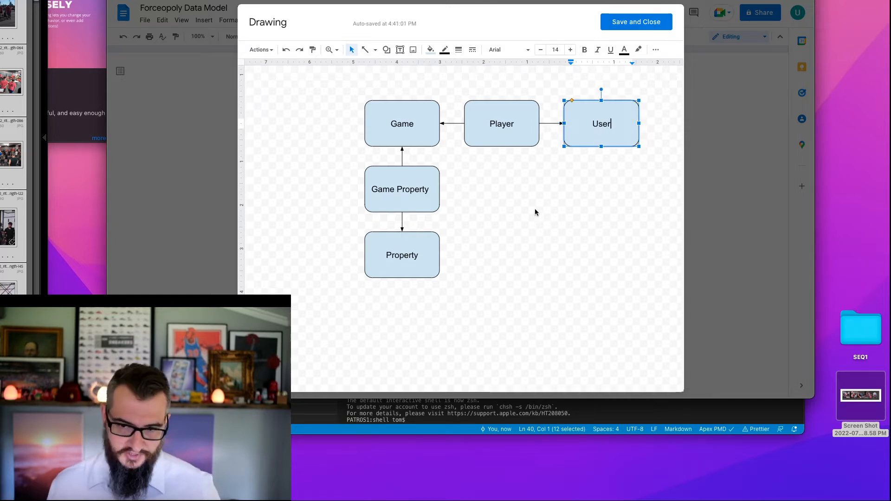
click(511, 188)
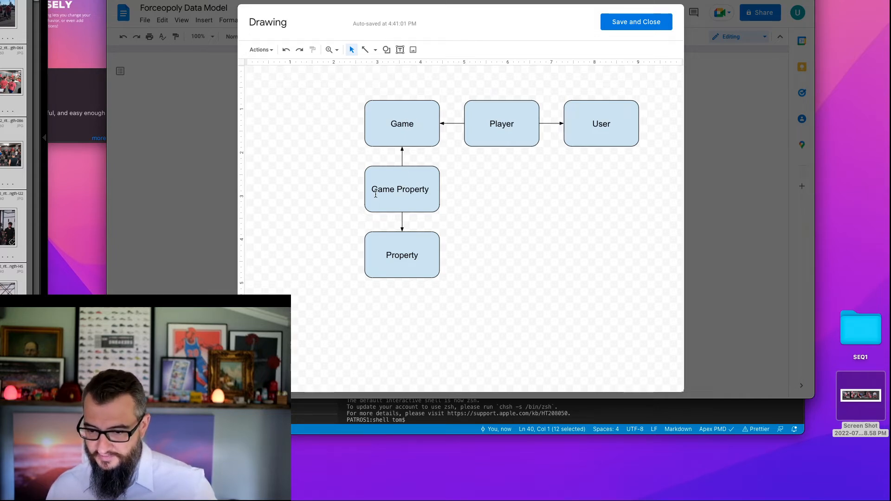
click(388, 116)
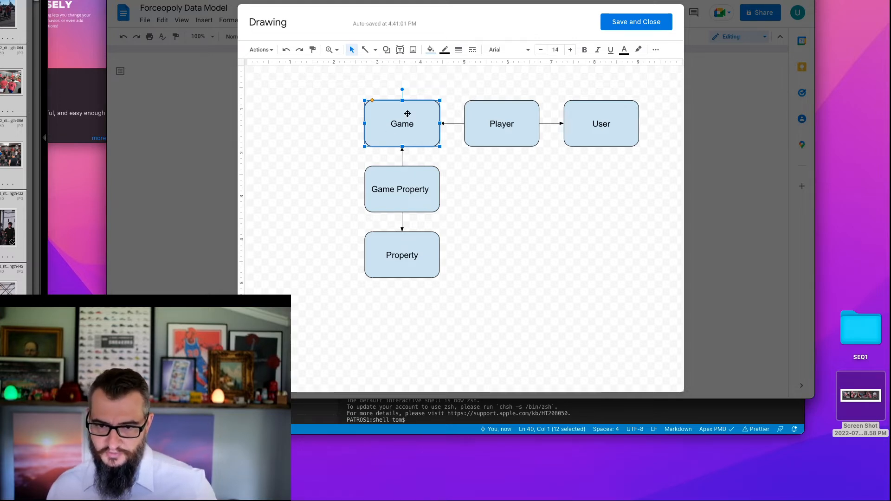
click(396, 180)
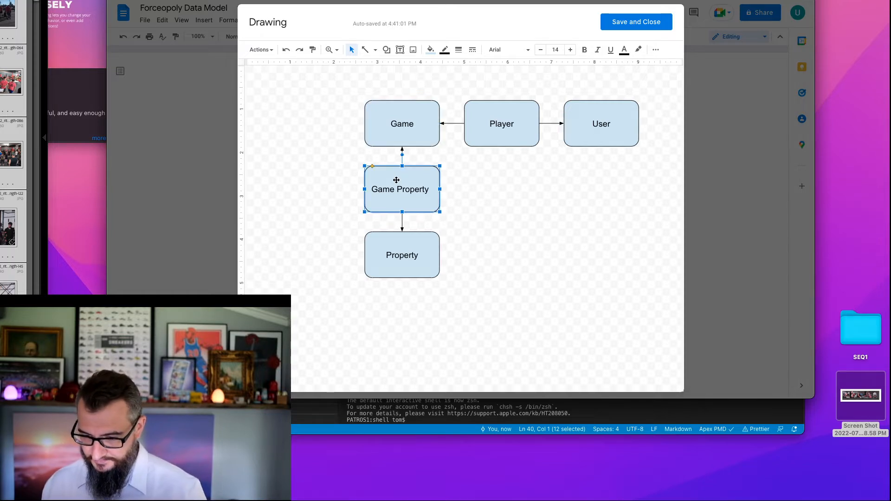
click(326, 111)
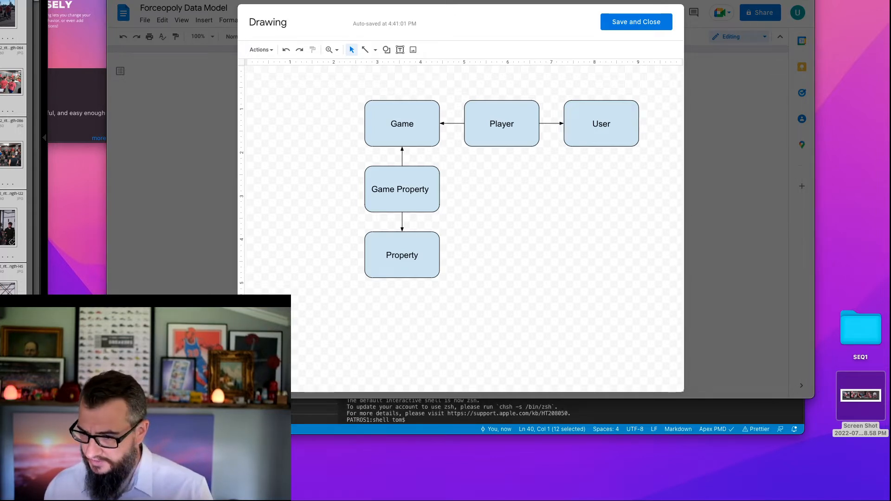
- Switch to Salesforce Setup and display the fields and relationships of the Game Property object
drag(464, 0, 503, 18)
click(336, 1)
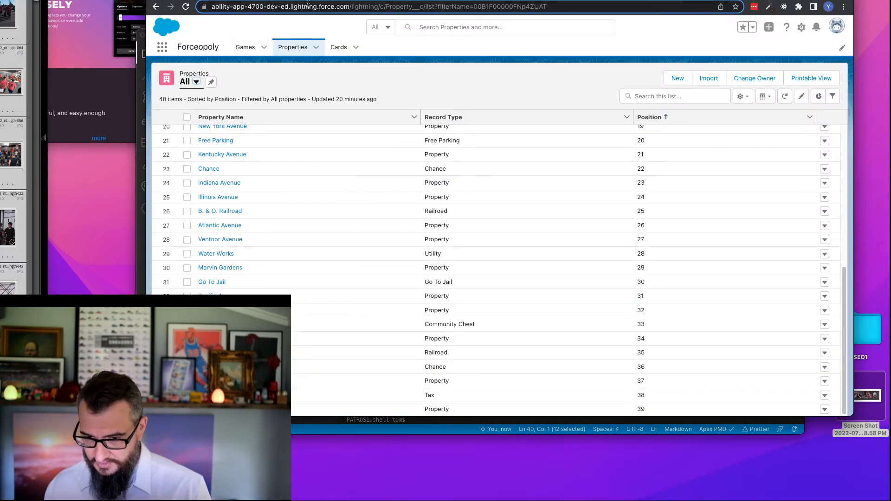
click(802, 27)
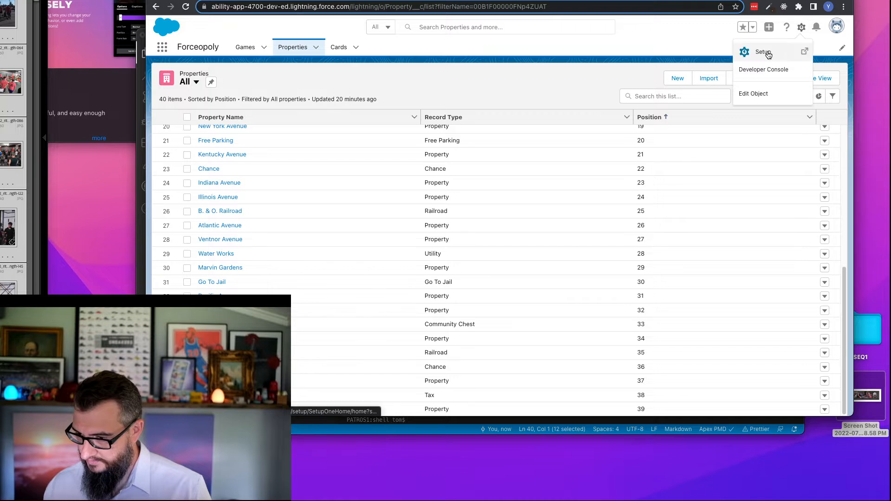
click(764, 54)
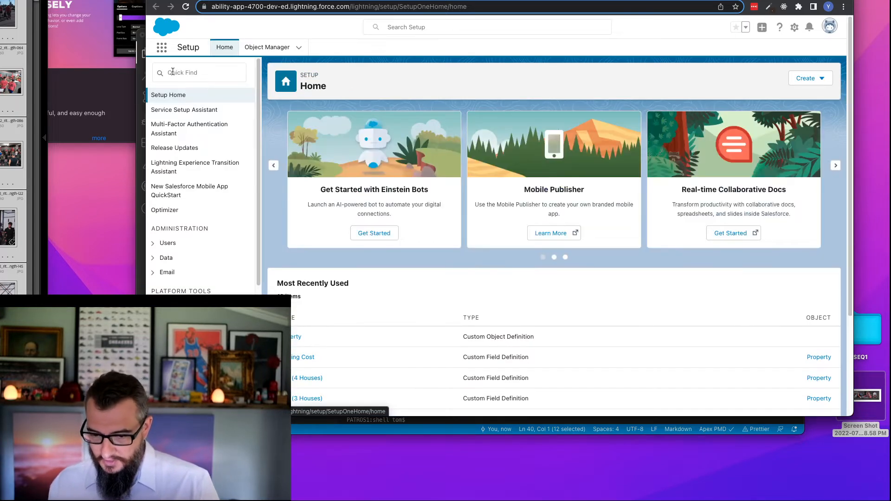
click(298, 49)
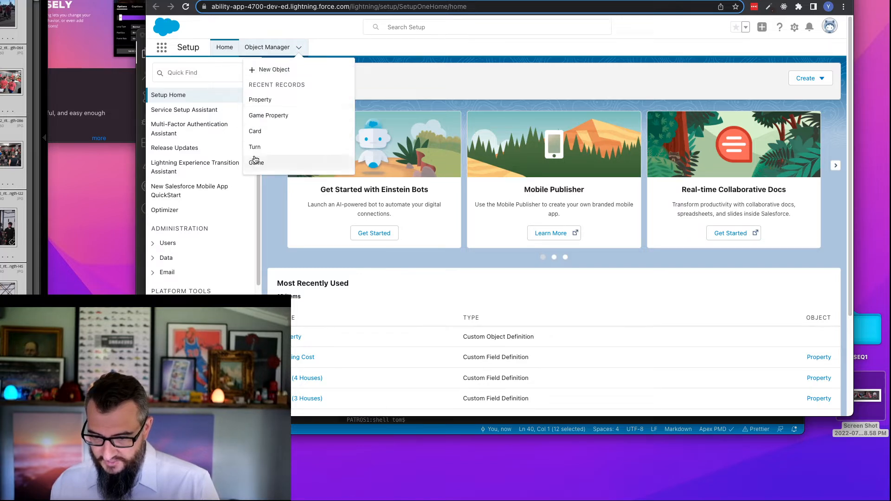
click(267, 119)
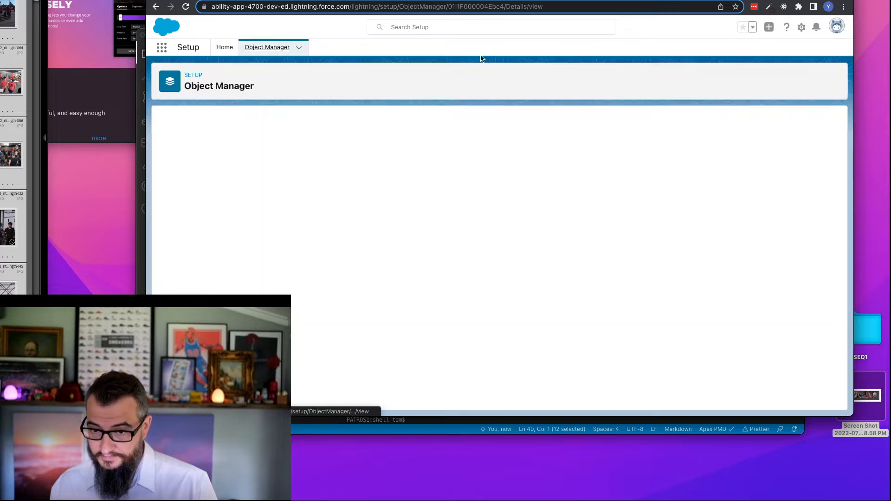
click(200, 139)
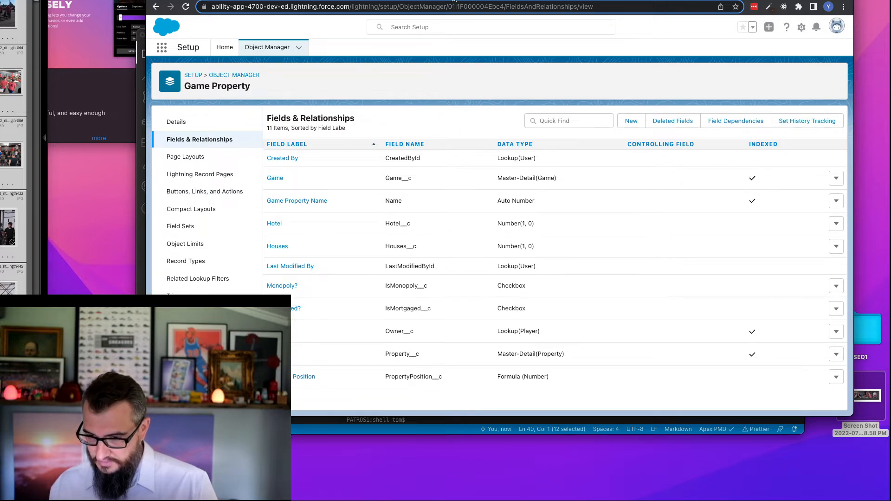
- Switch back to the Google Docs drawing and draw a straight arrow from the Game Property box to the Player box
click(554, 1)
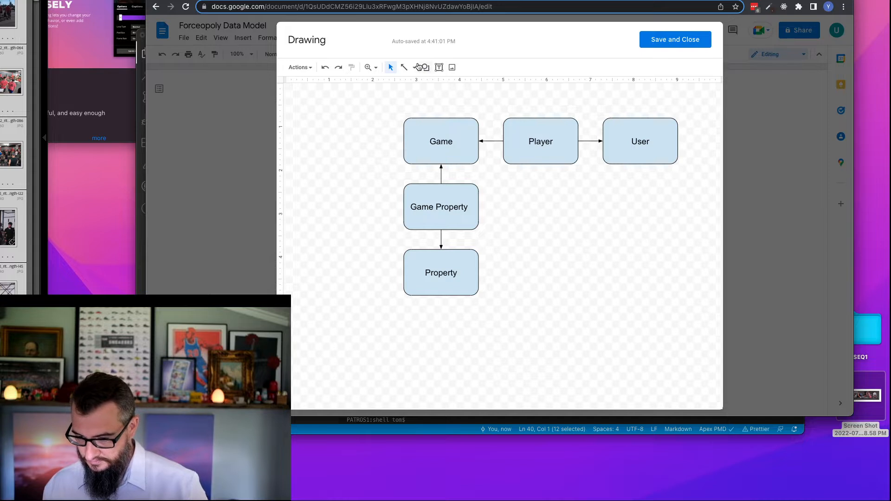
click(403, 67)
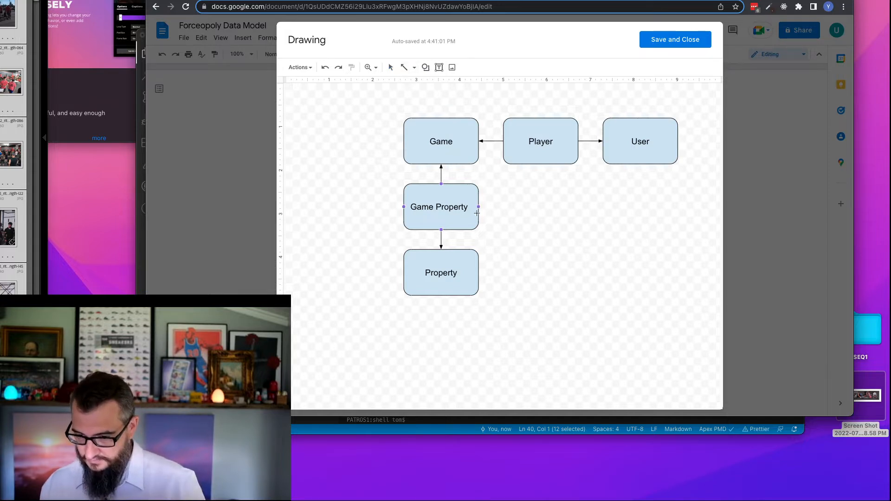
drag(521, 206, 541, 165)
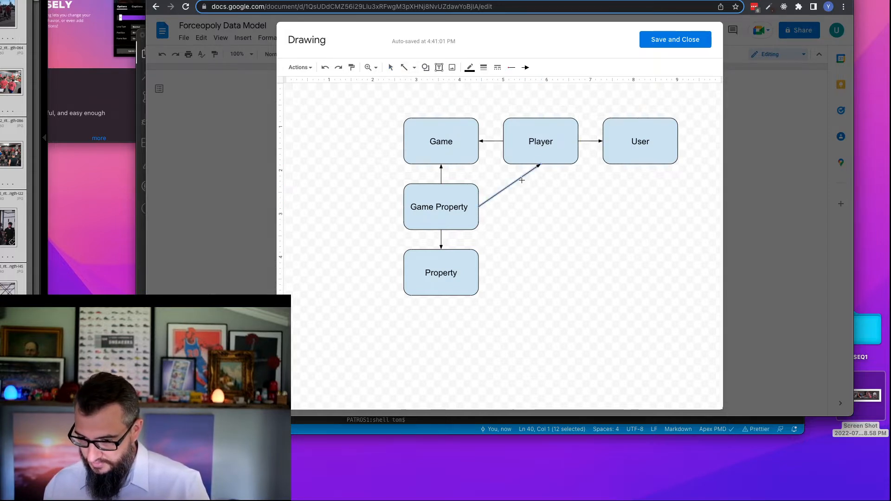
- Replace the straight arrow with an elbow connector from Game Property to the underside of Player, with a filled arrowhead at the Player end
click(413, 68)
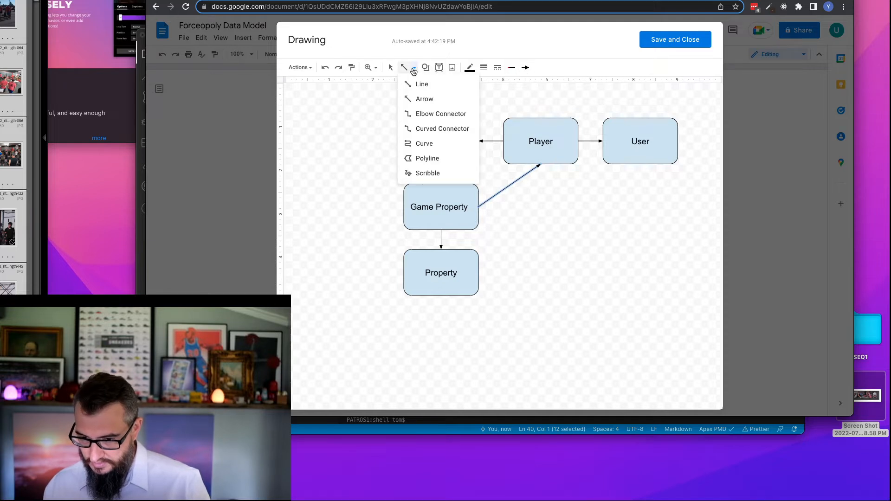
click(423, 113)
key(BackSpace)
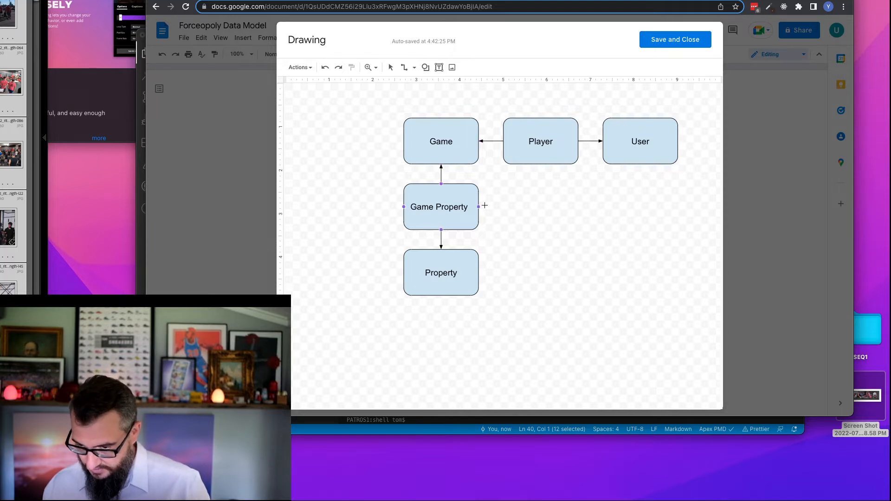
mouse_move(479, 206)
mouse_down()
mouse_move(559, 189)
mouse_move(541, 165)
mouse_up()
click(526, 67)
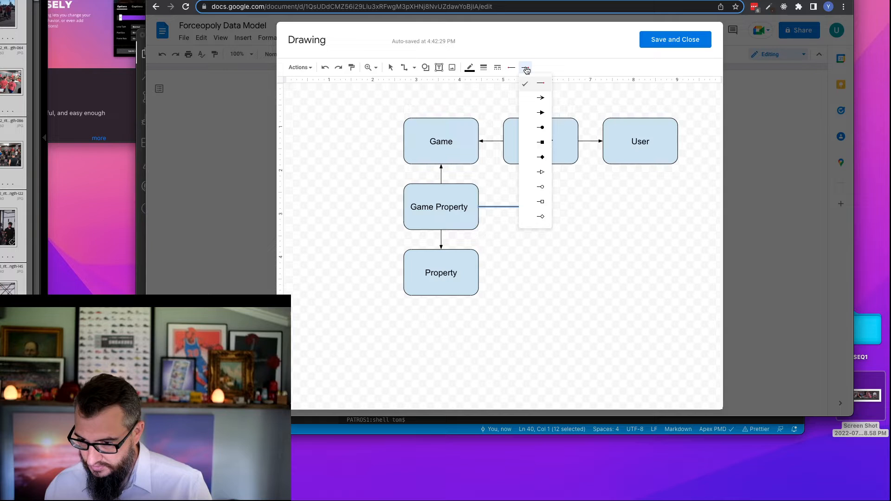
click(541, 113)
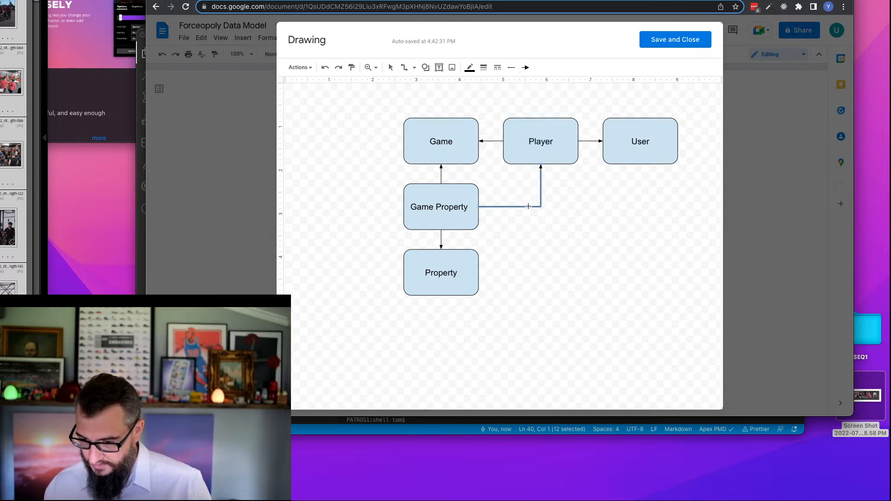
click(391, 68)
click(500, 206)
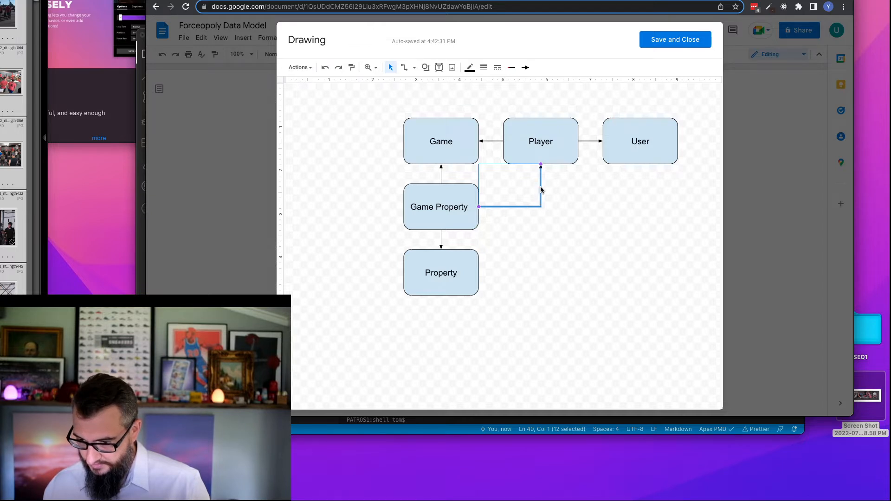
click(526, 185)
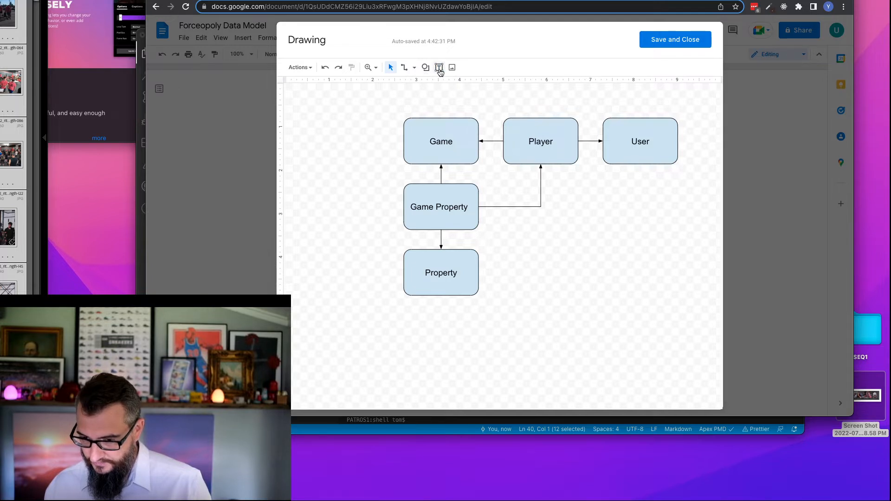
- Add an "Owner" text box above the elbow connector's horizontal segment and set its font size to 10
click(439, 67)
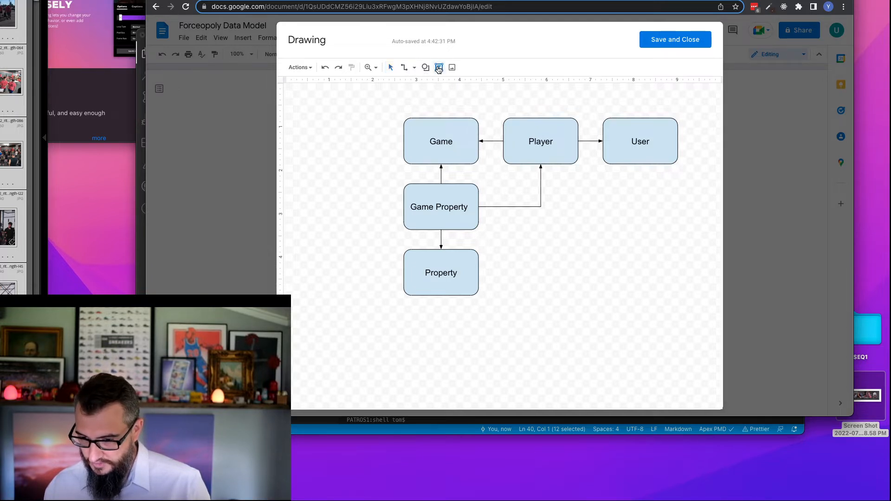
drag(504, 184, 537, 203)
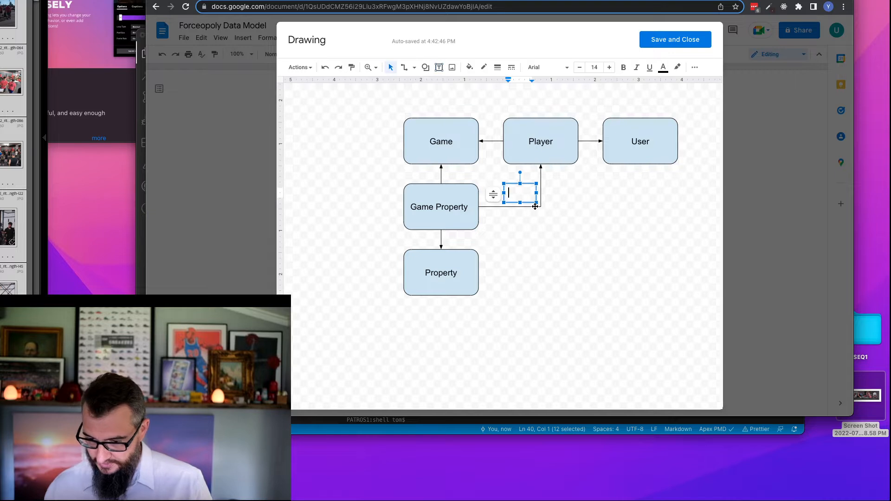
text(Owner)
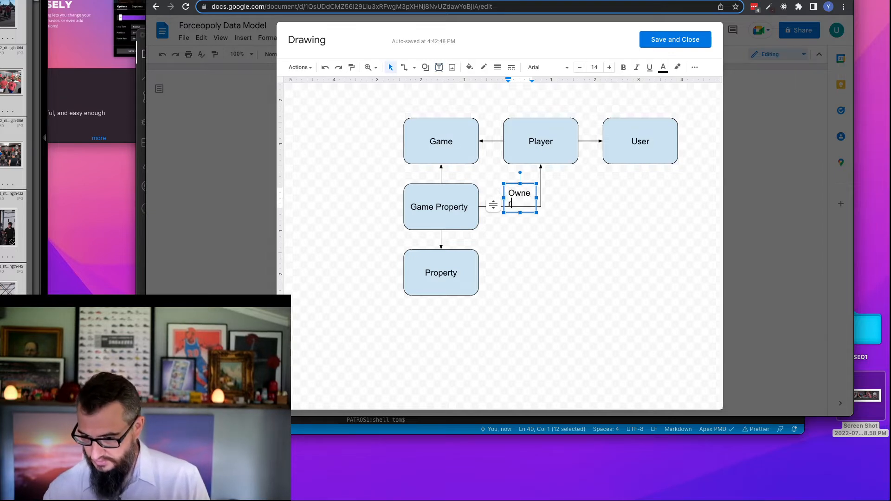
key(ctrl+a)
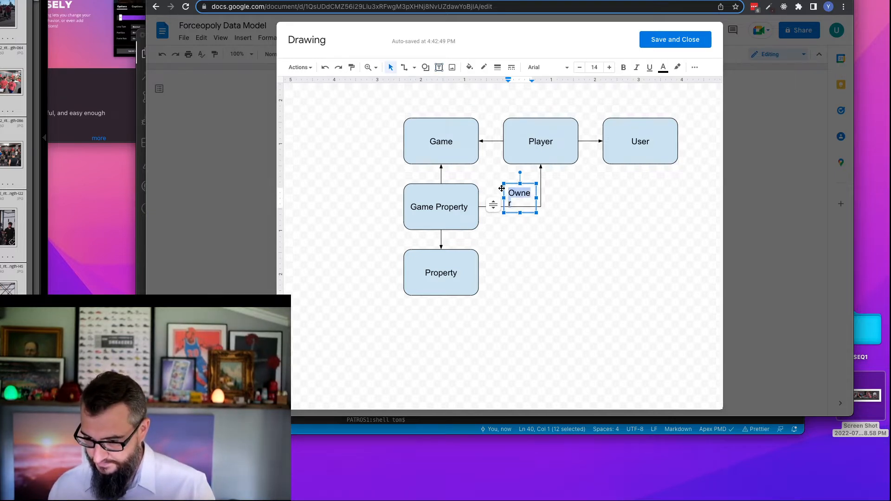
click(586, 68)
text(10)
key(Return)
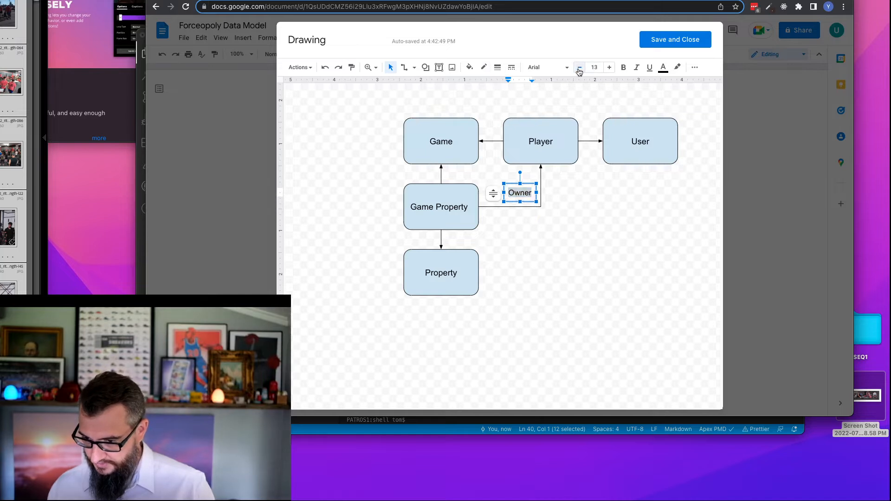
click(572, 223)
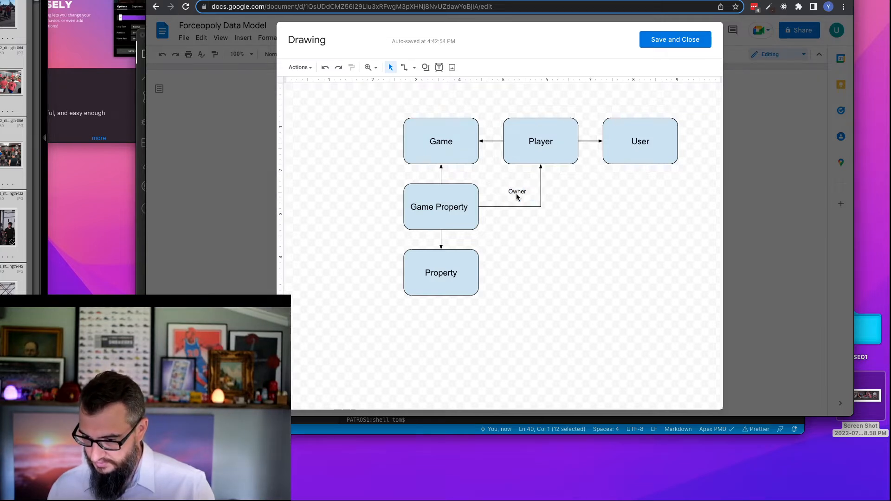
- Move the Owner label slightly down toward the connector line and centre-align its text
click(522, 191)
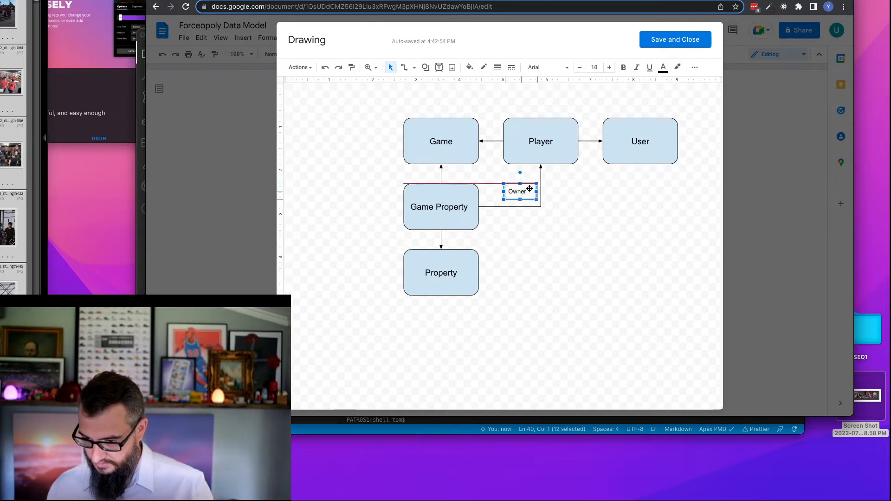
drag(526, 185, 526, 190)
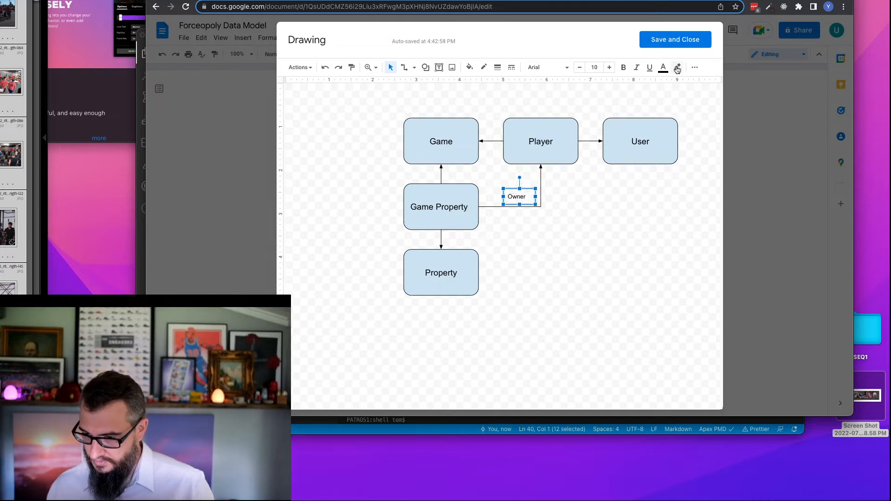
click(695, 67)
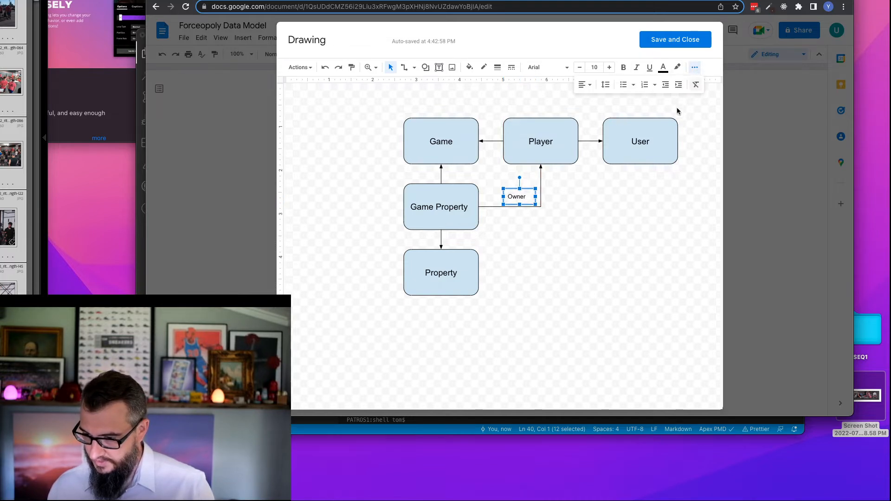
click(584, 85)
click(598, 100)
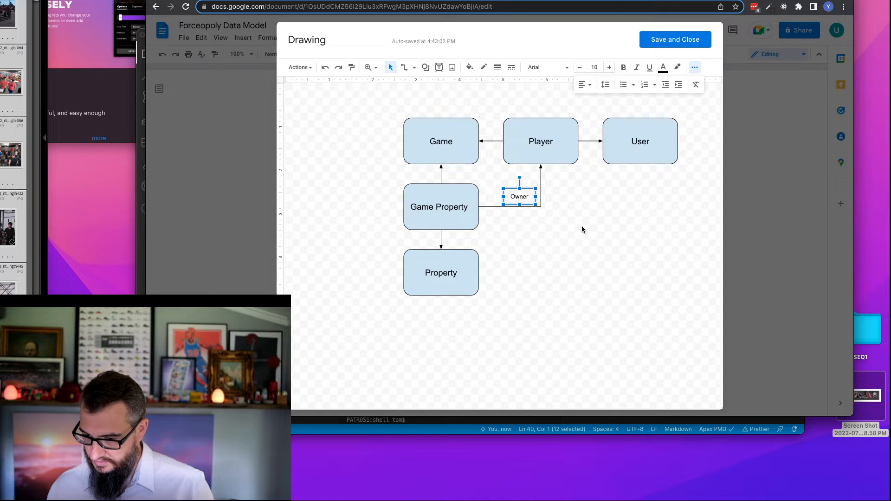
click(581, 225)
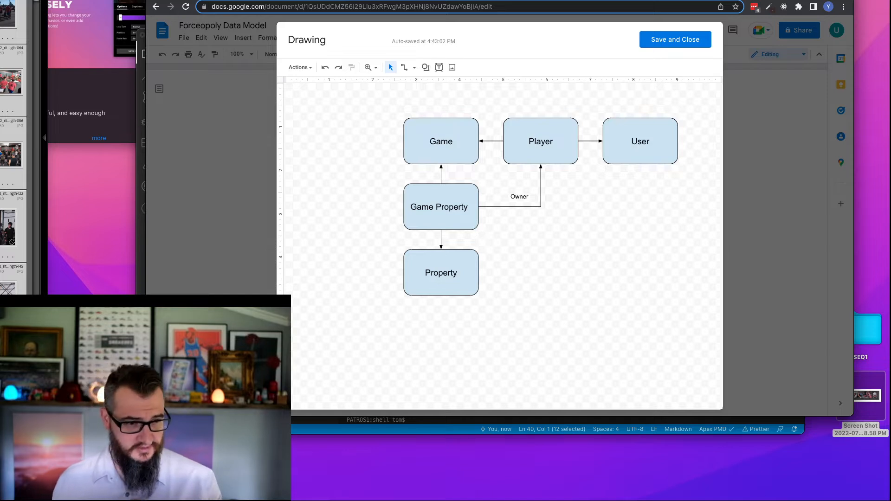
- Switch to Salesforce Setup and examine the Turn object's fields and relationships, highlighting the Game Property lookup's data type
click(325, 0)
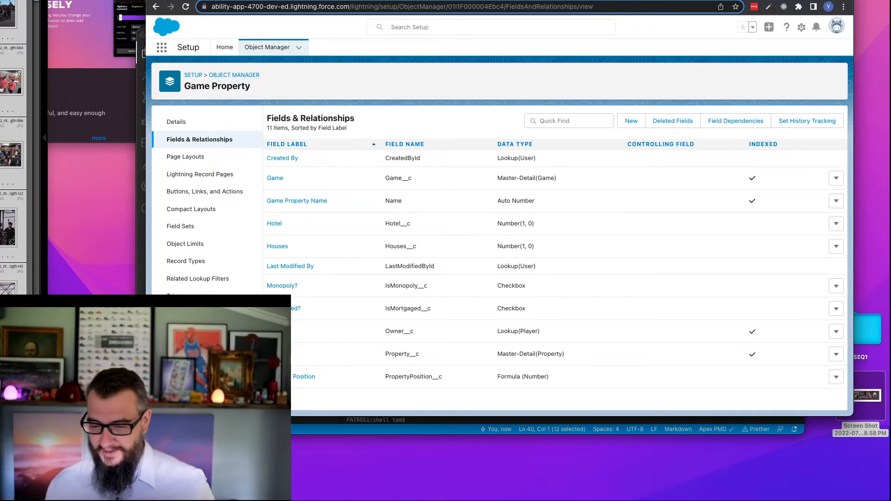
click(300, 48)
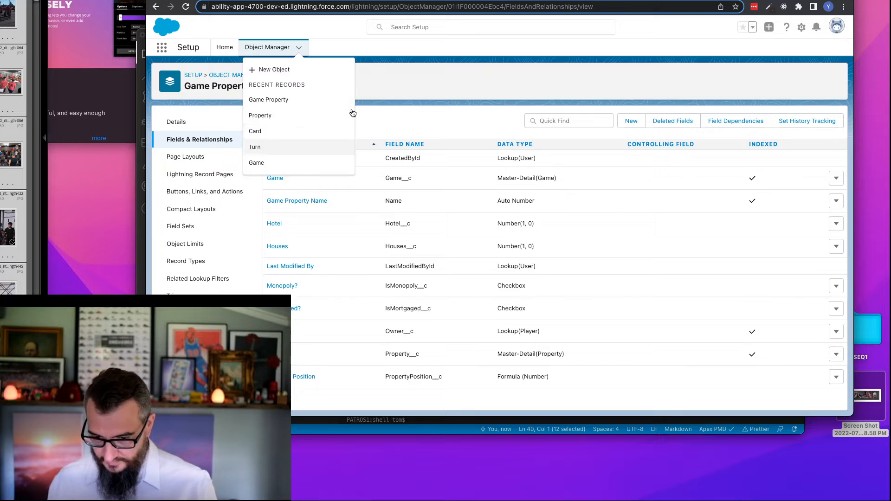
key(Return)
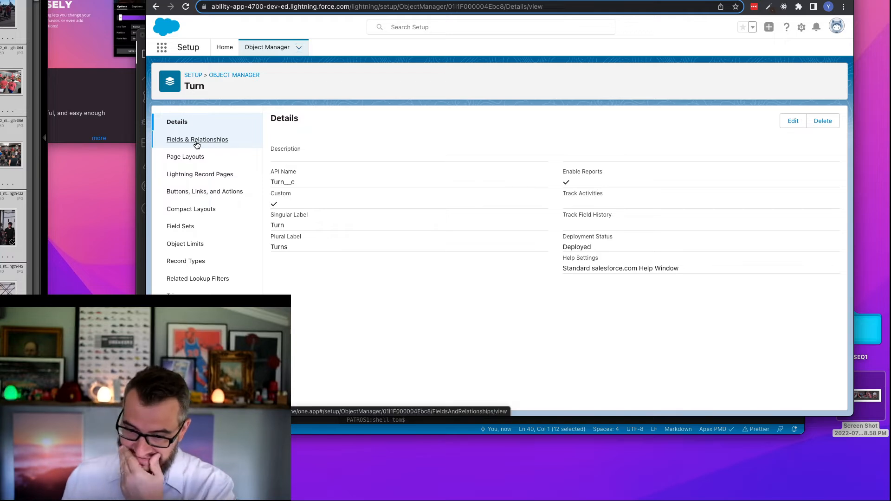
click(197, 141)
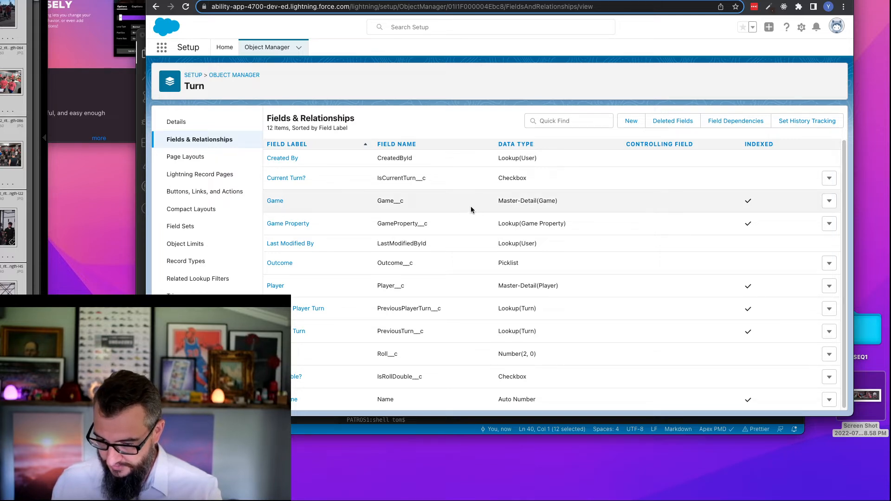
scroll(474, 211, down, 1)
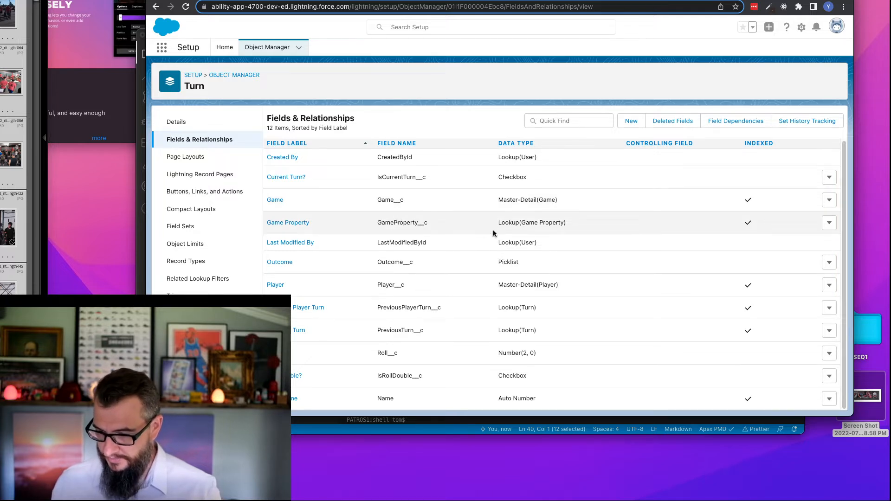
drag(497, 223, 582, 225)
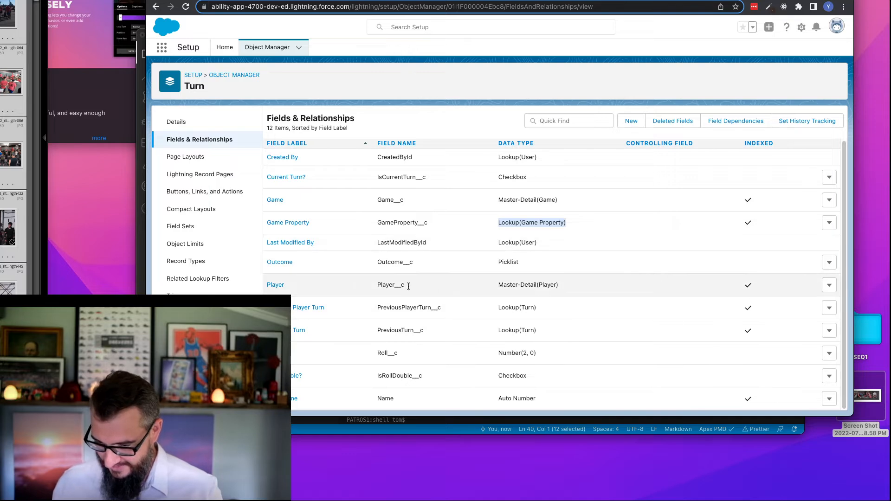
- Switch back to the Google Docs drawing, duplicate the Game box, place the copy below Player and relabel it "Turn"
click(587, 1)
click(441, 148)
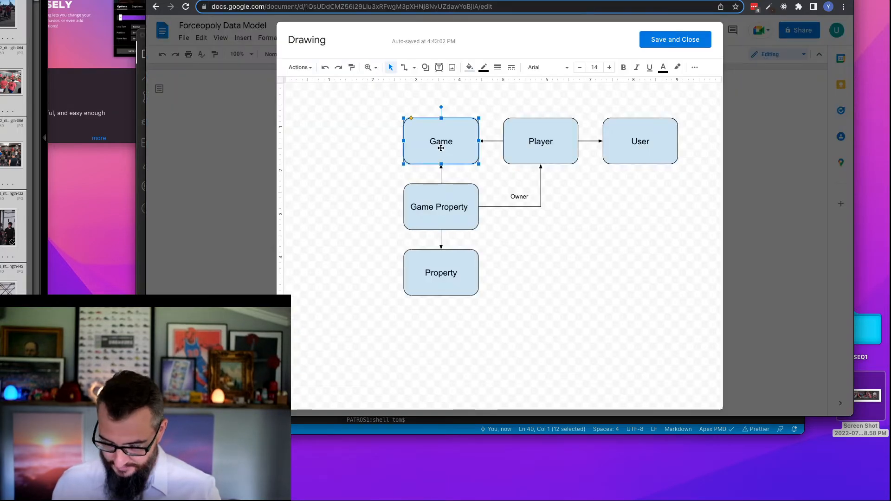
key(super+d)
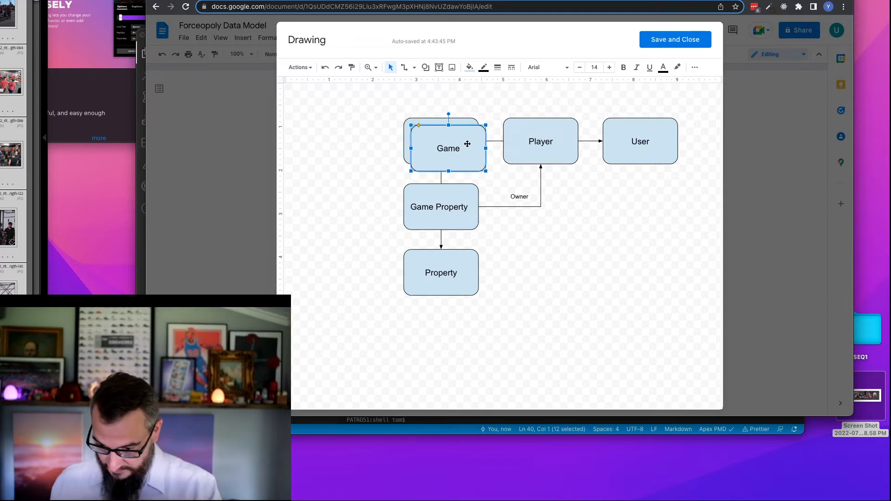
drag(466, 143, 602, 250)
double_click(585, 256)
text(T)
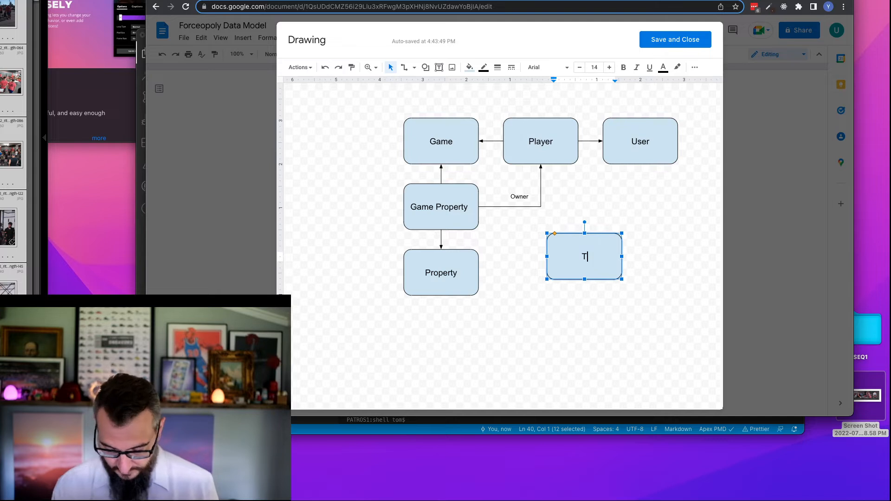
text(urn)
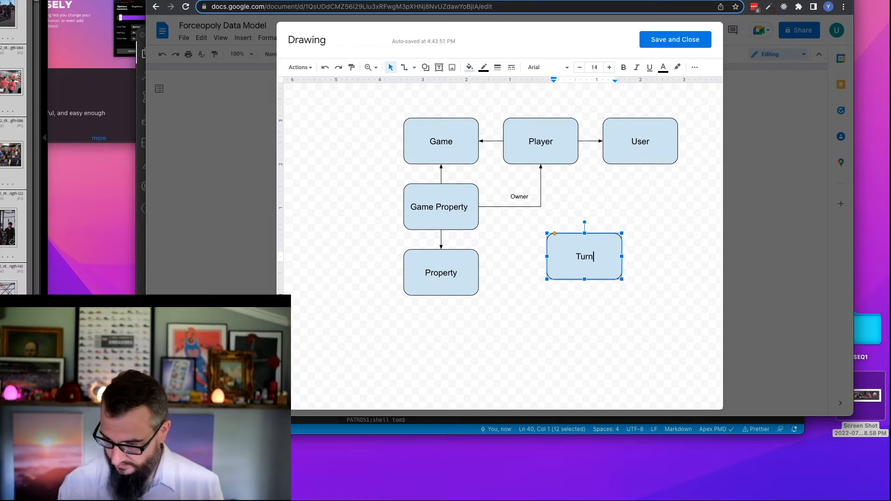
click(633, 240)
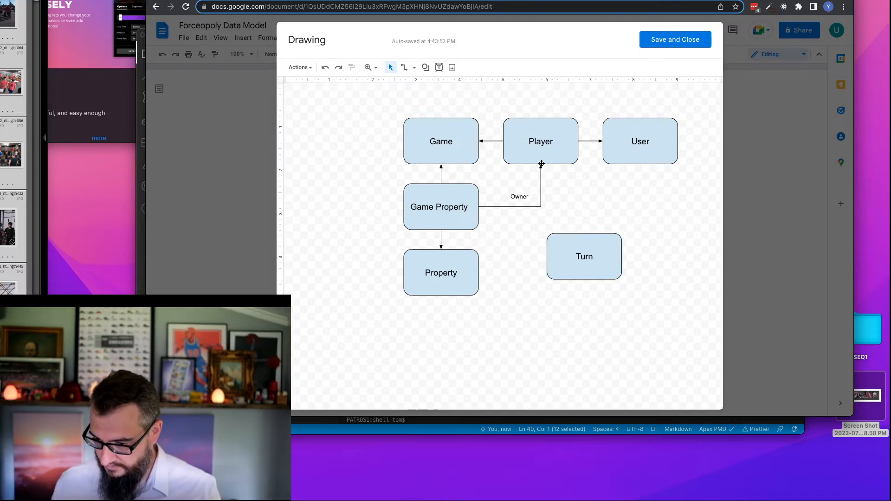
- Draw an elbow connector between the Turn box and the underside of the Player box
click(404, 67)
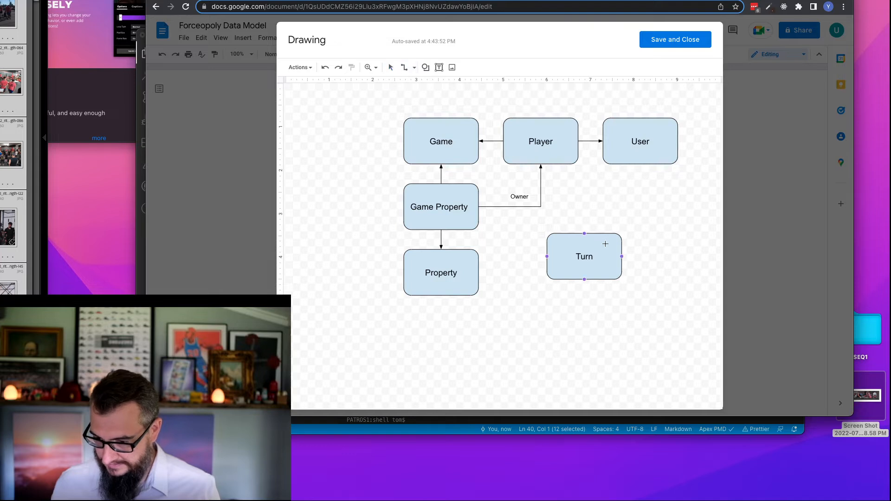
drag(541, 168, 541, 167)
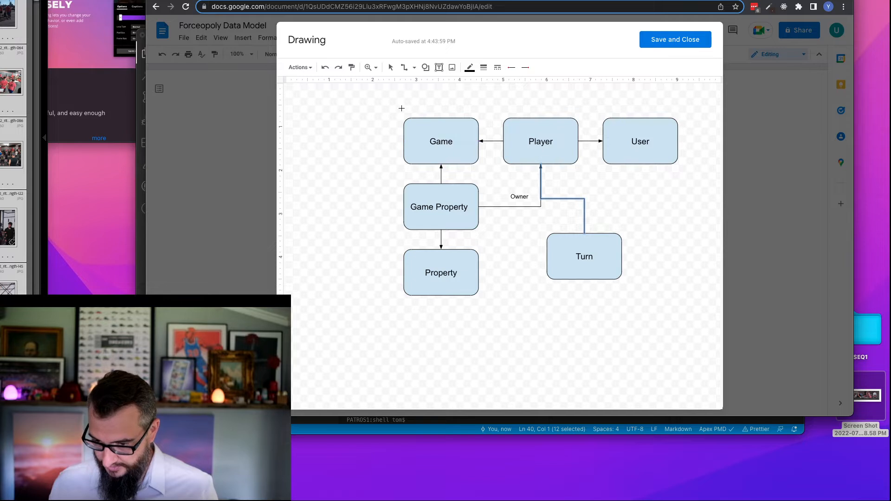
click(390, 67)
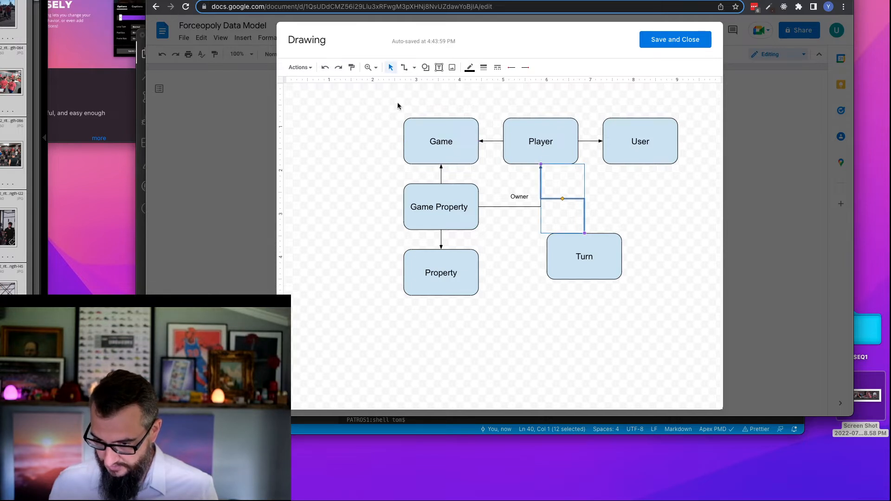
- Move the whole diagram down to free space above it, and place the Turn box above Game
drag(397, 106, 663, 324)
drag(468, 143, 478, 228)
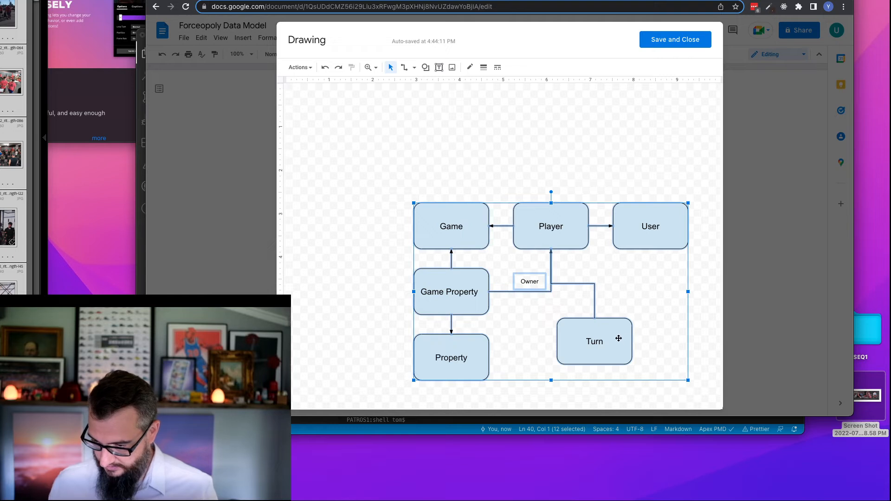
drag(616, 336, 491, 129)
- Reroute the Turn–Player connector from Turn's right side to the top of Player, and align the Turn box directly above Game
drag(548, 260, 551, 203)
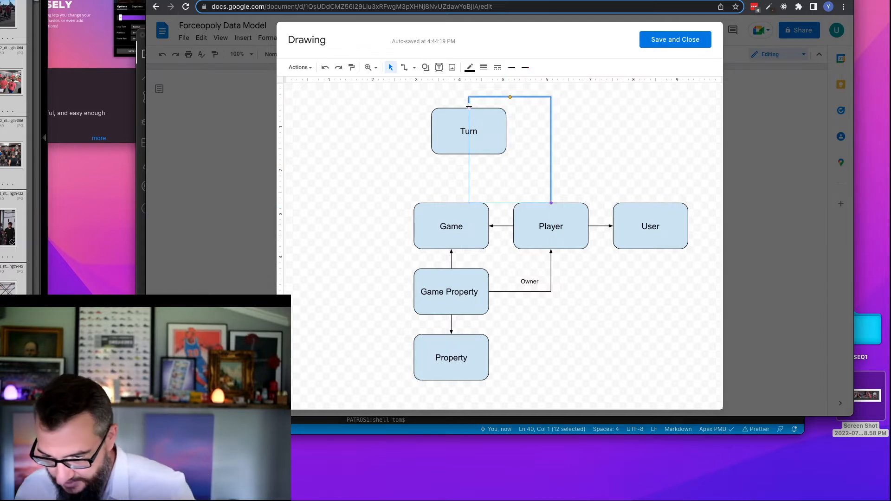
drag(511, 120, 456, 144)
click(392, 129)
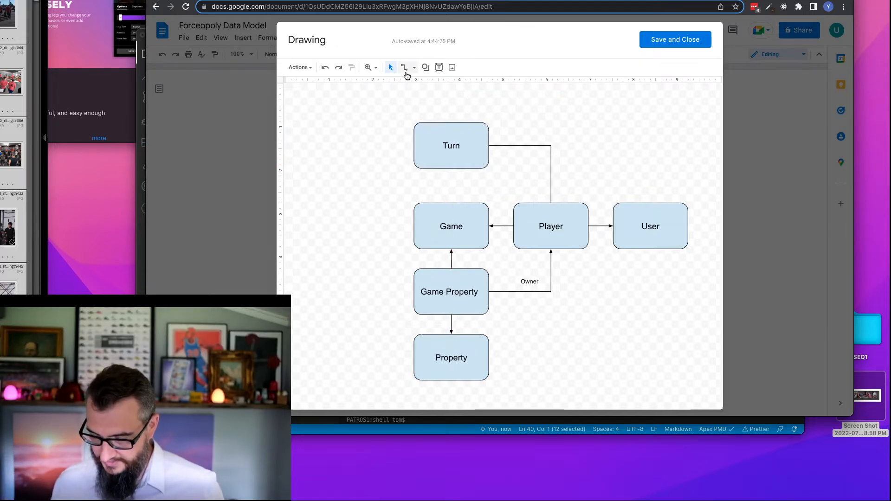
- Connect the underside of Turn to the top of Game, with a filled arrowhead at the Game end
click(405, 69)
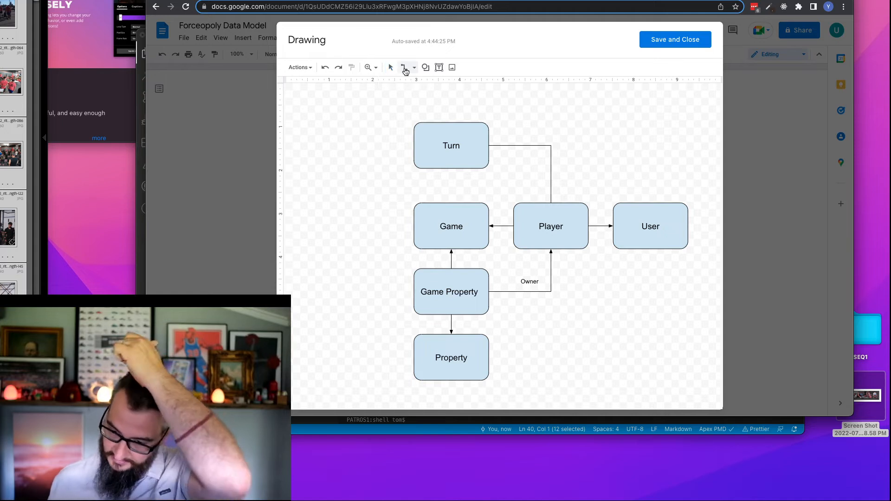
drag(451, 169, 452, 203)
click(525, 67)
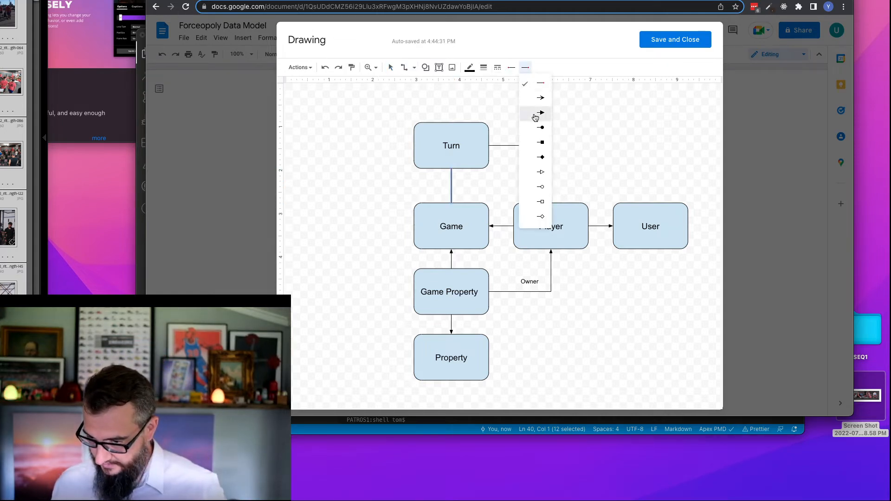
click(536, 114)
click(391, 67)
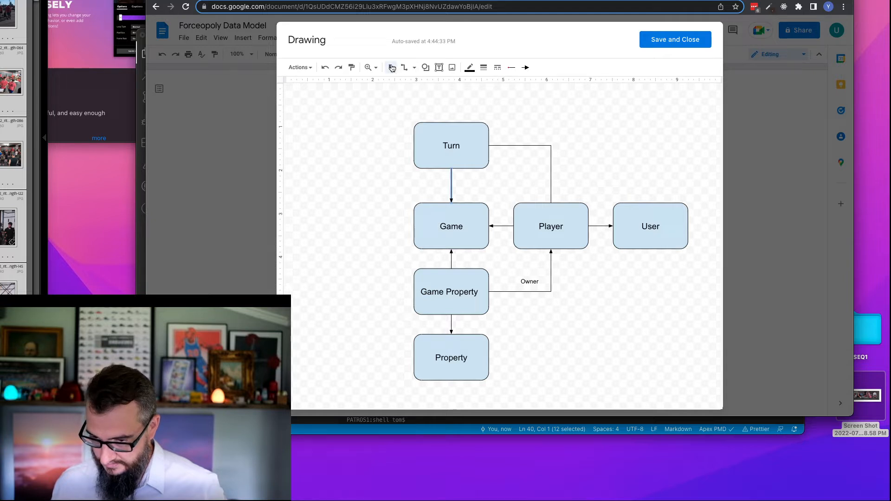
- Add a filled arrowhead to the Player end of the connector from Turn to Player
click(550, 152)
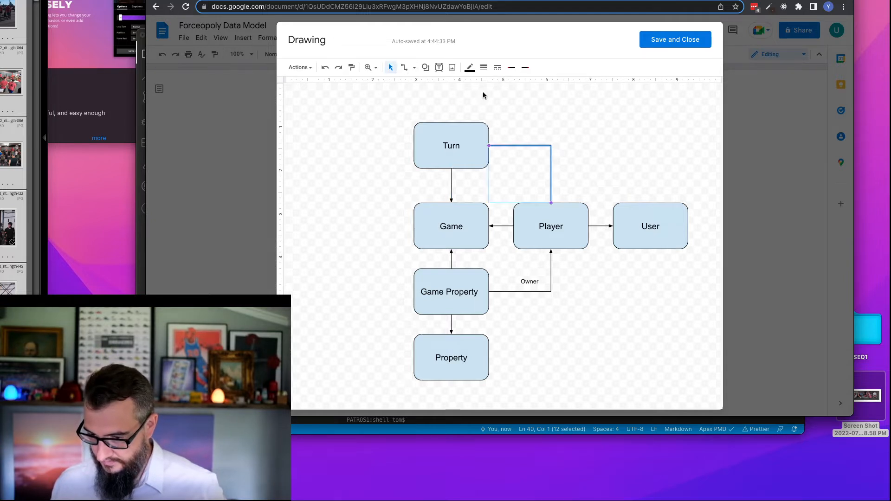
click(526, 67)
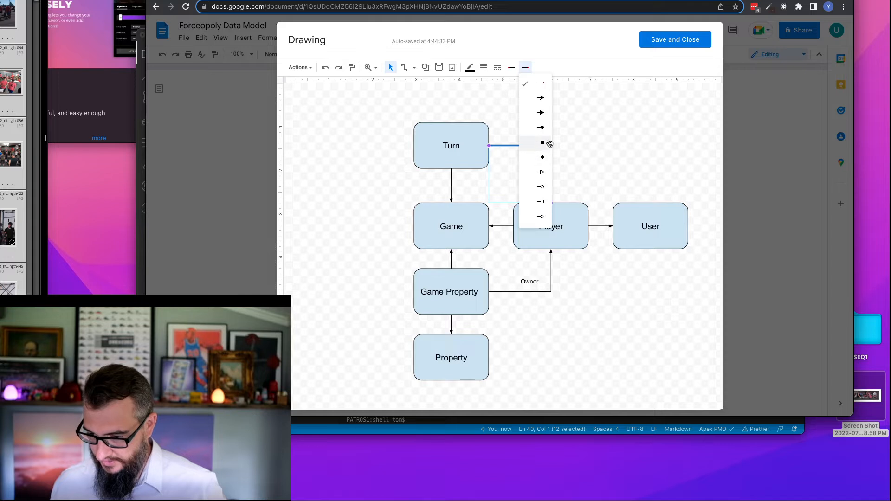
click(542, 113)
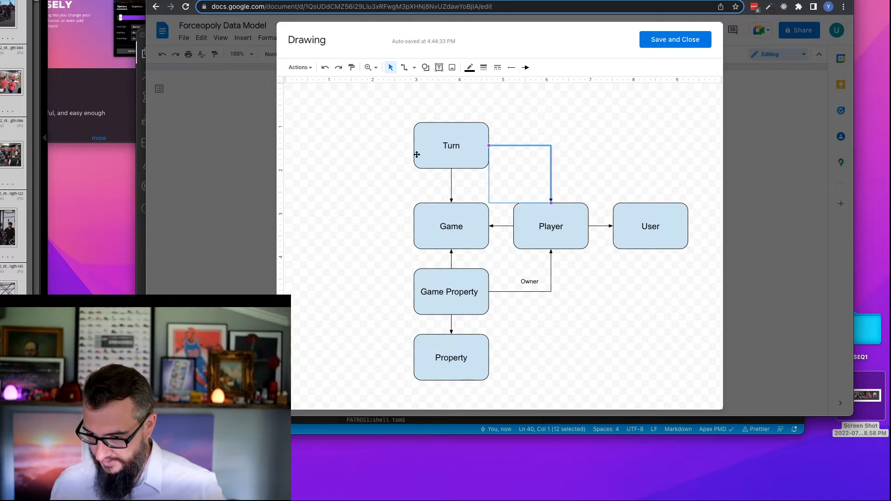
click(381, 147)
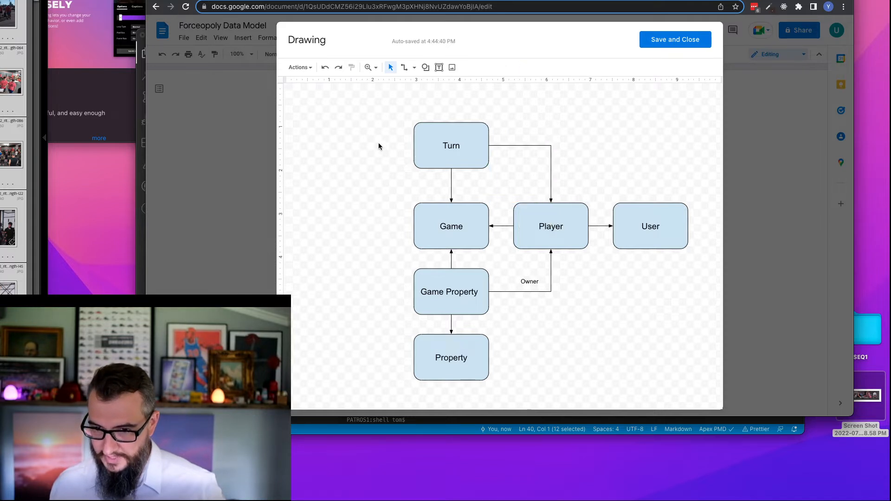
- Switch to the Take Turn flow in Flow Builder and examine the branches from End Turn Decisions back to the Land on Go To Jail Phase
click(367, 0)
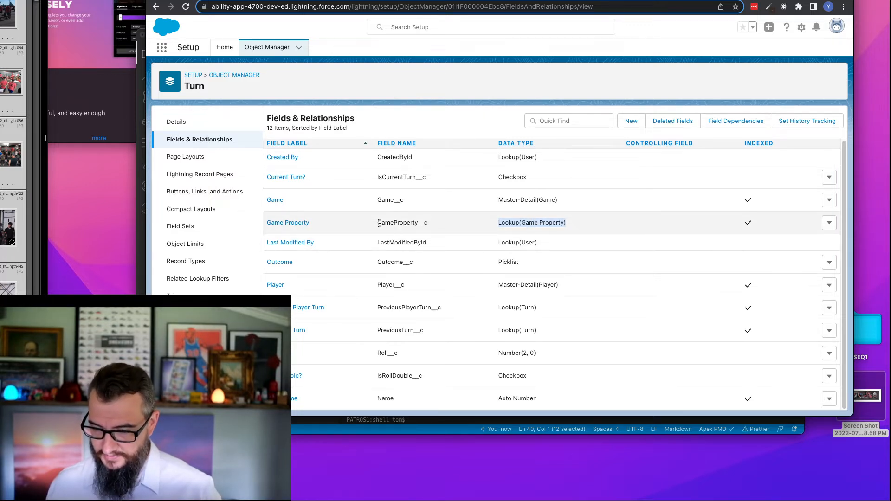
click(429, 0)
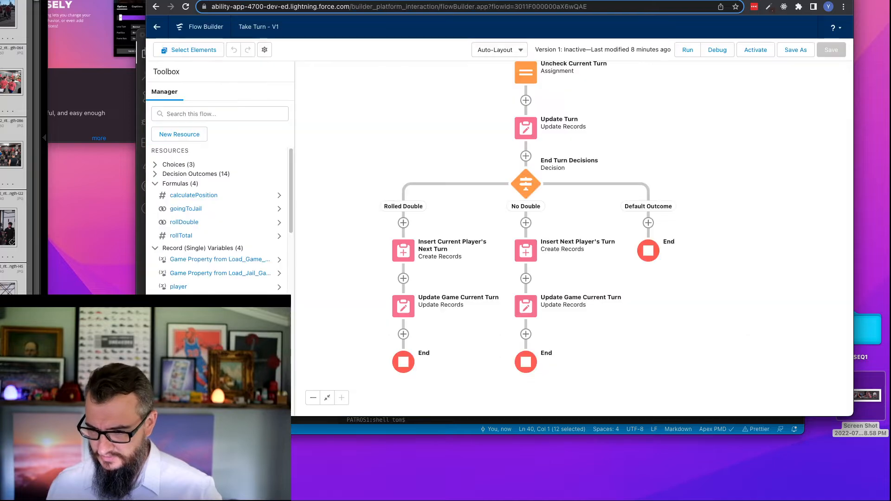
drag(450, 79, 463, 254)
drag(571, 93, 555, 256)
drag(531, 159, 534, 408)
drag(737, 127, 728, 326)
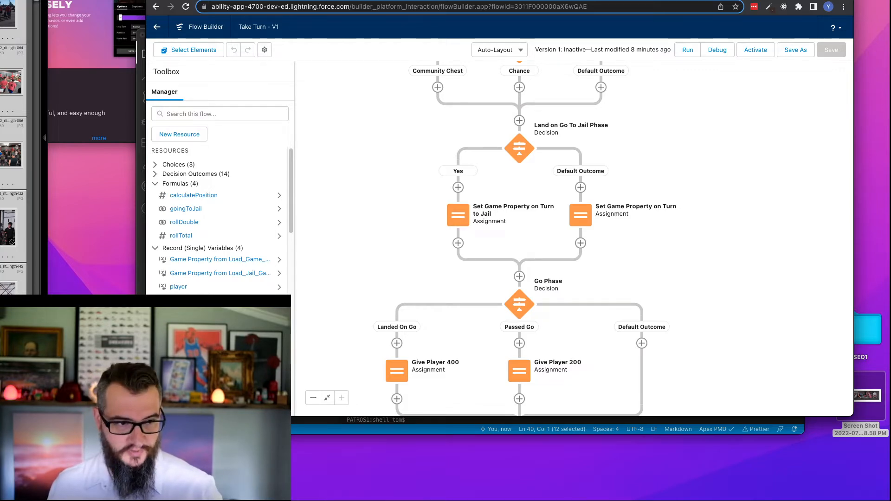
- Return to the drawing and connect Turn's left side to Game Property's left side with an elbow connector, adding a filled arrowhead at Game Property
key(ctrl+shift+Tab)
key(ctrl+shift+Tab)
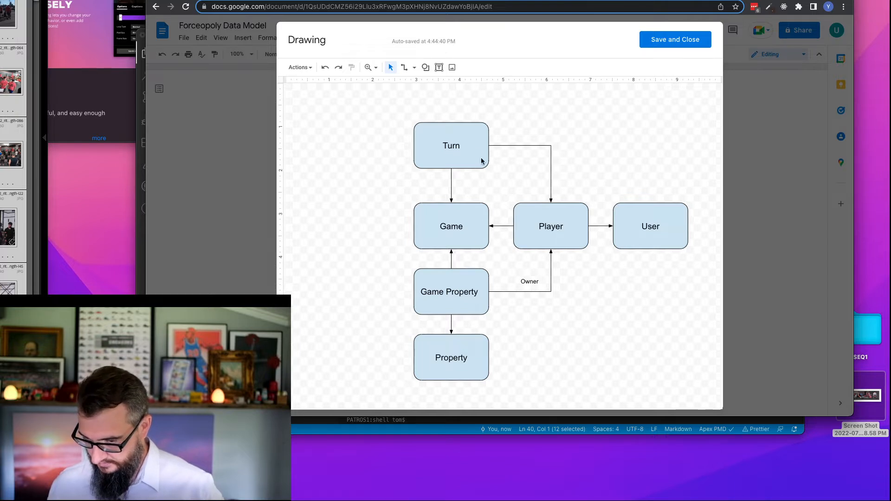
click(429, 150)
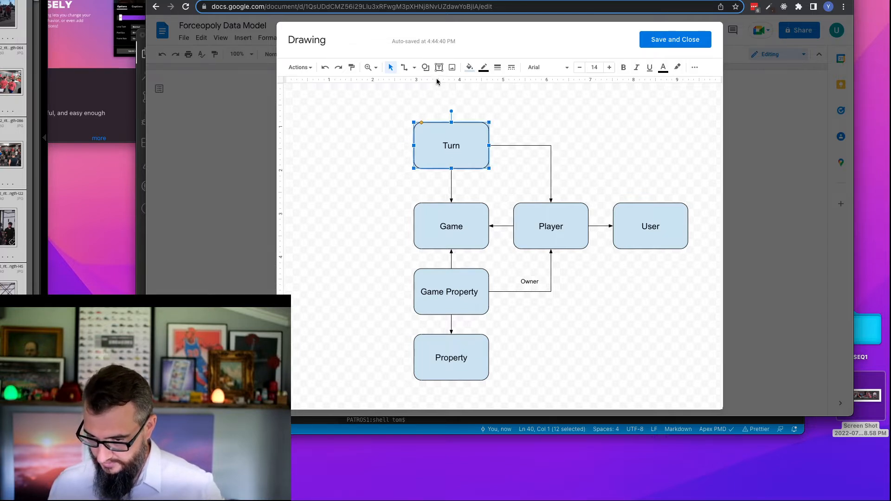
click(390, 127)
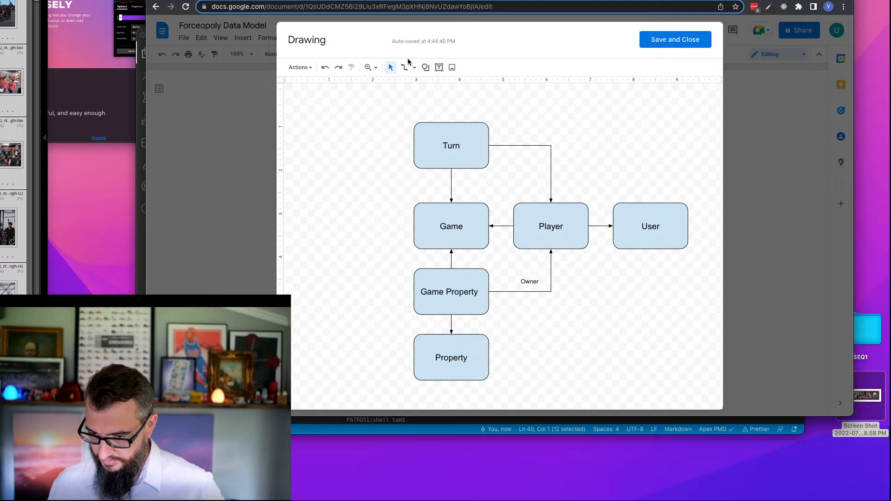
click(405, 68)
mouse_move(414, 145)
mouse_down()
mouse_move(380, 262)
mouse_move(401, 291)
mouse_move(413, 290)
mouse_up()
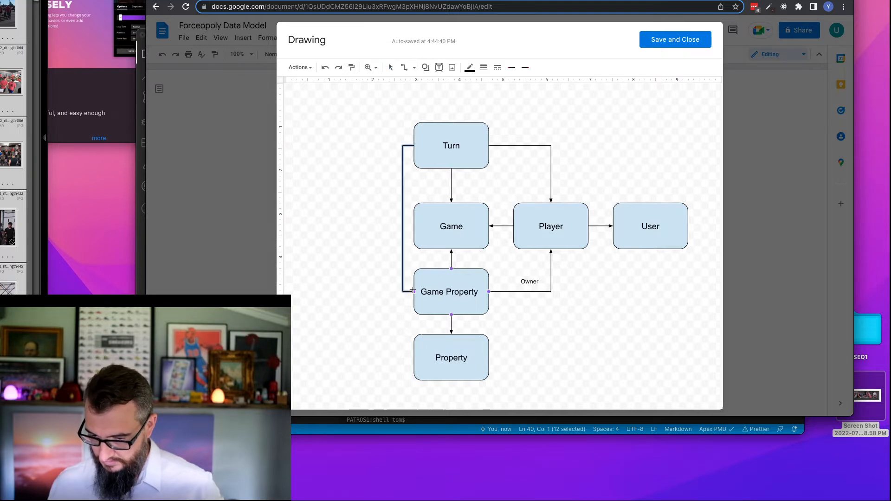
click(525, 67)
click(541, 113)
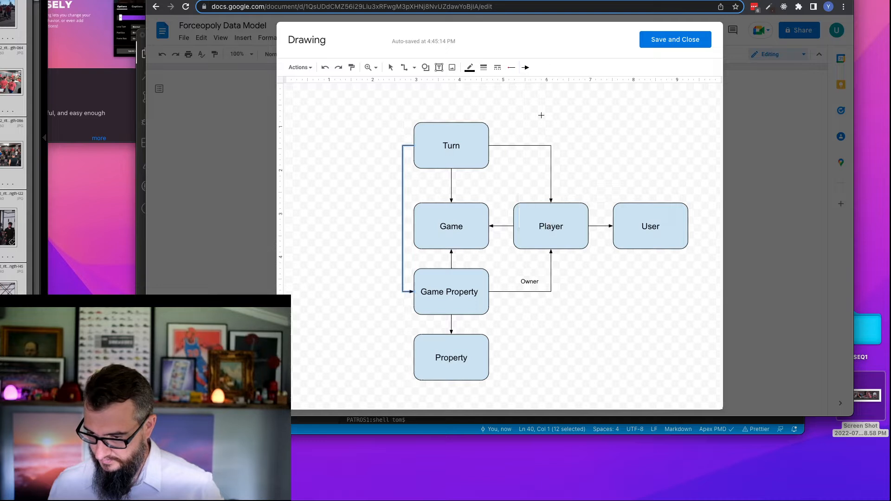
- Shift the vertical segment of the Turn-to-Game Property connector farther left, away from the Game box
click(391, 68)
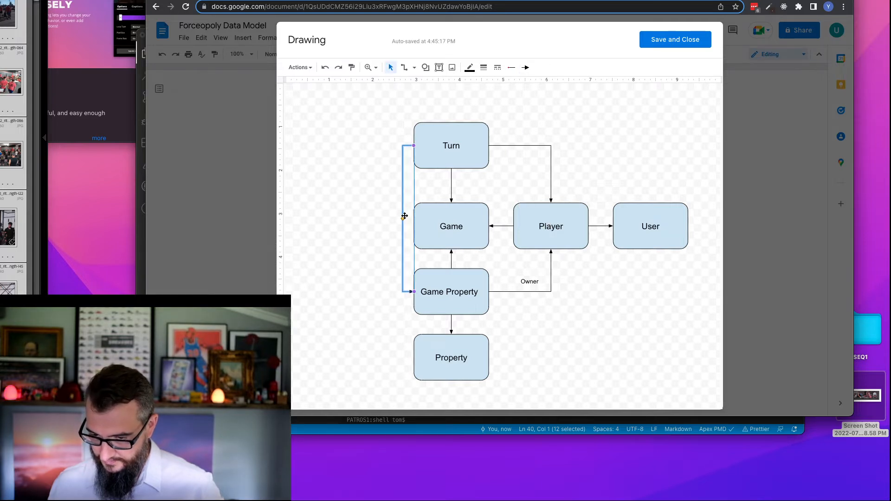
drag(402, 219, 379, 219)
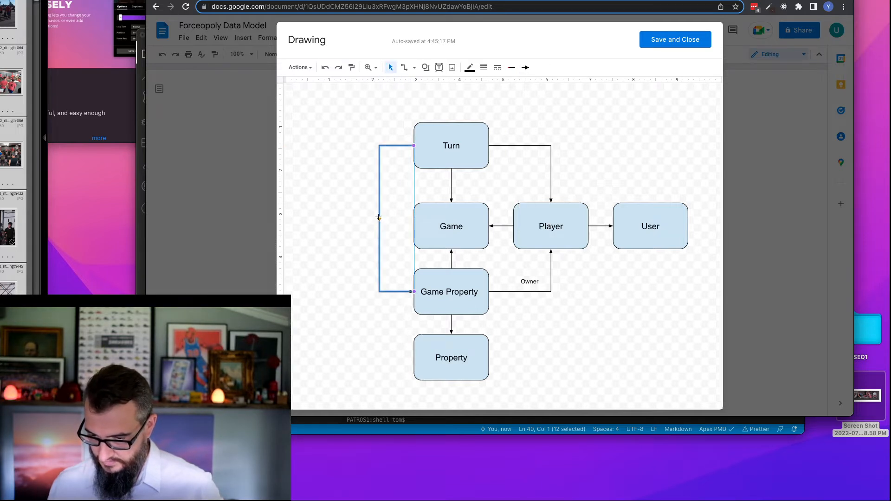
click(355, 158)
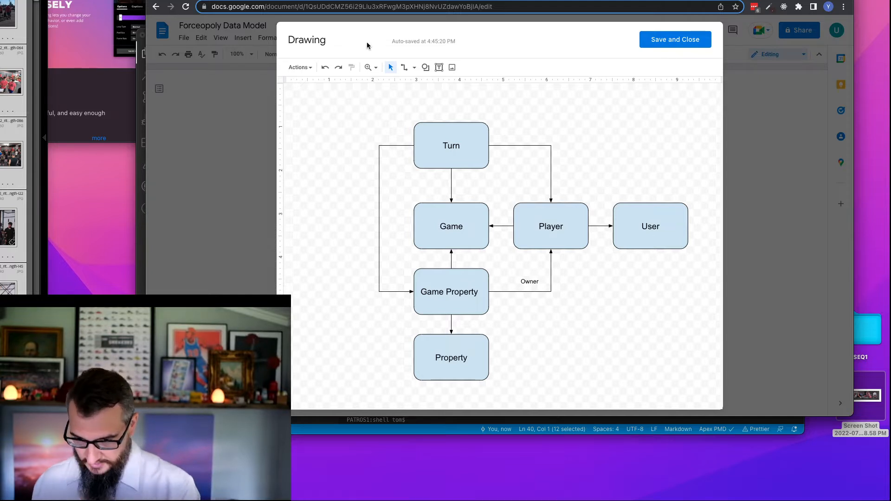
- Switch to the Salesforce Object Manager and look through the complete object list for the game's custom objects
click(334, 1)
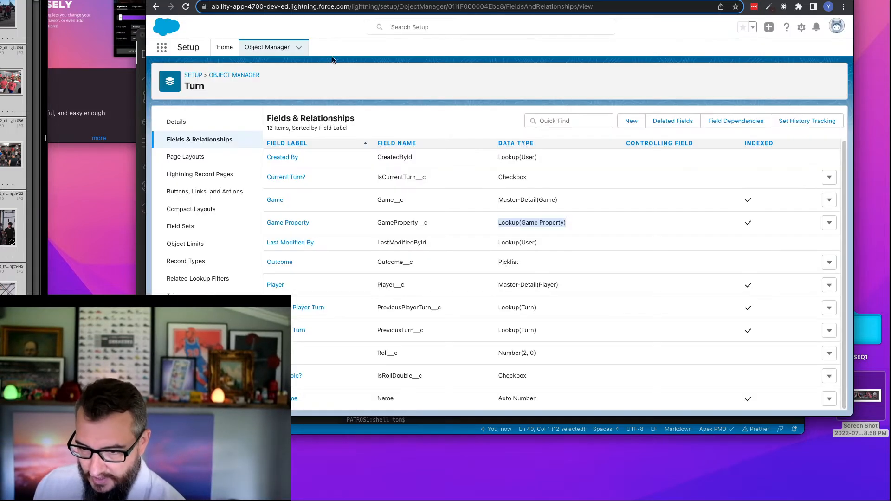
click(299, 49)
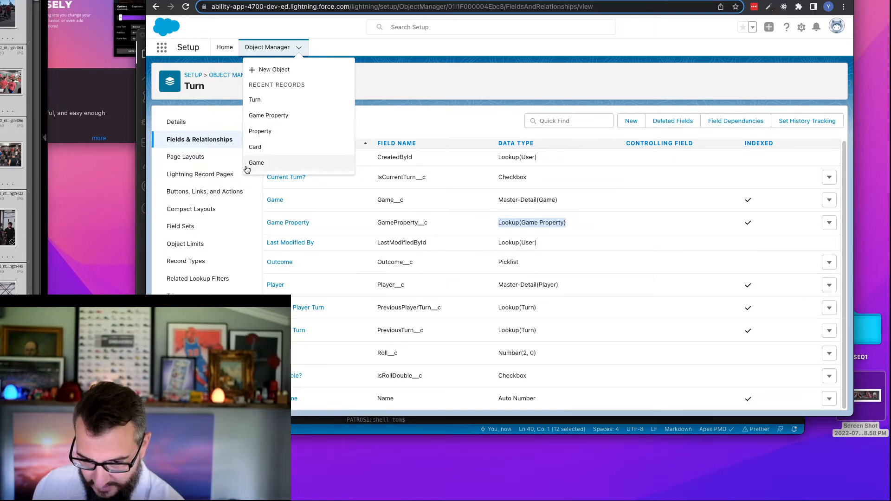
click(276, 47)
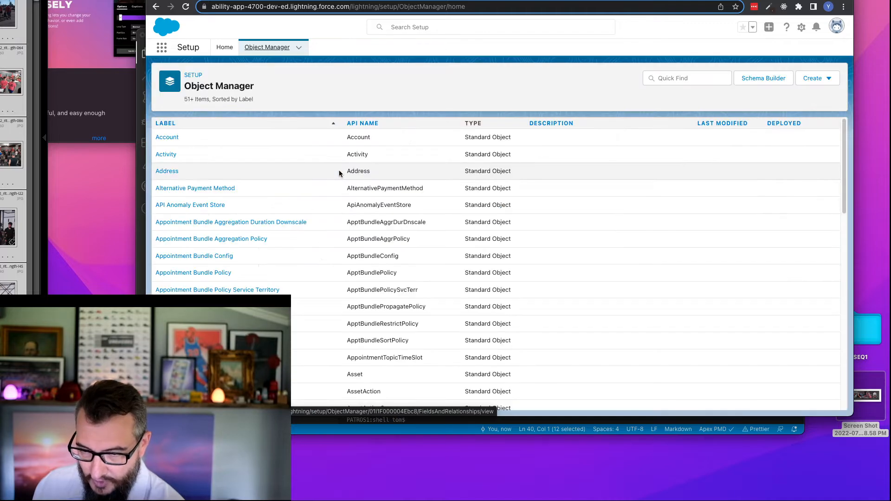
scroll(245, 196, down, 3)
scroll(245, 195, down, 7)
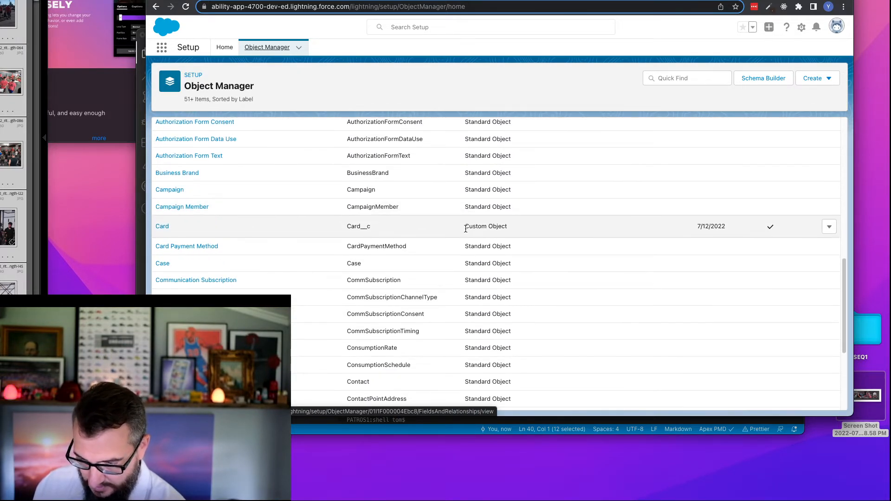
scroll(466, 229, up, 9)
scroll(466, 230, down, 12)
scroll(477, 246, up, 7)
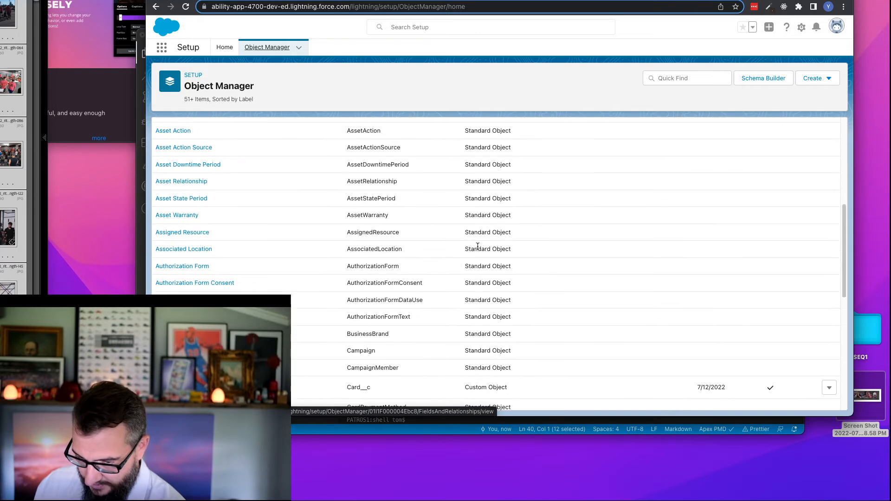
scroll(488, 296, down, 8)
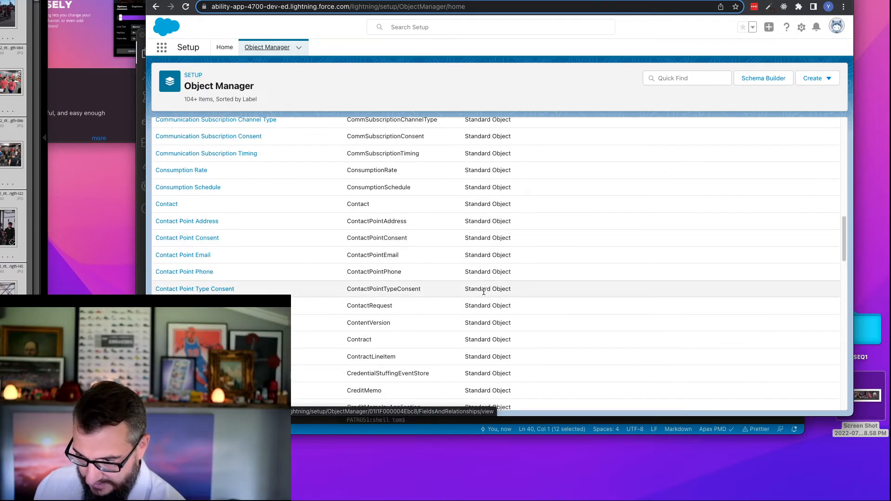
scroll(484, 290, down, 10)
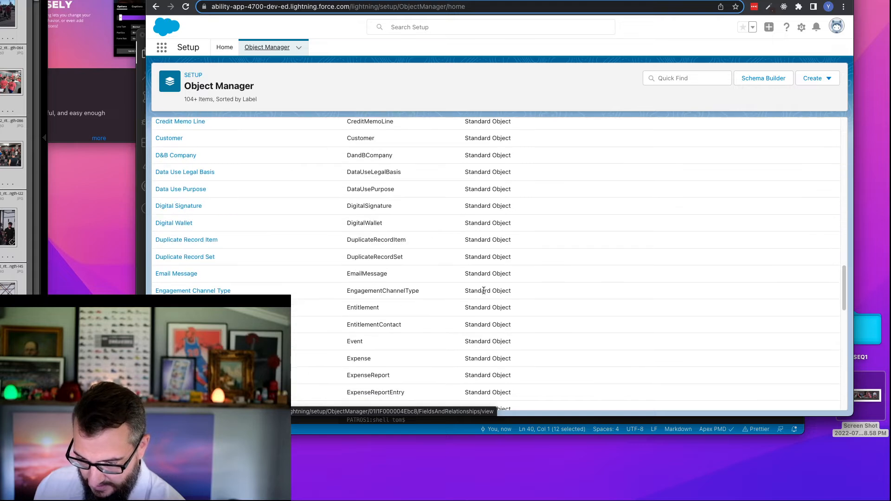
scroll(484, 291, down, 9)
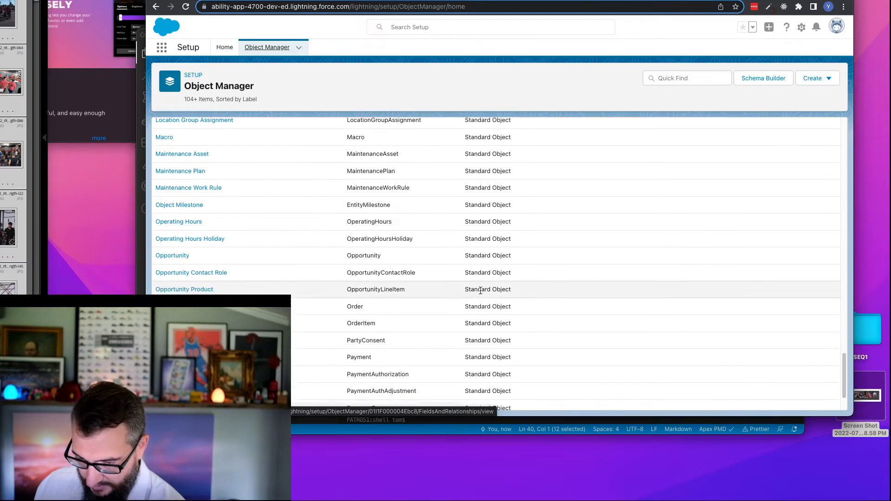
scroll(480, 294, down, 5)
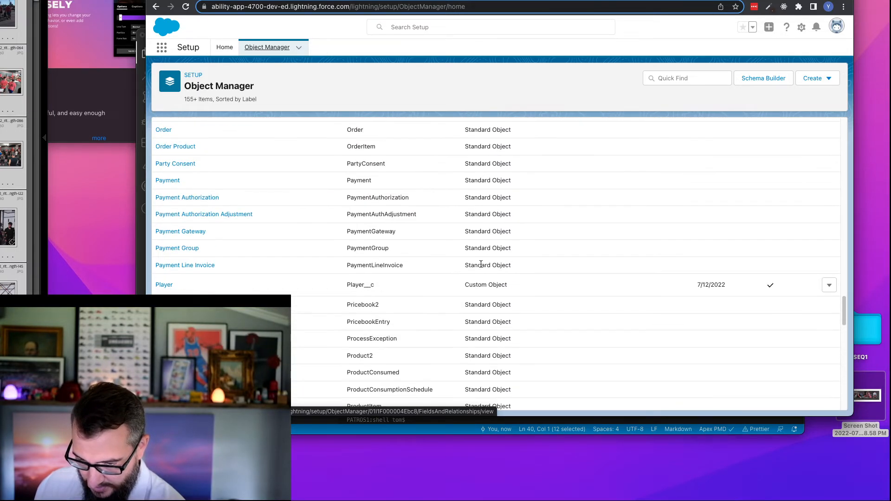
scroll(480, 269, down, 12)
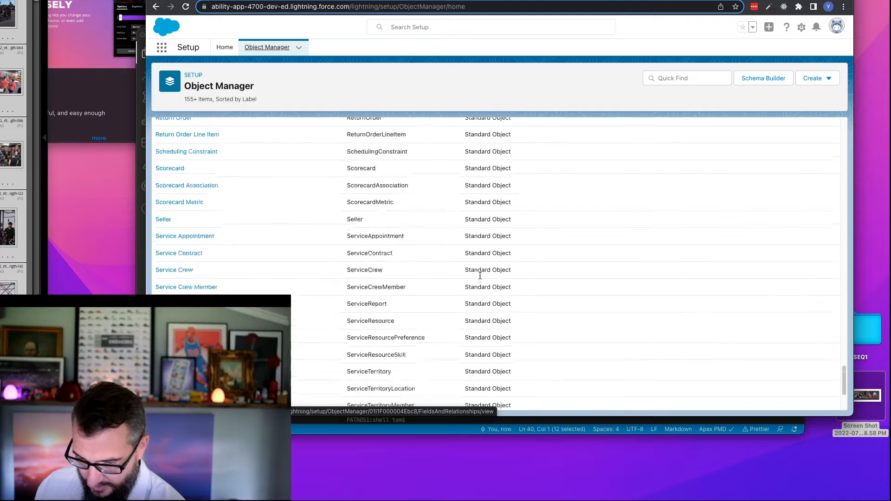
scroll(480, 278, down, 8)
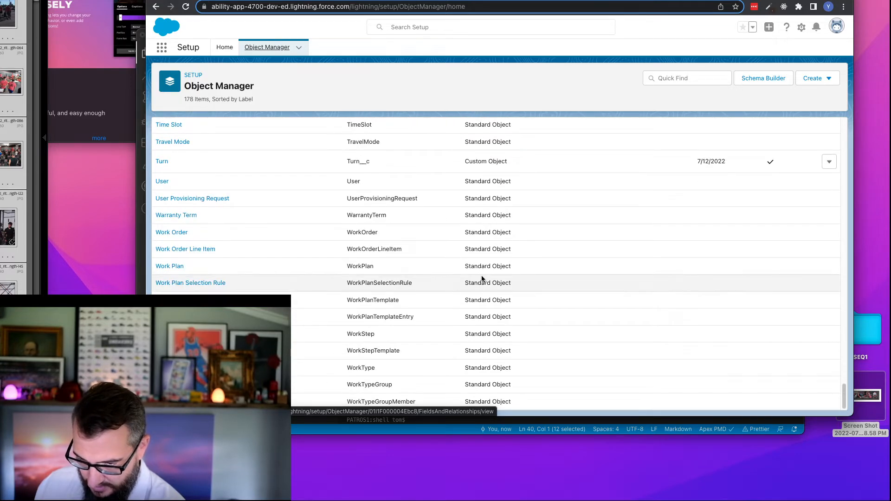
scroll(446, 187, up, 5)
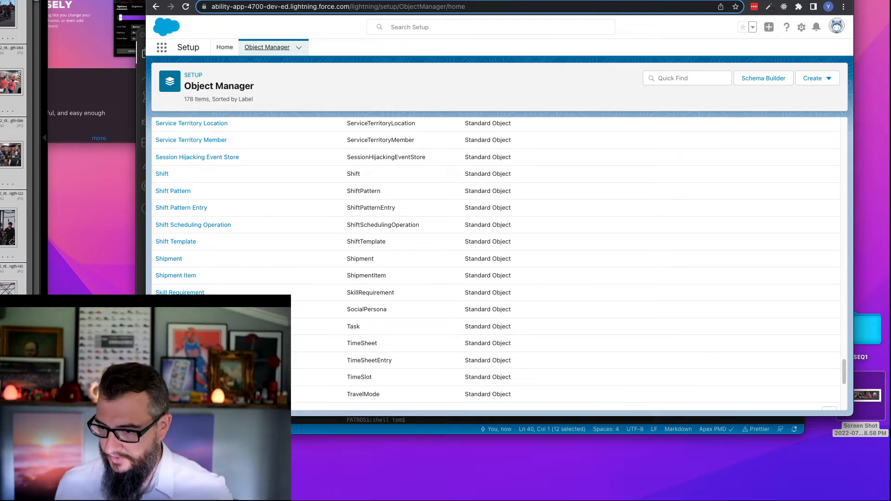
- Return to the drawing and save it into the Forceopoly Data Model document
click(506, 0)
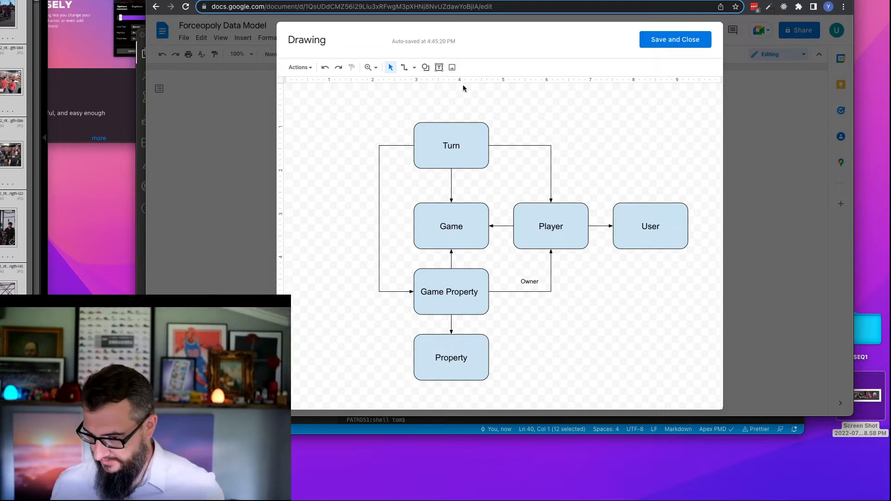
click(682, 39)
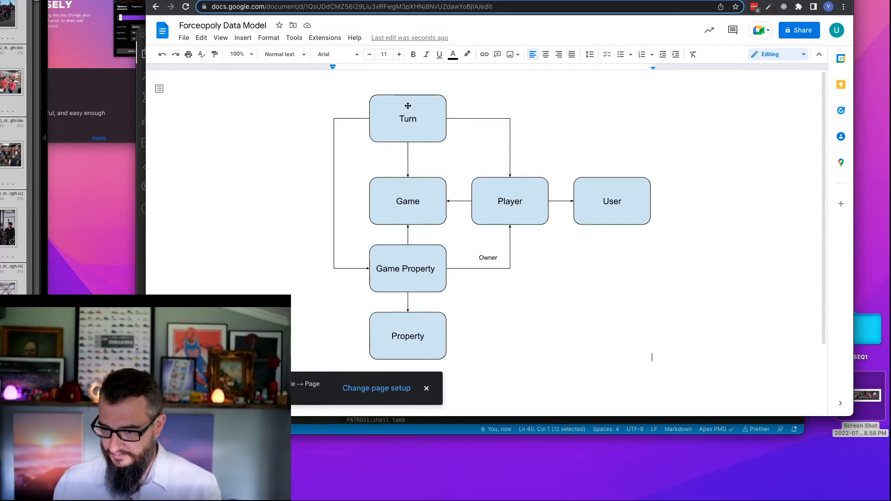
- Check the Go Phase area of the Take Turn flow, then return to the data model document and shift the browser window lower
click(447, 0)
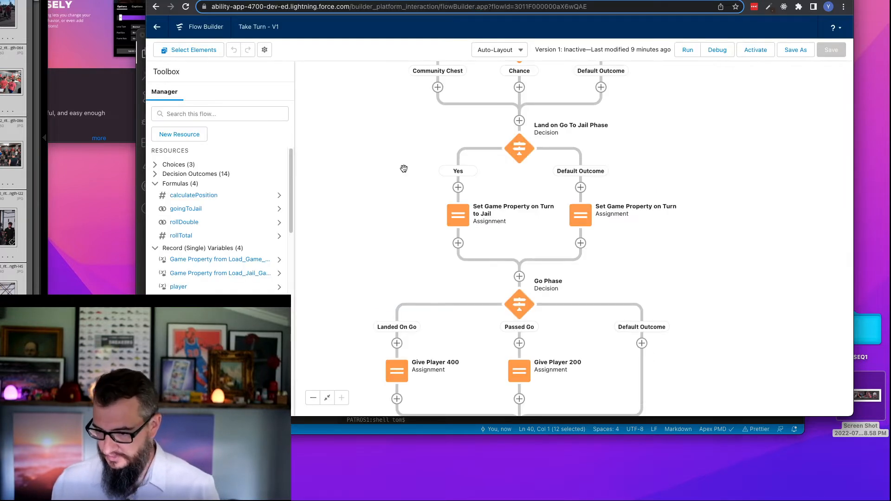
scroll(380, 156, down, 3)
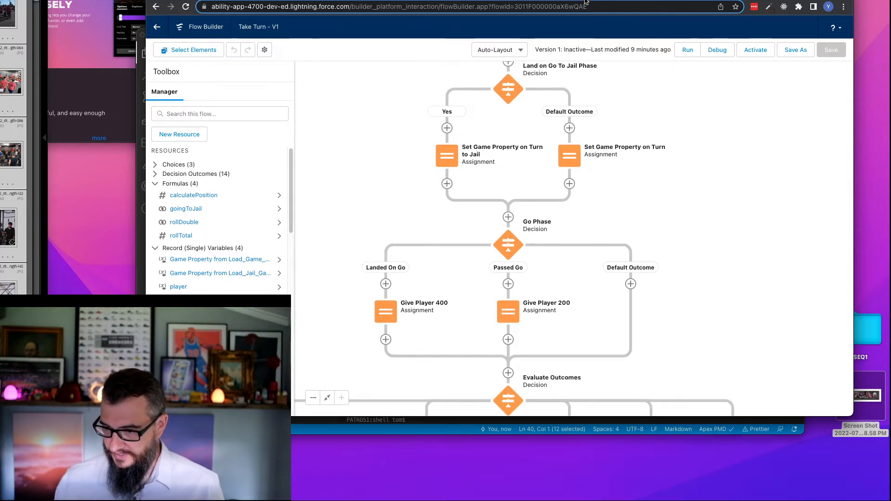
click(585, 1)
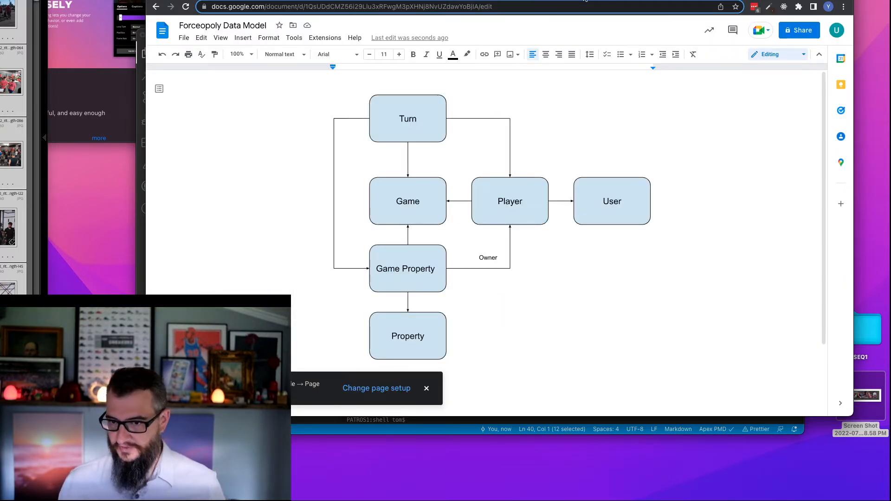
drag(773, 0, 778, 24)
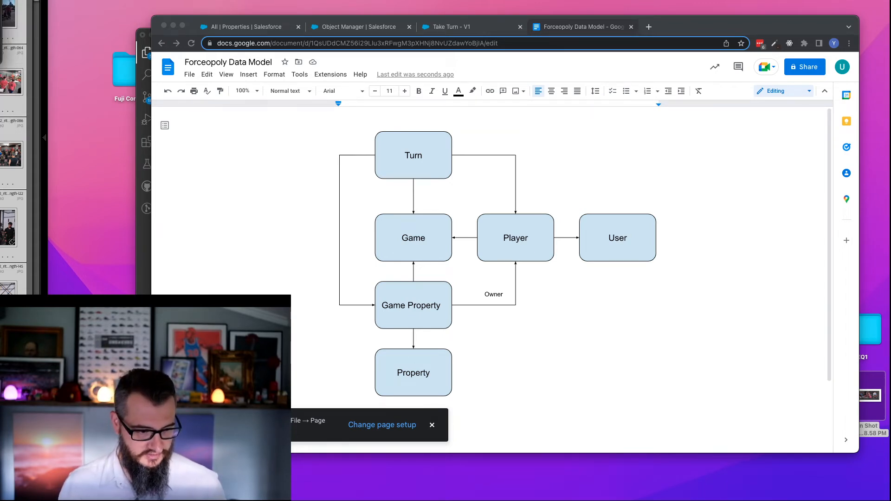
click(601, 123)
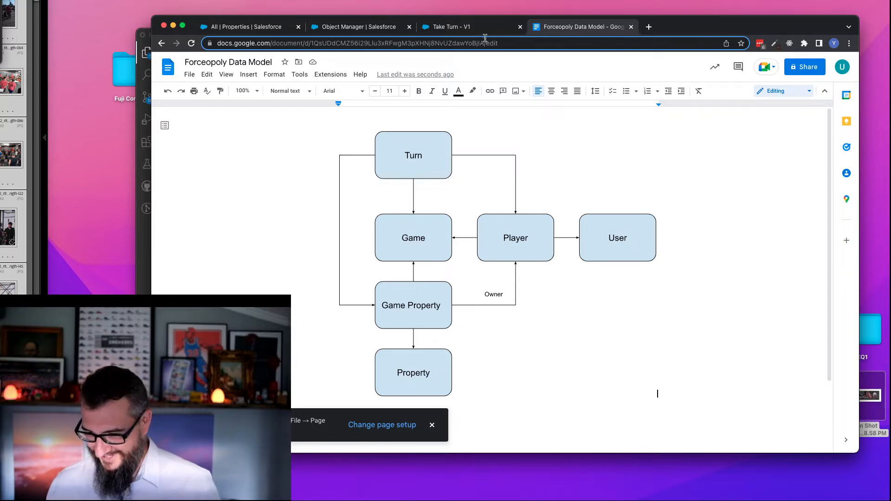
- Switch to README.md in VS Code and append DONE to the Go To Jail item under Turn Effects
click(431, 27)
drag(362, 208, 372, 146)
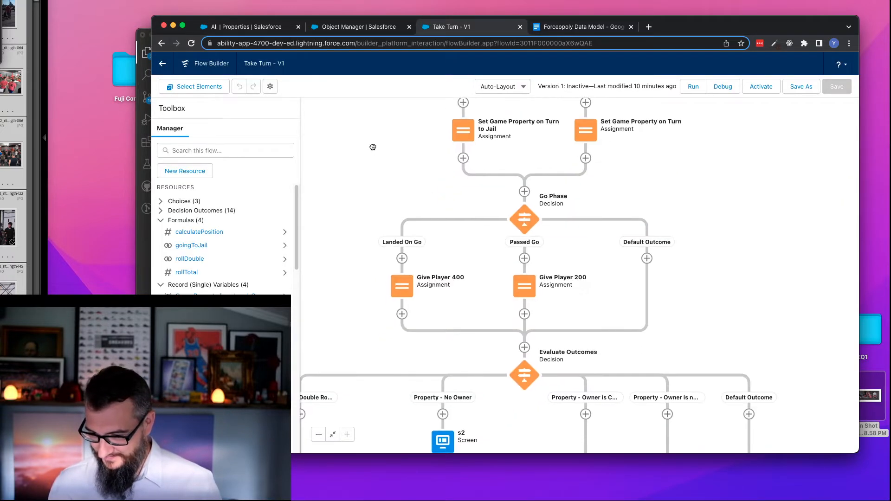
click(138, 43)
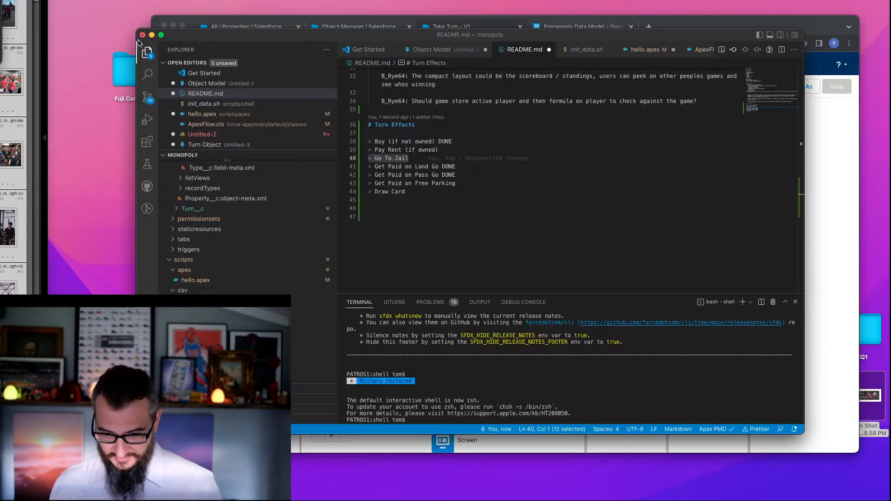
click(420, 158)
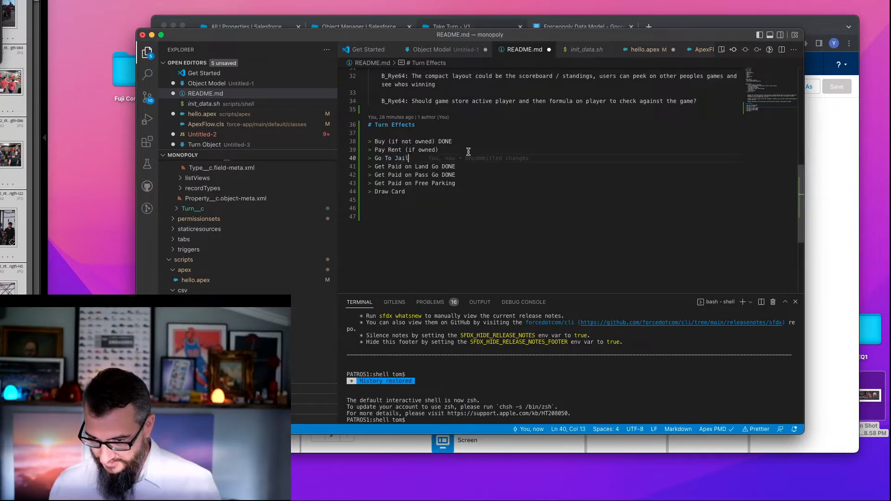
text(DONE)
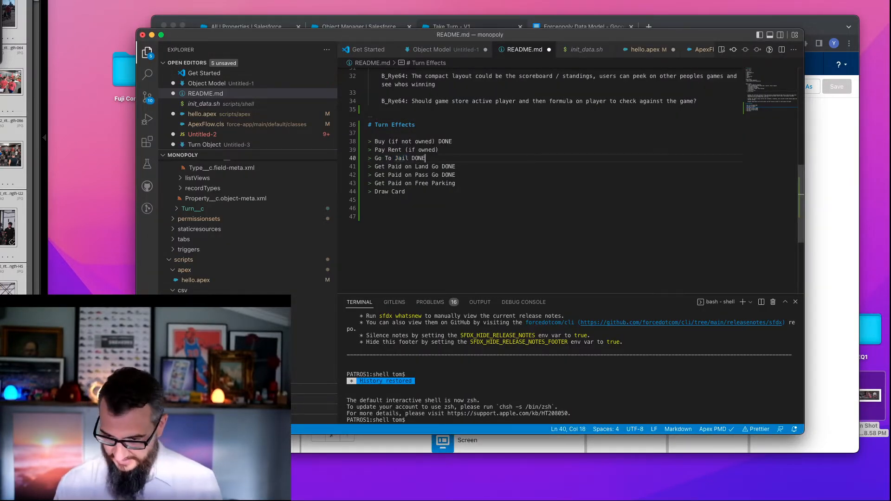
- Add a "Stay in Jail" item after Draw Card in the Turn Effects list
click(429, 195)
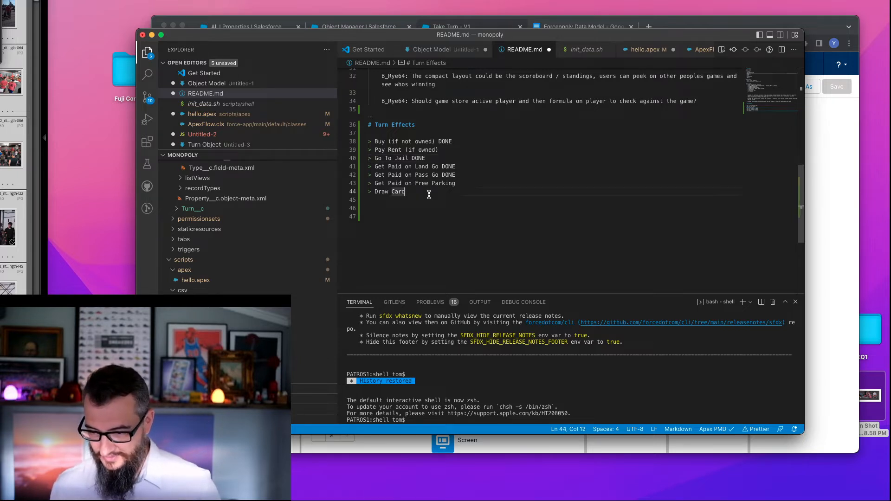
key(Return)
text(St)
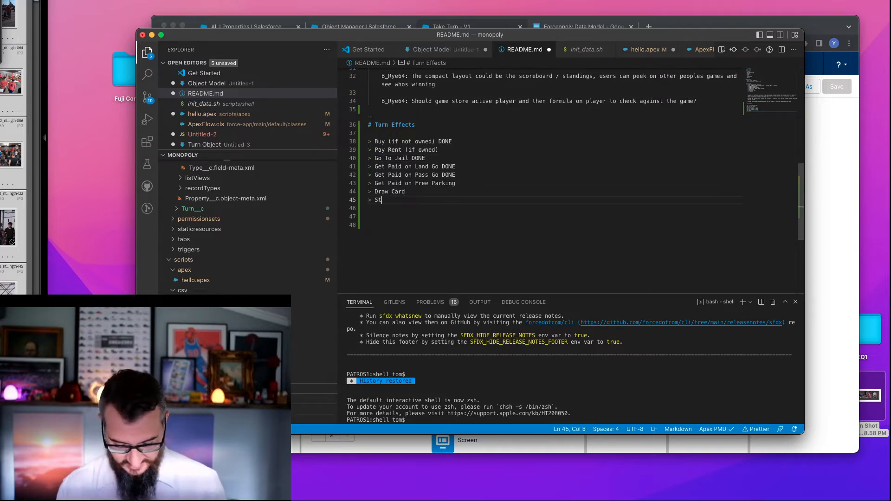
text(ay in J)
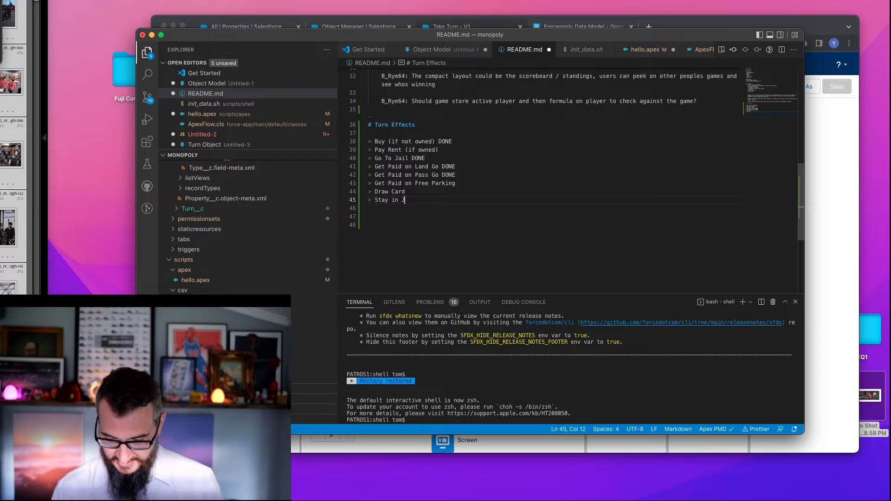
text(ail)
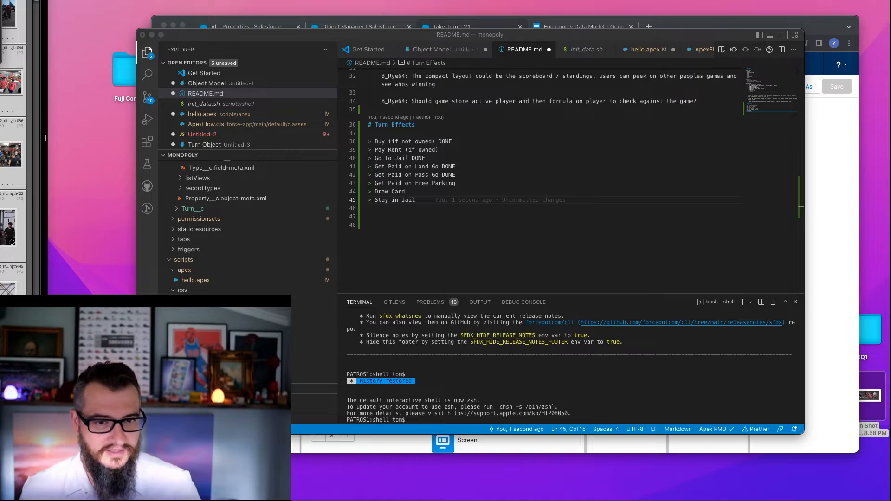
- Return to the Take Turn flow and examine the Property - Owner is Current Player outcome of the Evaluate Outcomes decision
click(477, 40)
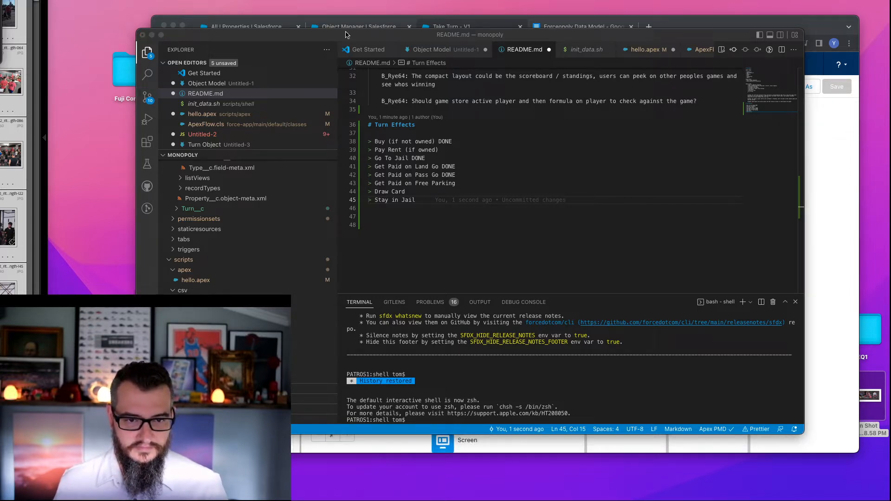
click(678, 23)
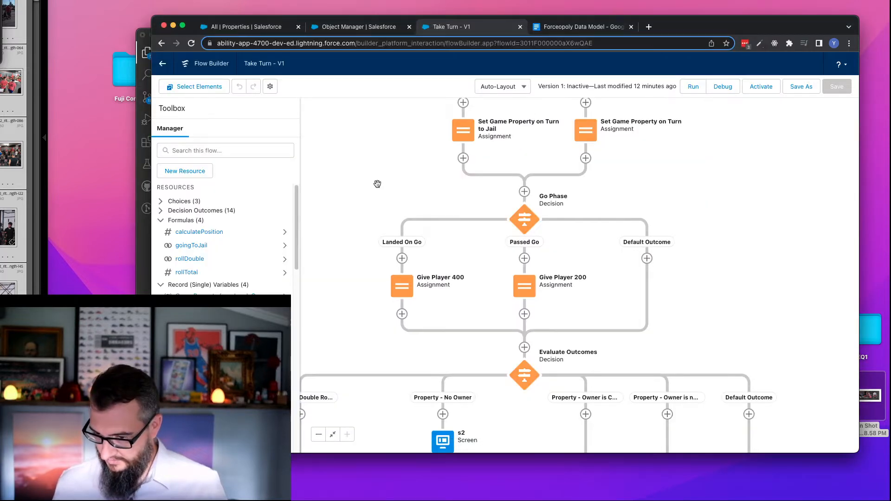
scroll(379, 153, down, 8)
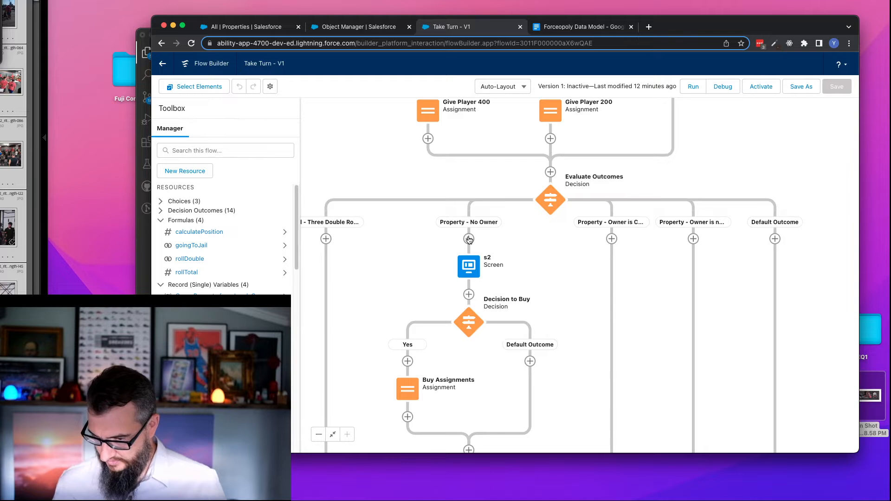
scroll(556, 261, down, 3)
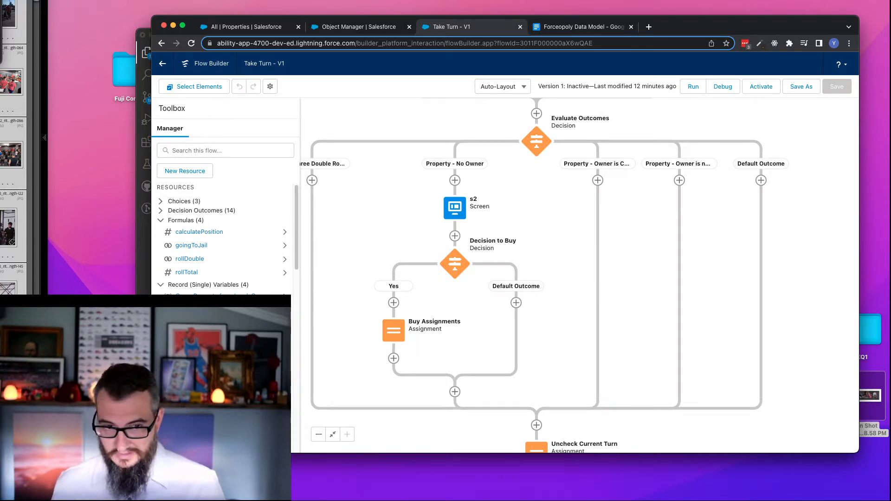
key(super+Tab)
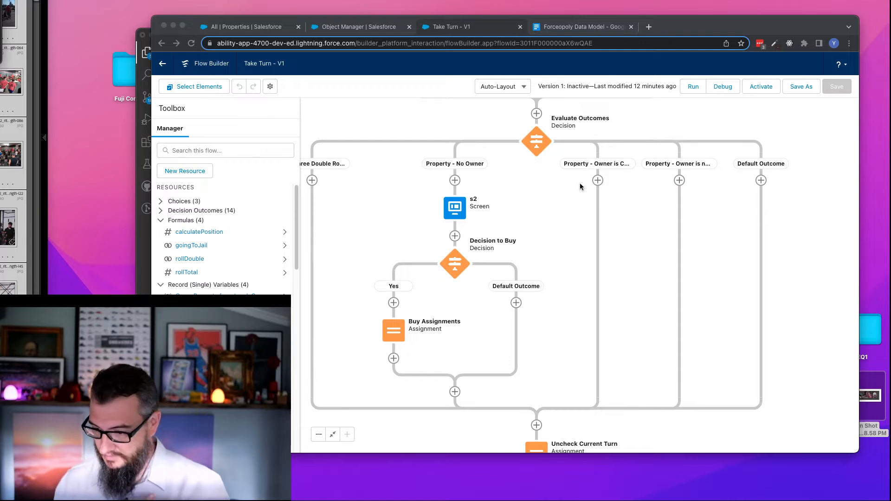
click(798, 163)
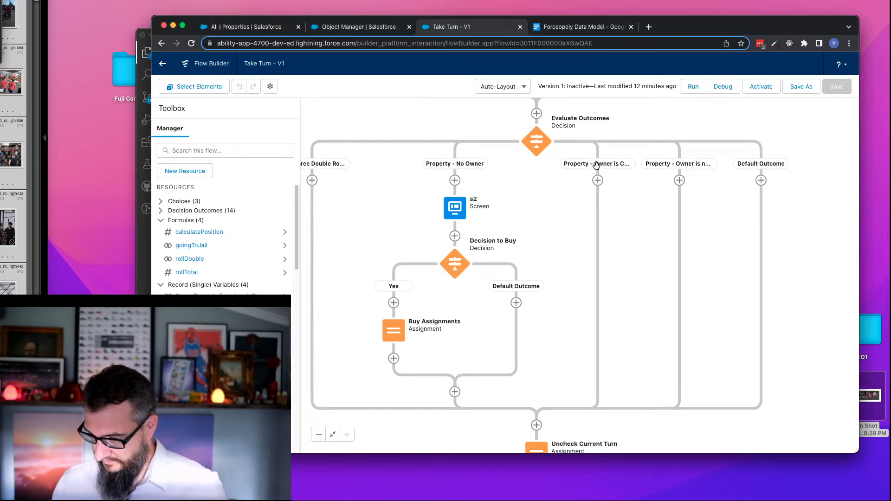
click(533, 161)
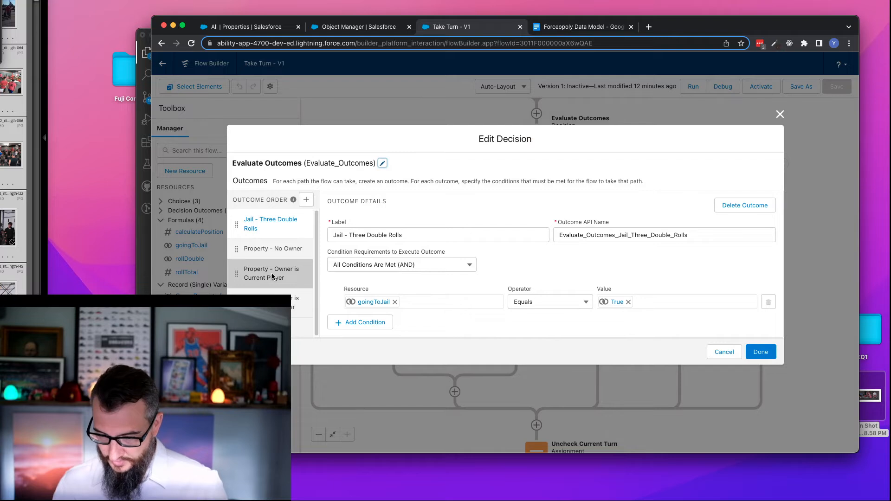
click(271, 276)
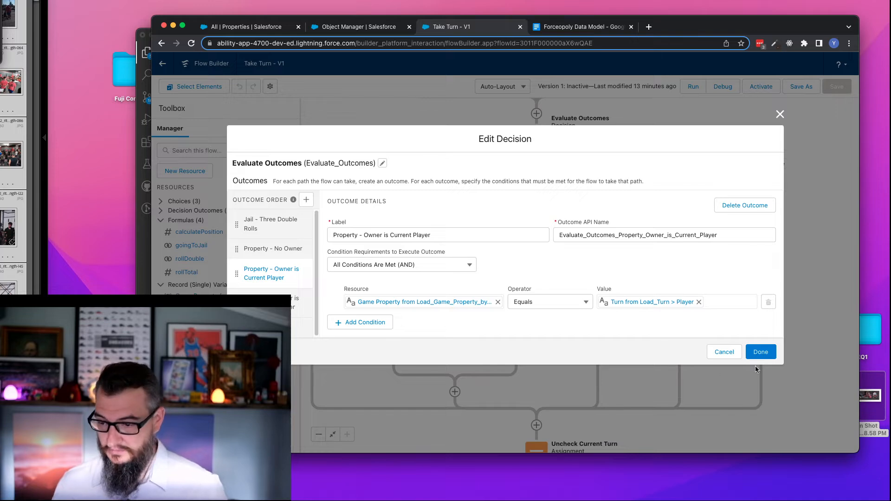
- Examine the condition of the Property - Owner is not Current Player outcome in the Evaluate Outcomes decision
click(723, 352)
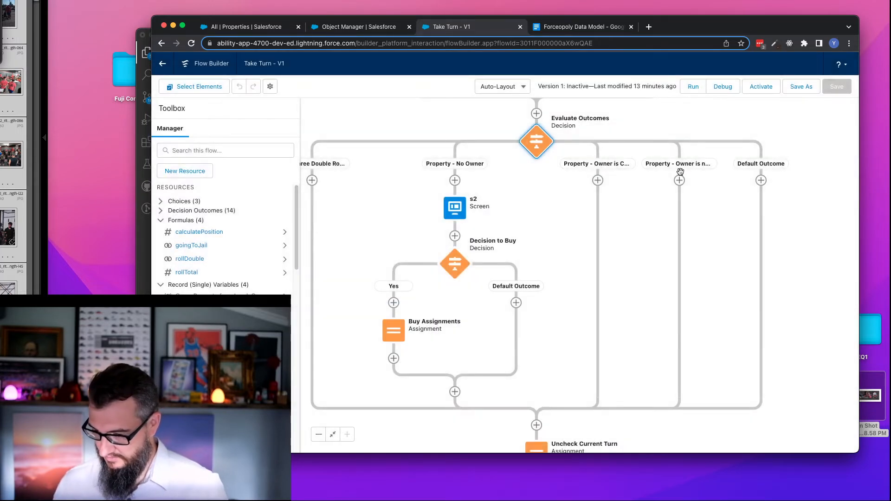
double_click(537, 146)
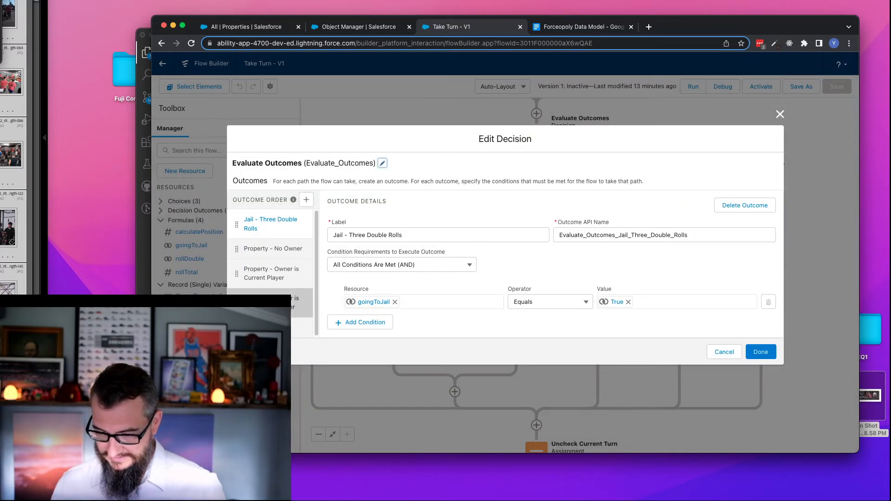
click(272, 303)
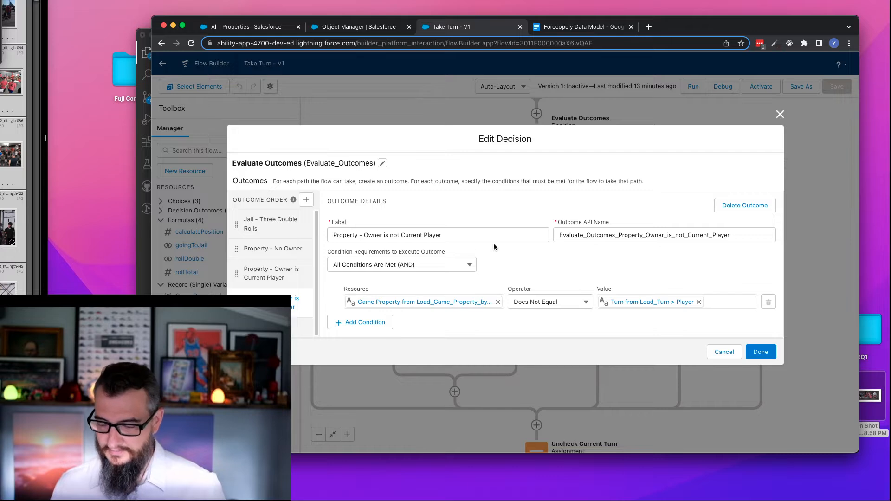
click(724, 352)
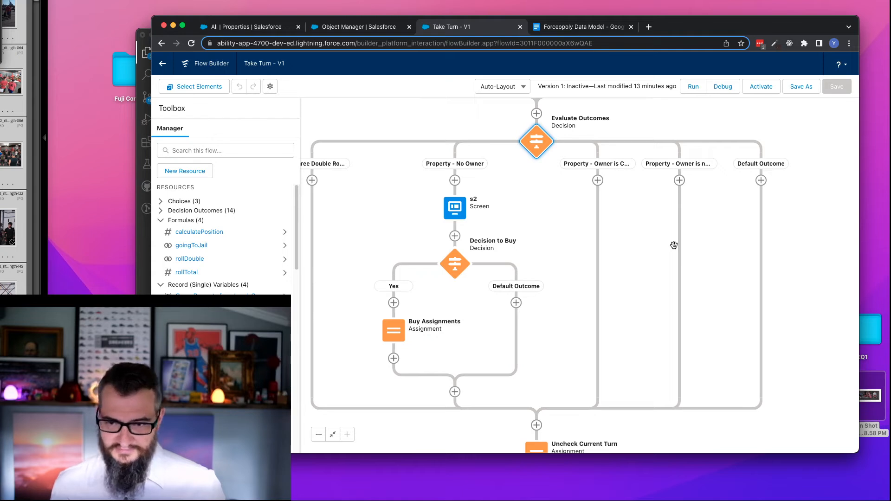
- Add a screen element labelled s5 with API name s5 to the Property - Owner is not Current Player path
click(679, 181)
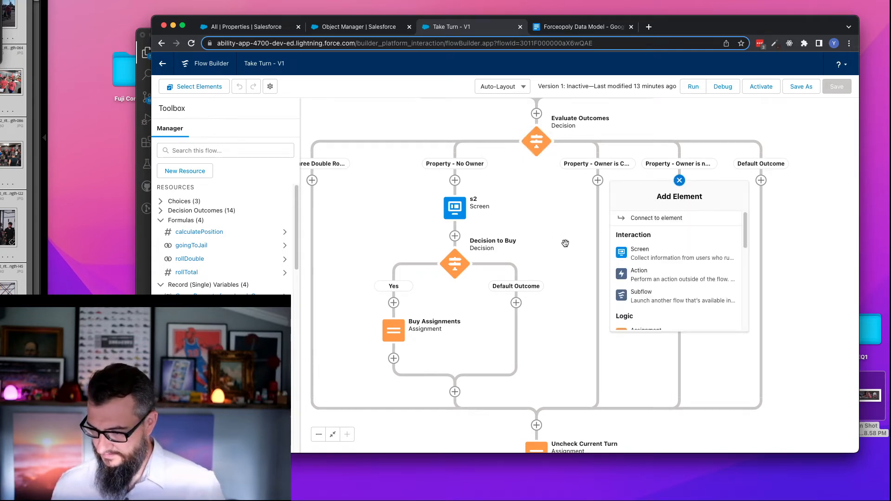
click(653, 255)
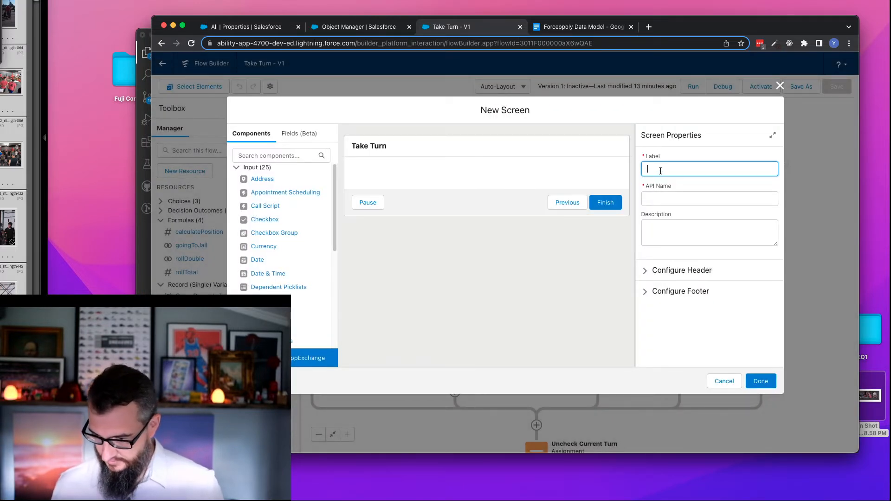
text(s5)
click(668, 201)
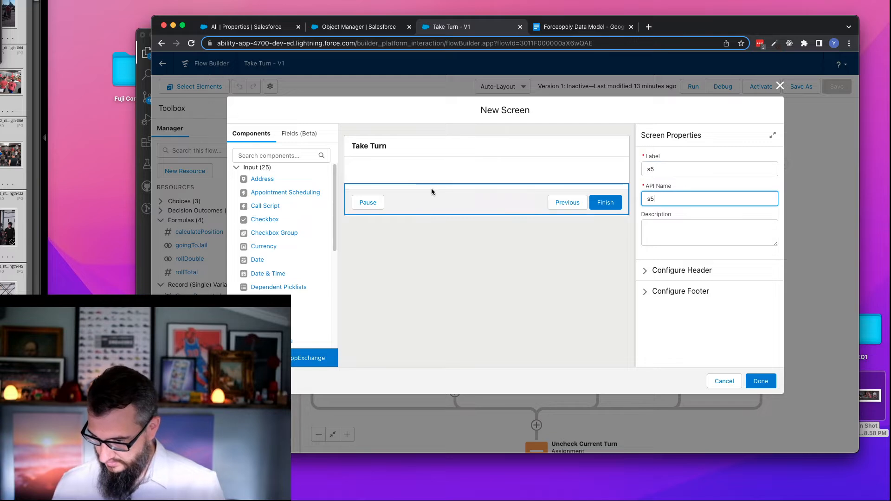
- Place a Display Text component on the s5 screen and set its API name to dt6
scroll(276, 264, down, 5)
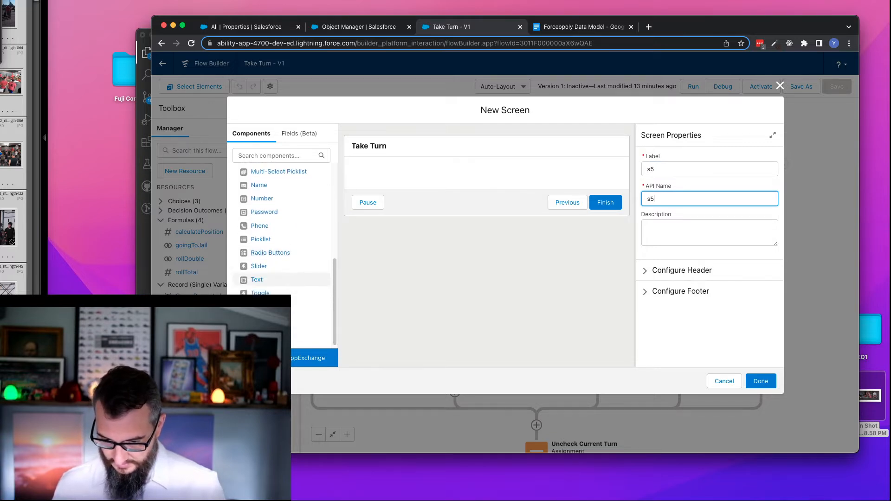
drag(311, 328, 421, 175)
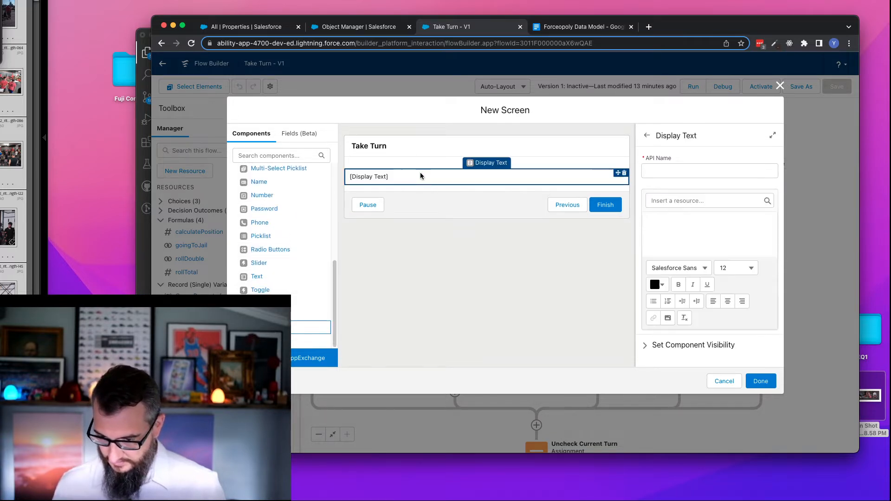
click(662, 170)
text(dt)
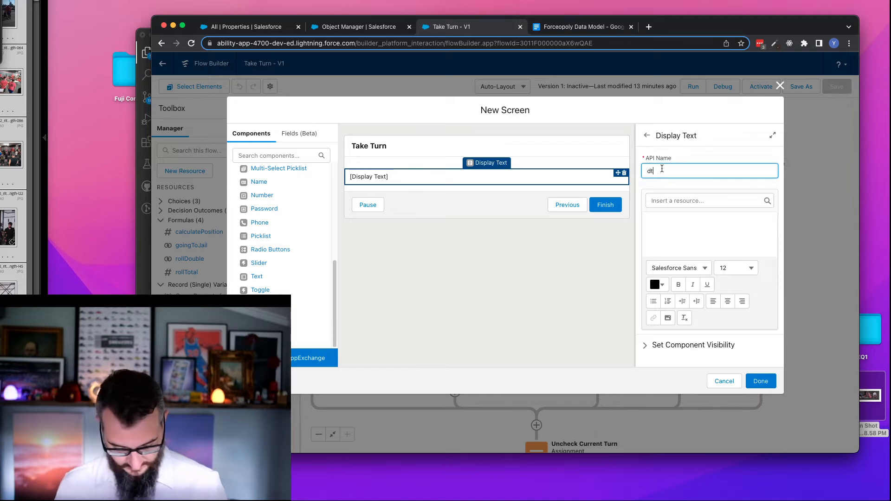
text(5)
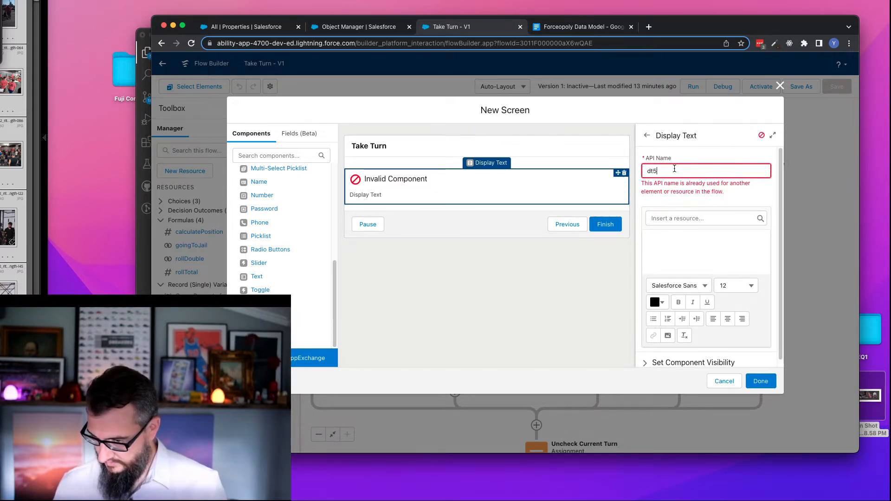
- Enter "You landed on [PROPERTY] that is owned by [PLAYER]." as the first sentence of the dt6 display text
click(676, 232)
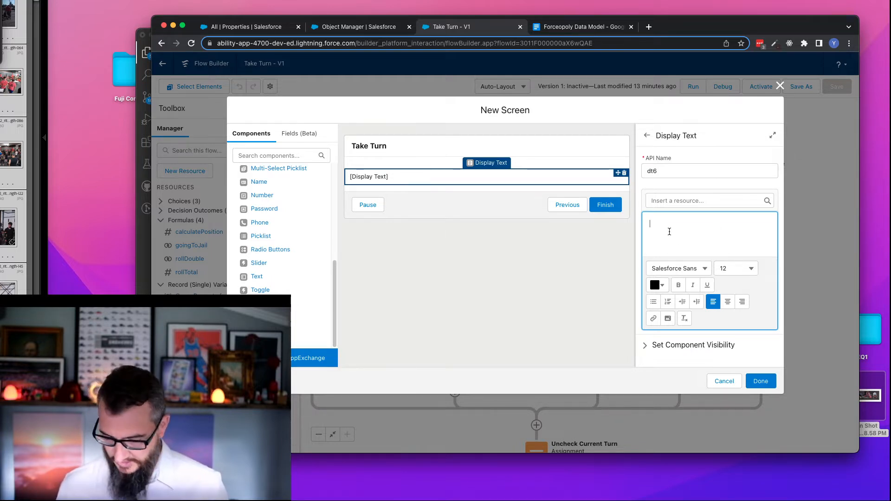
text(You landed )
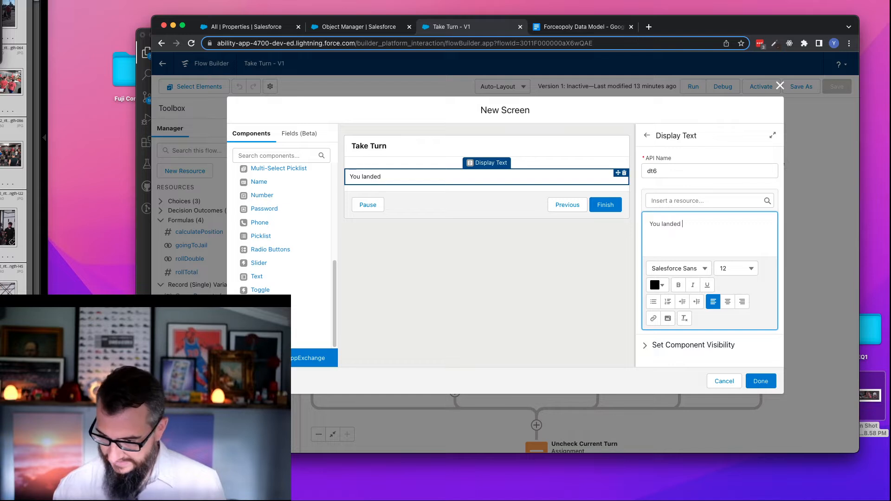
text(on [PROPERTY] )
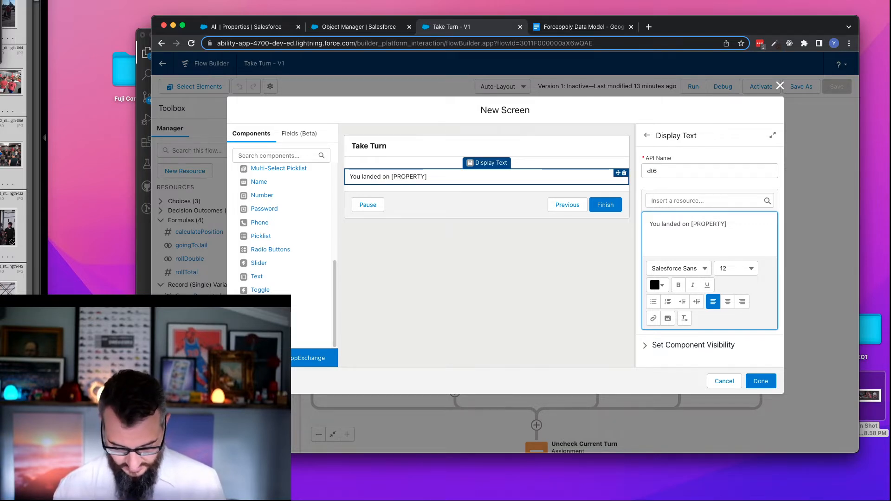
text(that is )
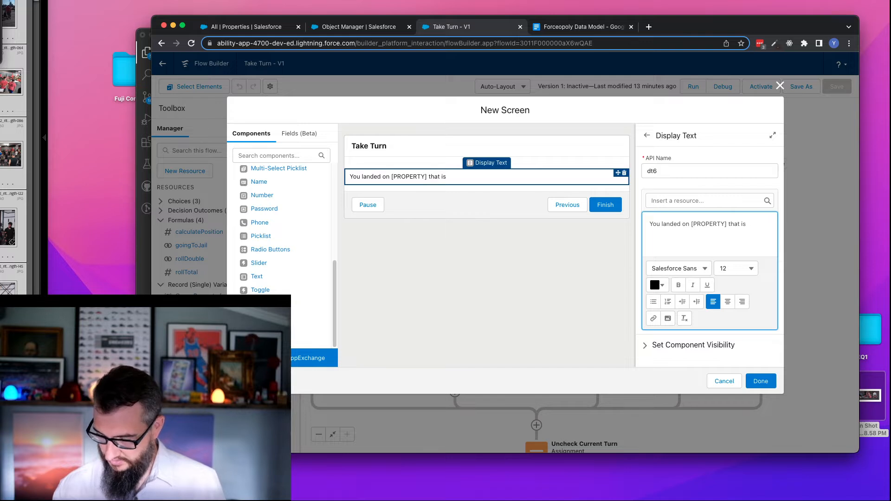
text(owned)
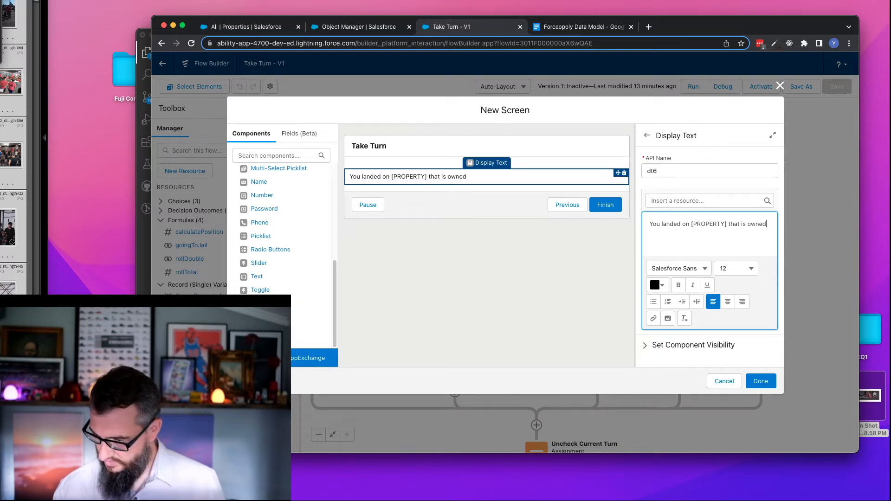
text( by [PLAY)
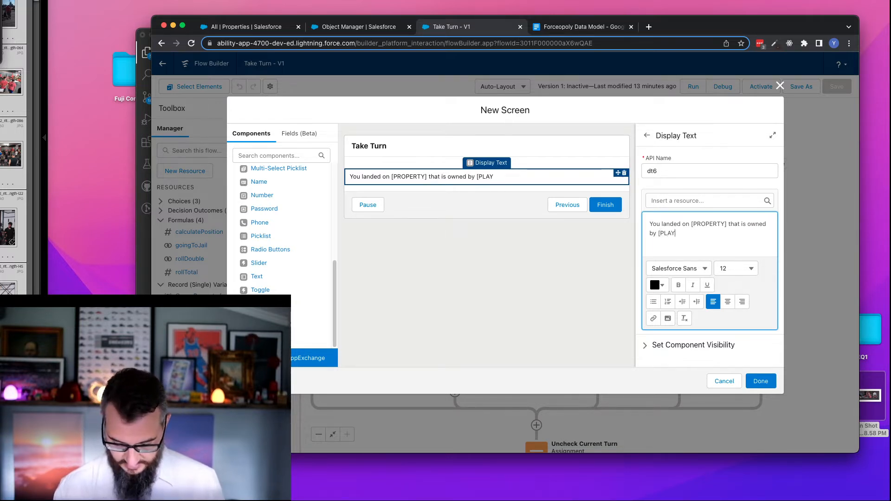
text(ER]. )
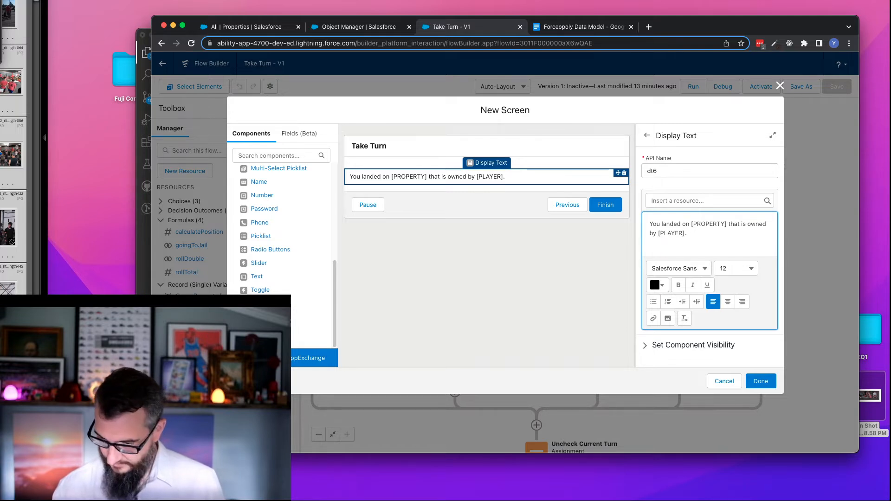
text(You ow)
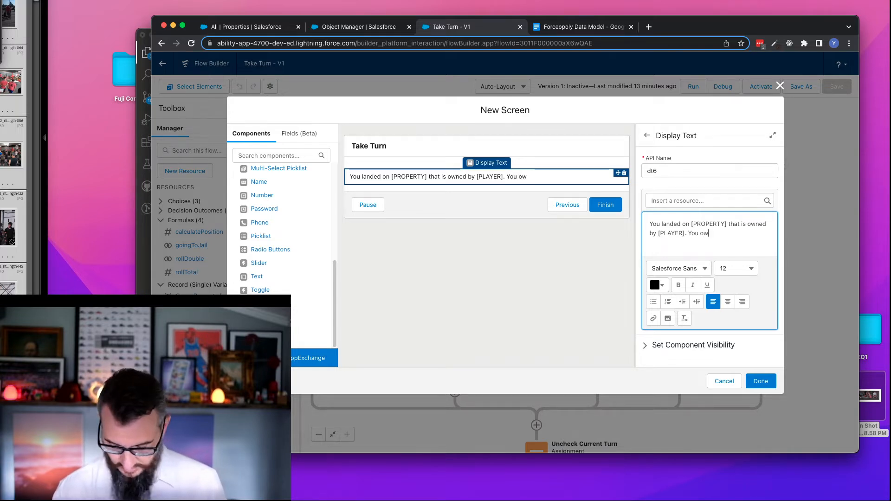
text(e [PLAY)
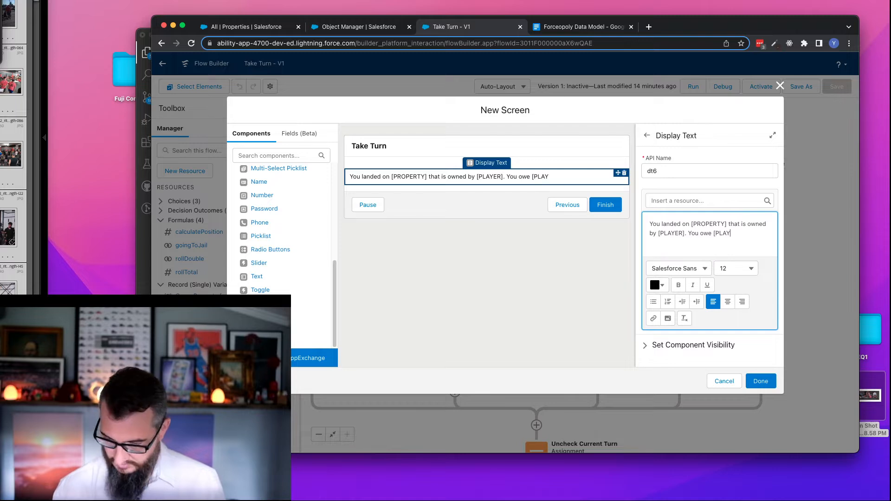
- Add "You owe [OWNER] [MONEY]." to the dt6 text, replace [PLAYER] with [OWNER] in the first sentence, and save the screen element
key(BackSpace)
key(BackSpace)
key(BackSpace)
text(OWNER)
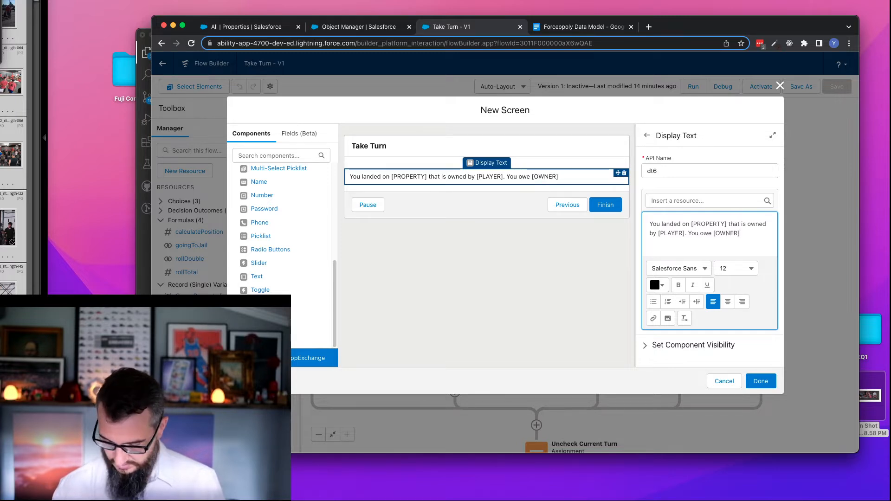
double_click(675, 235)
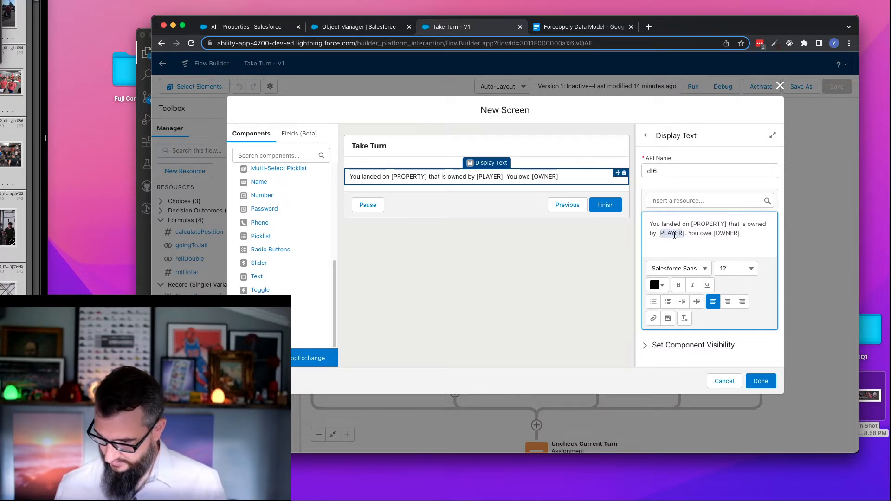
text(OWNER])
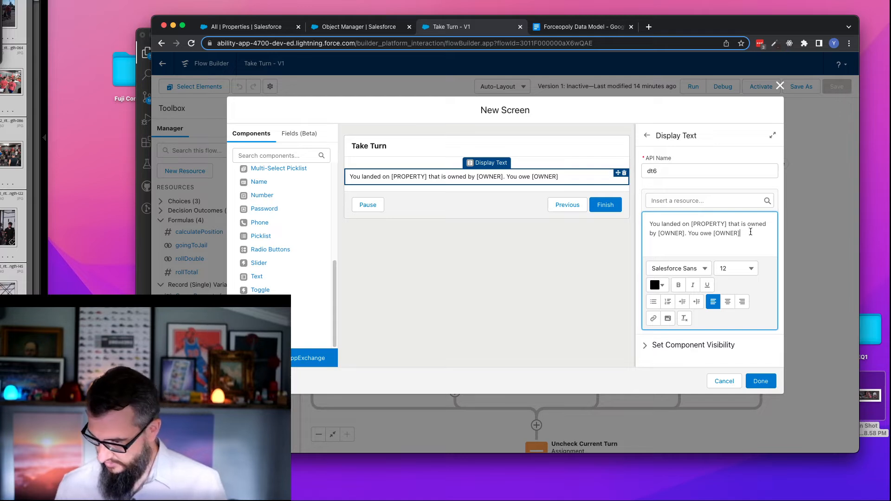
text( [MONEY)
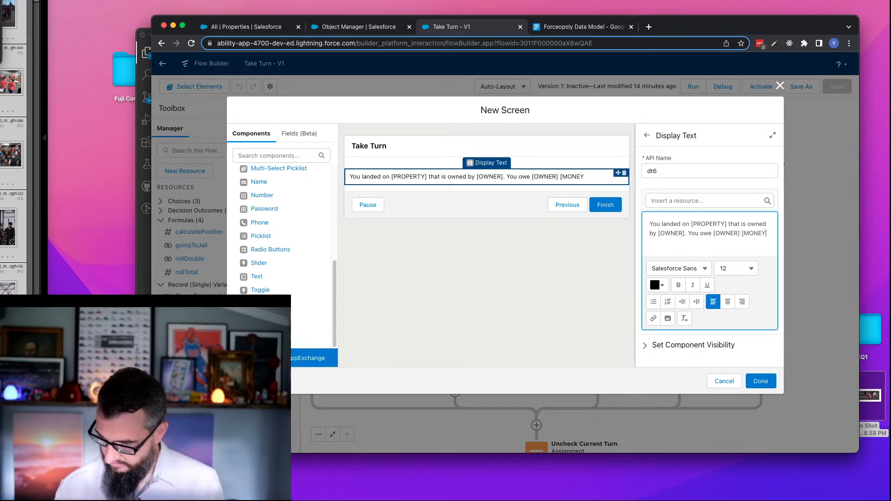
text(.)
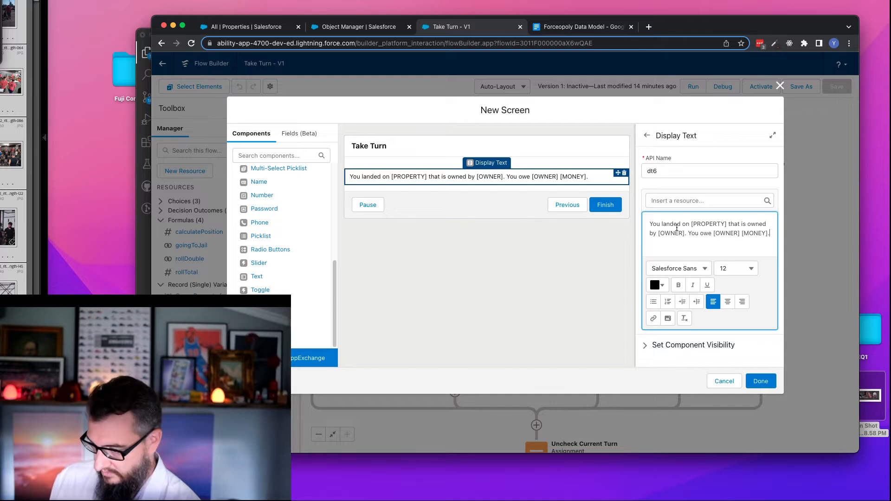
click(761, 381)
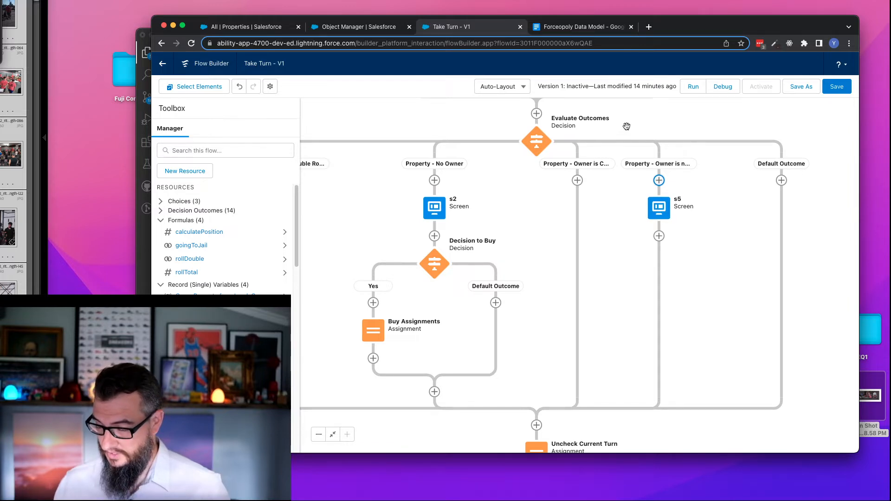
- Review the Take Turn flow from the s3 screen and Turn State through the Land and Go phases down to Evaluate Outcomes
drag(626, 124, 628, 322)
drag(715, 176, 745, 377)
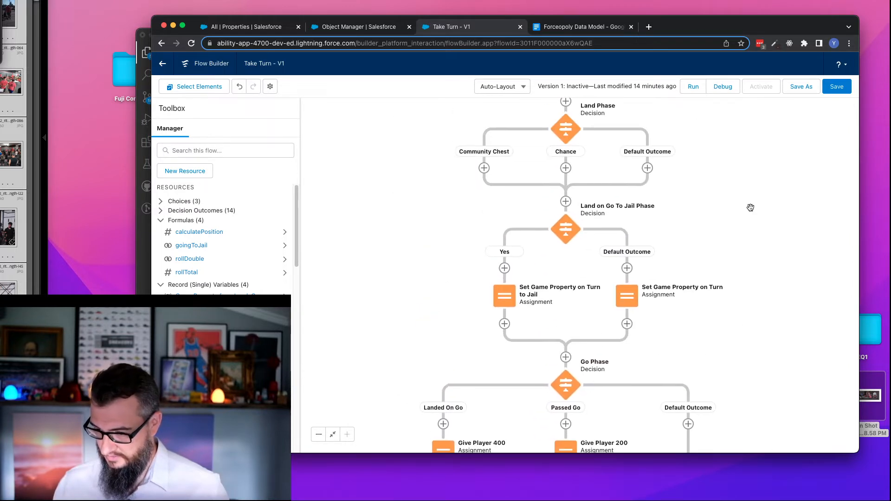
drag(750, 204, 722, 395)
drag(729, 255, 703, 397)
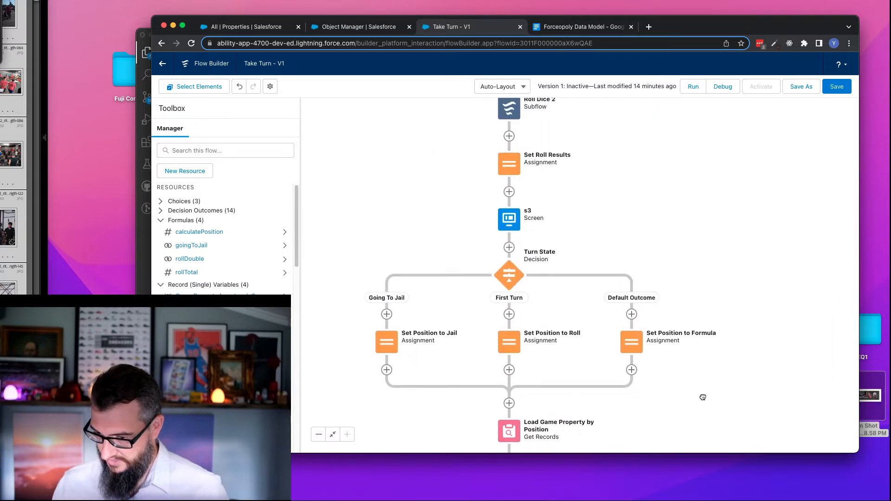
drag(691, 223, 688, 387)
scroll(691, 210, down, 15)
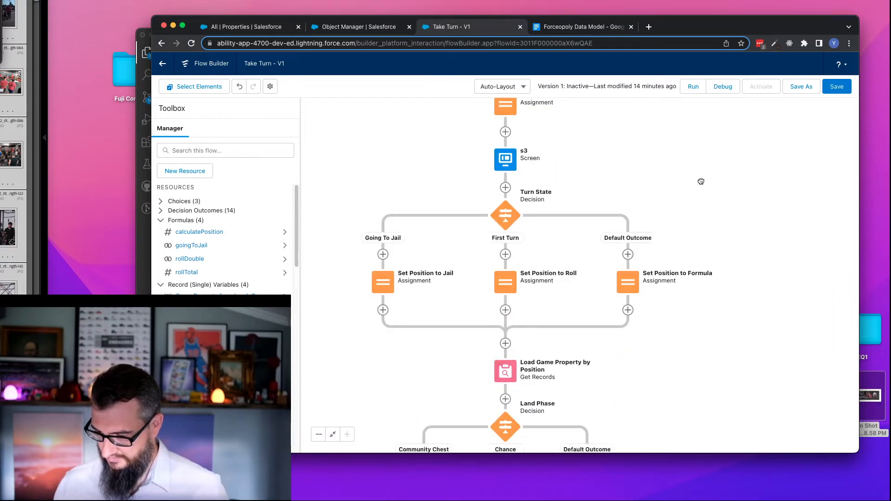
drag(655, 320, 736, 213)
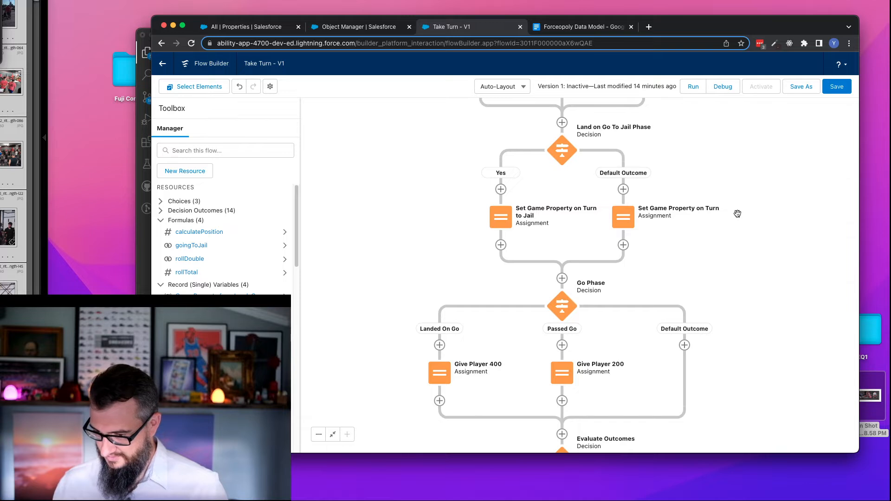
drag(756, 321, 738, 390)
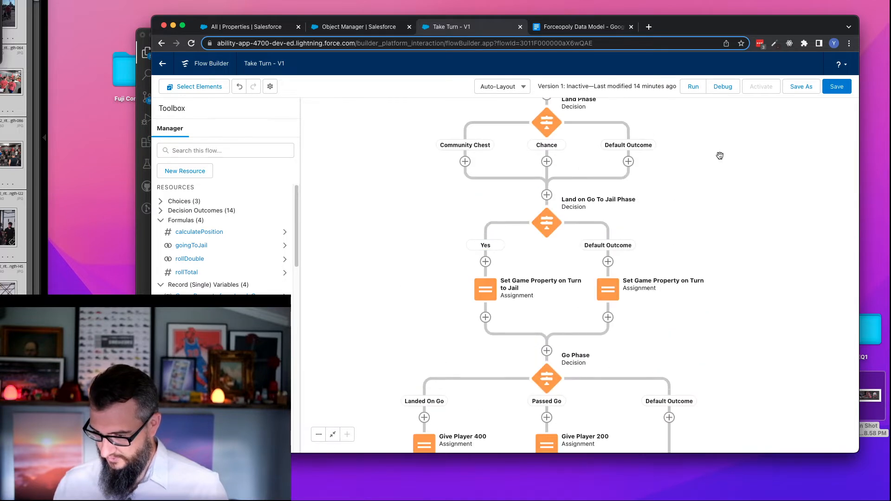
drag(720, 156, 725, 280)
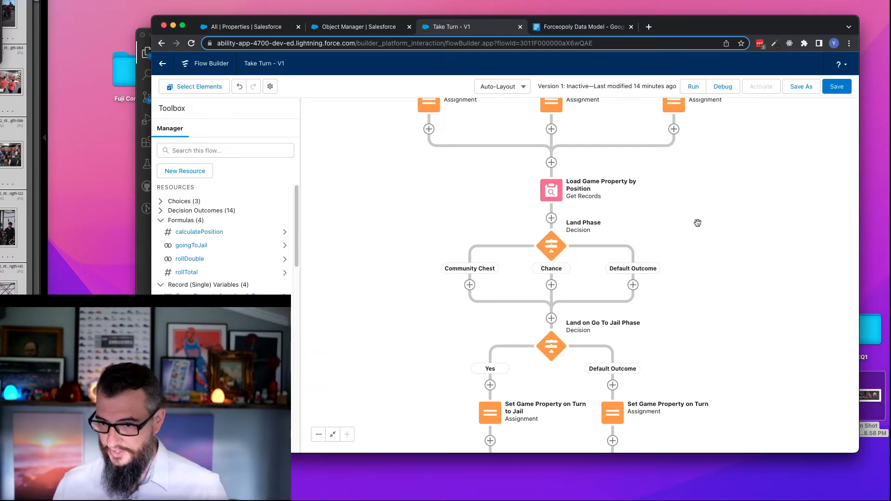
drag(730, 268, 685, 119)
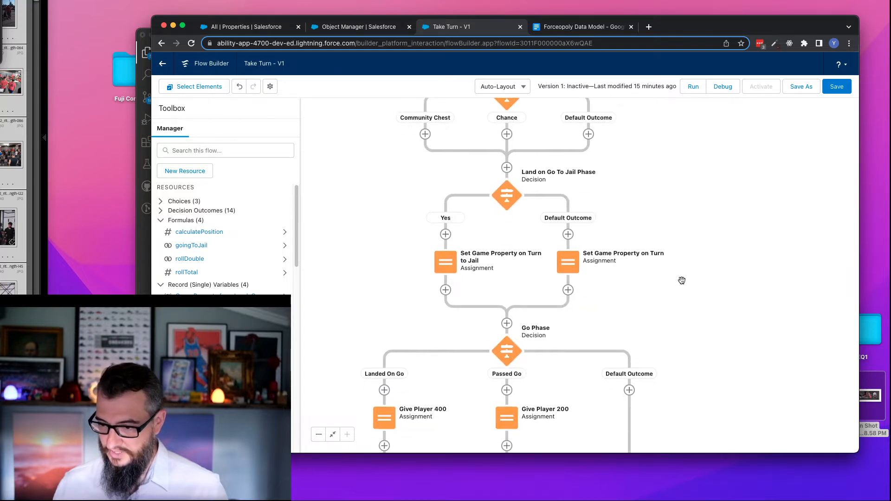
scroll(701, 232, down, 3)
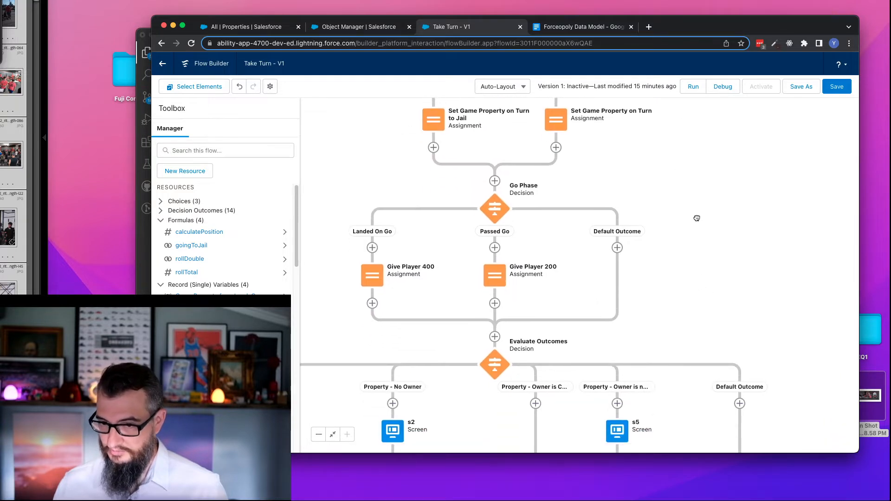
scroll(698, 218, down, 2)
scroll(764, 250, down, 3)
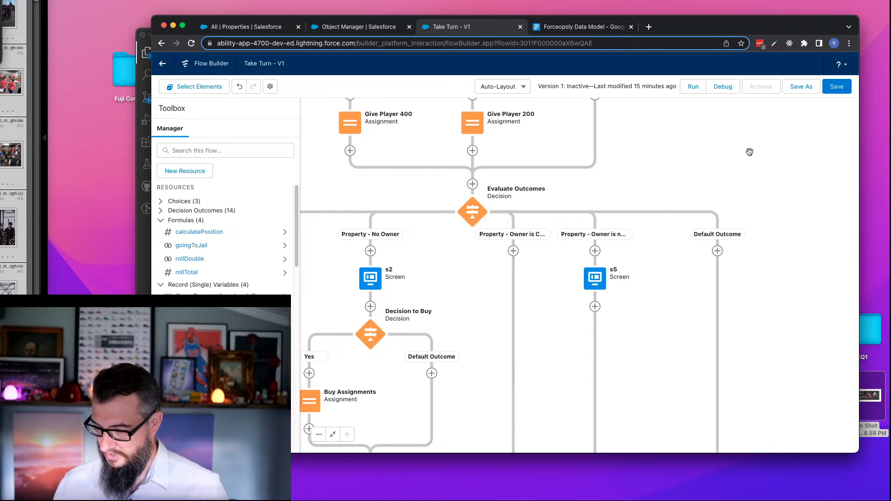
- Add an Assignment element after the s5 screen, label it Pay Rent, and let the API name fill in as Pay_Rent
click(595, 307)
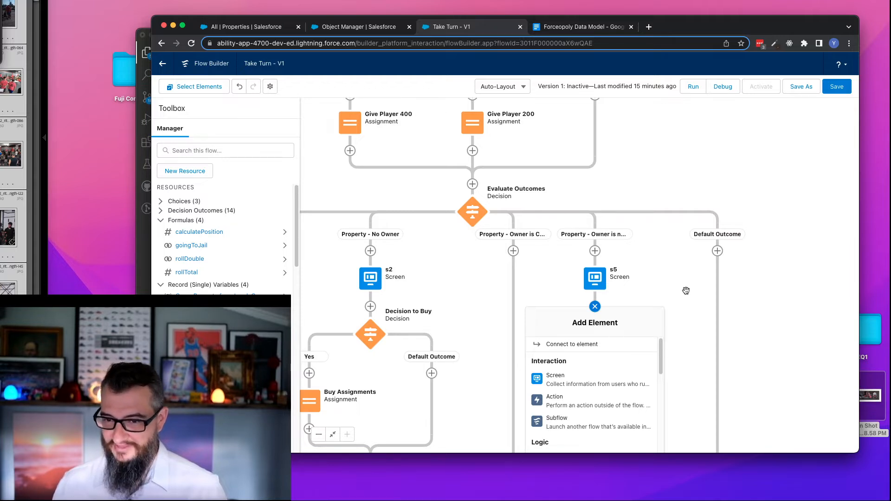
drag(686, 290, 671, 163)
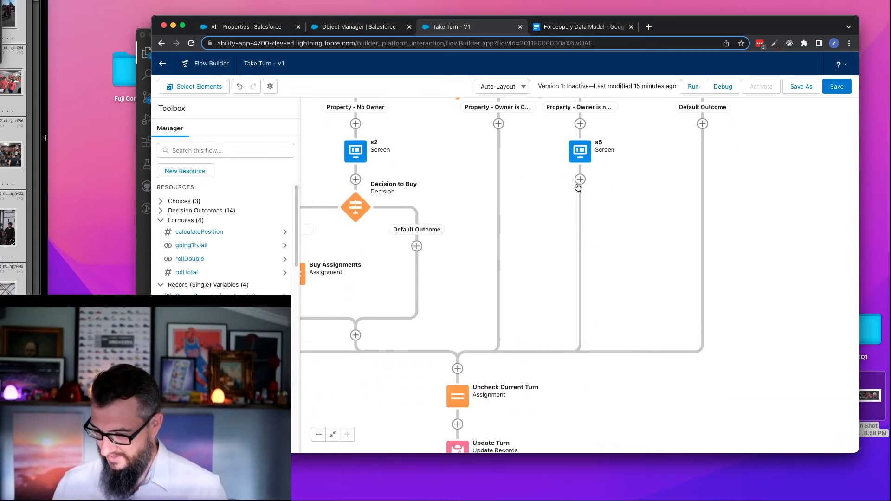
click(580, 180)
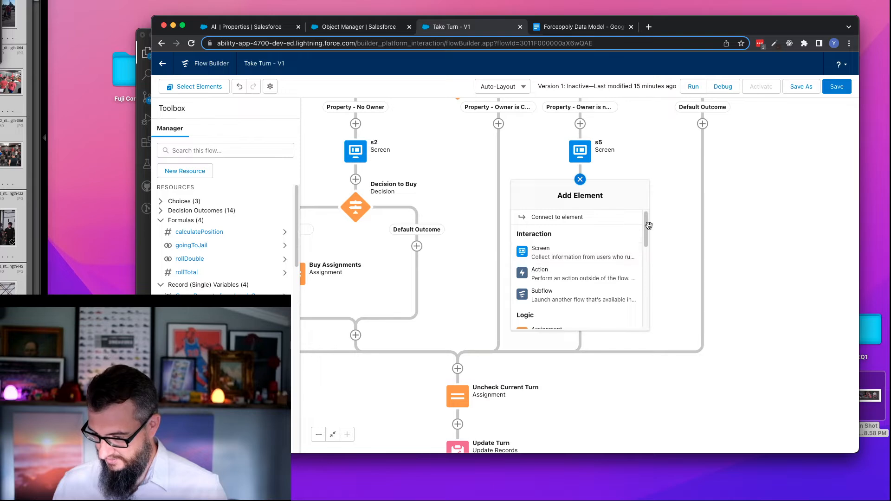
scroll(645, 232, down, 3)
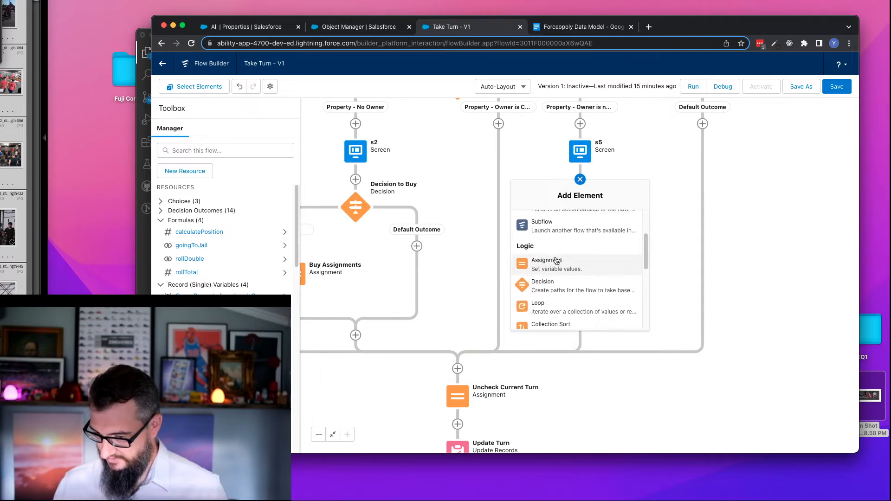
click(554, 268)
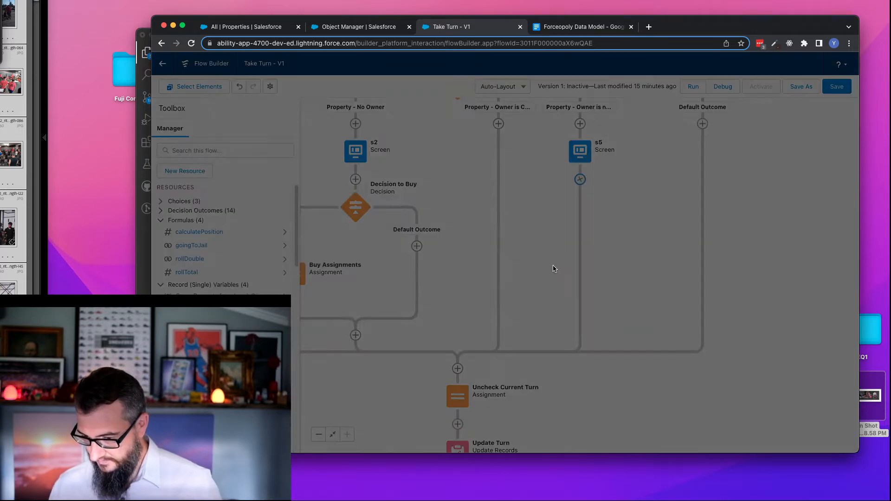
click(402, 186)
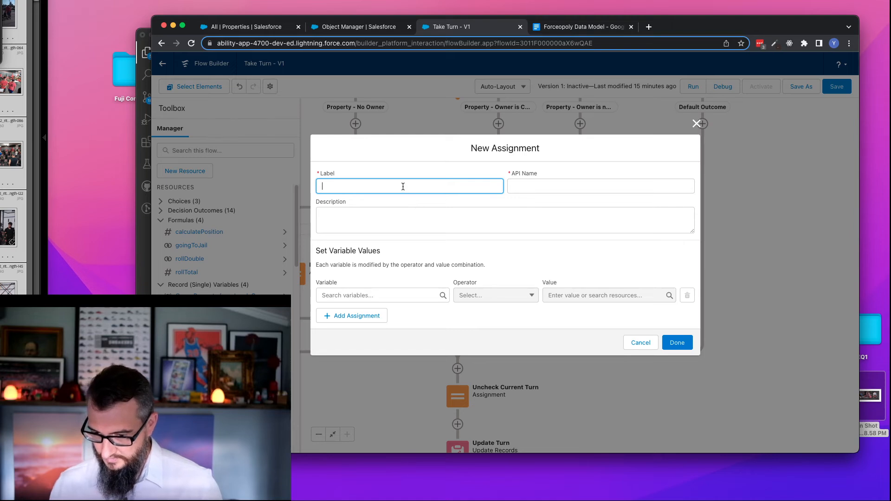
text(Pay )
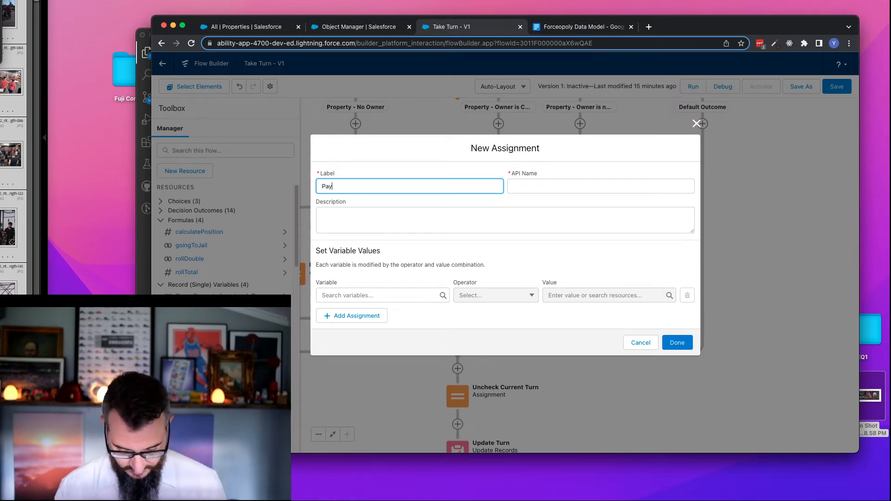
text(Rent)
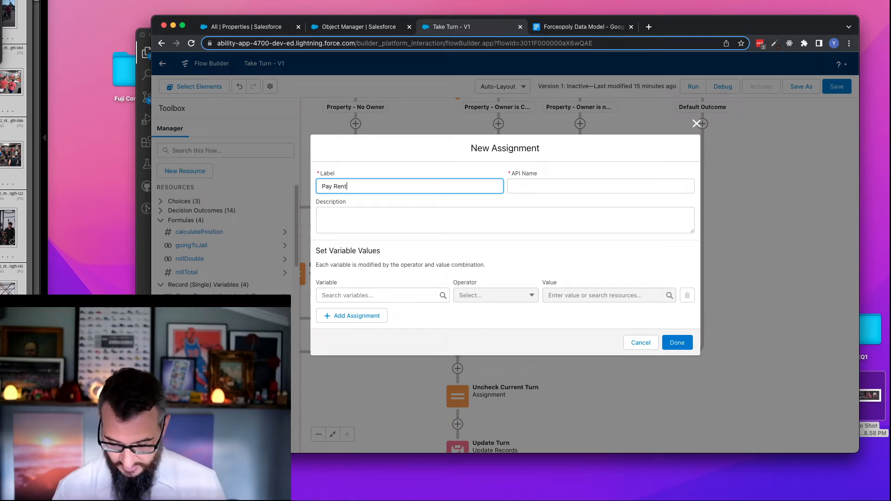
click(577, 193)
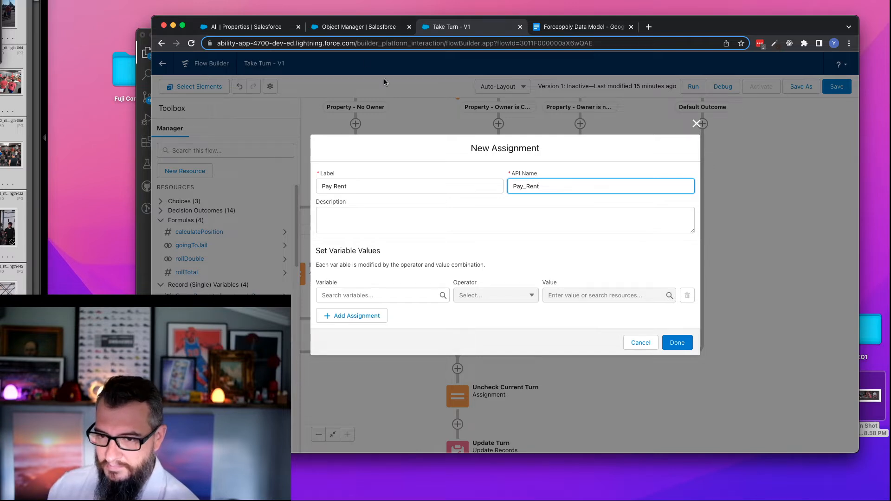
- Find the Game Property object in Object Manager and examine its fields, including the IsMonopoly__c checkbox
click(328, 28)
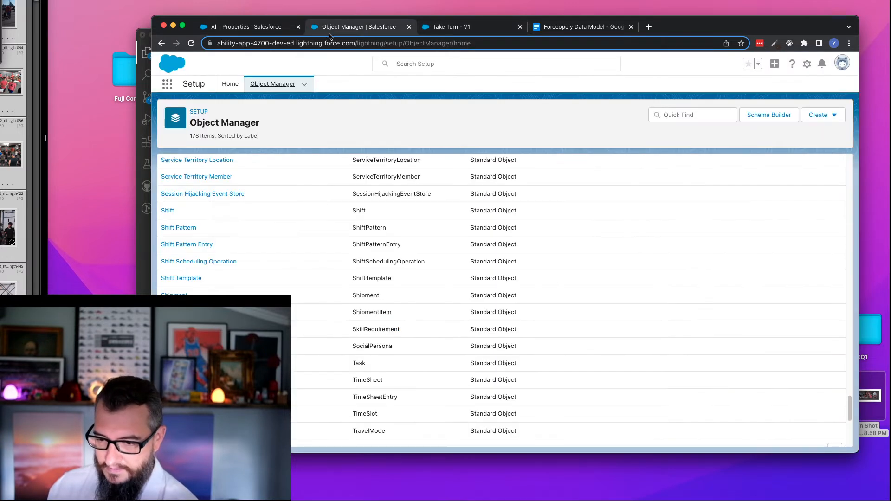
click(705, 114)
text(game)
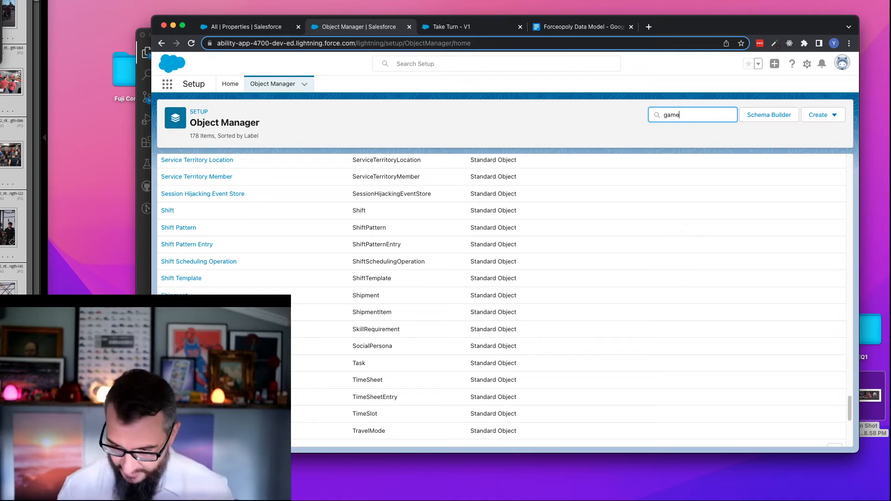
click(185, 200)
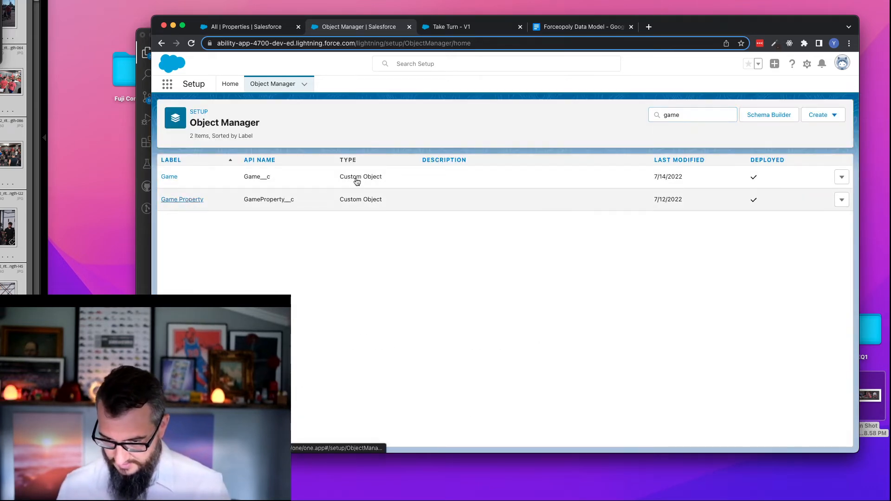
click(216, 179)
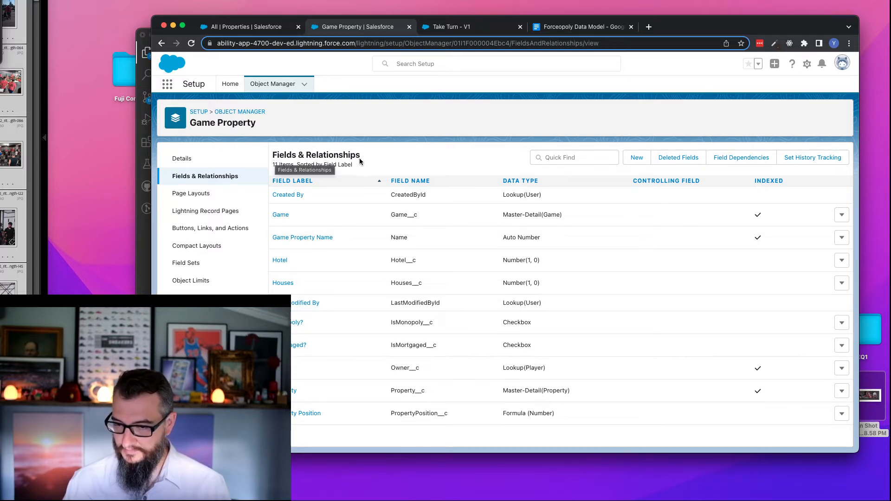
double_click(411, 321)
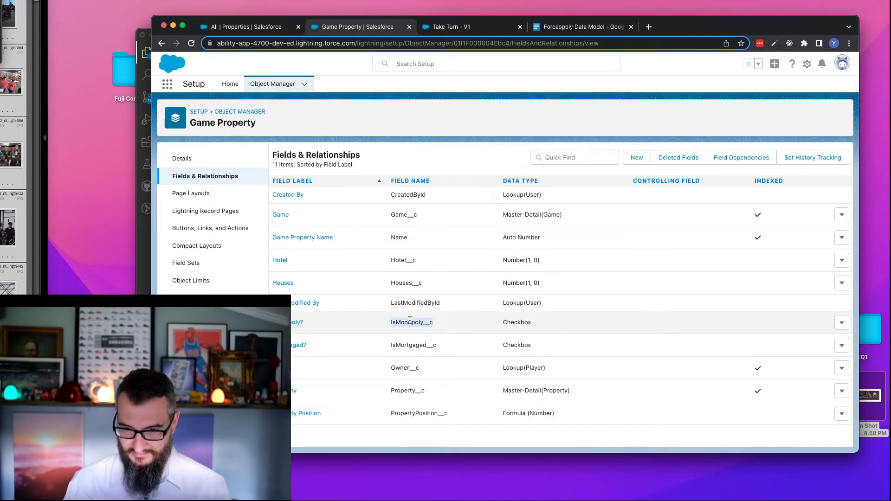
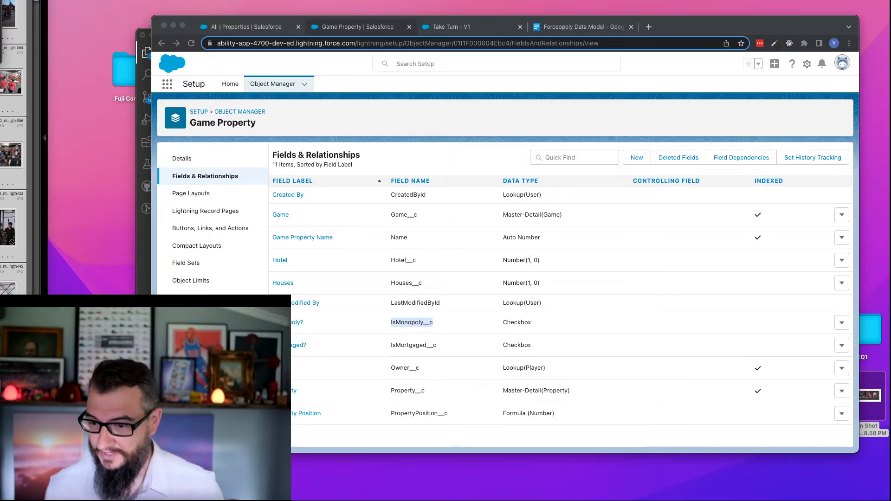
- Return to the Take Turn flow, discard the unfinished Pay Rent assignment, and save the flow
click(478, 27)
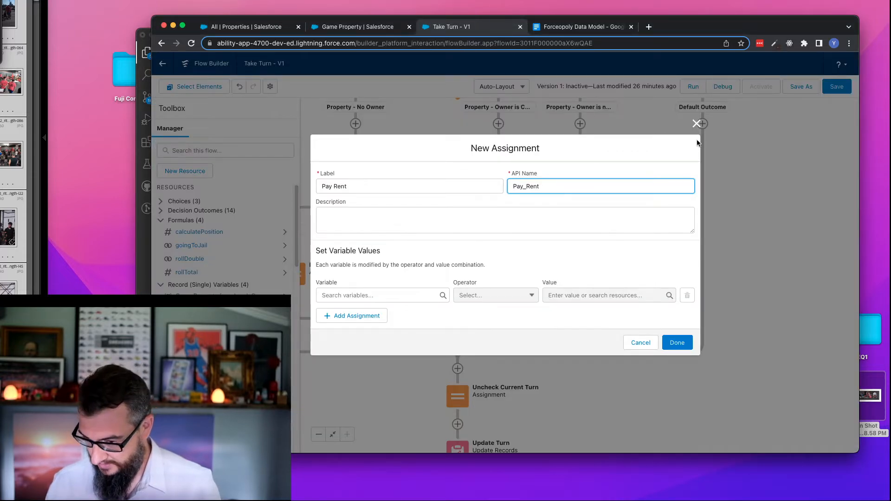
click(641, 343)
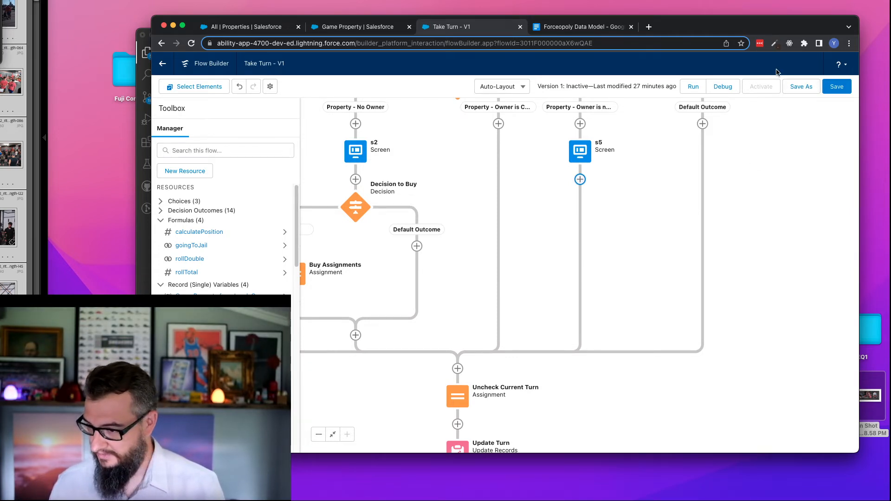
click(840, 90)
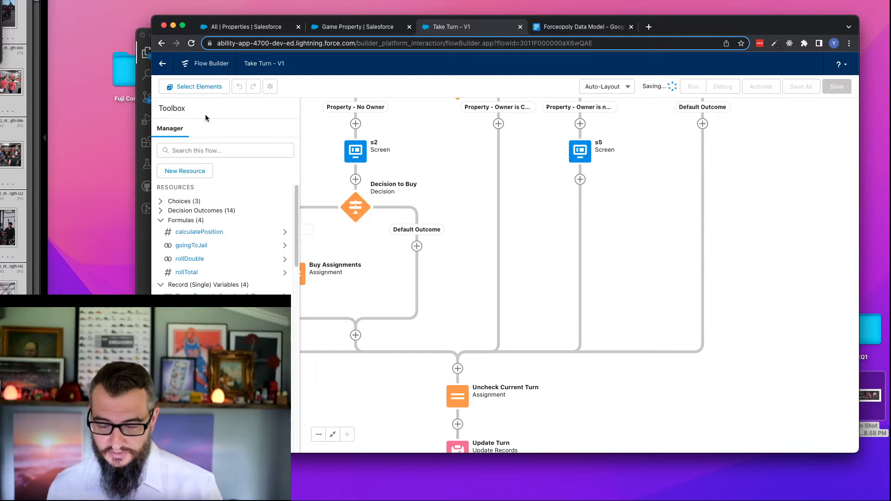
- Go back to the list of flows and create a new Autolaunched Flow (No Trigger)
click(163, 65)
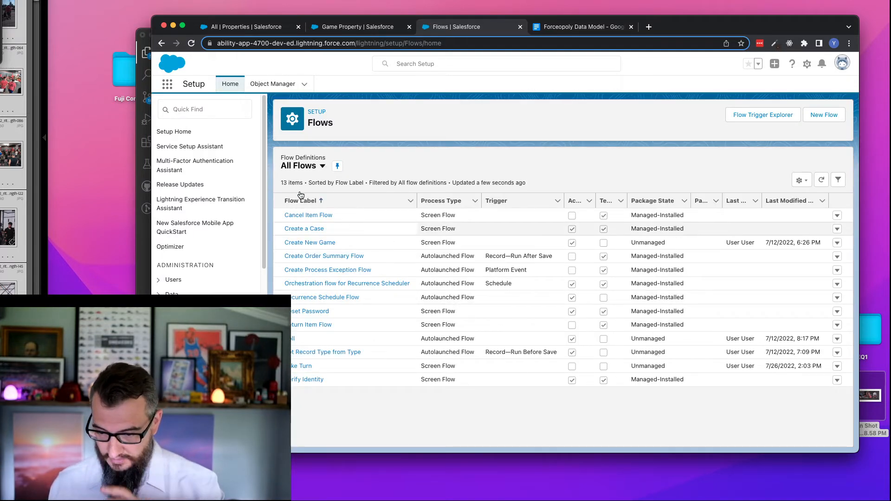
click(830, 119)
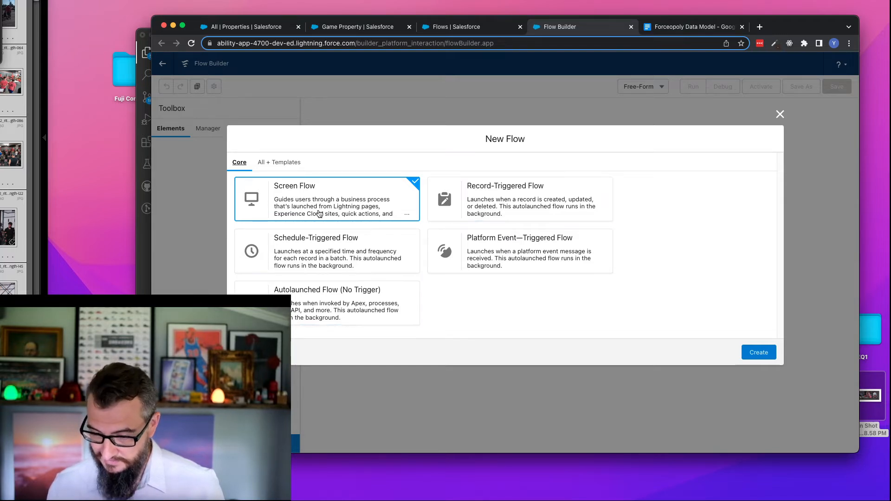
click(319, 310)
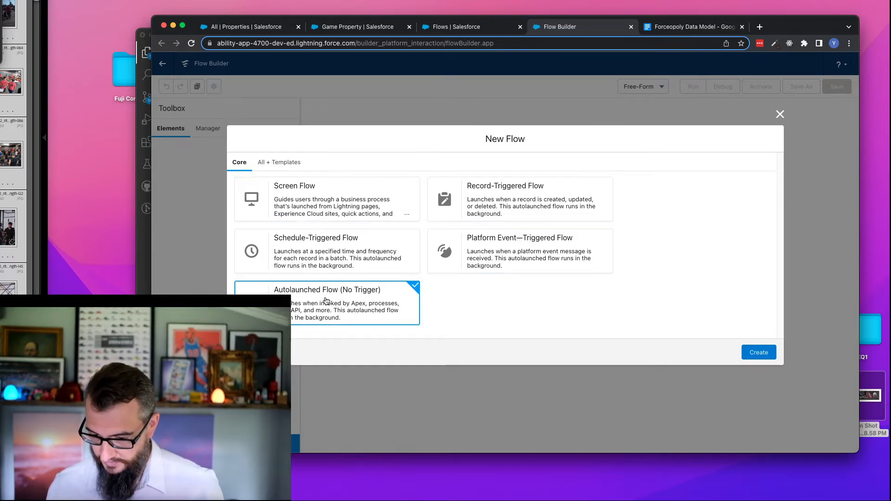
click(750, 351)
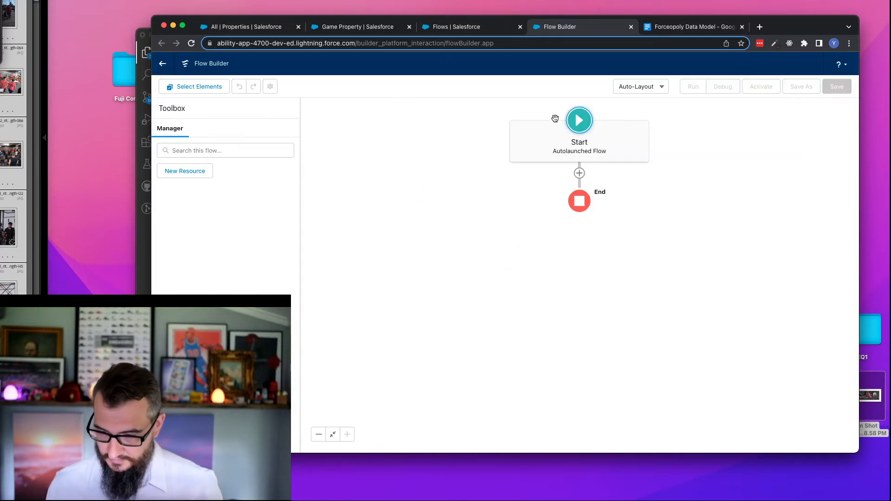
- Start a new Variable resource in the autolaunched flow with the API name receivedGameProperty
click(207, 151)
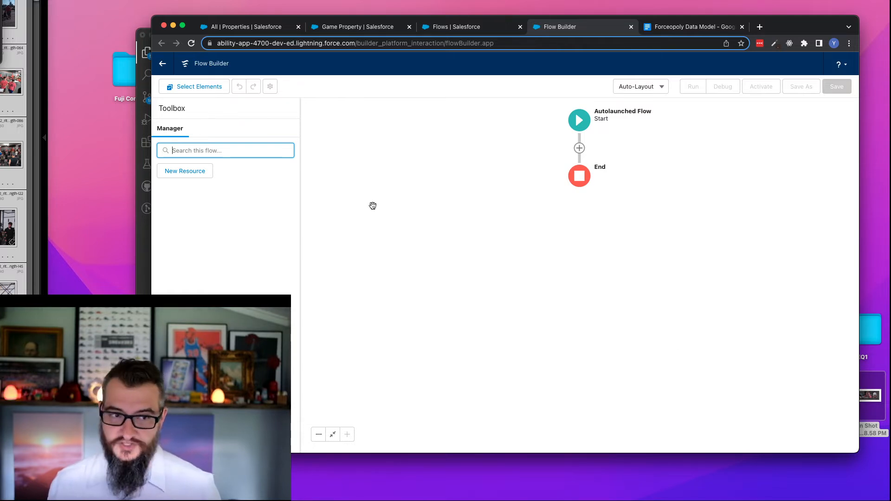
click(188, 174)
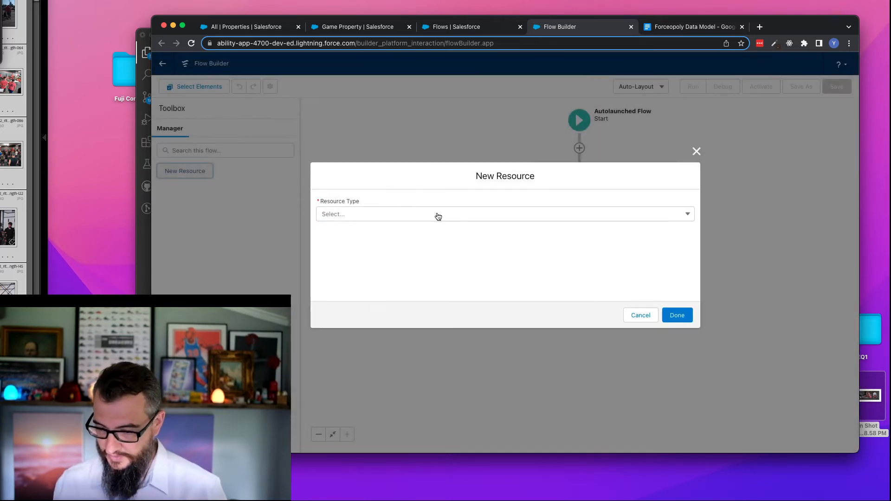
click(436, 216)
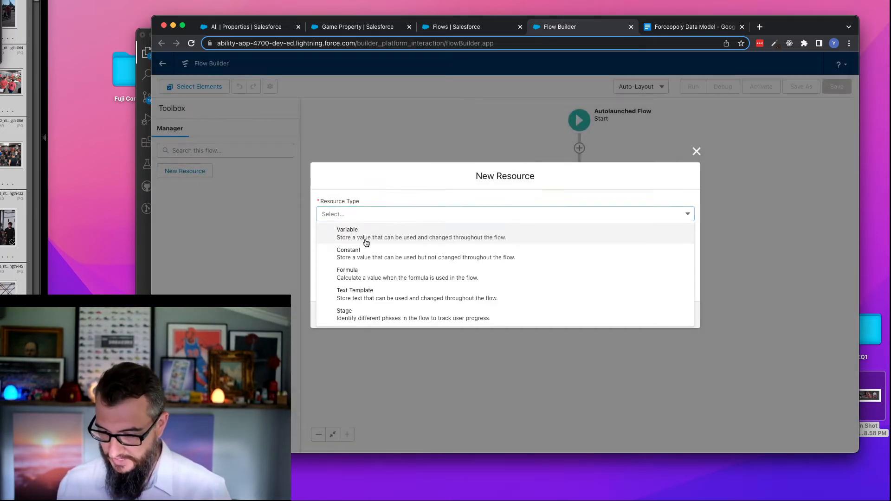
click(363, 235)
click(363, 234)
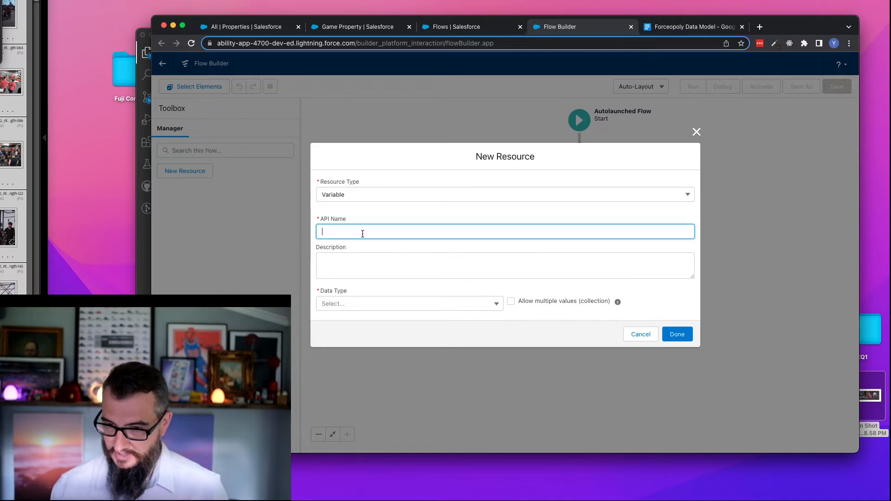
text(re)
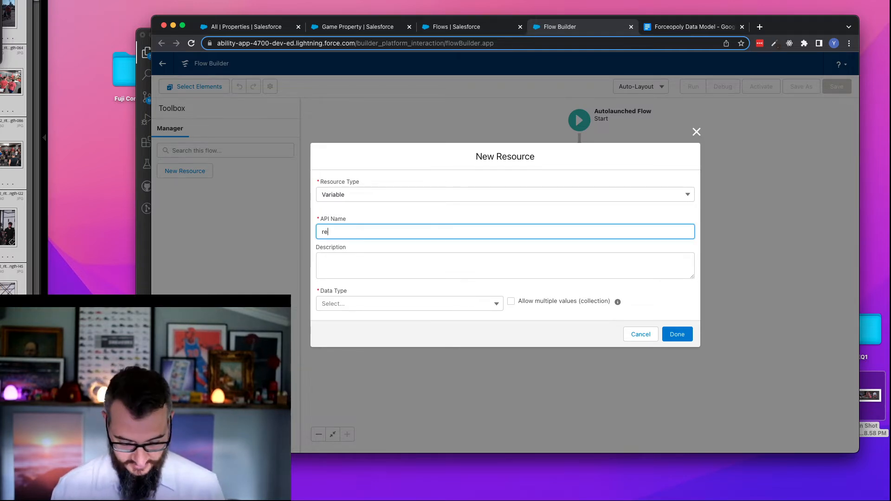
text(ceivedProperty)
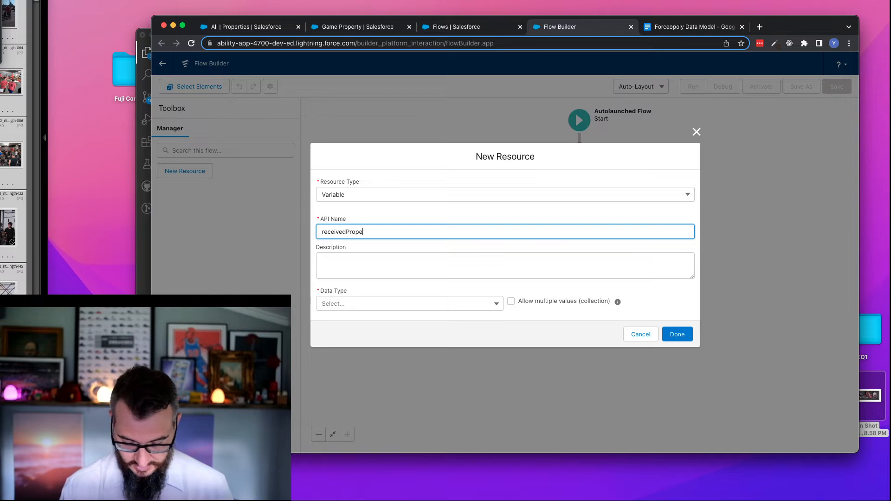
click(377, 268)
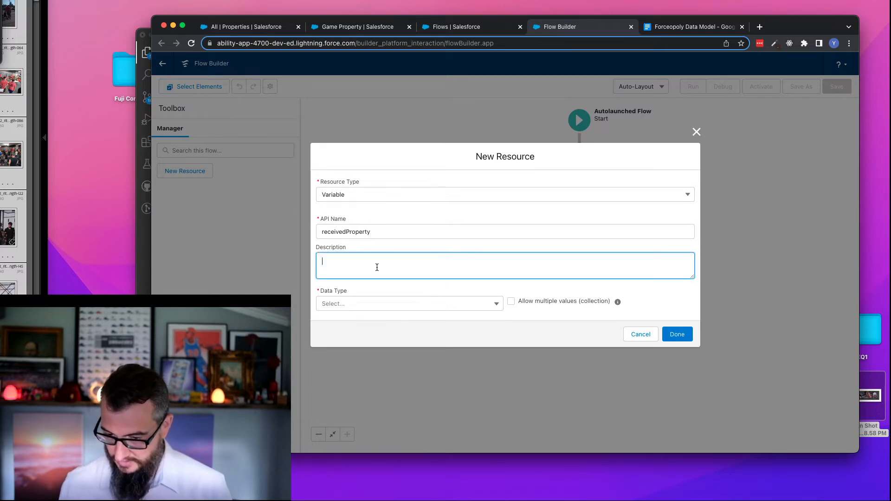
text(Pro)
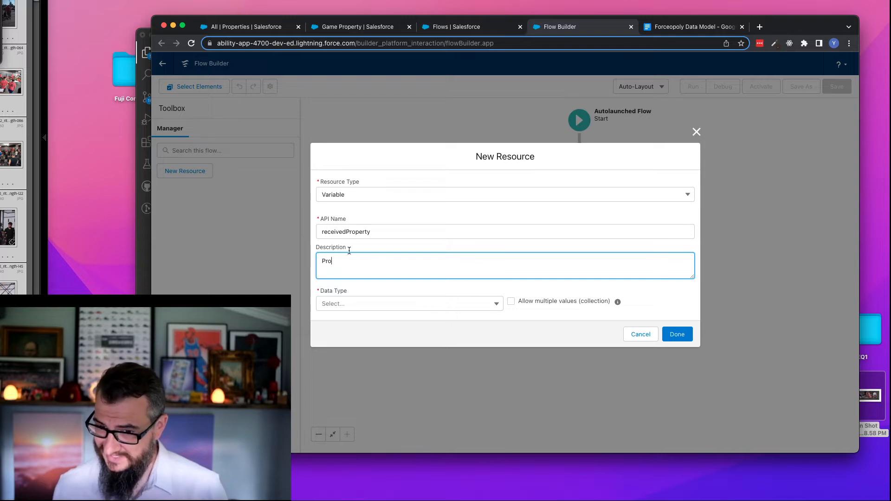
click(346, 232)
click(346, 233)
text(Game)
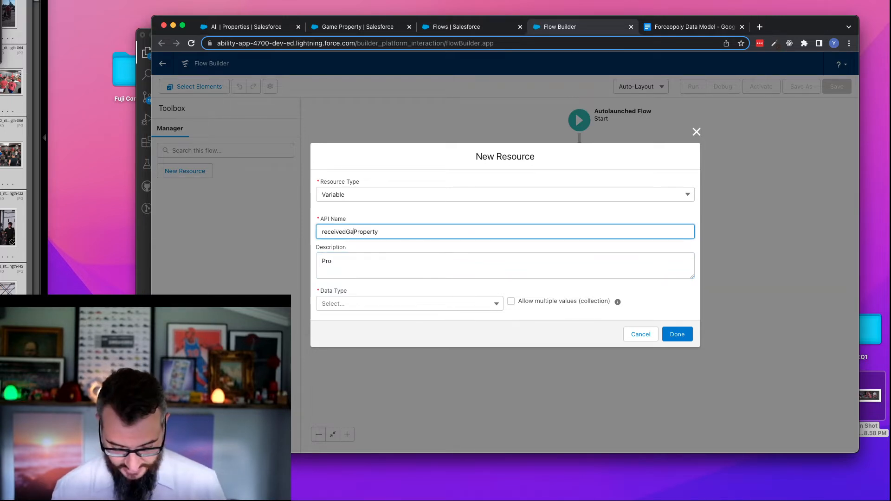
- Describe the variable as "Game Property that was bought or traded to evaluate against other Game Properties for a Monopoly."
click(351, 262)
key(super+a)
text(Game Property)
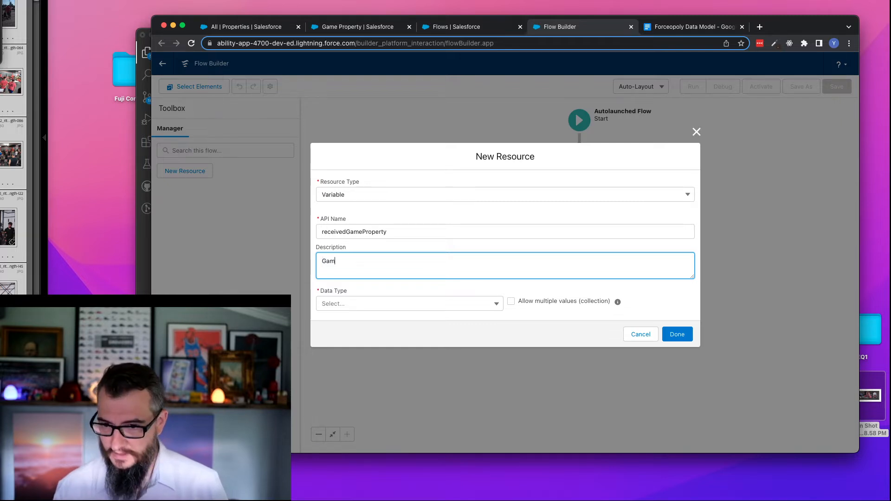
text( th)
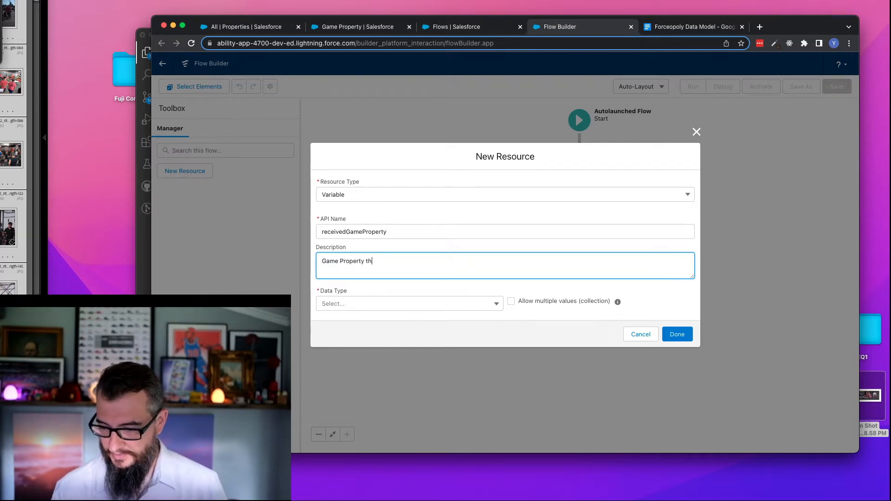
text(at was b)
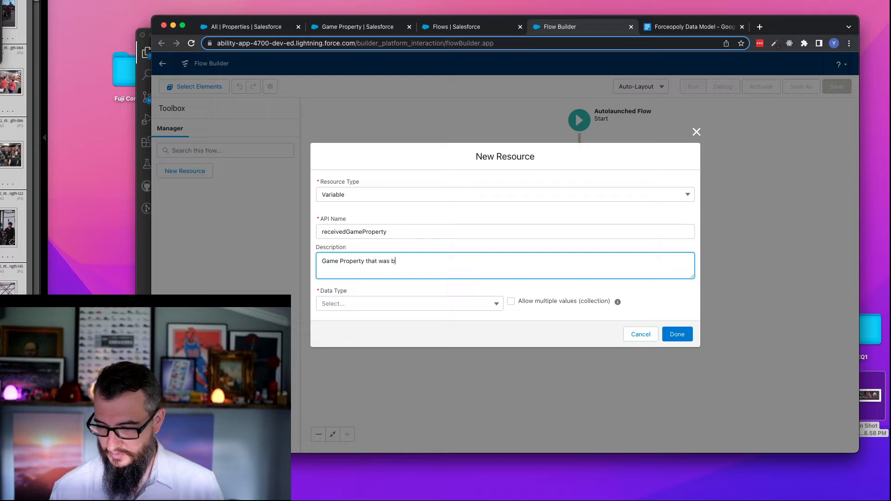
text(ought or )
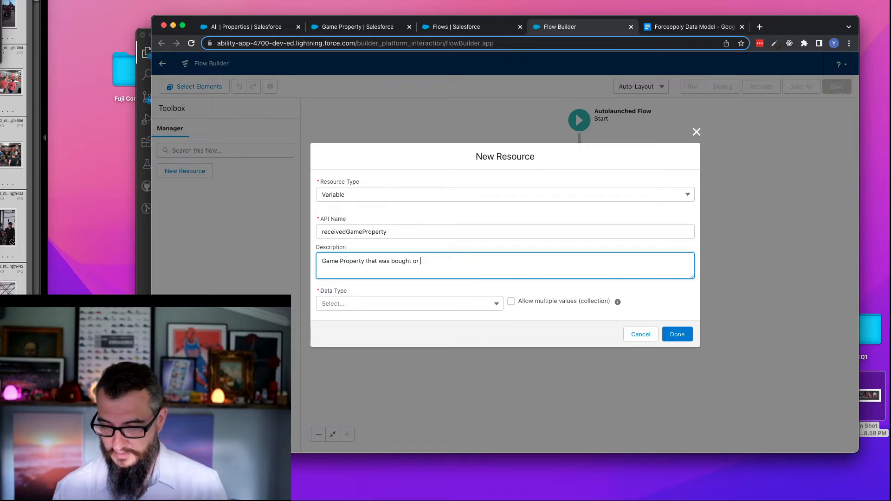
text(traded)
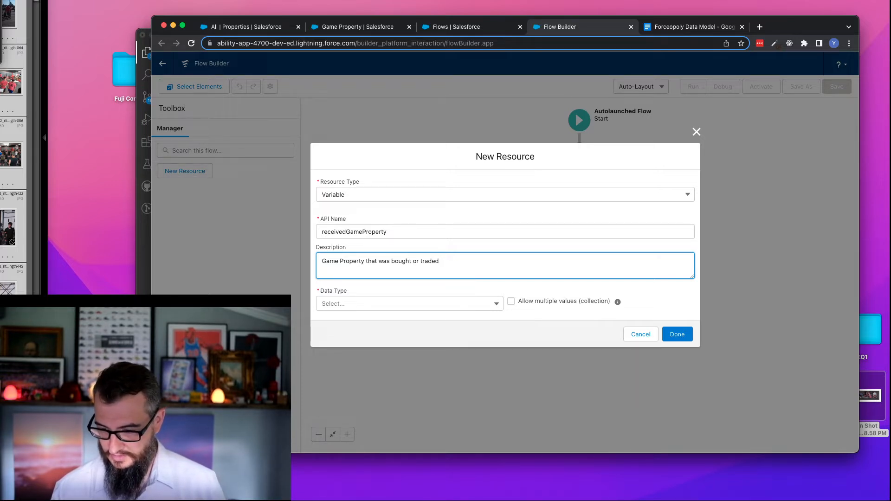
text( to evaluate against on)
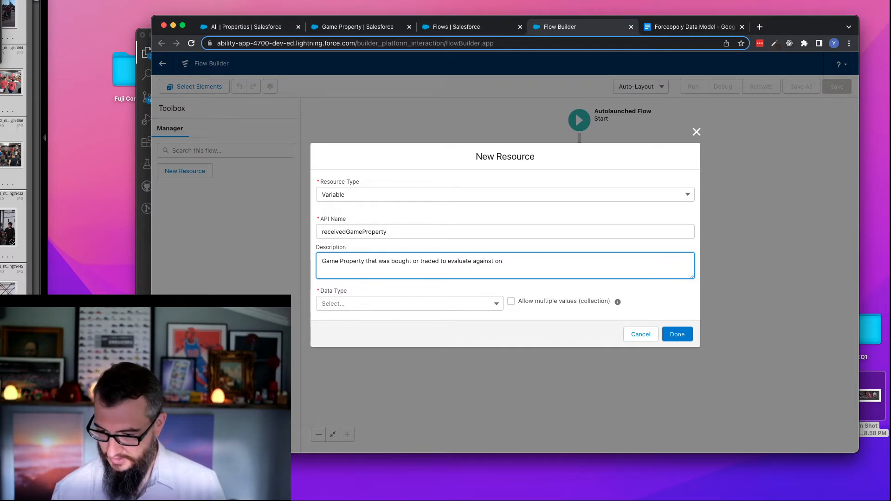
key(BackSpace)
text(ther Game Properties for)
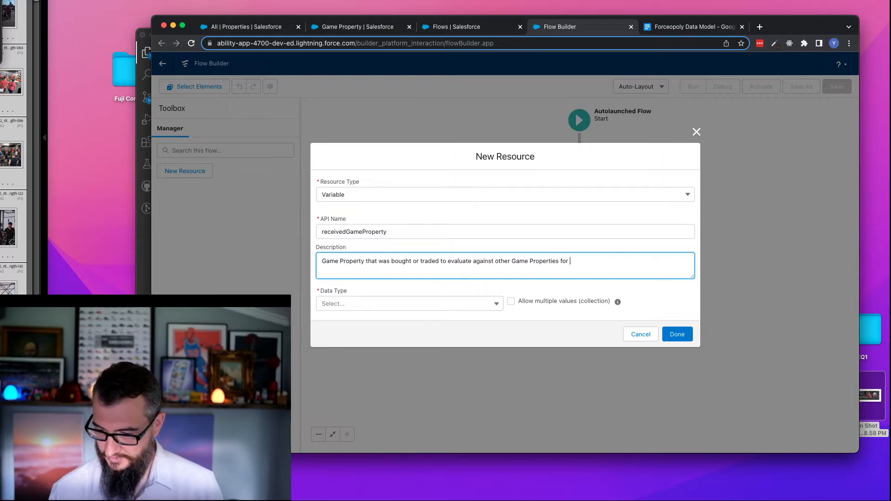
text( a Mon)
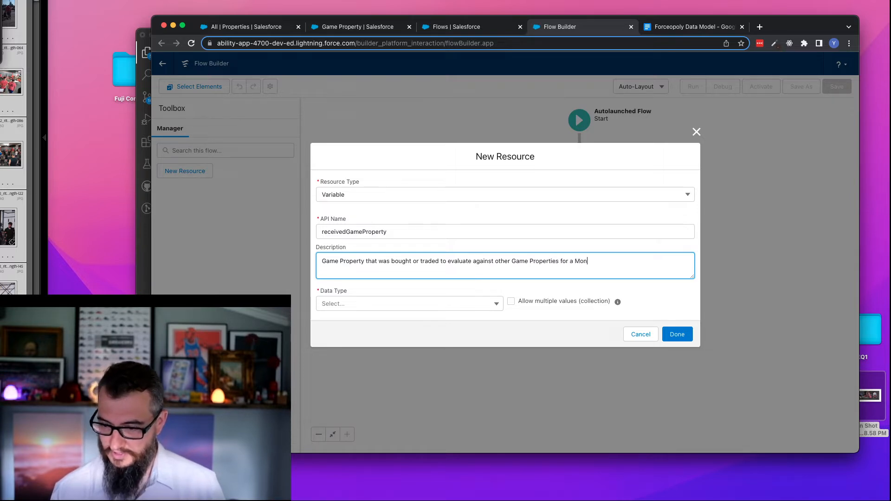
text(olpoly.)
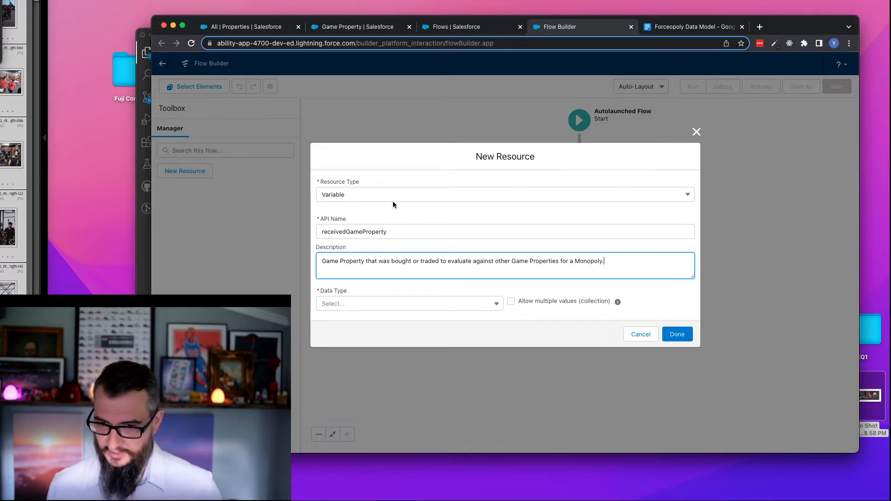
- Set the variable's data type to Record and its object to Game Property, make it available for input, and save it
click(372, 304)
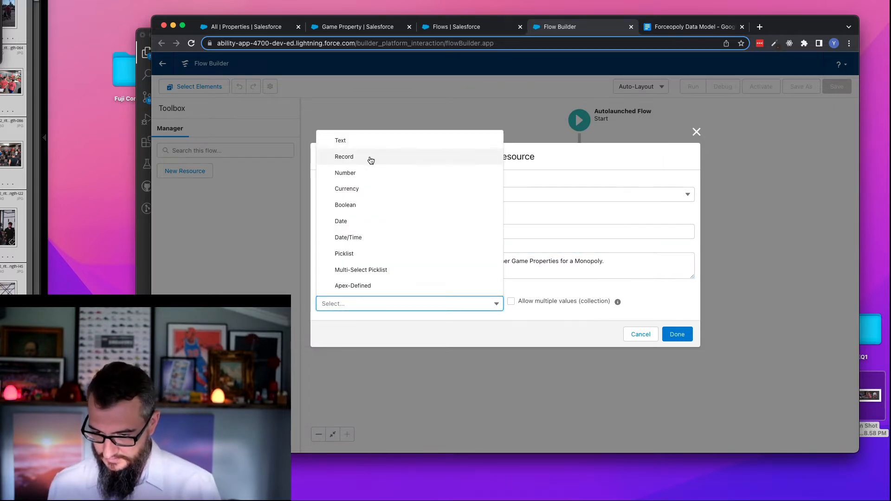
click(367, 157)
click(354, 304)
text(game)
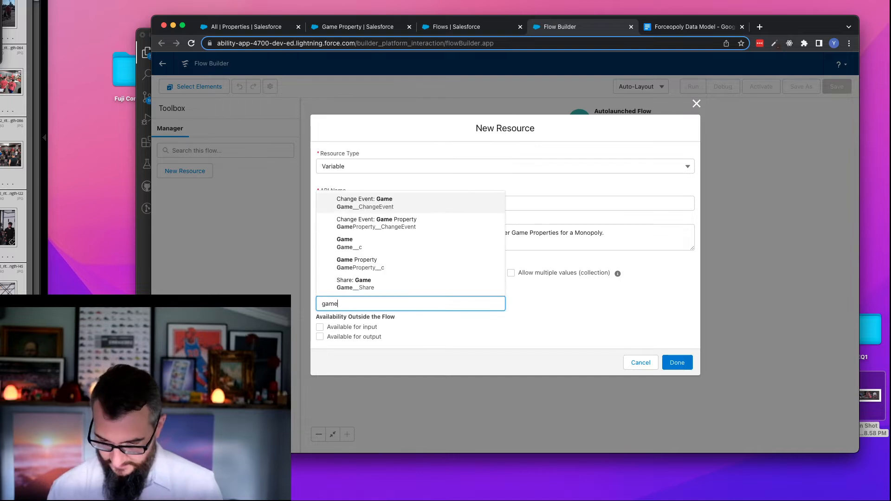
click(374, 263)
click(366, 328)
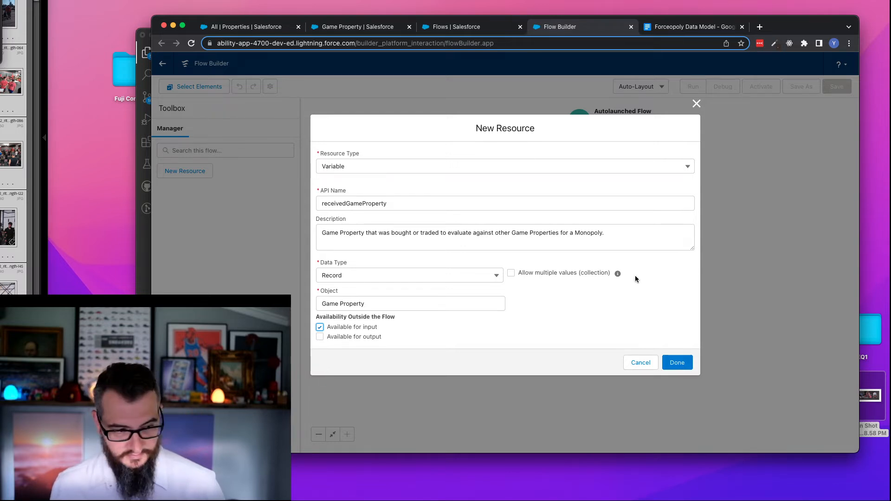
click(678, 363)
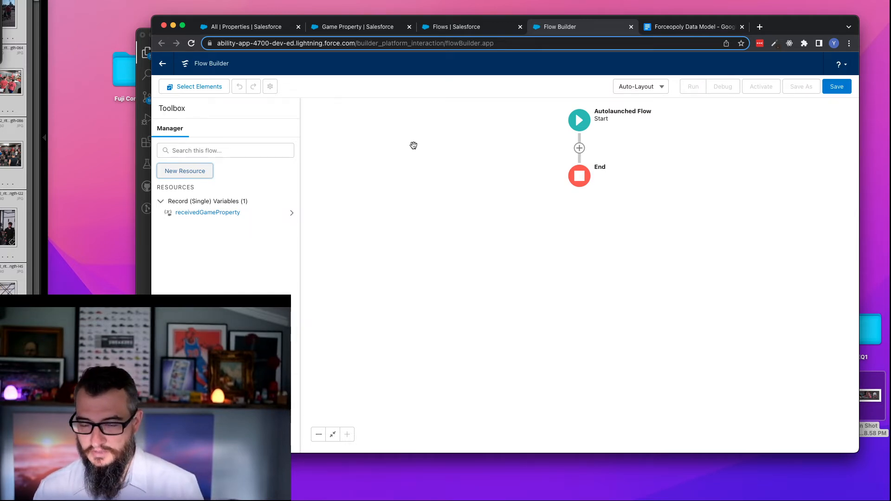
- Add a Get Records element after Start, label it Load Other Game Properties, and let the API name fill in as Load_Other_Game_Properties
click(579, 148)
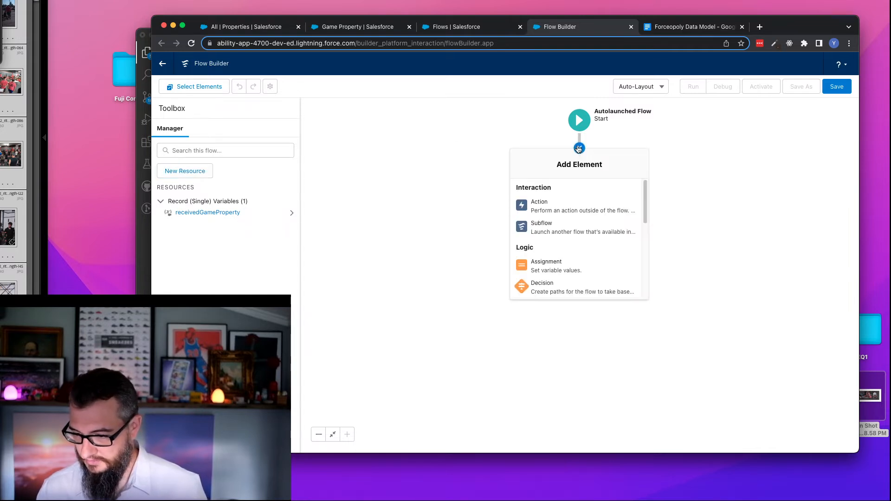
drag(644, 200, 646, 262)
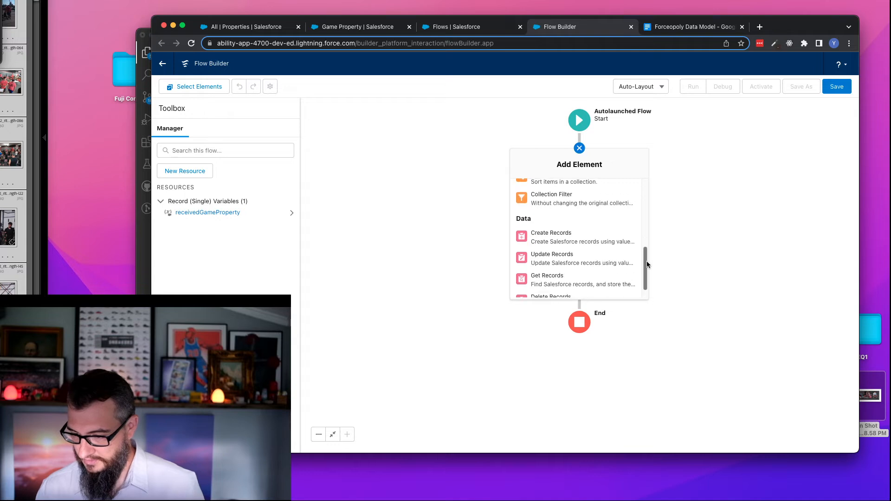
click(570, 279)
click(369, 221)
click(374, 208)
text(Load)
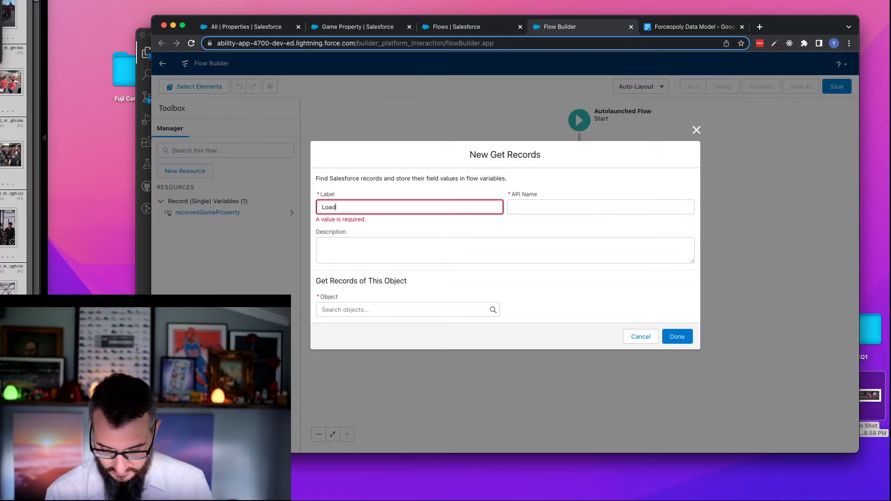
text( Other Game Properties)
key(Tab)
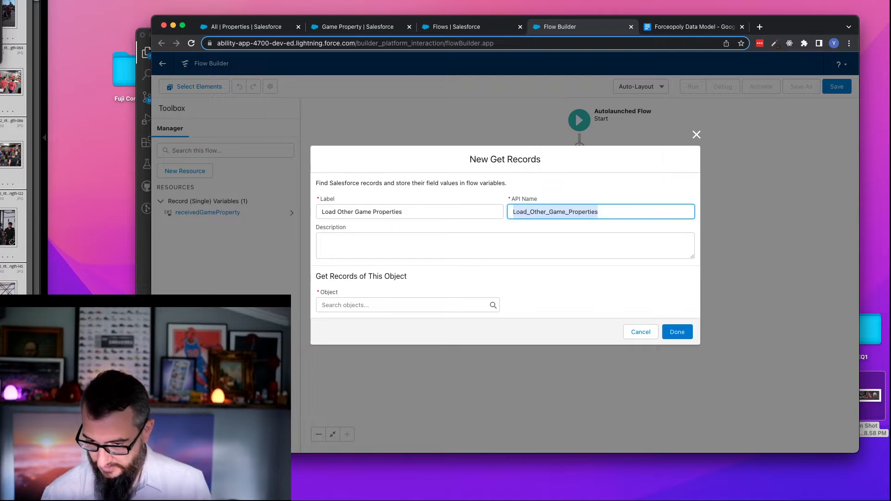
- Set the object of the Load Other Game Properties element to Game Property
key(Tab)
key(Tab)
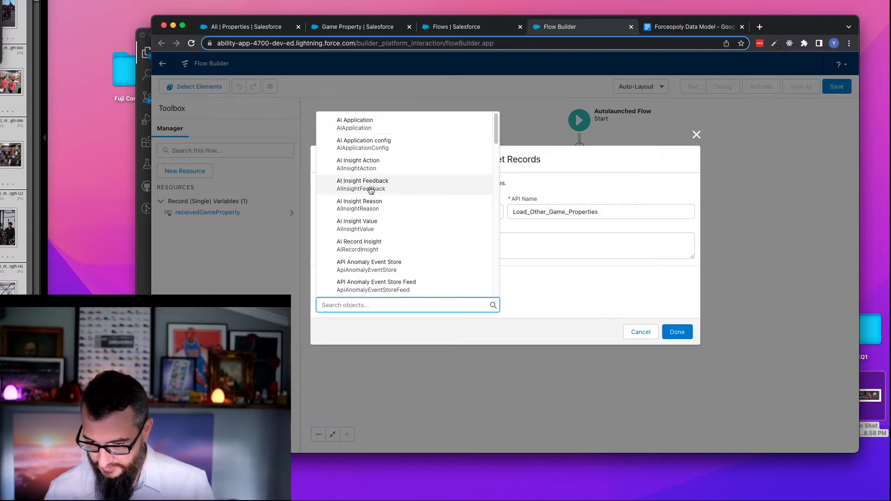
text(game)
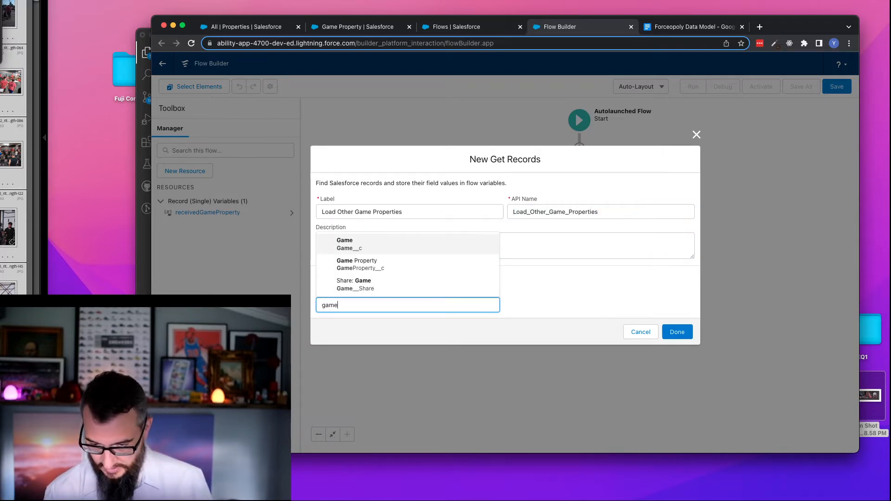
click(390, 271)
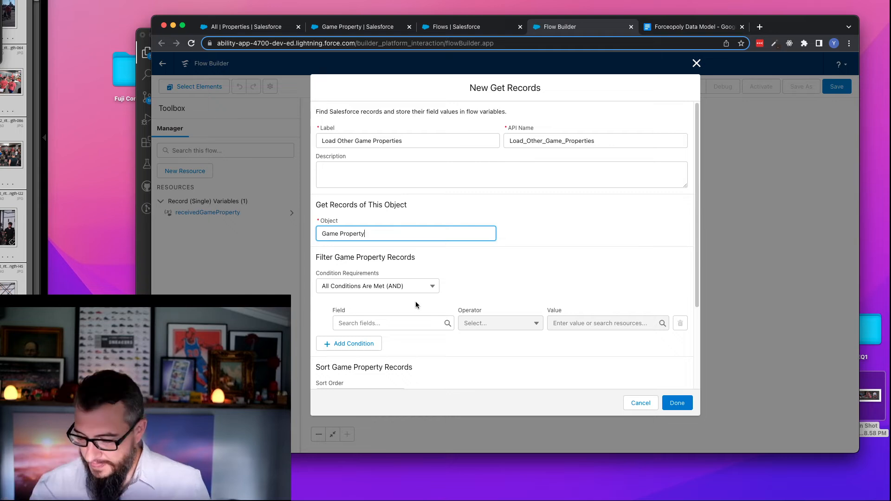
- Start the Game Property record filter with the Owner__c field and the Equals operator
click(389, 324)
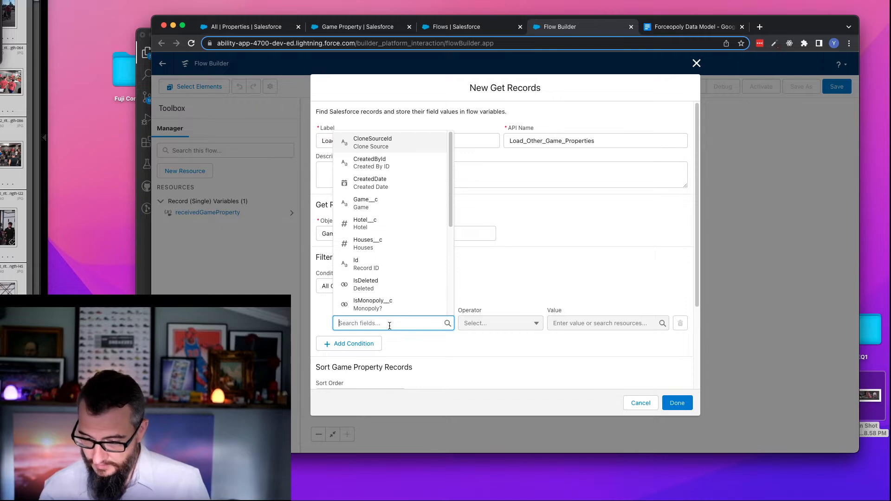
text(pr)
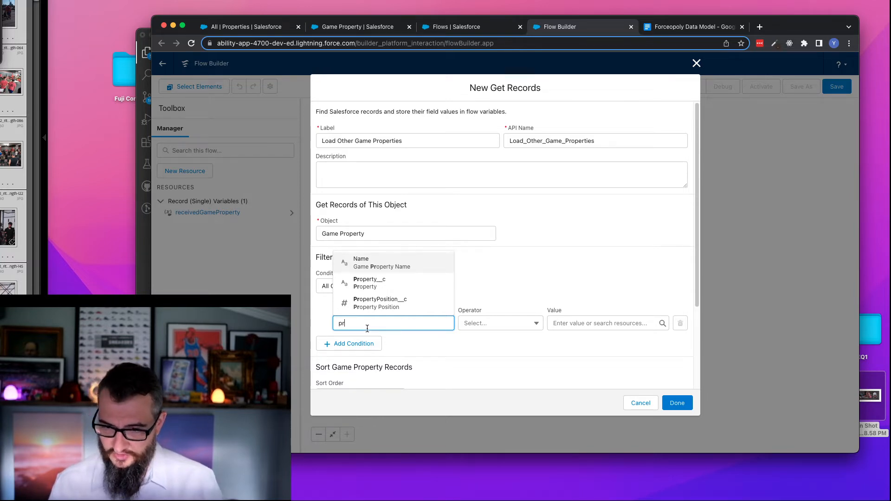
key(super+a)
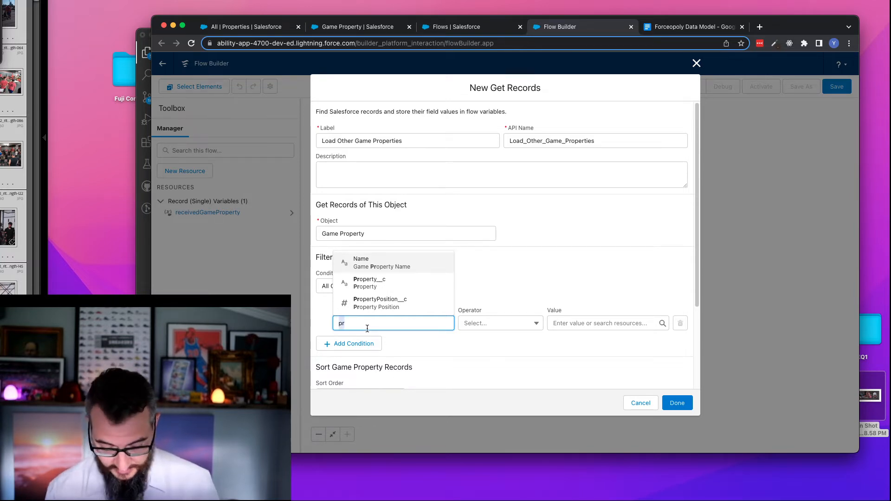
text(owne)
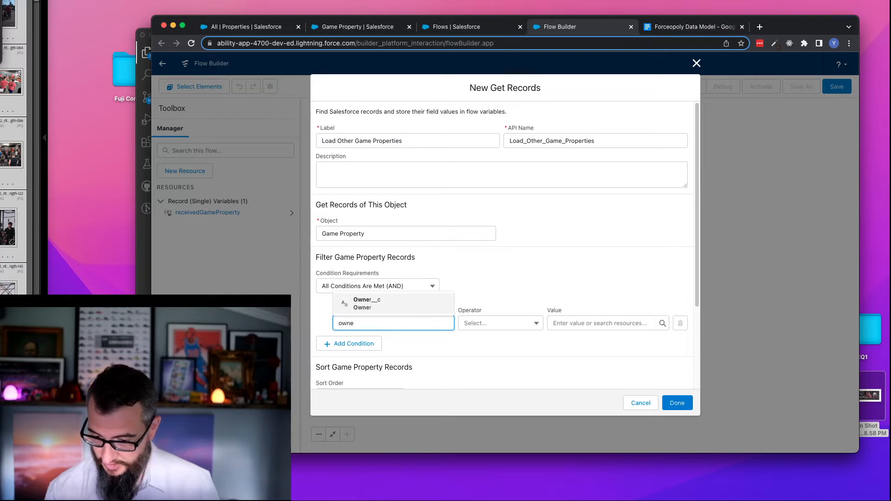
click(380, 303)
click(518, 328)
- Set the Owner__c condition's value to {!receivedGameProperty.Owner__c} and finish the Get Records element
click(610, 323)
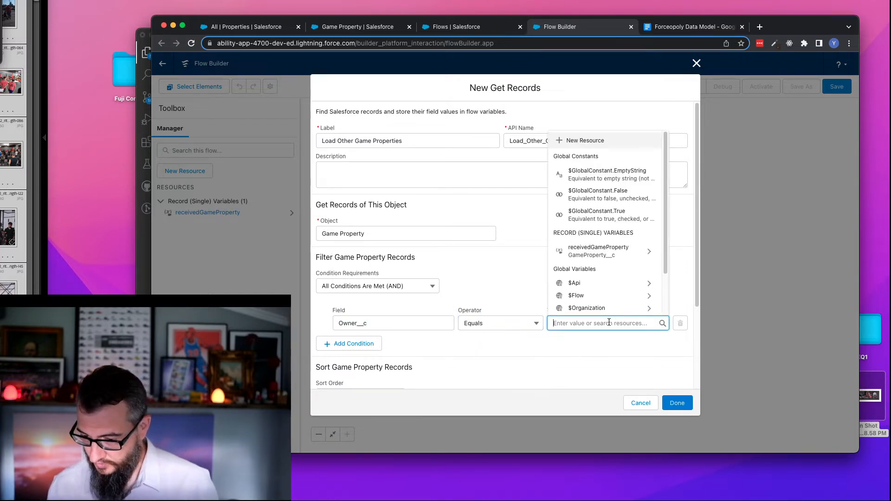
click(599, 251)
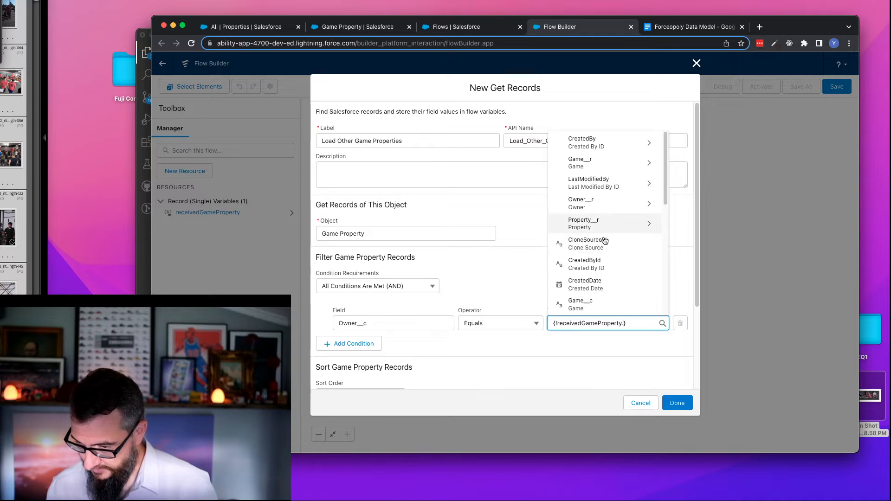
scroll(641, 195, down, 10)
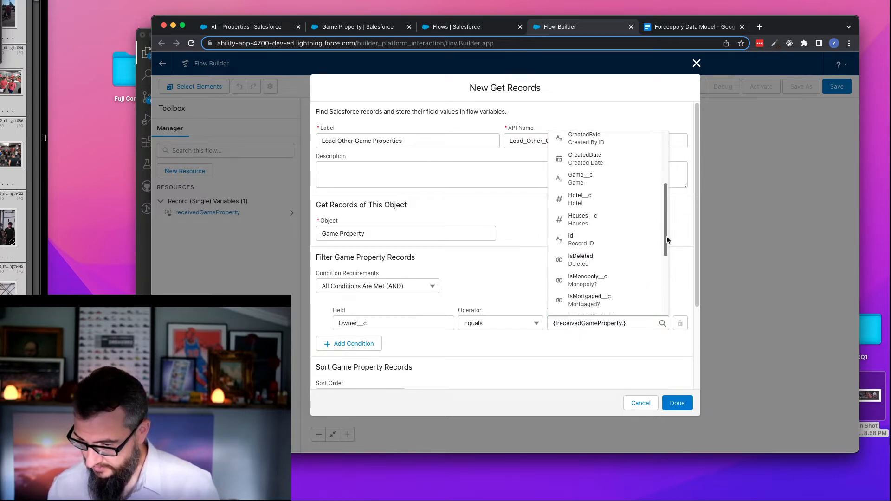
drag(668, 265, 669, 275)
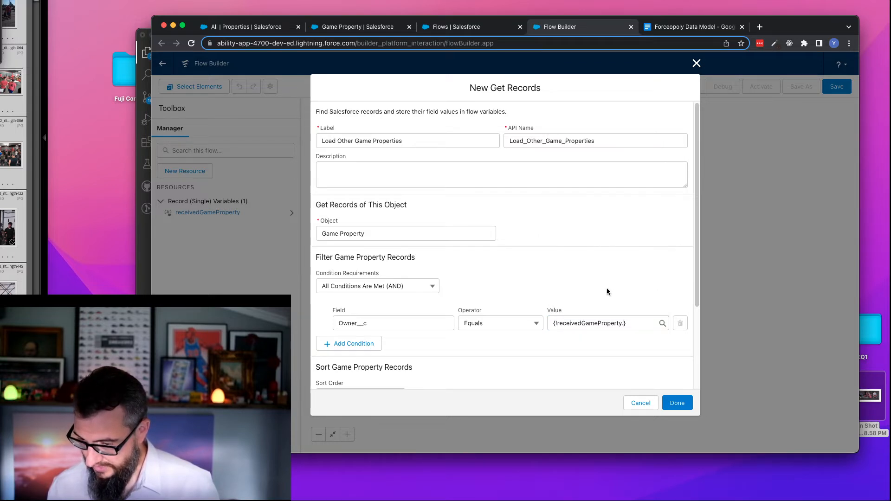
click(623, 323)
key(BackSpace)
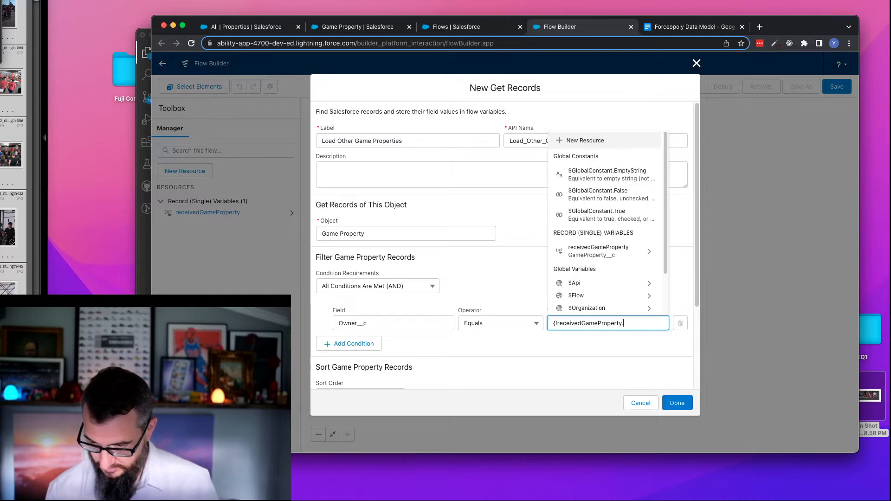
text(Owner)
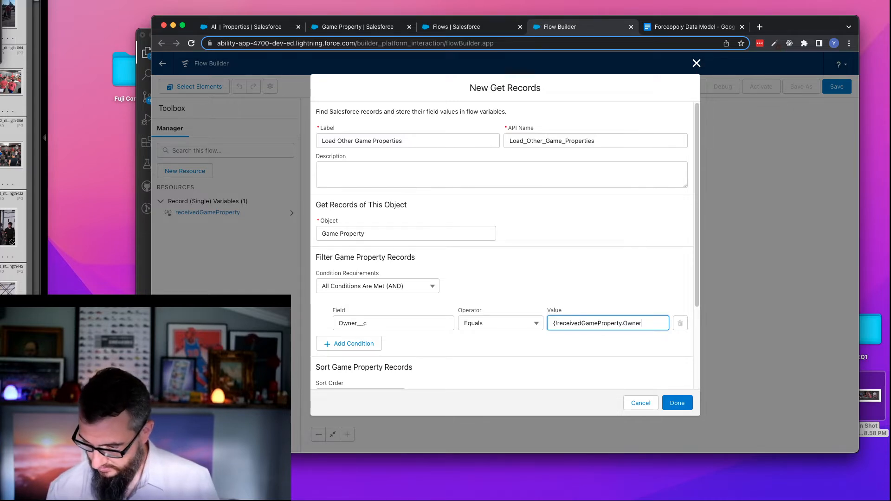
text(__c})
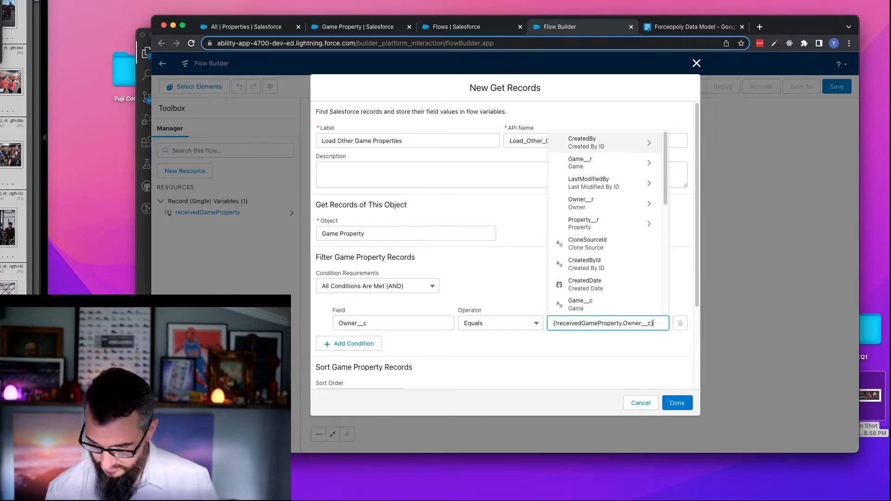
scroll(610, 283, down, 5)
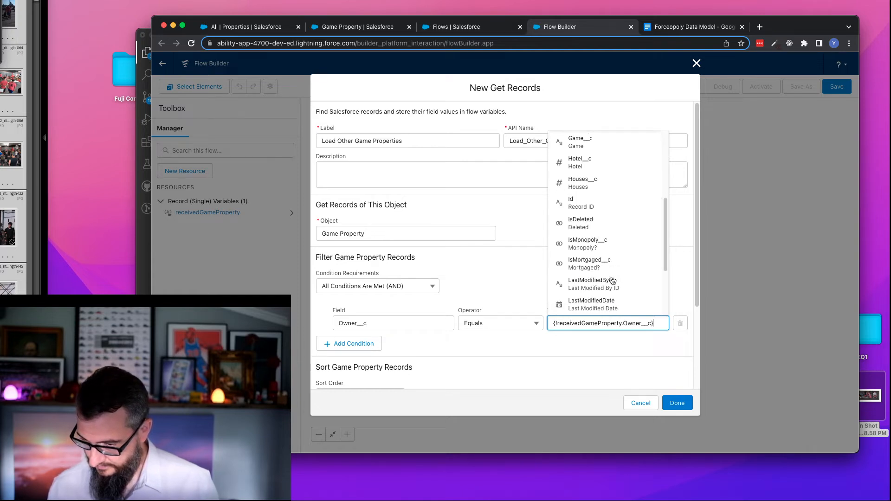
click(608, 285)
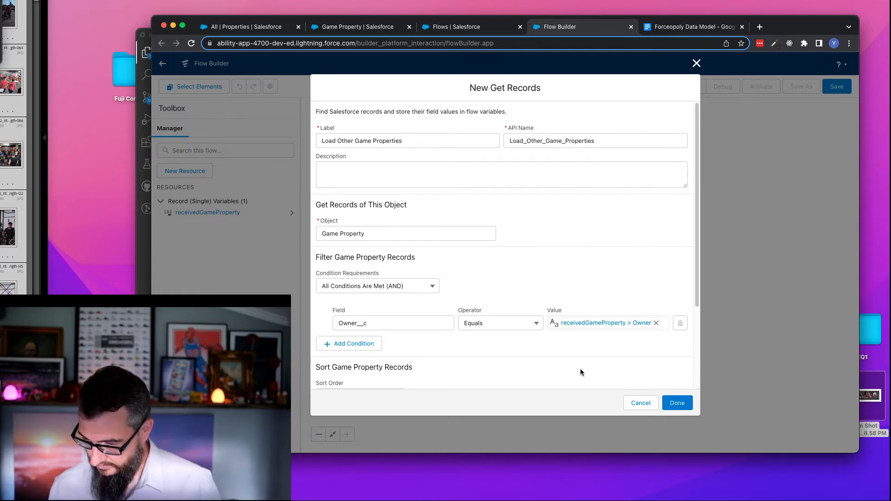
click(682, 400)
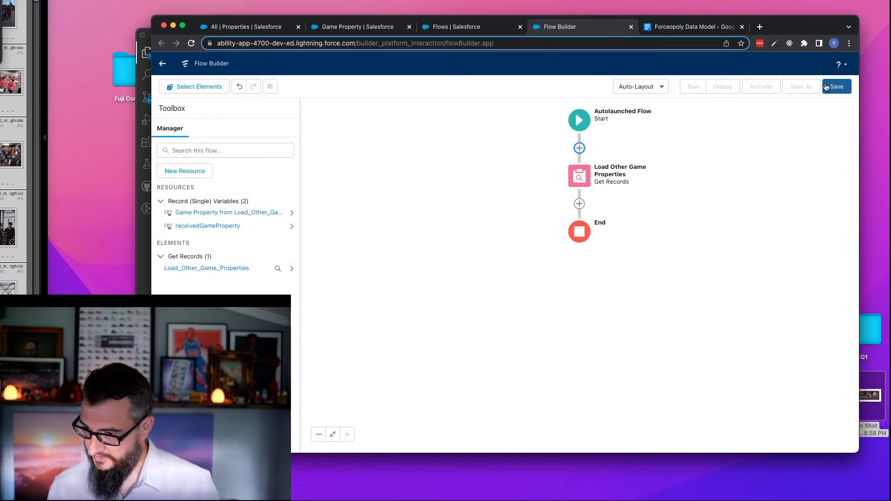
- Save the flow with the label Evaluate Game Property Monopoly, keeping the API name derived from it
click(837, 88)
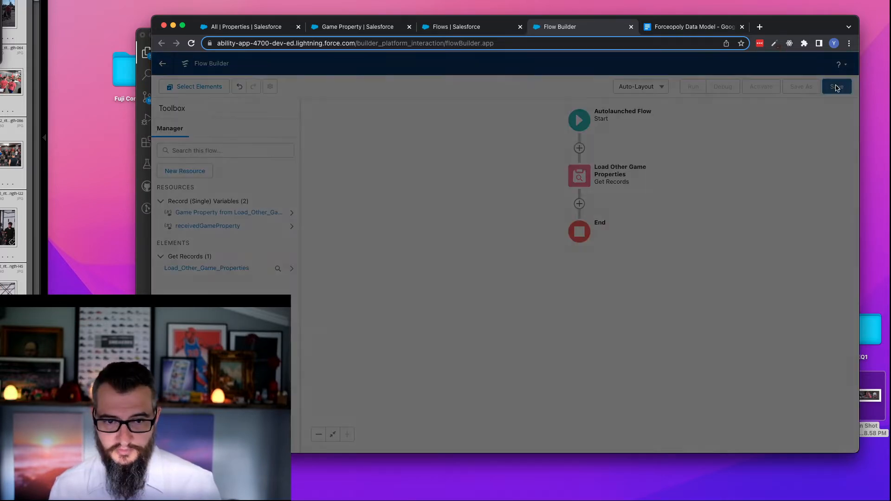
click(381, 220)
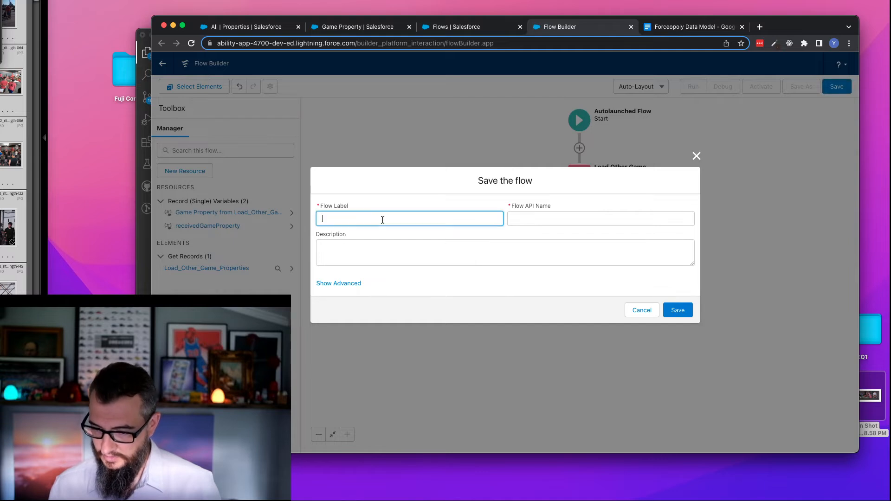
text(Eval)
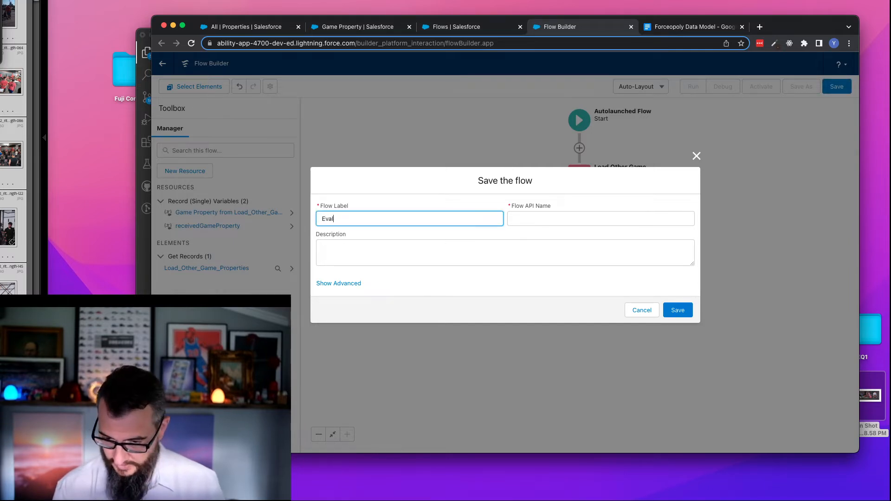
text(uate Game Propertyu)
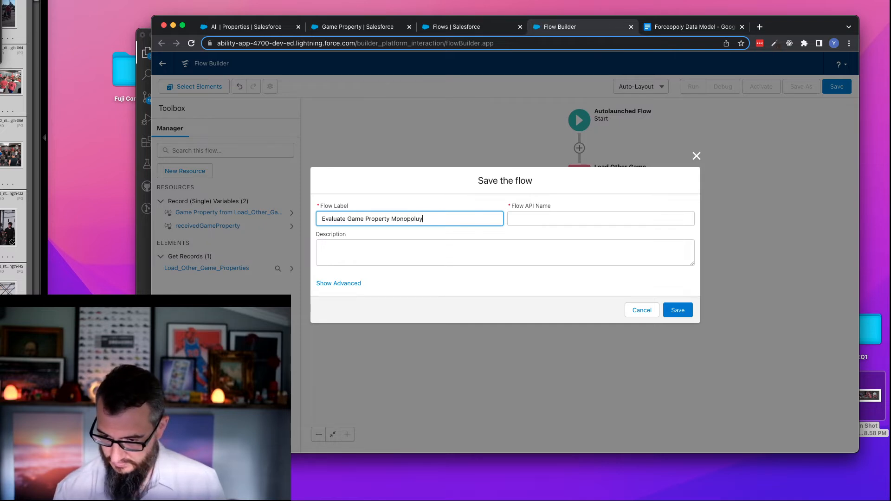
key(Tab)
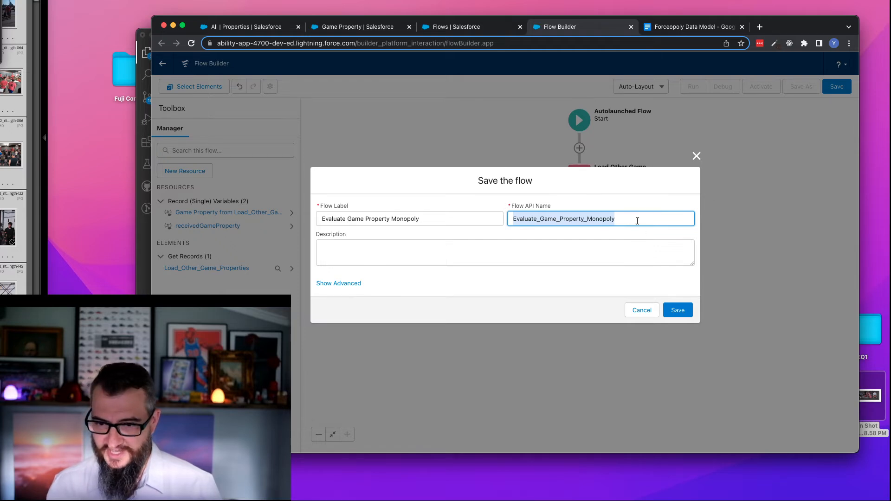
click(677, 310)
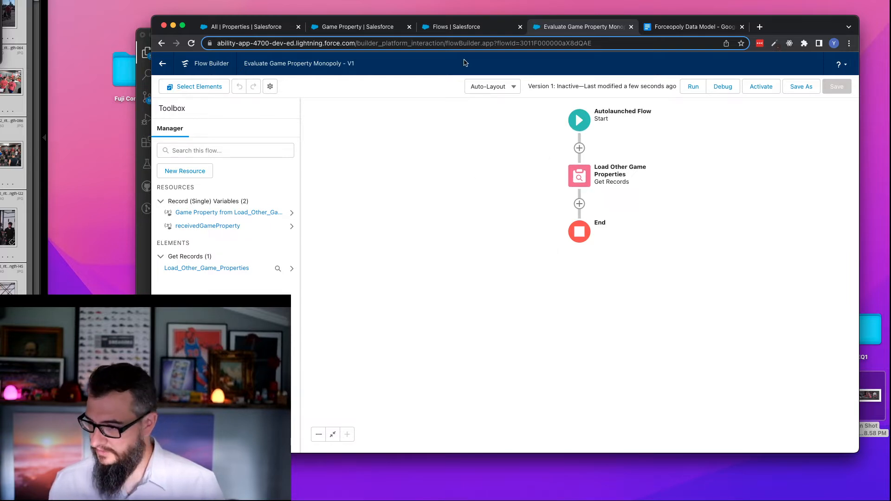
- Switch to the Game Property object's fields in Setup and start a new custom field of type Formula
click(357, 27)
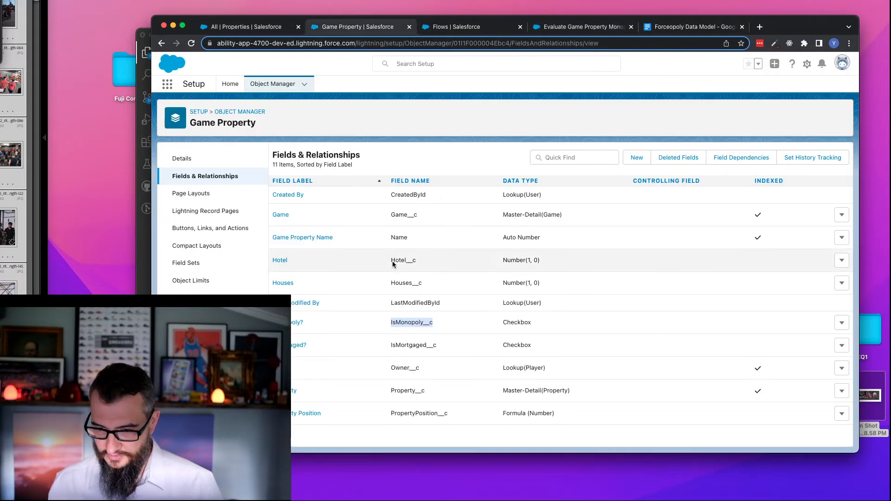
double_click(410, 413)
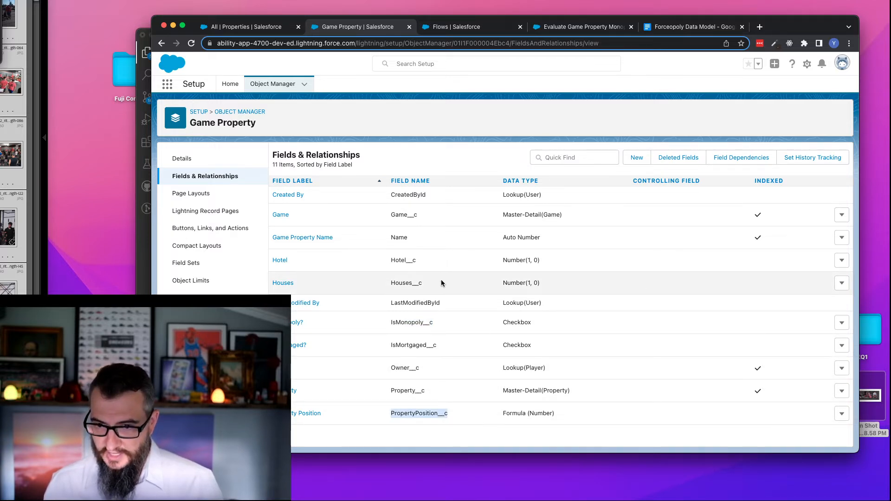
click(638, 160)
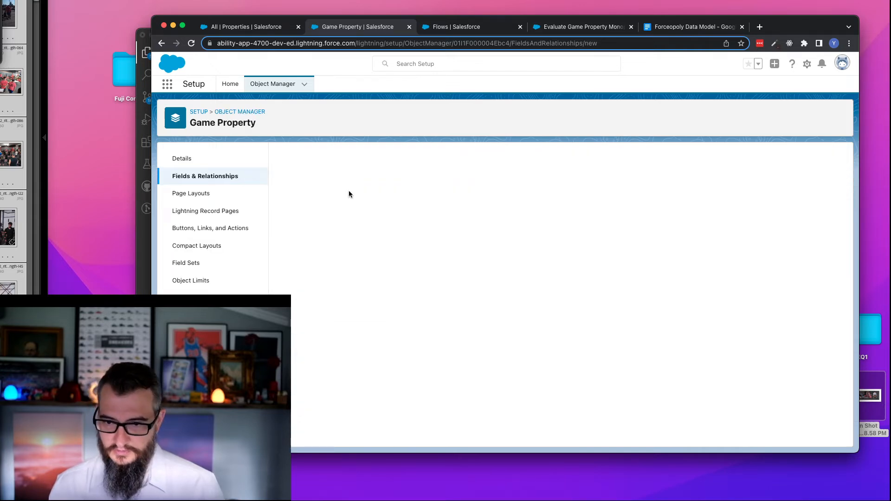
scroll(301, 281, down, 3)
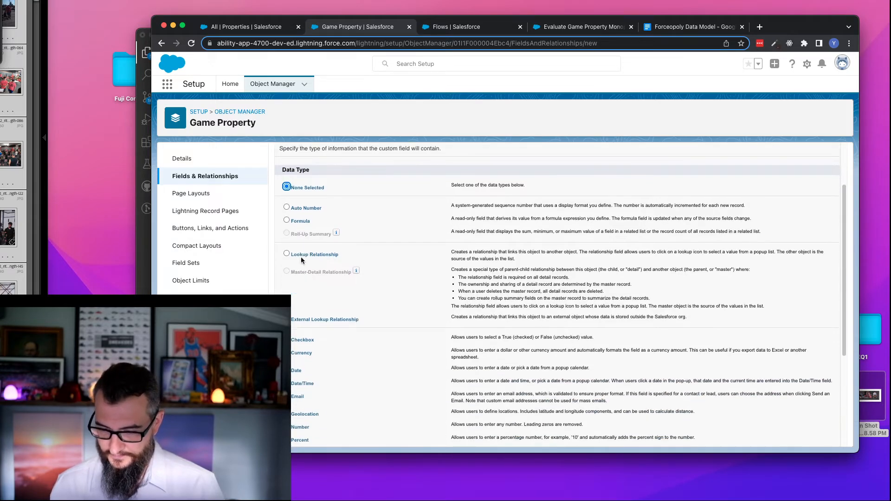
click(302, 223)
scroll(546, 226, up, 3)
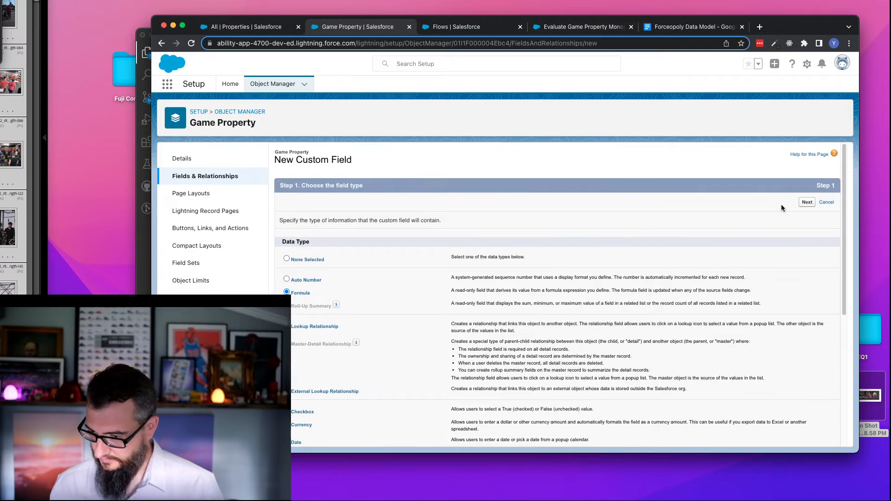
key(Return)
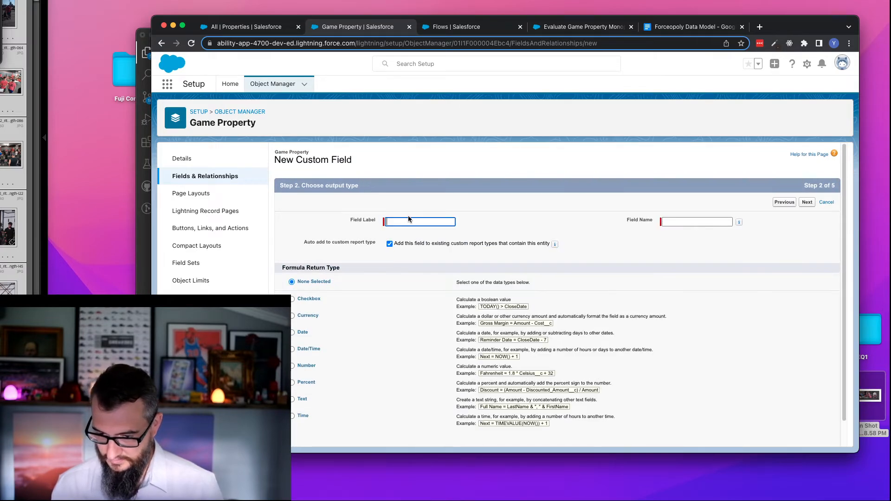
- Label the formula field Property Color, name it PropertyColor, and choose Text as its return type
click(410, 221)
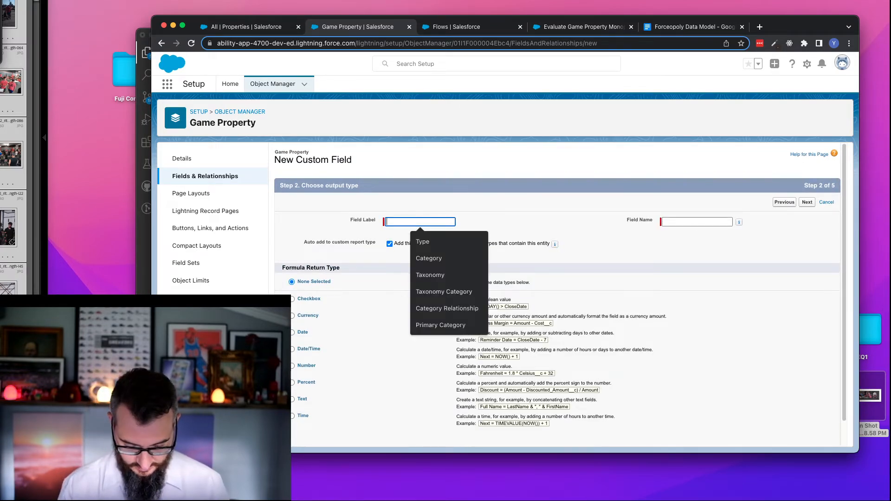
text(Property Color)
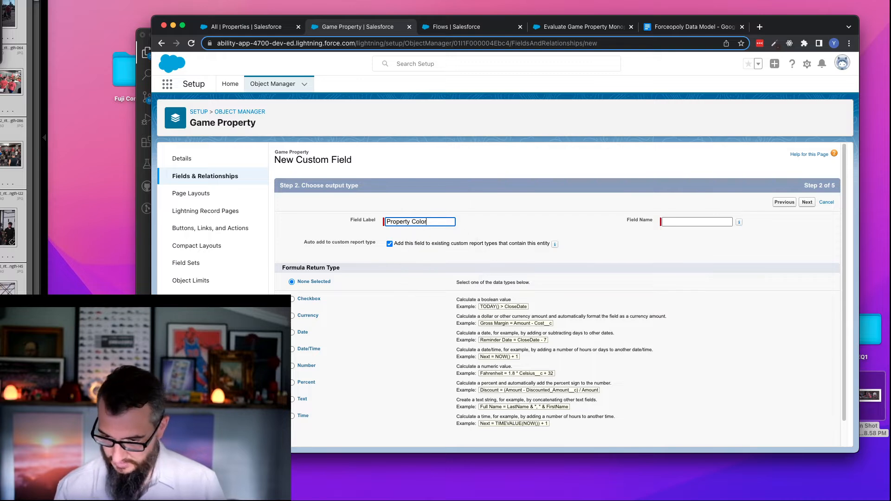
key(Tab)
click(688, 221)
key(BackSpace)
click(302, 399)
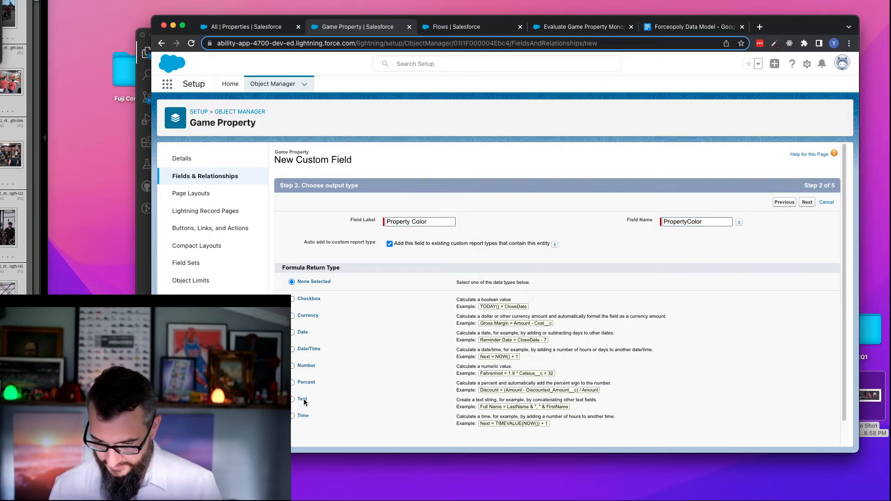
click(810, 205)
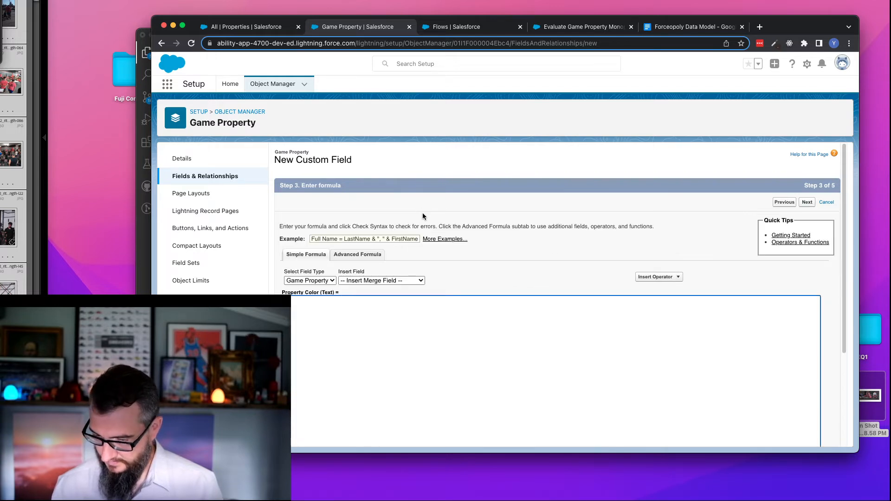
- Insert Property__r.Color__c as the Property Color formula through the advanced editor and treat blank fields as blanks
click(357, 254)
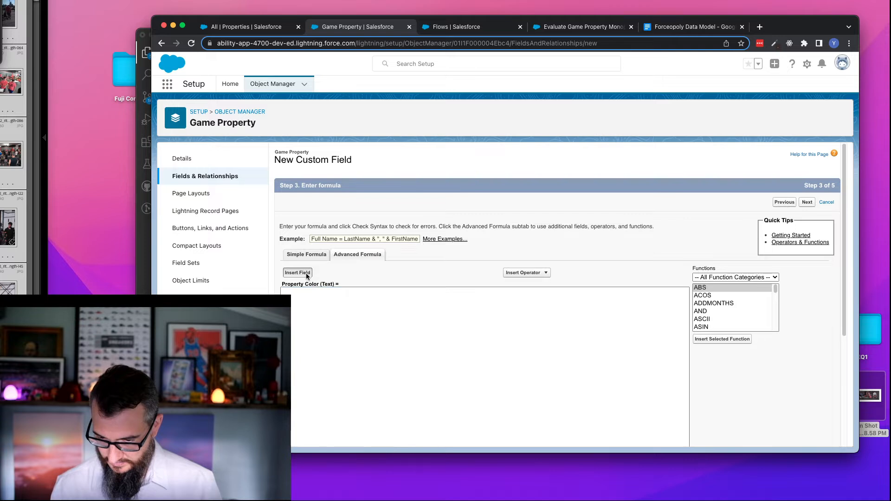
click(308, 274)
drag(514, 280, 515, 310)
click(478, 324)
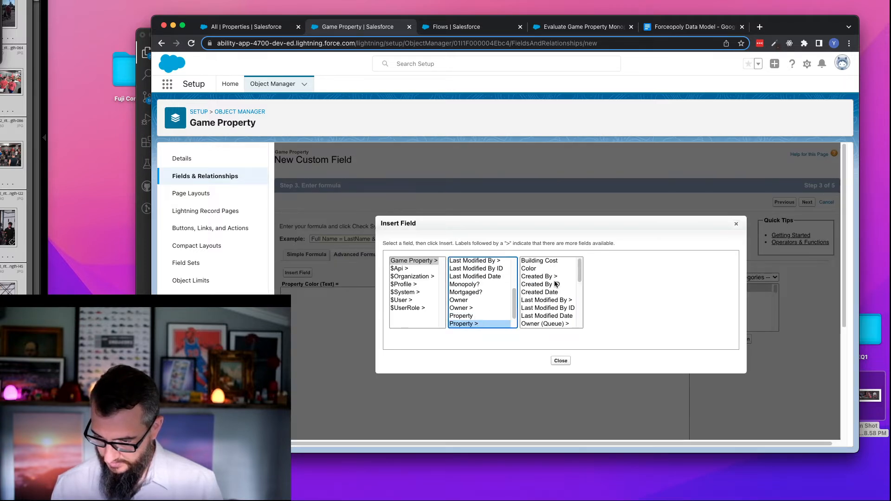
click(538, 269)
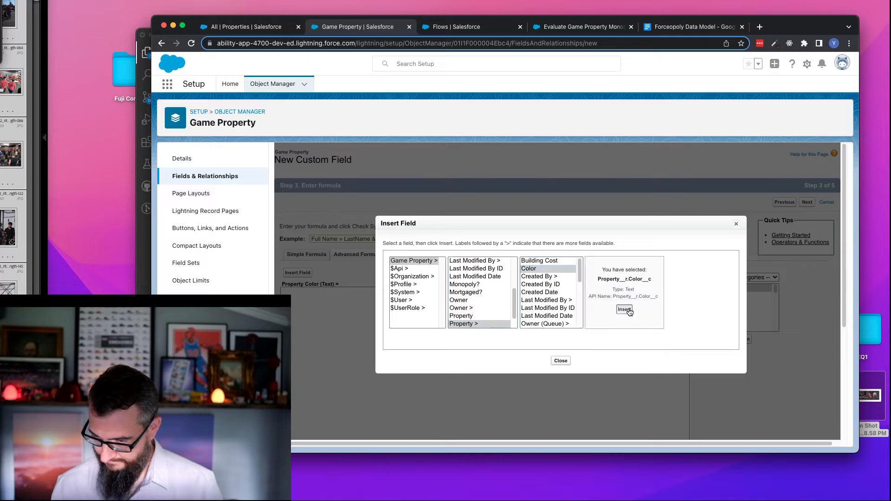
click(625, 310)
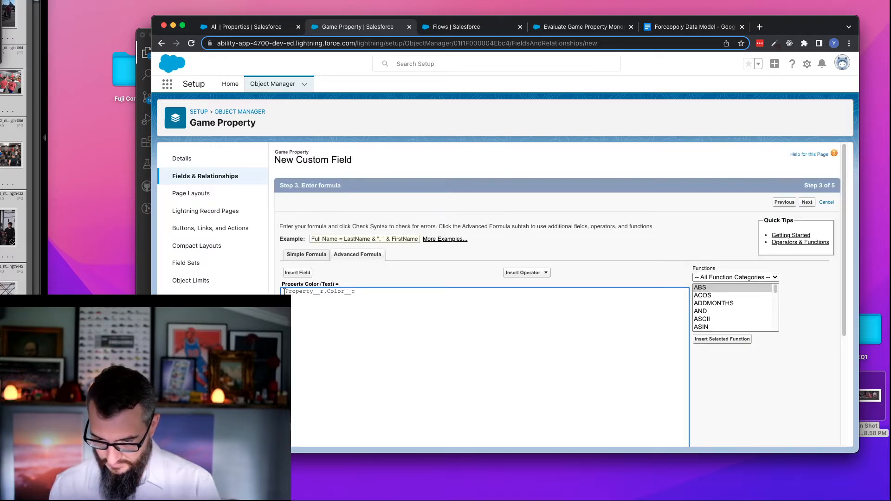
scroll(511, 297, down, 4)
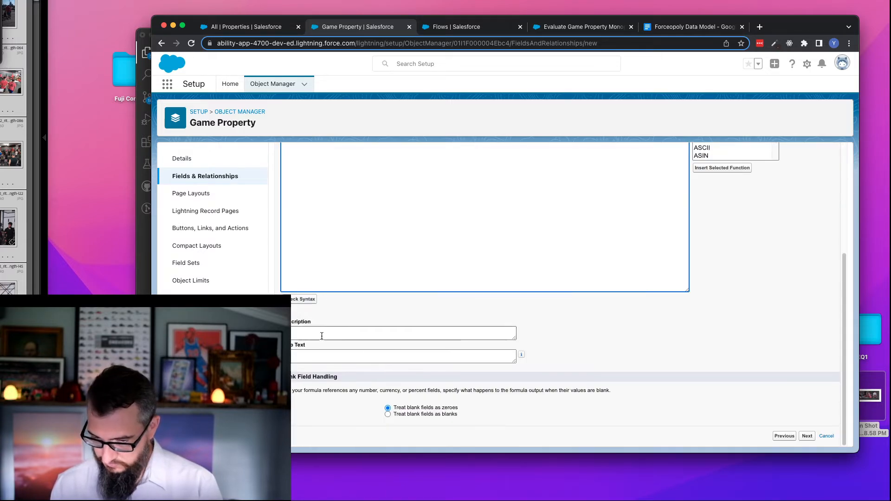
click(443, 414)
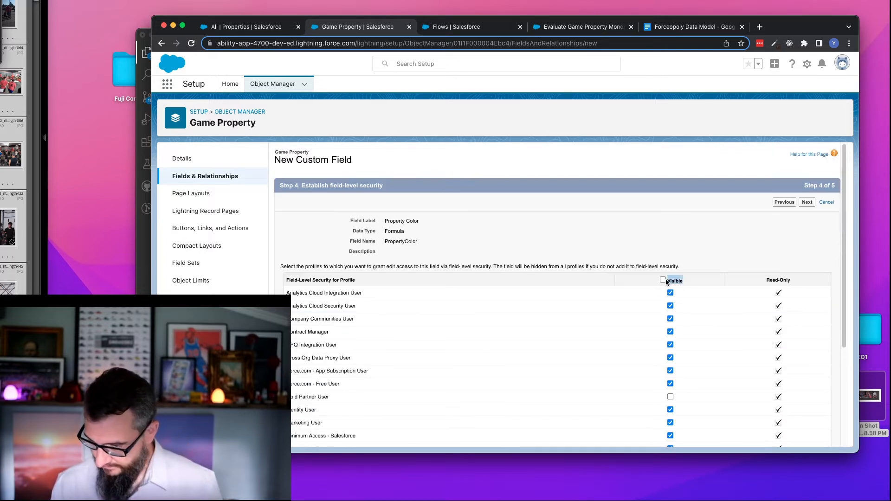
- Remove the field's visibility from all profiles, keep it on the Game Property Layout, and save the field
click(663, 280)
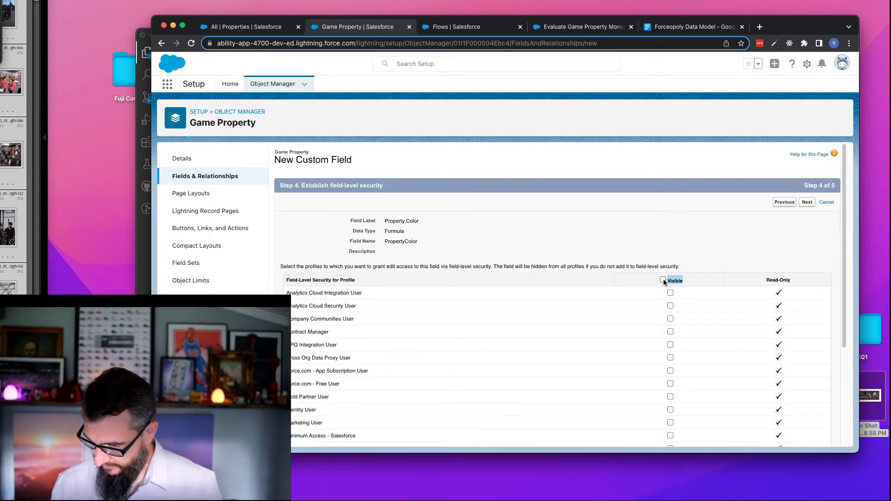
click(808, 203)
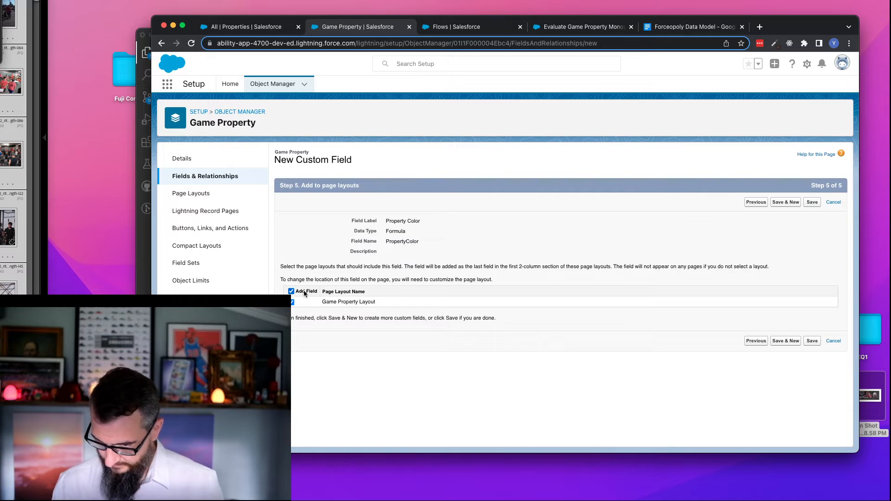
click(812, 201)
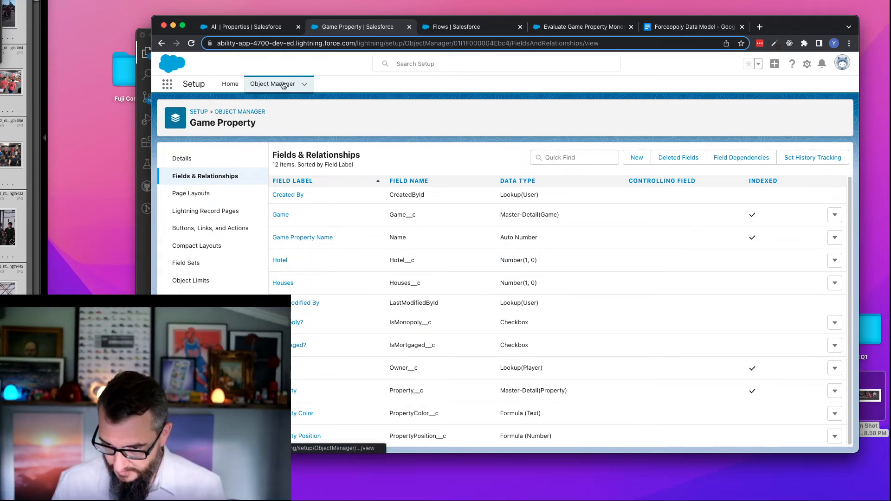
- Open Setup Home in a separate browser tab and find the Permission Sets page by searching for "permission"
right_click(230, 87)
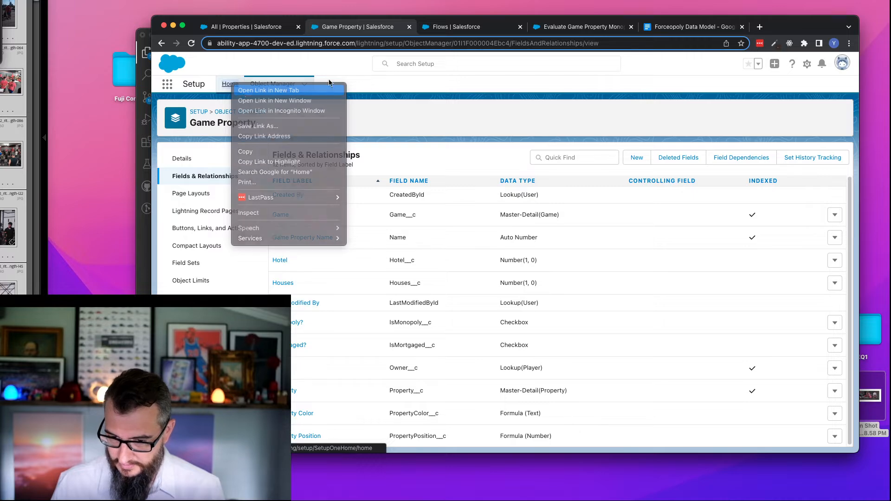
click(255, 88)
click(431, 28)
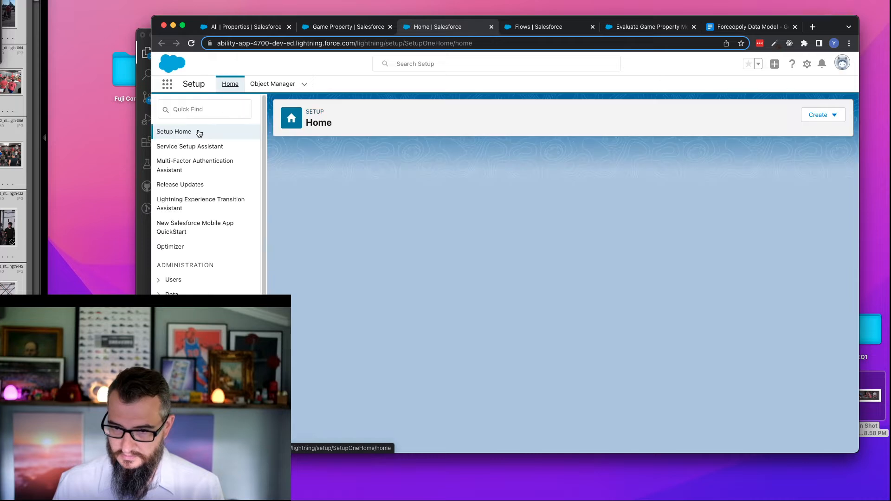
click(178, 111)
text(permission)
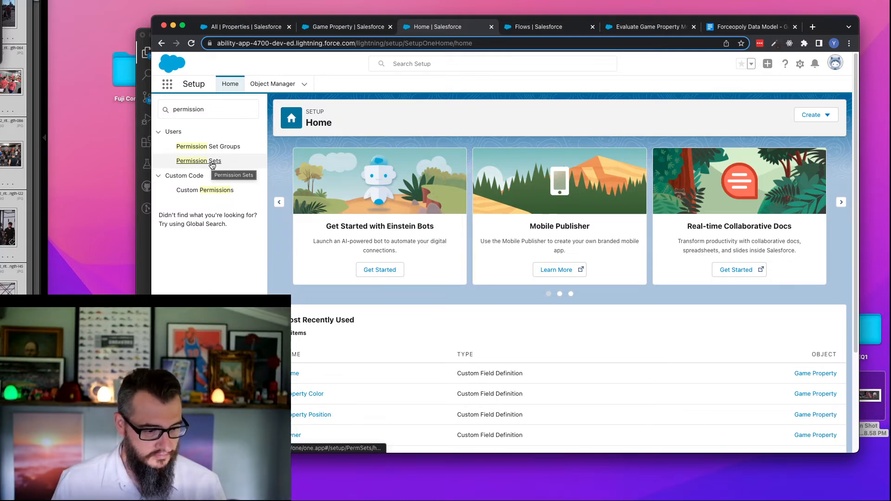
click(209, 165)
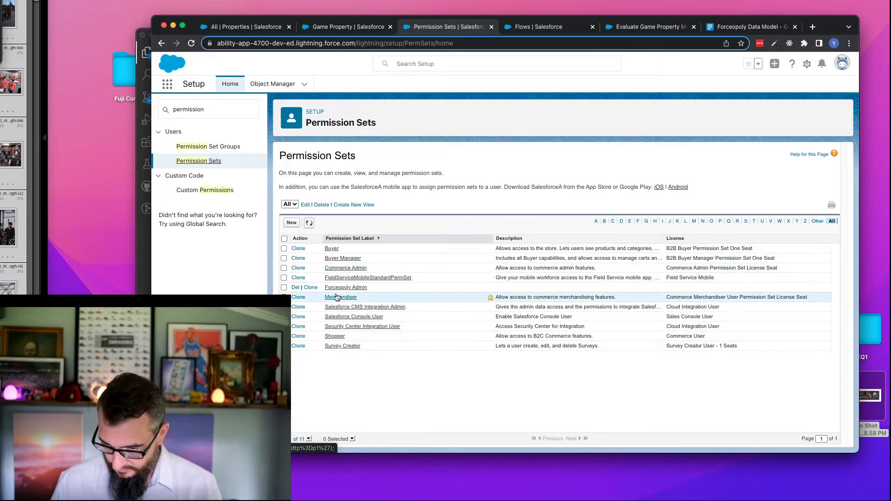
- In the Forceopoly Admin permission set's Game Properties object settings, grant read access to Property Color and save
click(346, 287)
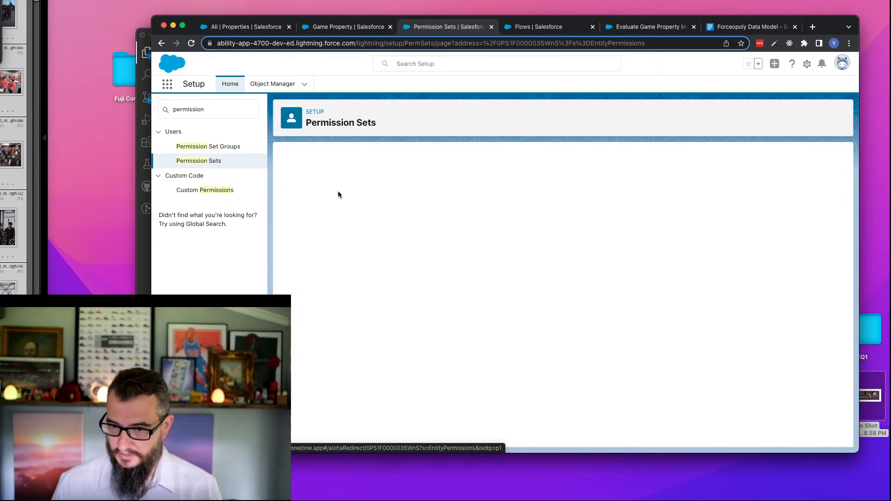
scroll(405, 275, down, 15)
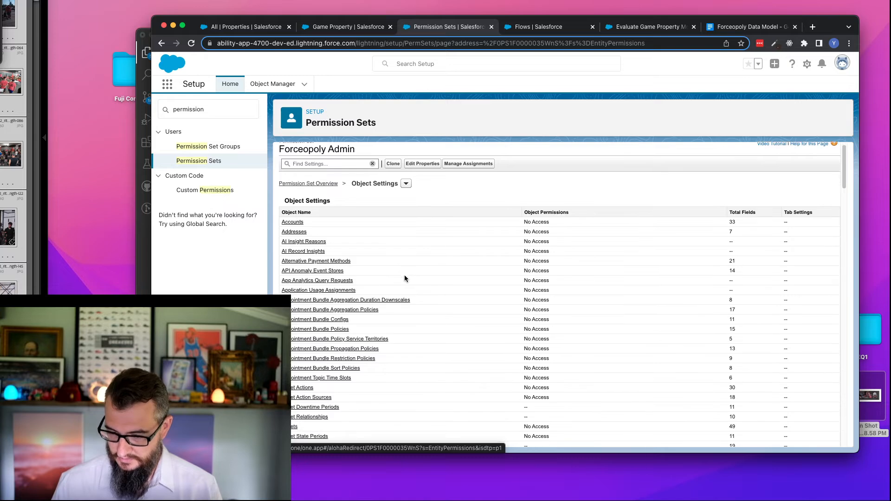
scroll(402, 281, up, 5)
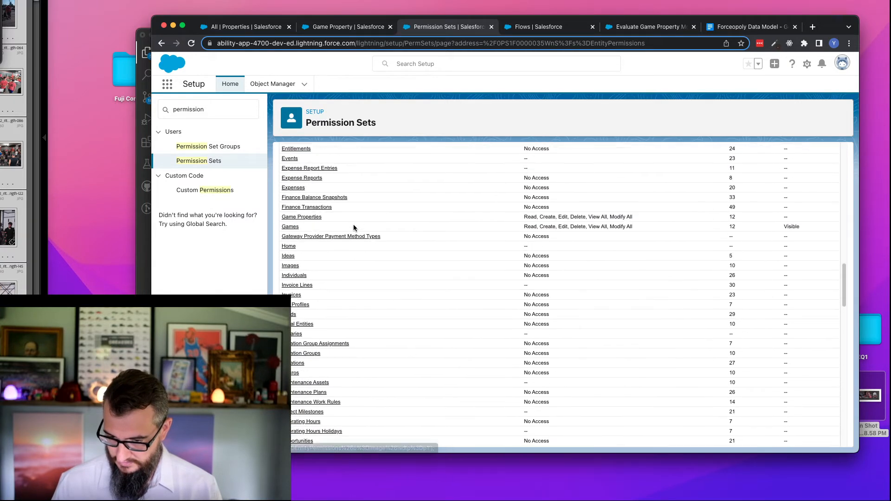
click(313, 218)
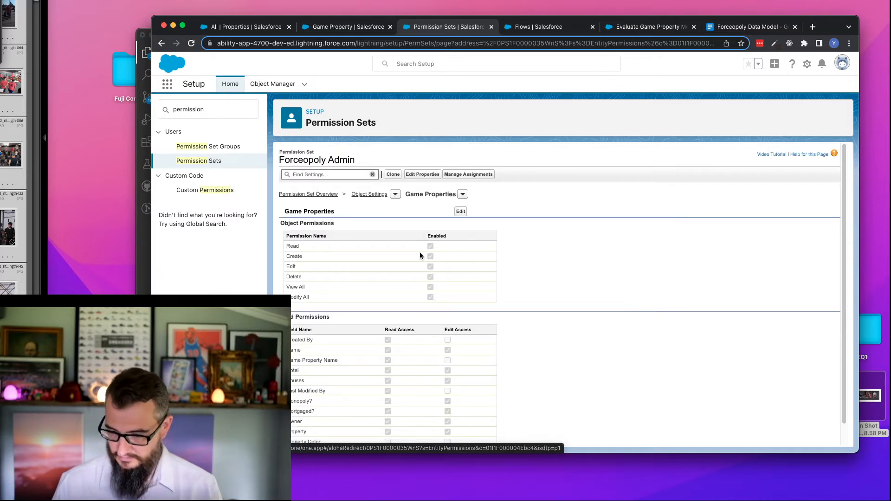
click(459, 211)
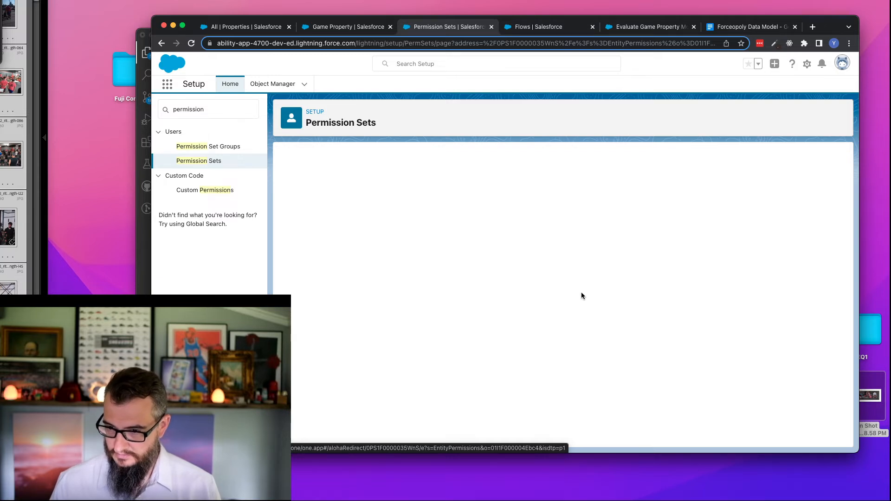
scroll(566, 291, down, 2)
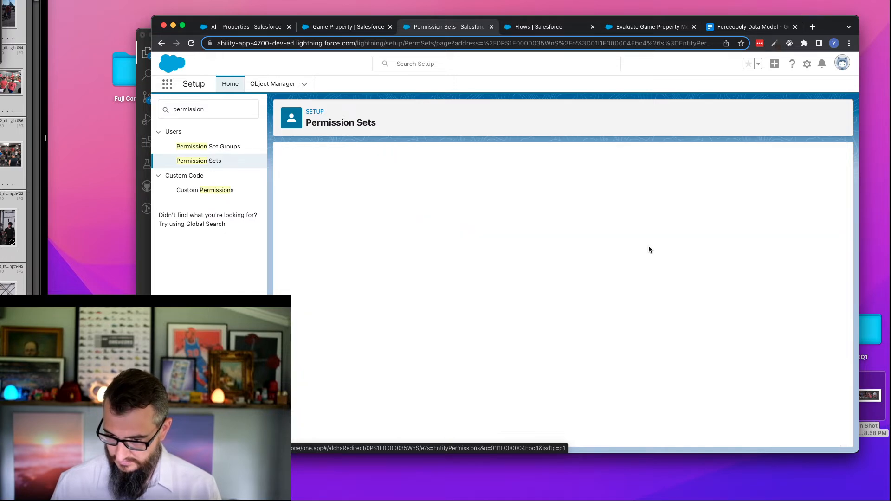
- Return to the Evaluate Game Property Monopoly flow, reload it, and open the Load Other Game Properties element for editing
click(551, 28)
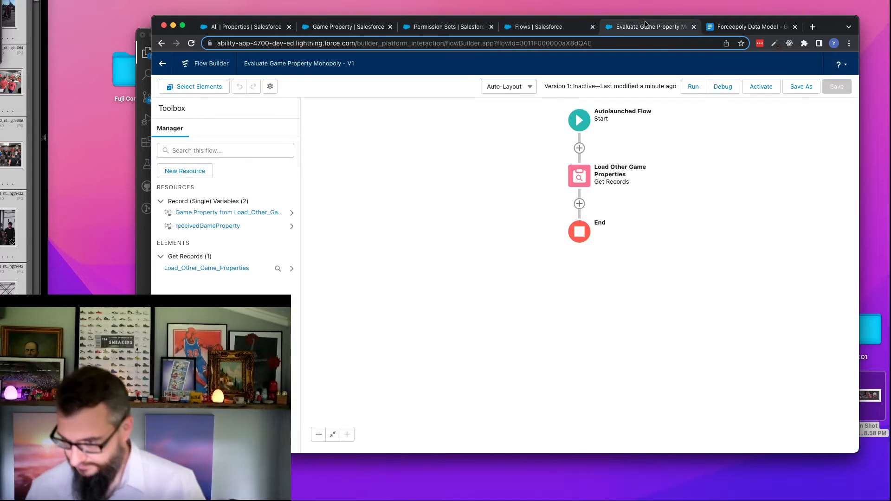
click(647, 27)
click(191, 43)
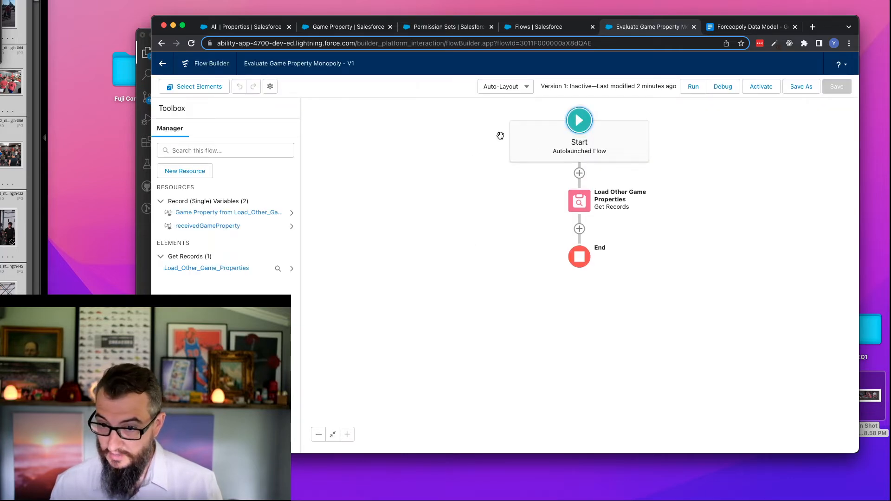
click(577, 203)
click(579, 301)
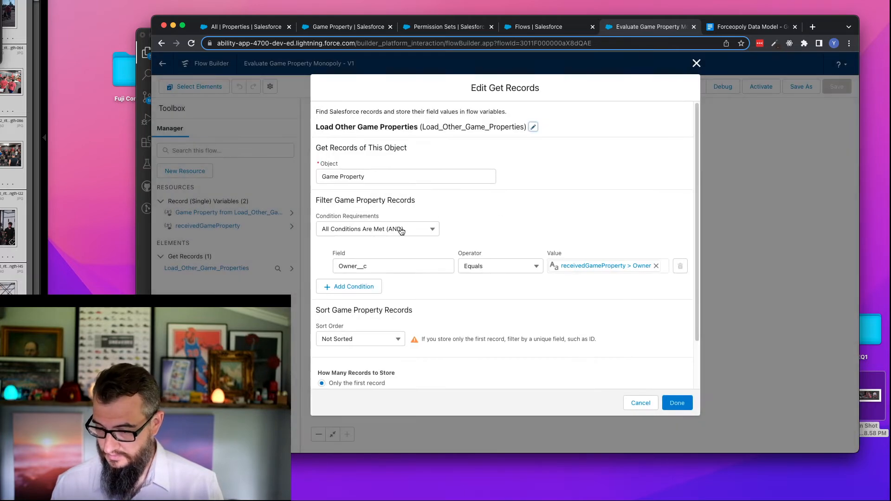
- Add a second filter condition on PropertyColor__c with the Equals operator
click(364, 288)
click(398, 294)
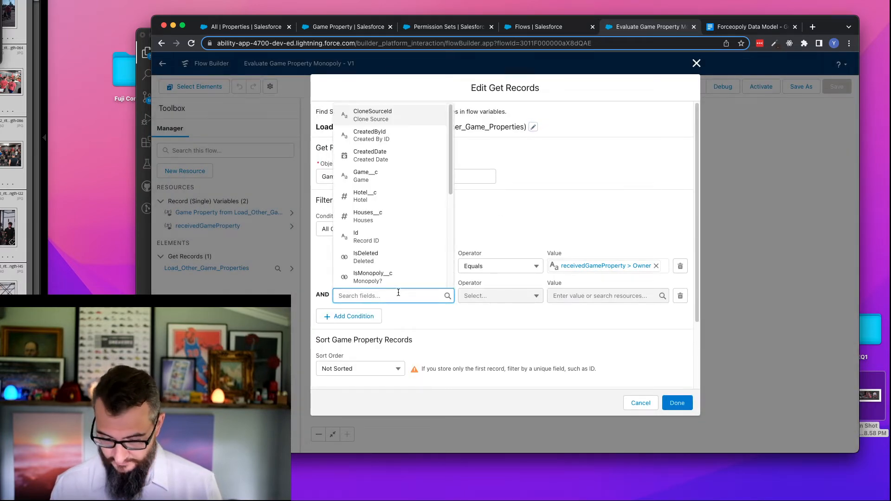
text(prop)
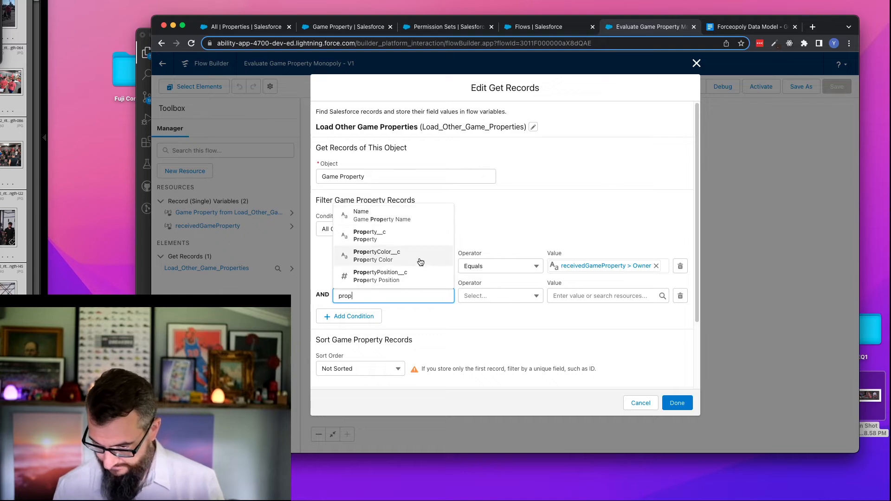
click(421, 262)
click(573, 298)
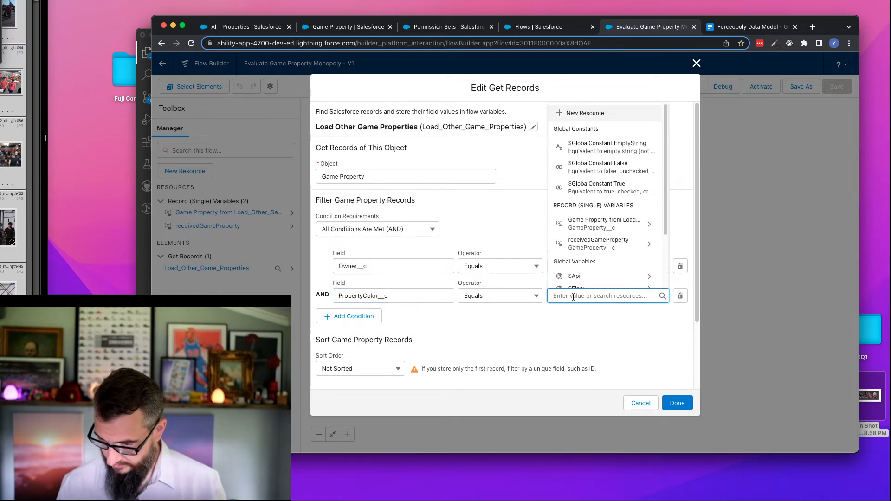
click(621, 243)
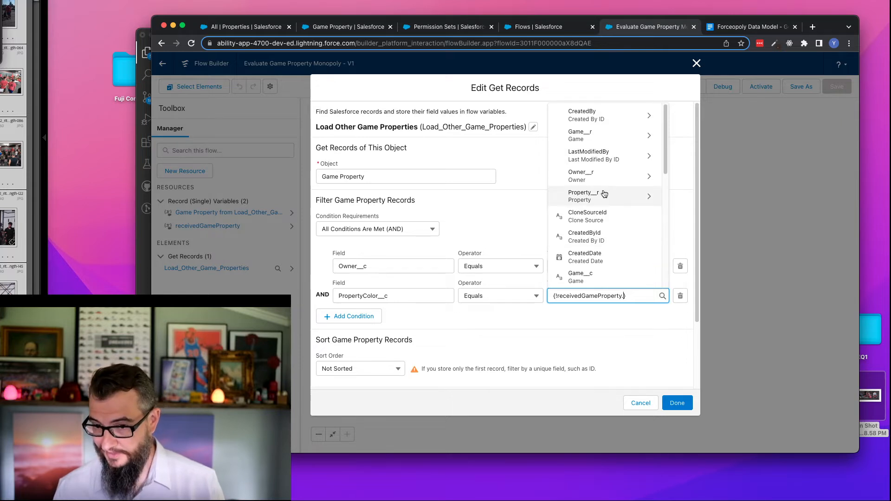
text(pro)
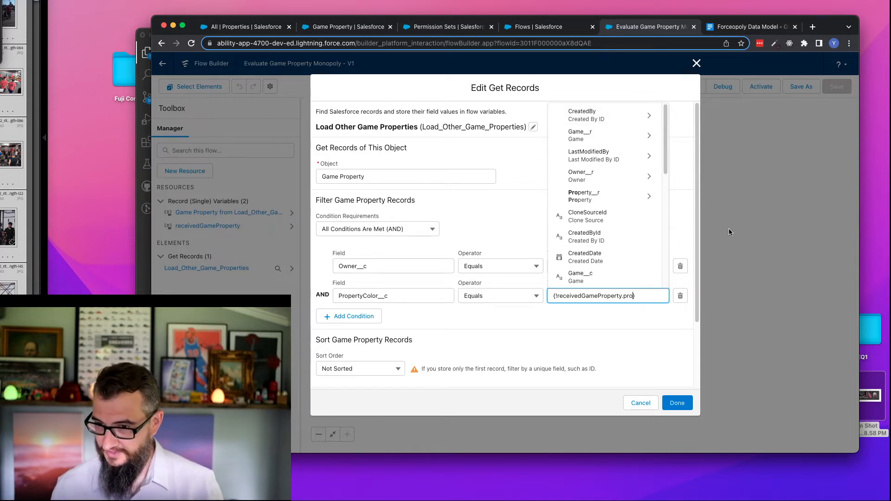
click(400, 296)
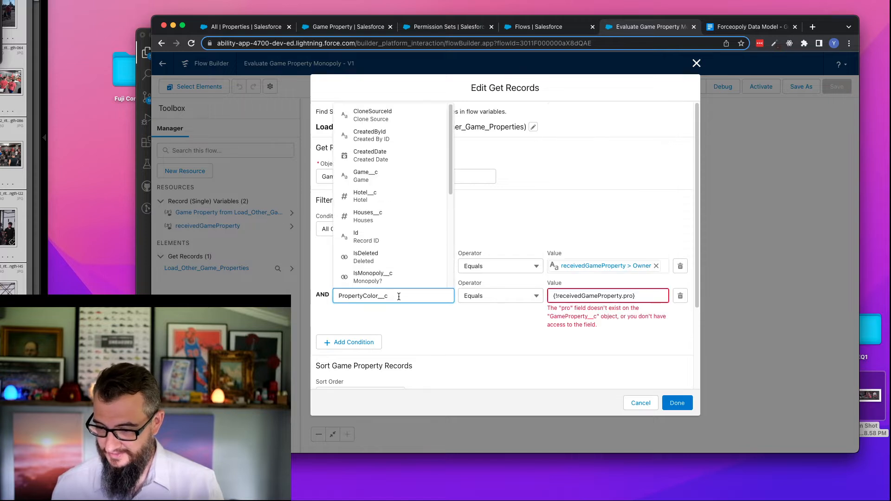
click(607, 295)
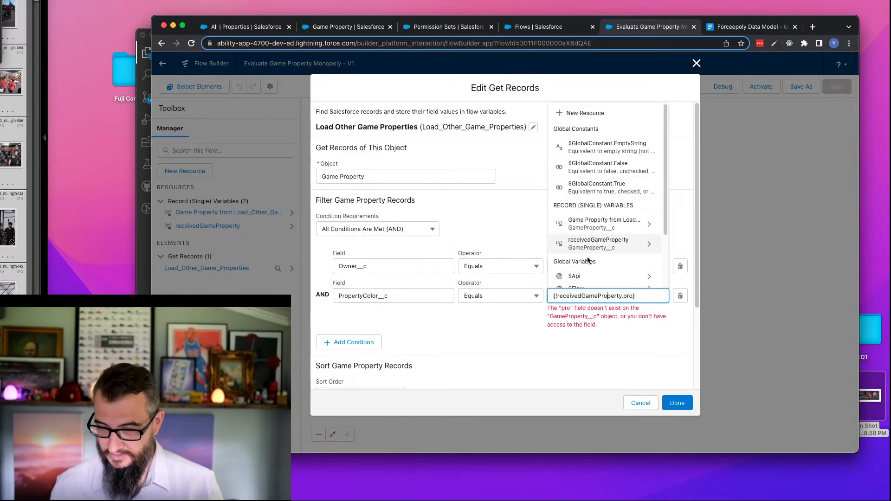
click(639, 296)
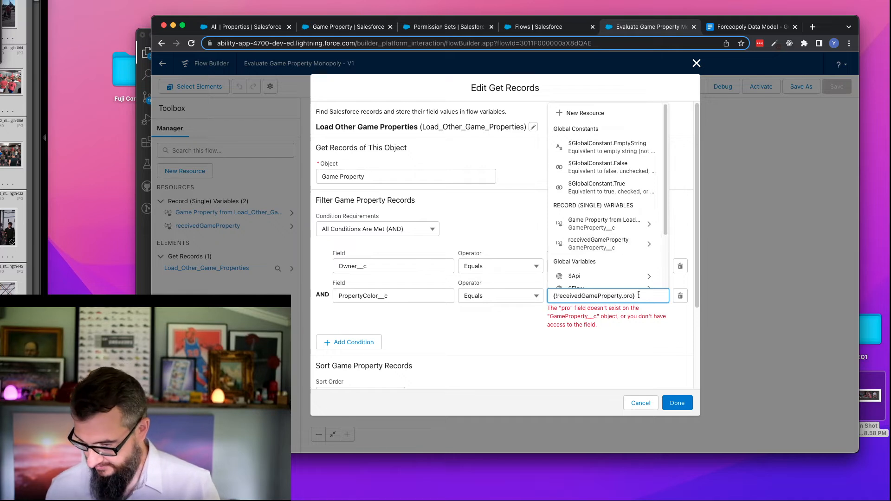
double_click(627, 296)
click(642, 300)
key(BackSpace)
key(BackSpace)
key(BackSpace)
key(BackSpace)
key(BackSpace)
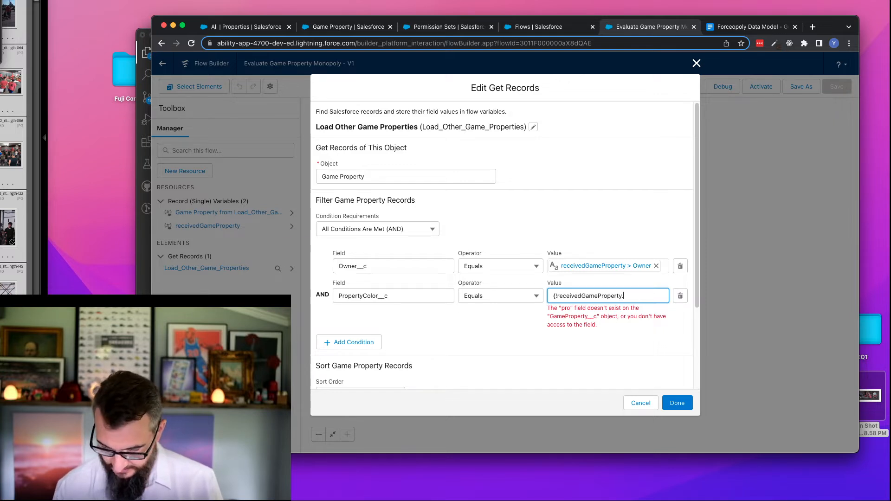
key(super+a)
key(BackSpace)
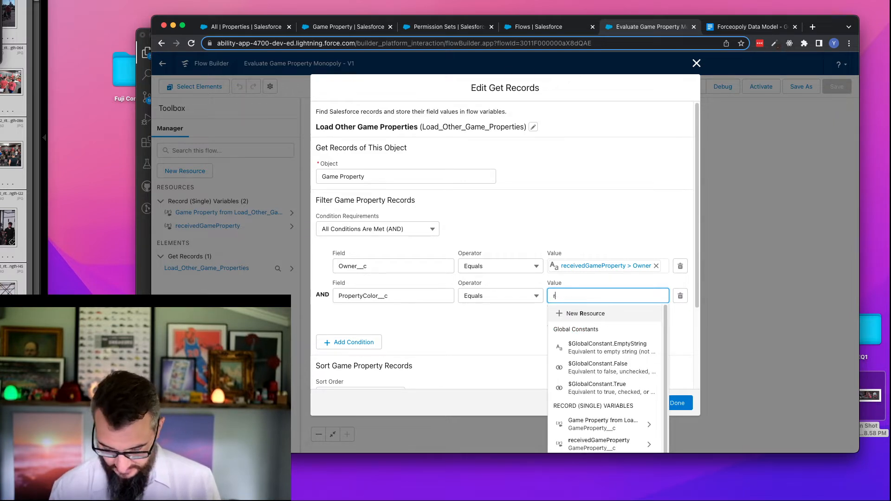
- Set the PropertyColor__c condition's value to the color field of receivedGameProperty's related Property__r record
text(reco=)
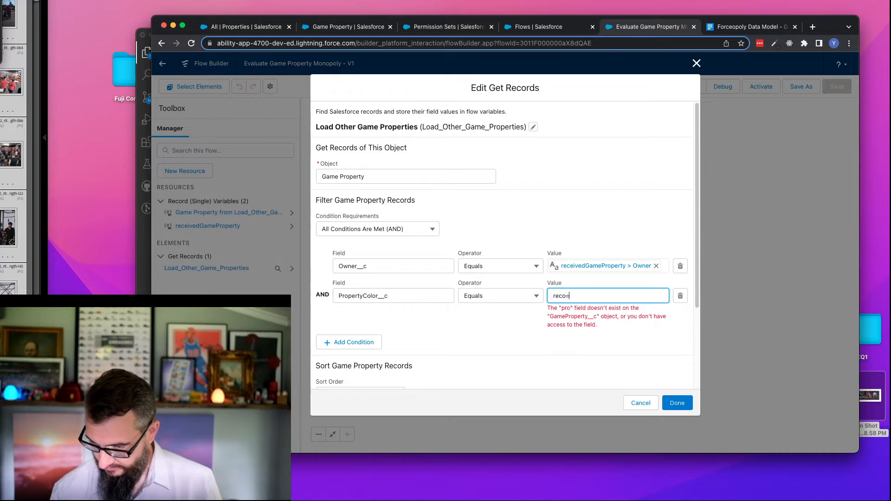
key(BackSpace)
click(617, 330)
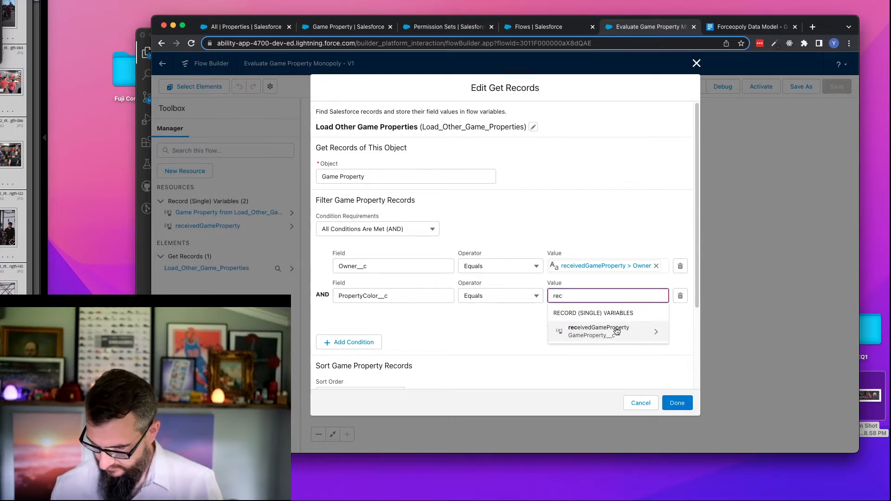
click(597, 196)
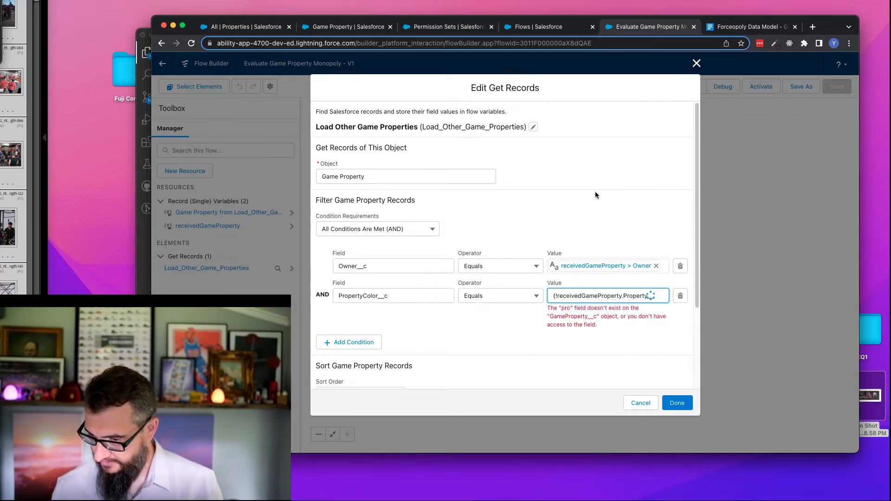
click(602, 259)
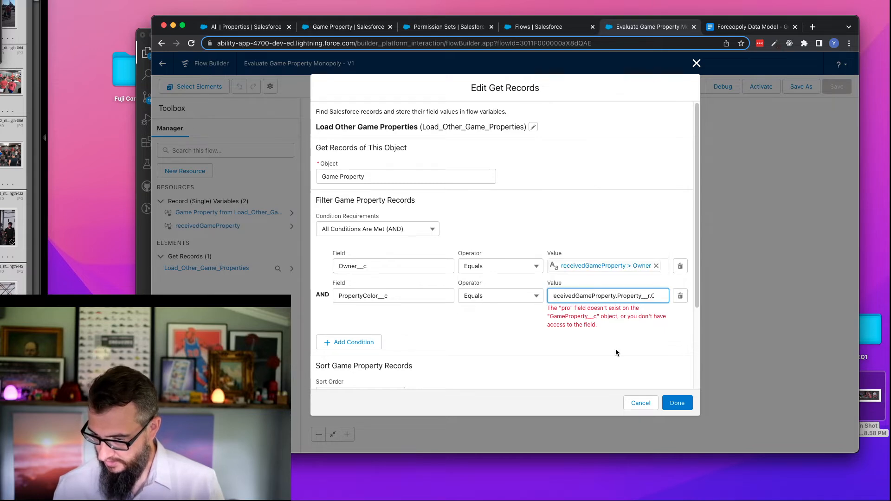
click(540, 327)
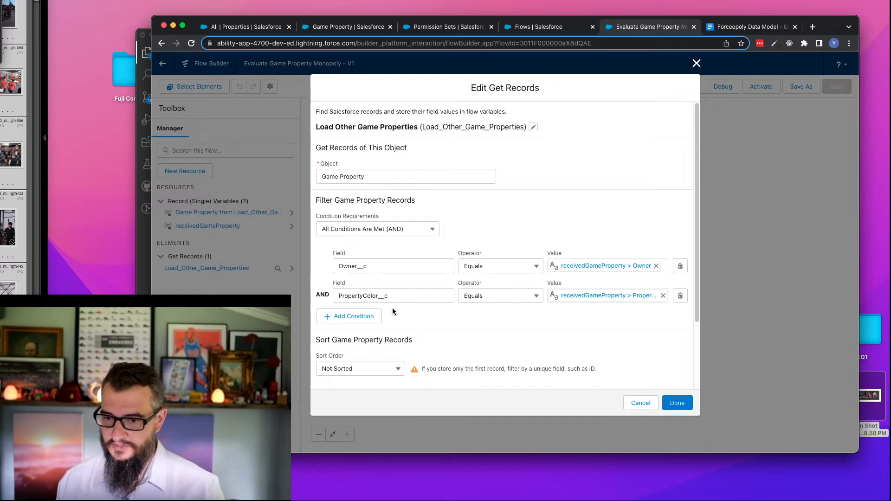
- Add a third filter condition requiring Id Does Not Equal receivedGameProperty.Id
click(349, 317)
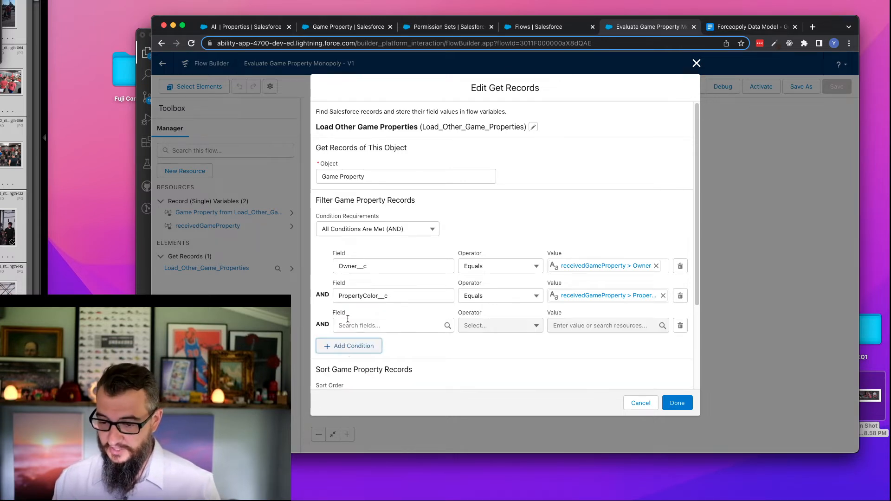
click(356, 325)
text(Id)
click(395, 285)
click(510, 325)
click(508, 361)
click(617, 323)
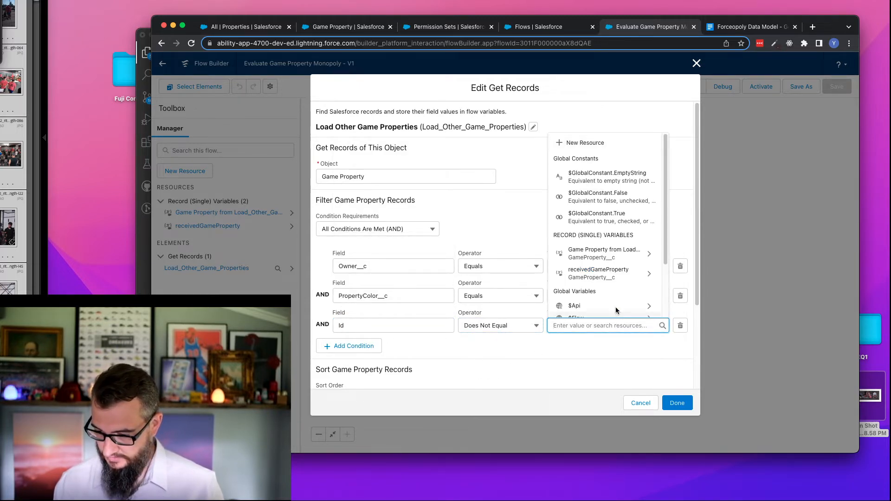
click(603, 276)
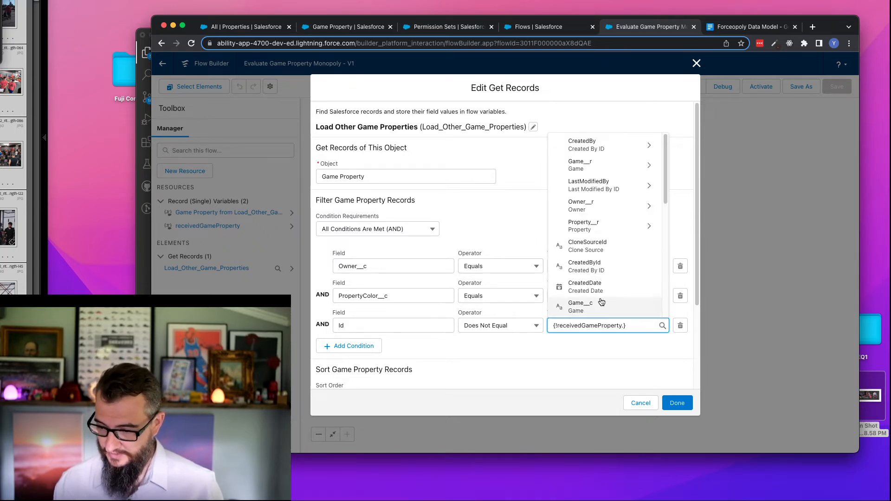
text(Id)
click(603, 283)
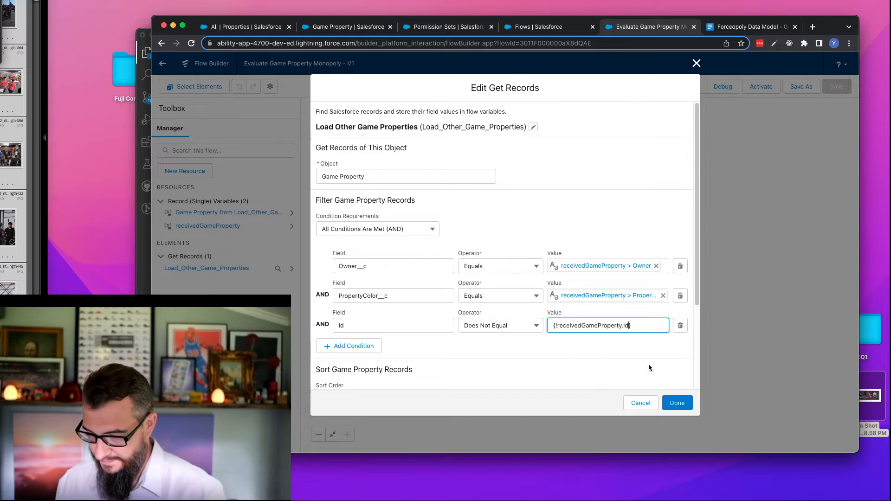
- Make Load Other Game Properties store all records, finish editing it, and add a Decision element directly after it
scroll(542, 363, down, 5)
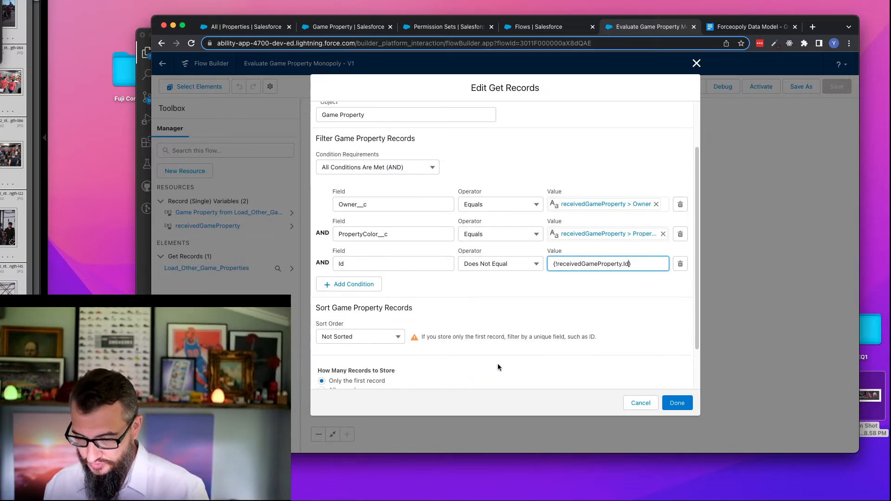
click(349, 337)
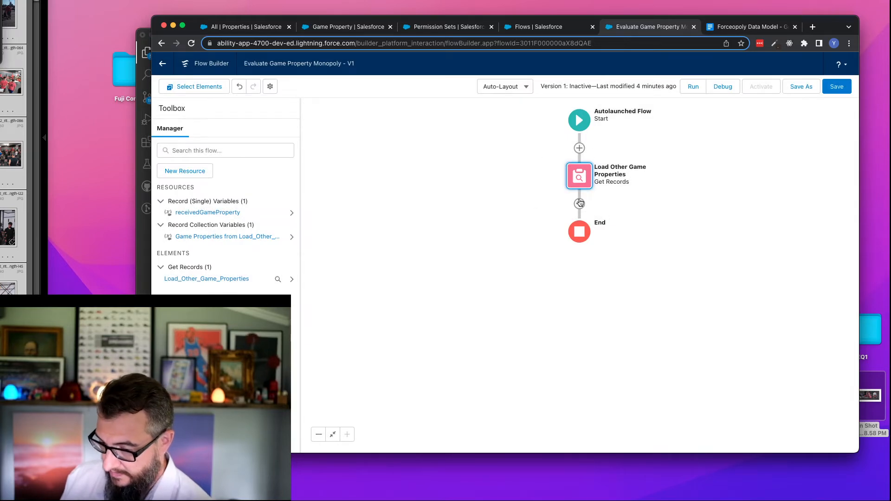
click(580, 205)
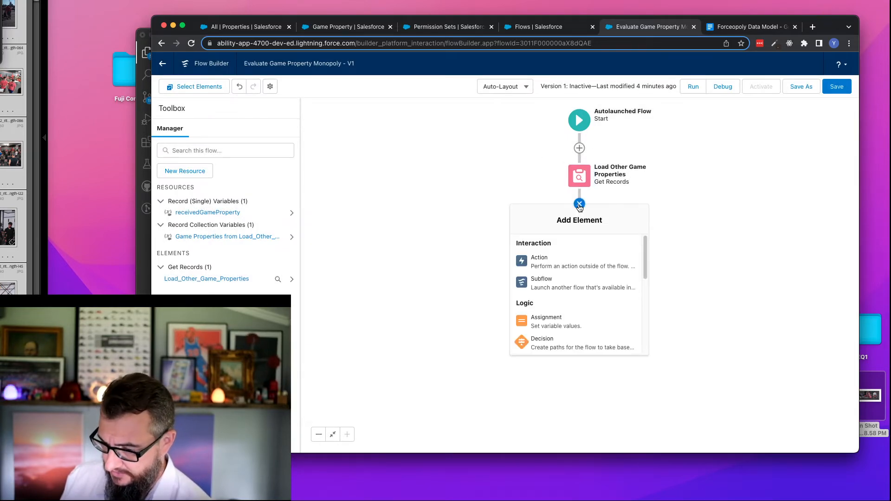
click(550, 347)
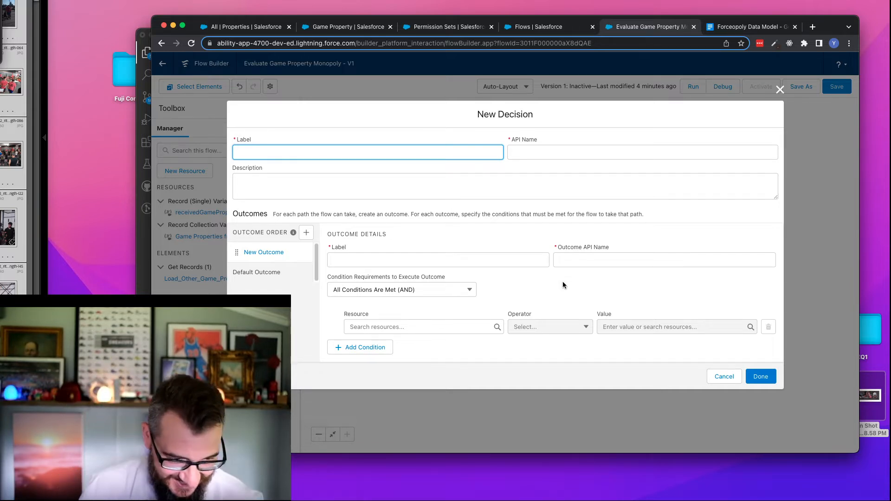
- Search Google in a new browser tab for how to get a Salesforce flow collection's size
click(813, 27)
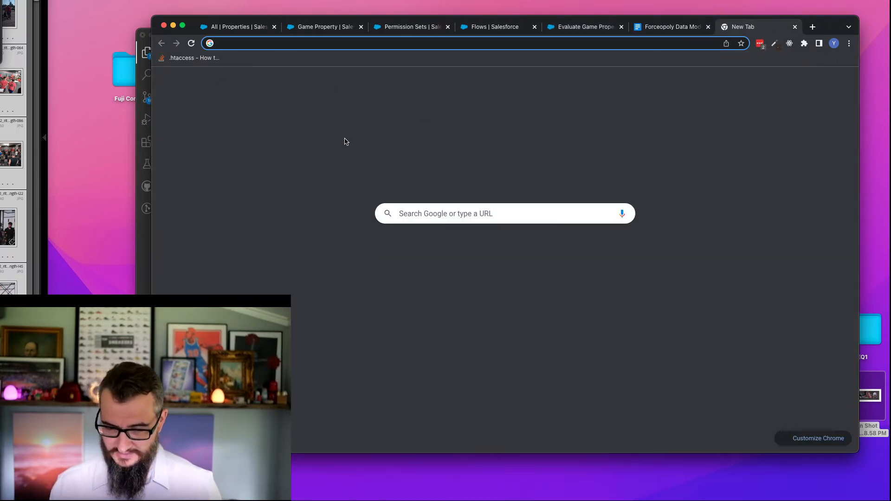
click(464, 214)
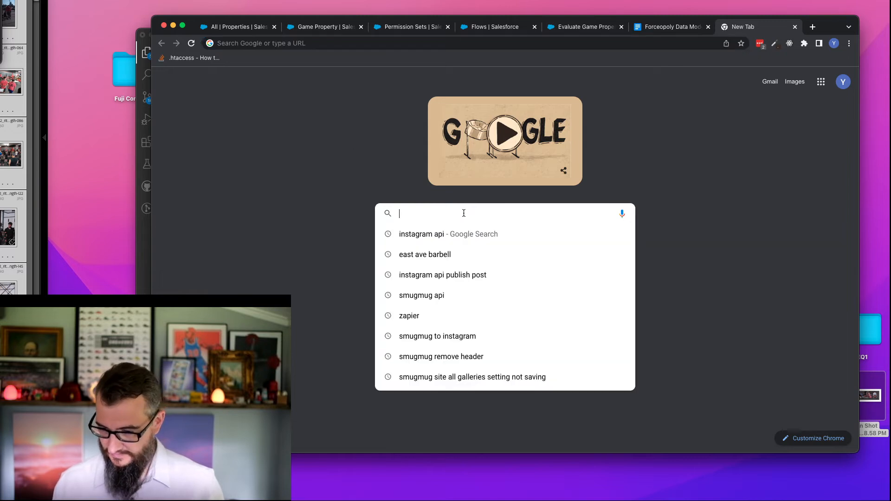
text(sale)
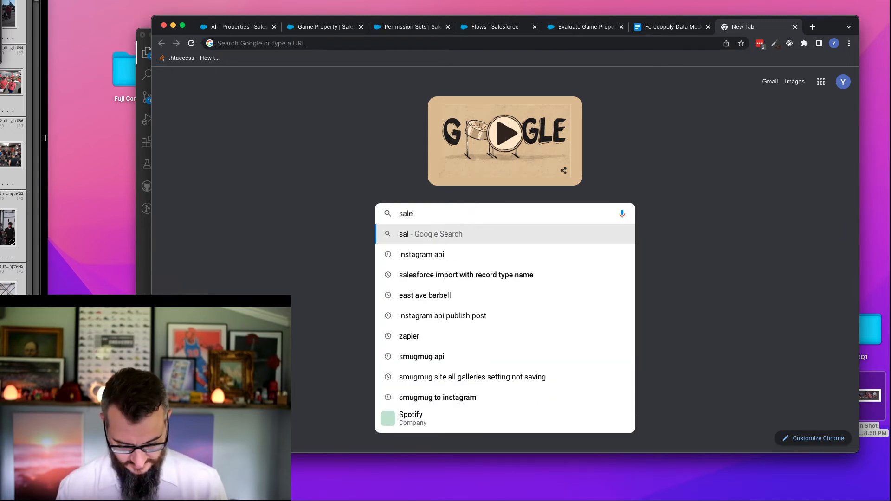
text(sforce flow collection)
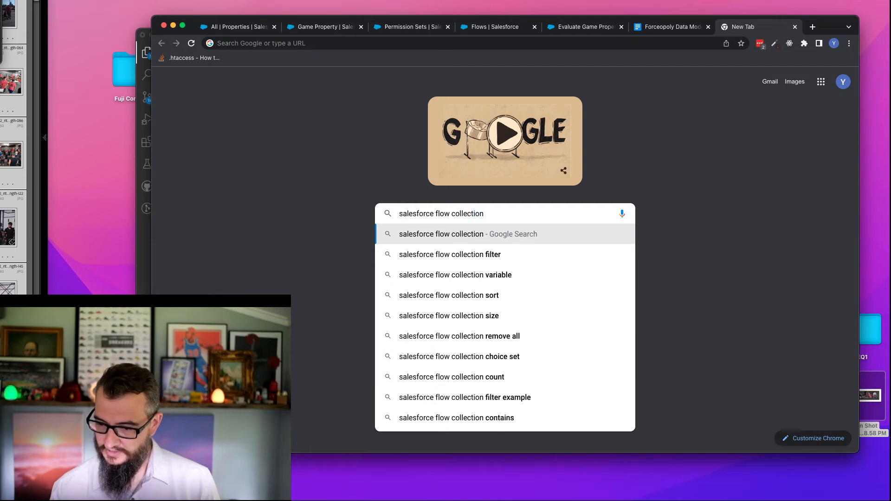
key(Down)
key(Down)
key(Down)
key(Down)
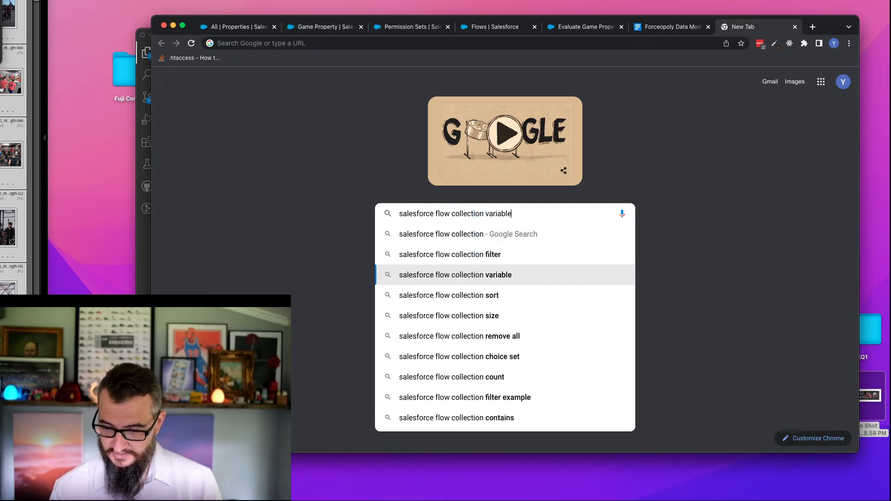
key(Return)
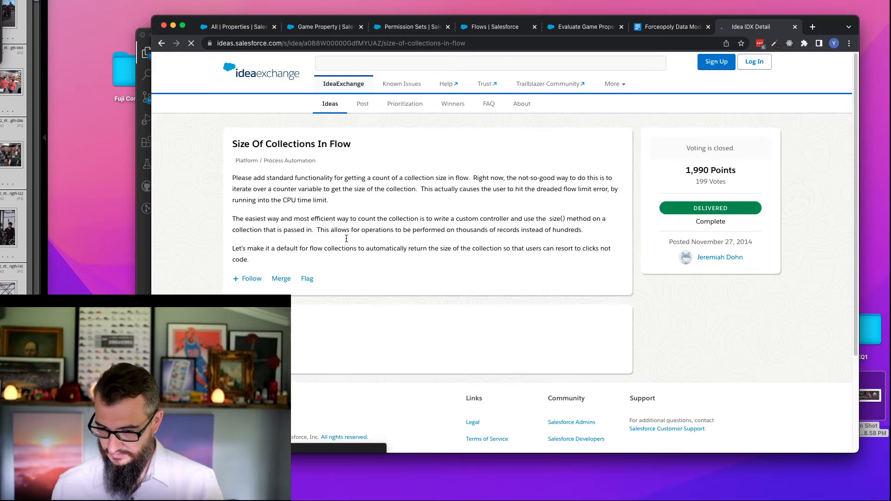
- Read the Size Of Collections In Flow idea and the Stack Exchange answer about counting a collection with an assignment
scroll(367, 233, down, 3)
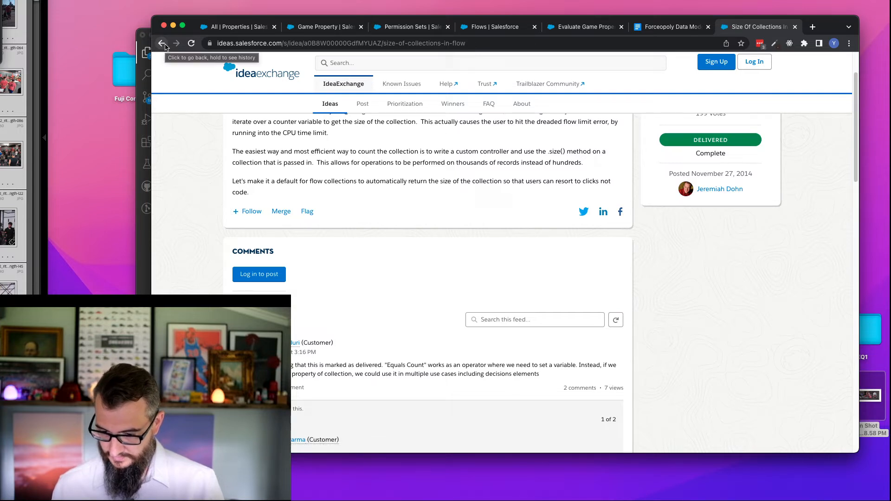
click(165, 46)
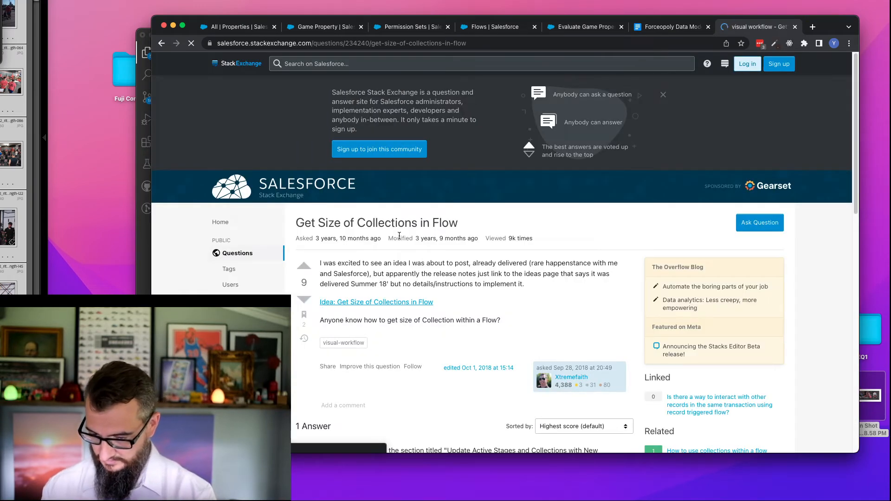
scroll(520, 339, down, 1)
scroll(520, 340, down, 5)
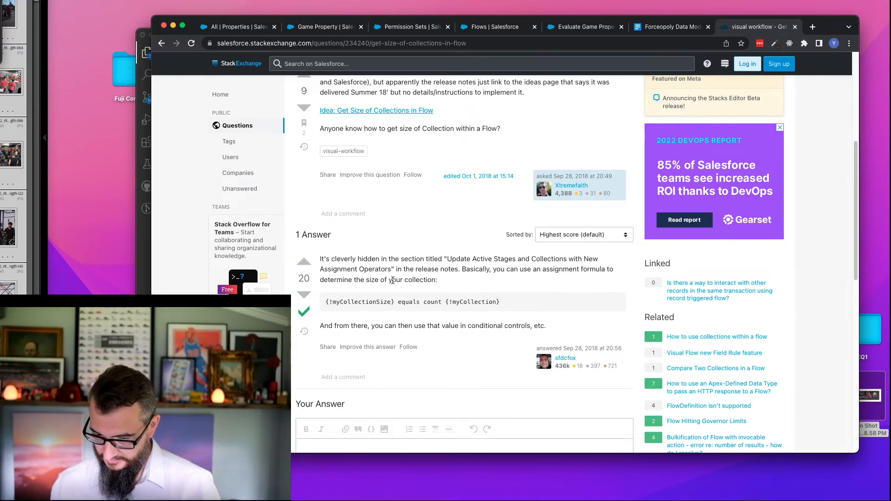
double_click(366, 304)
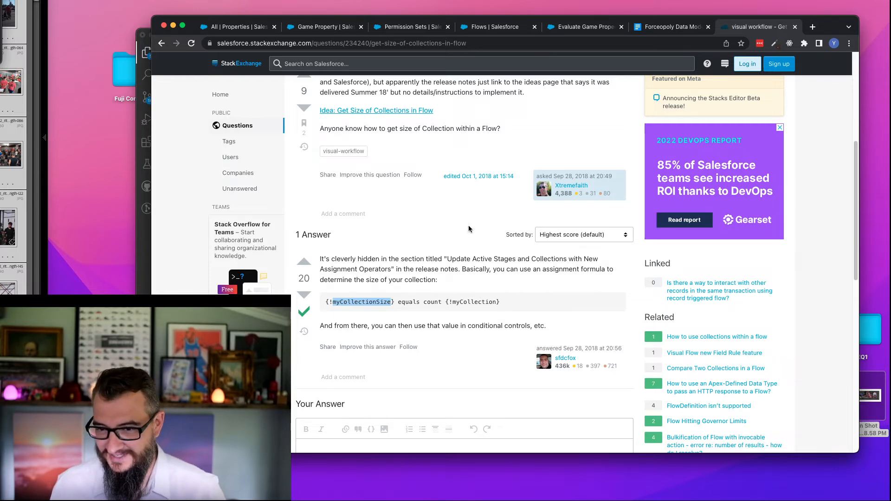
double_click(364, 303)
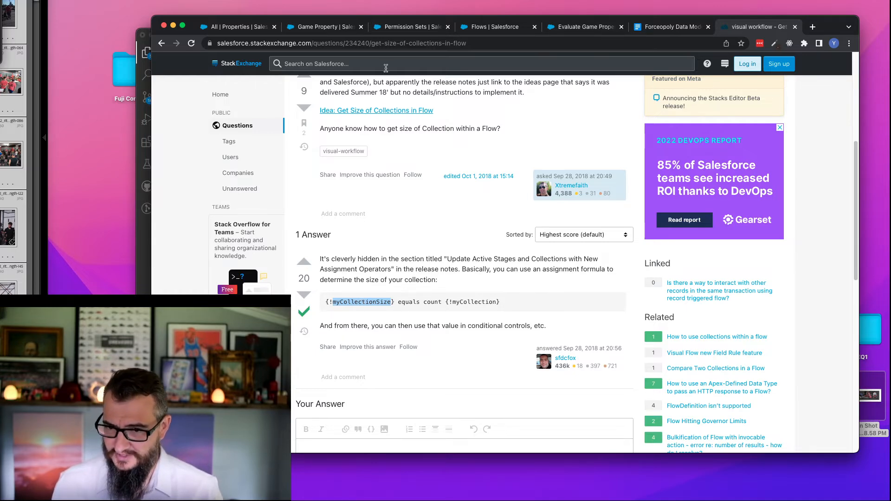
- Return to the Evaluate Game Property Monopoly flow's tab and label the new decision "Two Results?"
click(492, 27)
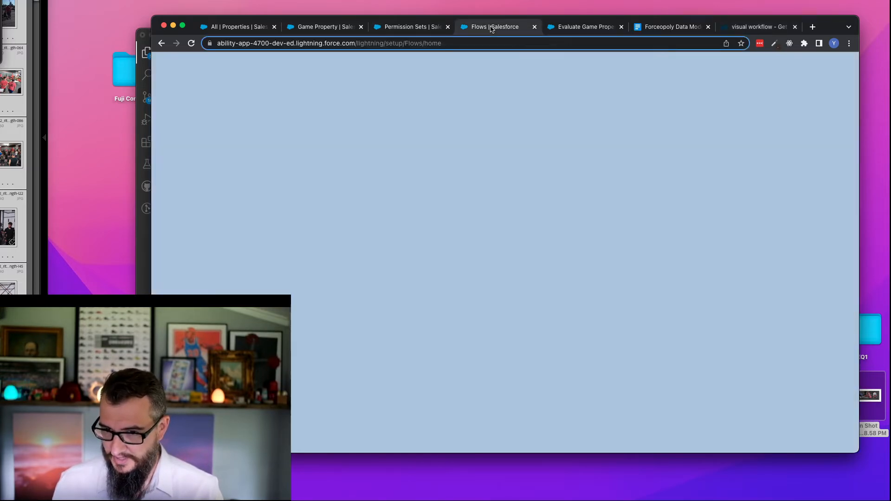
click(580, 27)
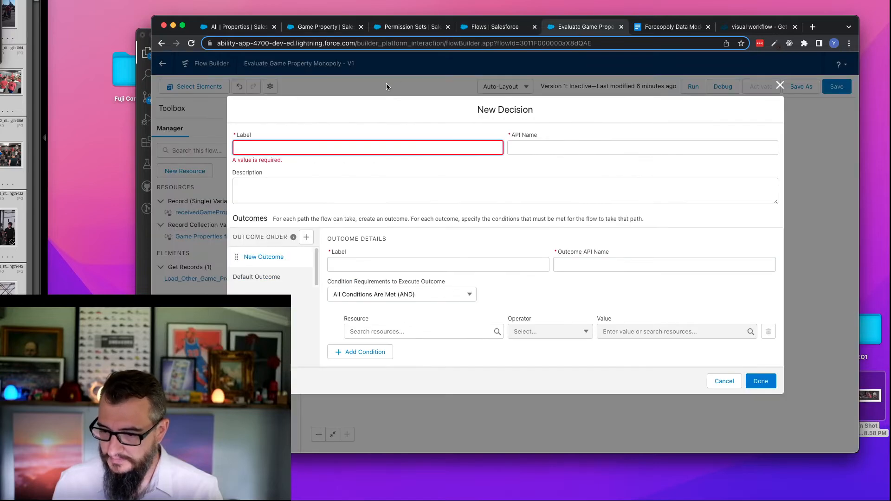
click(335, 146)
text(Two Results)
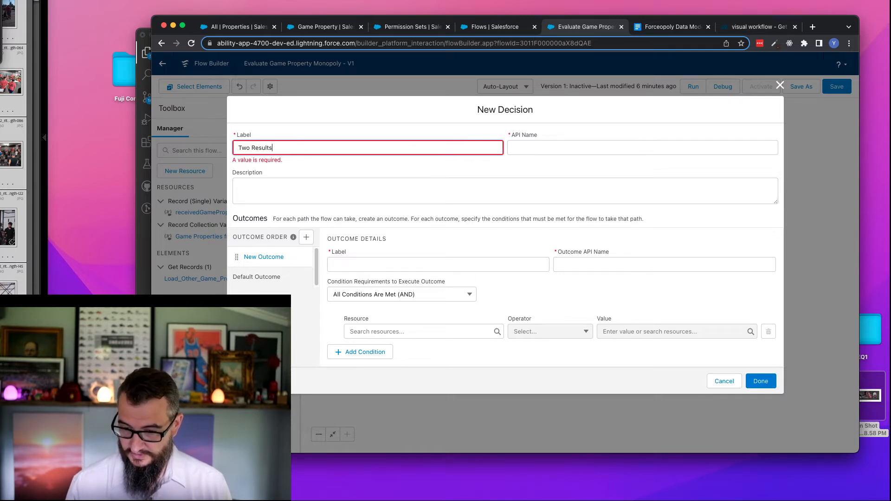
text(?)
key(Tab)
- Label the decision's first outcome Yes and set its API name to Two_Results_Yes
click(360, 256)
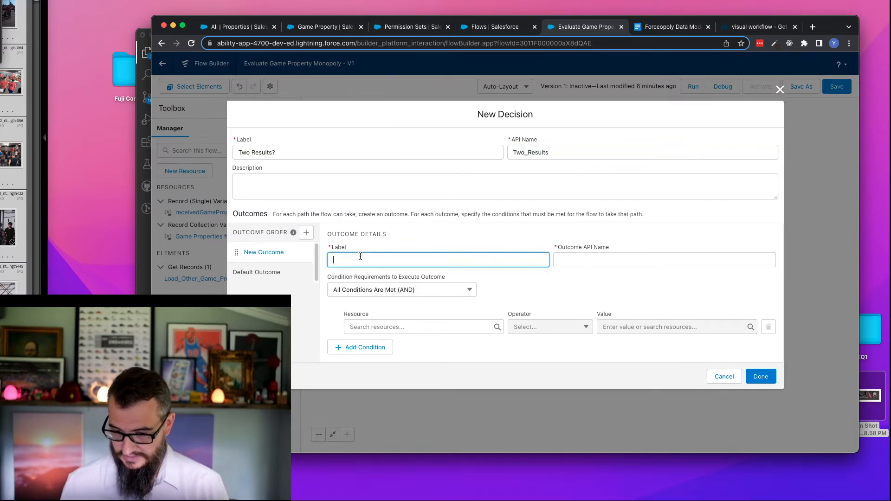
text(Yes)
click(619, 256)
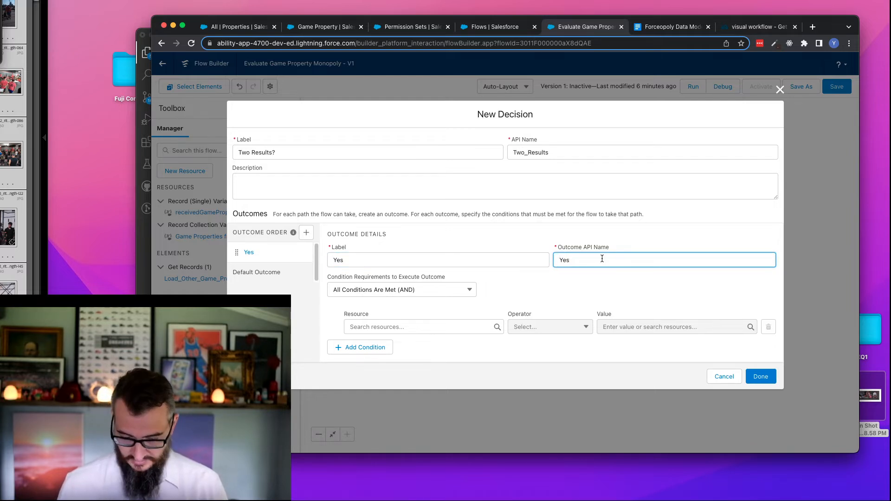
text(Two_Rec)
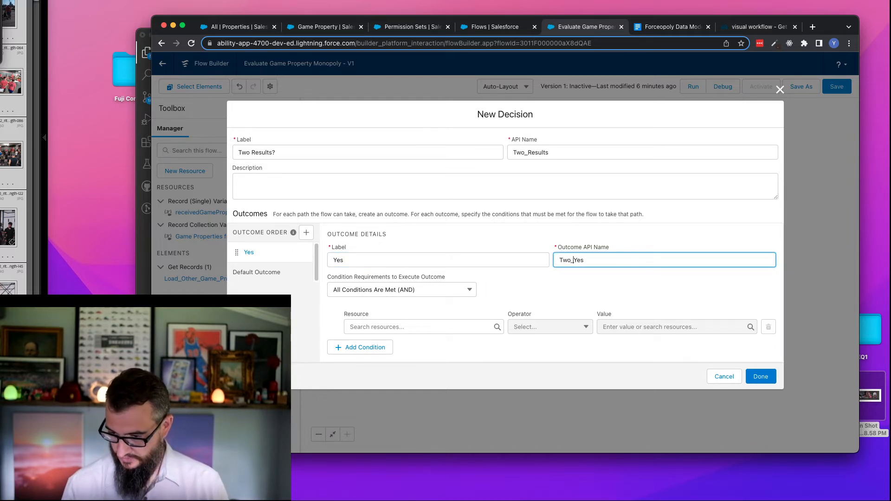
key(BackSpace)
text(sults_)
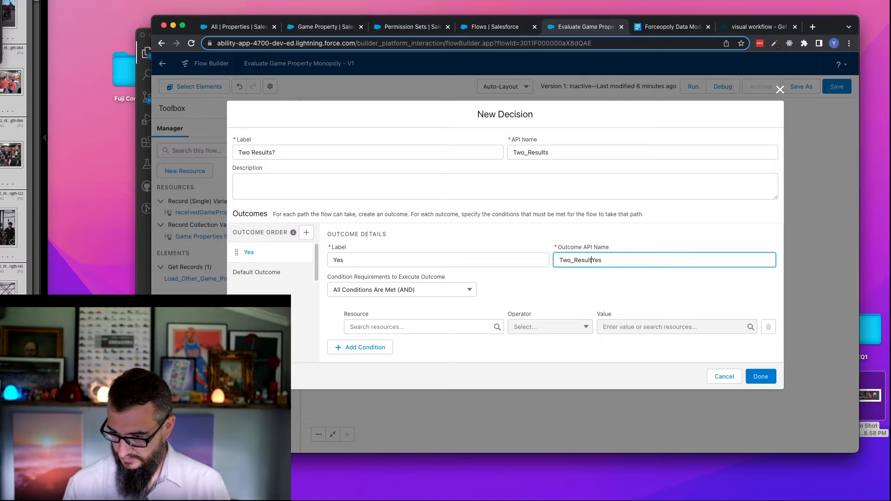
- Try to use {!Load_Other_Game_PropertiesSize} as the resource in the Yes outcome's condition
click(436, 327)
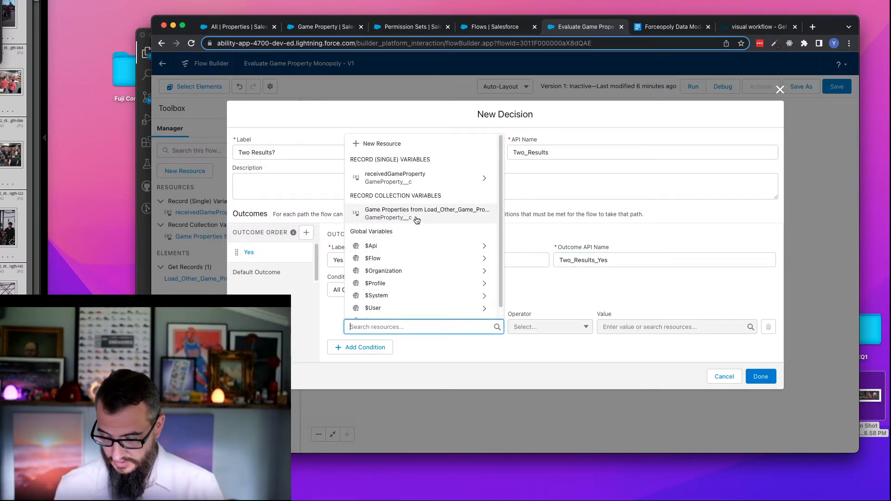
click(417, 214)
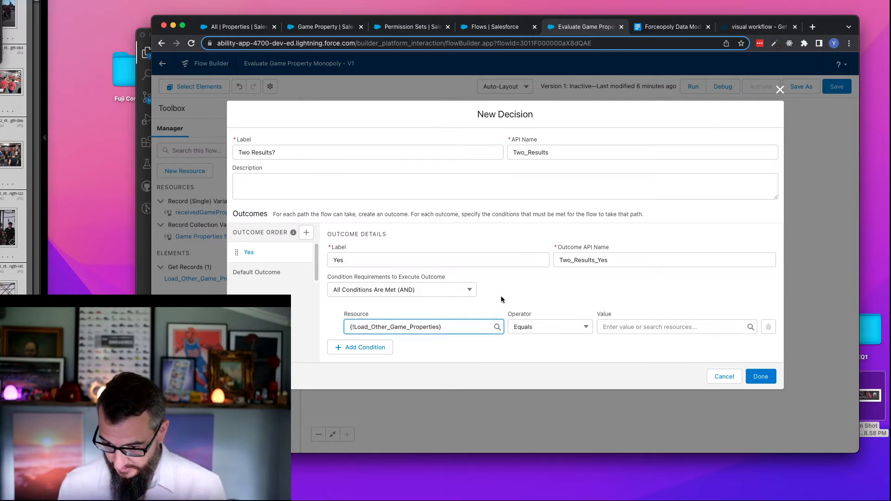
text(Size)
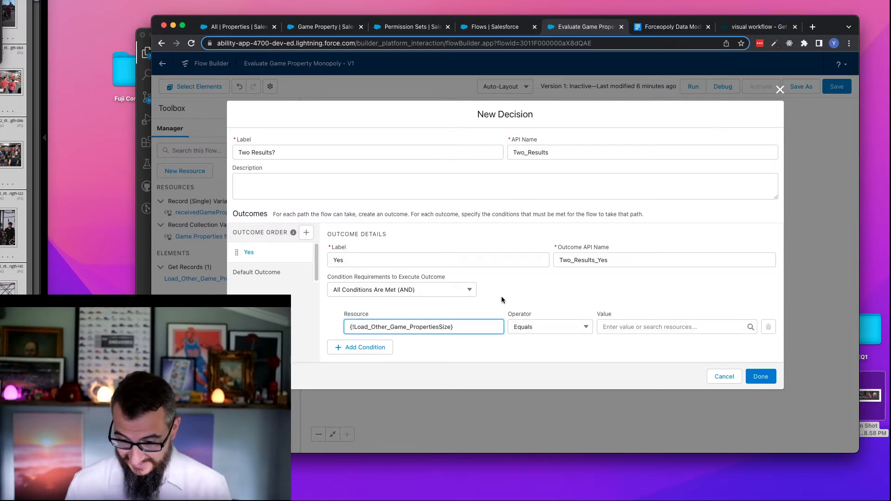
click(643, 325)
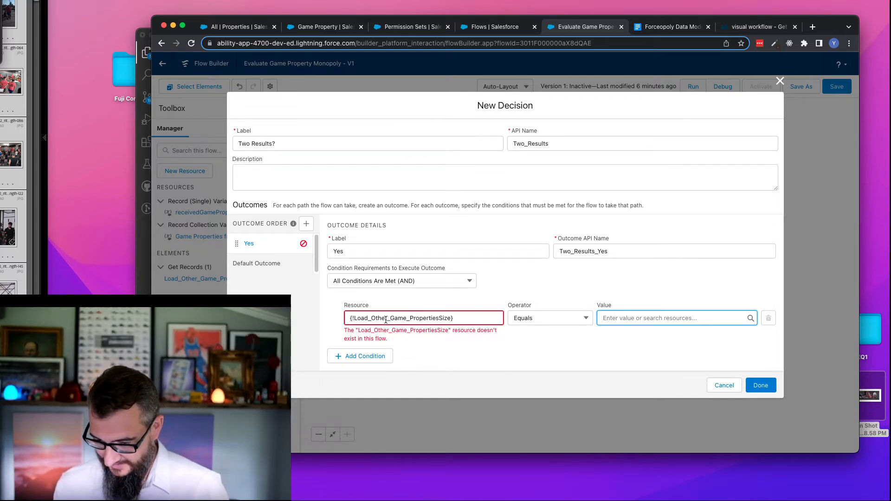
- Reread the Stack Exchange answer on using an assignment with equals count to get a collection's size
click(741, 27)
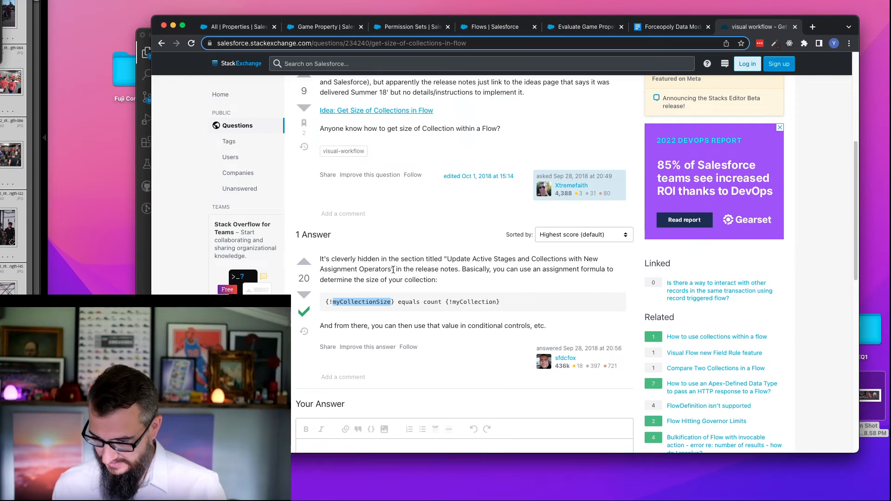
double_click(560, 268)
drag(320, 280, 496, 301)
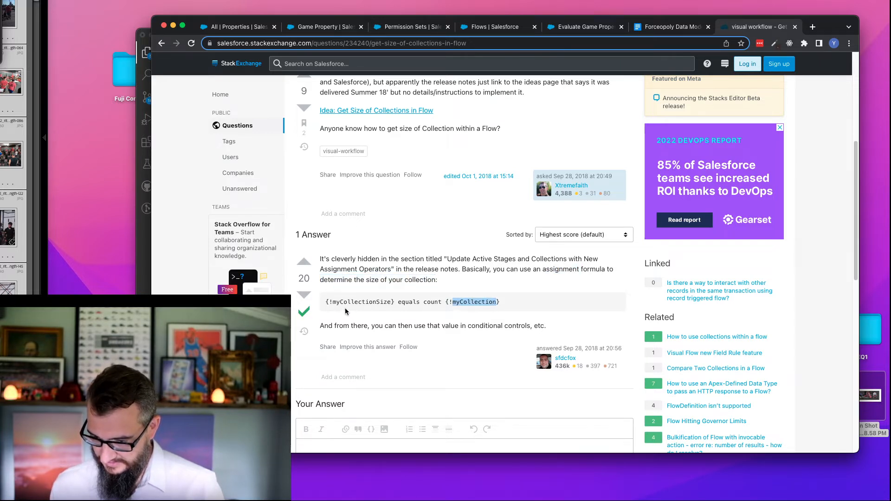
drag(331, 302, 416, 302)
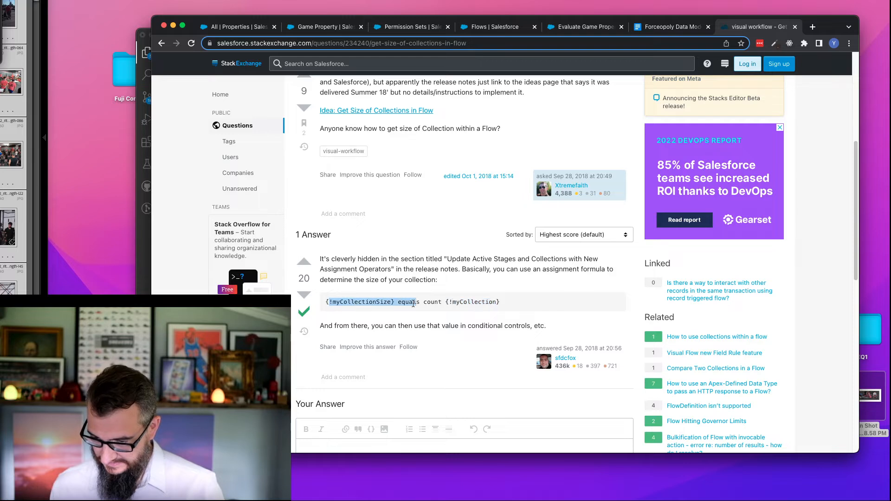
triple_click(344, 326)
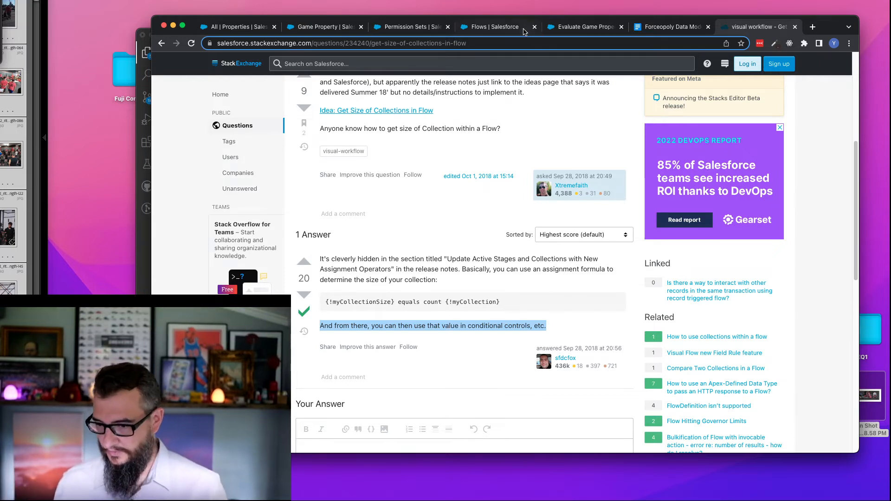
- Return to the Evaluate Game Property Monopoly flow and discard the new "Two Results?" decision
click(493, 28)
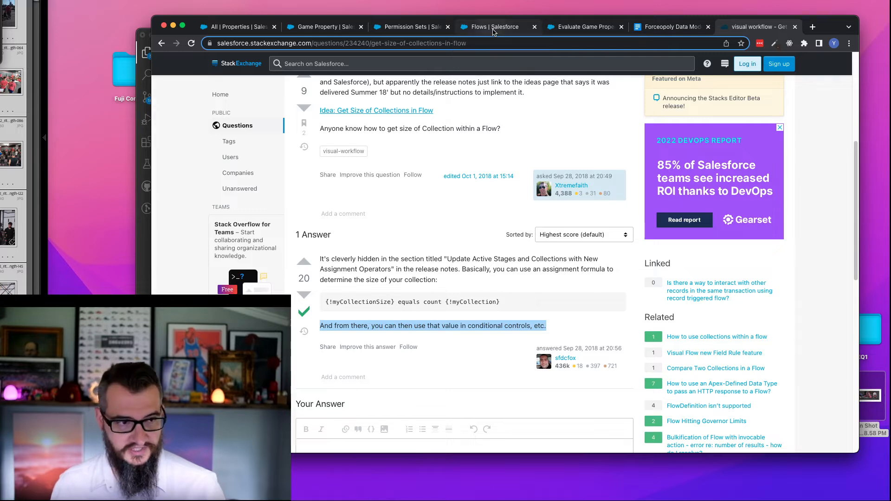
click(586, 27)
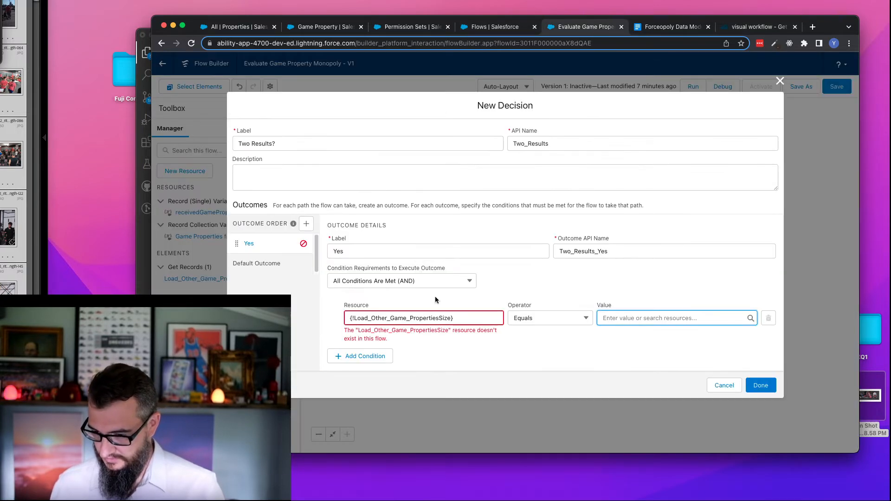
click(714, 391)
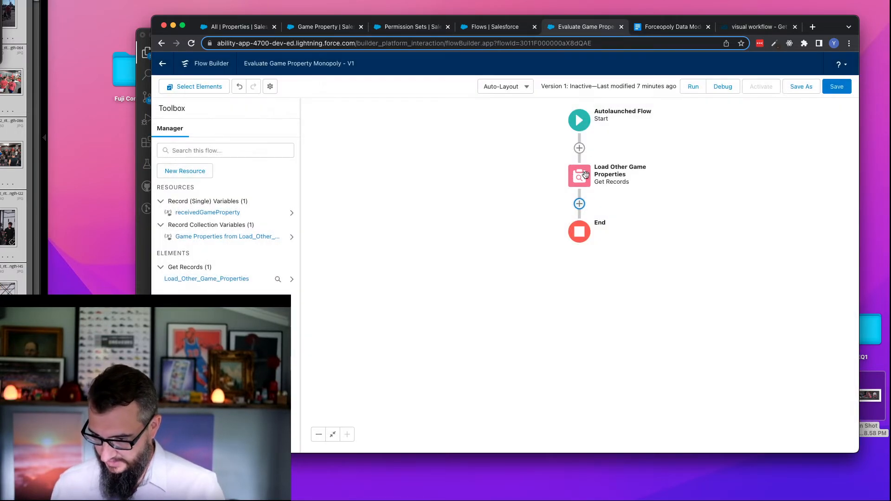
- Add an Assignment element after Load Other Game Properties and label it Get Record Count
click(578, 204)
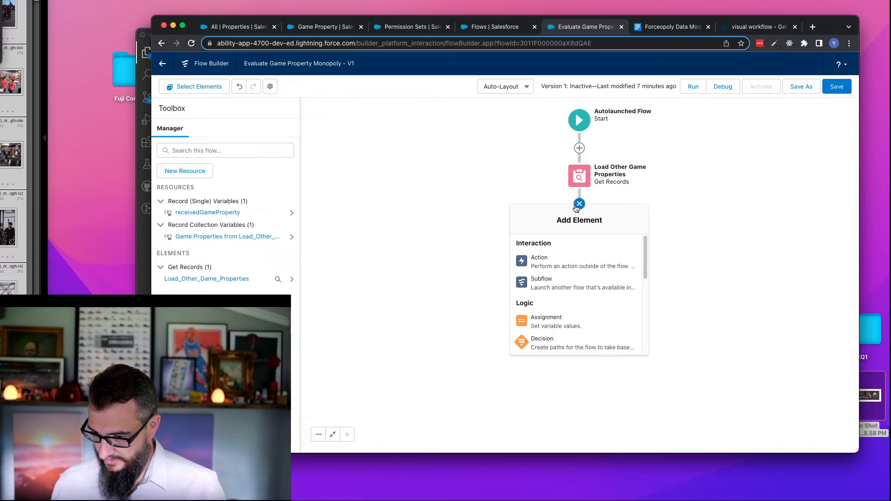
click(552, 325)
click(404, 188)
text(Get Record Count)
click(382, 219)
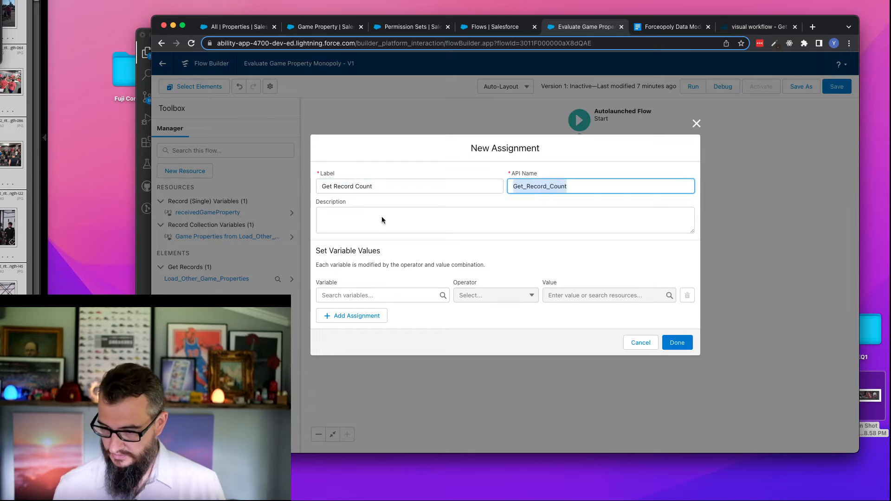
- Create a Number variable named recordCount with 0 decimal places as the assignment's variable
click(343, 295)
click(356, 313)
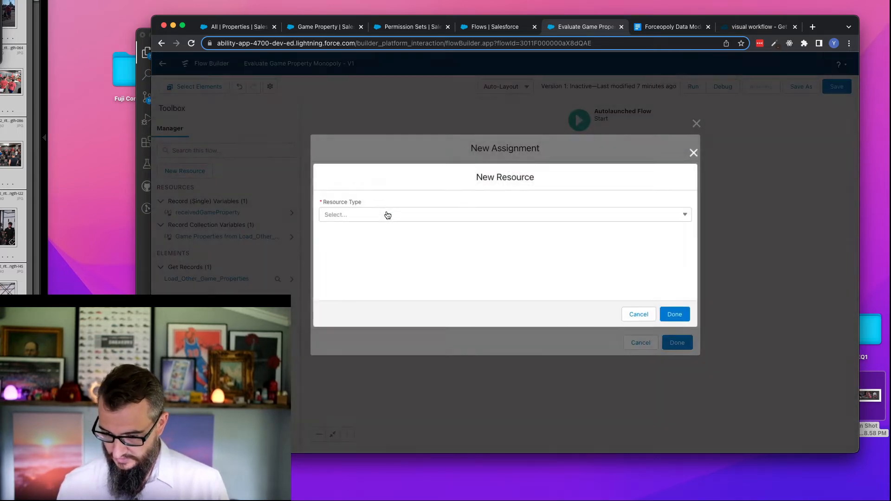
click(375, 214)
click(375, 235)
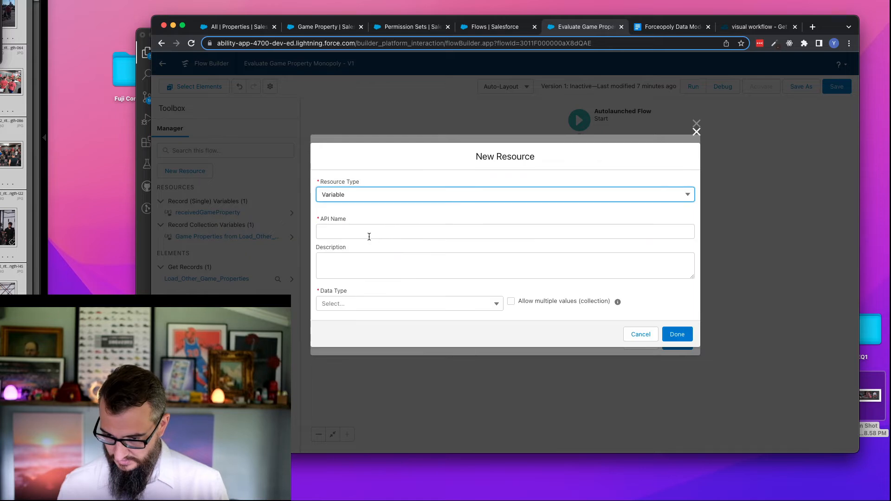
text(recordCount)
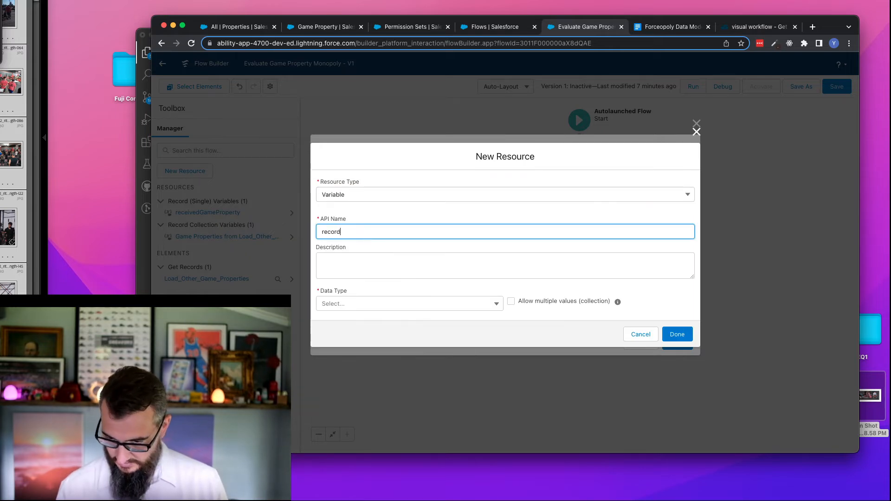
click(385, 299)
click(362, 175)
click(359, 292)
text(0)
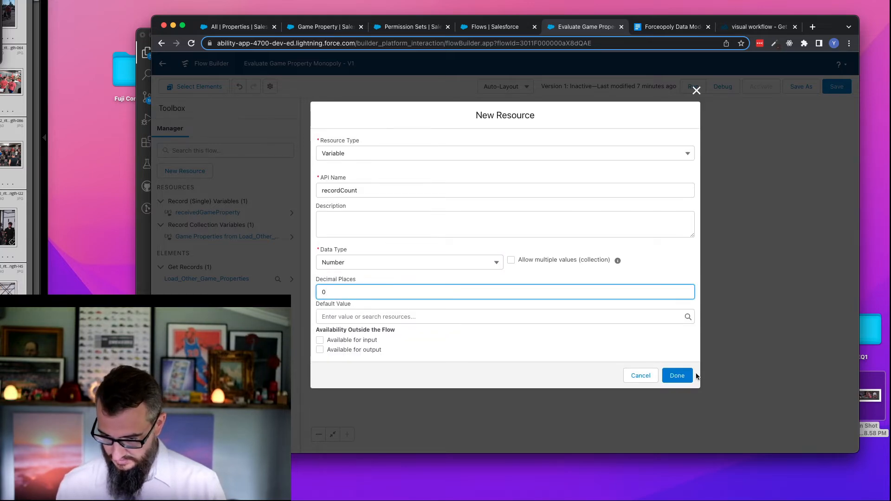
click(678, 375)
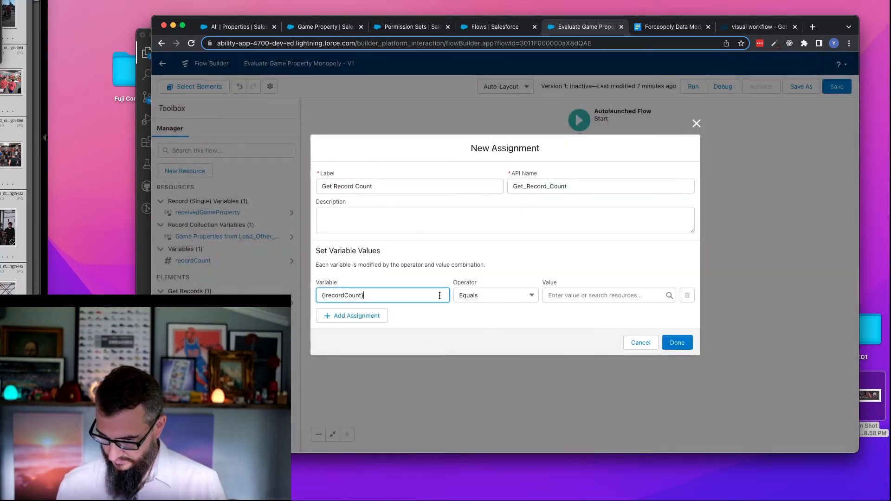
- Assign recordCount with Equals Count of the Game Properties from Load_Other_Game_Properties collection and finish the assignment
click(501, 299)
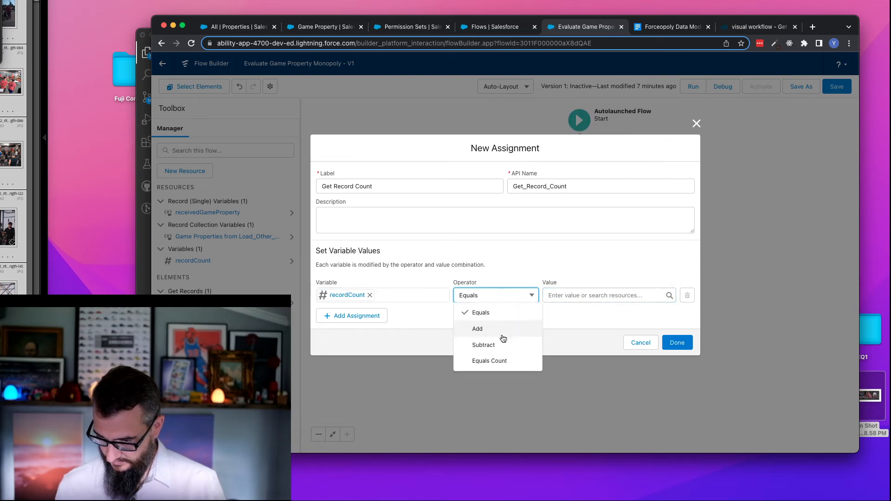
click(505, 360)
click(575, 296)
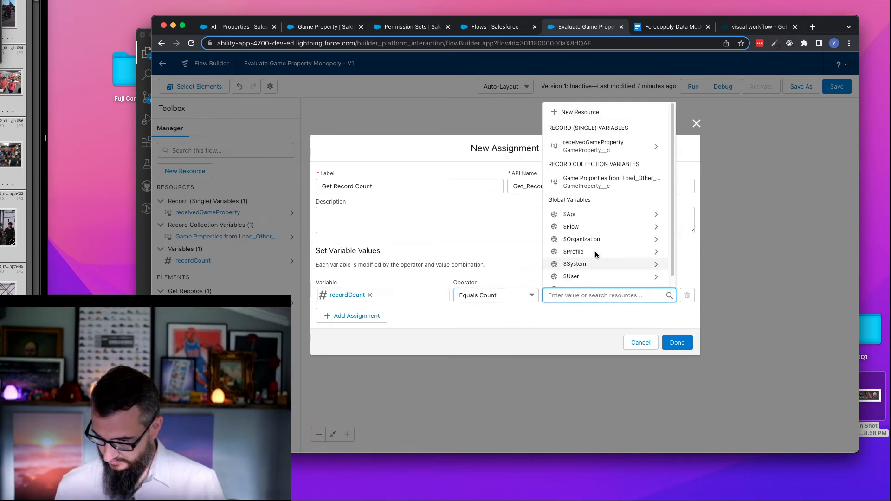
click(621, 185)
click(556, 264)
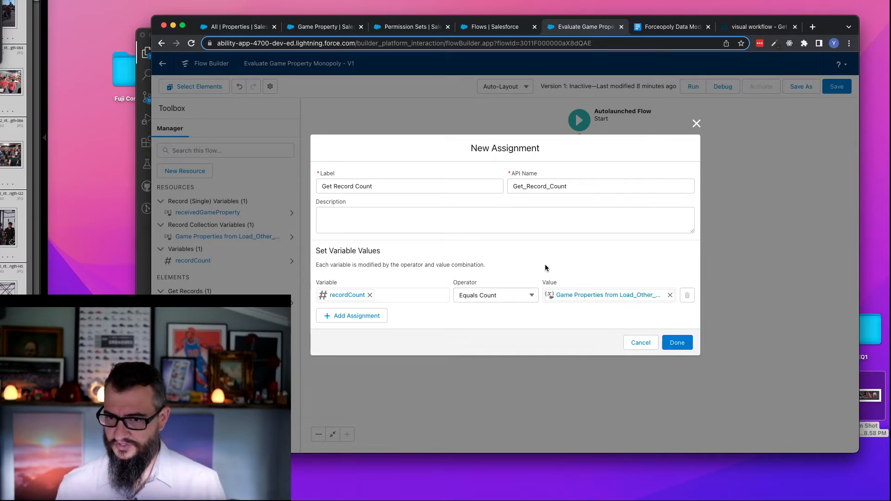
click(678, 343)
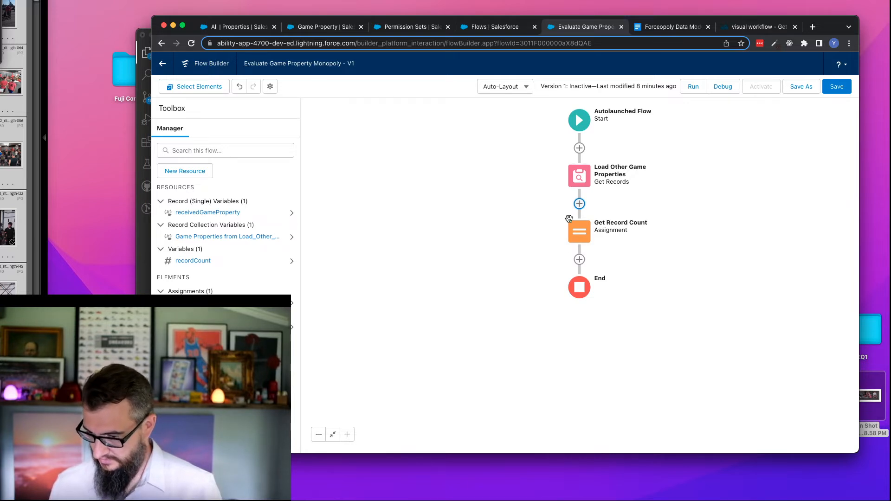
- Add a Decision element after Get Record Count and label it "Two Records?" with API name Two_Records
click(580, 259)
scroll(562, 376, down, 5)
scroll(559, 362, up, 4)
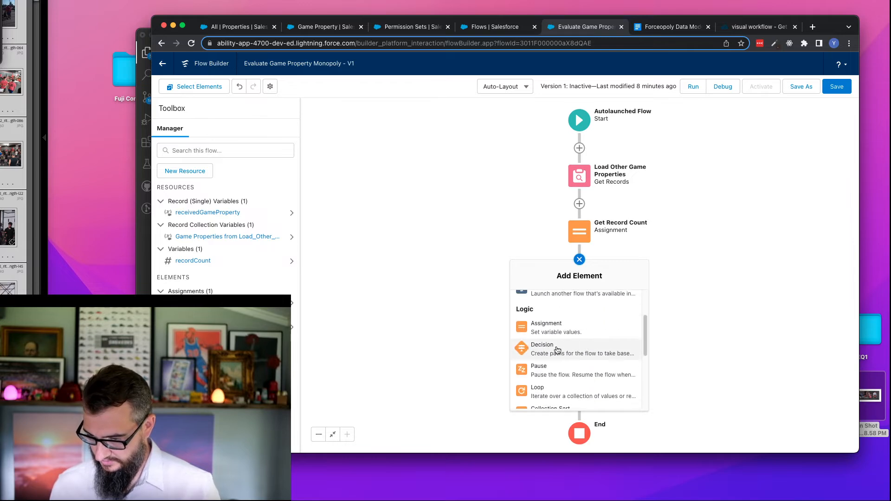
click(558, 351)
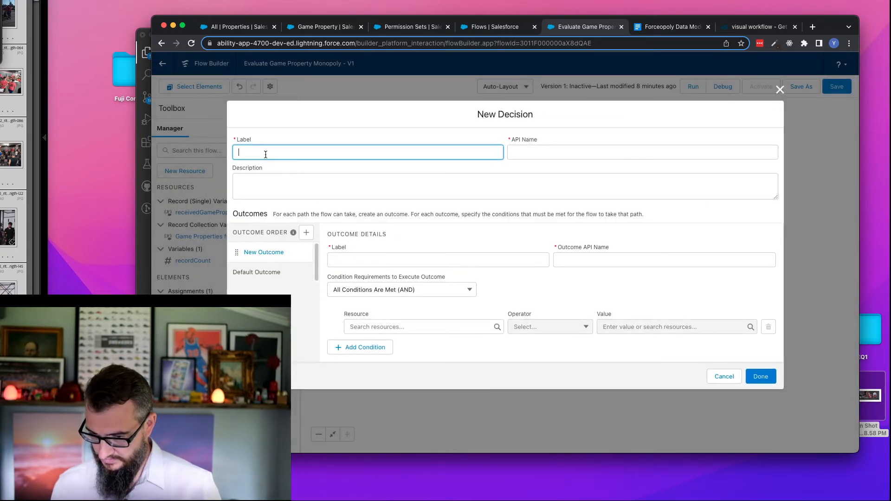
text(T)
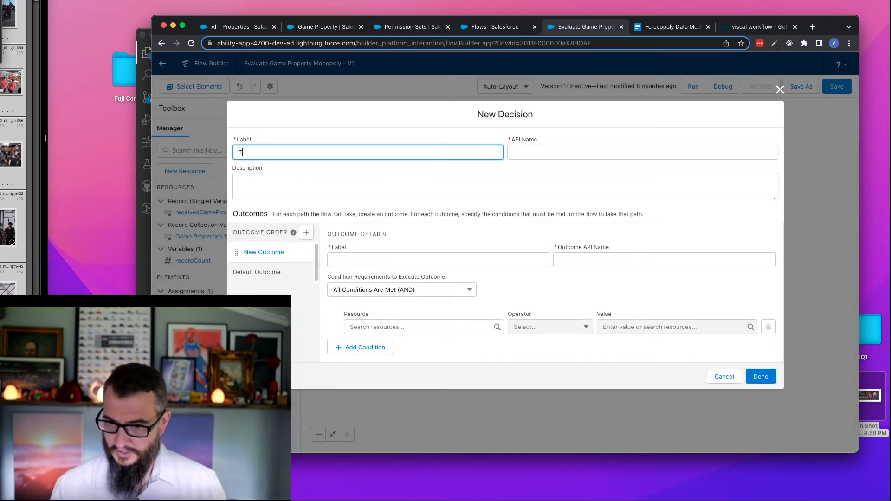
text(wo Record?)
key(Tab)
click(301, 153)
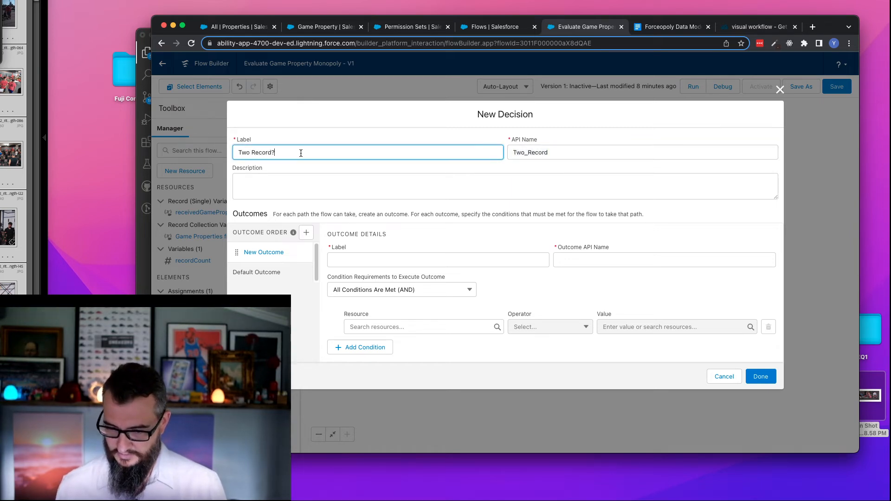
text(?)
key(Tab)
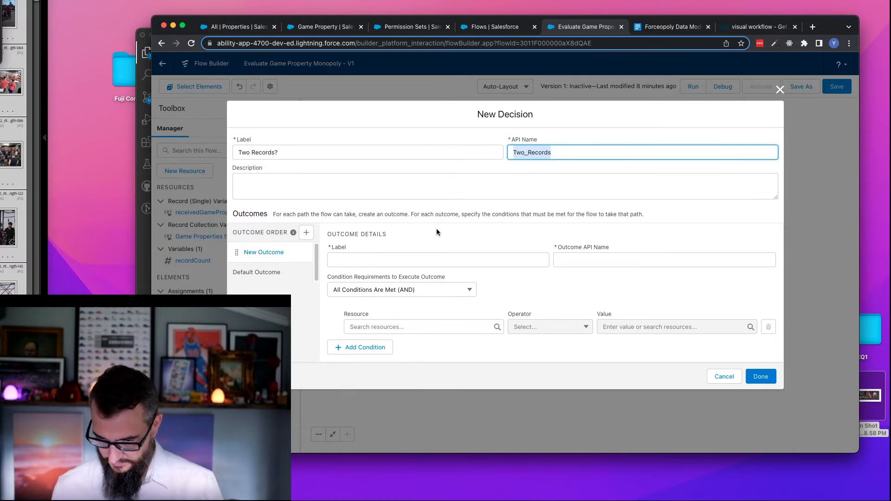
- Label the decision's first outcome Yes and set its API name to Two_Records_Yes
click(395, 262)
text(Yes)
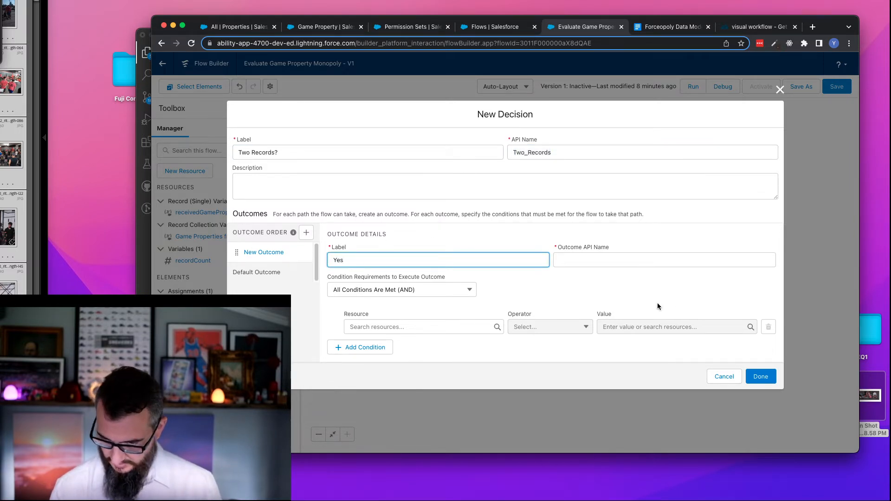
click(622, 258)
text(Two_Records)
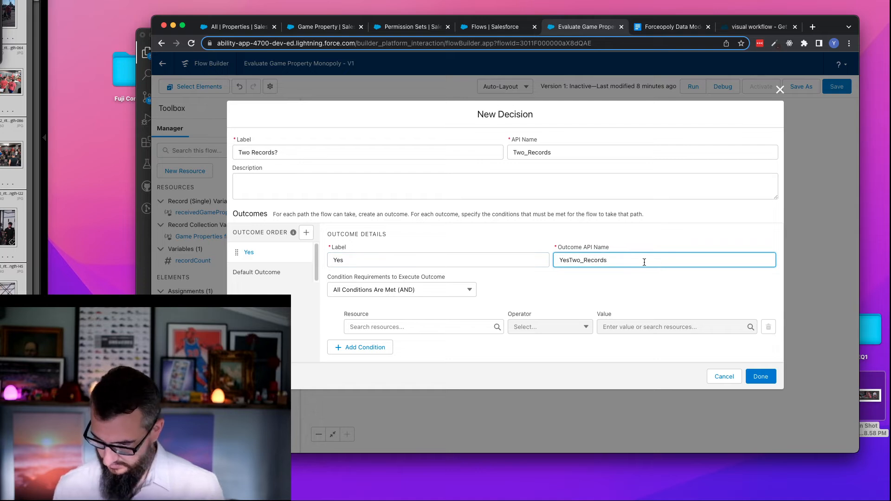
key(super+z)
key(super+z)
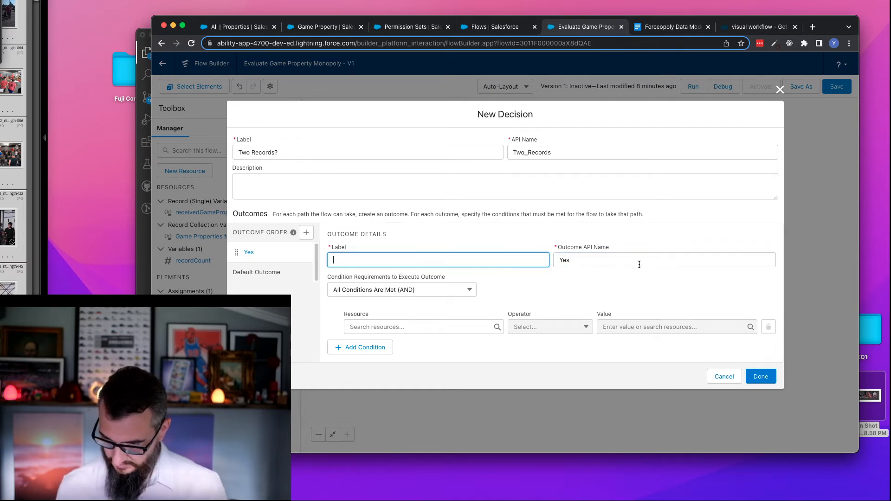
text(Yes)
key(Tab)
text(Two_Records)
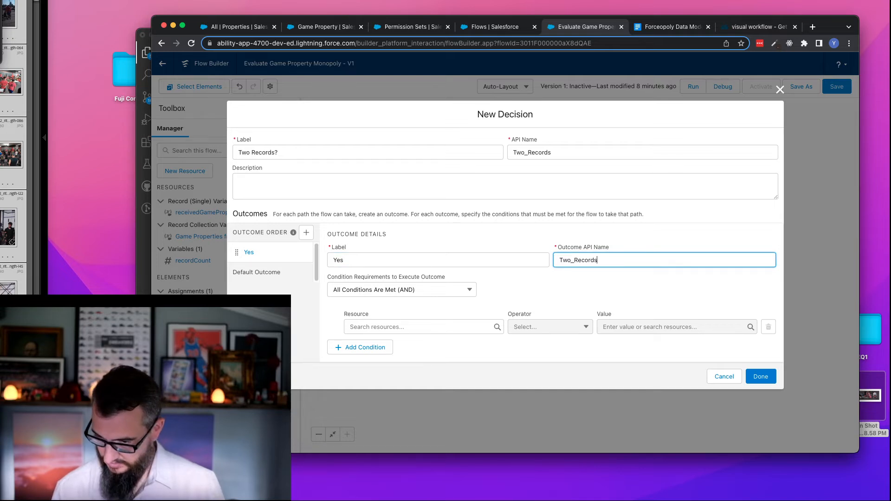
text(_Yes)
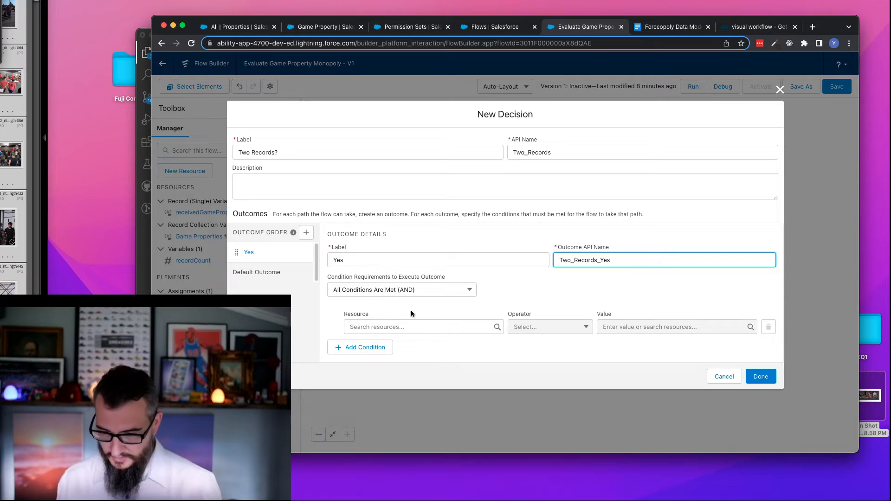
- Set the Yes outcome's condition to recordCount Equals 2 and finish the decision
click(407, 328)
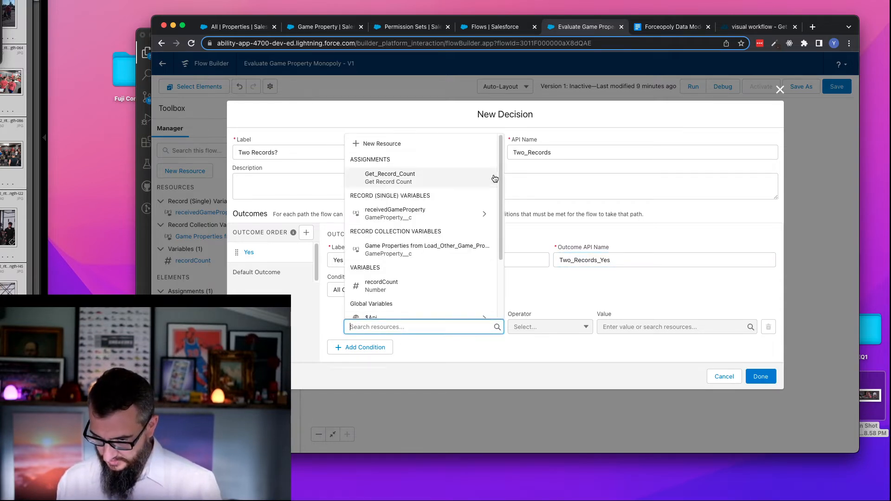
scroll(500, 170, down, 1)
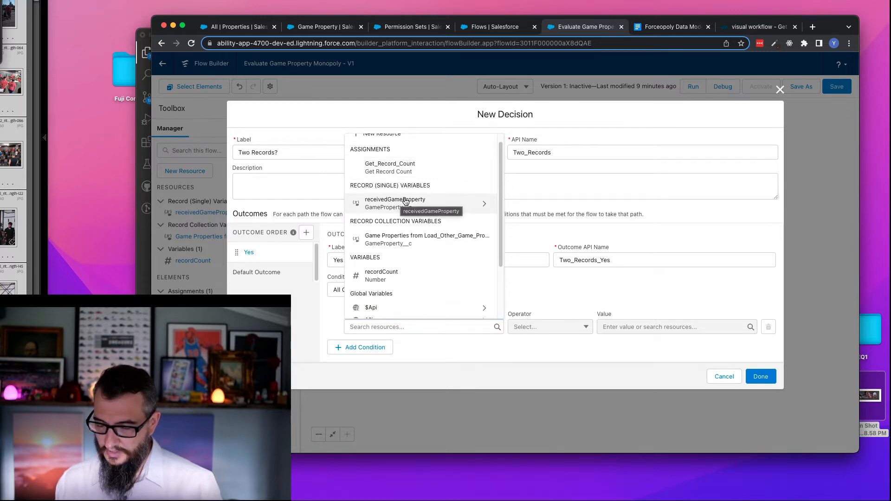
click(392, 276)
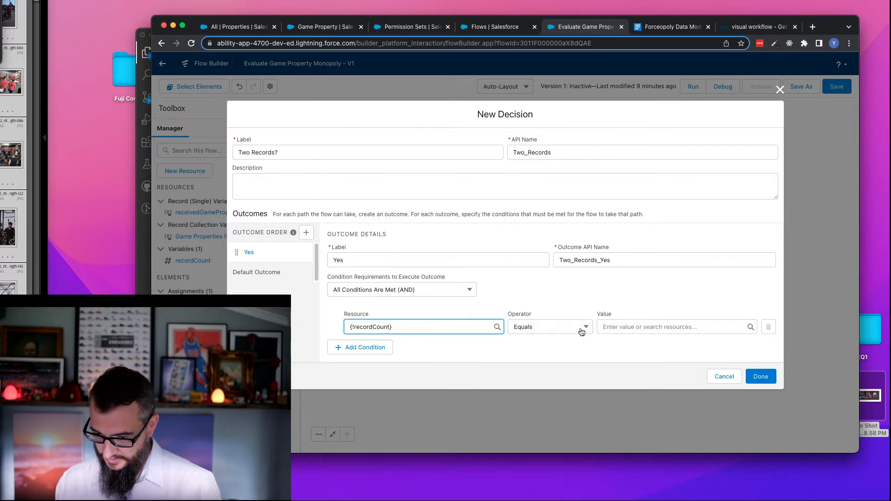
click(638, 327)
text(2)
click(637, 351)
click(762, 380)
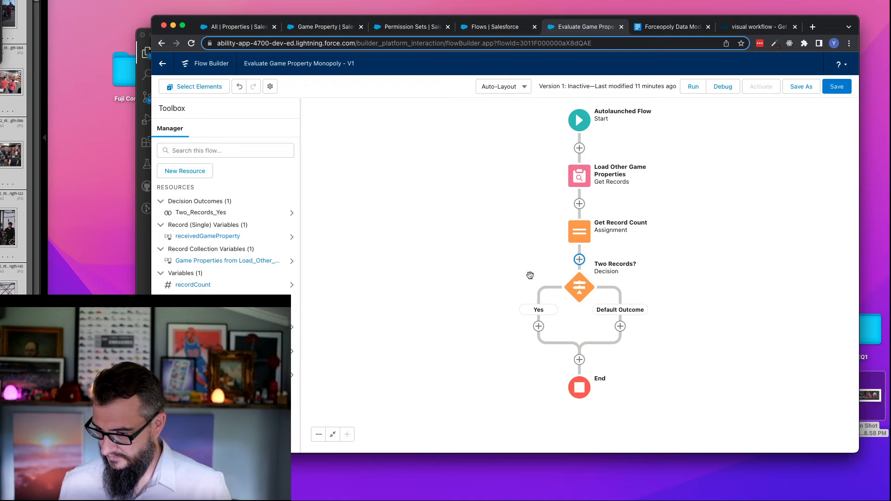
click(539, 327)
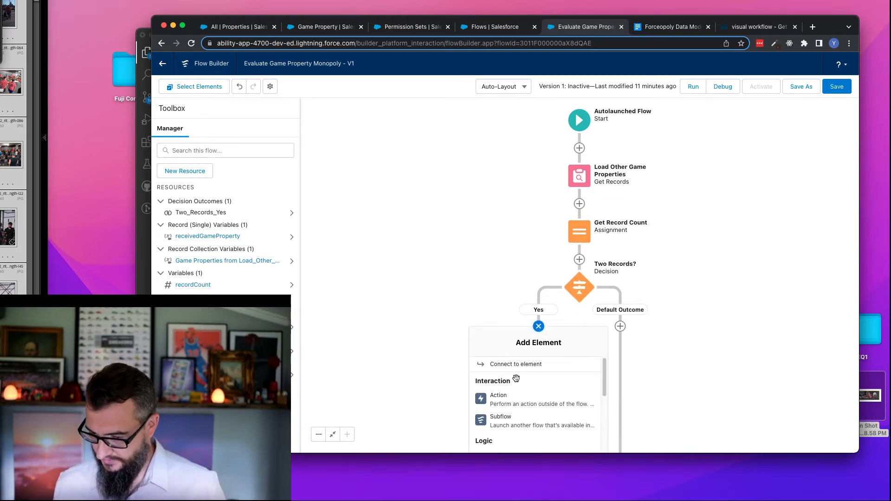
scroll(523, 375, down, 5)
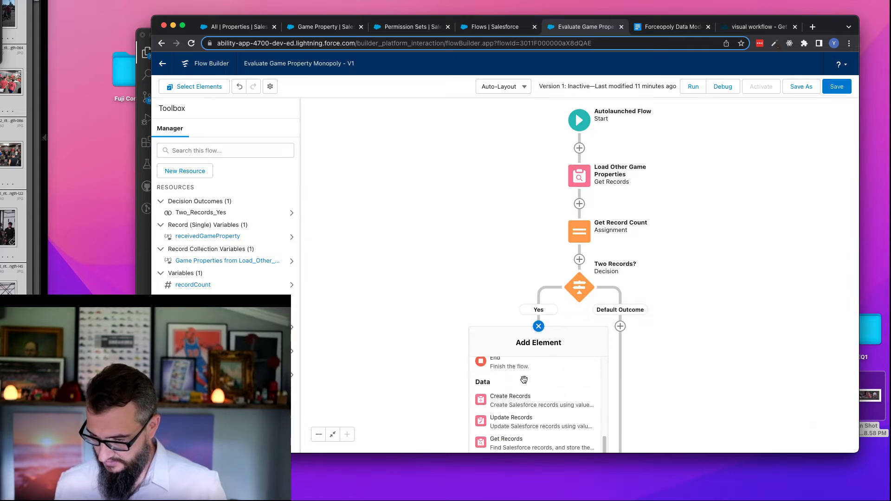
click(524, 422)
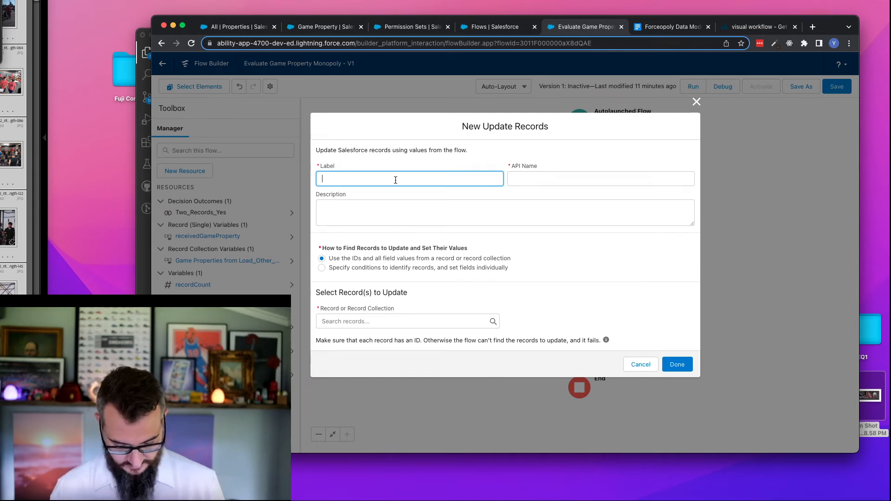
text(Mark)
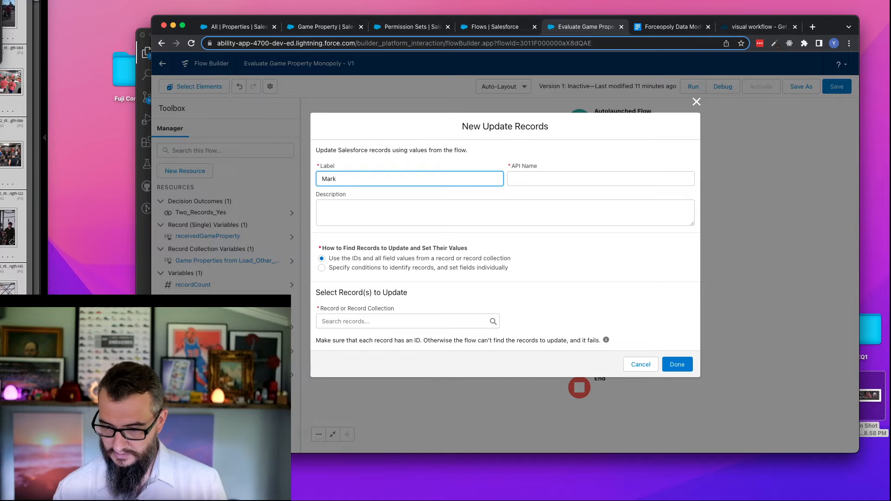
text( as)
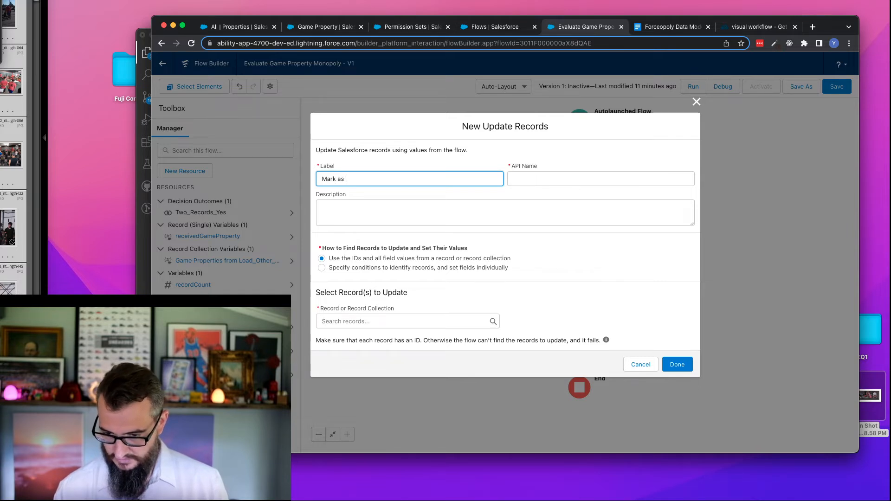
key(BackSpace)
key(BackSpace)
key(BackSpace)
key(BackSpace)
key(BackSpace)
key(BackSpace)
key(BackSpace)
key(BackSpace)
text(Check is)
key(BackSpace)
text(Is Monopoly)
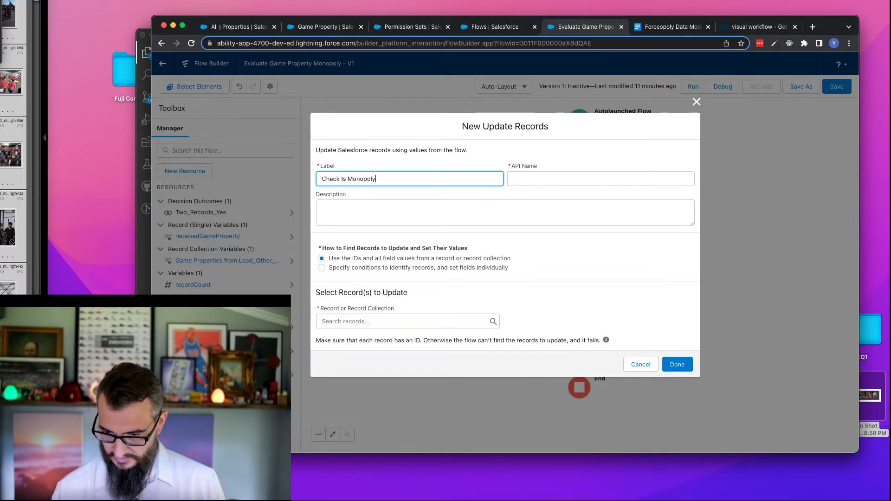
key(Tab)
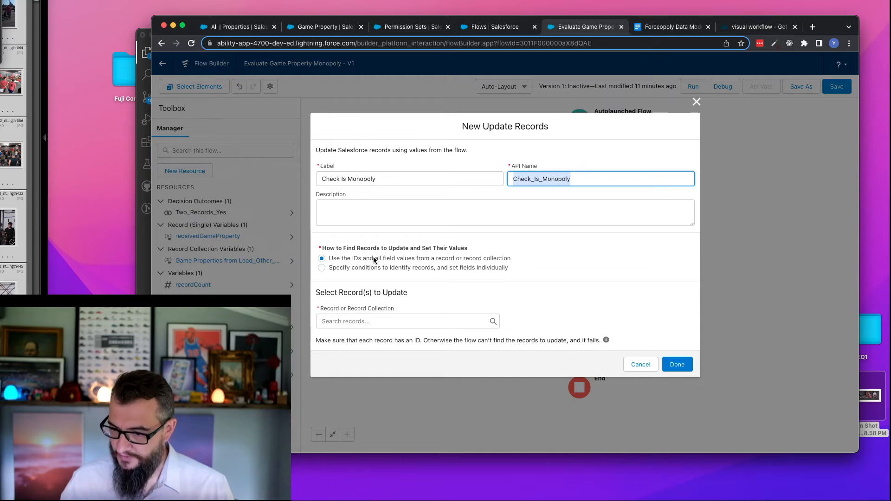
click(409, 270)
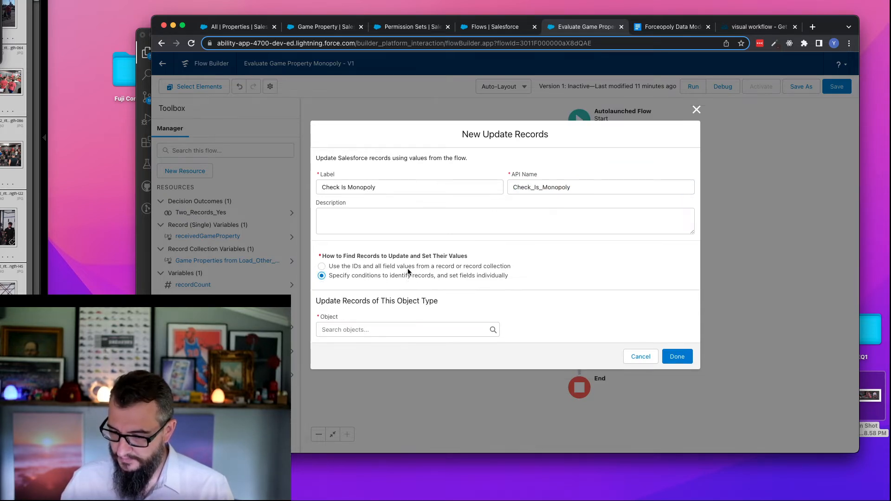
click(374, 329)
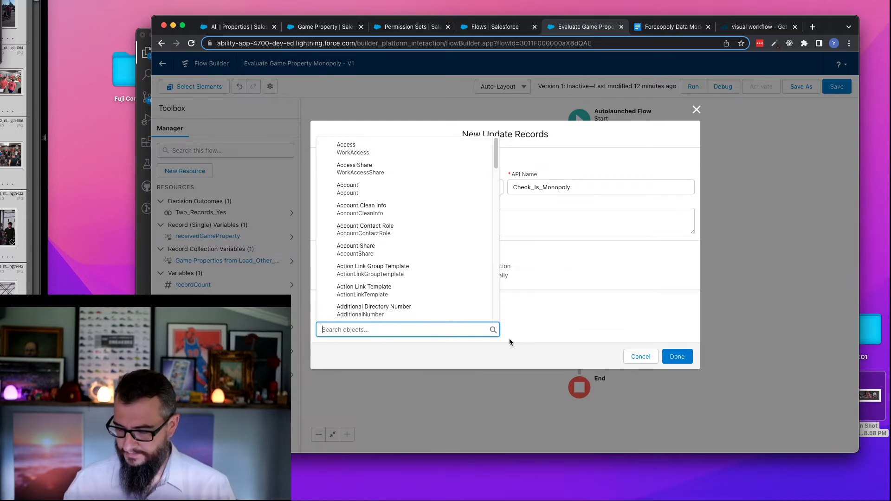
text(game)
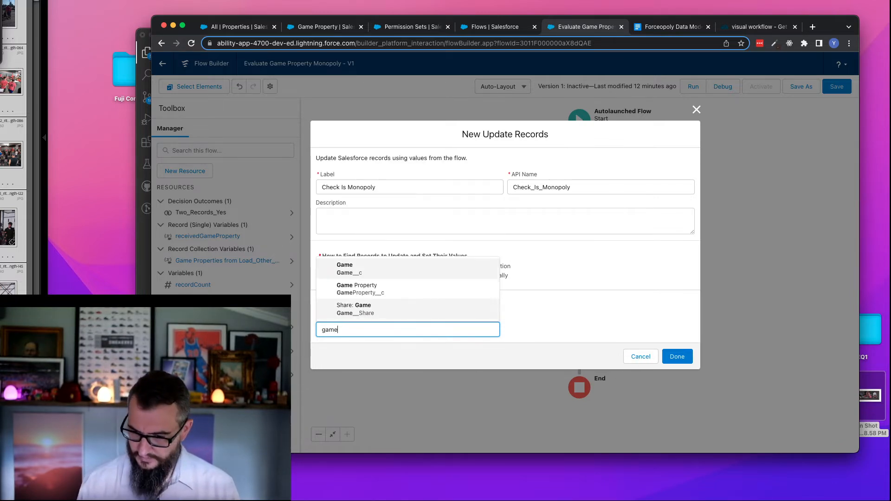
click(411, 289)
scroll(516, 305, down, 3)
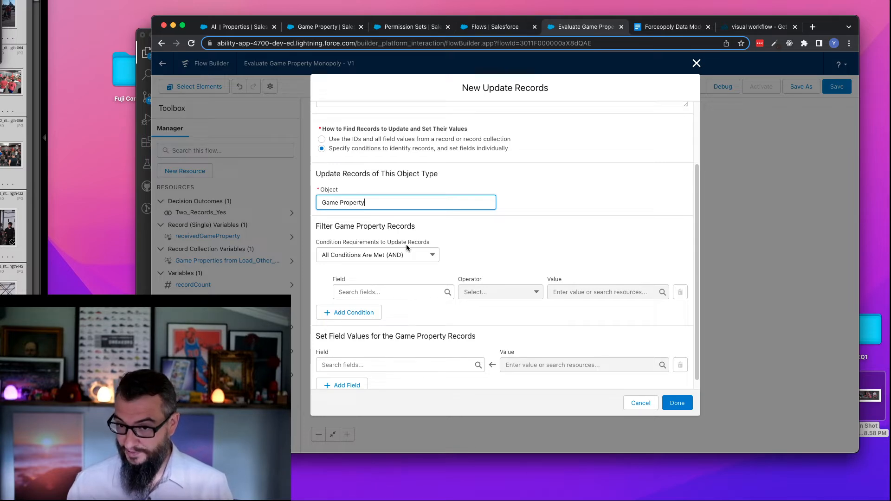
click(632, 404)
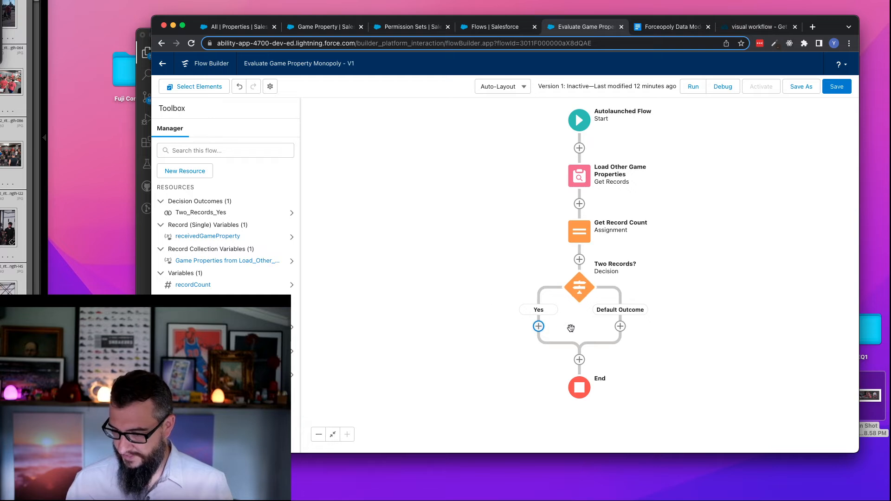
click(539, 326)
scroll(537, 402, down, 5)
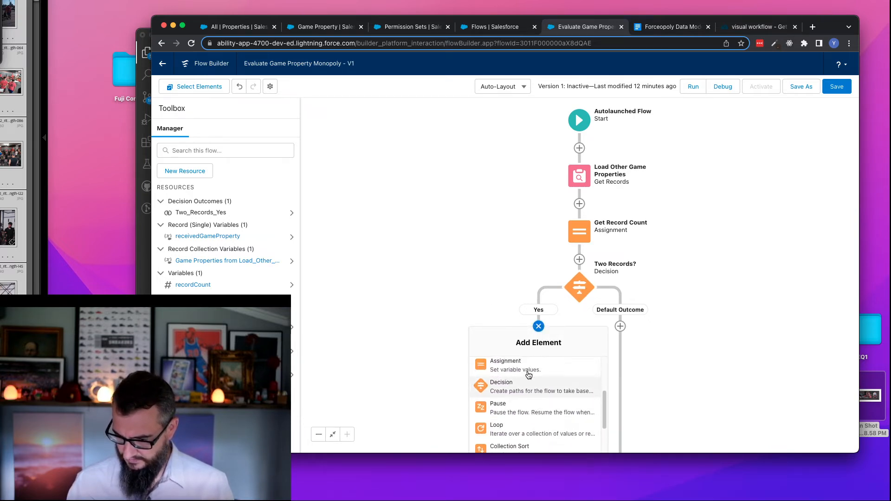
click(522, 365)
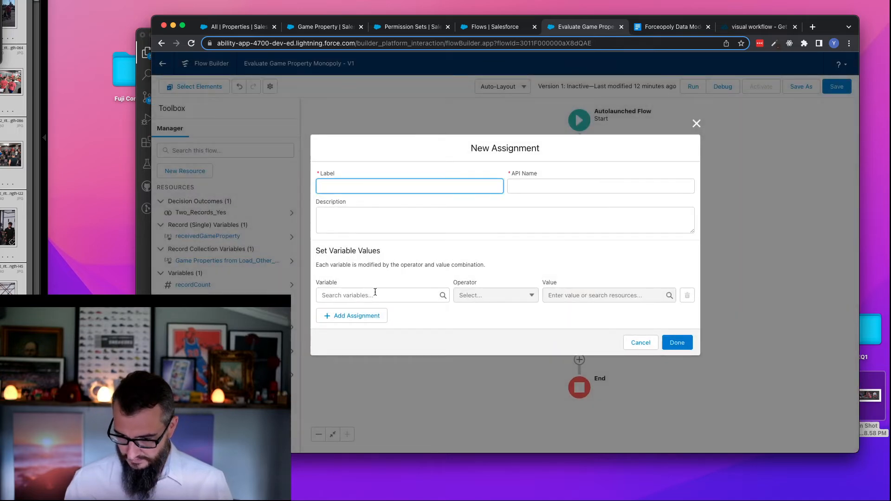
click(372, 295)
click(383, 216)
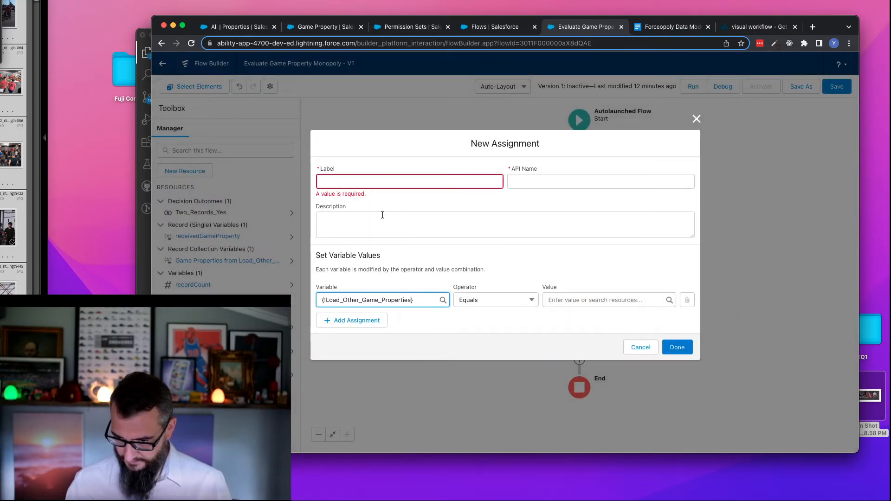
text(.)
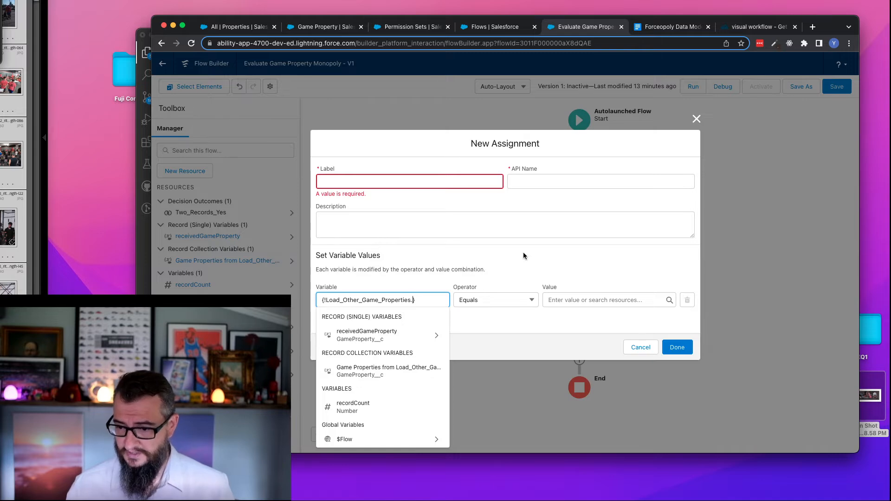
click(613, 330)
click(641, 352)
- Add a Loop element on the Yes path of the Two Records? decision and label it Loop Records
scroll(460, 308, down, 5)
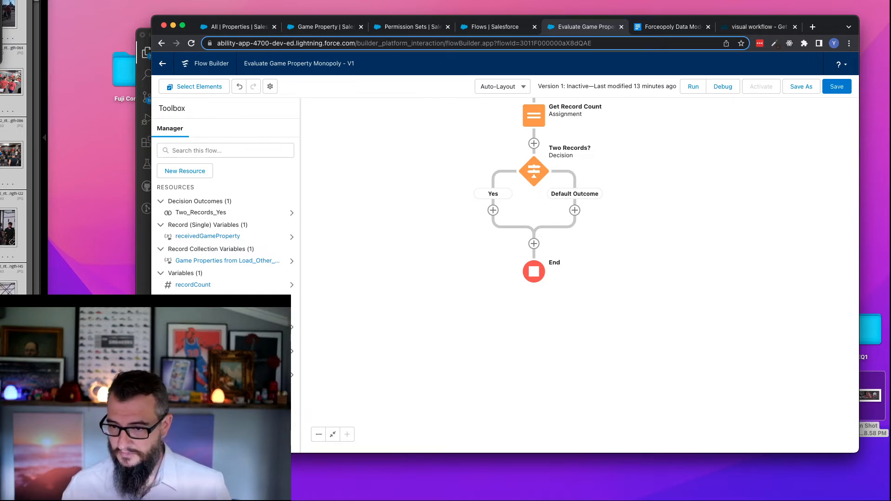
click(495, 213)
scroll(564, 288, down, 3)
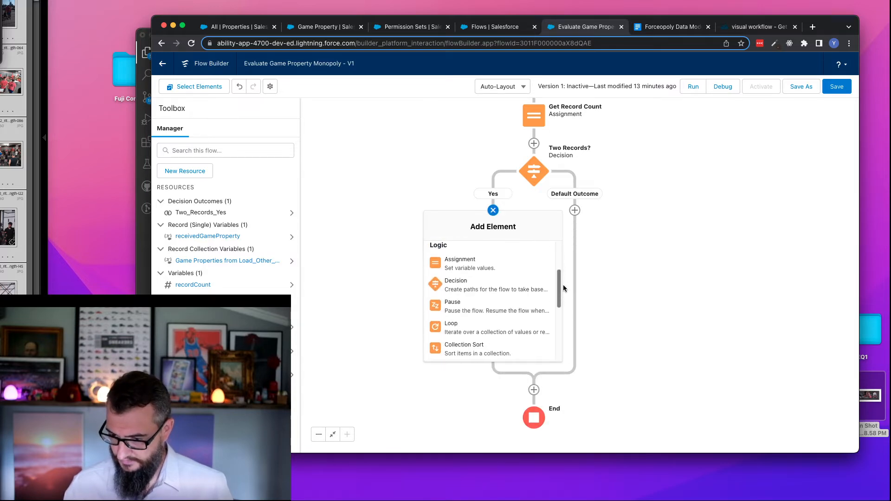
scroll(563, 291, down, 2)
click(477, 291)
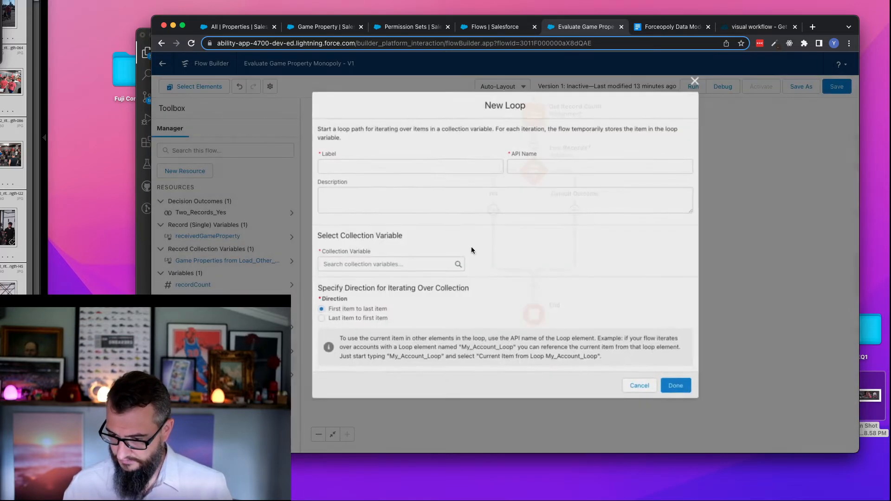
click(354, 165)
text(Loop)
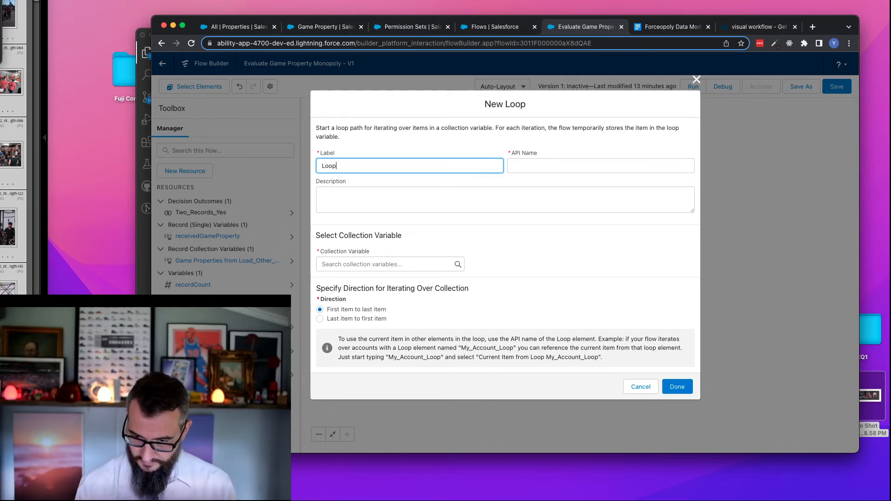
text( Records)
key(Tab)
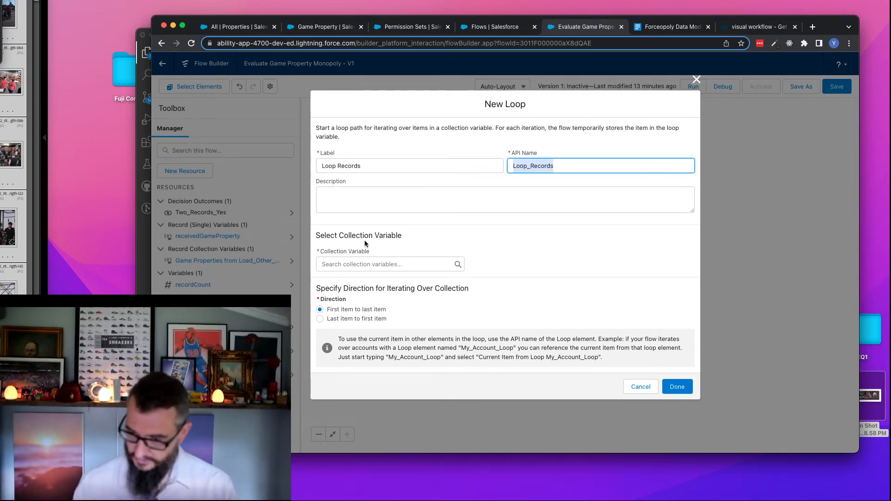
- Loop over the Game Properties from Load_Other_Game_Properties collection and finish the loop
click(352, 189)
click(353, 262)
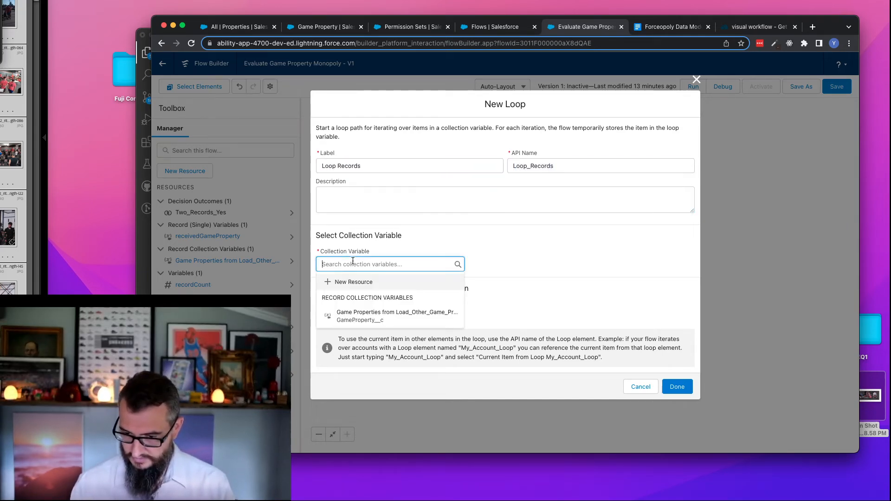
click(395, 316)
click(688, 387)
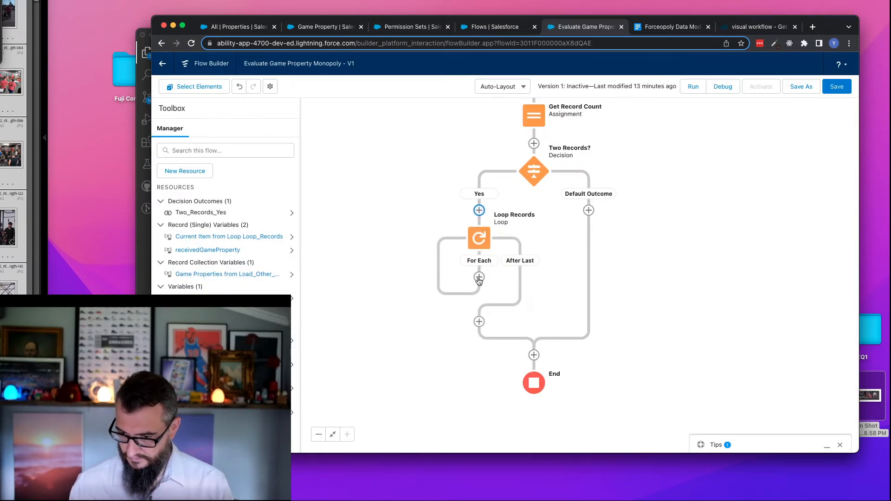
- Add an Assignment element on the loop's For Each path and label it Check Is Monopoly
click(479, 278)
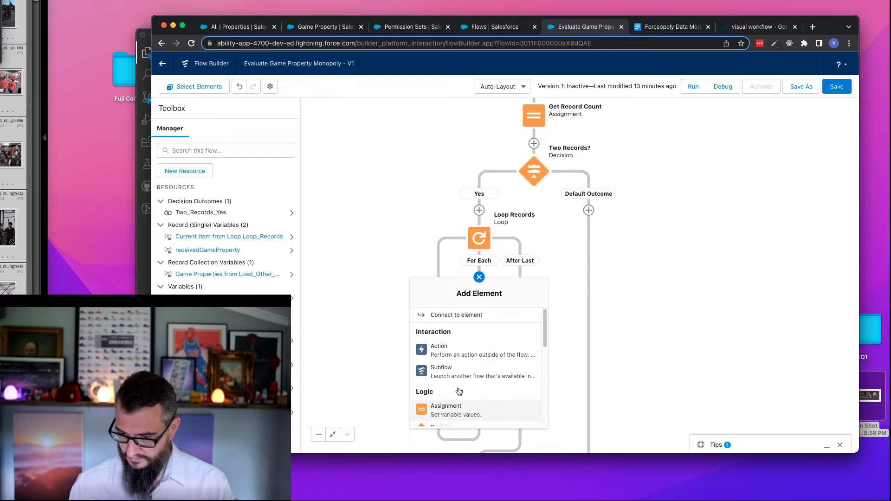
click(463, 407)
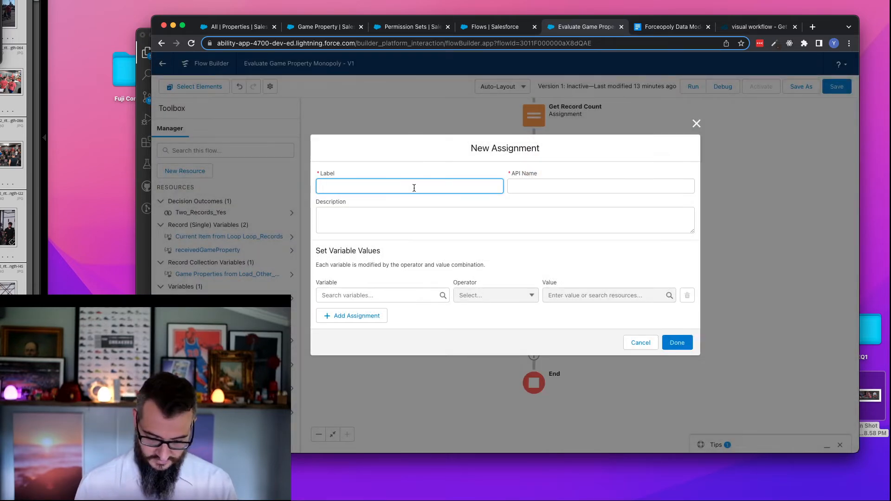
text(Check Is Monopoly)
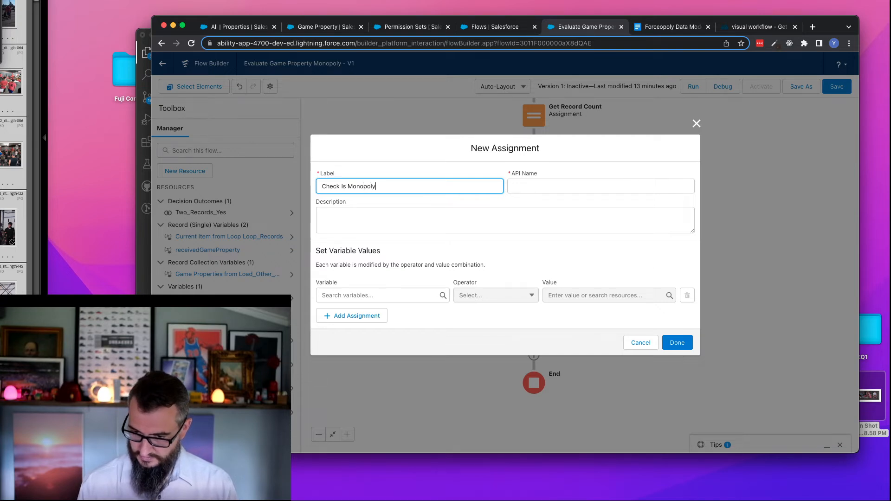
key(Tab)
- Choose the IsMonopoly__c field of the Loop_Records current item as the variable in the Check Is Monopoly assignment
click(373, 297)
text(cy)
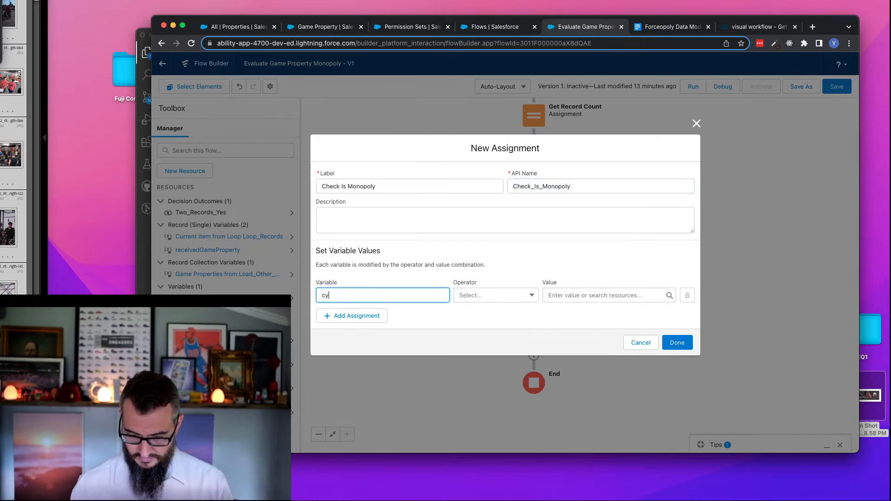
text(uy)
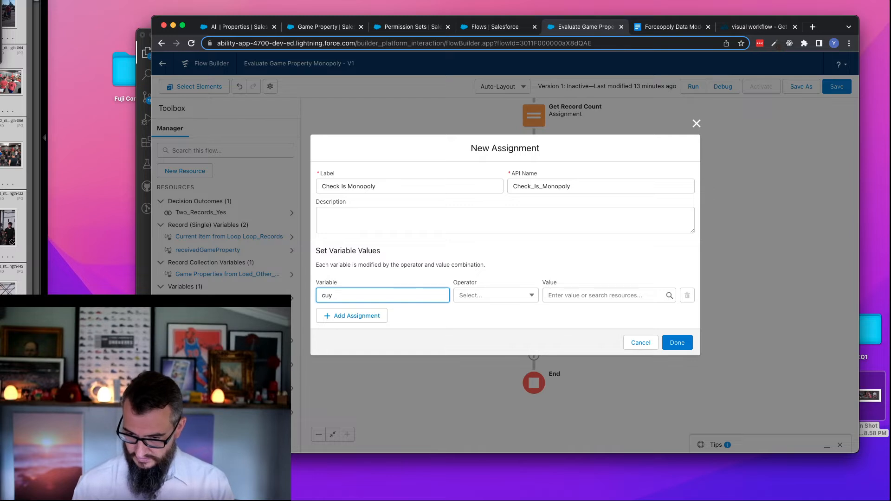
key(BackSpace)
key(BackSpace)
key(BackSpace)
text(curr)
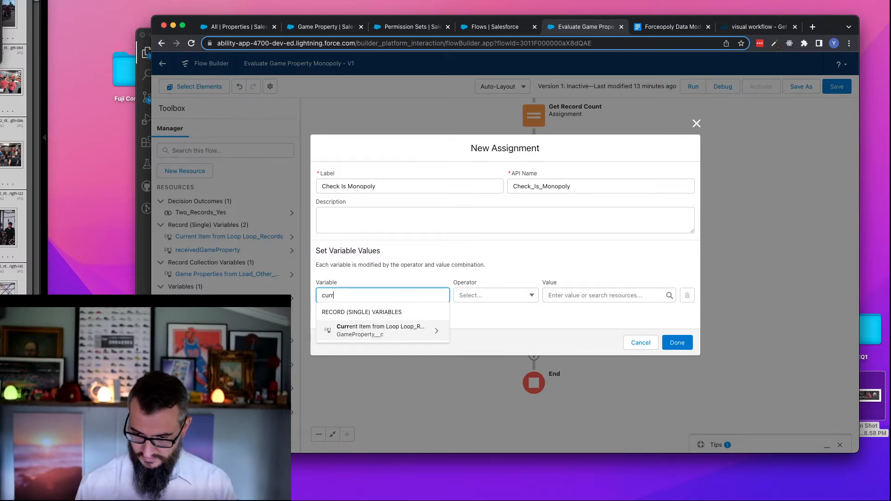
click(377, 335)
text(is)
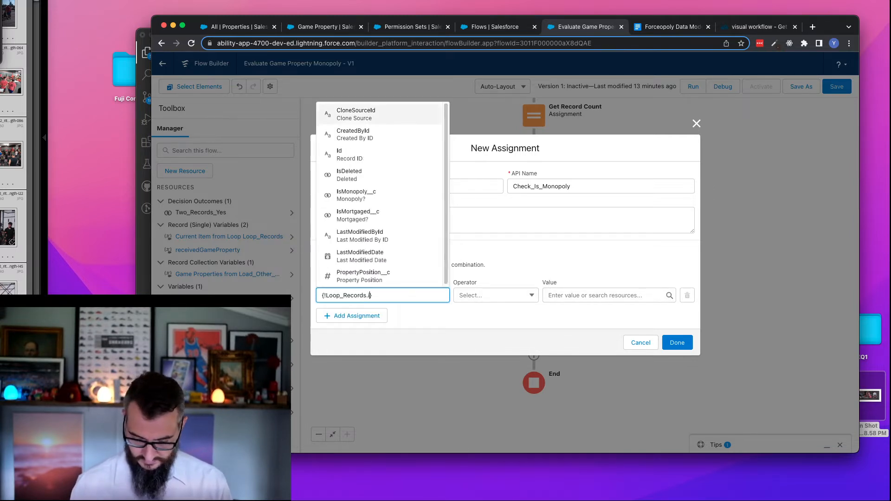
click(407, 260)
- Assign $GlobalConstant.True to the monopoly field and finish the Check Is Monopoly assignment
click(587, 296)
text(true)
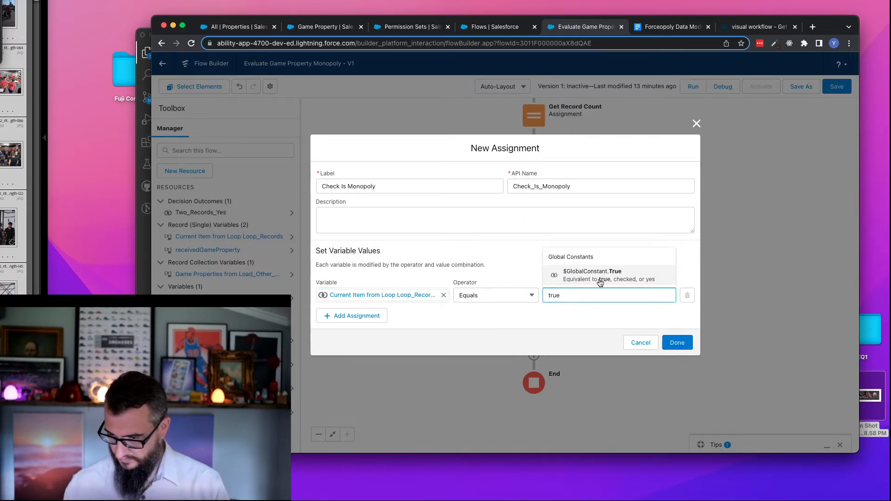
click(601, 281)
click(677, 343)
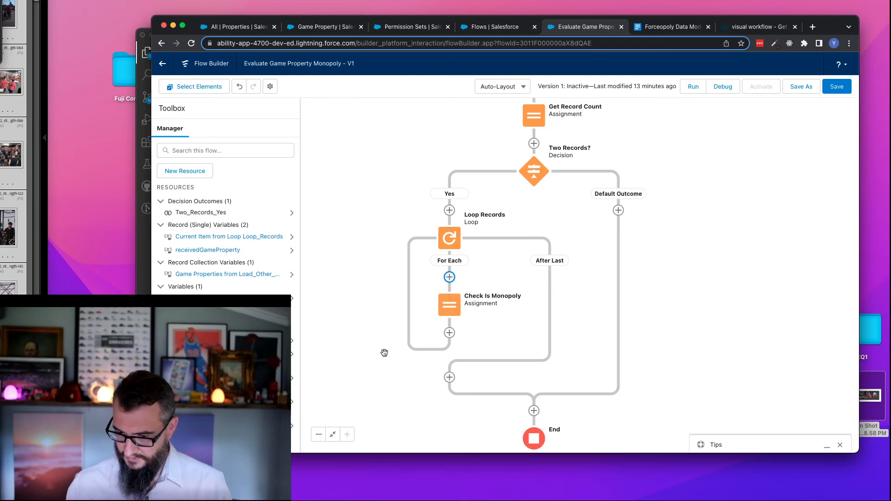
drag(384, 353, 376, 240)
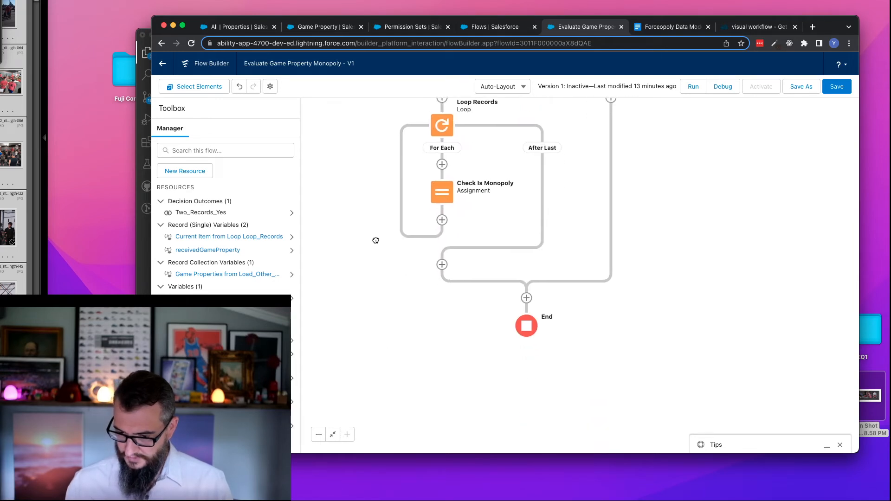
click(442, 265)
drag(509, 316, 516, 399)
click(426, 361)
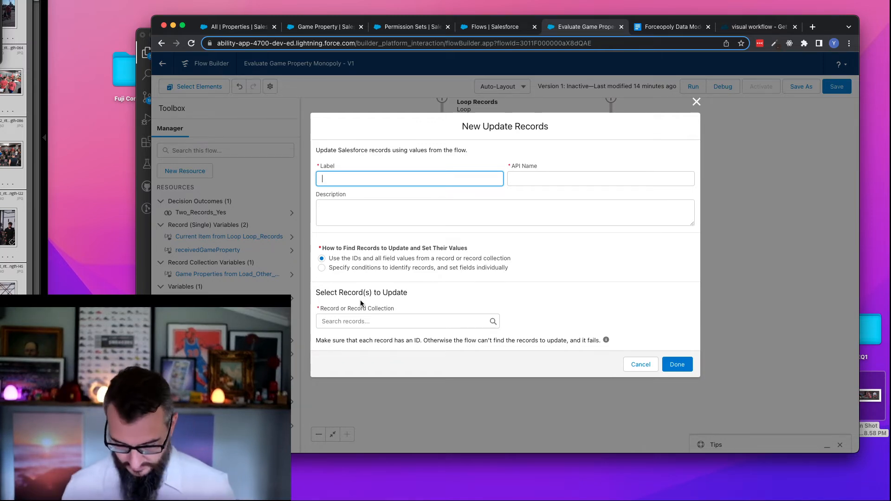
text(Update Records)
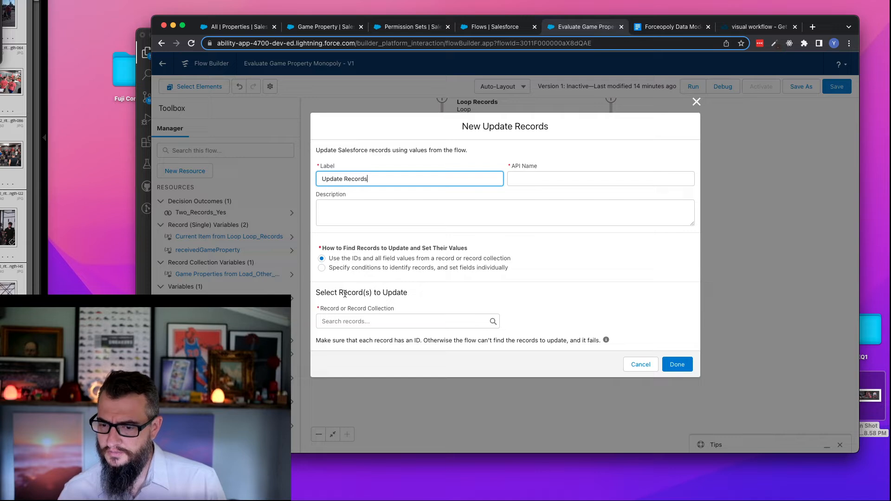
click(641, 366)
- Add an Assignment element on the Yes path before Loop Records and label it Add Third Record
drag(371, 137, 368, 202)
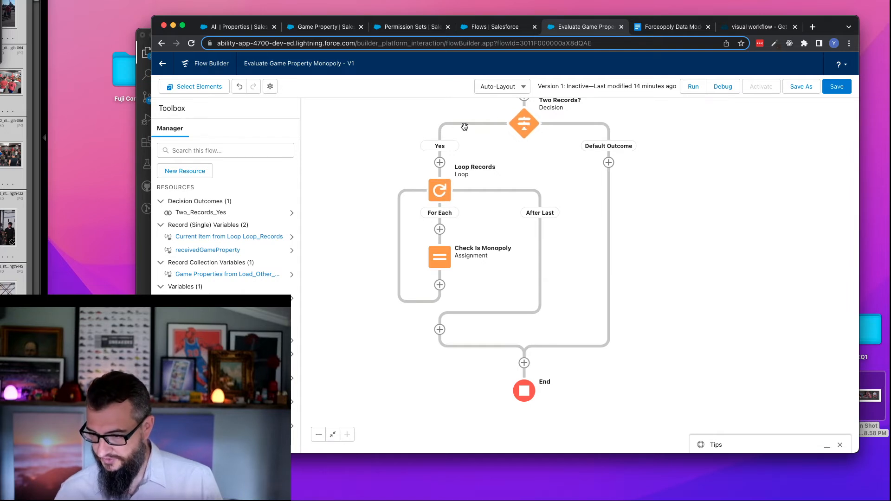
click(439, 162)
click(414, 280)
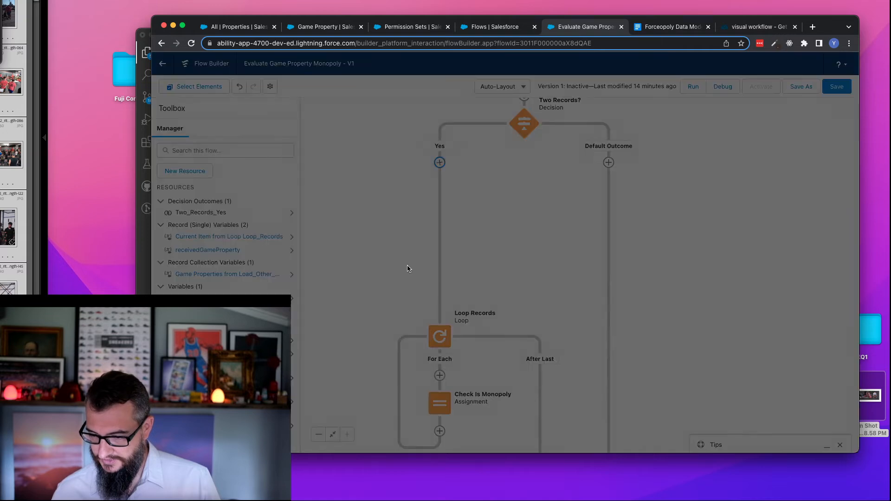
click(375, 186)
text(Add Third Rc)
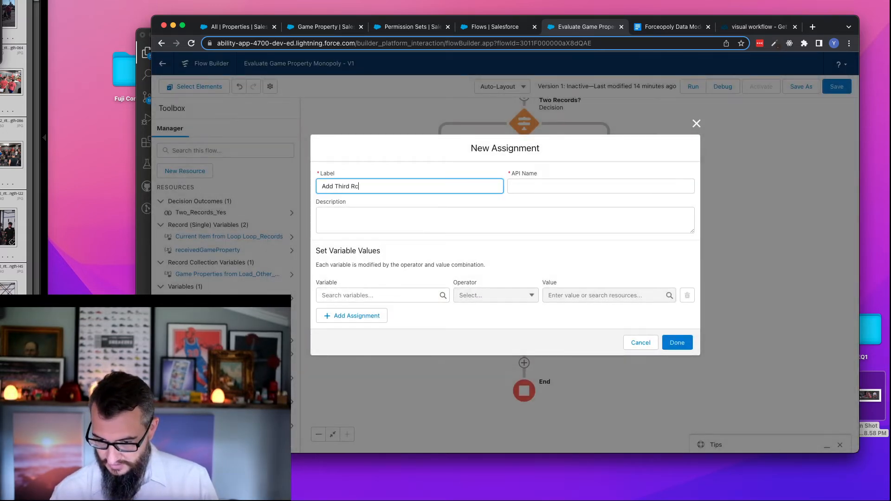
key(Tab)
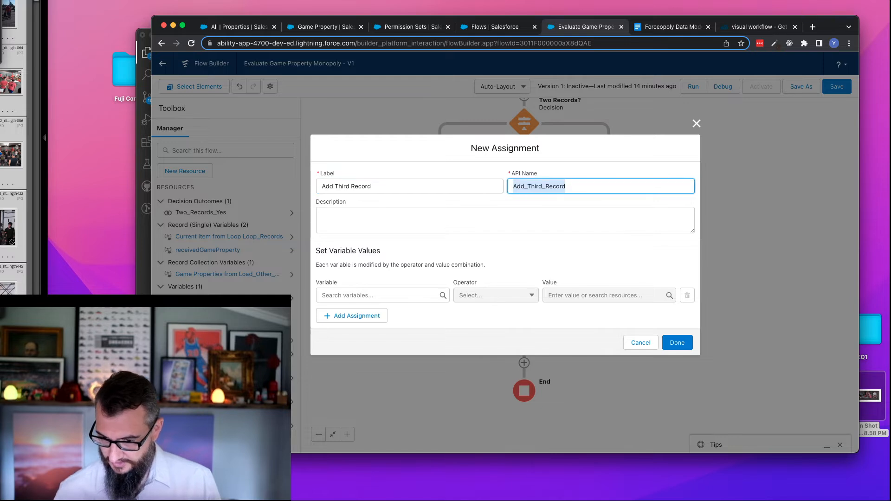
click(376, 213)
- Set the assignment to Add receivedGameProperty to the Game Properties from Load_Other_Game_Properties collection, and finish it
click(371, 296)
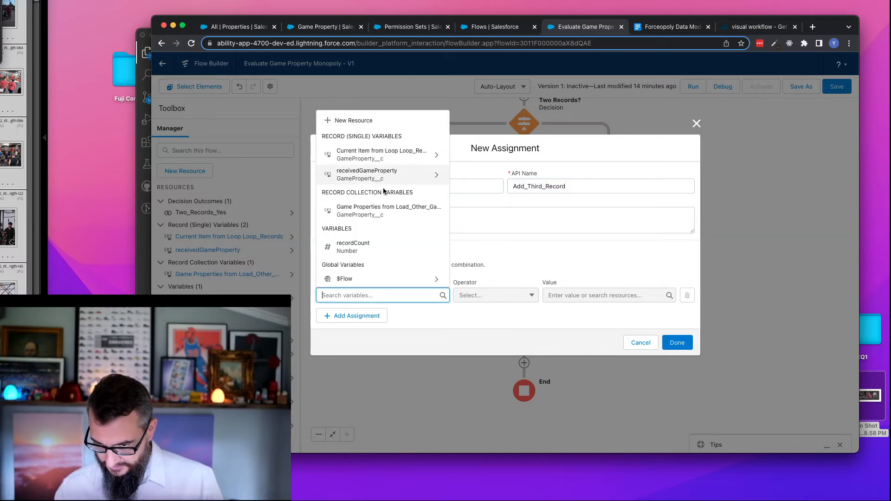
click(371, 211)
click(493, 299)
click(498, 332)
click(605, 294)
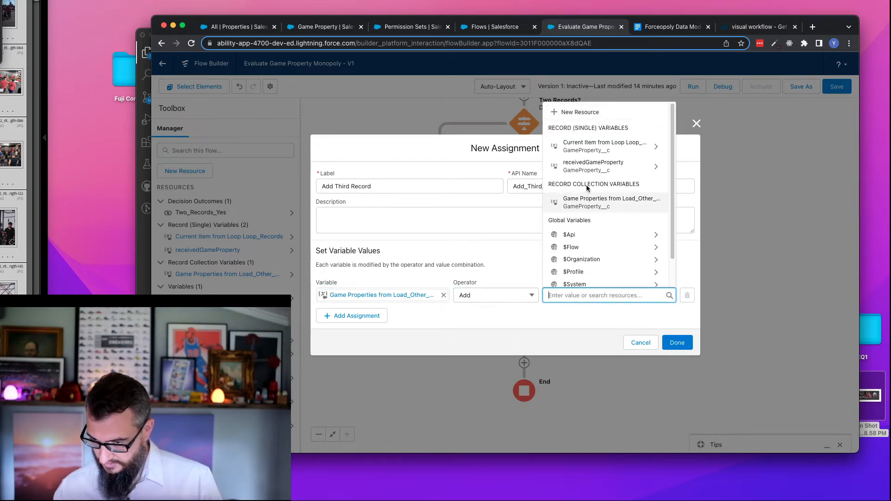
click(597, 166)
click(592, 250)
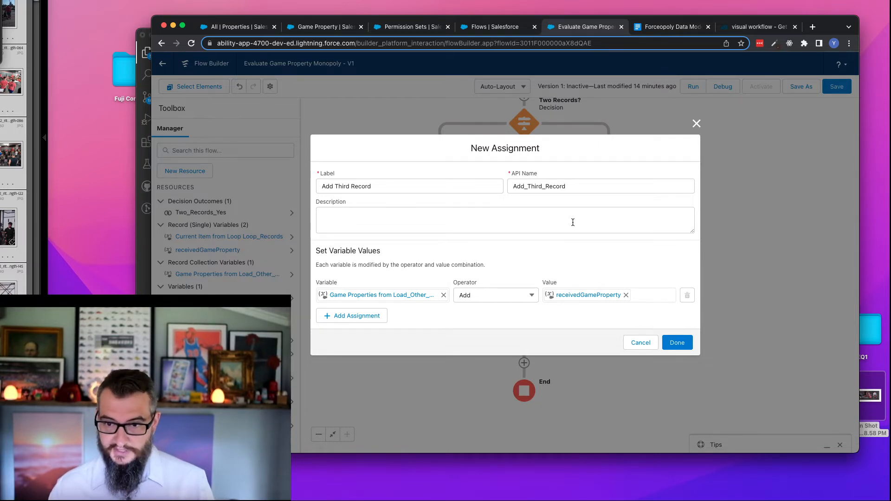
click(677, 342)
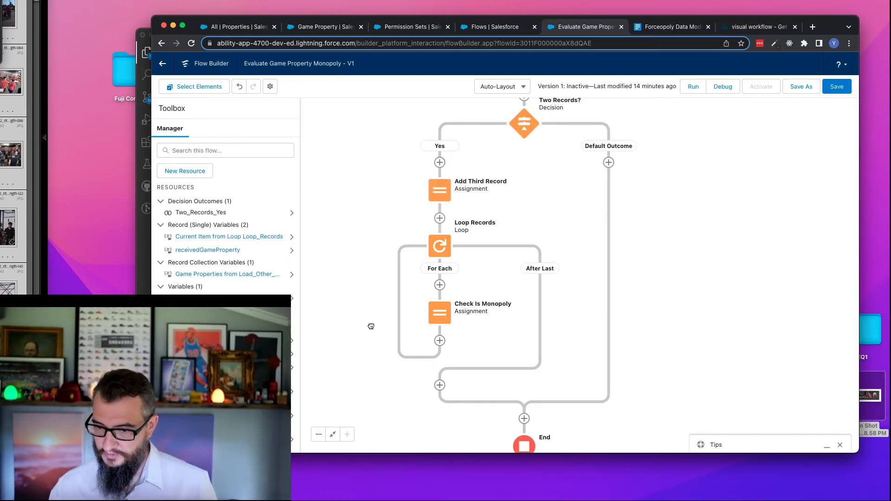
- Add an Update Records element on the loop's After Last path and label it Update Records
drag(370, 324, 357, 187)
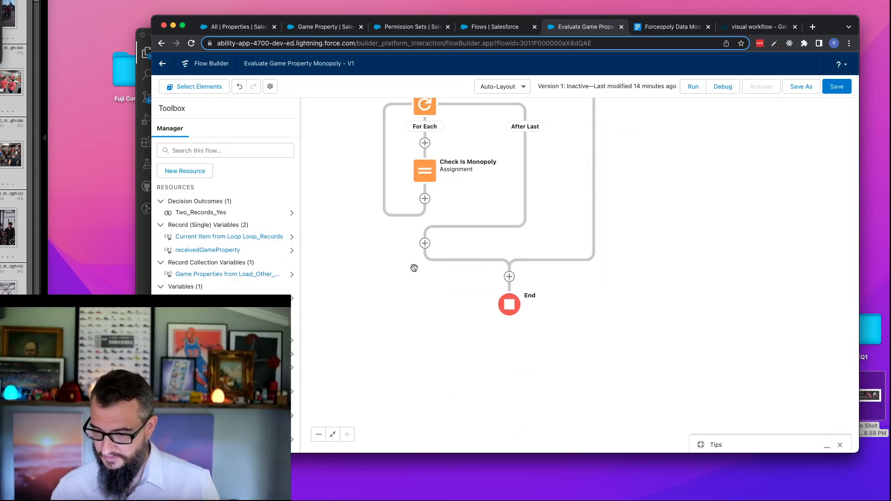
click(425, 244)
drag(489, 297, 453, 356)
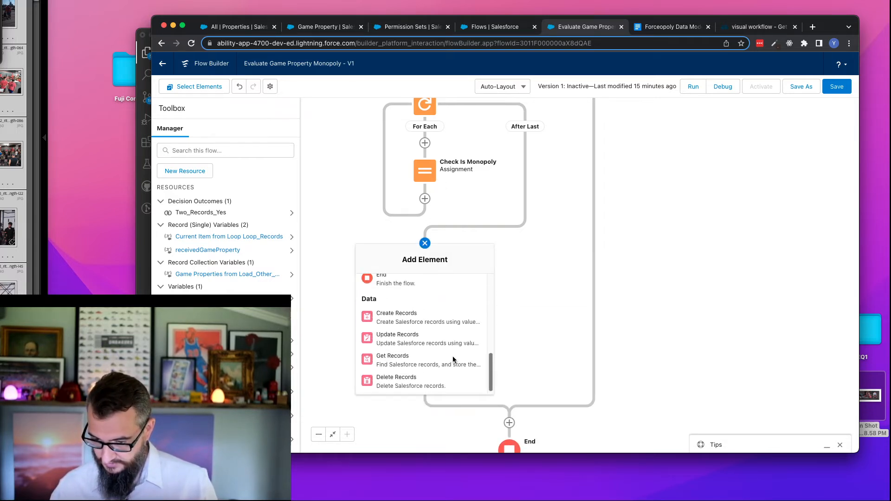
click(411, 338)
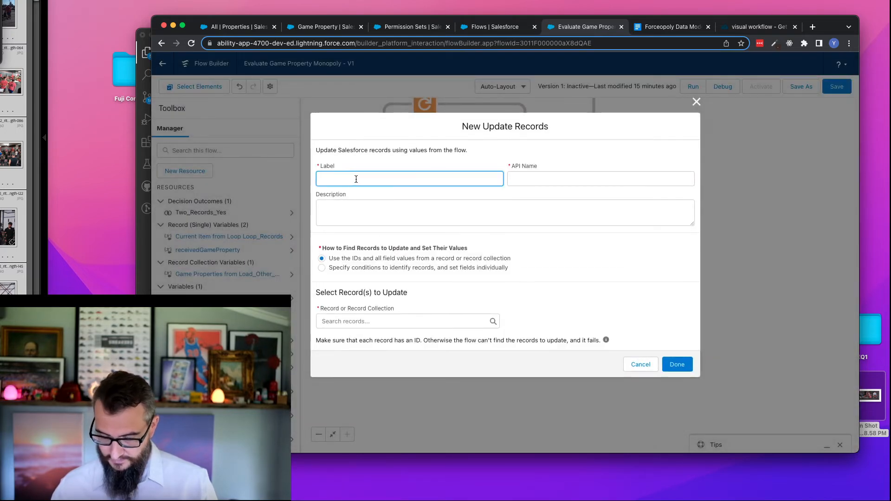
text(Update Records)
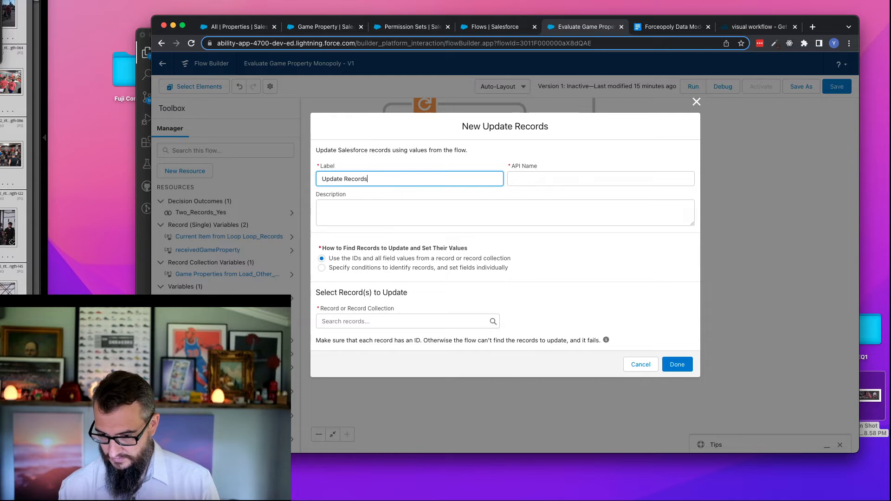
key(Tab)
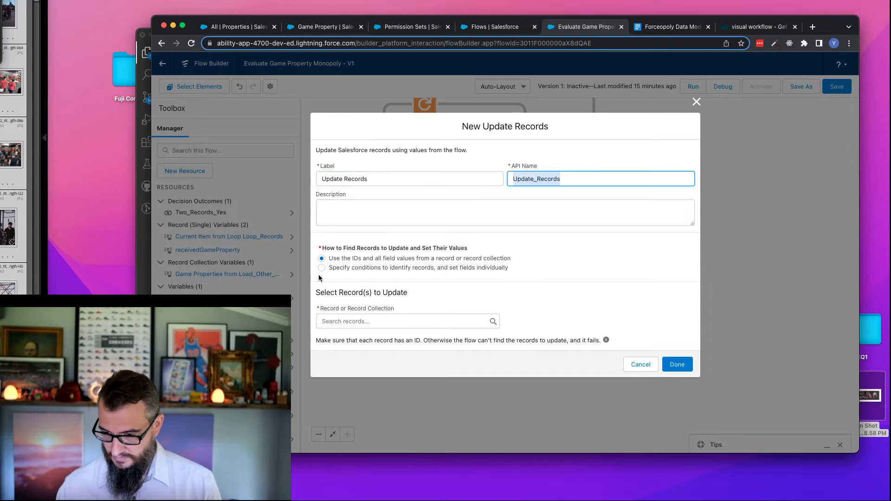
- Choose the Game Properties from Load_Other_Game_Properties collection as the records to update and finish the element
click(359, 325)
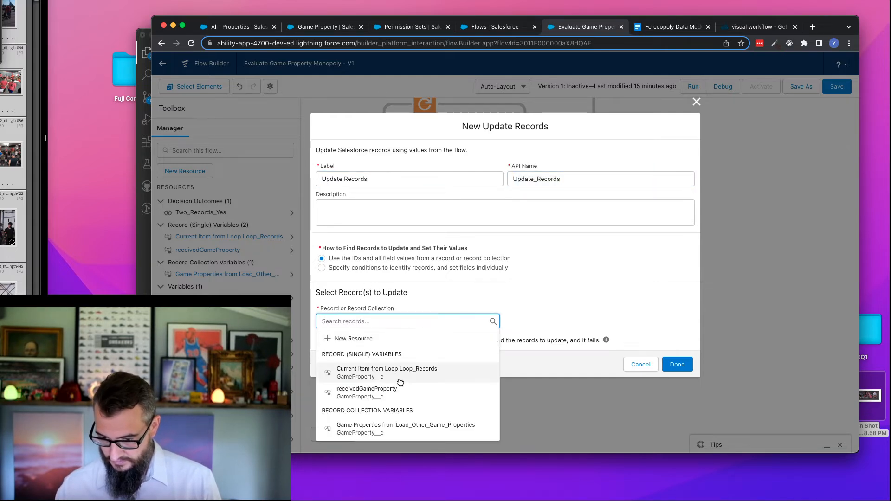
click(379, 430)
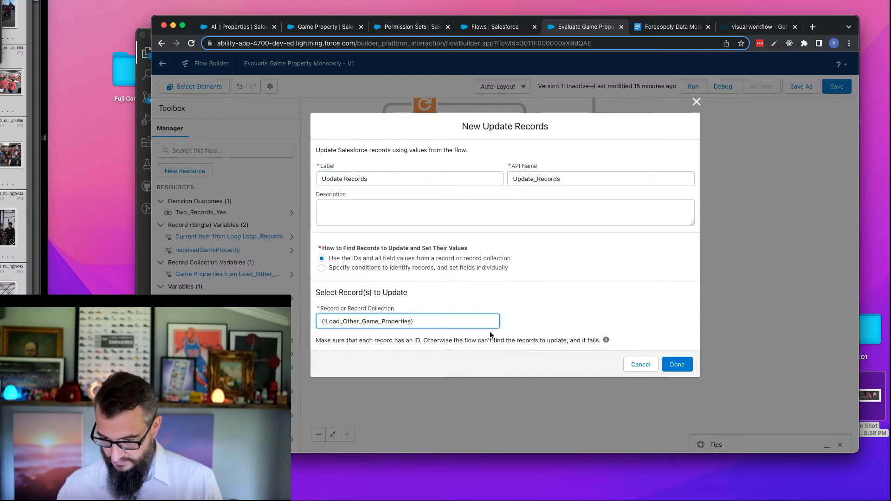
click(676, 365)
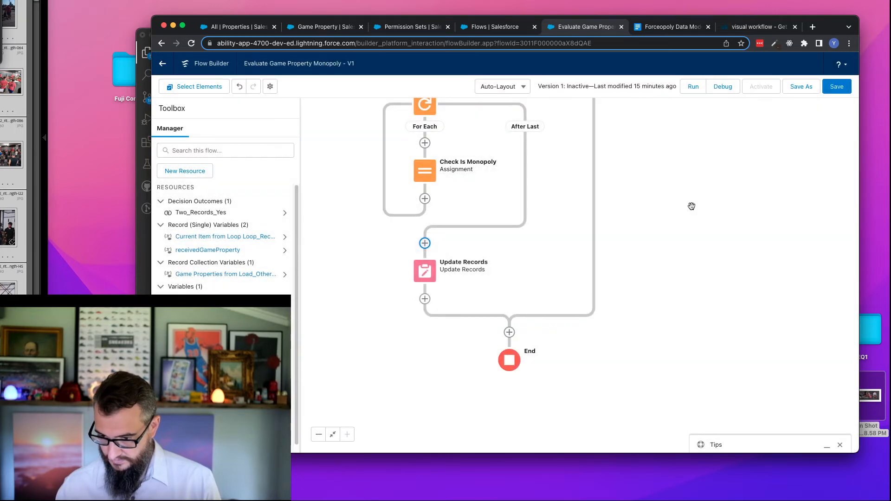
scroll(693, 246, up, 3)
drag(693, 246, 697, 266)
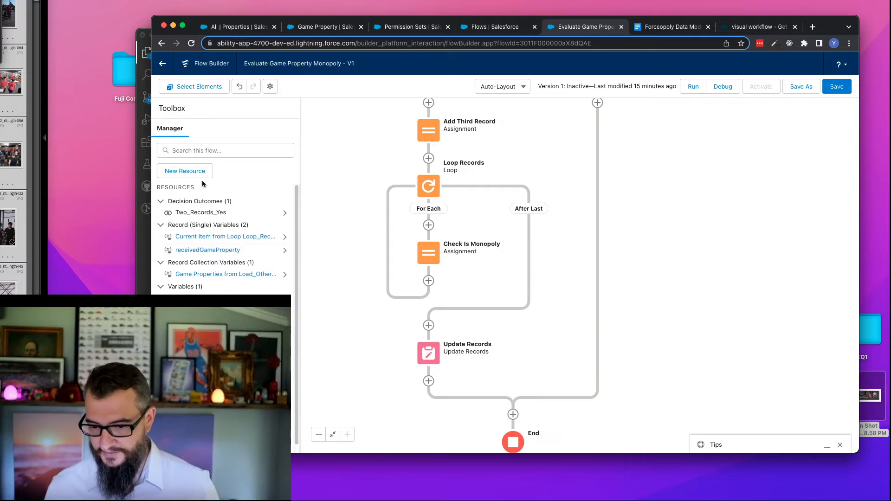
drag(344, 149, 360, 241)
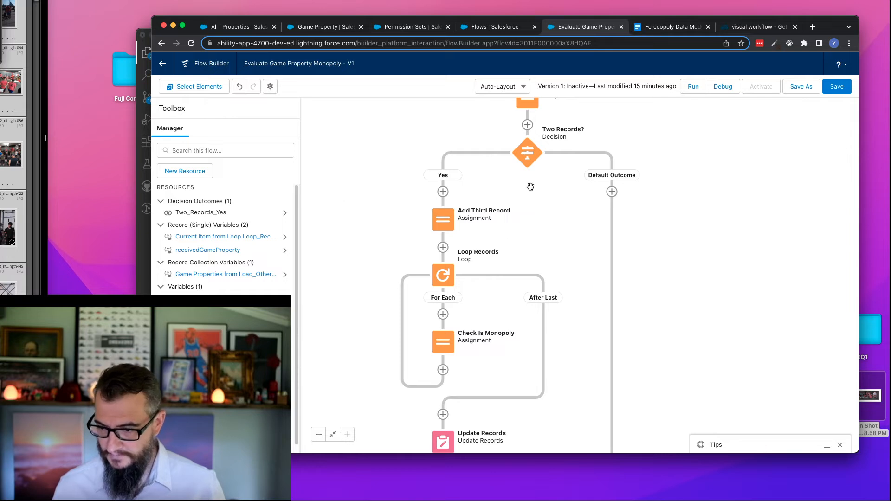
drag(414, 156, 408, 306)
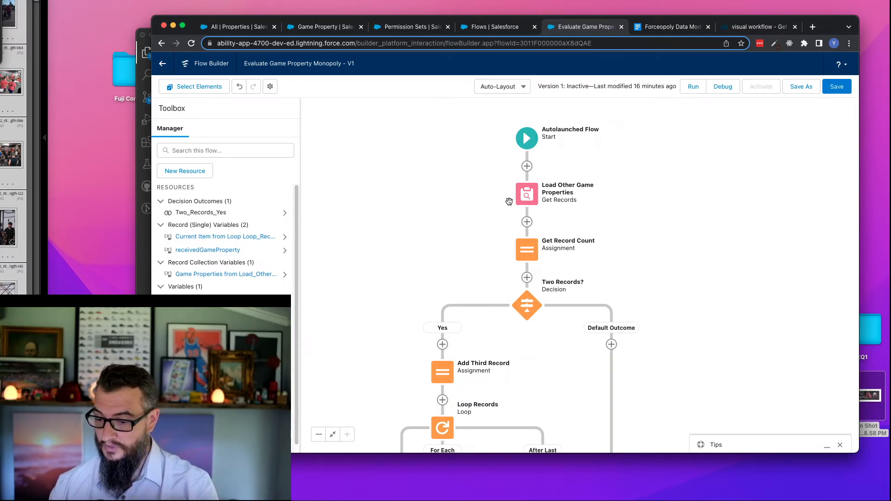
click(443, 376)
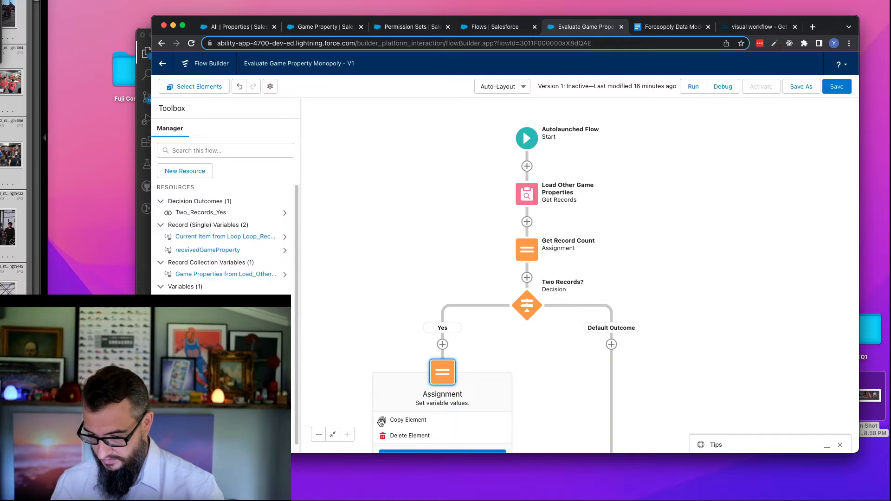
click(407, 420)
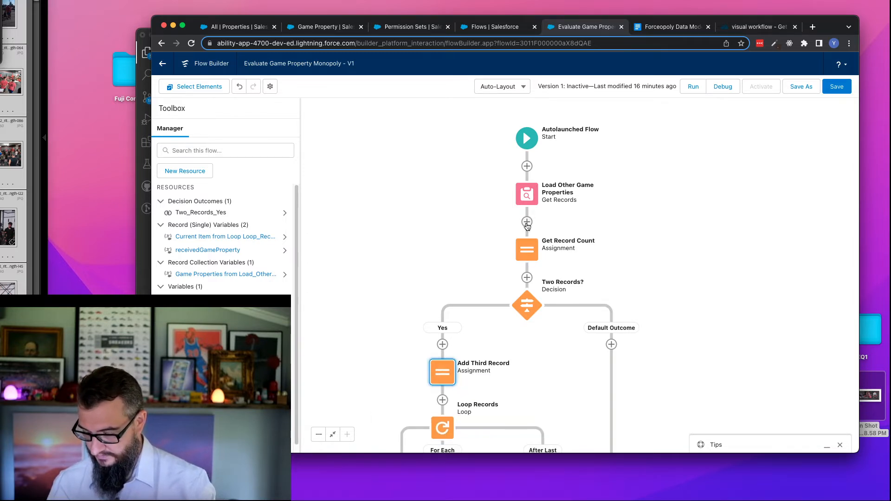
click(527, 223)
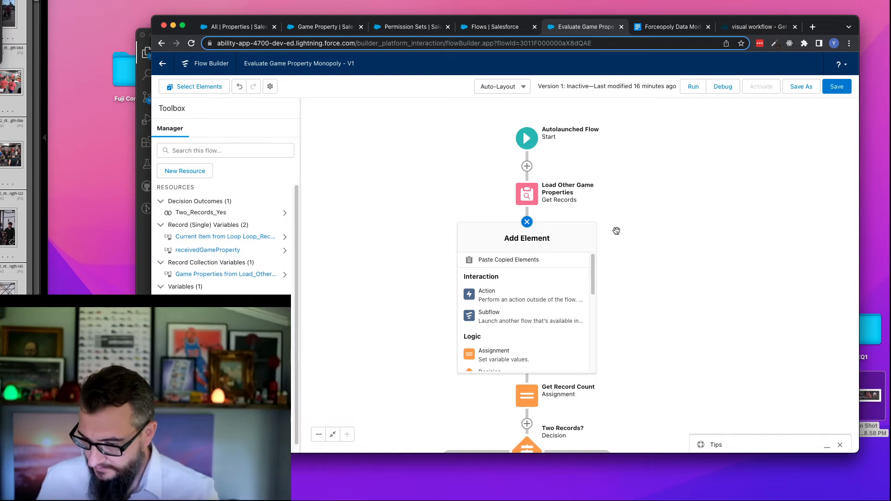
click(527, 223)
- Open the Two Records? decision and rename it Correct Record Count, with the API name Correct_Record_Count
drag(468, 268, 430, 201)
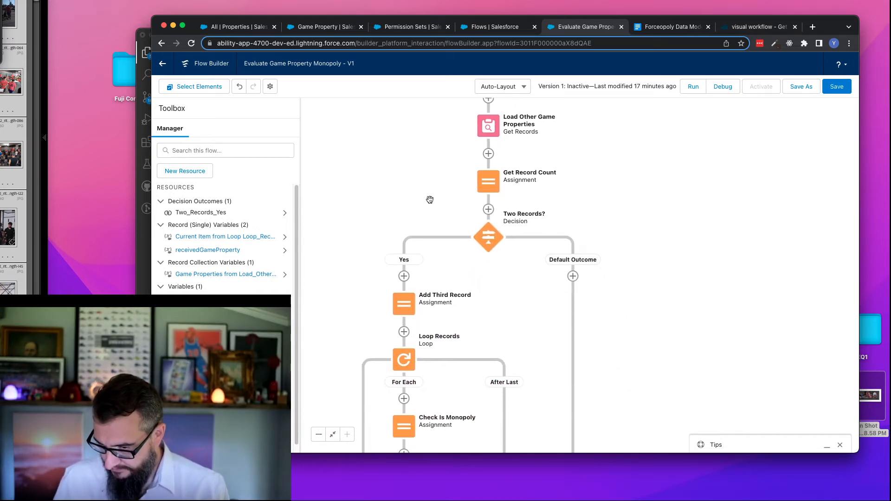
click(489, 237)
click(488, 322)
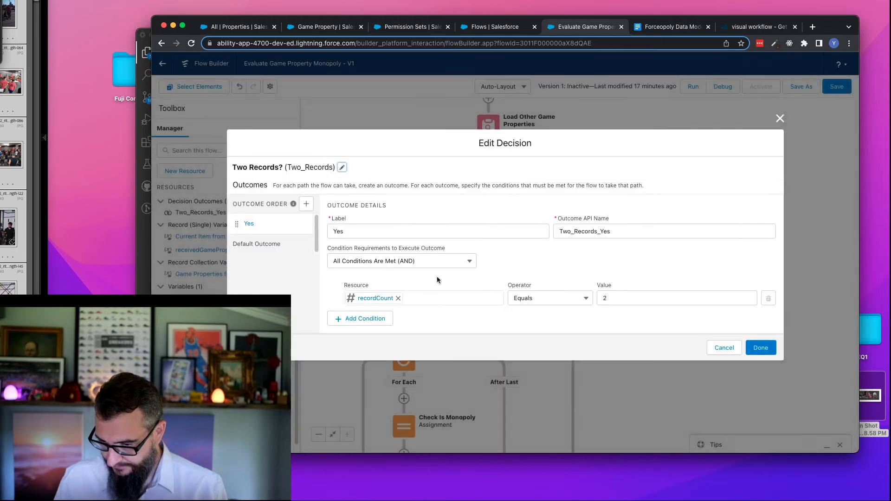
click(391, 263)
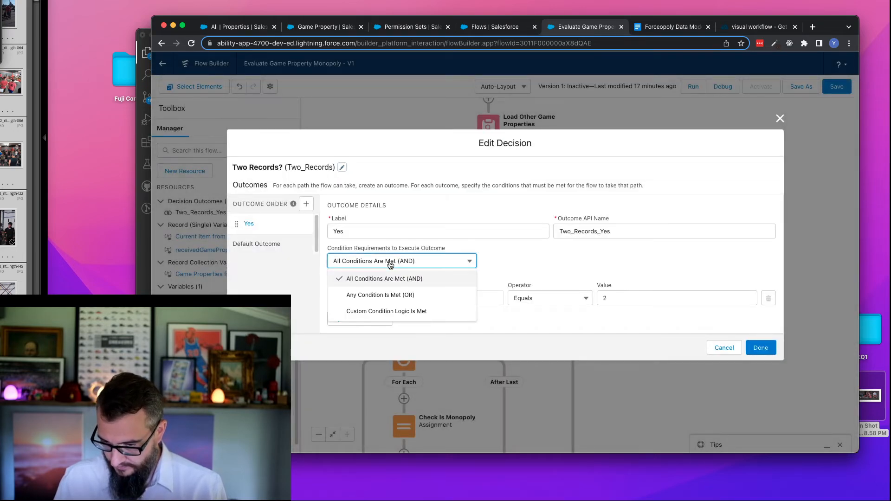
click(528, 254)
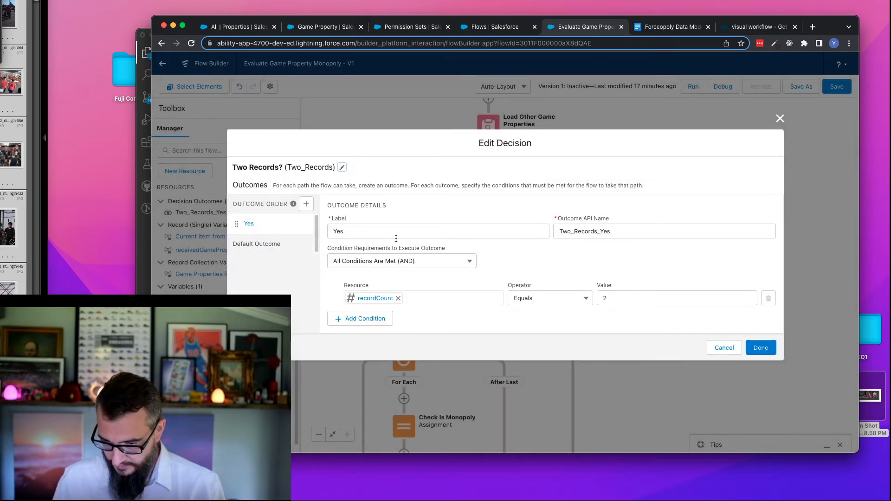
click(342, 167)
click(341, 158)
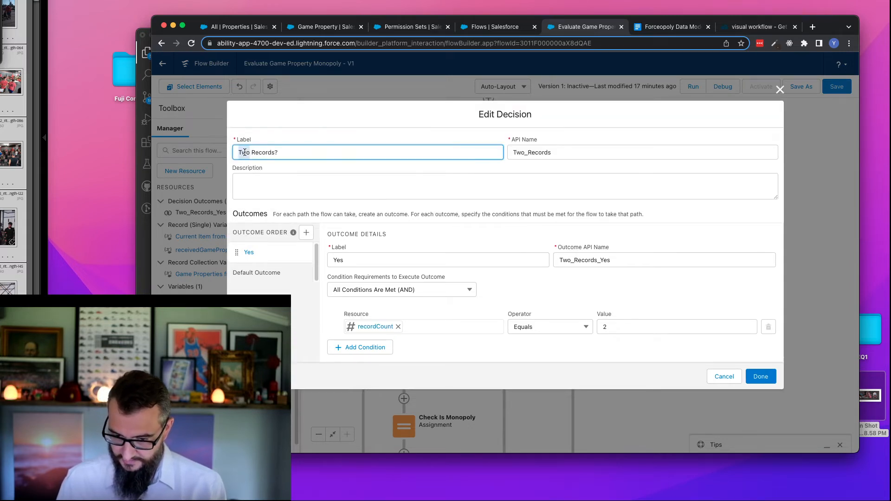
key(super+a)
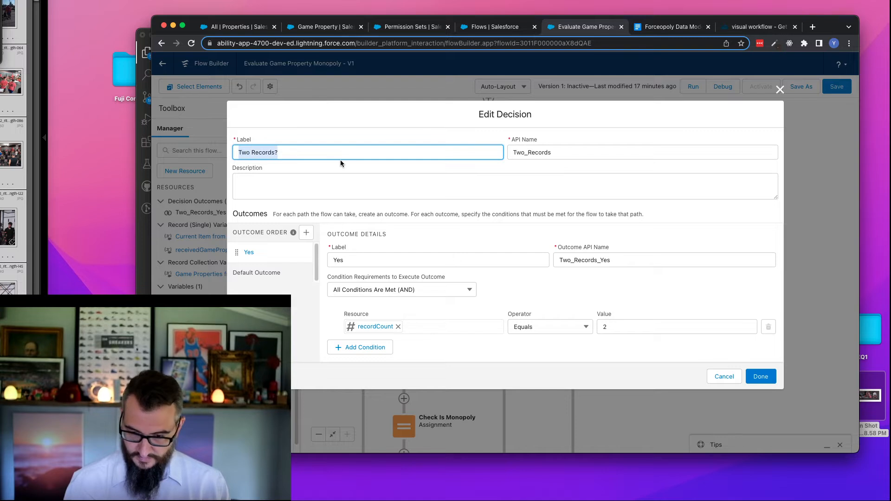
text(O)
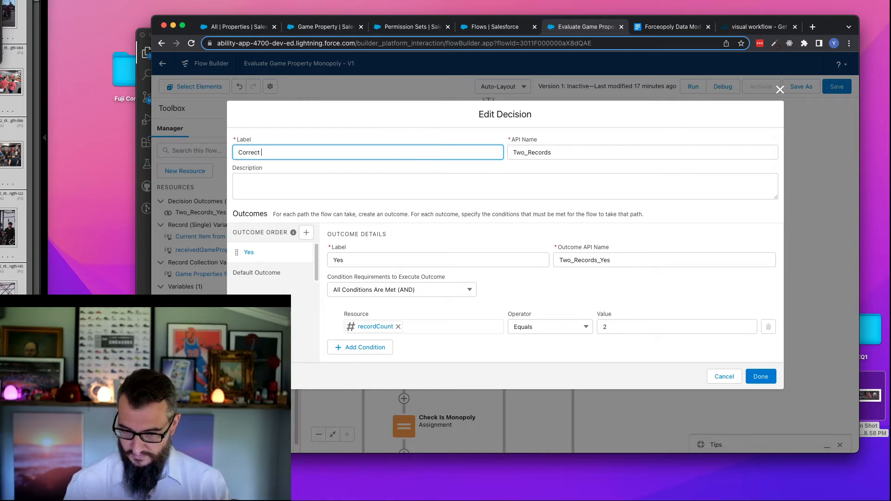
text(Record Count)
key(Tab)
key(BackSpace)
key(shift+Tab)
key(Tab)
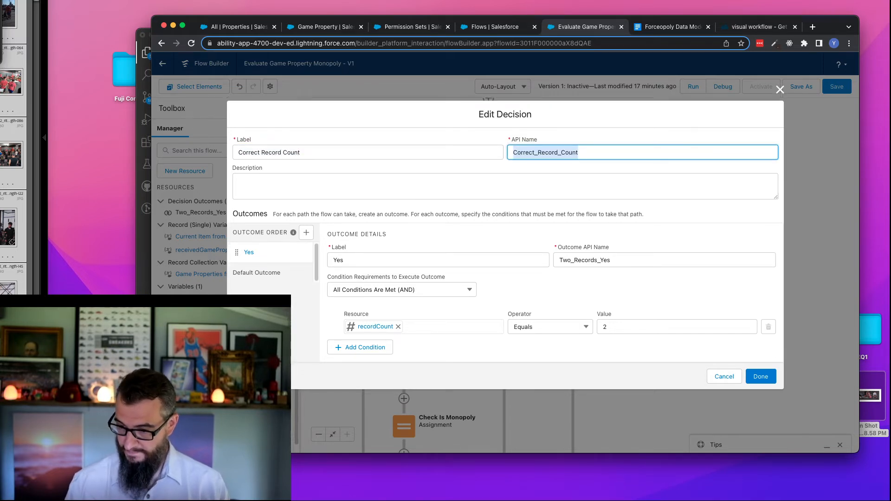
click(331, 191)
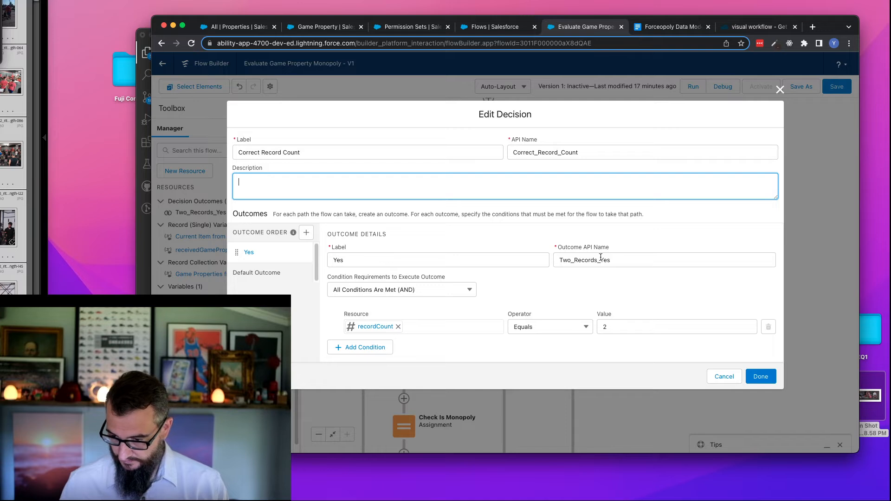
- Change the Yes outcome's API name to Correct_Record_Counts_Yes
double_click(555, 152)
key(cmd+c)
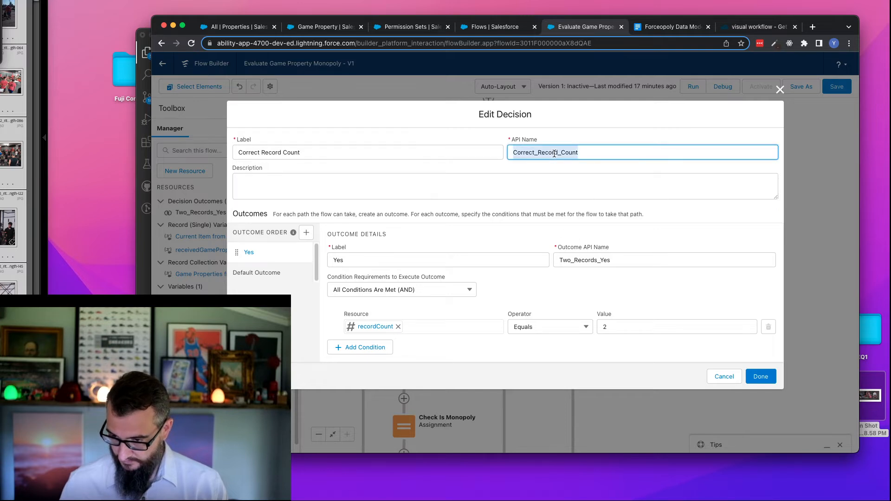
drag(596, 259, 549, 264)
key(cmd+v)
text(s)
click(580, 279)
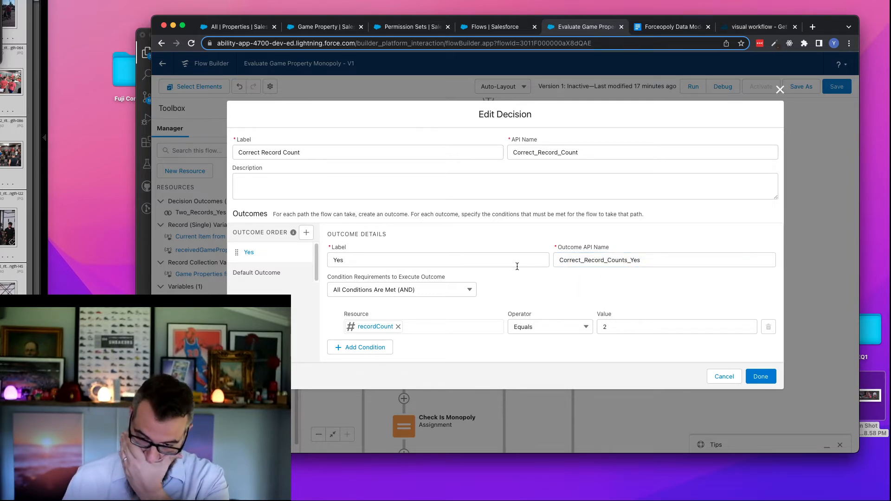
- Set the Yes outcome's condition requirements to Custom Condition Logic Is Met and begin the logic with 1 OR
click(424, 287)
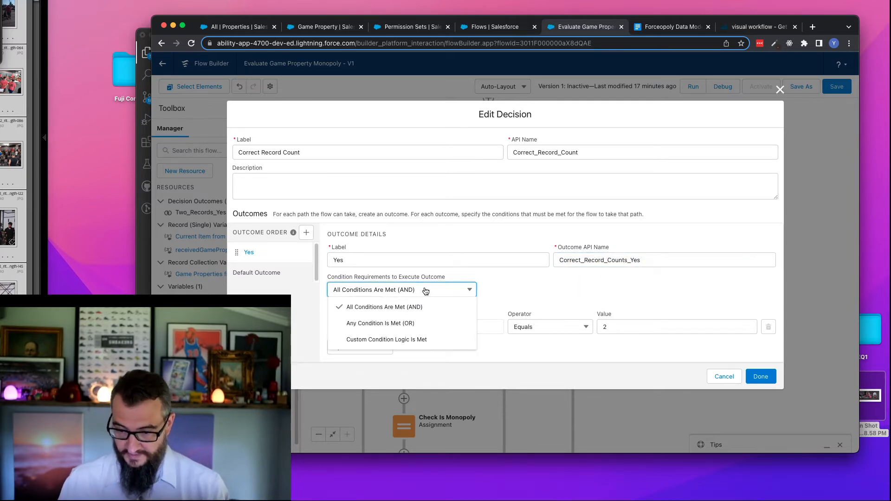
click(421, 340)
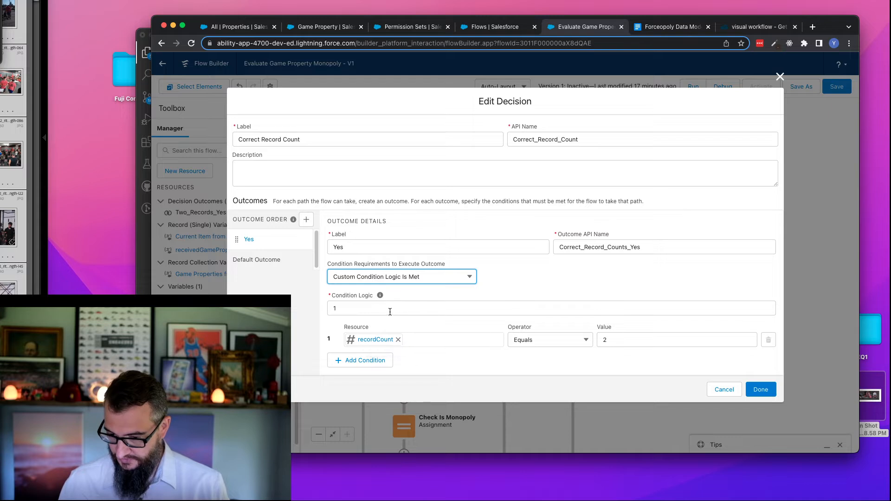
click(355, 307)
text(OR)
- Add a second condition to the Yes outcome requiring recordCount Equals 1
click(373, 361)
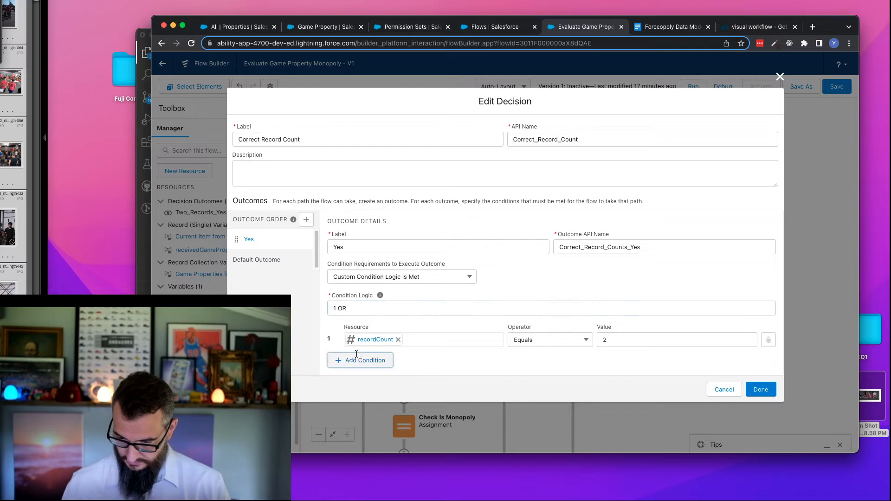
click(389, 356)
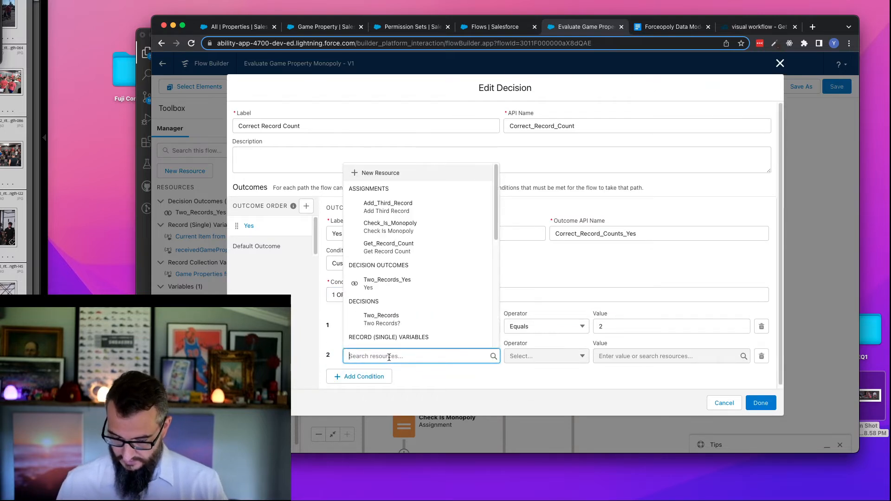
text(rec)
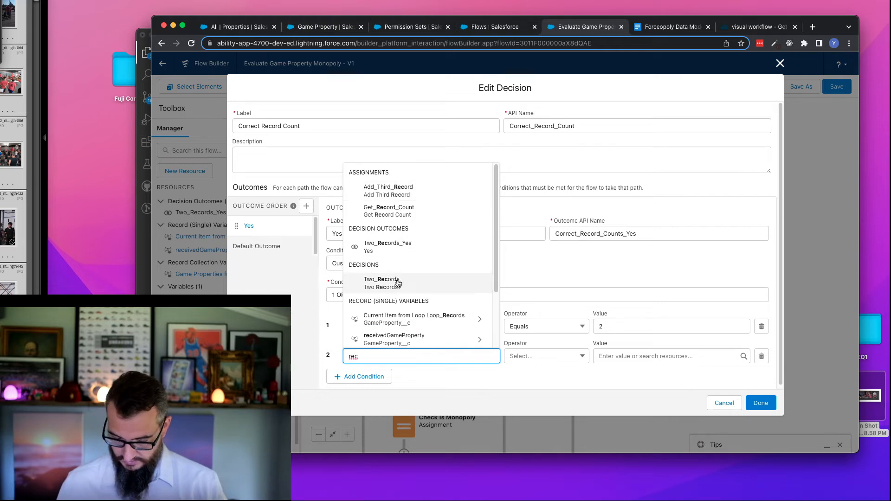
text(ord)
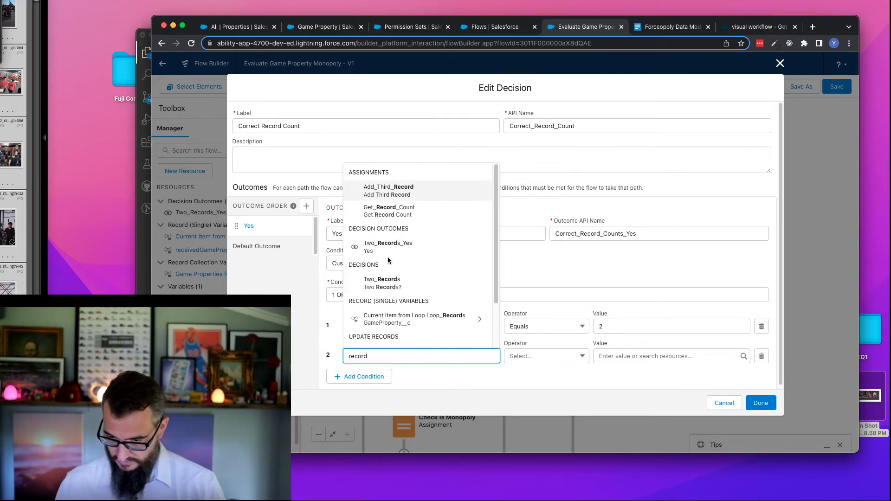
scroll(395, 279, down, 2)
click(411, 333)
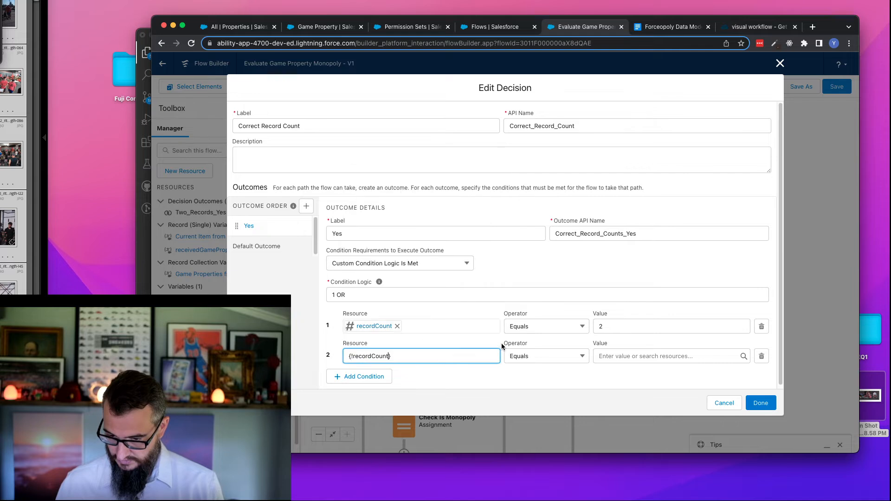
click(622, 355)
text(1)
- Add a third condition requiring the receivedGameProperty Property Color field to equal #DDD
click(350, 377)
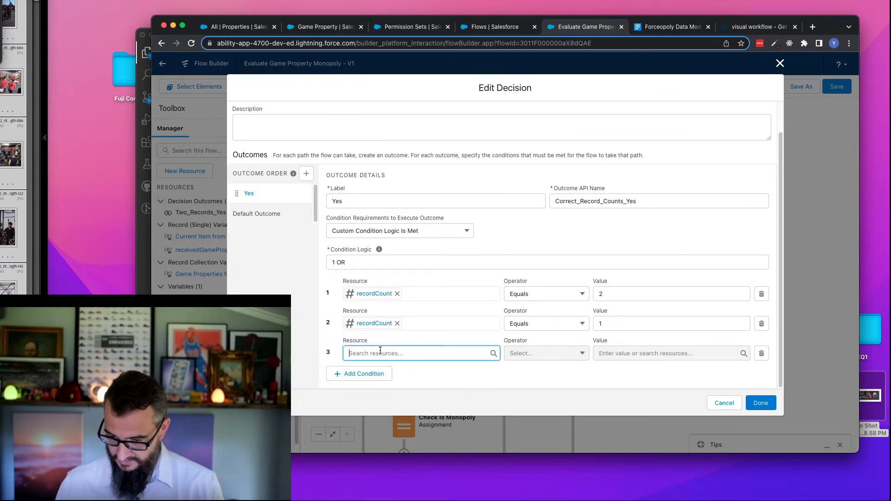
click(381, 352)
text(rec)
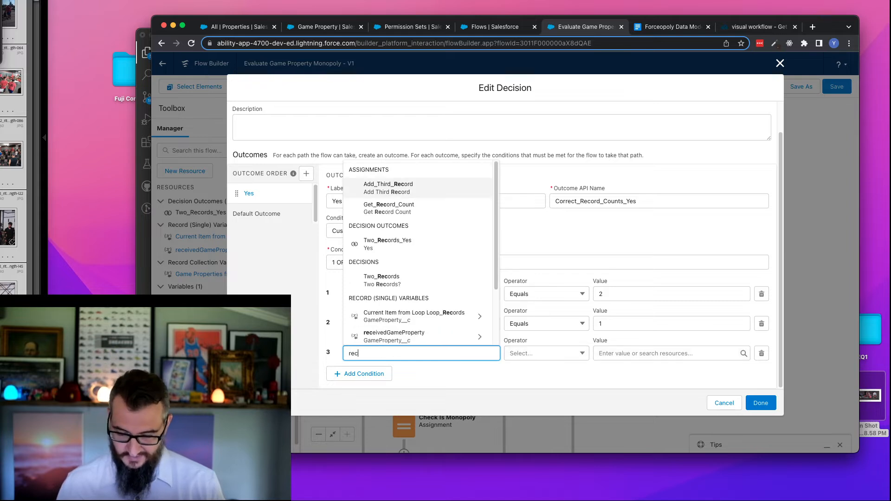
click(403, 335)
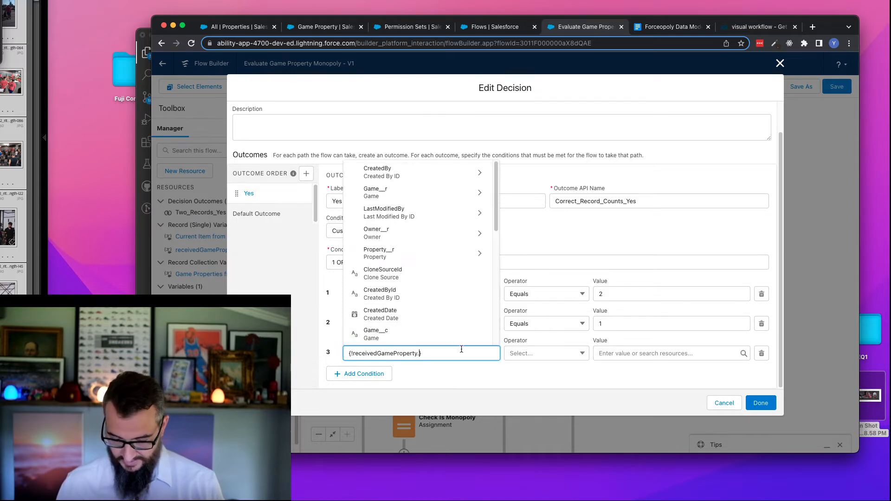
text(c)
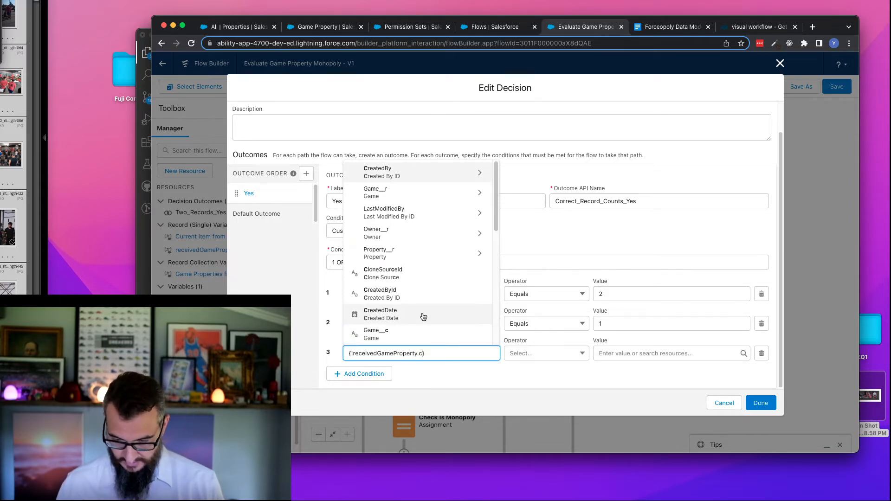
text(olor)
click(471, 341)
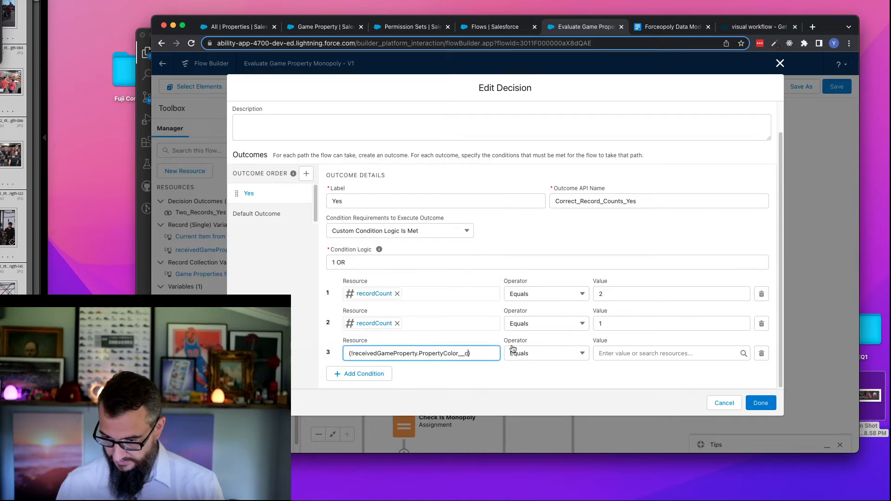
click(615, 354)
text(#)
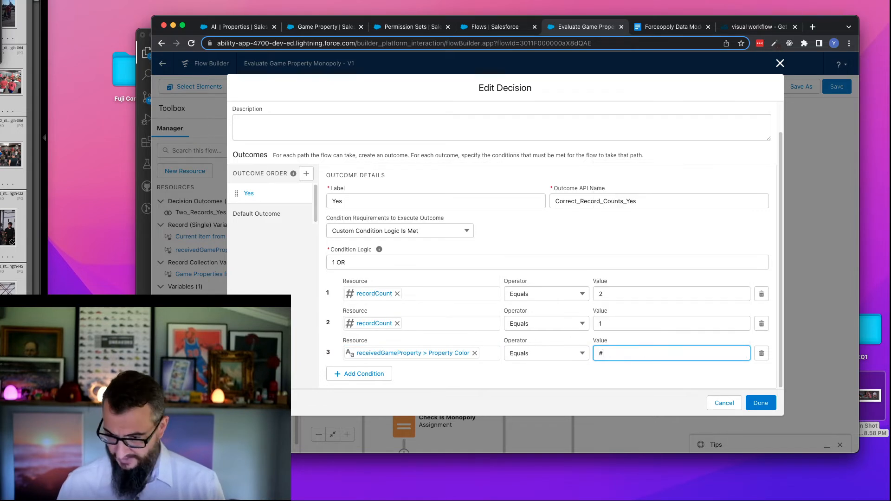
text(DDD)
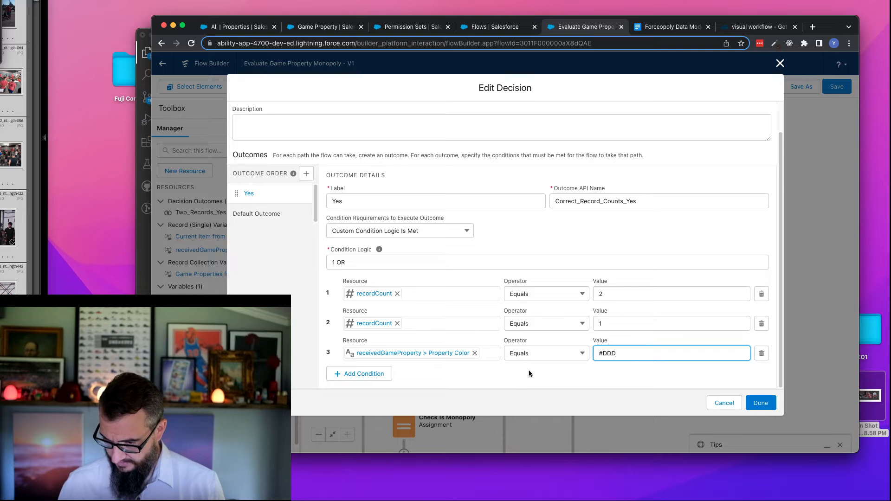
- Complete the Yes outcome's condition logic as 1 OR (2 AND 3)
click(372, 263)
text(()
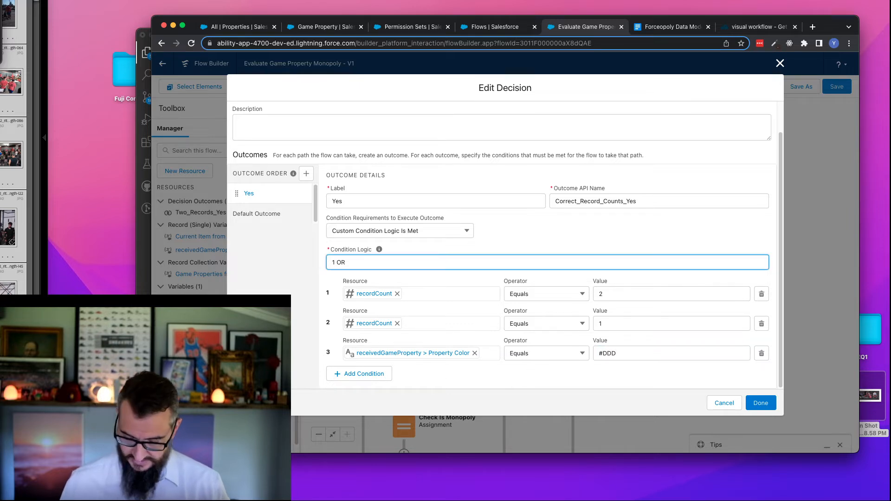
text(2 AND)
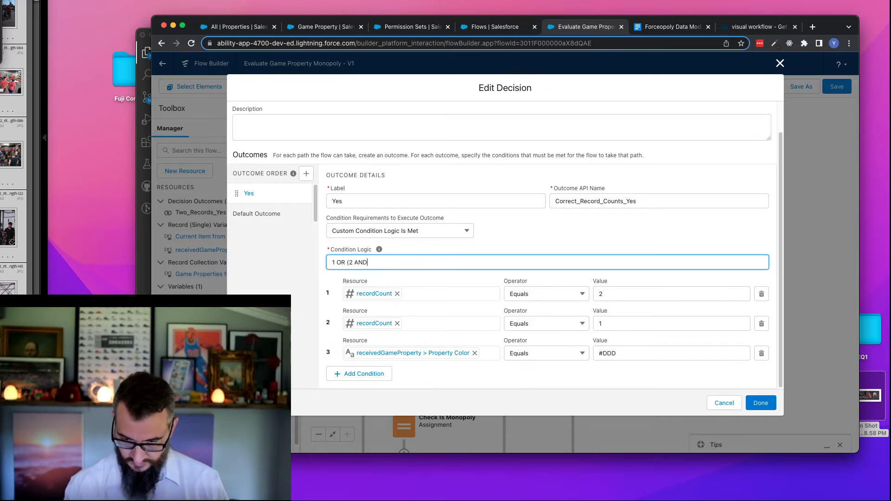
text( 3))
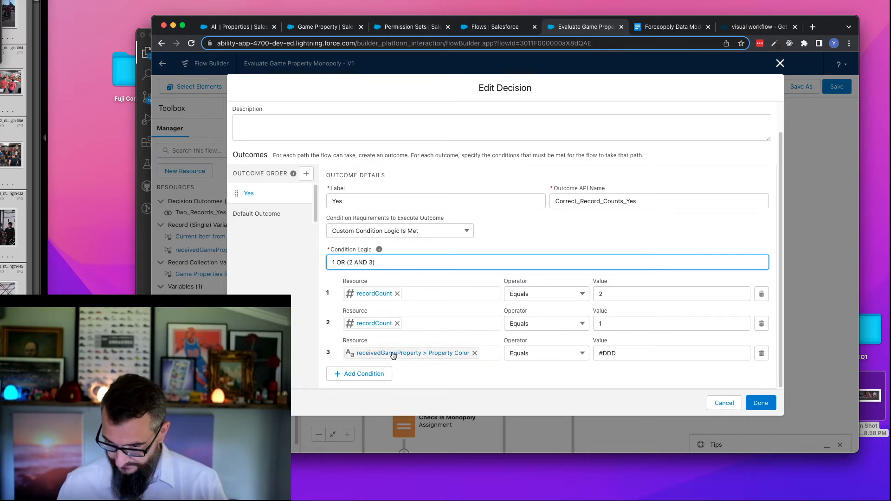
- Add a fourth condition requiring the receivedGameProperty Property Color field to equal #EEE
click(358, 374)
scroll(400, 372, down, 1)
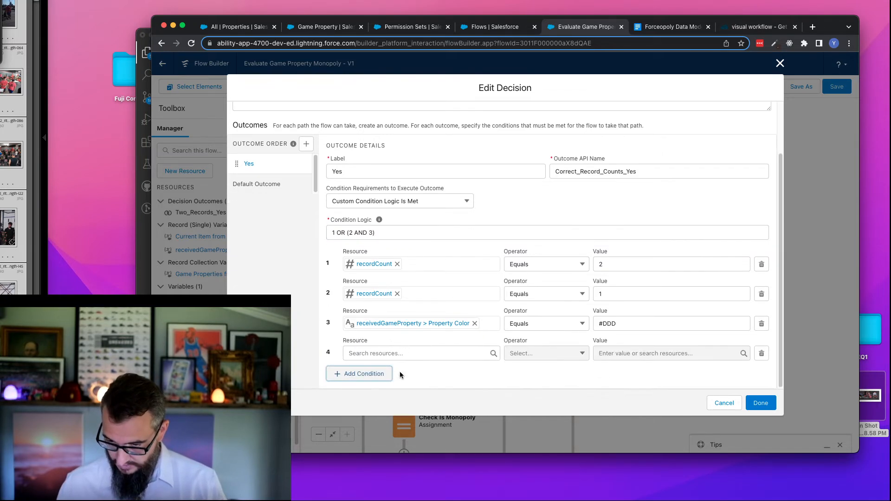
click(397, 354)
text(rec)
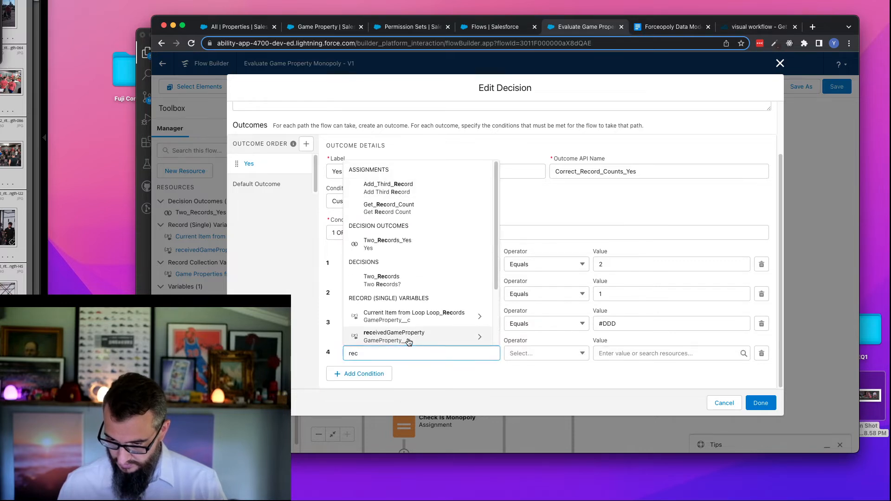
click(408, 340)
text(pr)
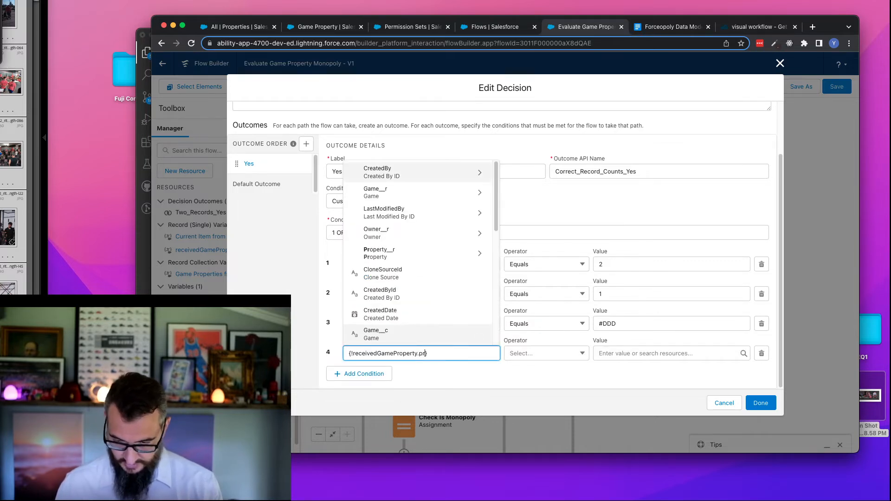
scroll(422, 311, down, 5)
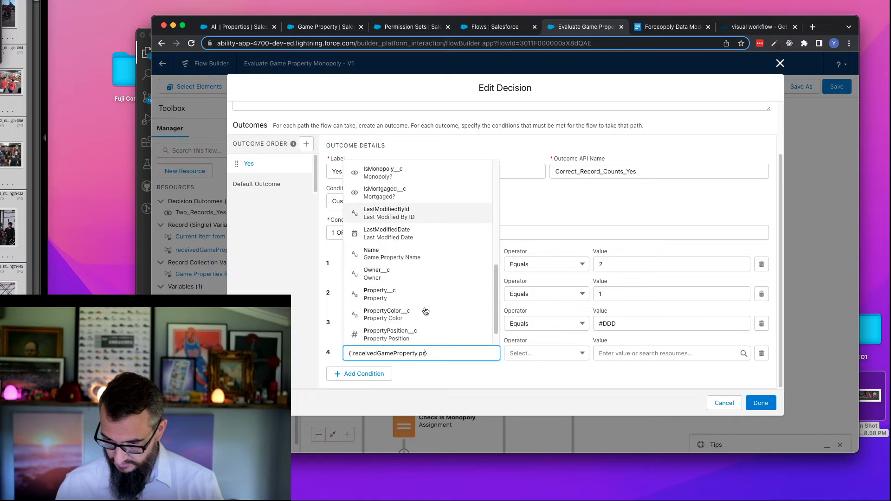
click(407, 300)
click(641, 353)
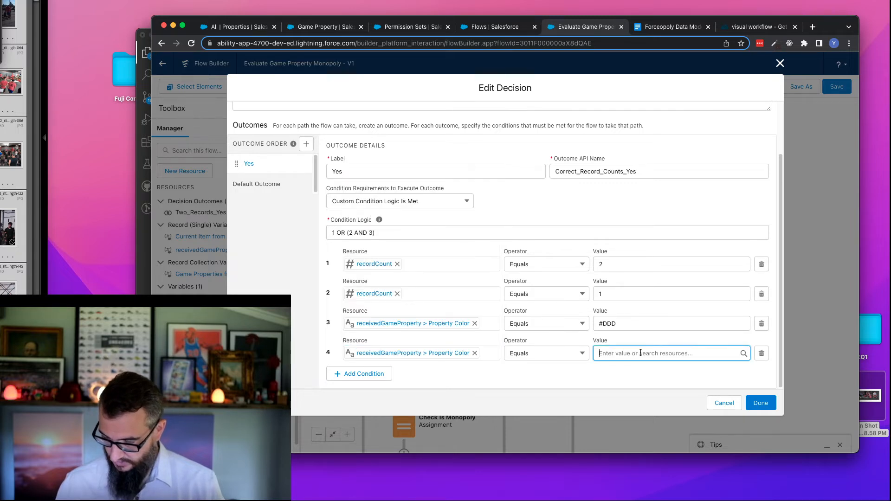
text(#EEE)
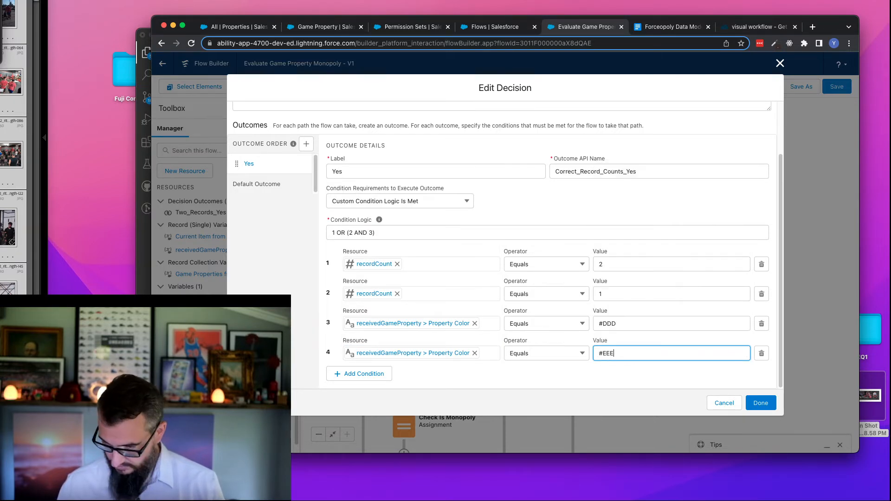
- Change the Yes outcome's condition logic to 1 OR (2 AND (3 OR 4))
click(380, 234)
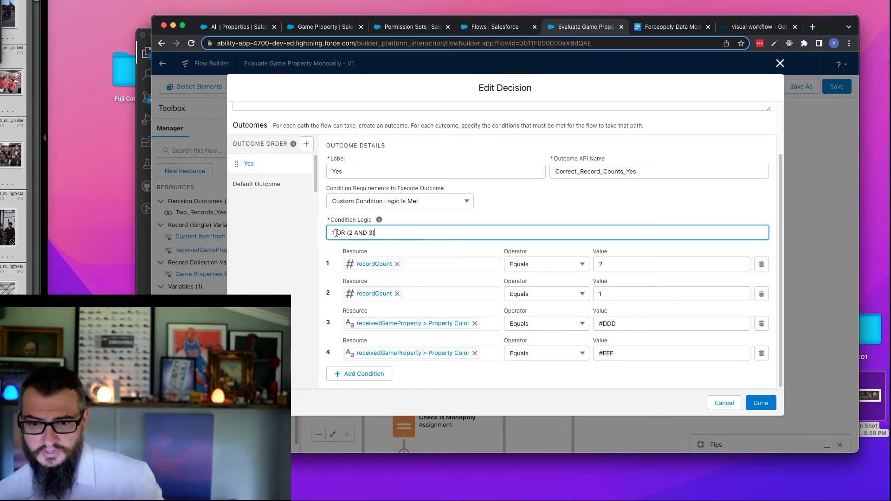
click(370, 232)
text(()
key(Right)
text(OR $)
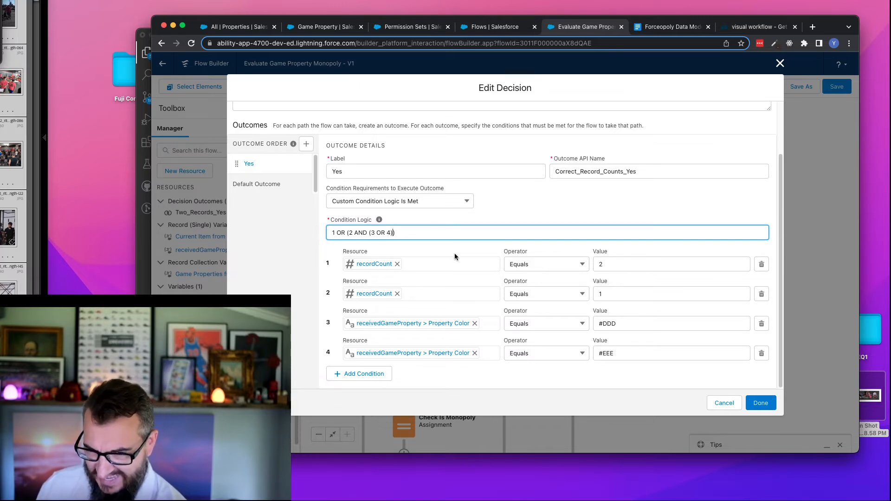
- Copy the Color value from the Mediterranean Avenue record in the Properties list
click(255, 27)
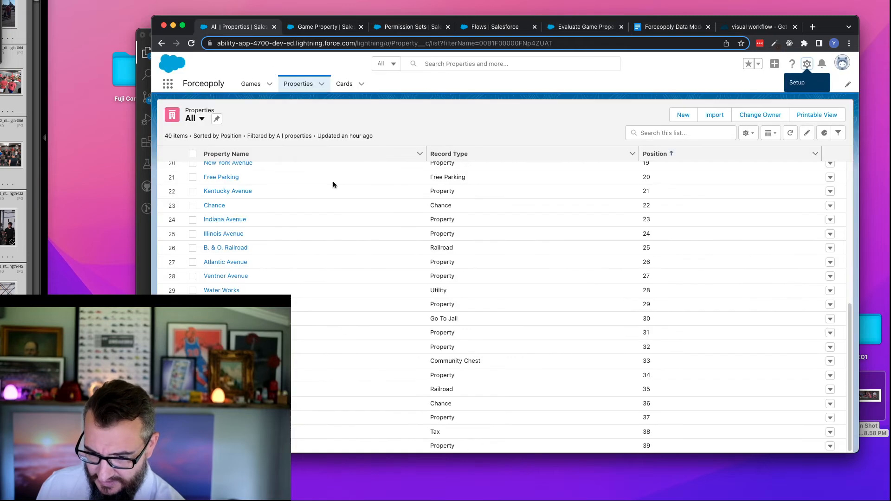
scroll(269, 240, up, 6)
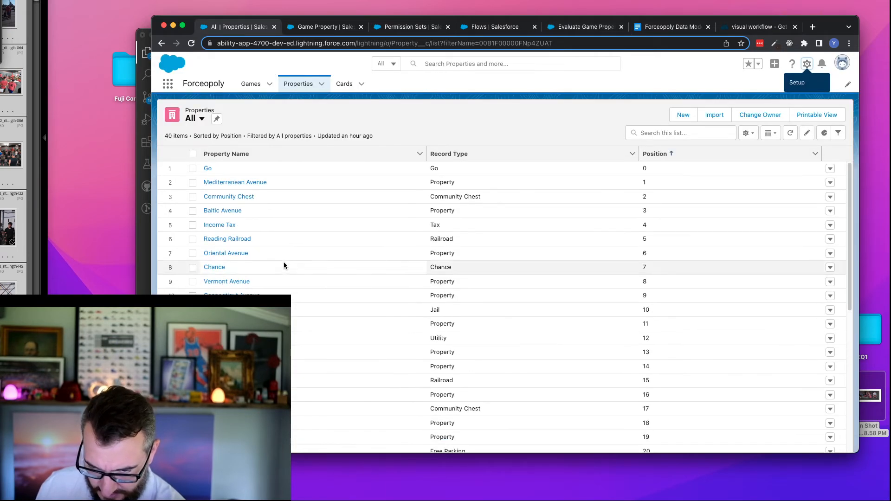
click(252, 183)
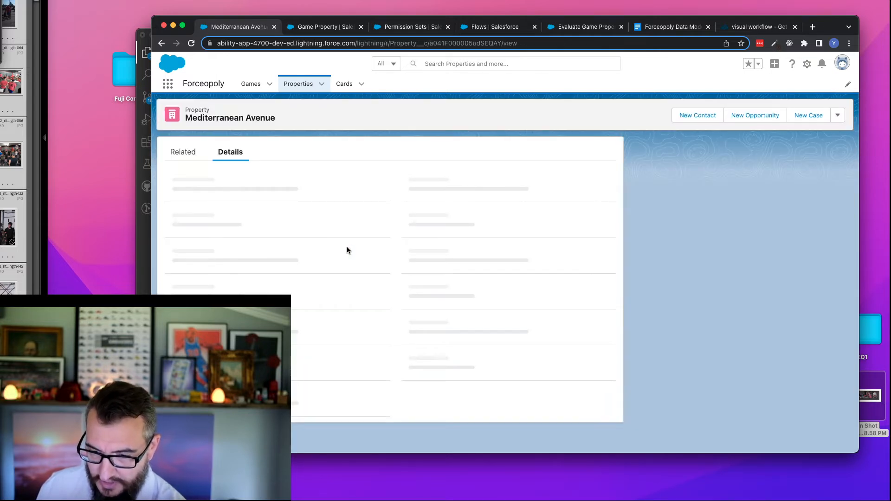
double_click(197, 214)
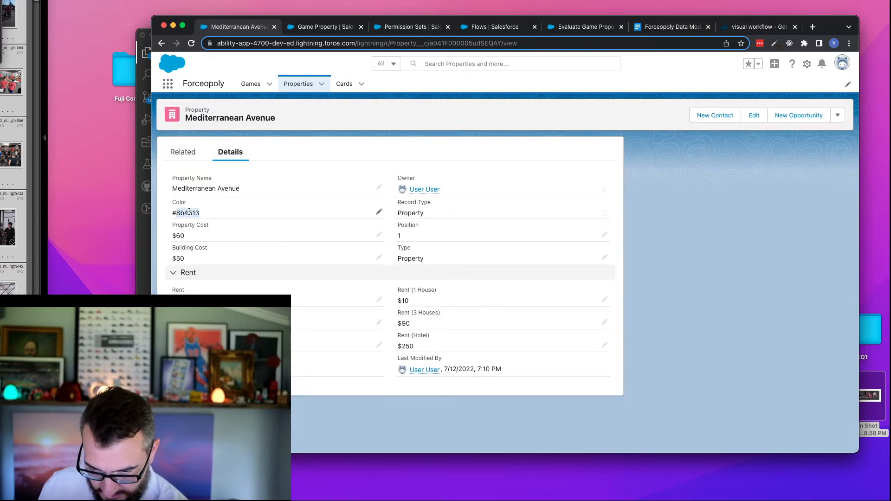
drag(209, 229, 181, 228)
key(ctrl+c)
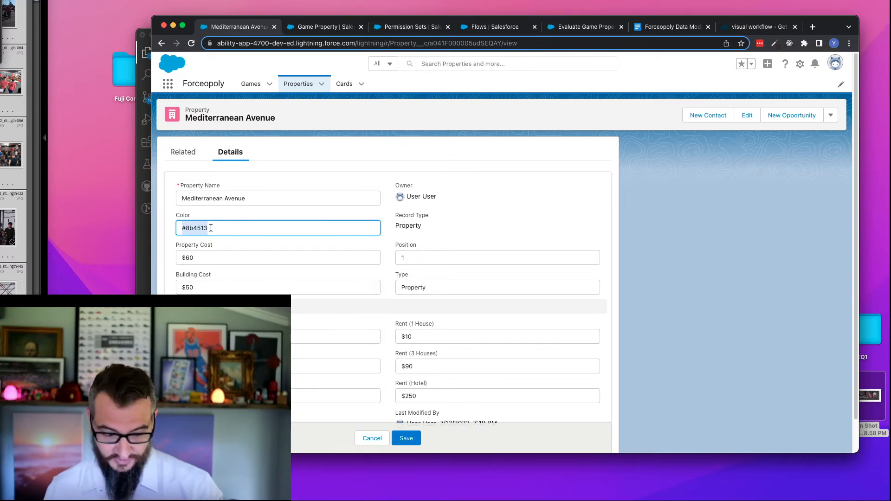
- Replace the placeholder color in the Yes outcome's third condition with #8b4513
click(326, 28)
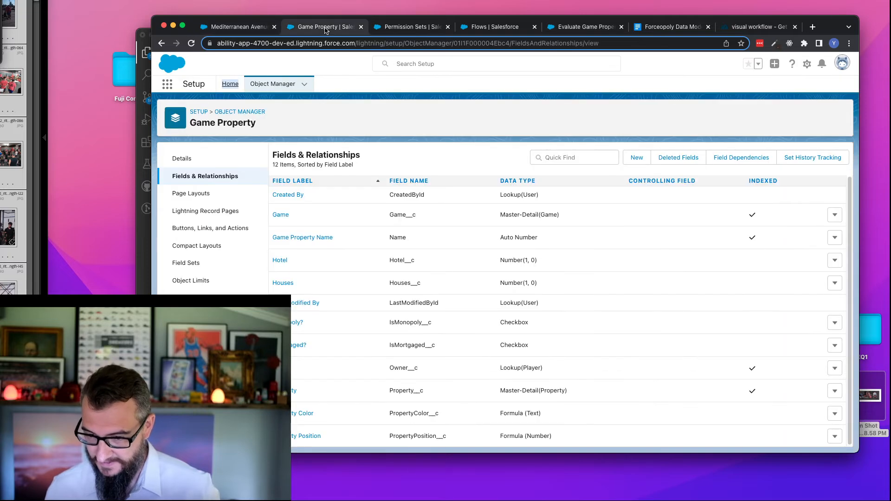
click(429, 29)
click(494, 29)
click(575, 29)
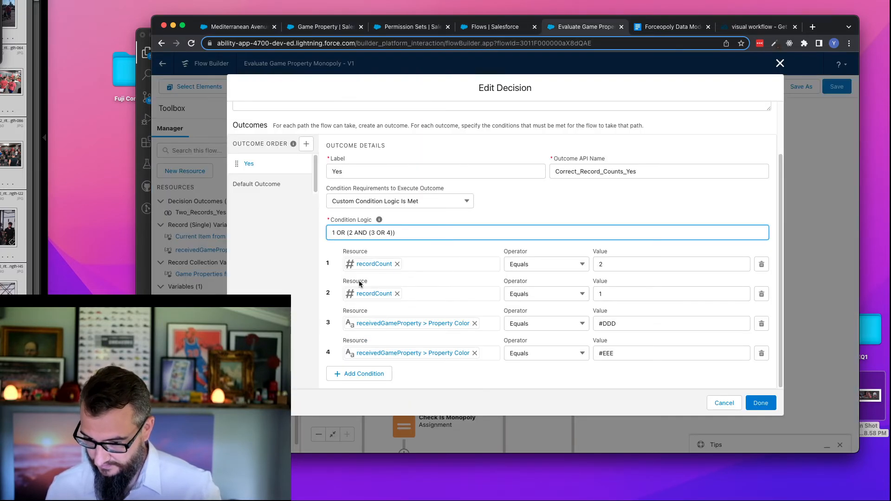
double_click(622, 327)
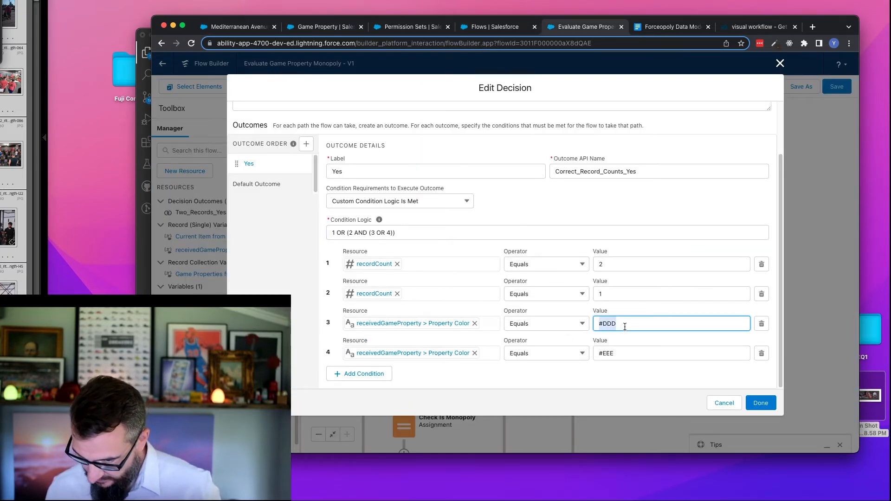
key(ctrl+v)
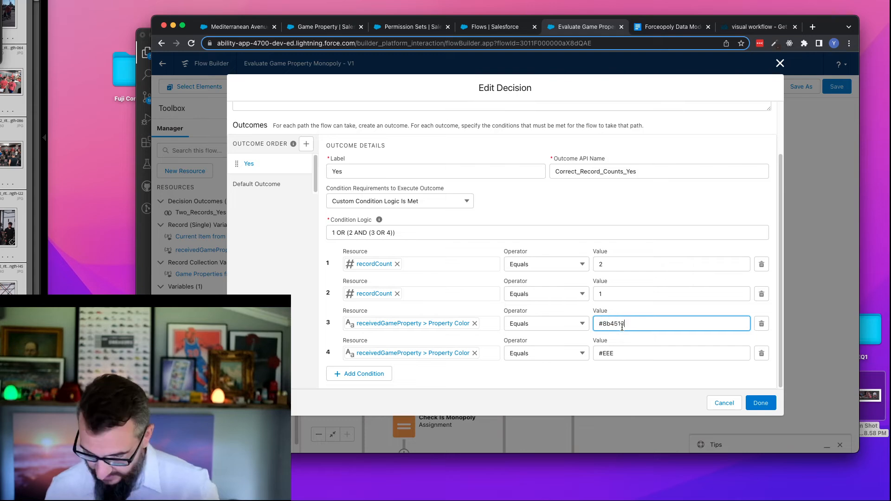
- Copy the Color value from the Boardwalk property record
click(247, 29)
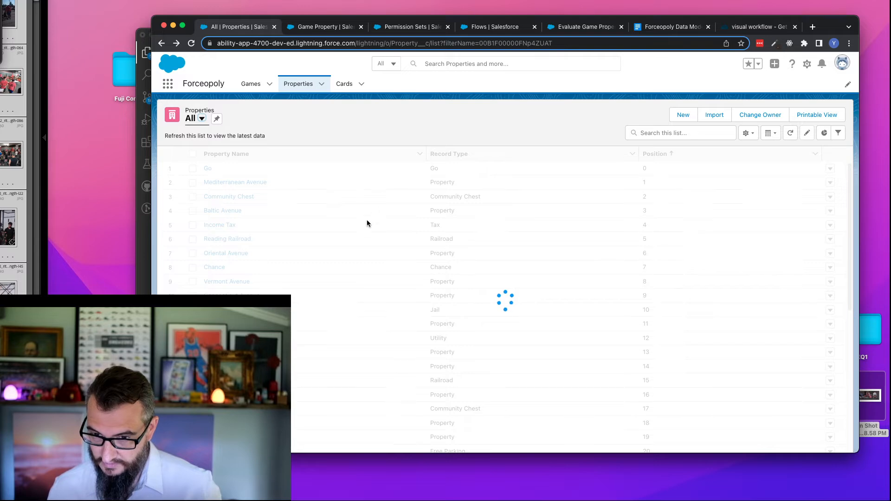
scroll(334, 298, down, 10)
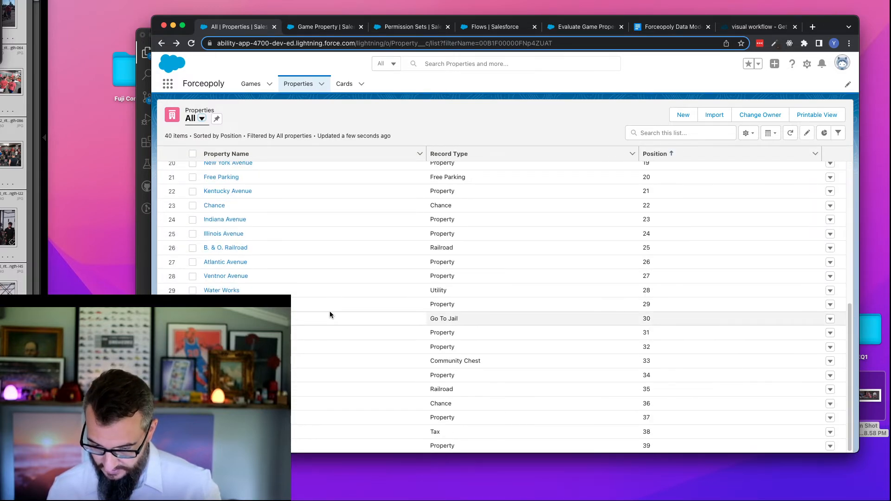
click(376, 387)
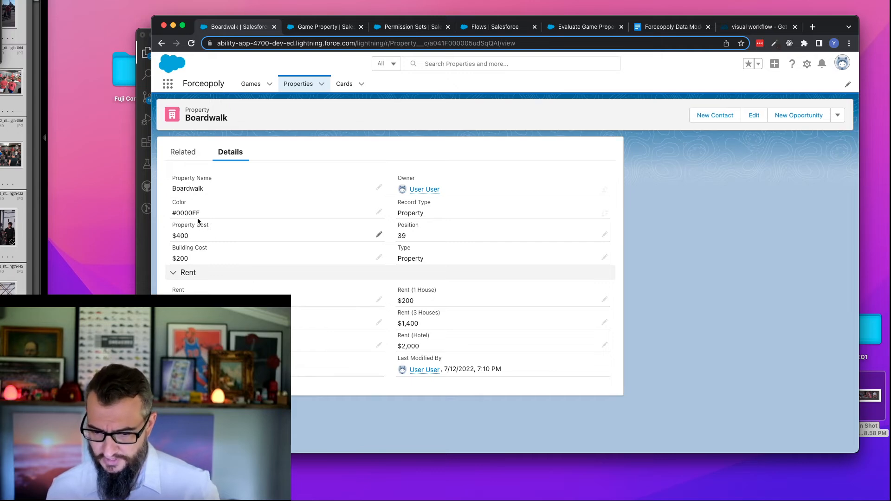
drag(202, 213, 174, 215)
key(ctrl+c)
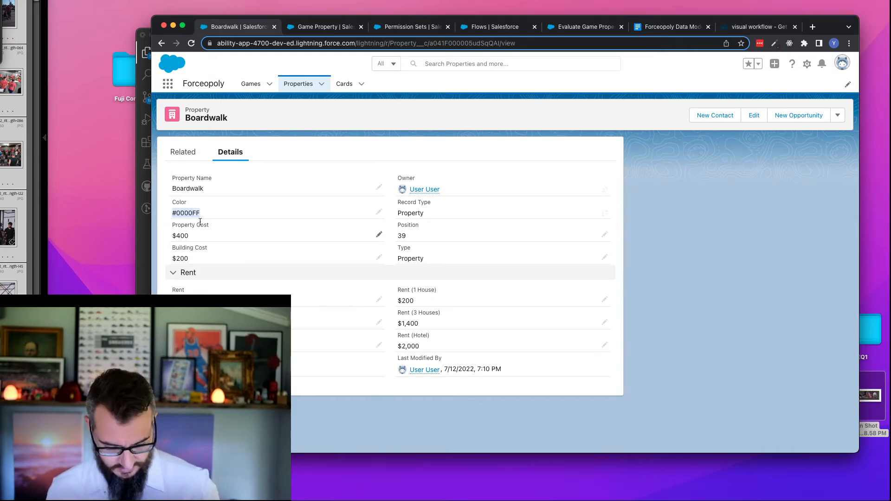
- Set the fourth condition's Property Color value to #0000FF and finish editing the decision
click(494, 27)
click(586, 26)
triple_click(647, 358)
key(ctrl+v)
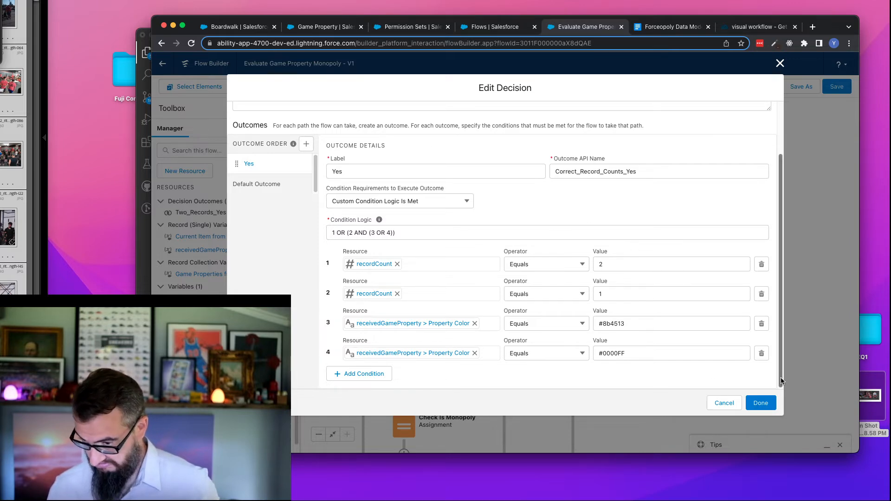
click(759, 403)
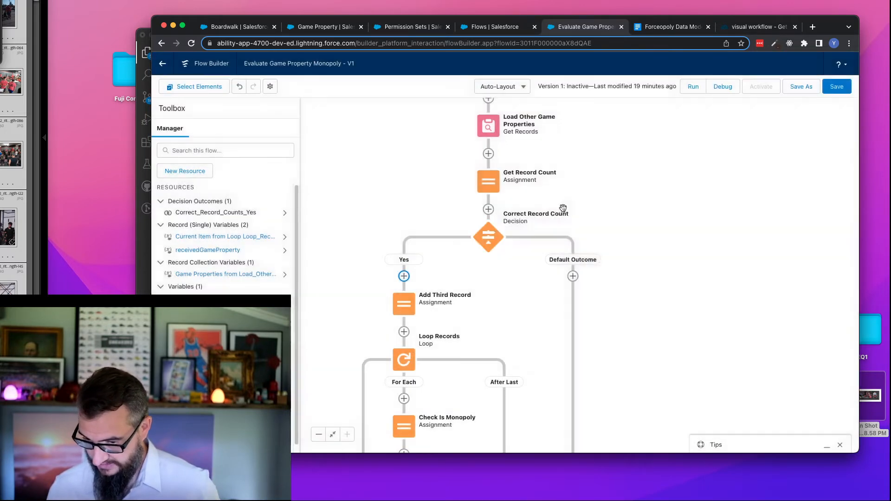
- Rename the Add Third Record assignment to Add Incoming Record, with the API name Add_Incoming_Record
drag(614, 312, 678, 260)
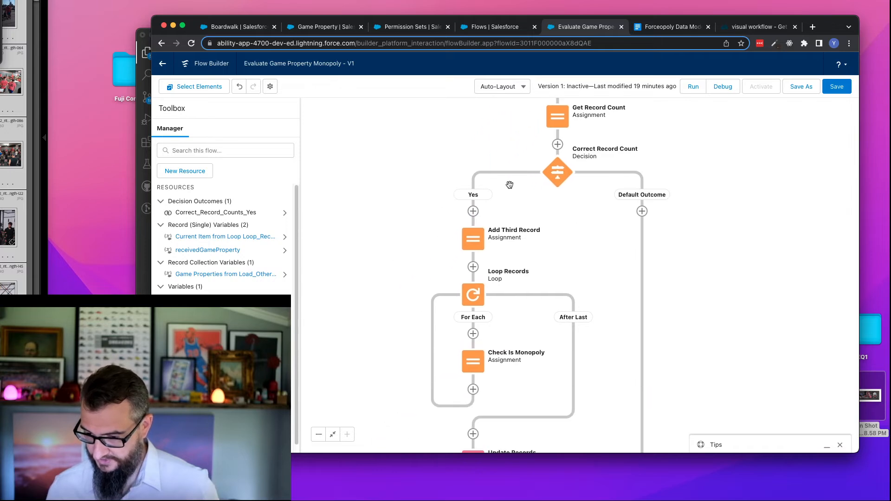
double_click(484, 231)
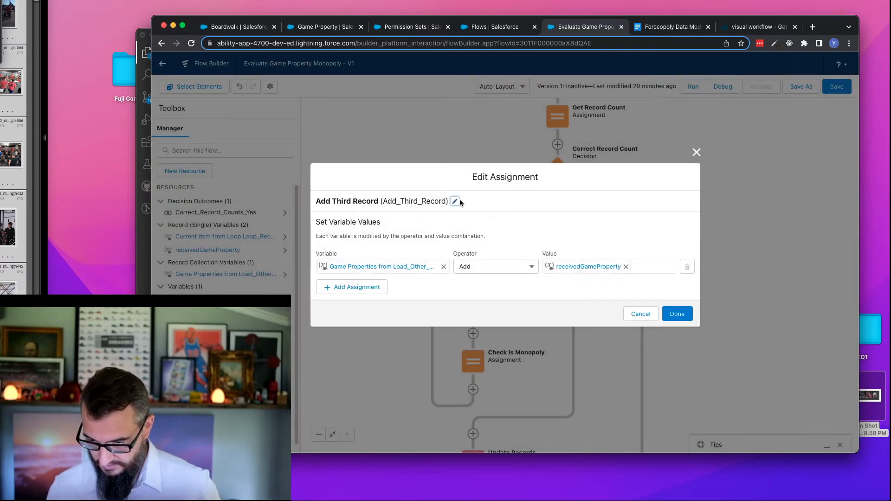
click(455, 201)
double_click(353, 193)
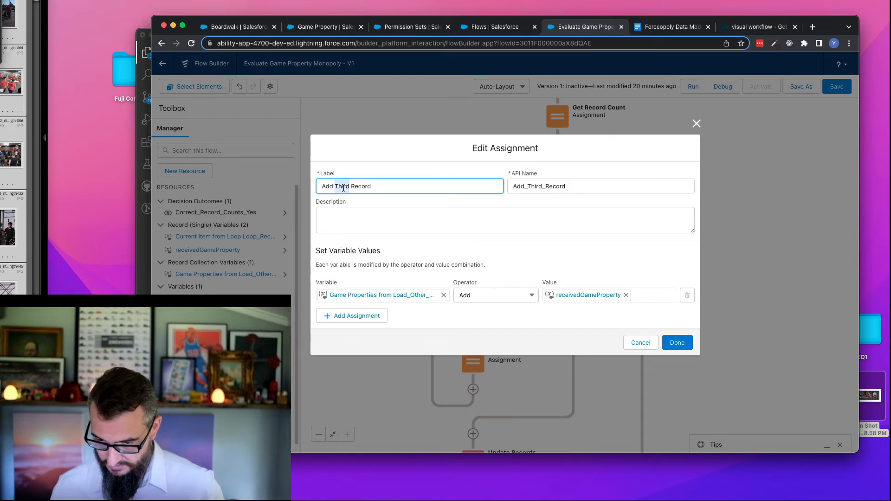
text(Incoming)
key(Tab)
key(BackSpace)
key(shift+Tab)
key(Tab)
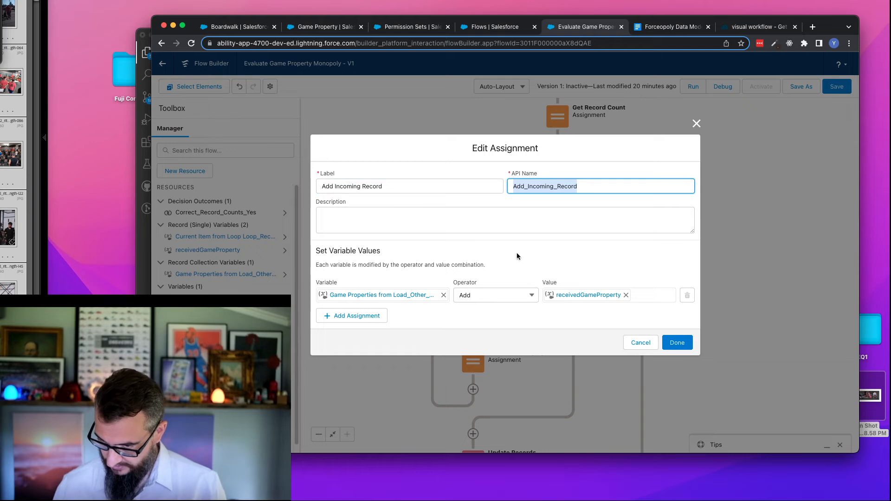
click(677, 342)
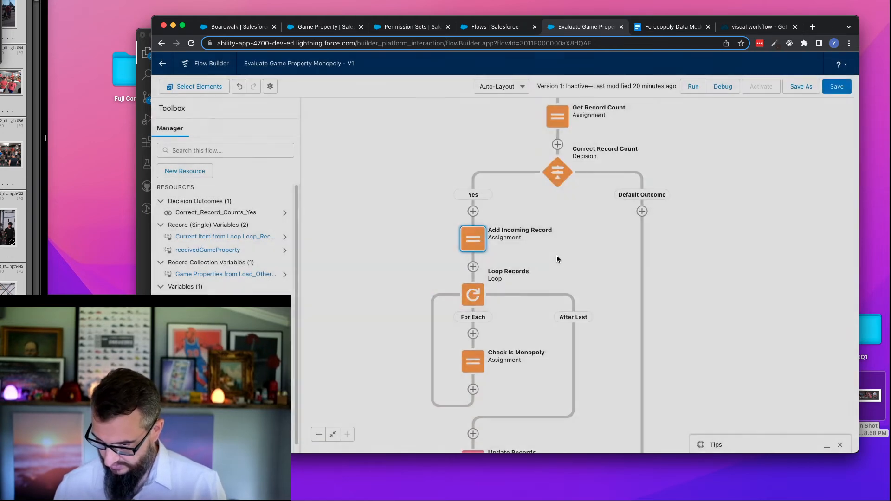
- Review the flow from the Correct Record Count decision to its end and save it
drag(390, 342, 377, 176)
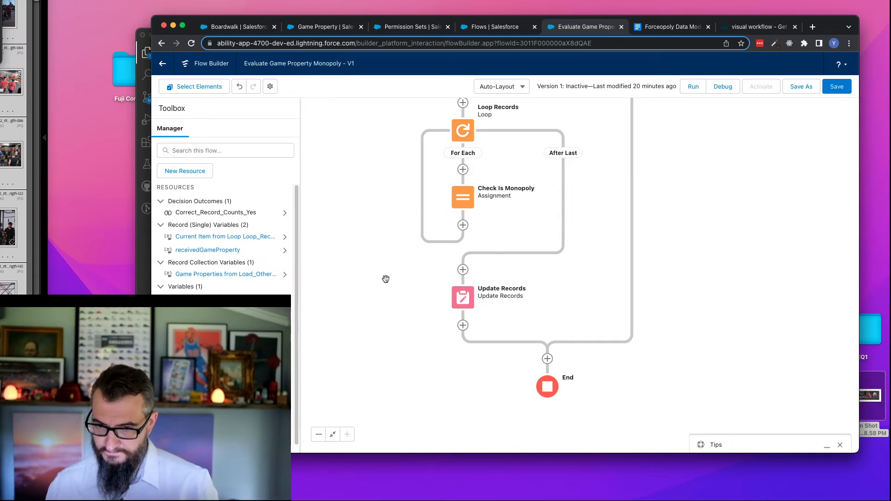
drag(350, 177, 360, 265)
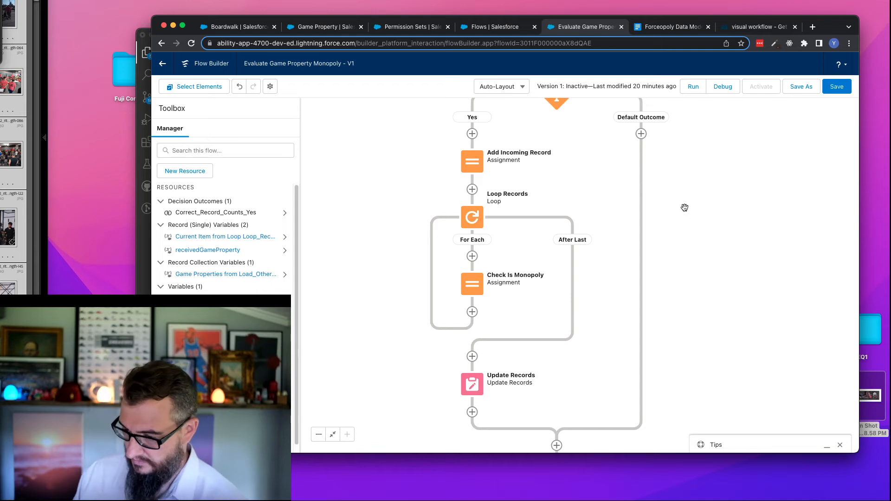
drag(372, 174, 366, 121)
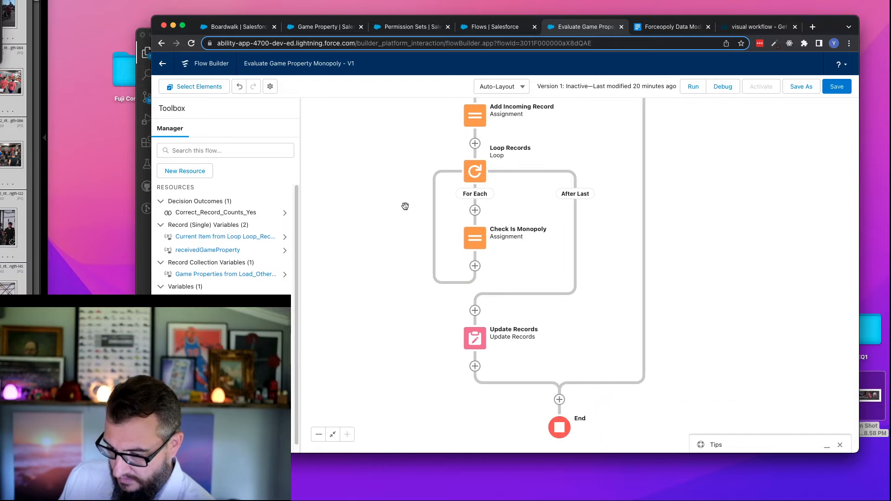
drag(383, 161, 381, 229)
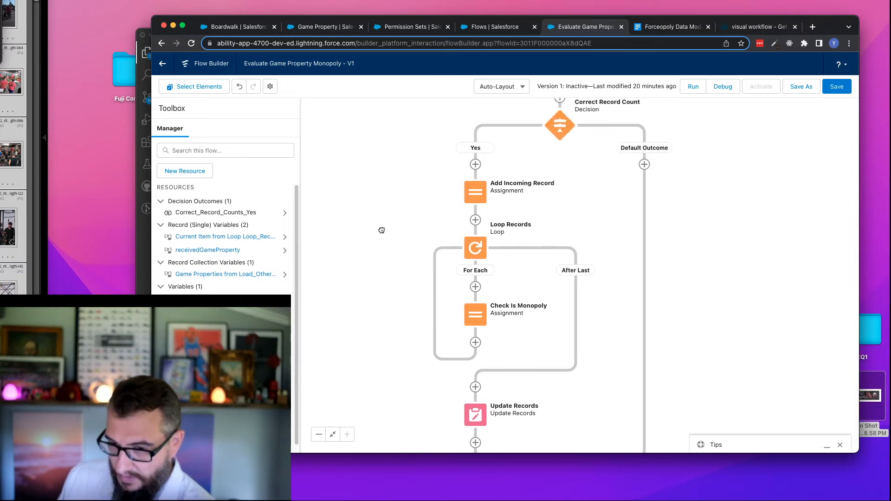
click(837, 86)
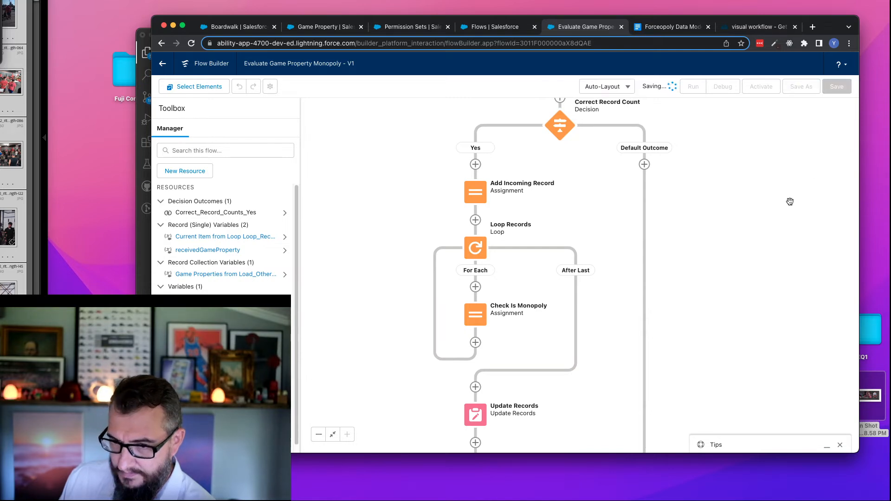
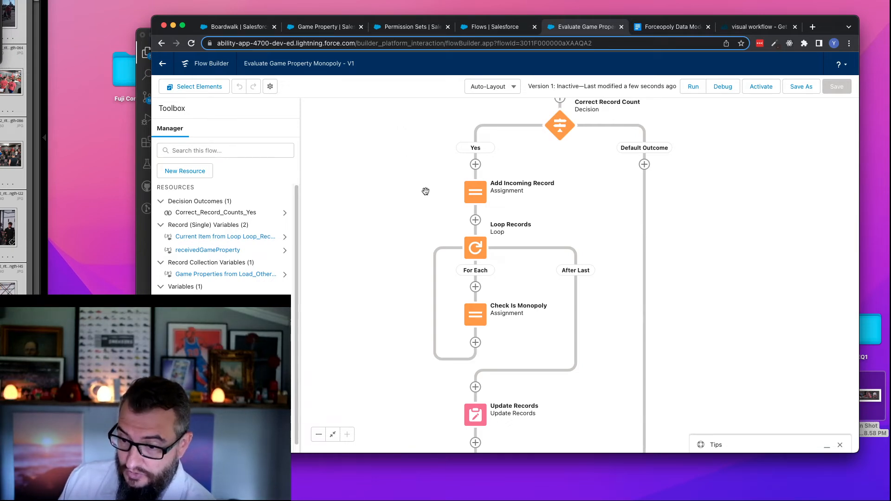
- Copy the Add Incoming Record assignment and paste it between Load Other Game Properties and Get Record Count
drag(408, 193, 392, 209)
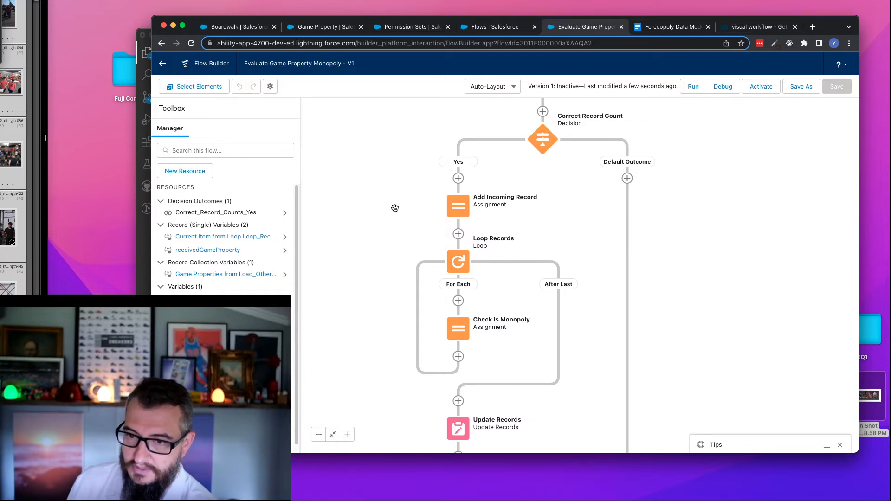
drag(424, 175, 382, 266)
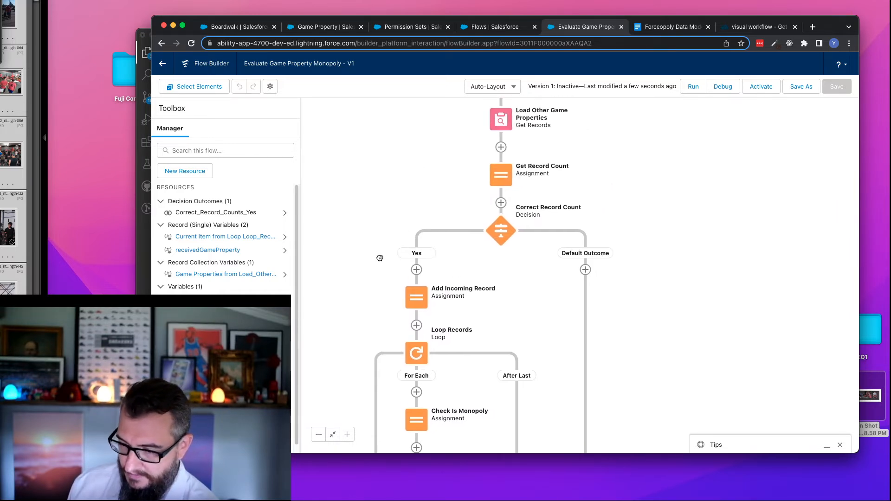
drag(407, 207, 441, 164)
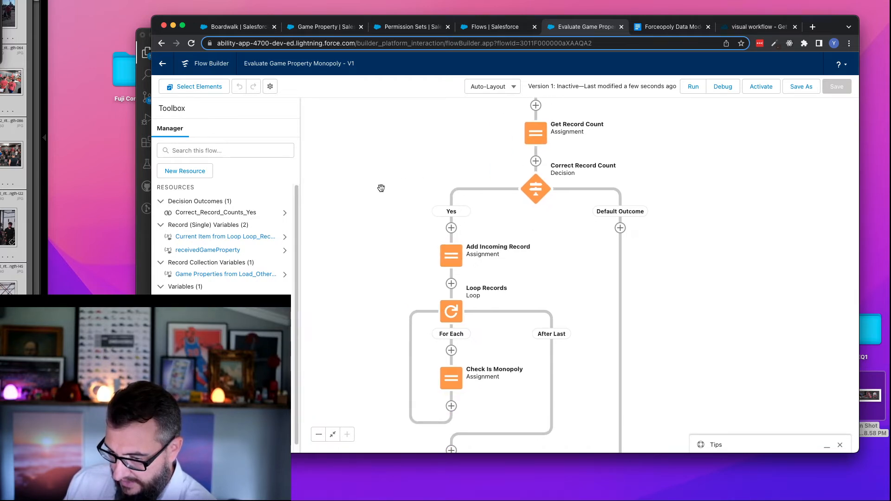
drag(382, 196, 356, 232)
click(429, 298)
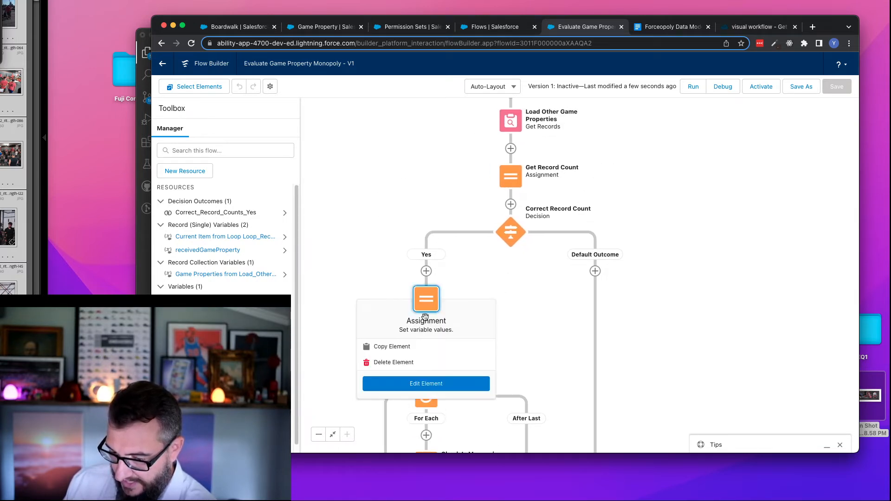
click(392, 347)
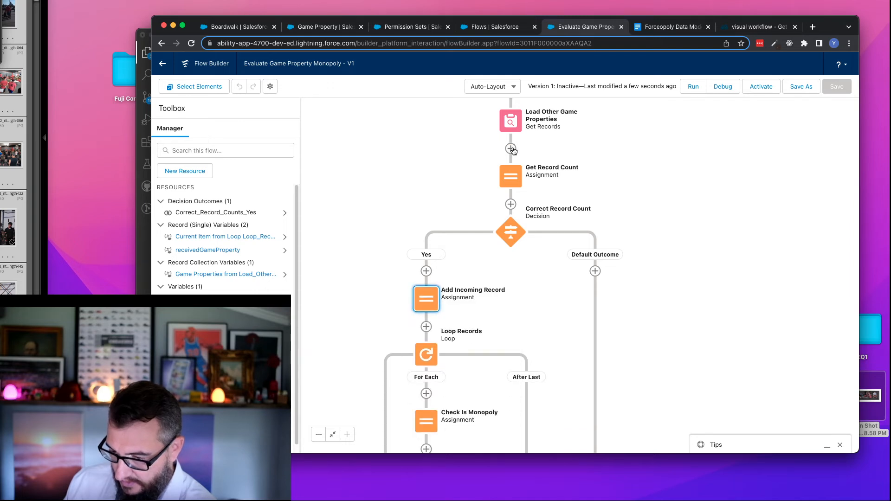
click(511, 148)
click(491, 193)
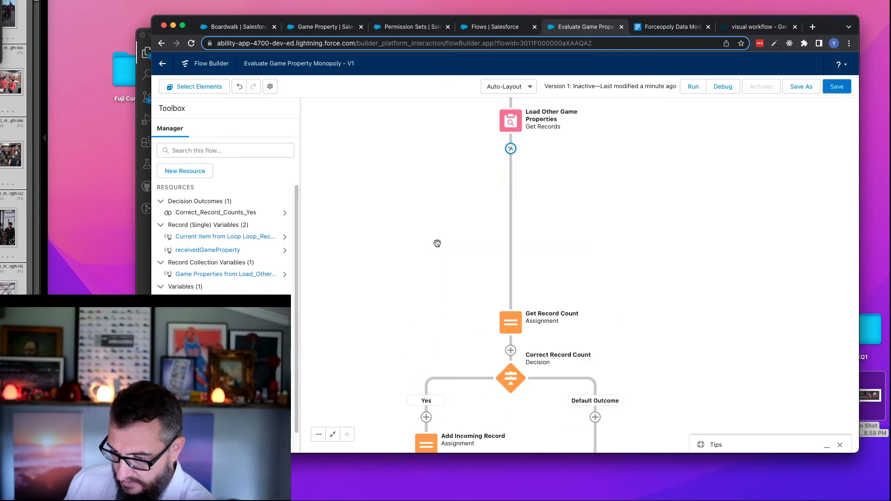
- Delete the original Add Incoming Record assignment from the Yes path of the Correct Record Count decision
scroll(438, 243, down, 5)
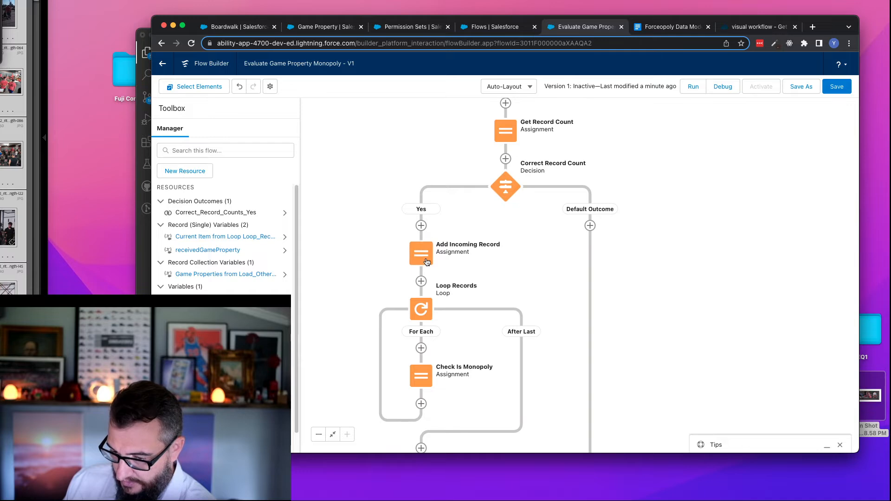
click(427, 263)
click(398, 314)
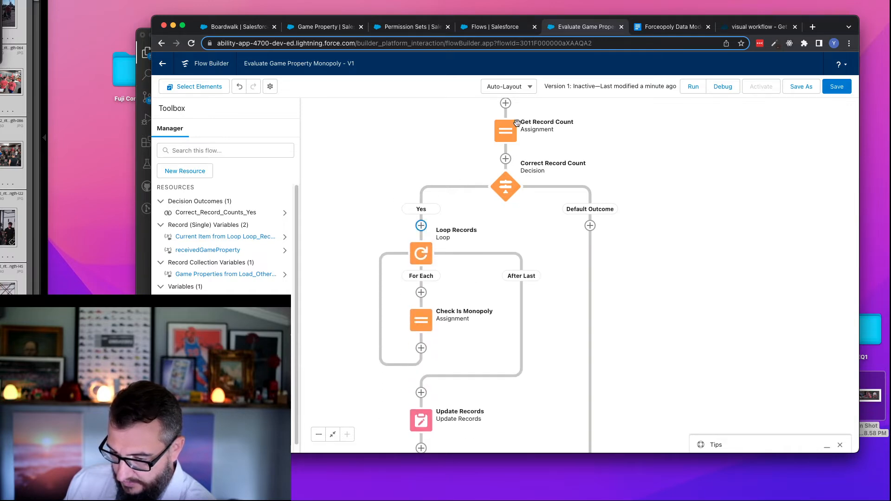
- In the Correct Record Count decision, set the first recordCount condition to equal 3 and the second to equal 2
click(505, 190)
click(505, 270)
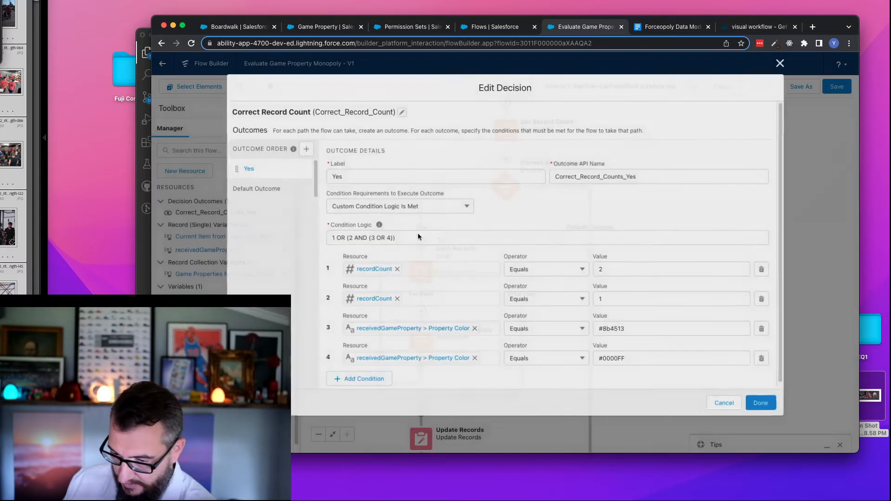
click(635, 270)
key(BackSpace)
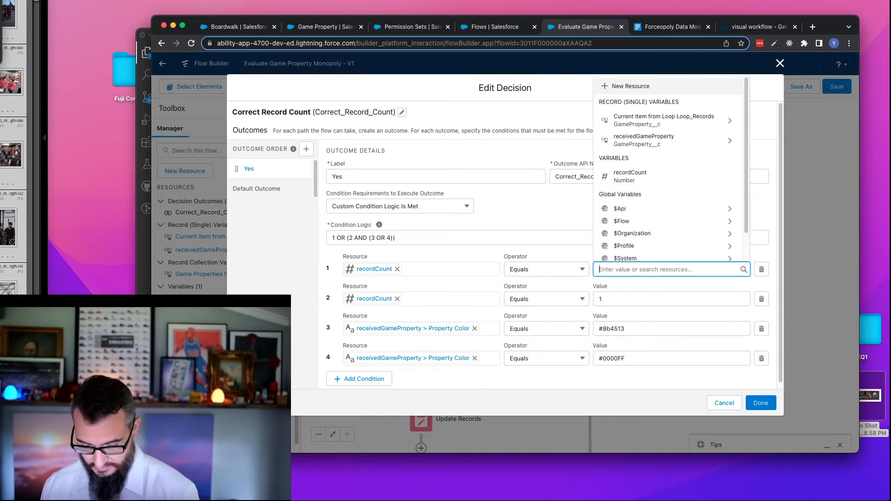
text(3)
click(612, 299)
key(BackSpace)
text(2)
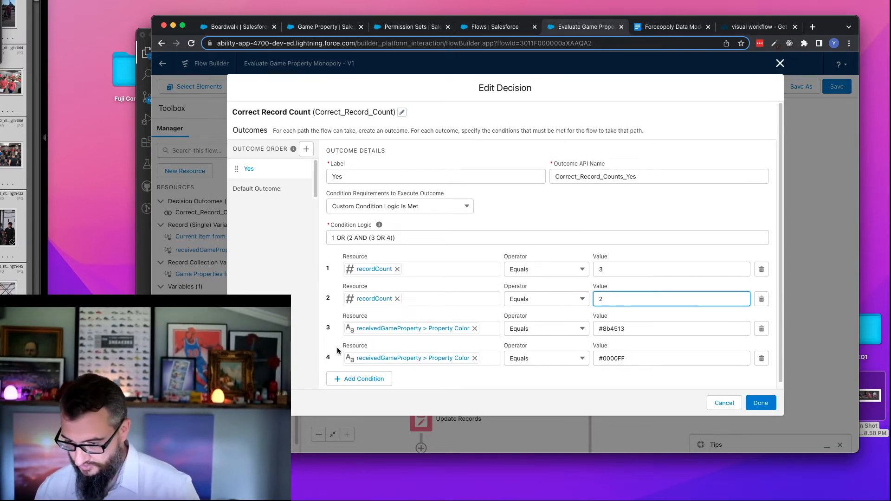
click(760, 403)
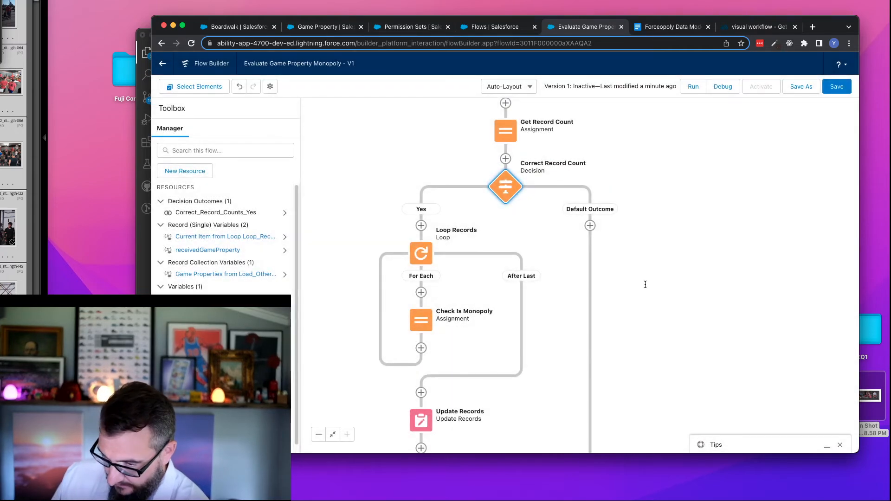
- Review the Correct Record Count decision's conditions and the loop and update elements on its Yes path
drag(643, 283, 629, 199)
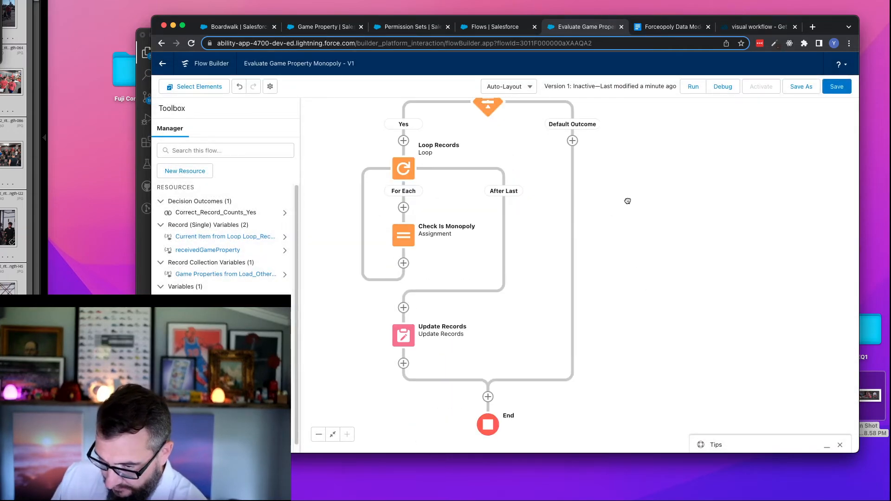
drag(368, 138, 398, 186)
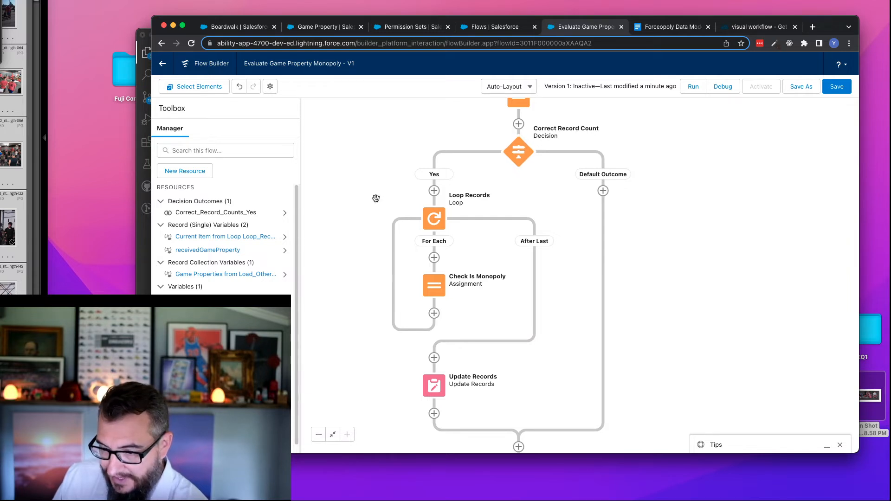
drag(376, 199, 384, 176)
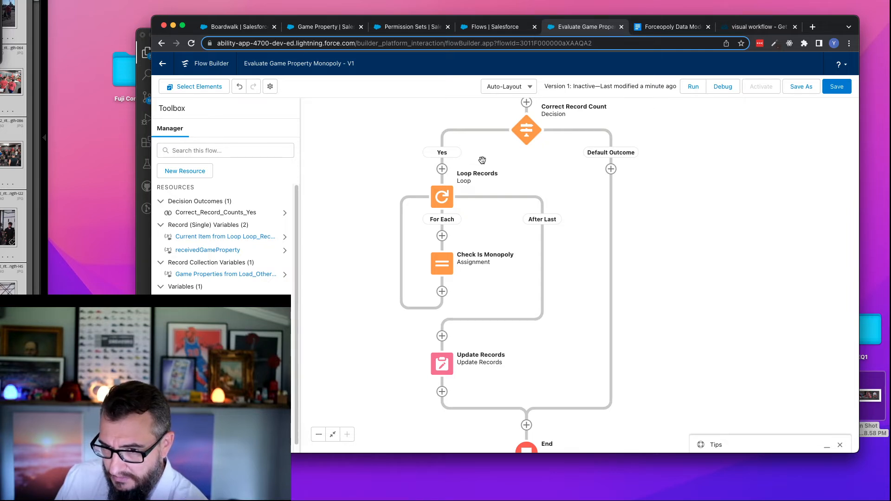
click(526, 130)
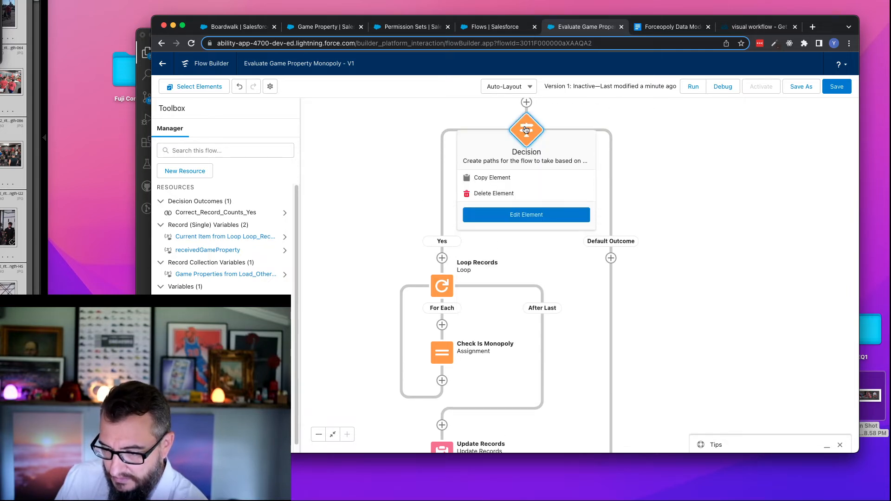
double_click(526, 130)
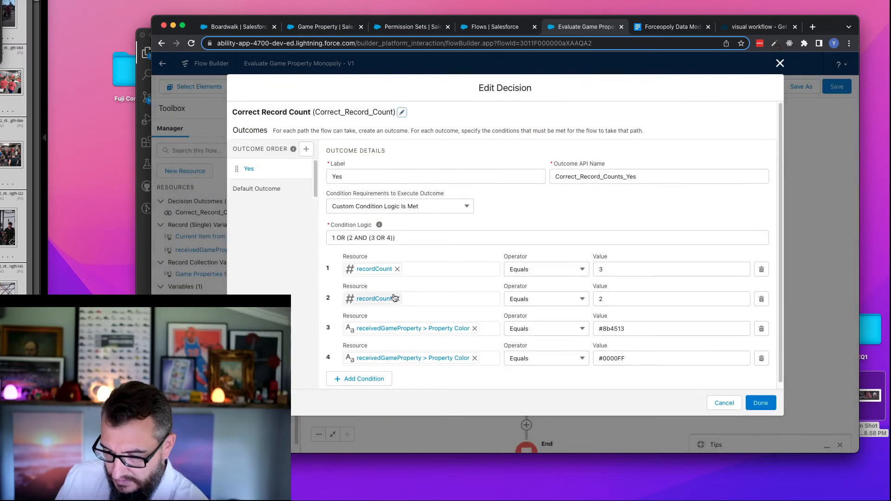
click(724, 403)
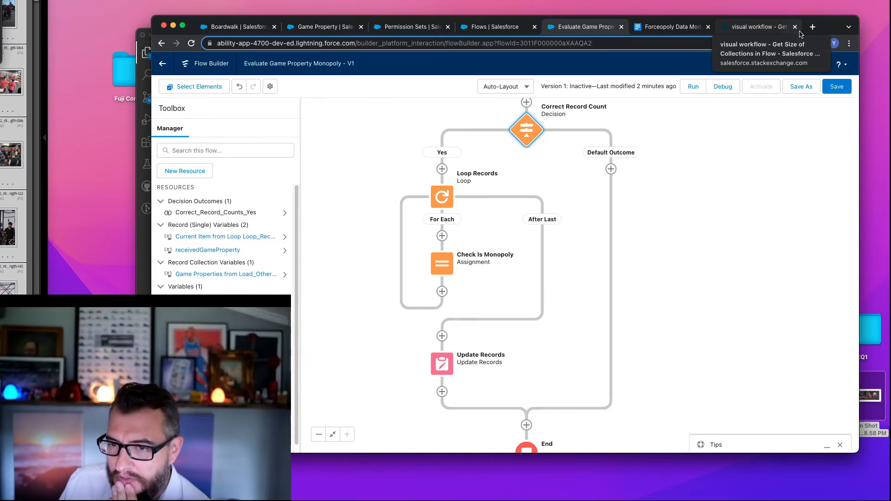
drag(402, 131, 394, 158)
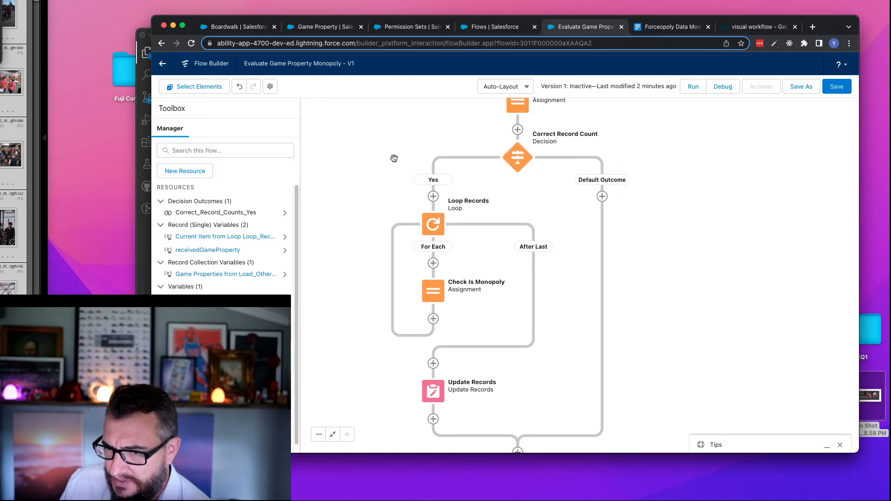
click(517, 159)
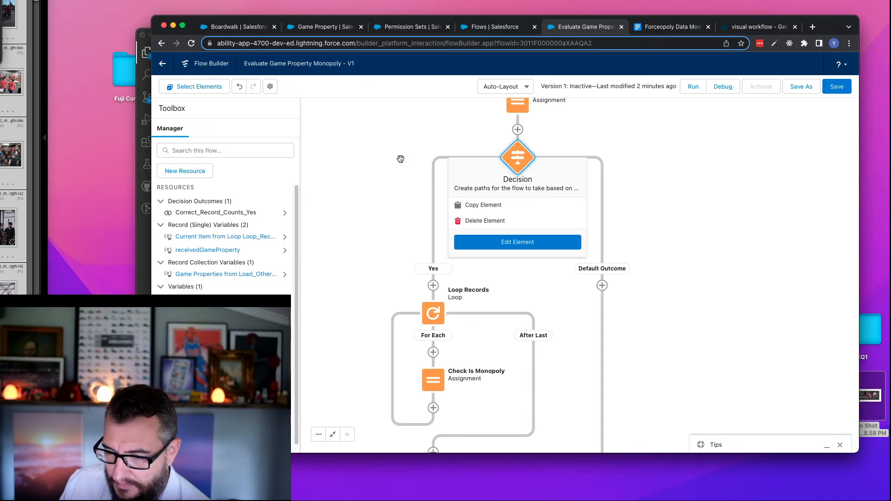
click(673, 157)
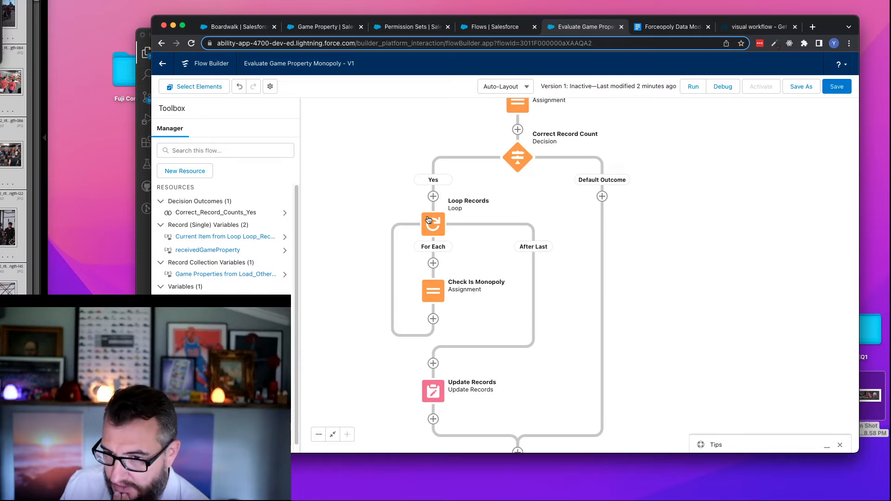
- Copy the Correct Record Count decision and paste it inside the Loop Records loop, before Check Is Monopoly
click(515, 159)
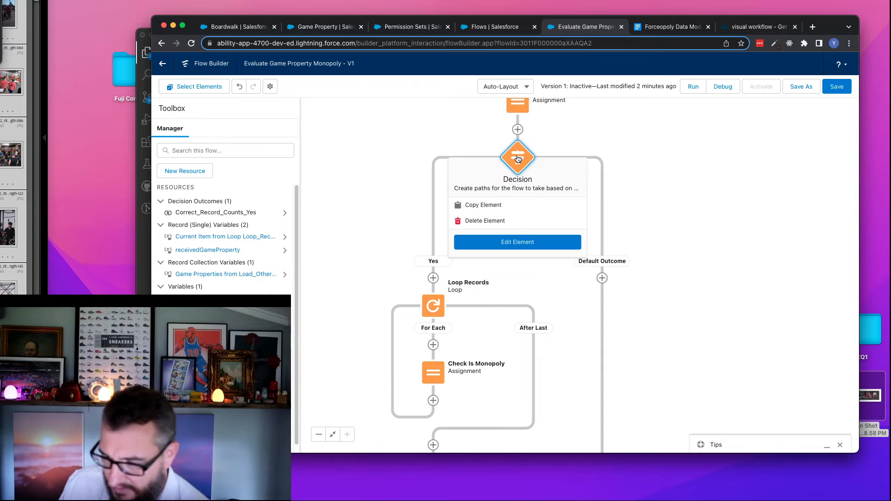
click(488, 207)
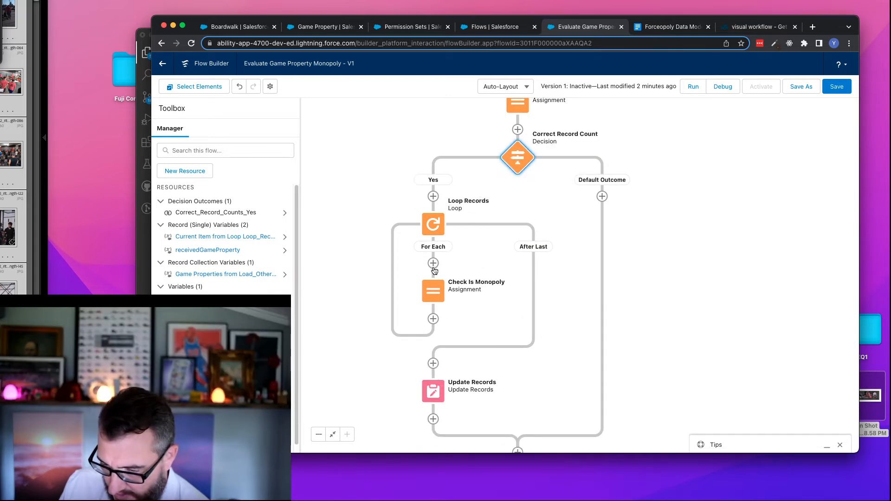
click(433, 263)
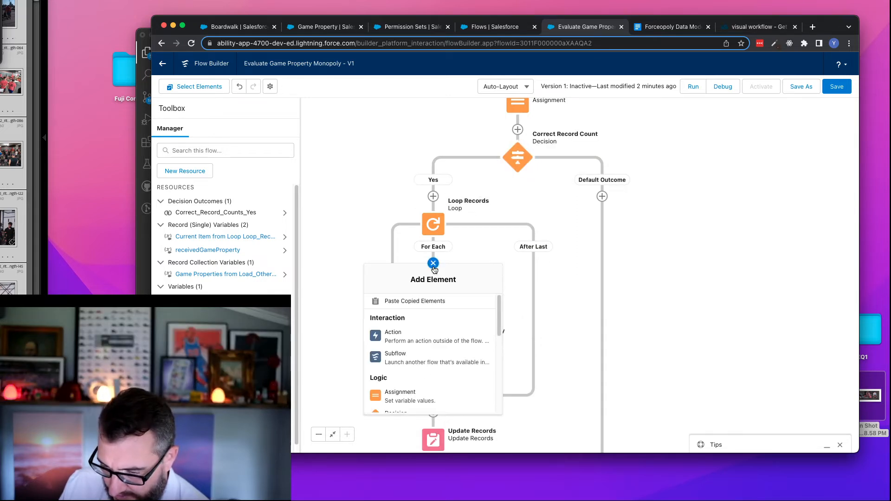
click(437, 304)
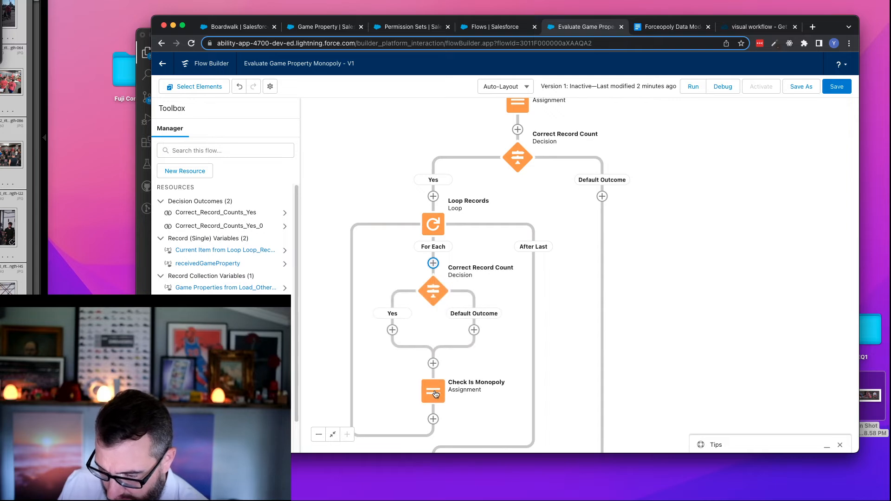
- Move the Check Is Monopoly assignment into the inner decision's Yes path by pasting a copy there and deleting the original
click(437, 394)
scroll(417, 279, down, 5)
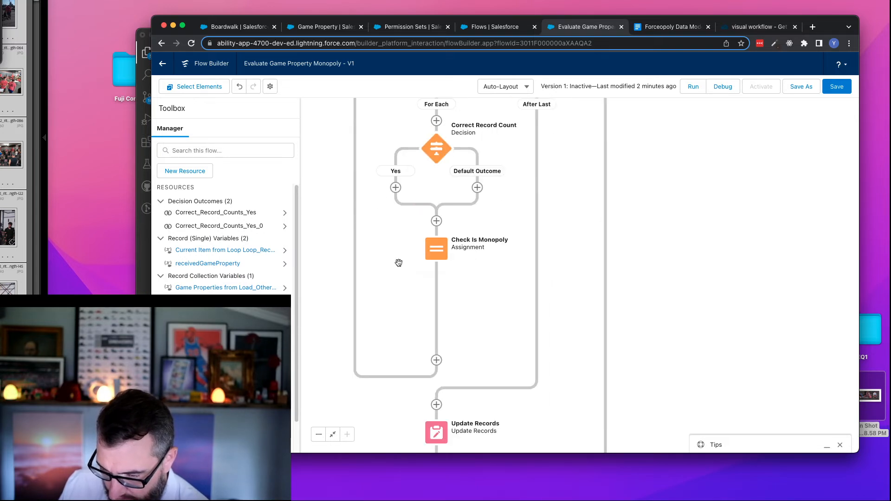
click(433, 245)
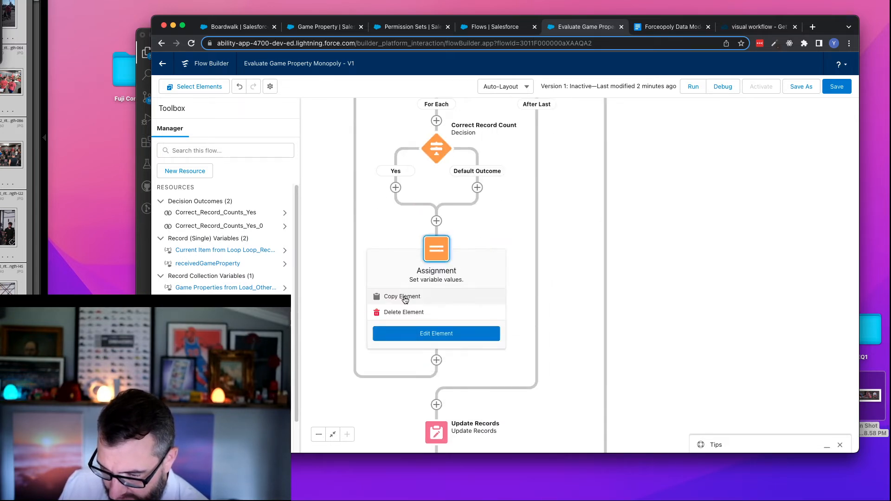
click(405, 297)
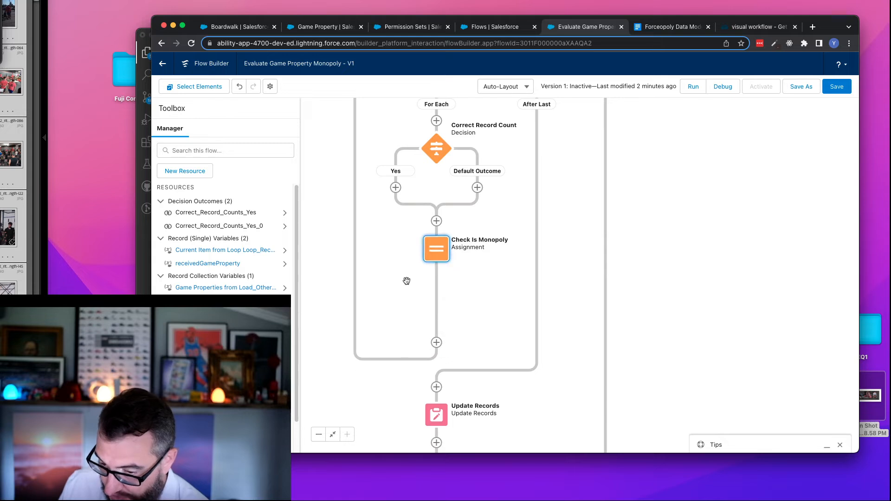
click(396, 187)
click(388, 242)
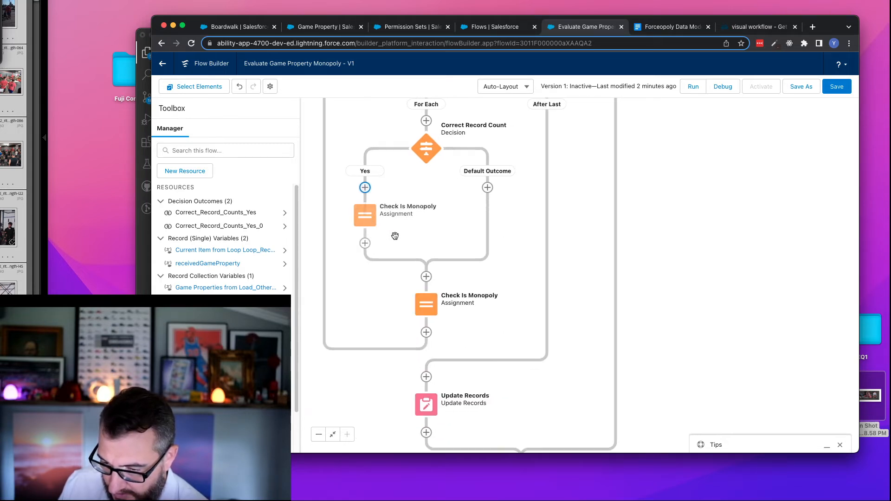
click(428, 310)
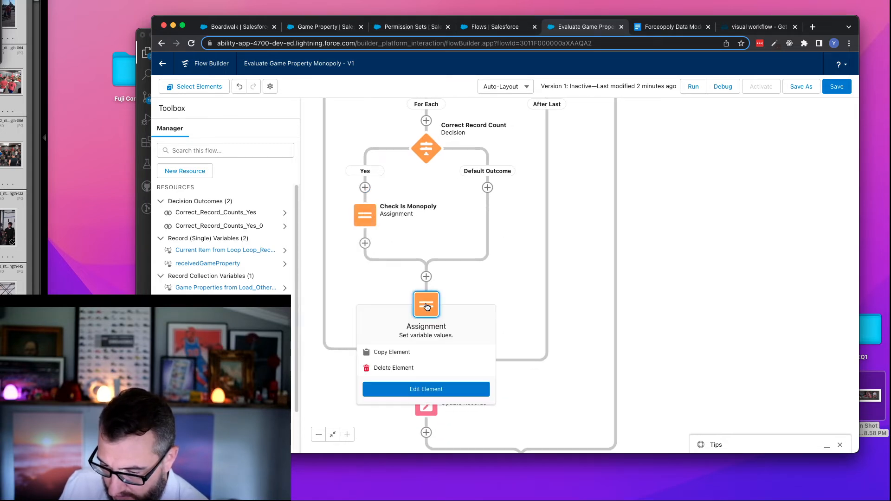
click(405, 368)
- Delete the outer Correct Record Count decision above the loop, keeping its Yes path
scroll(479, 260, up, 5)
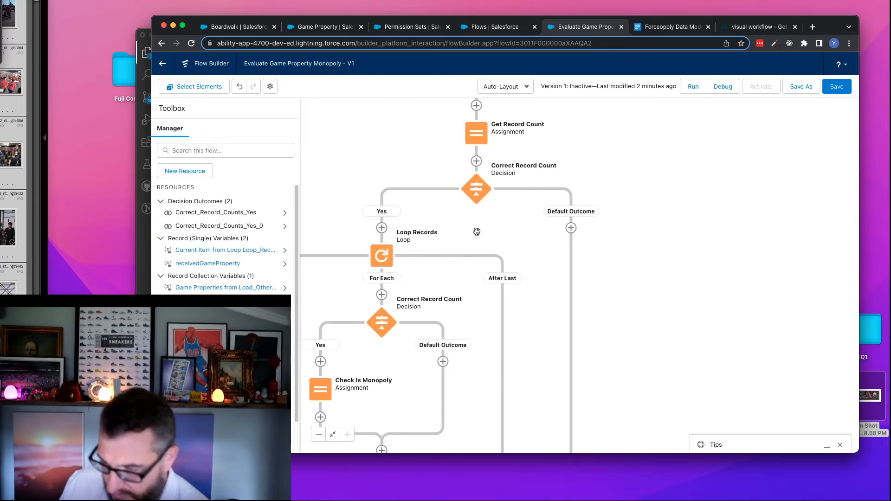
drag(474, 228, 546, 198)
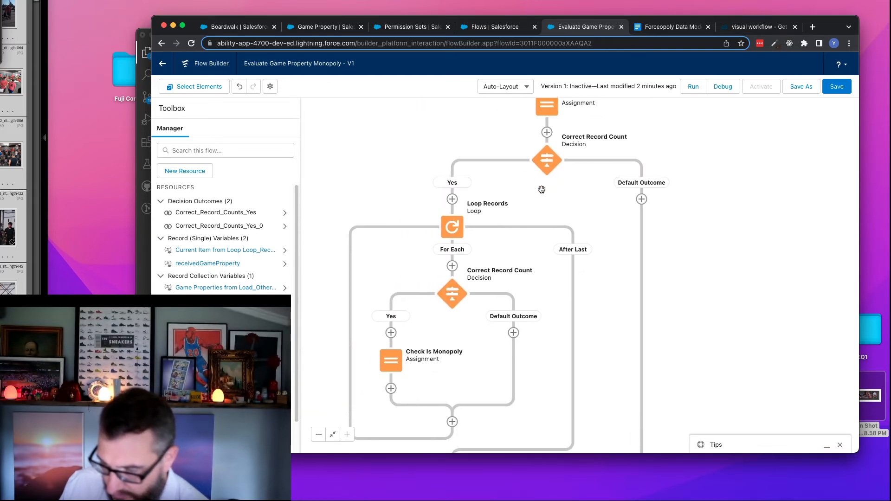
click(551, 163)
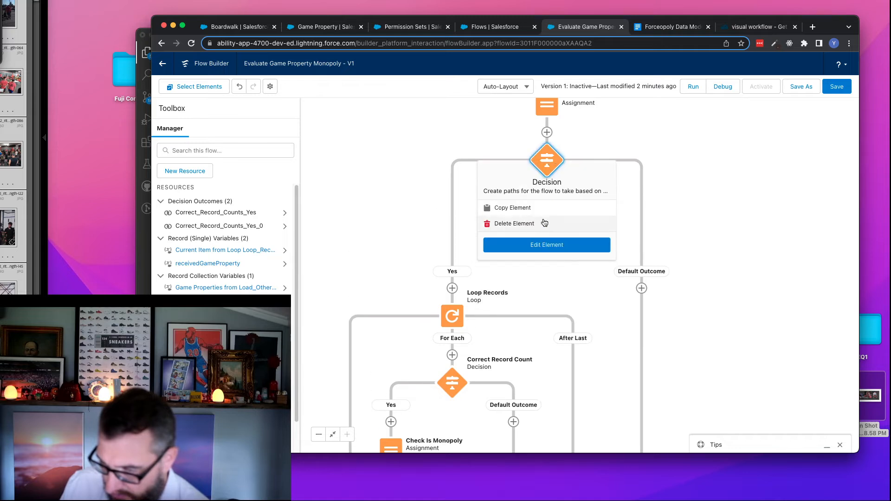
click(530, 224)
click(558, 223)
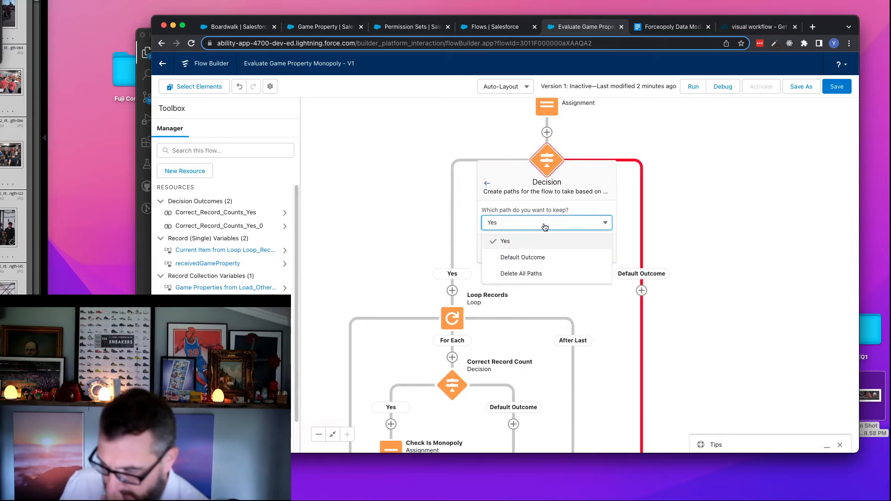
click(509, 243)
click(608, 246)
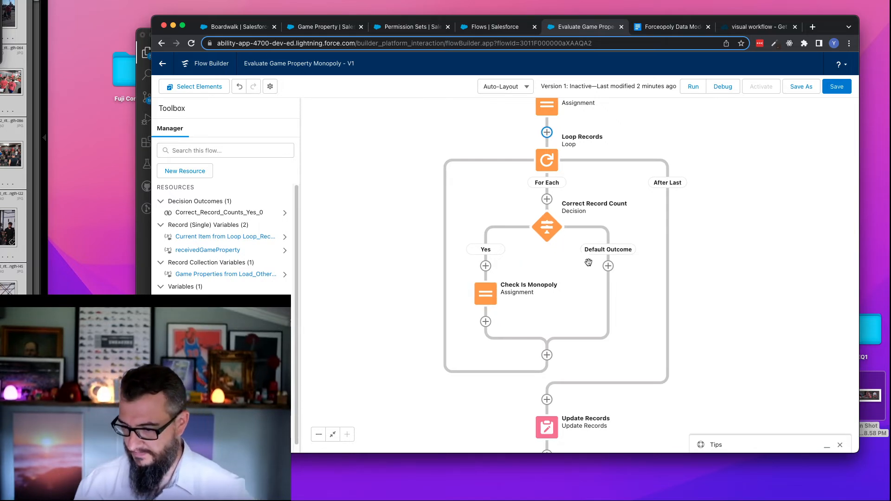
- Copy the Check Is Monopoly assignment and paste it into the Default Outcome path of Correct Record Count
click(483, 297)
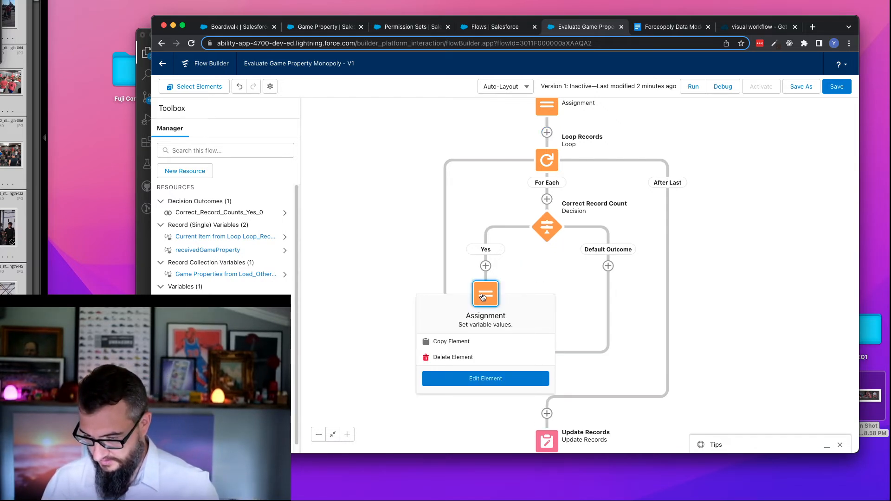
click(464, 342)
click(609, 268)
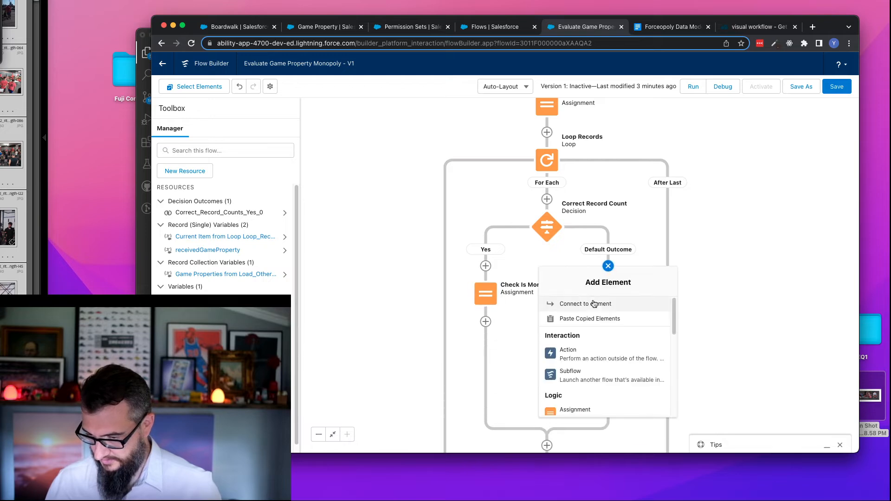
click(598, 318)
- Open the pasted assignment and rename it Uncheck Is Monopoly, with the API name Uncheck_Is_Monopoly
click(608, 293)
click(607, 376)
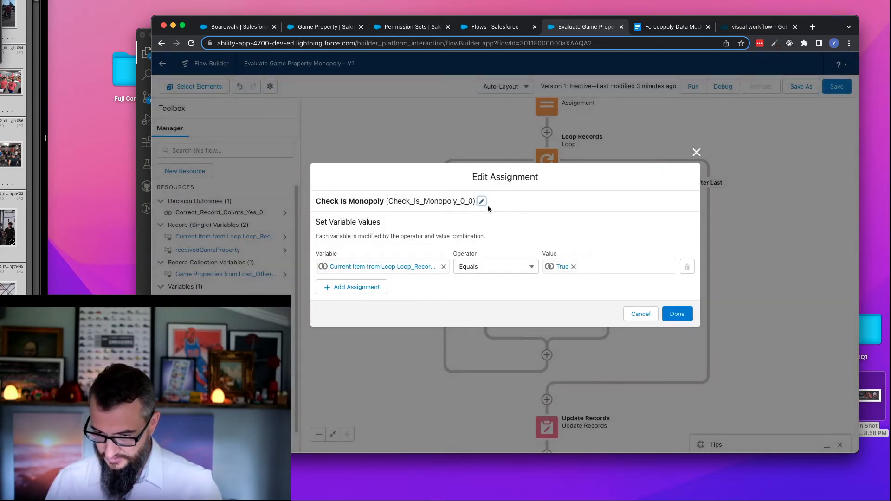
click(482, 201)
click(324, 186)
text(Un)
key(Delete)
text(check Is Monopoly)
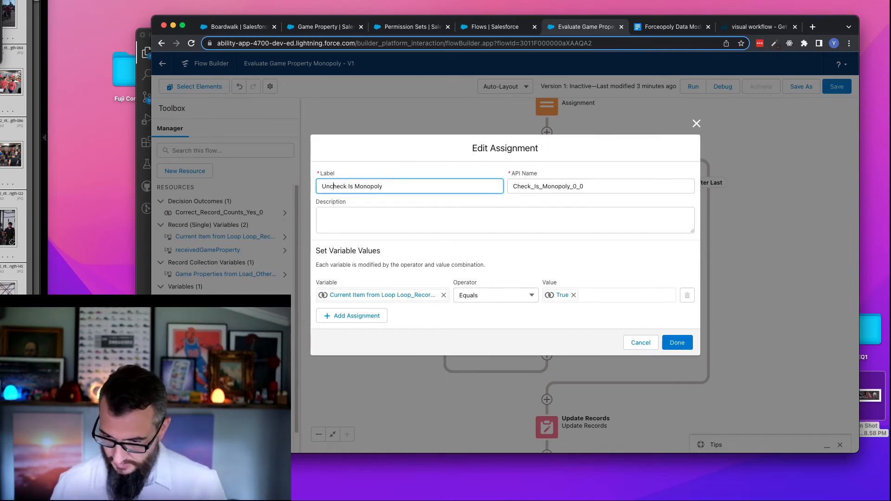
double_click(354, 188)
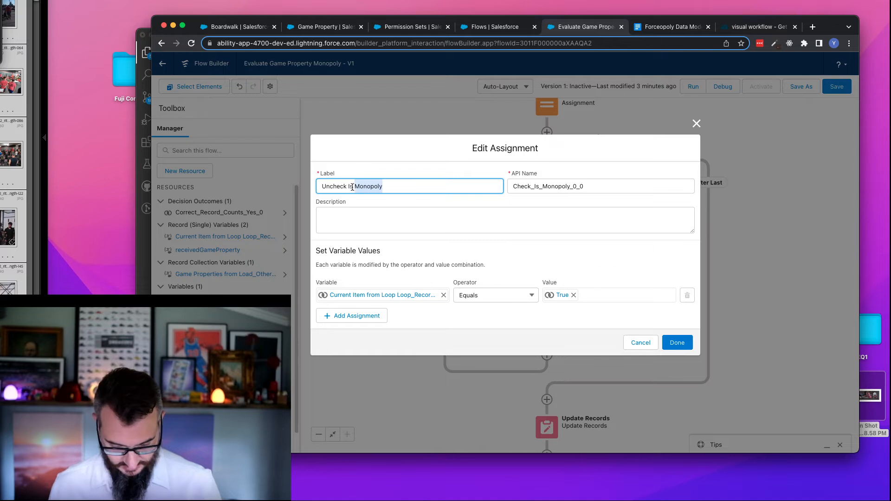
triple_click(352, 187)
key(Tab)
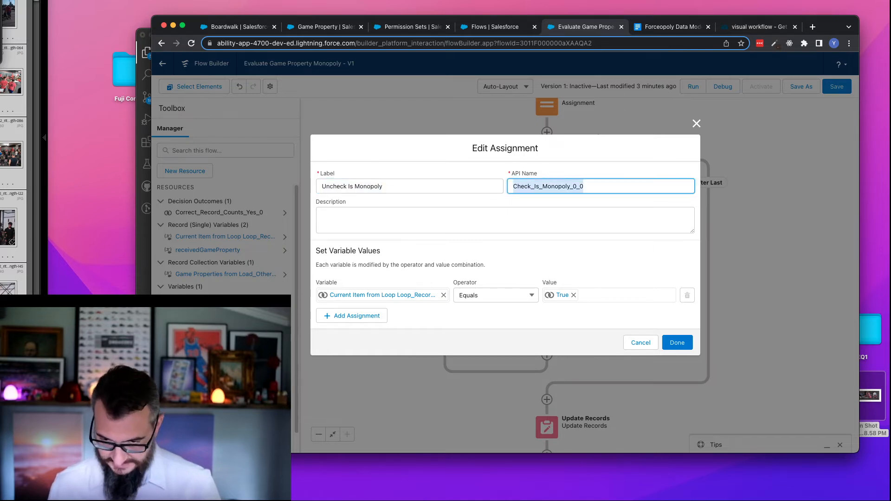
key(BackSpace)
key(Tab)
key(Tab)
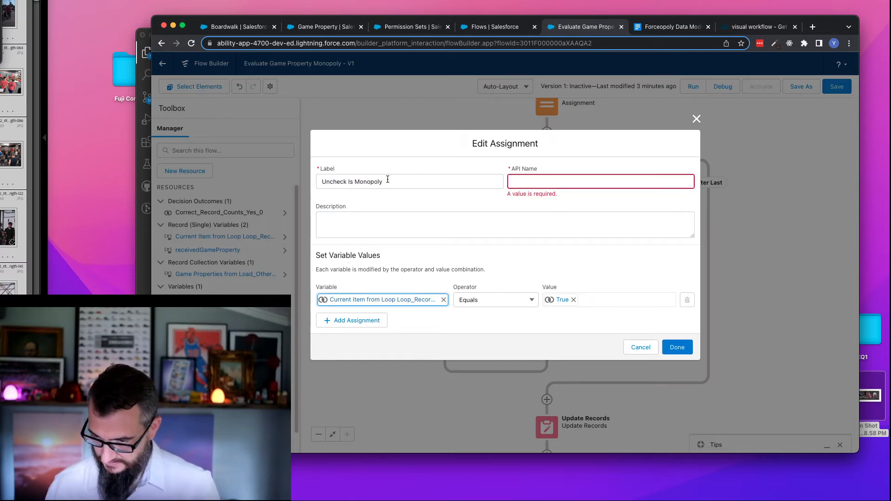
click(420, 181)
key(Tab)
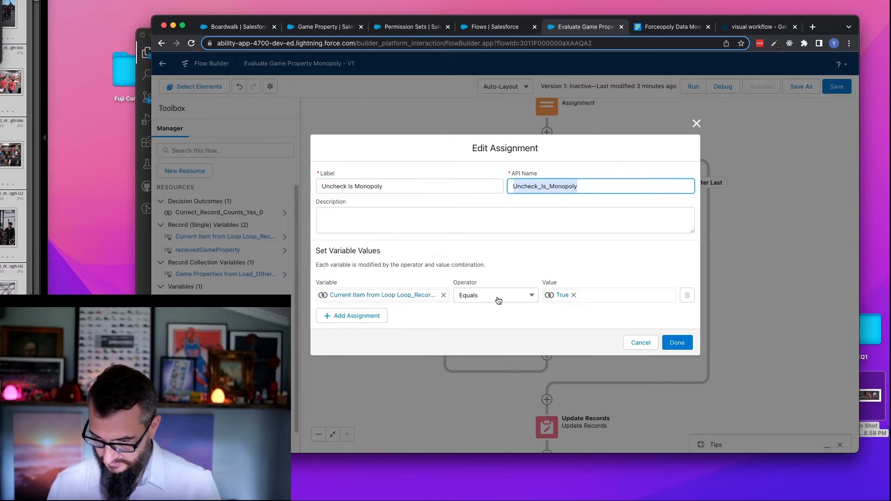
- Set the Uncheck Is Monopoly assignment's value to the False global constant and accept the changes
click(573, 295)
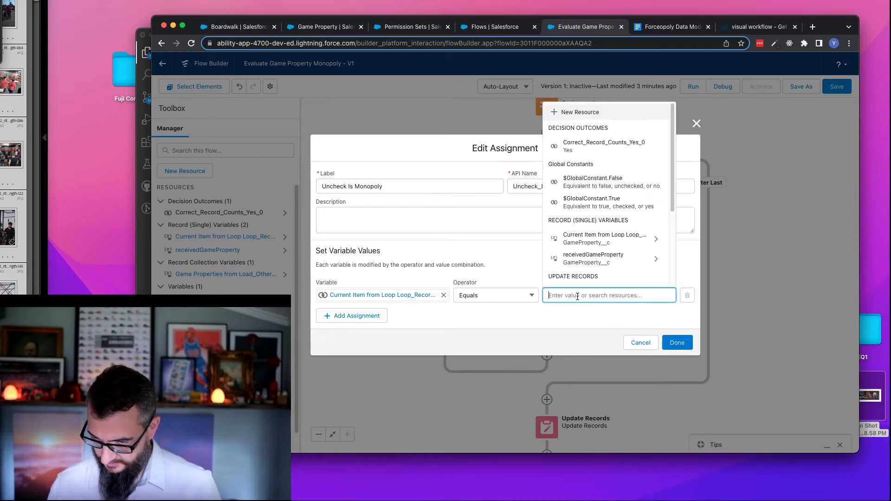
text(false)
click(603, 276)
click(677, 343)
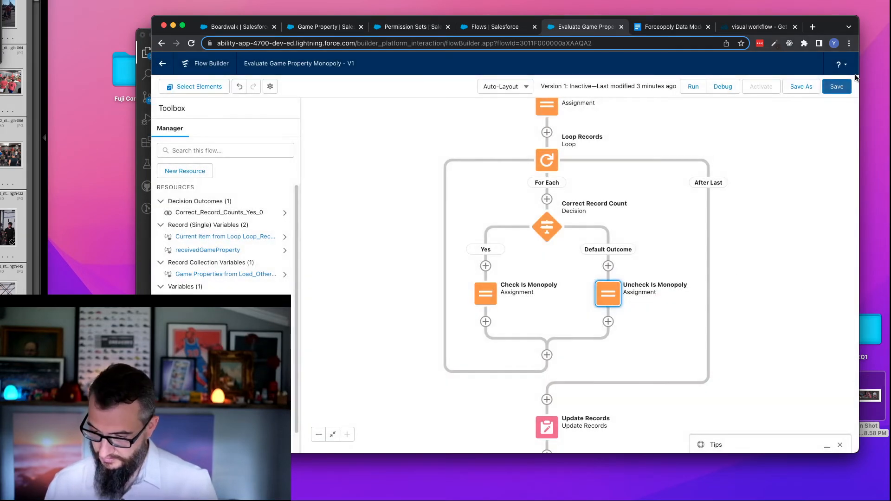
- Save and activate the Evaluate Game Property Monopoly flow
click(836, 86)
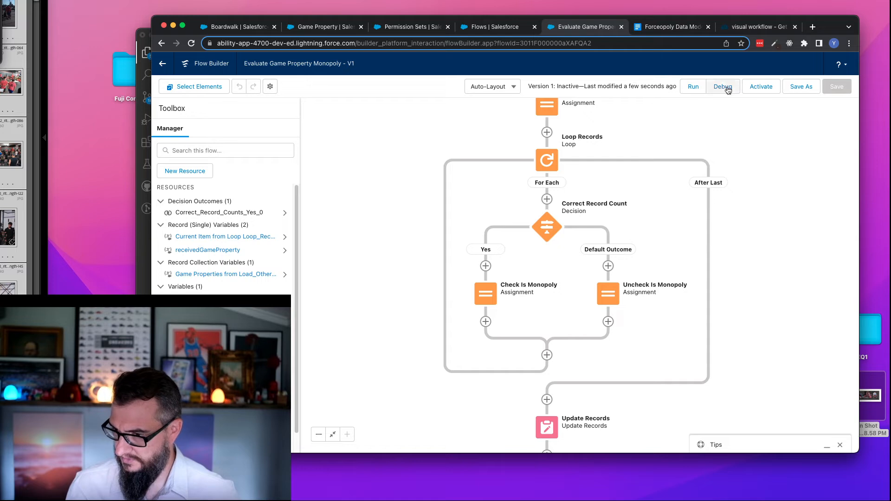
click(760, 89)
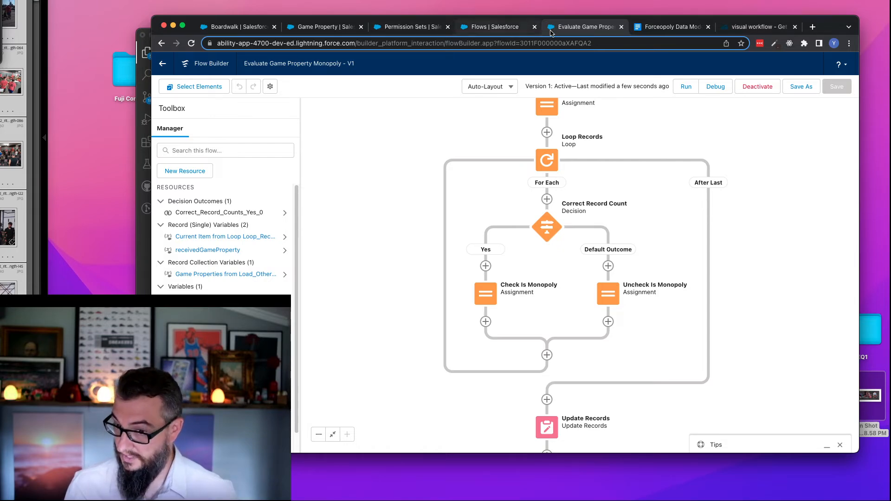
- Open the Take Turn flow from the list of flows in Setup
click(517, 29)
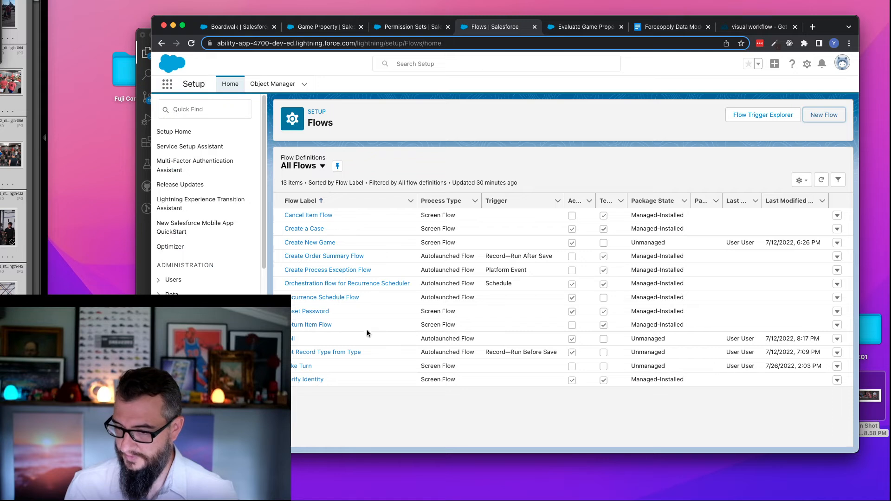
click(309, 366)
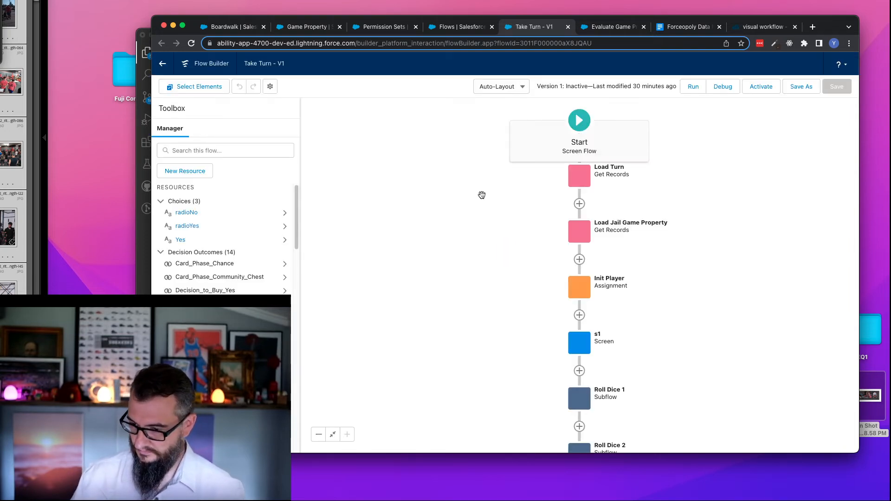
- Examine the values set by the Buy Assignments element on the Yes path of Decision to Buy
drag(489, 248, 431, 100)
scroll(399, 185, down, 6)
scroll(636, 247, down, 4)
scroll(680, 139, down, 10)
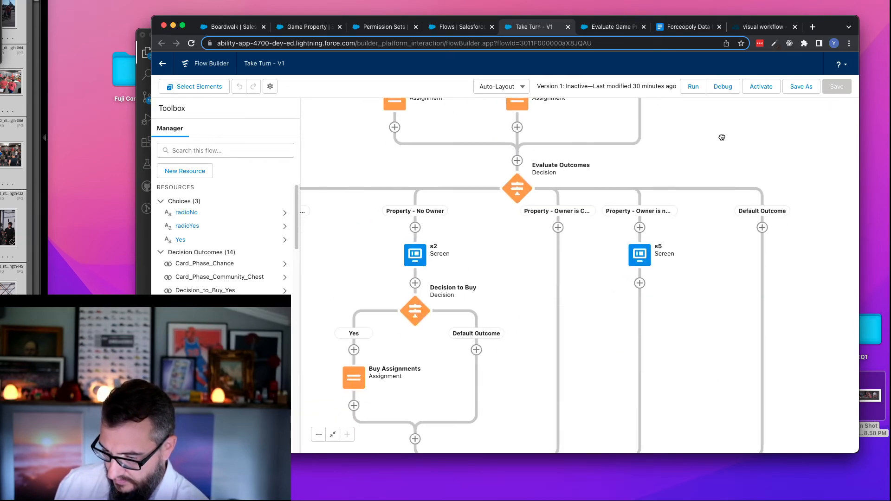
drag(700, 316, 711, 138)
drag(380, 274, 415, 348)
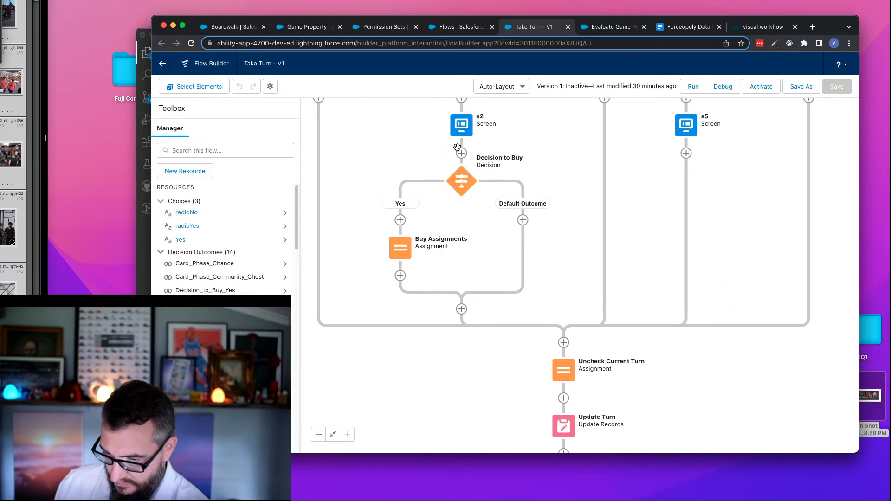
scroll(576, 154, up, 4)
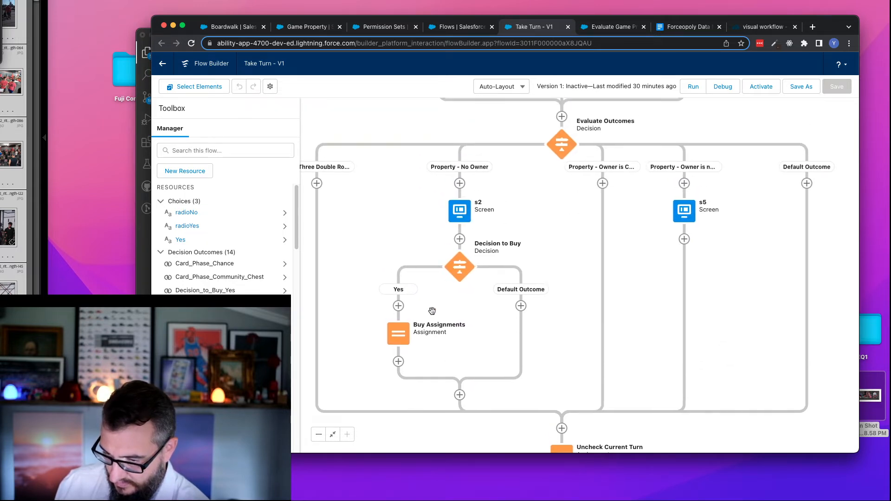
drag(480, 331, 492, 218)
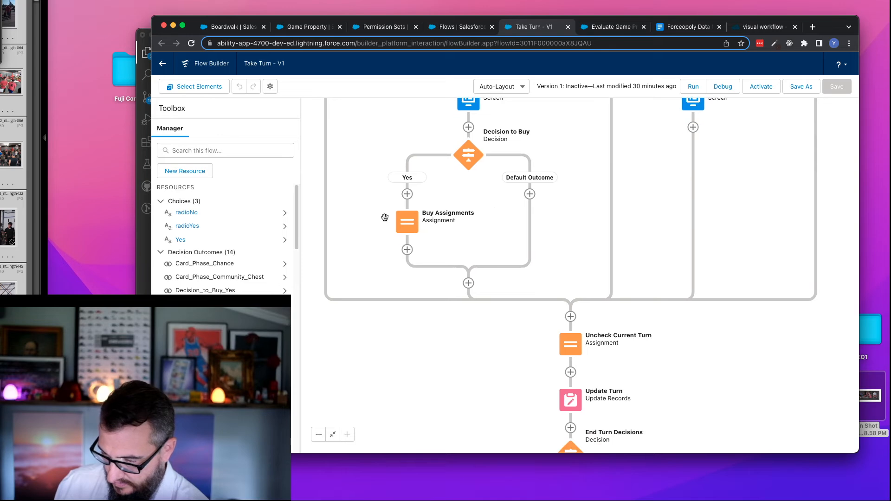
double_click(409, 228)
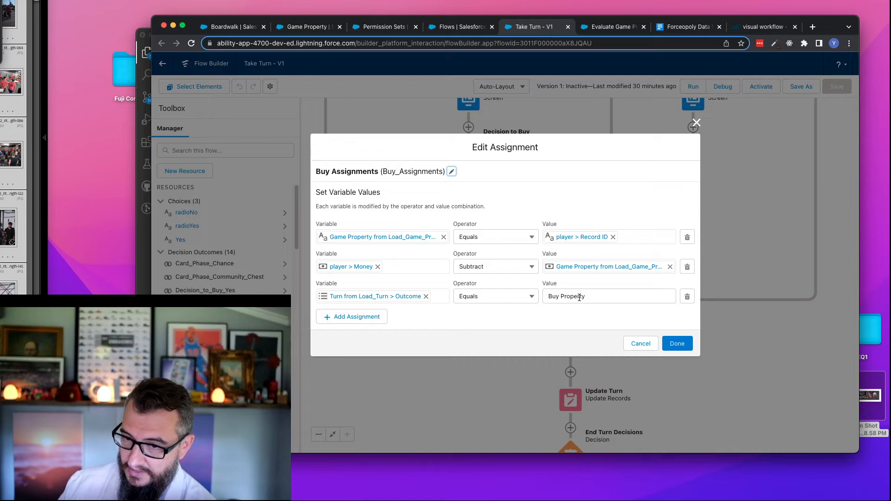
- Review the Evaluate Game Property Monopoly flow's elements, return to Take Turn and close Buy Assignments without changes
click(611, 27)
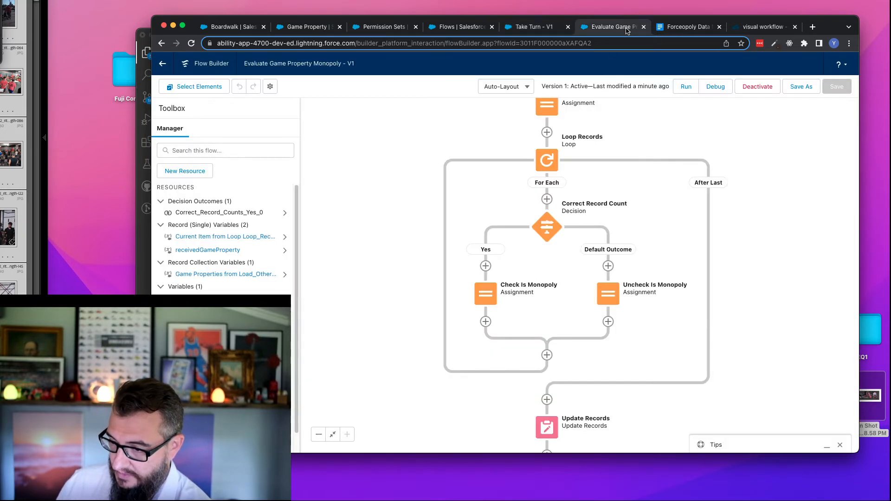
drag(752, 226, 653, 327)
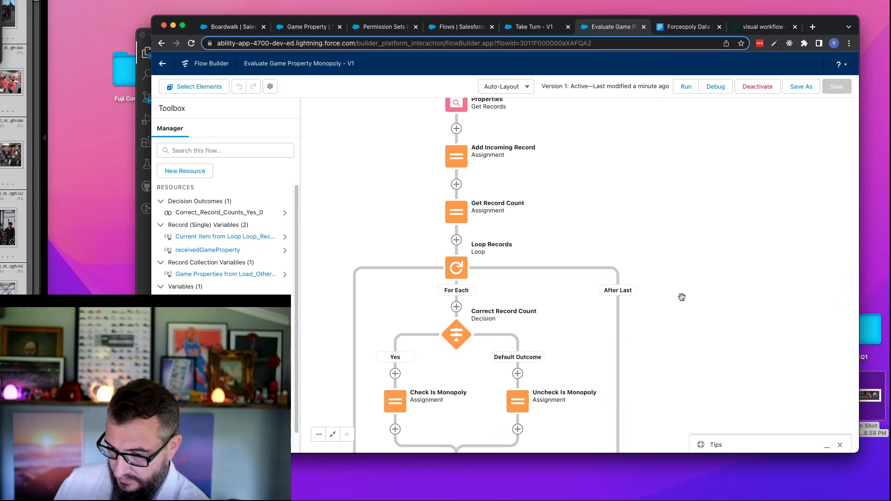
click(529, 29)
click(641, 344)
- Add a decision labelled Turn Outcome Phase, API name Turn_Outcome_Phase, between Update Turn and End Turn Decisions
drag(459, 439, 483, 254)
scroll(483, 255, down, 5)
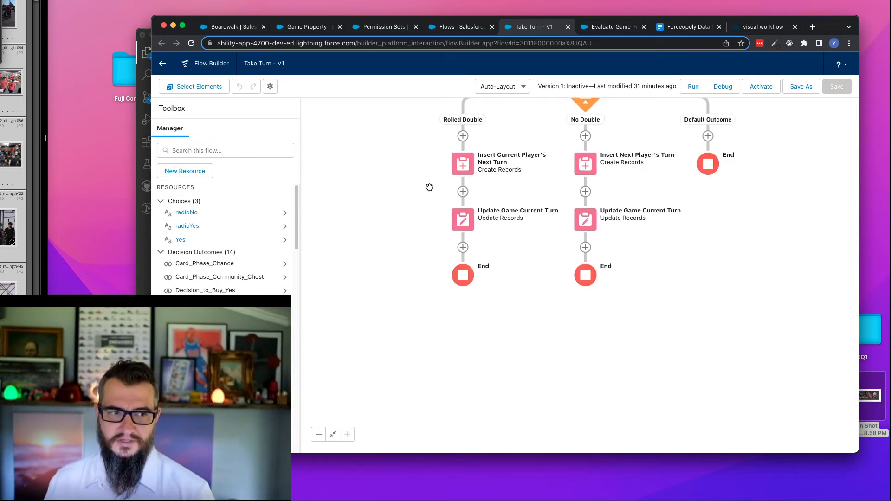
drag(382, 172, 345, 265)
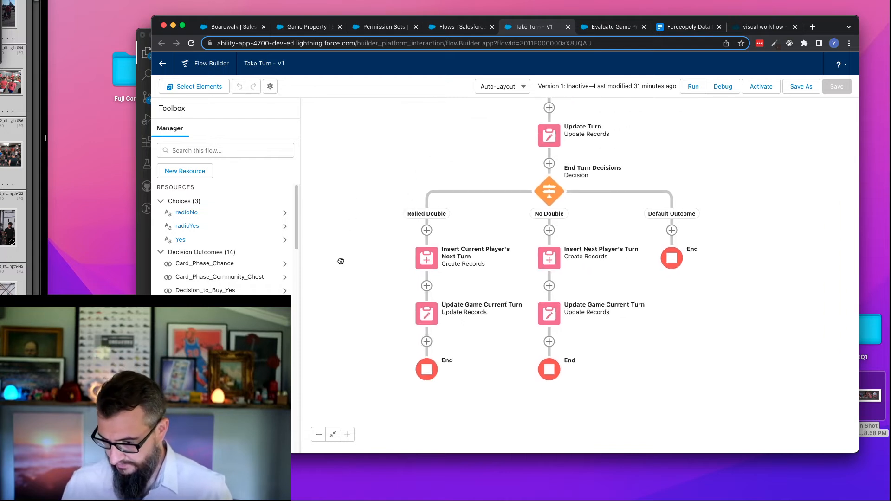
drag(487, 135, 492, 176)
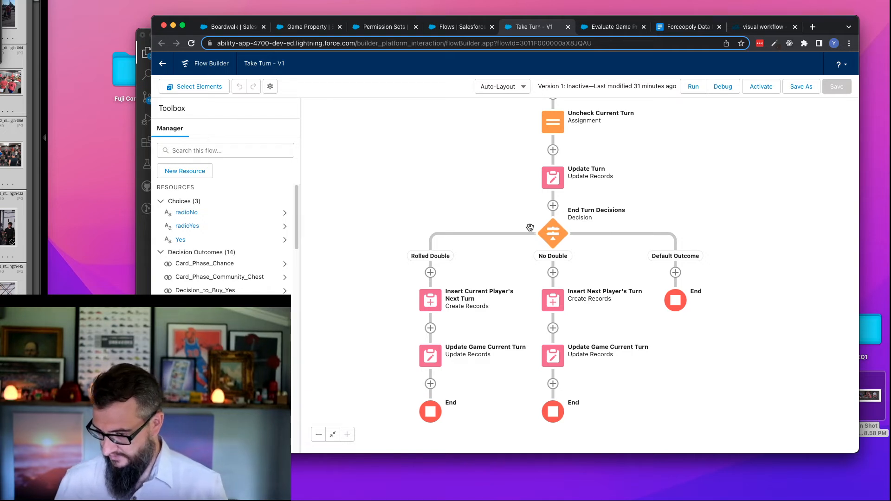
scroll(532, 182, up, 4)
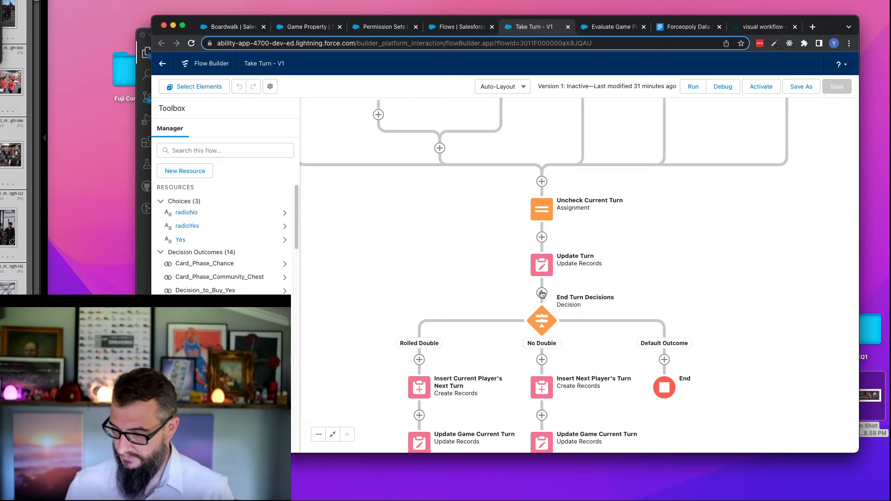
drag(476, 304, 483, 259)
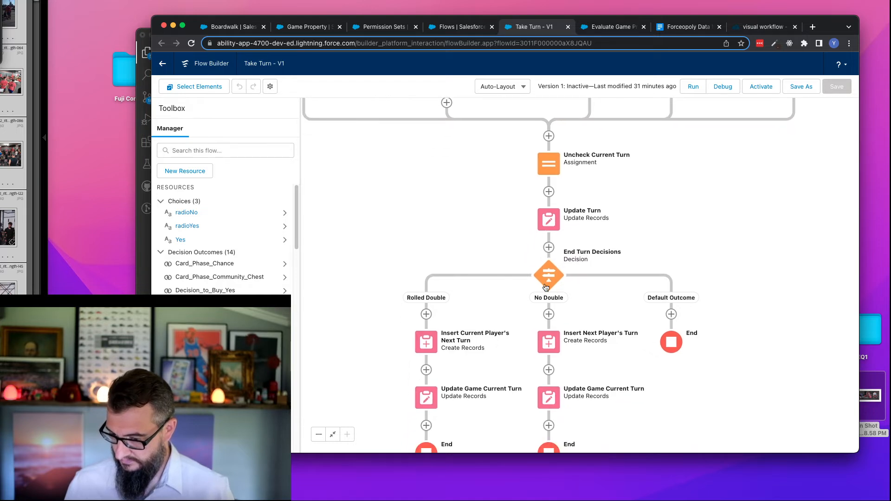
click(549, 248)
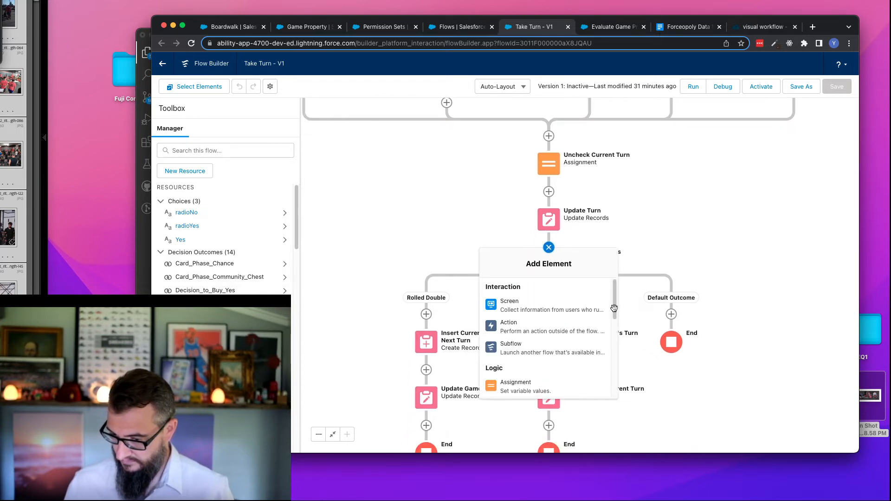
scroll(613, 315, down, 2)
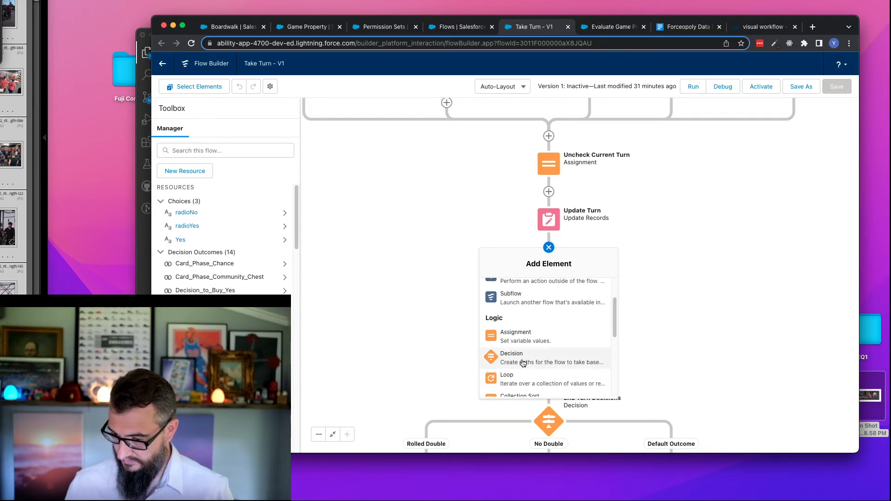
click(523, 363)
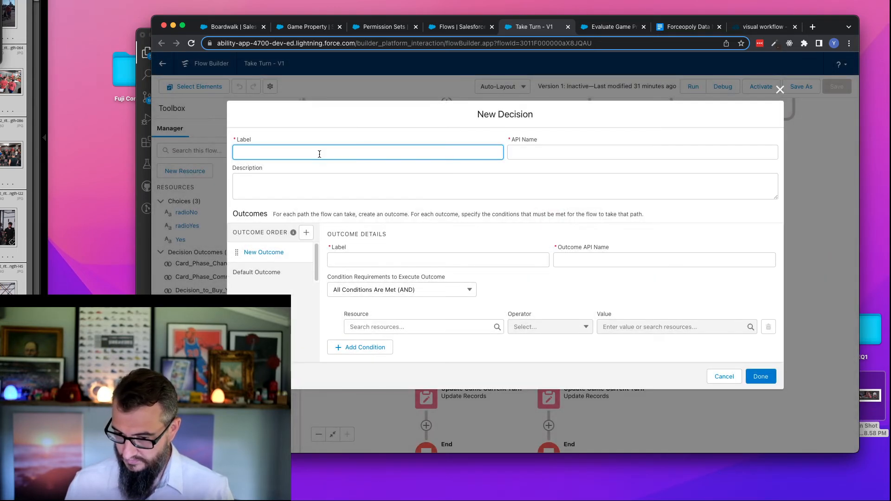
text(Turn O)
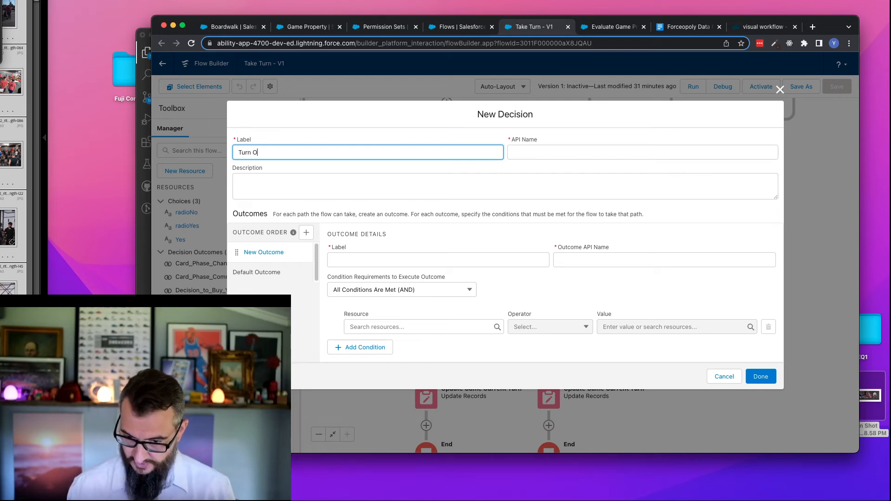
text(utcom)
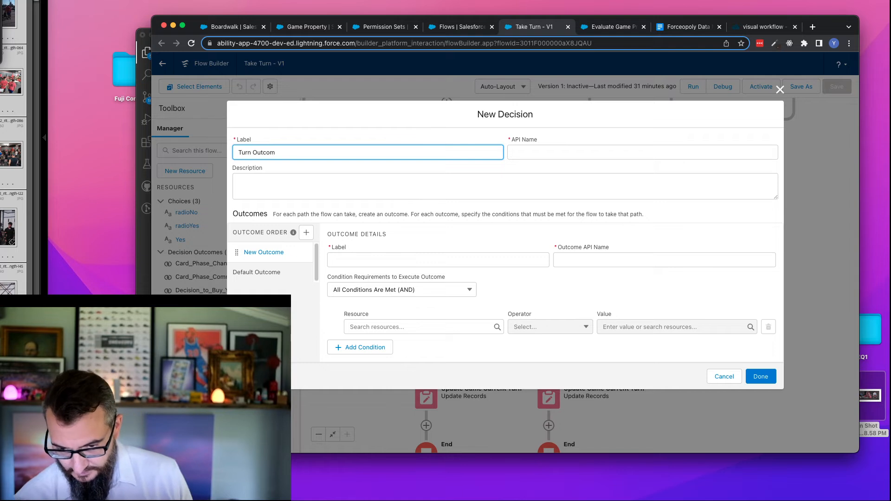
text(e)
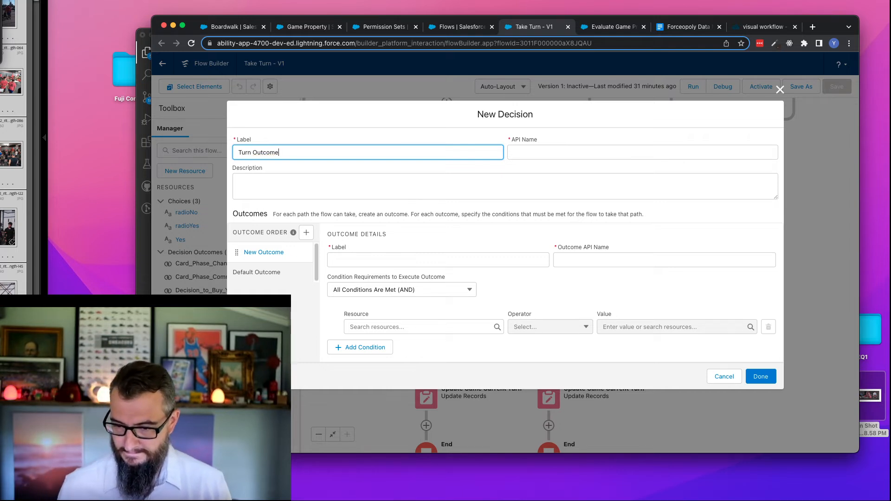
text( Phase)
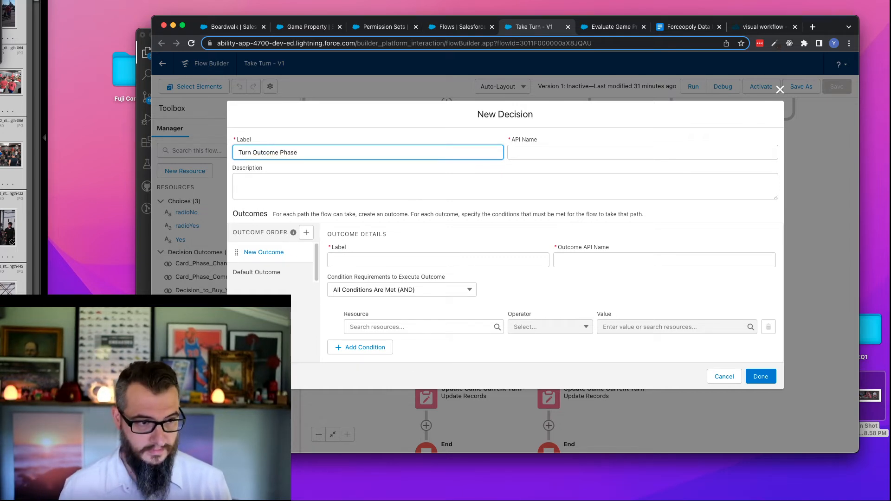
key(Tab)
- Name the first outcome of the new decision Buy Property, with API name Buy_Property
click(366, 262)
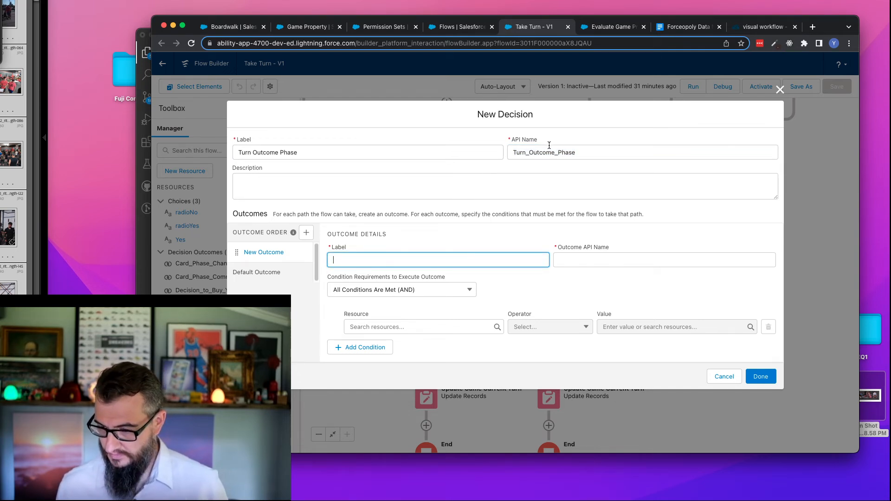
text(B)
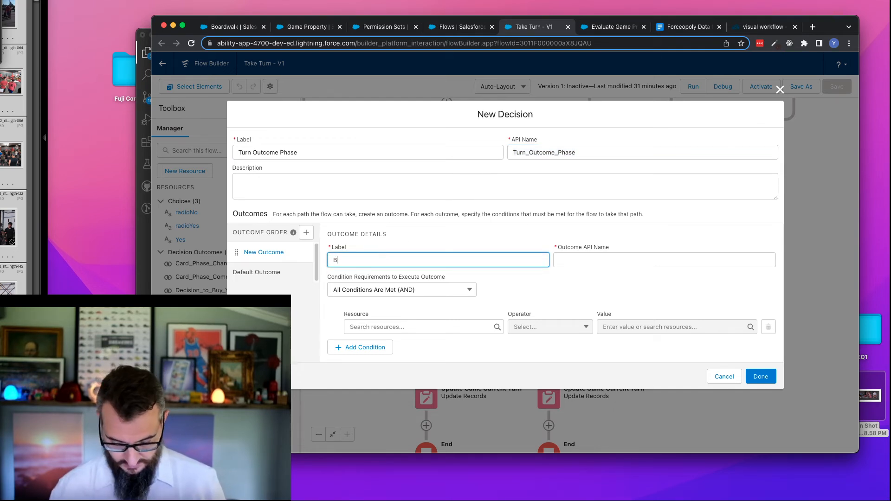
text(uy Property)
key(Tab)
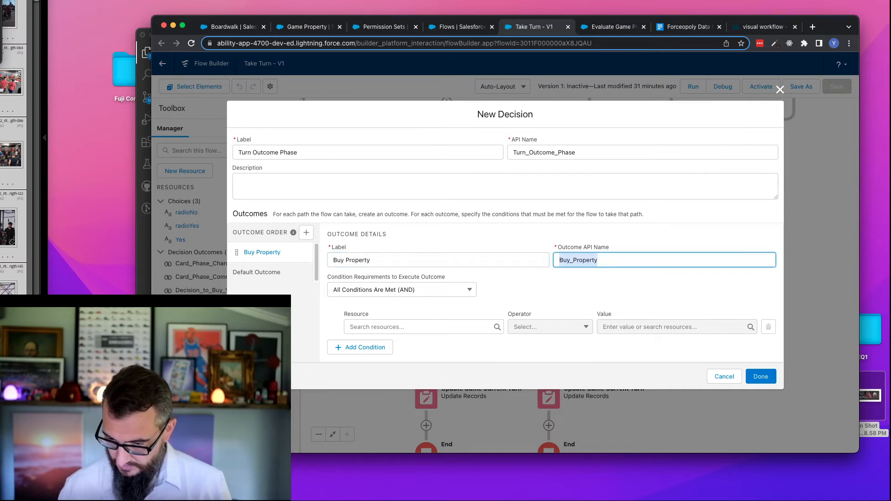
- Set the Buy Property outcome's condition to Outcome of Turn from Load_Turn equals Buy Property, and finish the Turn Outcome Phase decision
click(405, 328)
text(turn)
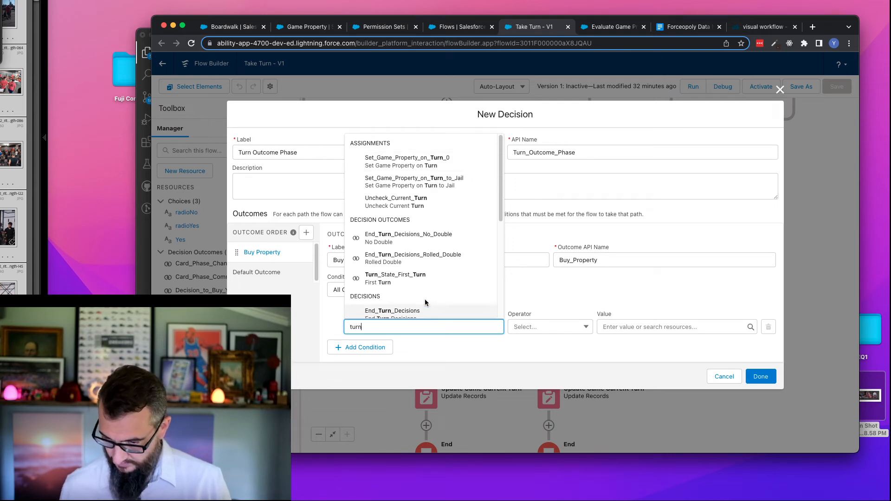
key(super+a)
text(load)
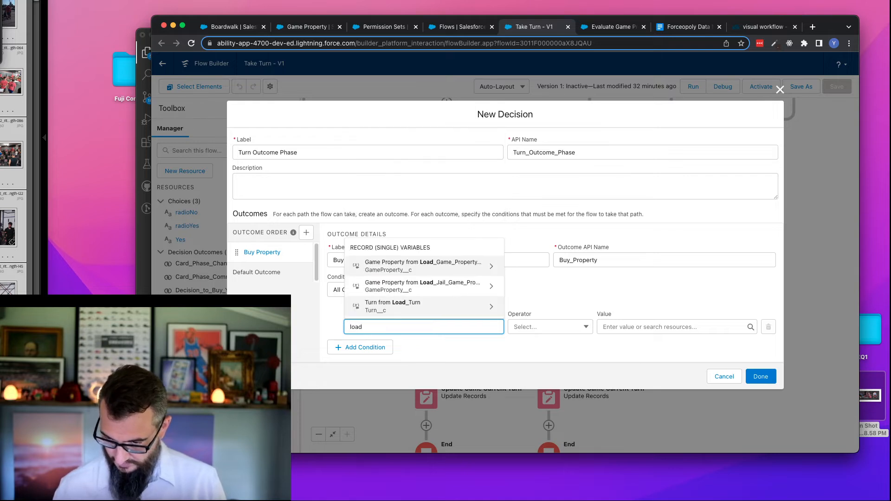
click(398, 305)
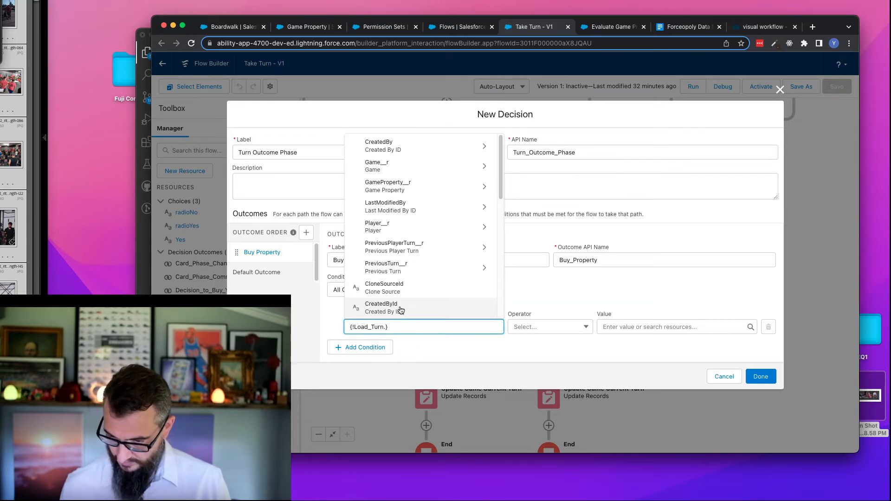
text(out)
click(398, 304)
click(625, 326)
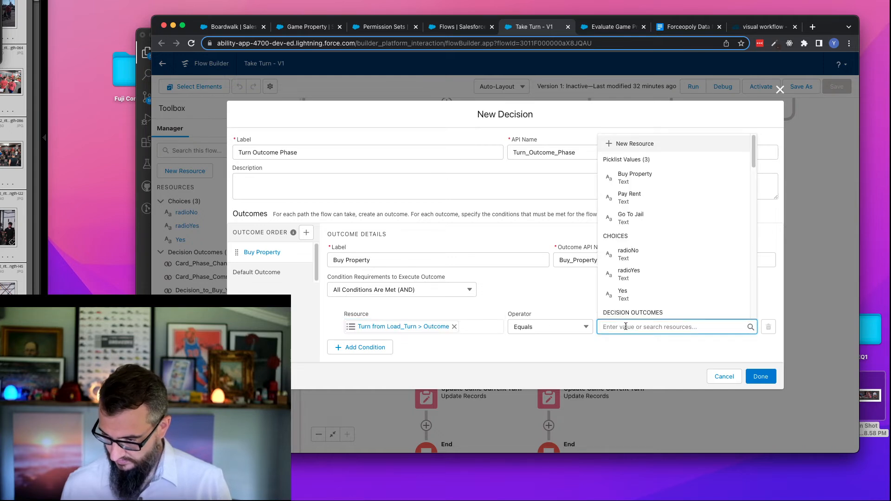
click(640, 178)
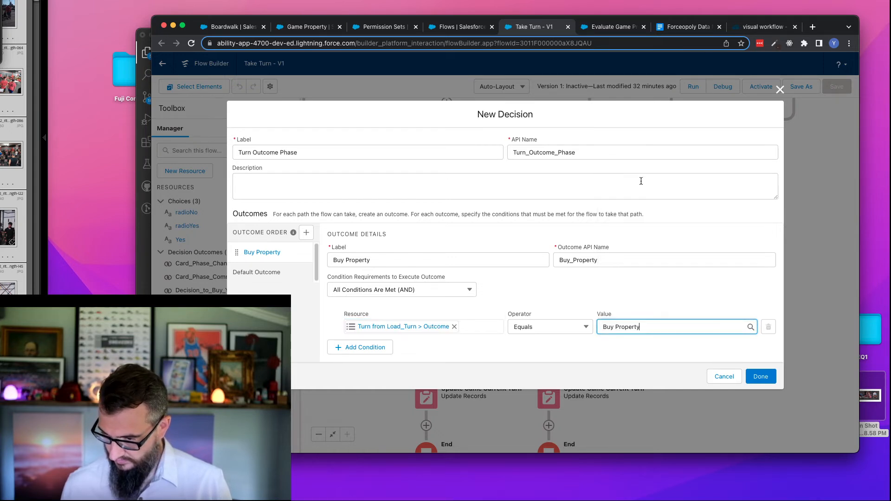
click(763, 375)
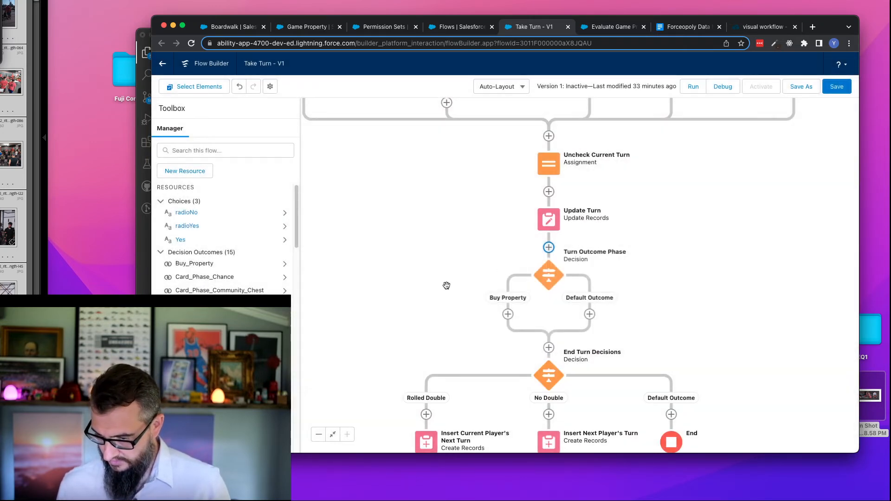
- Add a subflow on the Buy Property path referencing Evaluate Game Property Monopoly, labelled Eval Monopoly with API name Eval_Monopoly
scroll(464, 257, down, 3)
click(510, 234)
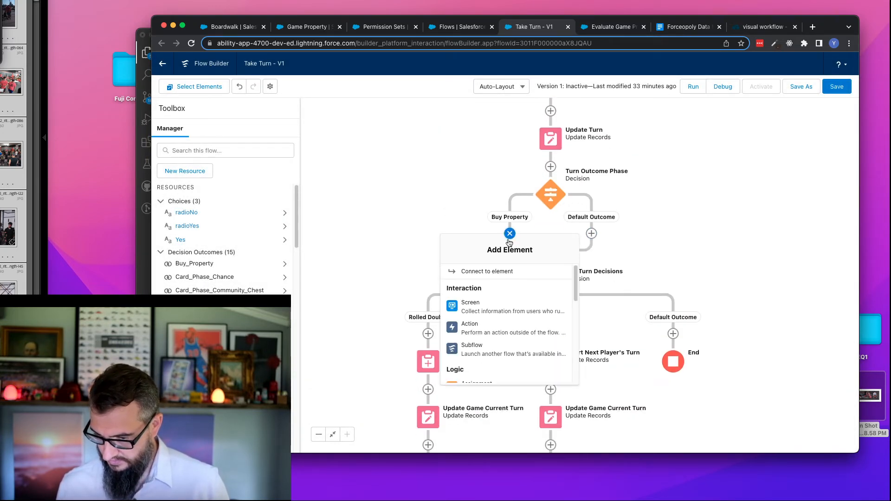
click(498, 353)
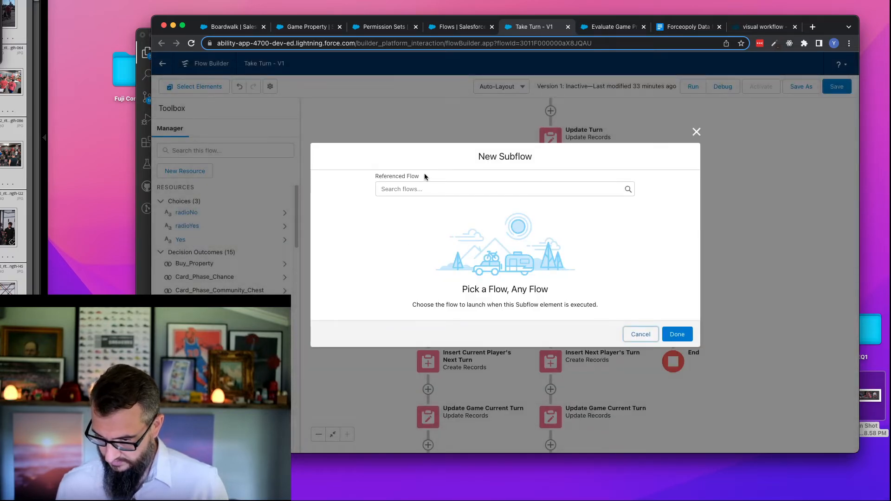
click(435, 186)
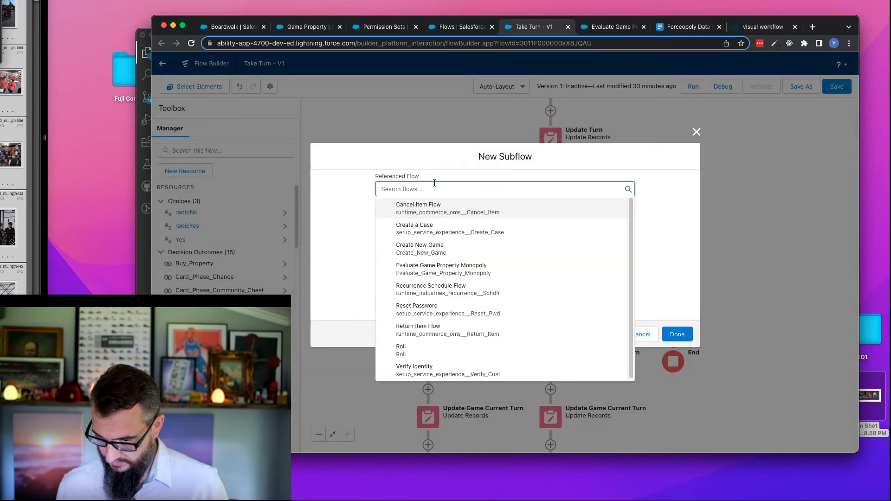
click(442, 271)
click(384, 220)
text(Eval M)
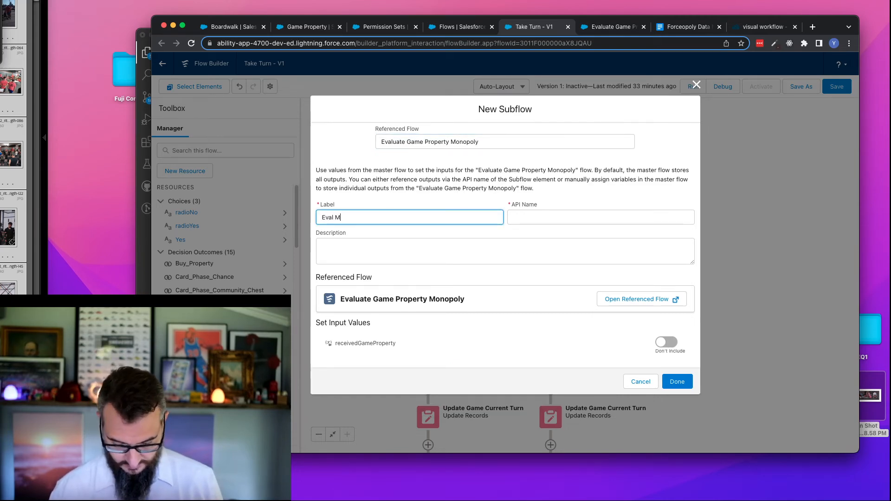
text(onopolyu)
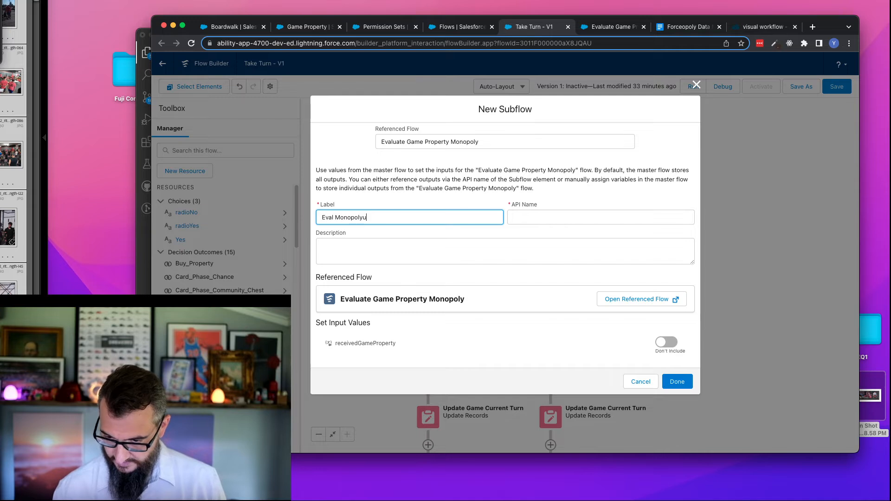
key(Tab)
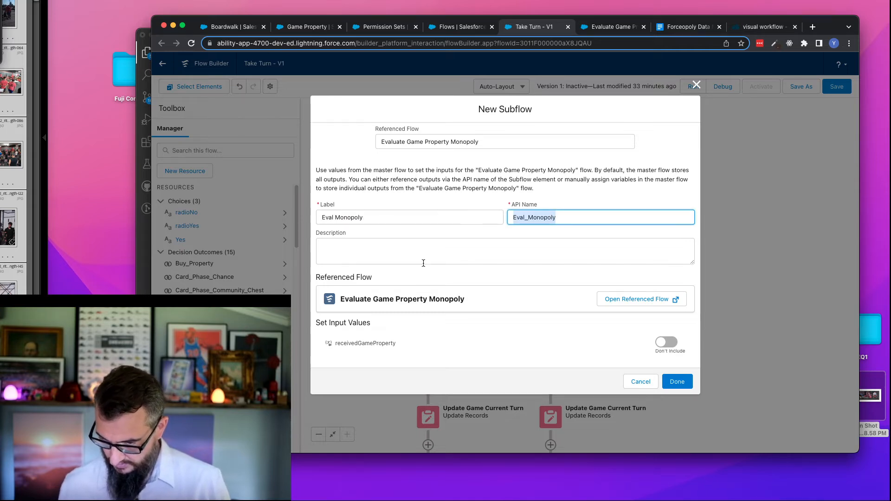
- Include the subflow's receivedGameProperty input, set it to {!Load_Game_Property_by_Position}, and finish the Eval Monopoly element
click(671, 343)
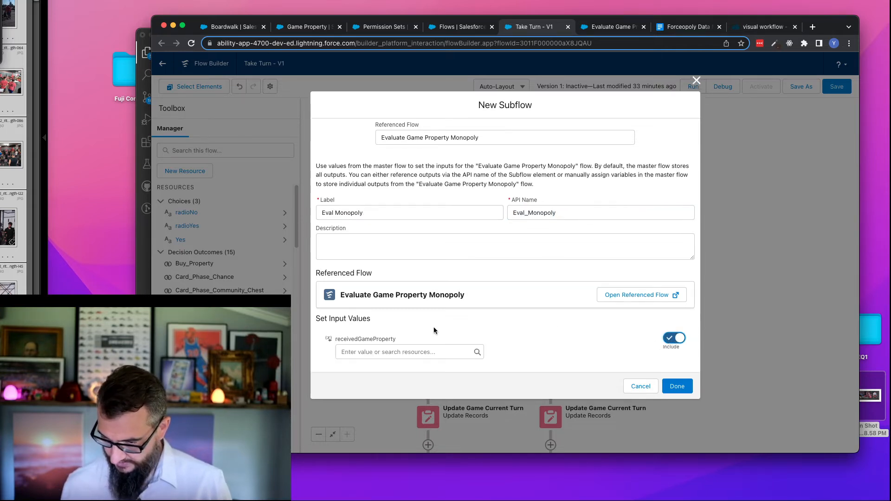
click(398, 352)
text(game)
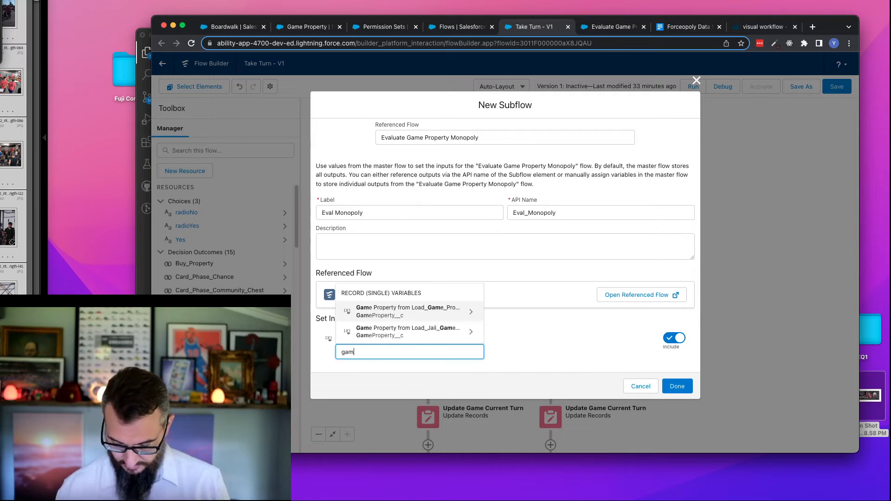
click(398, 308)
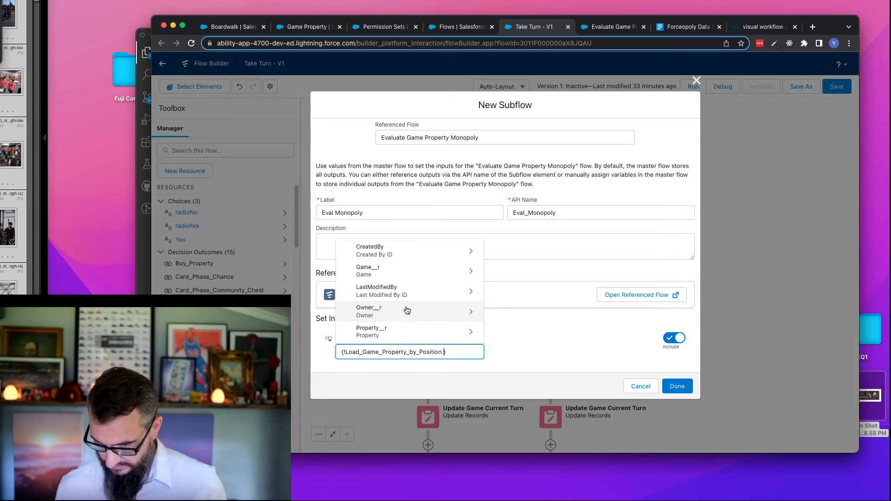
click(558, 333)
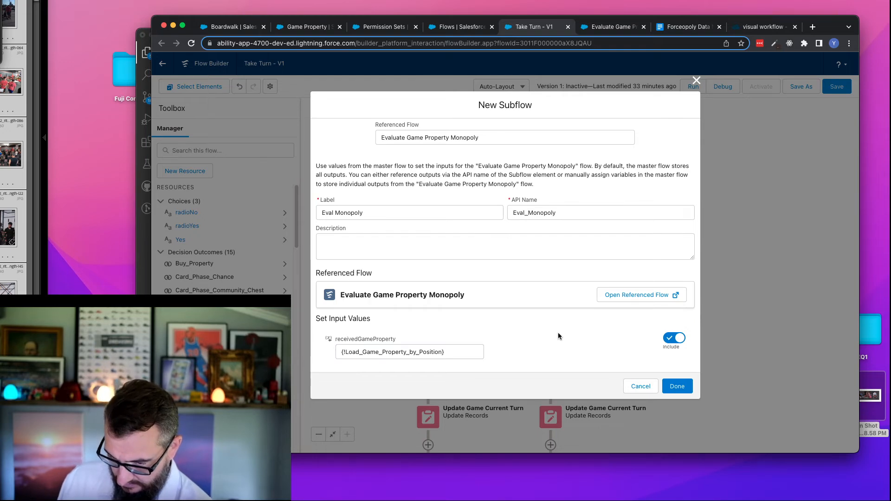
click(677, 386)
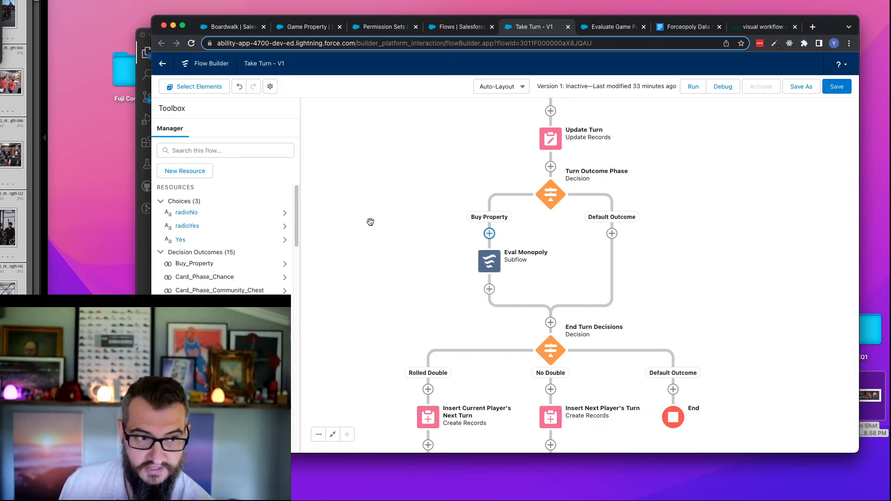
- Check the extended Take Turn flow's layout and save the flow
click(320, 434)
click(319, 435)
click(320, 434)
drag(503, 167, 416, 233)
drag(696, 183, 731, 284)
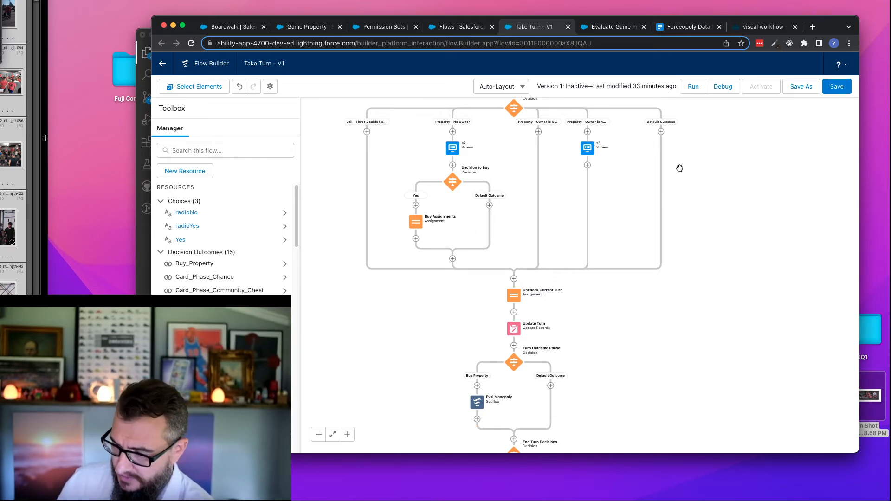
scroll(680, 171, down, 5)
drag(675, 164, 673, 157)
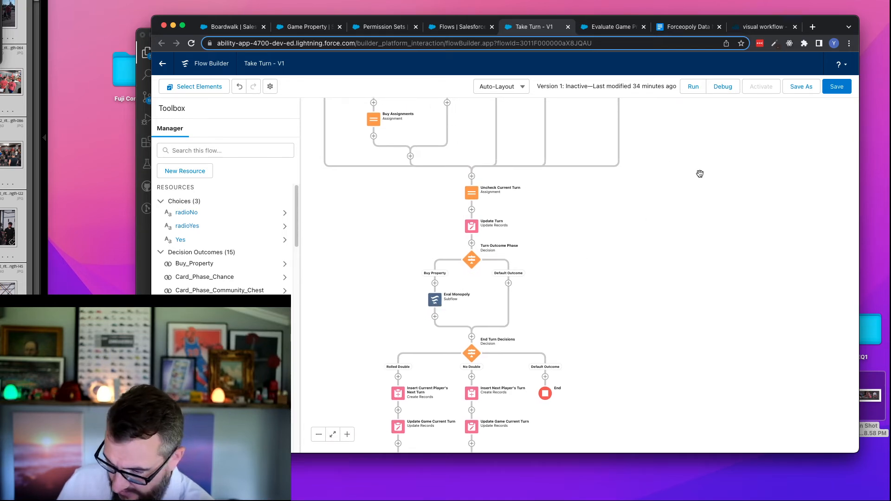
click(837, 86)
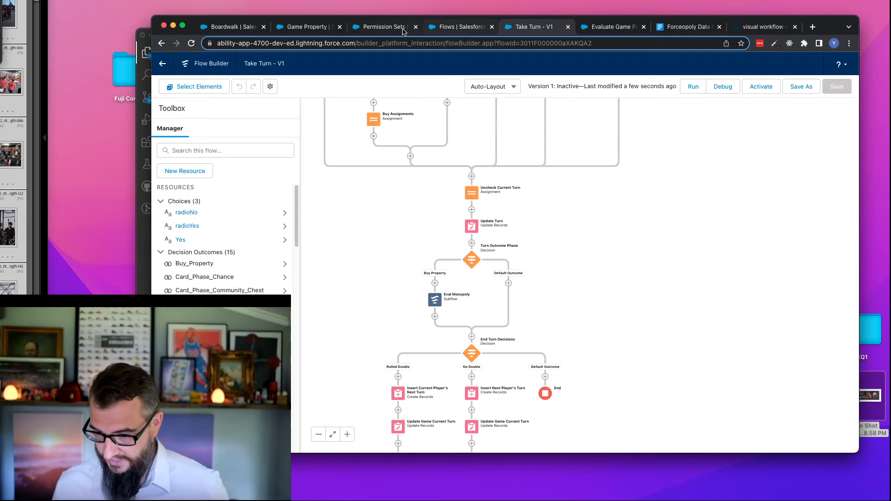
- Start a new custom field of type Formula on the Game Property object
click(306, 27)
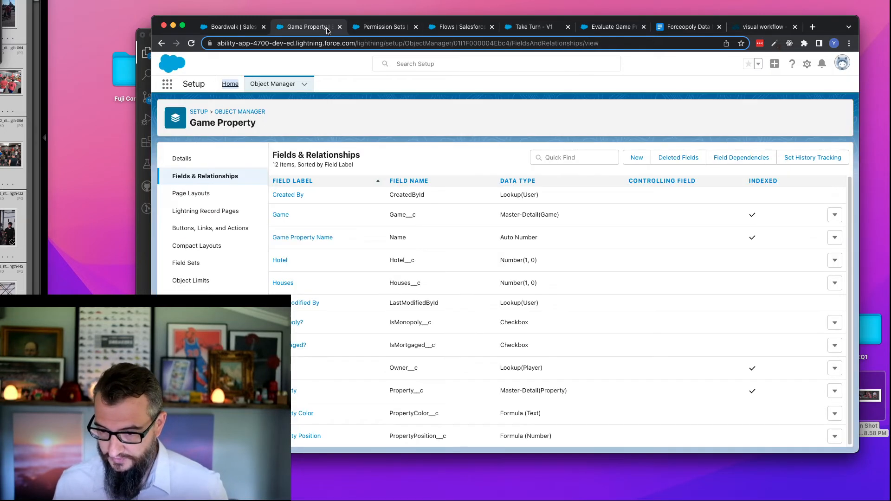
double_click(405, 322)
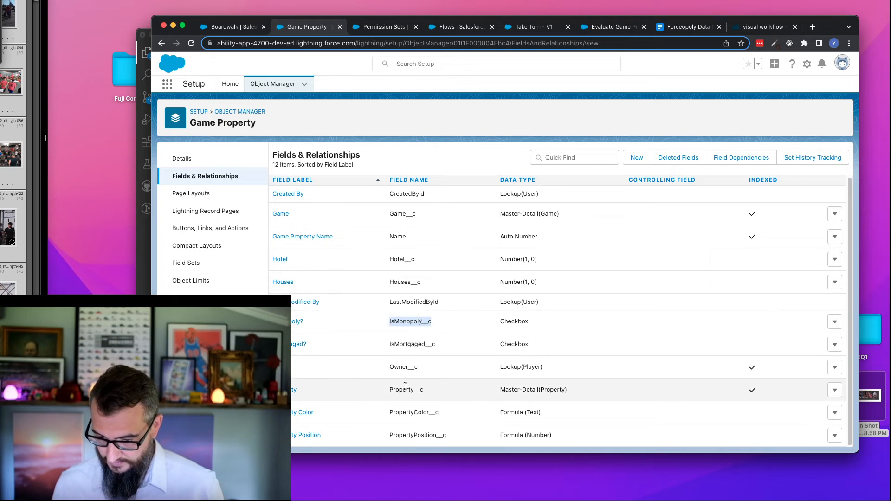
click(635, 158)
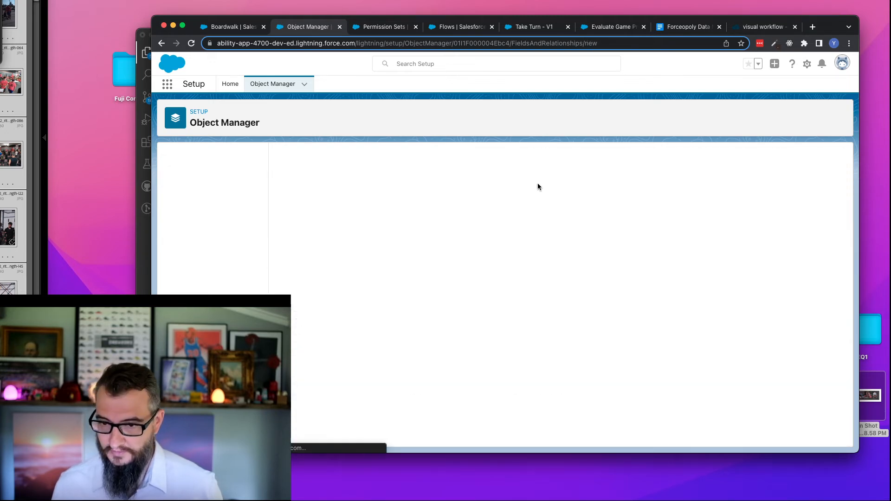
click(301, 293)
click(798, 207)
- Label the formula field Rent, give it the Currency return type, and continue to the formula editor
click(412, 222)
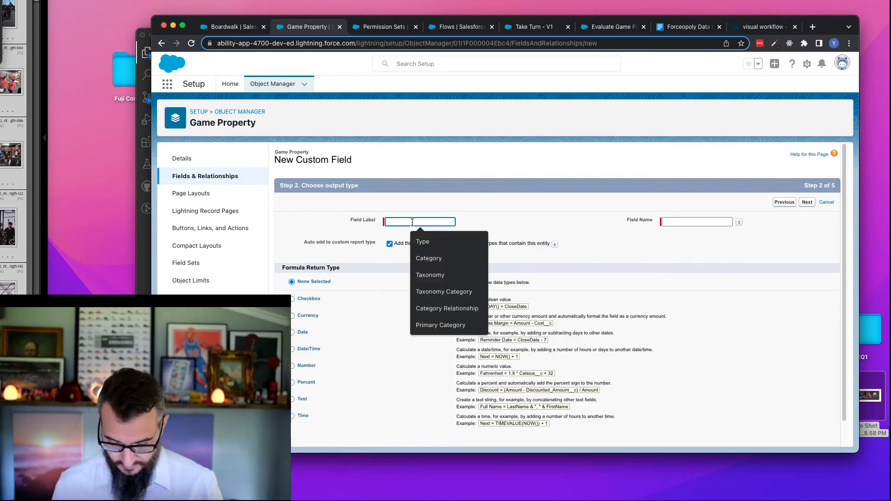
text(Rent)
key(Tab)
click(310, 316)
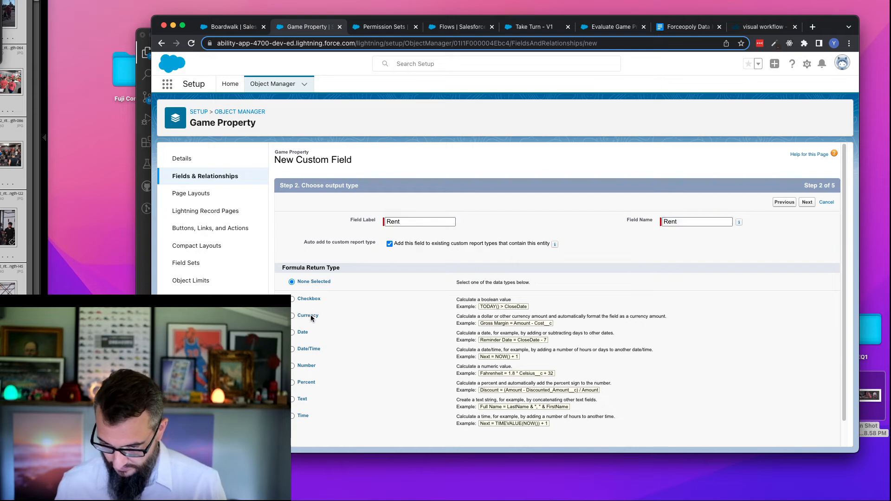
click(809, 202)
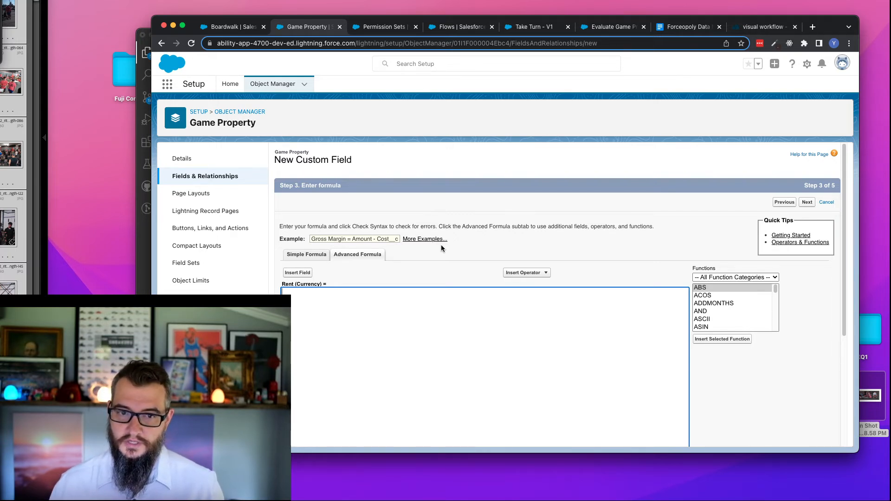
- Begin the Rent formula with IF(Hotel__c == 1, looking up the field name in Game Property's field list in a separate tab
text(IF()
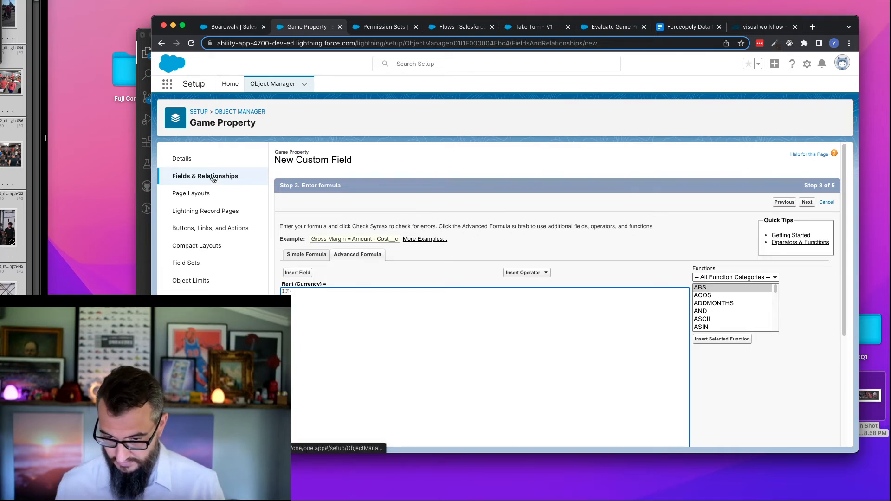
right_click(239, 177)
click(239, 181)
click(364, 26)
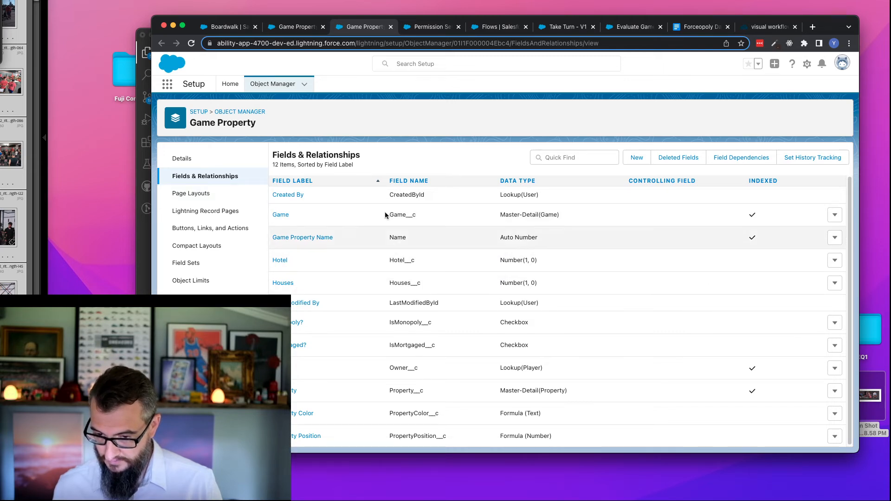
click(297, 26)
click(314, 292)
text(Hotel__c)
text(== )
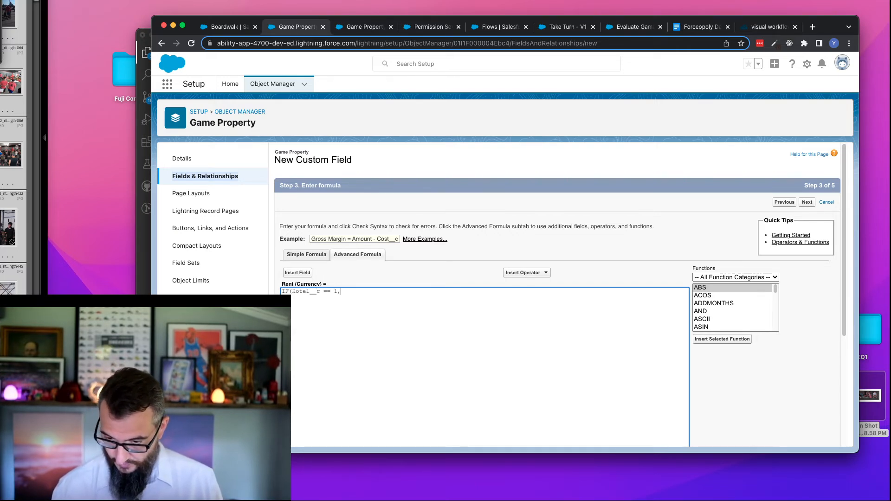
text(1,)
- Insert the related Property's Rent (Hotel) field, Property__r.RentHotel__c, as the formula's value when the hotel condition is true
click(299, 273)
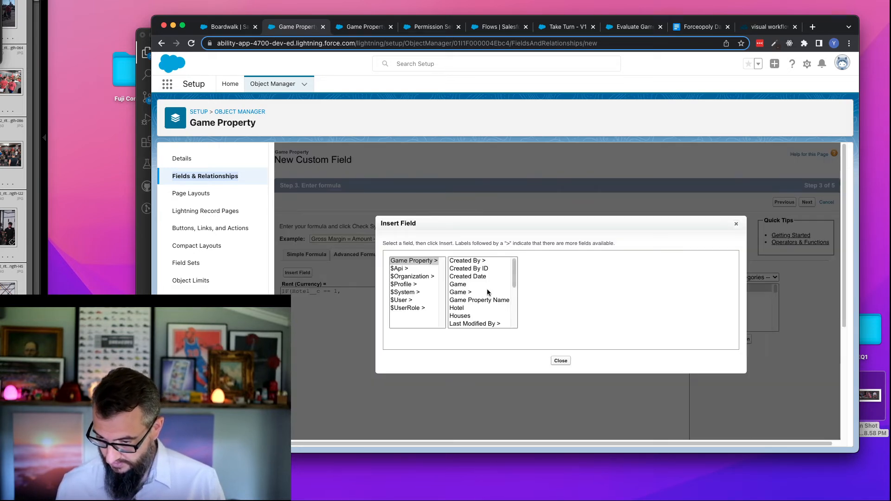
drag(511, 277, 520, 320)
click(475, 300)
drag(577, 279, 583, 328)
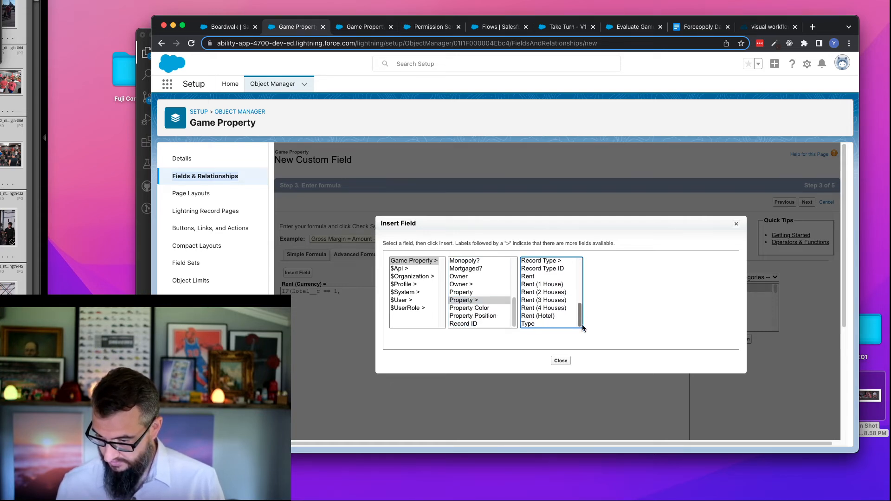
click(551, 316)
click(629, 310)
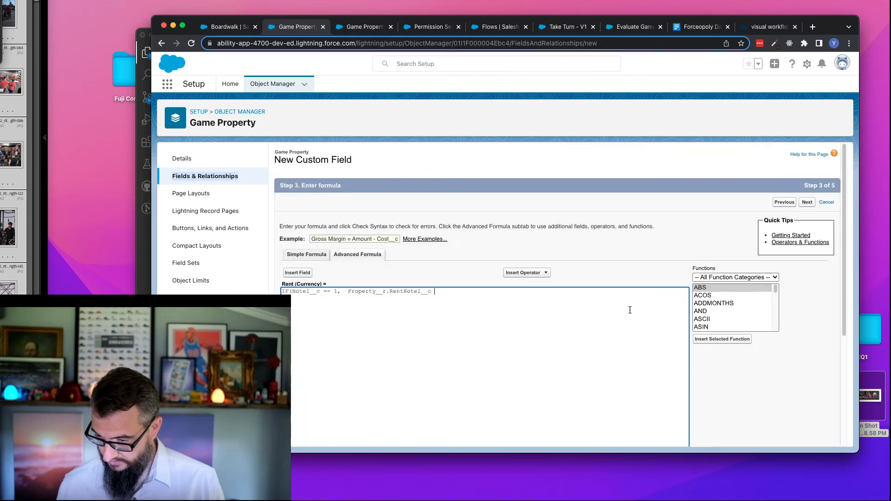
- Remove the extra space before Property__r.RentHotel__c and end the hotel line of the formula with a comma and line break
click(348, 291)
key(BackSpace)
key(super+Right)
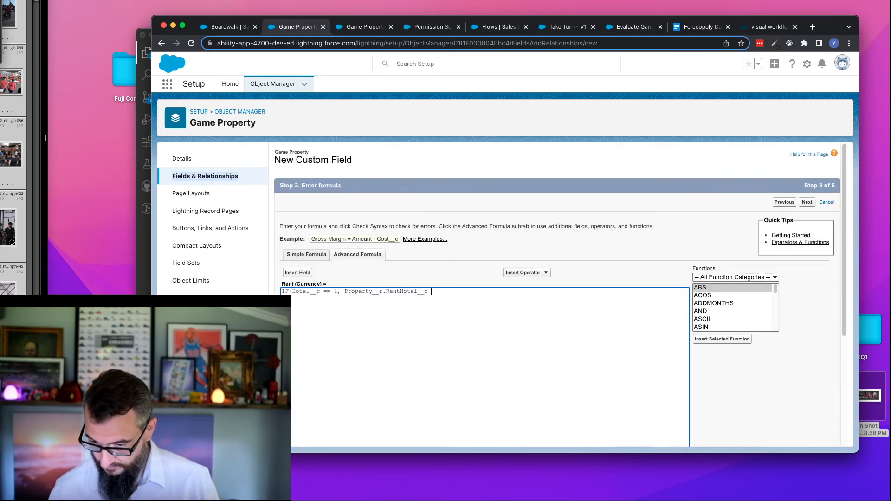
text(,)
key(Return)
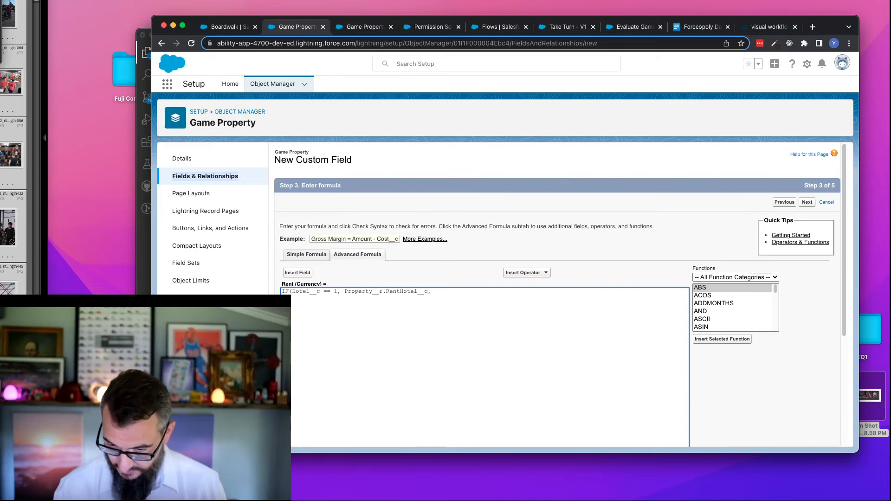
- Add a second condition line, IF(Houses__c == 4, and copy Property__r.RentHotel__c, from the hotel line as its value
text(Hour)
text(es)
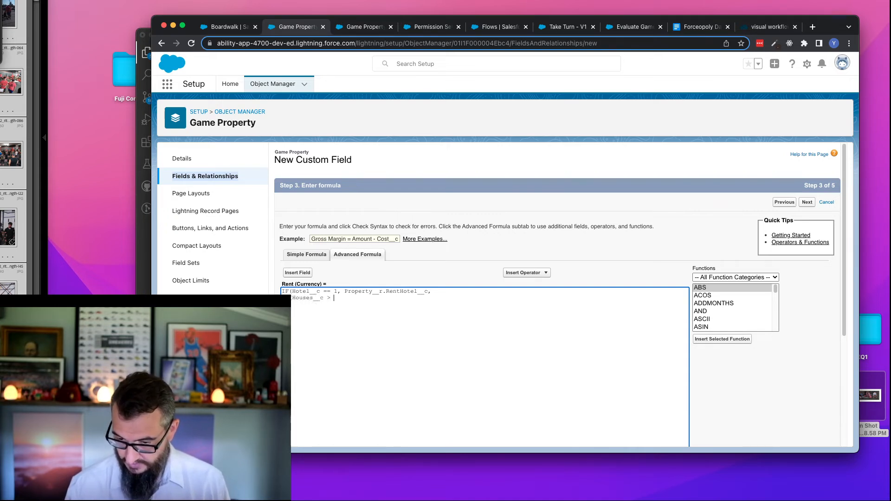
text(__c > 0,)
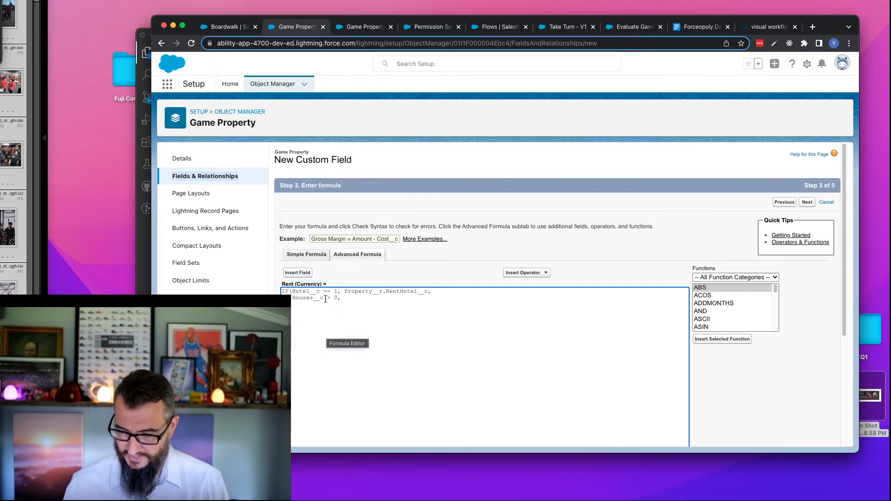
text(==)
key(BackSpace)
text(4)
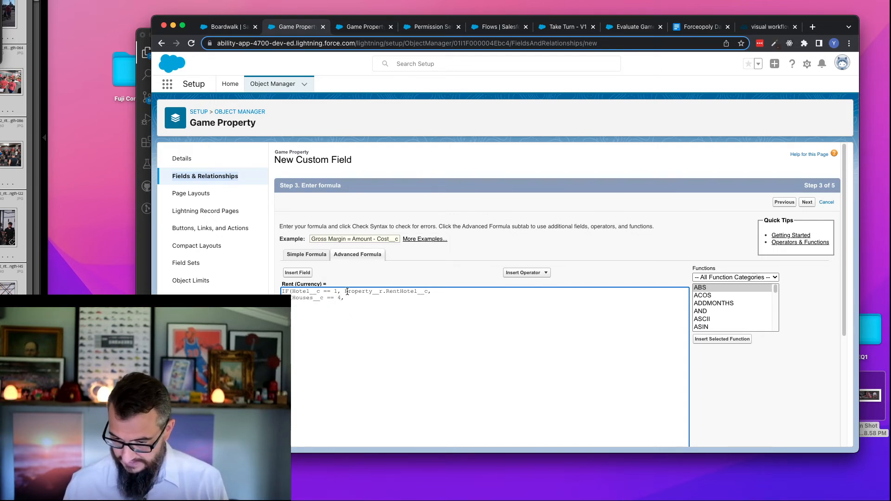
drag(345, 291, 432, 291)
key(cmd+c)
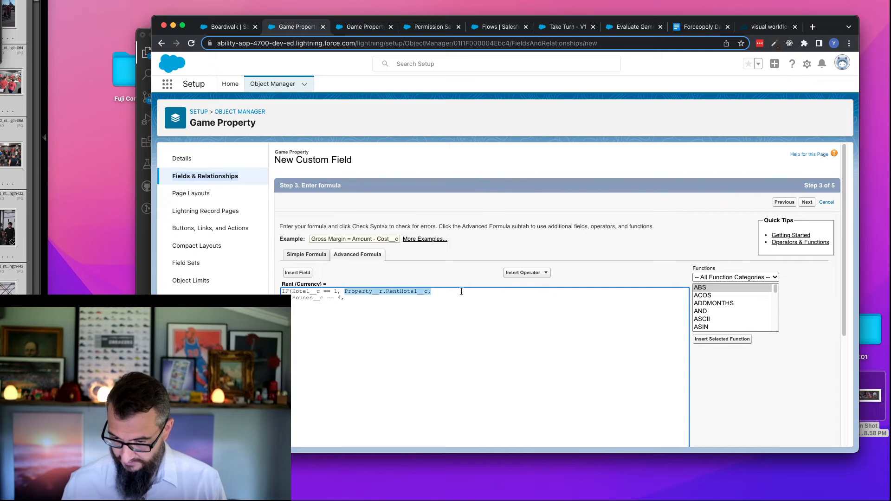
click(374, 300)
key(cmd+v)
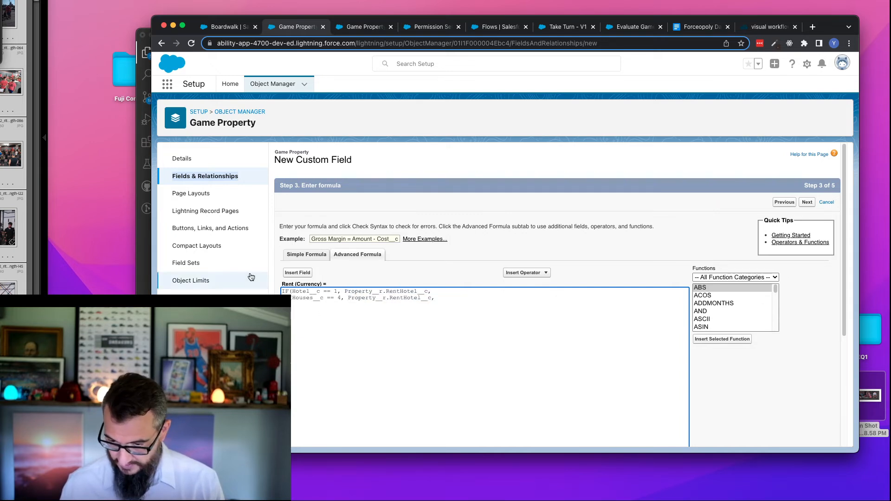
- Look up the related Property's per-house rent field names, and change the four-house line's value to Property__r.RentHouse4__c
click(297, 274)
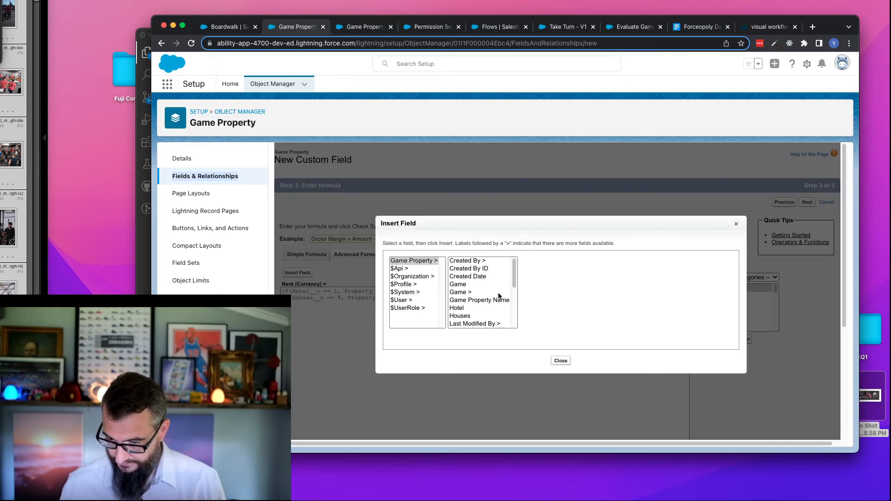
drag(514, 273, 517, 321)
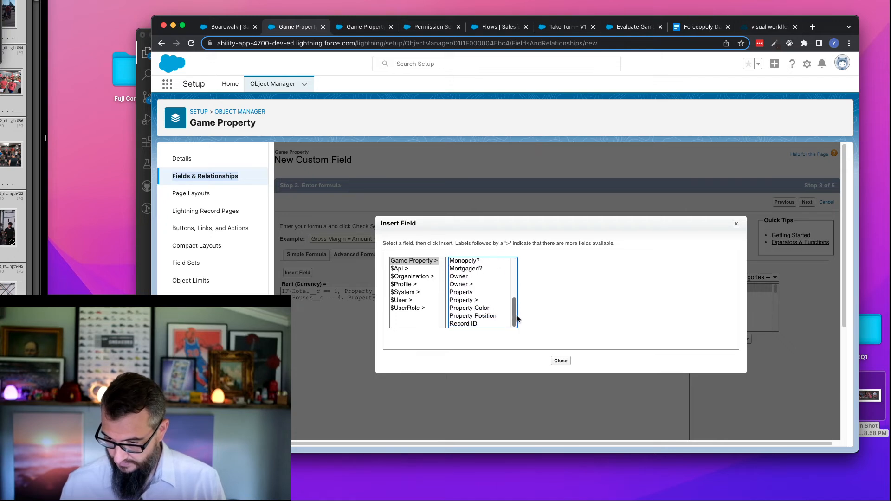
click(466, 300)
scroll(545, 318, down, 5)
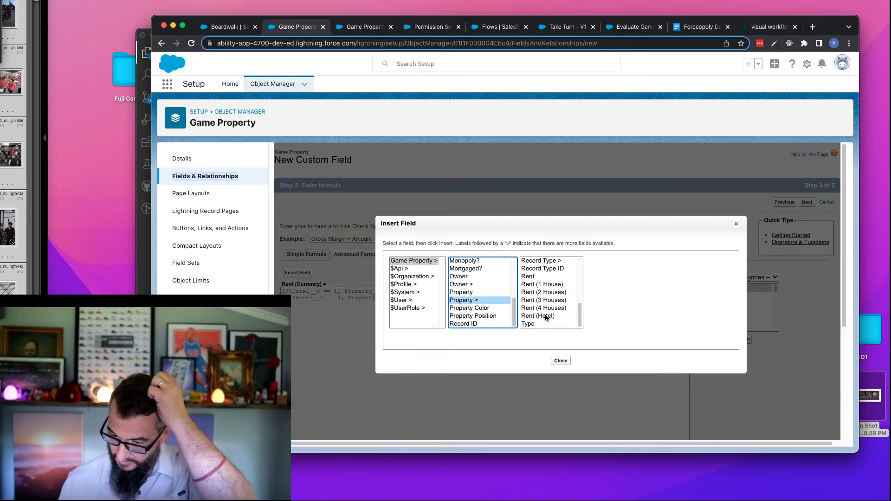
click(546, 308)
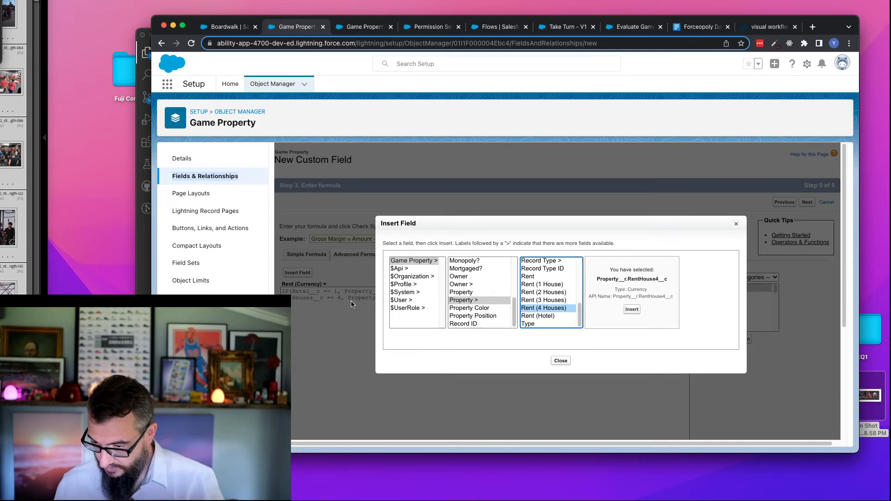
click(557, 300)
click(556, 294)
click(555, 288)
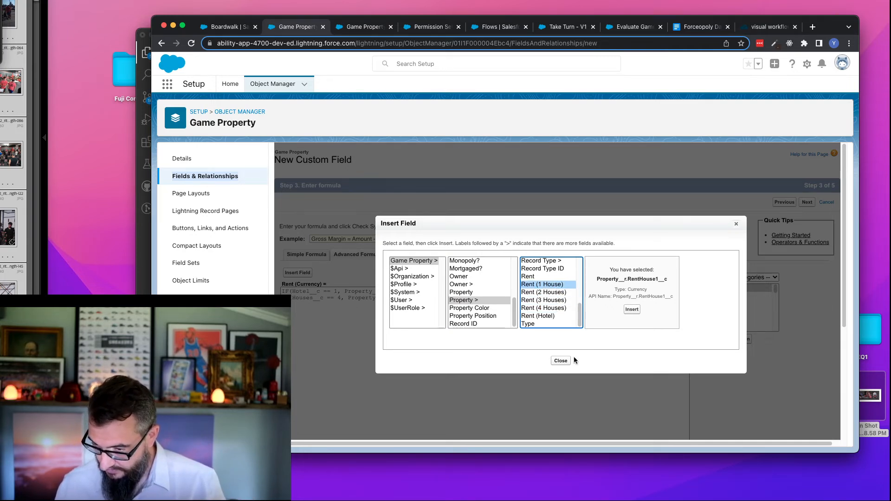
click(736, 225)
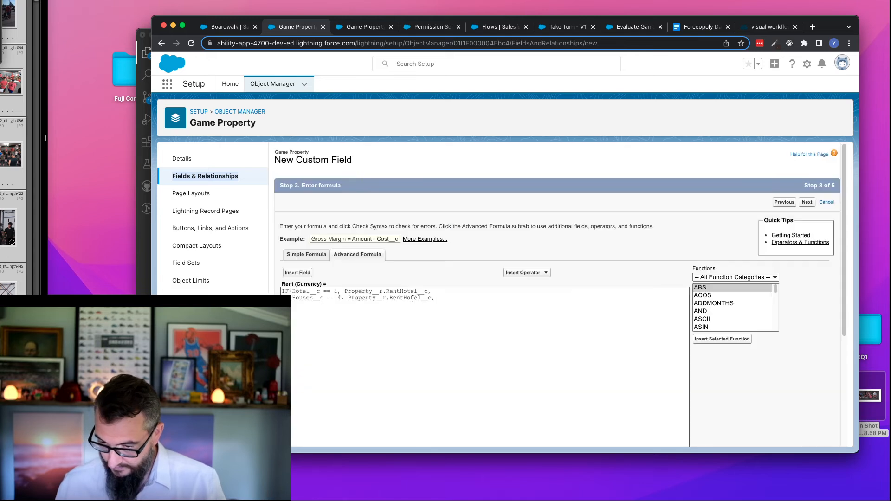
drag(403, 299, 420, 298)
text(House4)
- Duplicate the complete Houses__c == 4 line three times directly below it
key(super+shift+Left)
key(super+c)
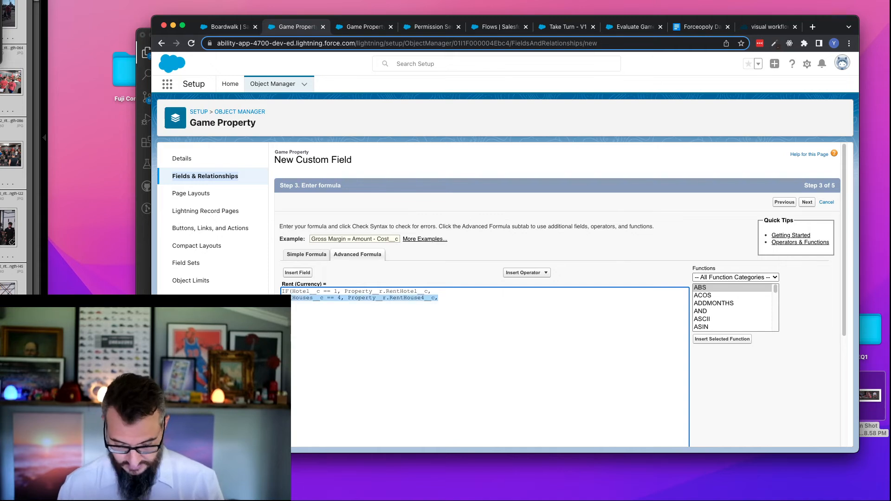
key(Right)
key(Return)
key(super+v)
key(Return)
key(super+v)
key(Return)
key(super+v)
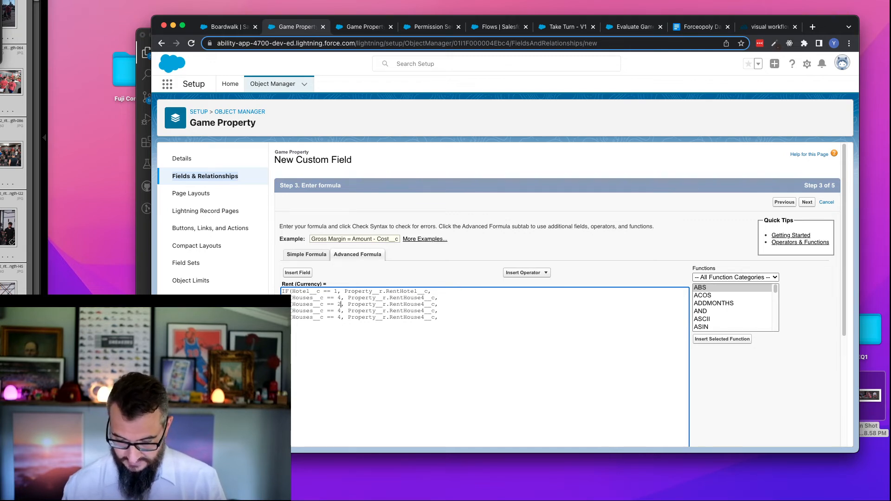
- Change the three copied lines to Houses__c == 3, 2 and 1, returning RentHouse3__c, RentHouse2__c and RentHouse1__c respectively
key(BackSpace)
text(2)
key(Down)
key(BackSpace)
text(1)
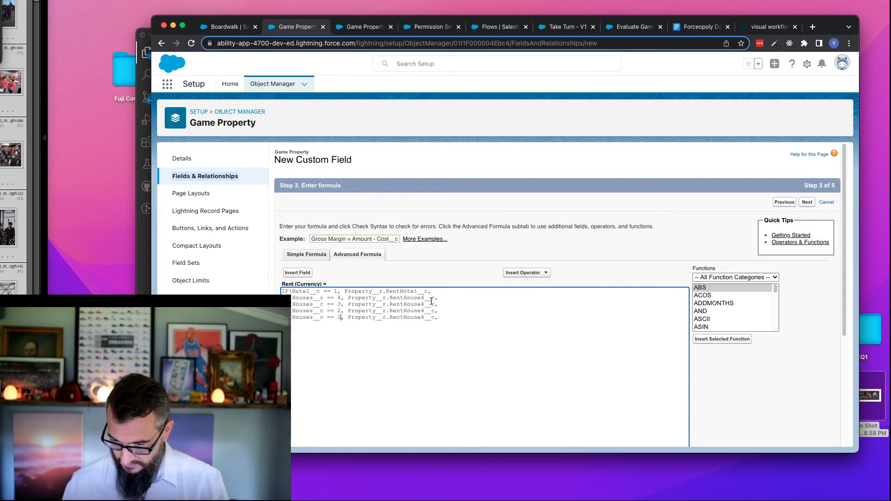
key(BackSpace)
text(3)
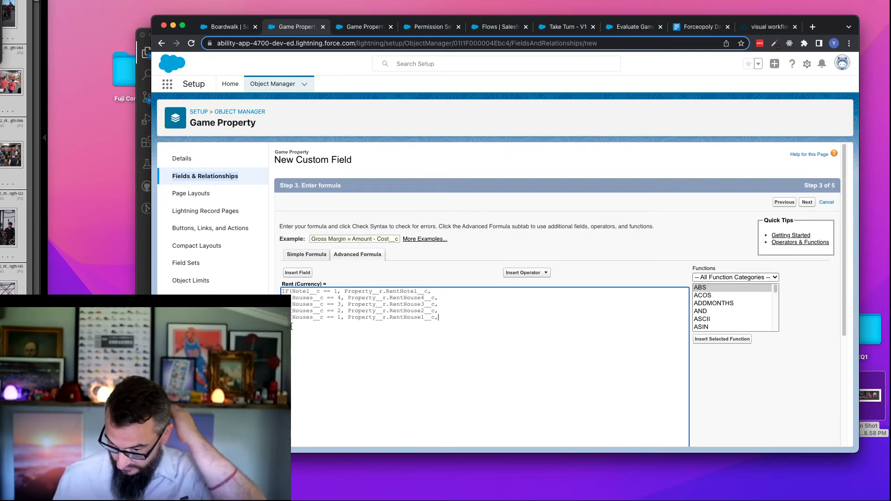
- Duplicate the one-house line below itself and change the copy's condition to IsMonopoly__c == true
key(super+shift+Left)
click(469, 318)
key(Return)
text(IF(Houses__c == 1, Property__r.RentHouse1__c,)
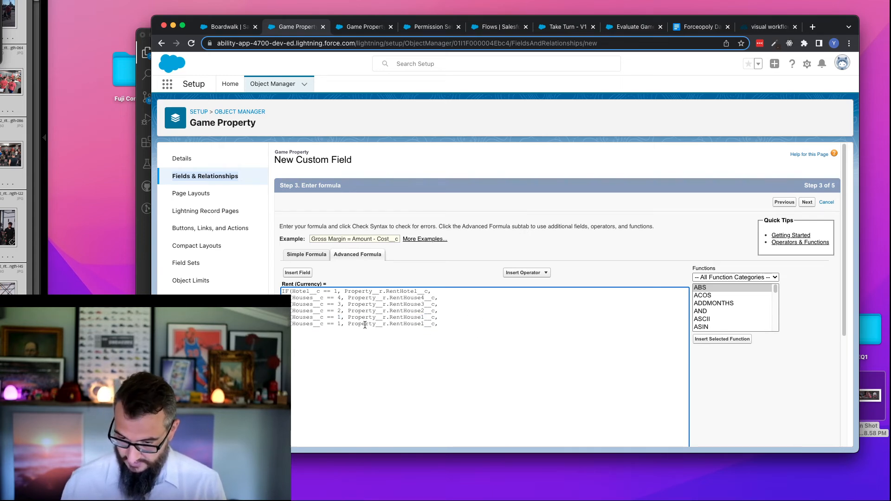
double_click(304, 323)
text(IsMonopoly__c)
double_click(354, 324)
text(true)
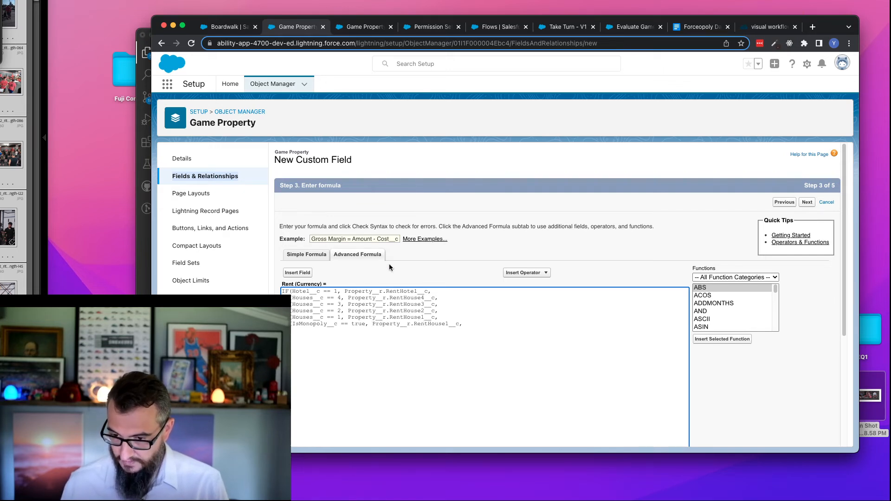
- Look up the related Property's Rent field name and set the monopoly line's value to Property__r.Rent__c * 2
click(304, 272)
drag(513, 276, 516, 322)
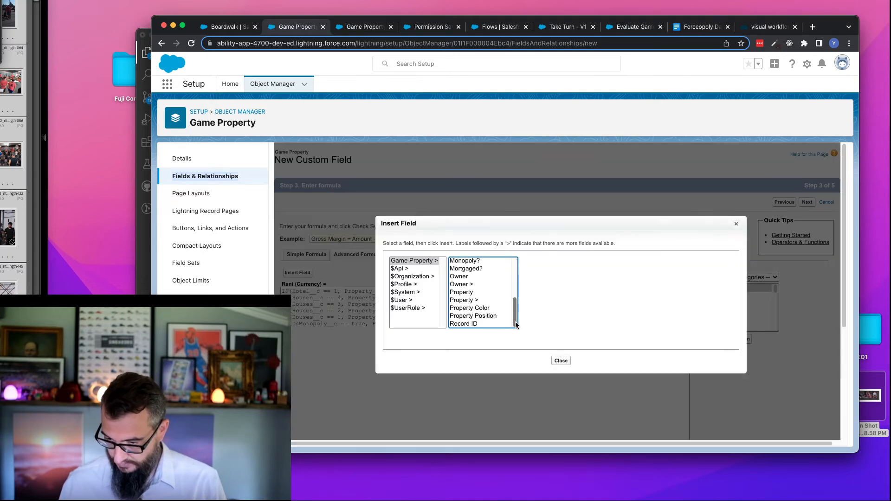
click(483, 300)
scroll(557, 293, down, 5)
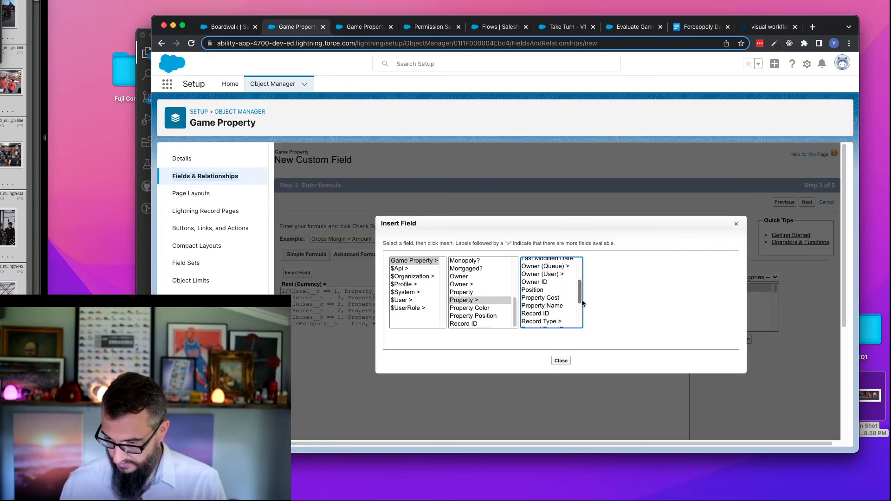
click(552, 291)
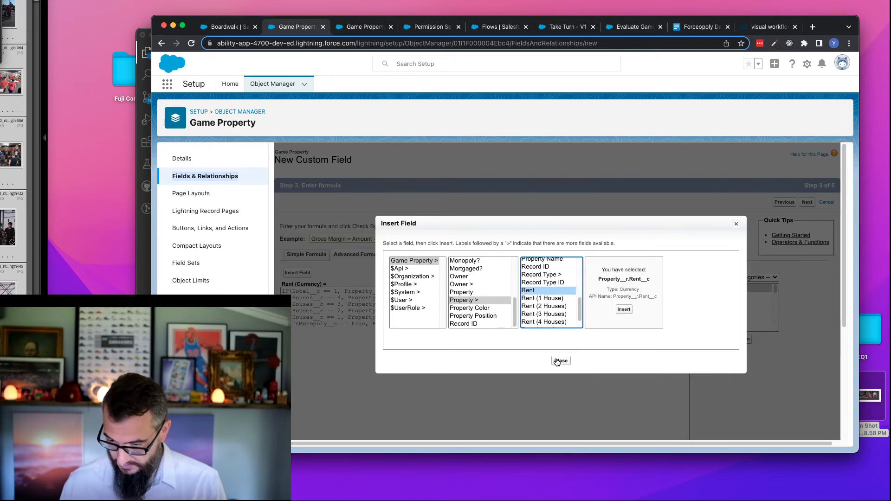
key(Escape)
double_click(439, 325)
text(Rent_)
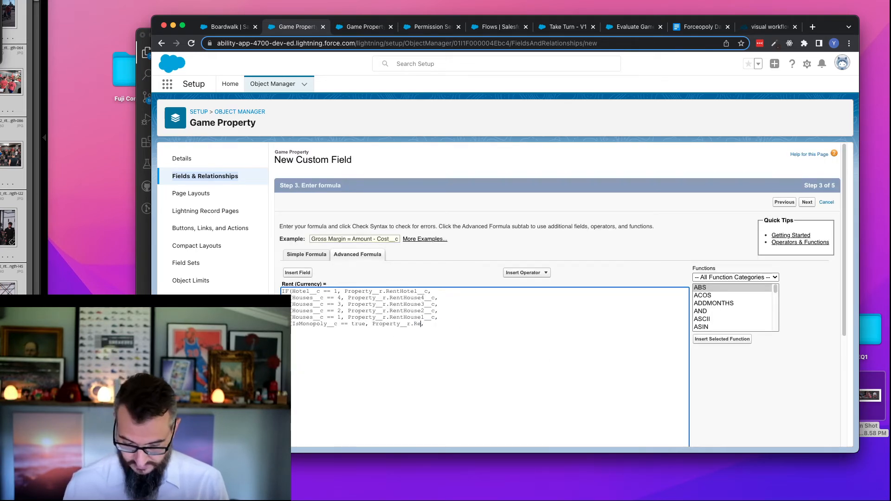
text(_c )
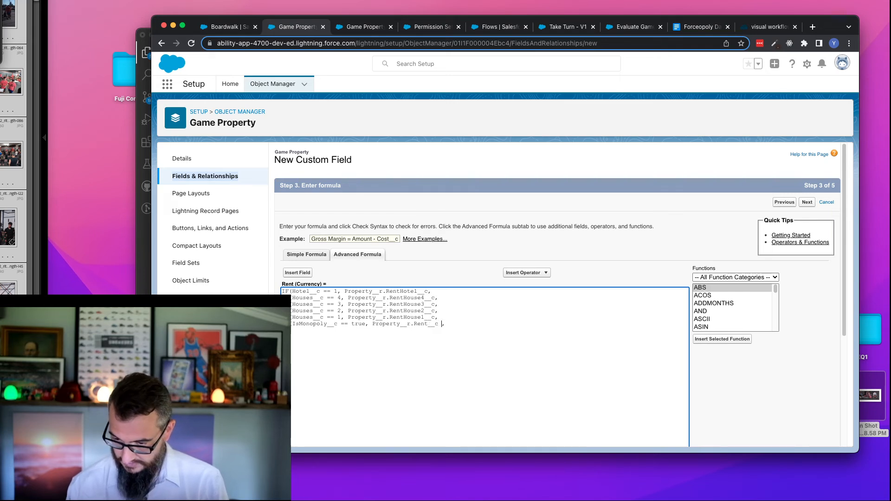
text(* 2)
- Add Property__r.Rent__c as the final fallback value and close the nested IF statements with five closing parentheses
click(550, 323)
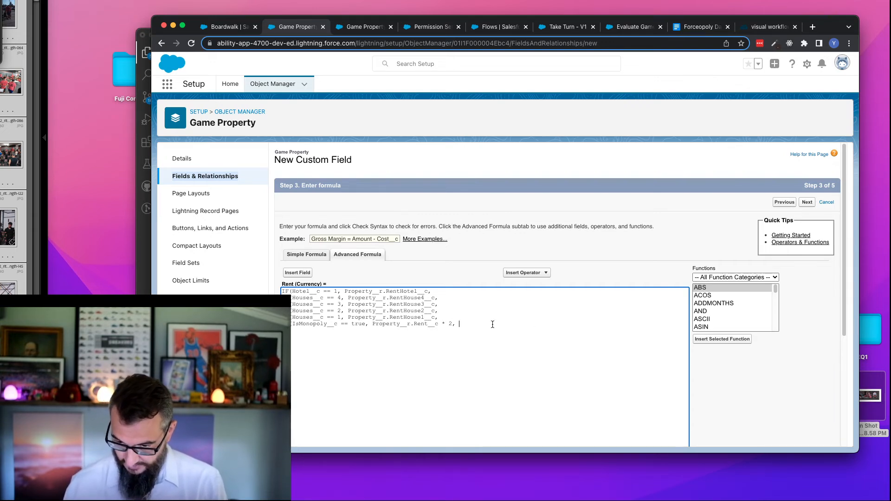
drag(374, 325, 438, 324)
key(super+c)
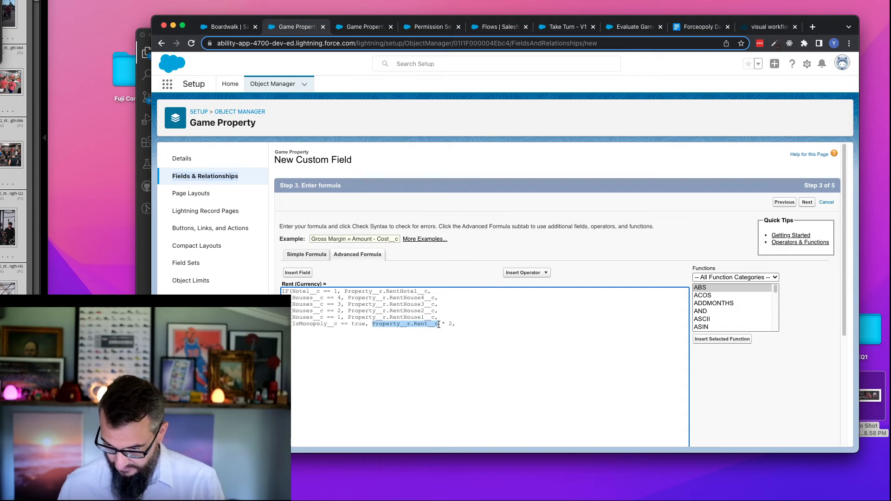
click(486, 323)
key(super+v)
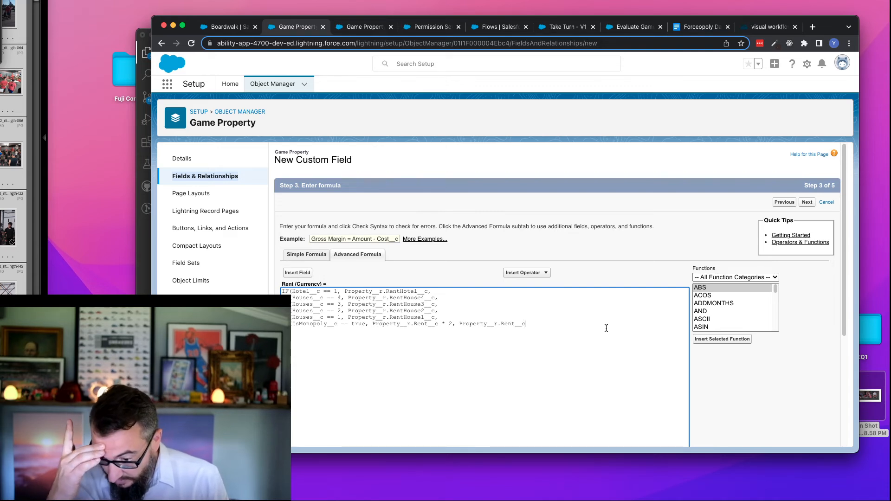
text())
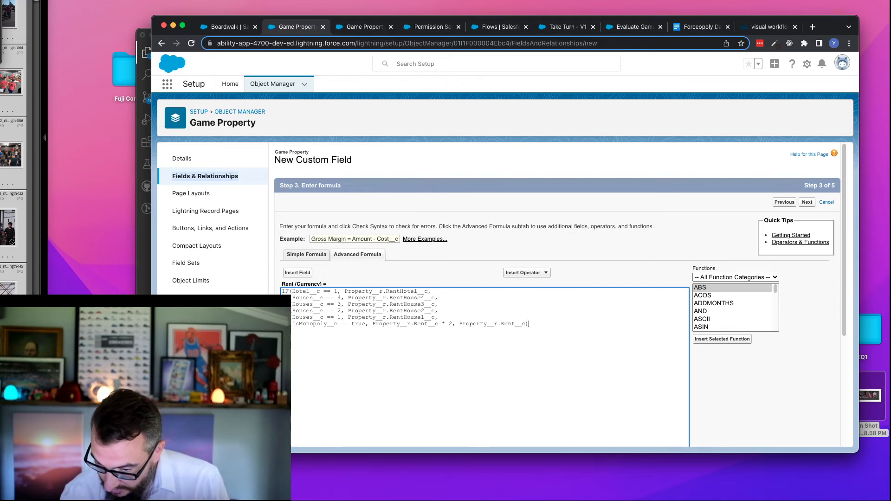
text()))
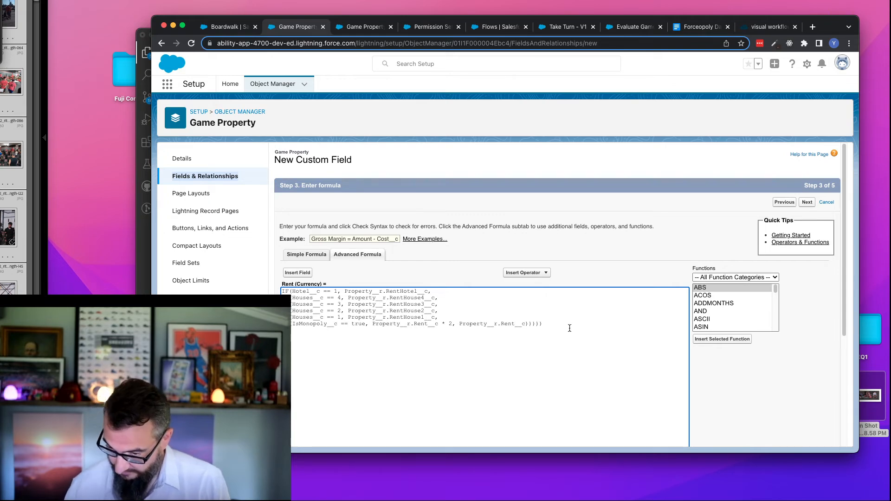
- Check the Rent formula's syntax, add a sixth closing parenthesis at the end, and check the syntax again
scroll(471, 340, down, 5)
click(301, 300)
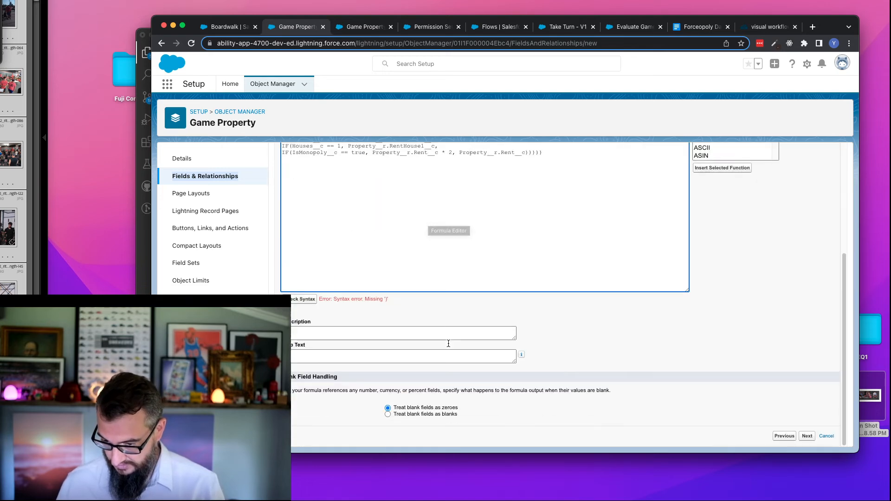
text())
scroll(551, 207, up, 3)
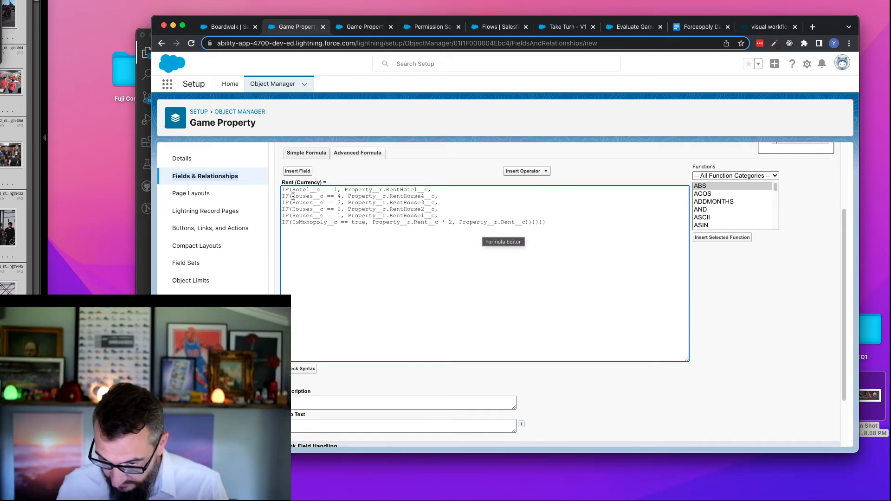
scroll(363, 280, down, 1)
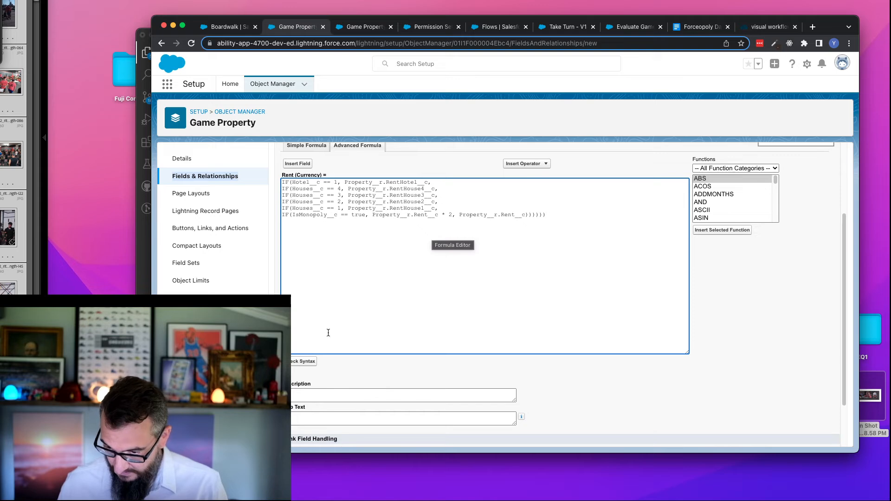
click(310, 361)
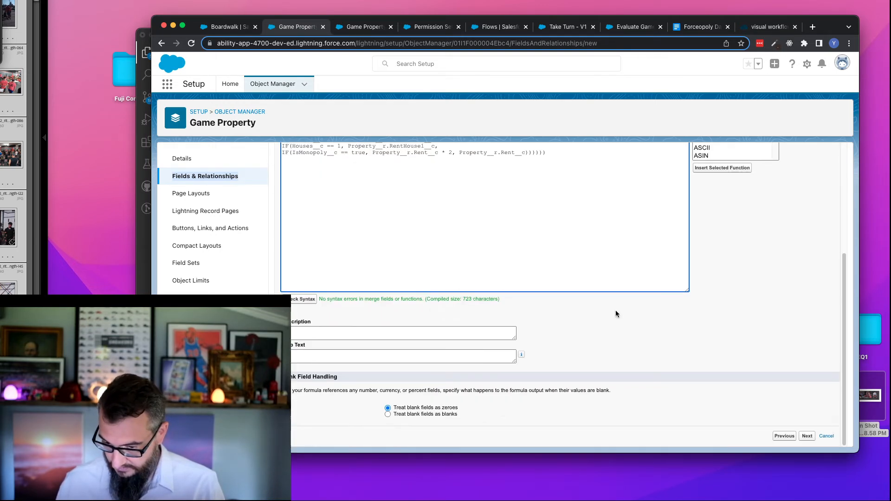
scroll(616, 311, up, 2)
scroll(616, 315, up, 3)
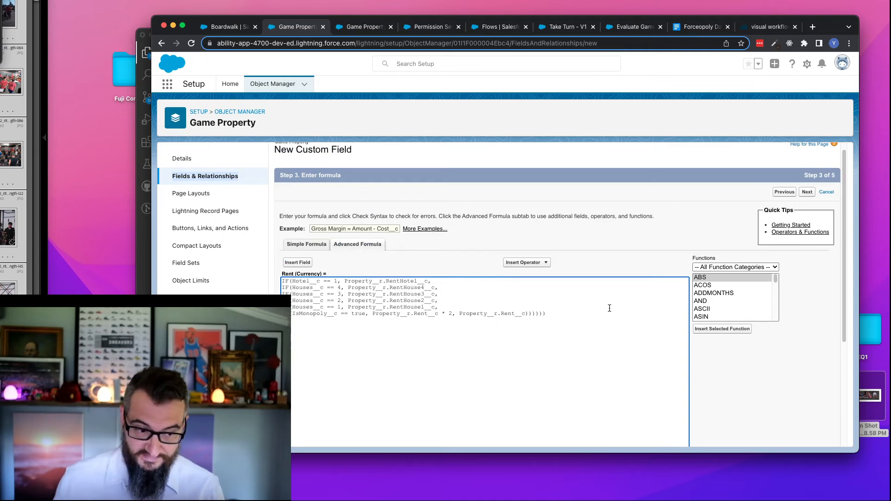
scroll(418, 334, down, 3)
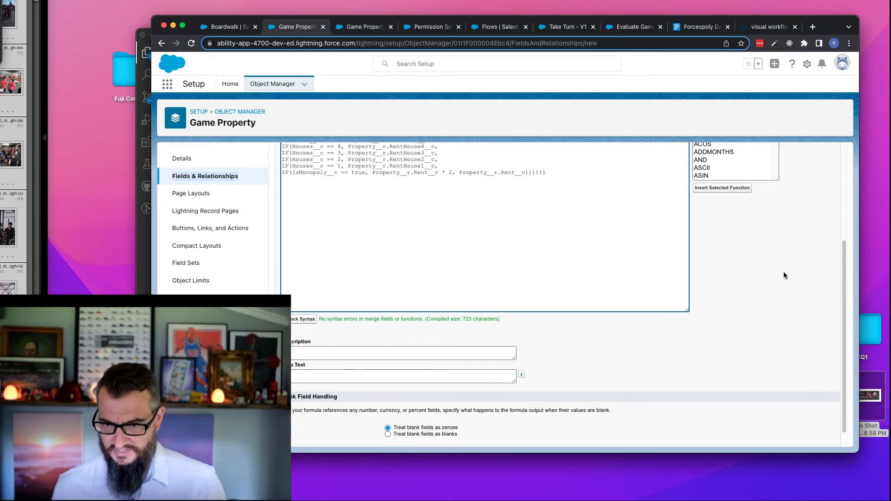
- Finish the Rent formula field with visibility cleared for all profiles, keep it on the Game Property Layout, and save it
scroll(776, 278, down, 1)
click(806, 437)
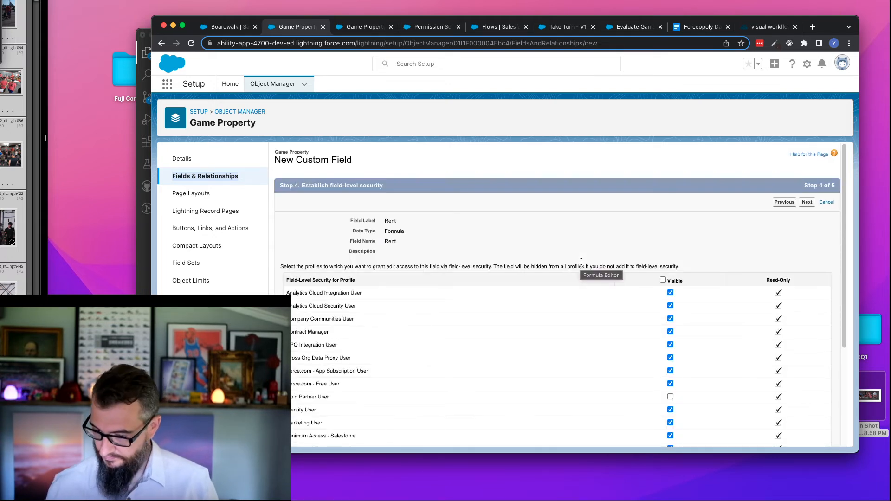
click(663, 280)
click(663, 280)
scroll(585, 270, down, 3)
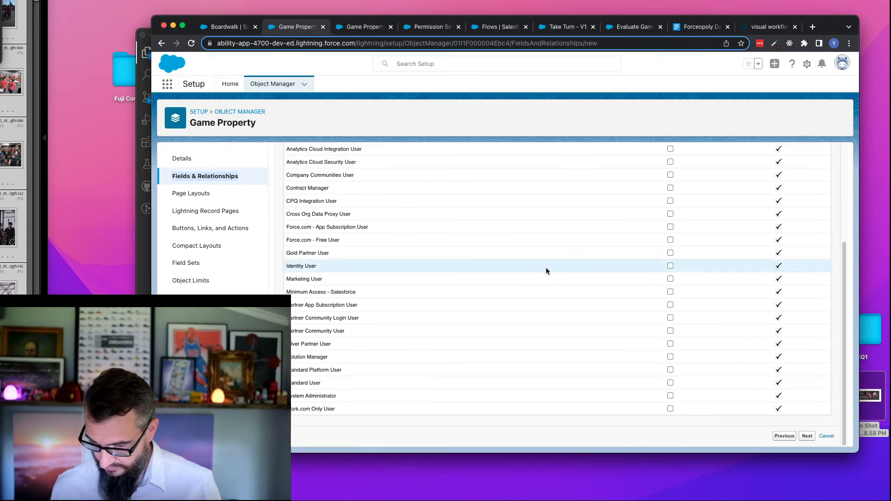
scroll(440, 316, up, 3)
click(807, 203)
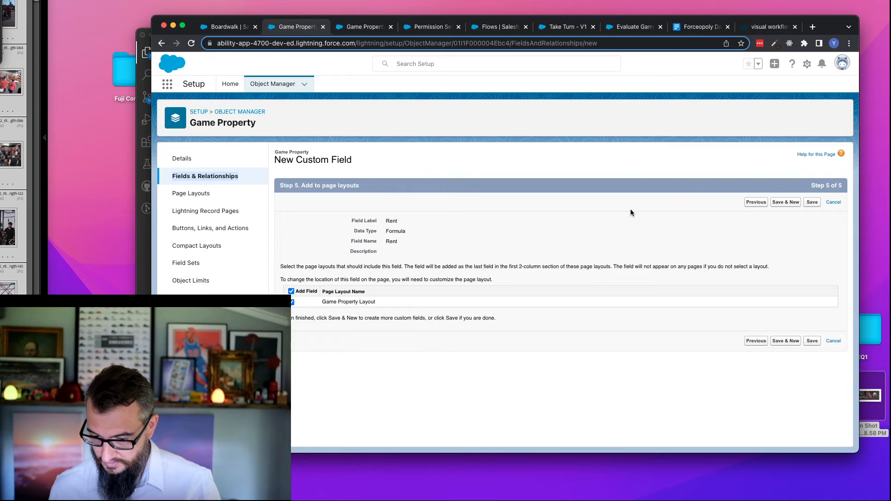
click(812, 203)
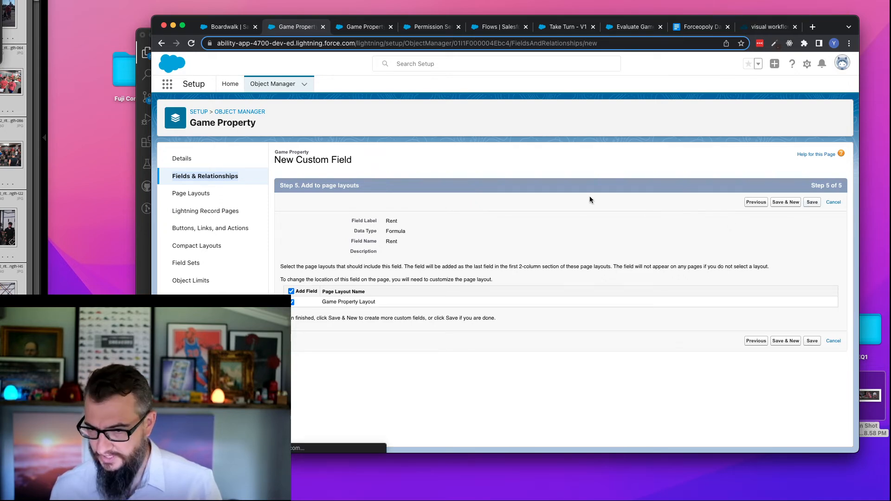
- Check the Forceopoly Admin permissions for Game Properties, look over the Evaluate Outcomes branches in the Take Turn flow, and reload that flow
click(429, 29)
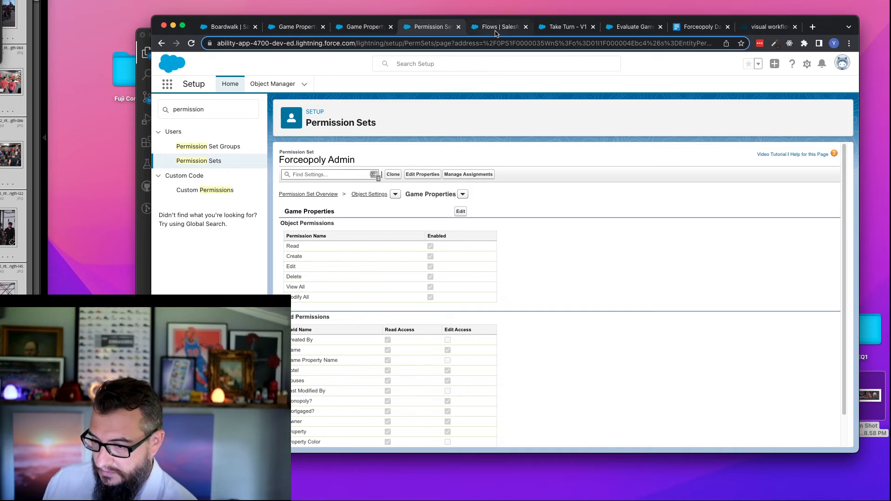
click(571, 31)
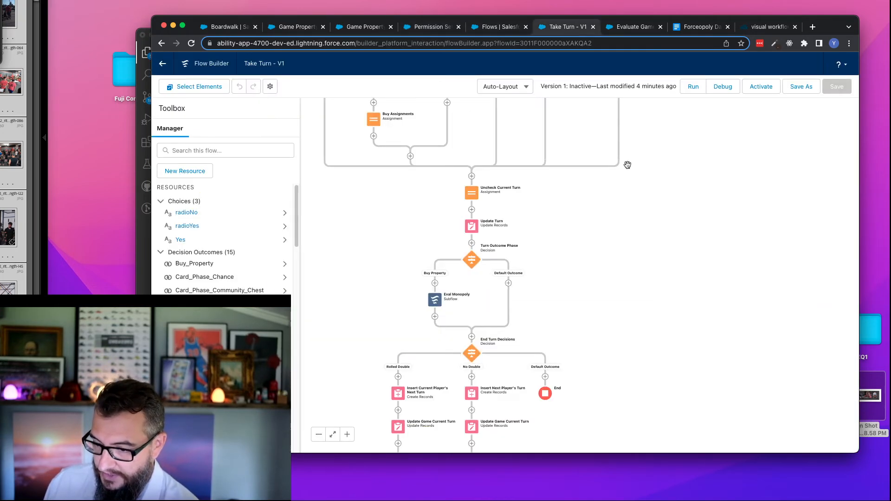
drag(632, 161, 673, 314)
drag(699, 159, 695, 188)
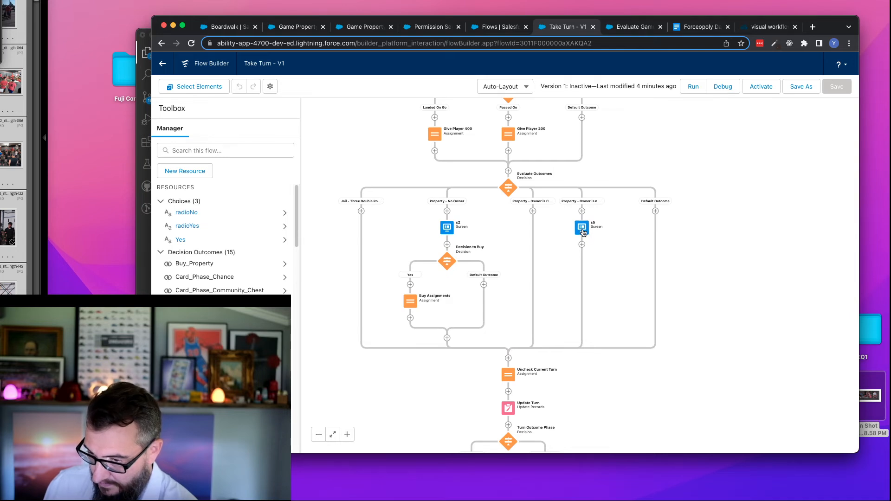
click(192, 44)
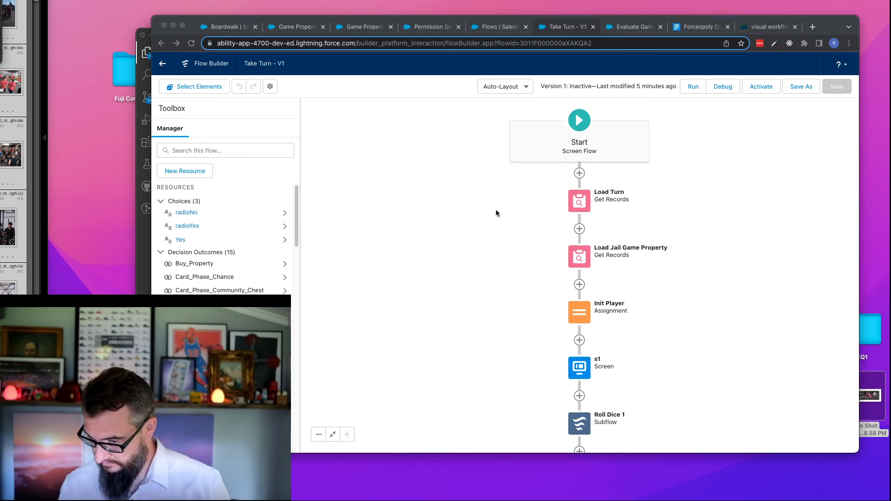
- Examine the Take Turn flow around the Evaluate Outcomes decision, especially the path following screen s5, down to the Update Turn element
drag(483, 289, 420, 196)
scroll(633, 260, down, 10)
scroll(682, 255, down, 2)
scroll(685, 238, down, 8)
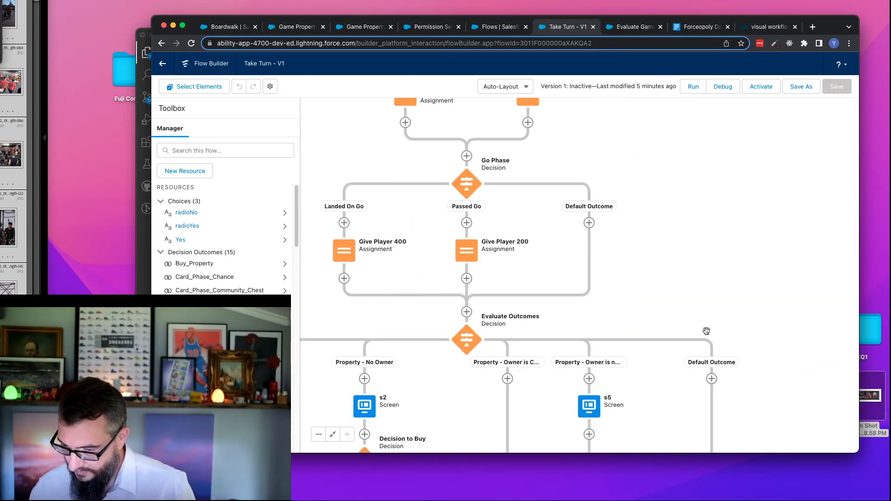
scroll(711, 306, down, 4)
drag(679, 291, 730, 256)
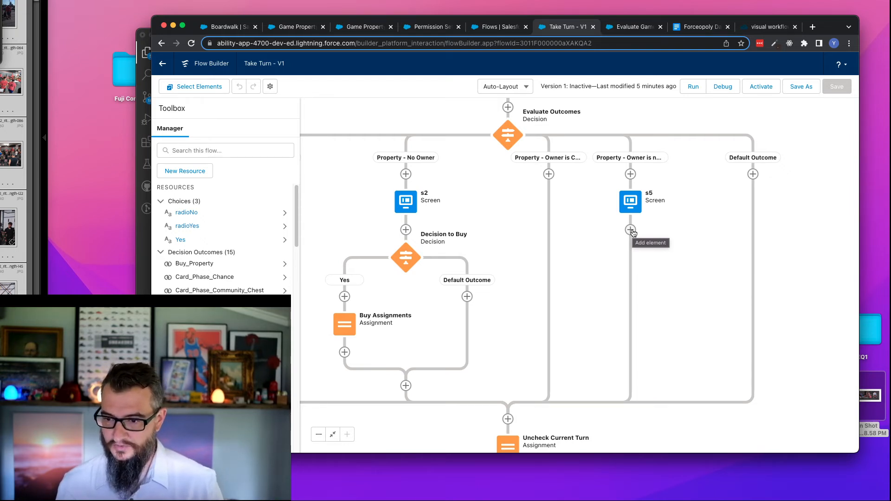
drag(449, 126, 463, 306)
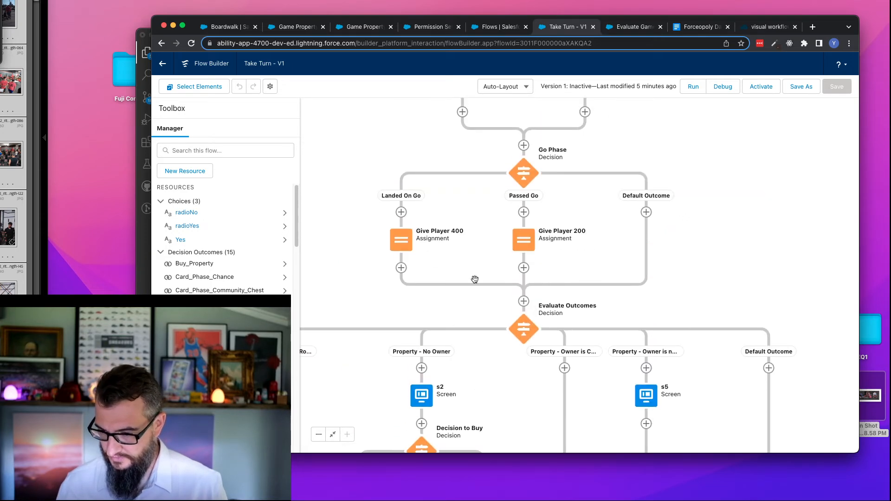
drag(678, 144, 689, 293)
drag(708, 166, 689, 369)
drag(720, 209, 722, 328)
mouse_move(702, 176)
mouse_down()
mouse_move(715, 283)
mouse_move(703, 316)
mouse_move(670, 171)
mouse_move(646, 258)
mouse_move(669, 201)
mouse_up()
scroll(668, 201, down, 10)
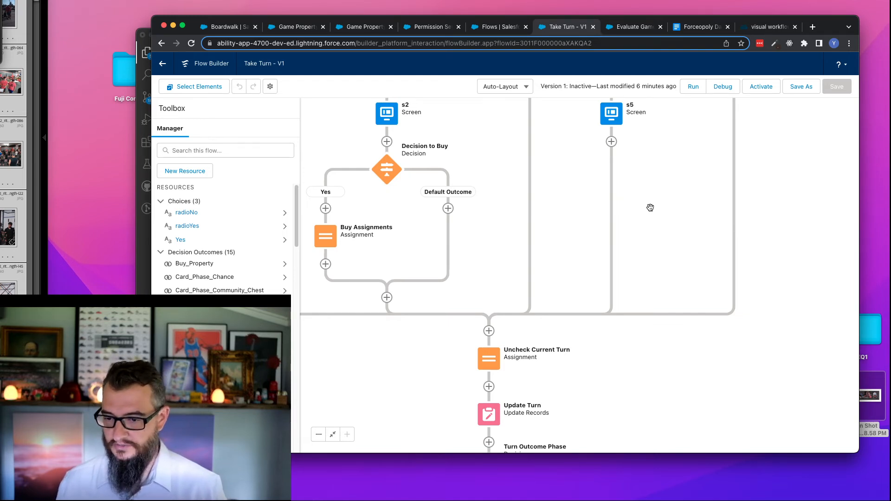
- Leave the Evaluate Game Property Monopoly flow for the flow list and create a new autolaunched flow
click(635, 27)
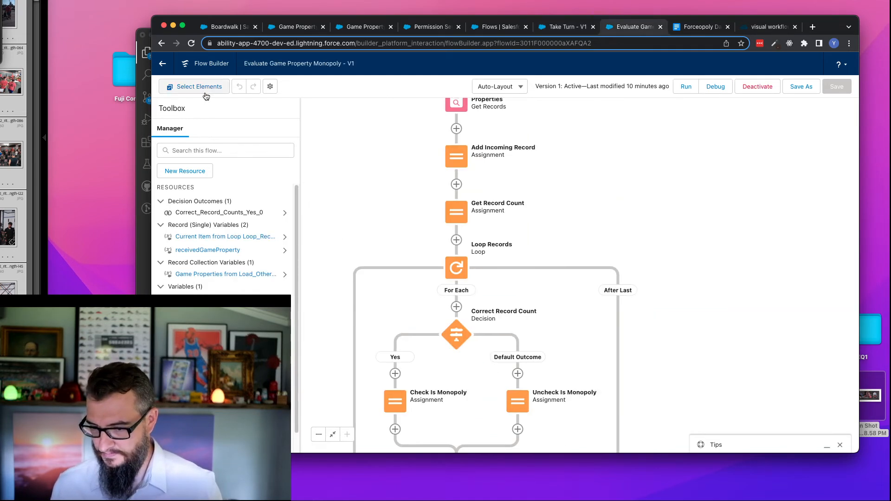
click(162, 64)
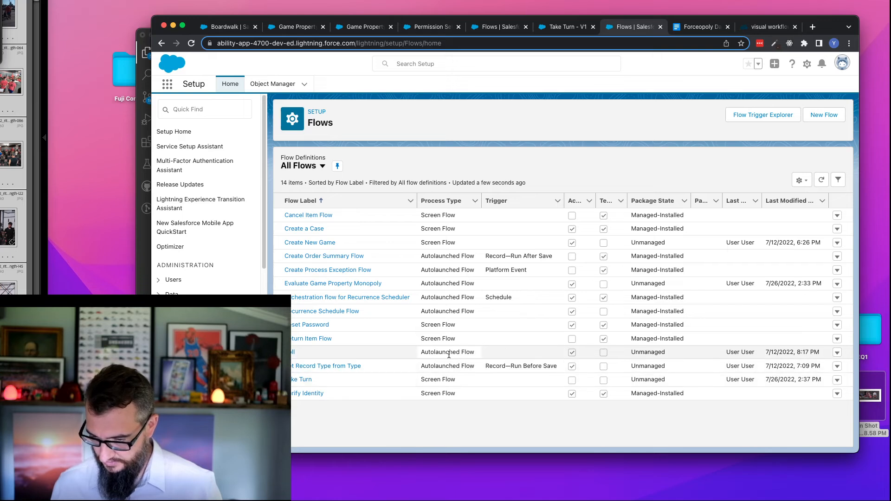
click(819, 116)
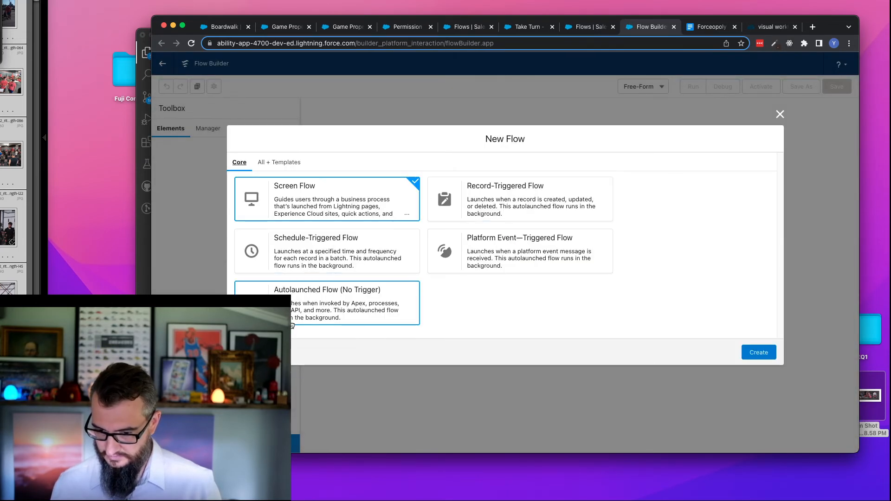
click(293, 326)
click(759, 352)
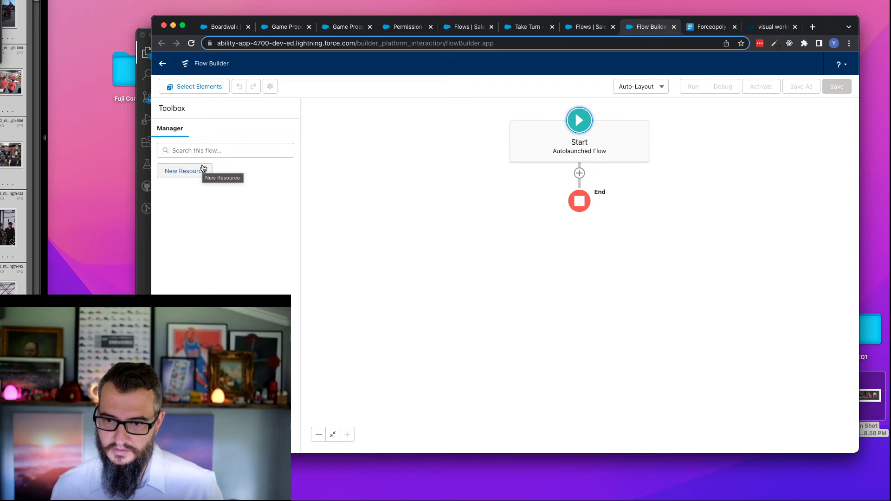
- Add a record variable named player for the Player object and make it available for input
click(197, 172)
click(384, 213)
click(376, 231)
click(375, 233)
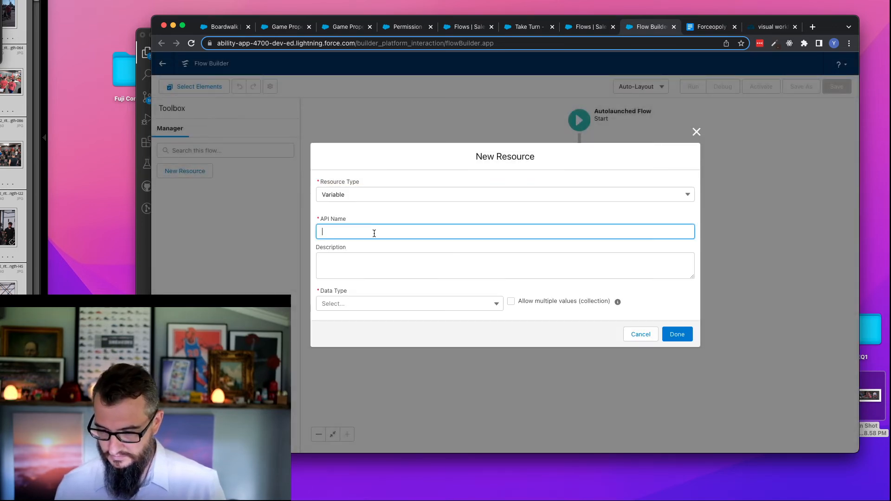
text(player)
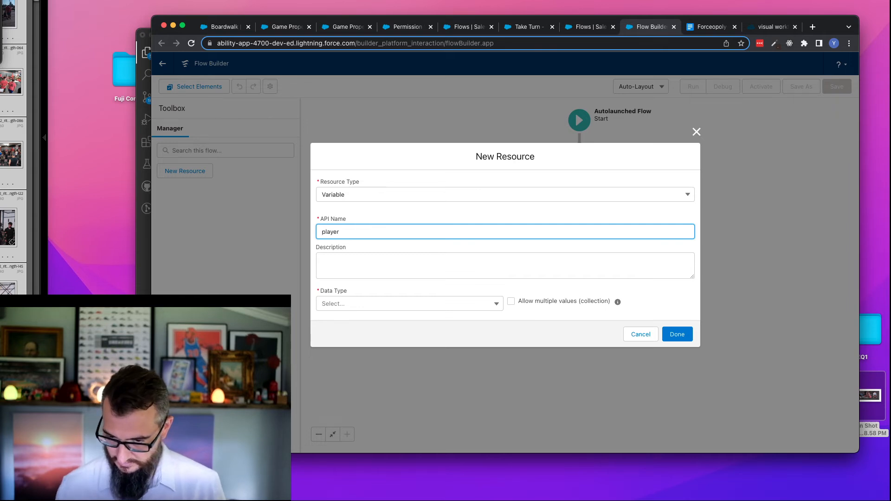
click(391, 305)
click(360, 158)
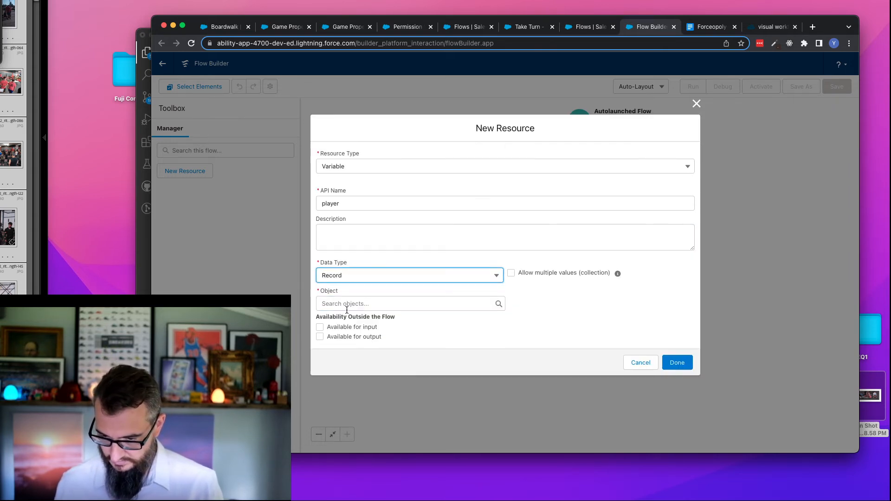
click(348, 304)
text(player)
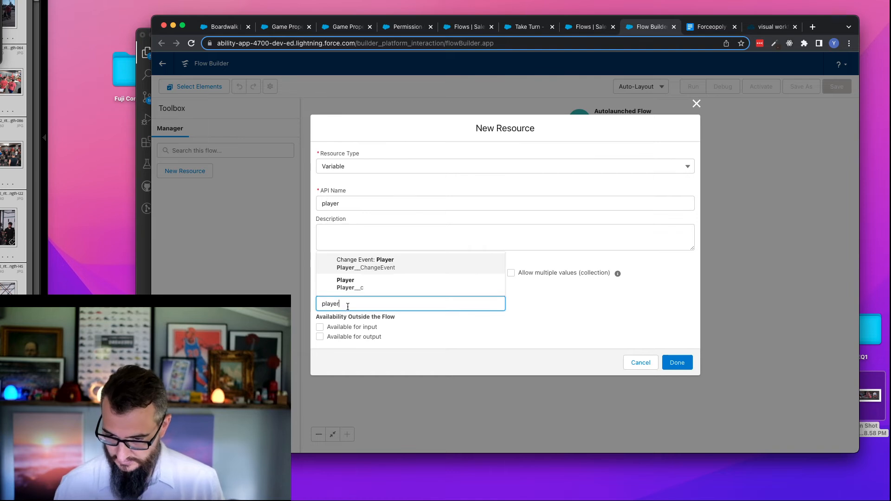
click(364, 289)
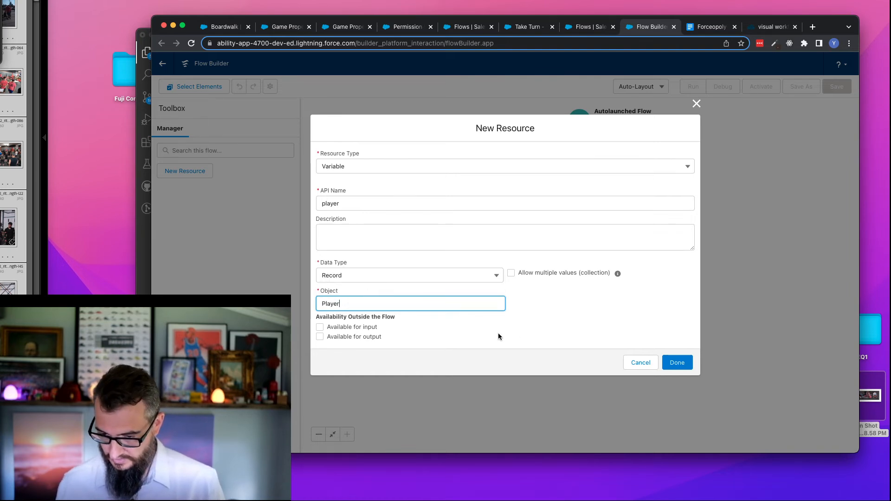
click(536, 300)
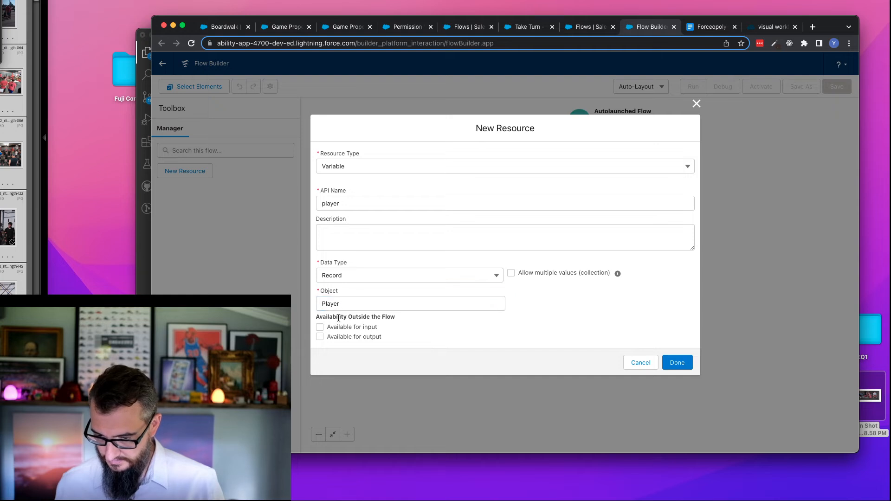
click(348, 328)
click(677, 363)
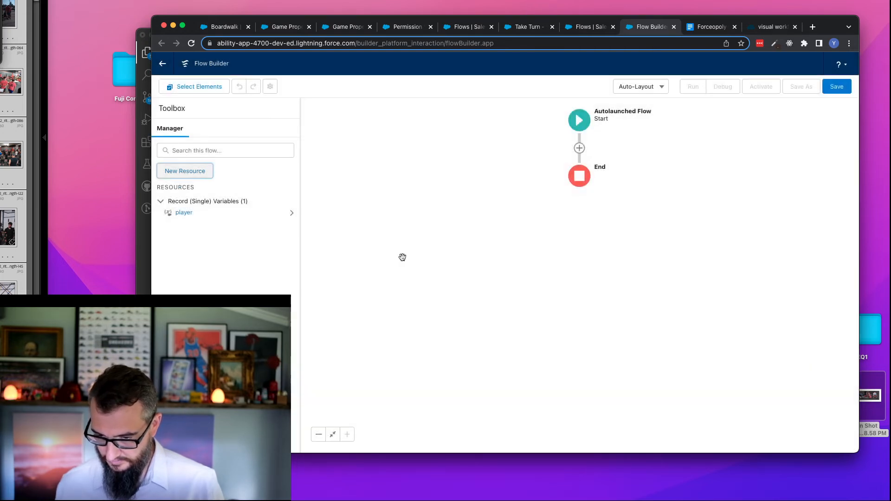
- Add a record variable named gameProperty for the Game Property object and make it available for input
click(183, 171)
click(371, 214)
click(355, 230)
click(347, 231)
text(gameProperty)
key(Tab)
click(394, 307)
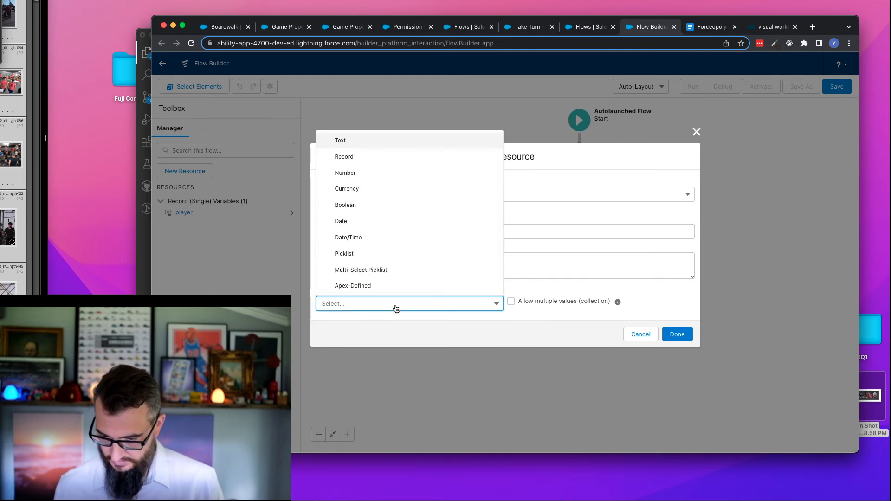
click(371, 160)
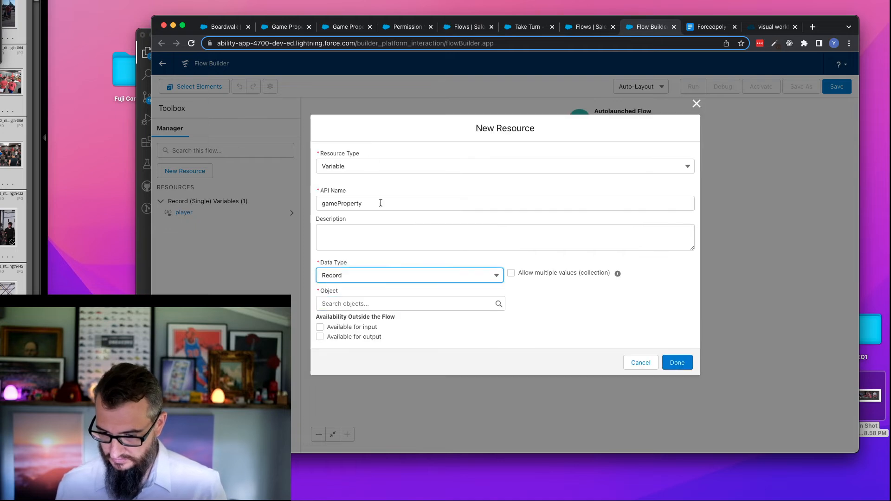
click(386, 304)
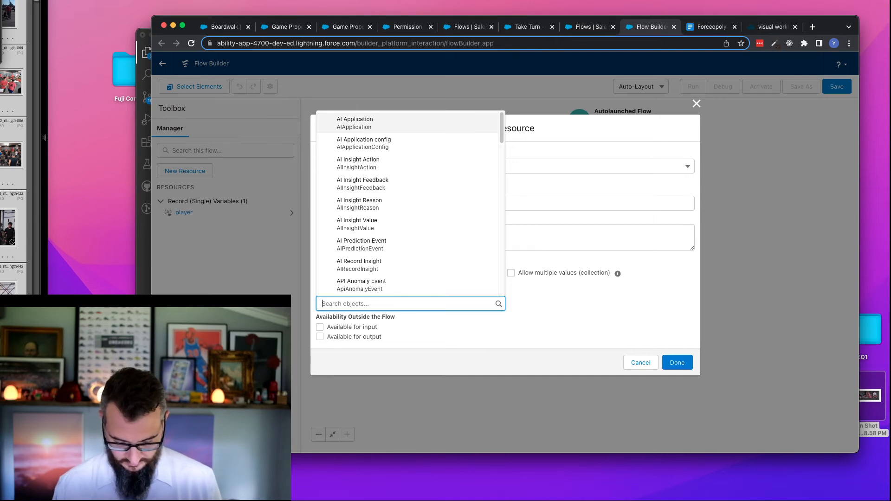
text(game)
click(379, 263)
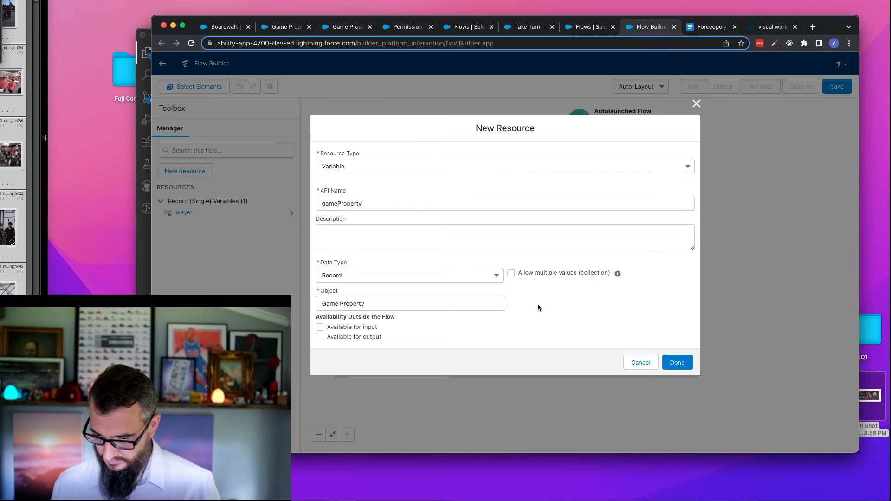
click(362, 329)
click(685, 364)
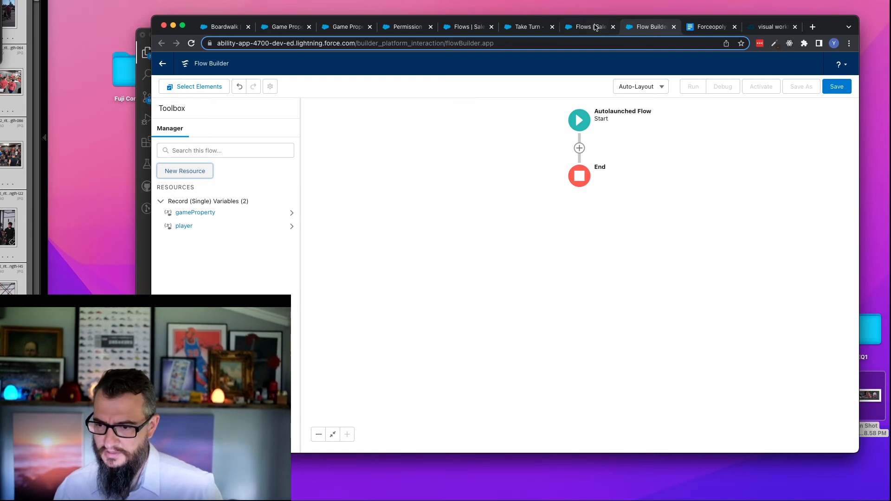
- Return to the Take Turn flow and open its Init Player assignment to review how the player variable's fields are set
click(578, 29)
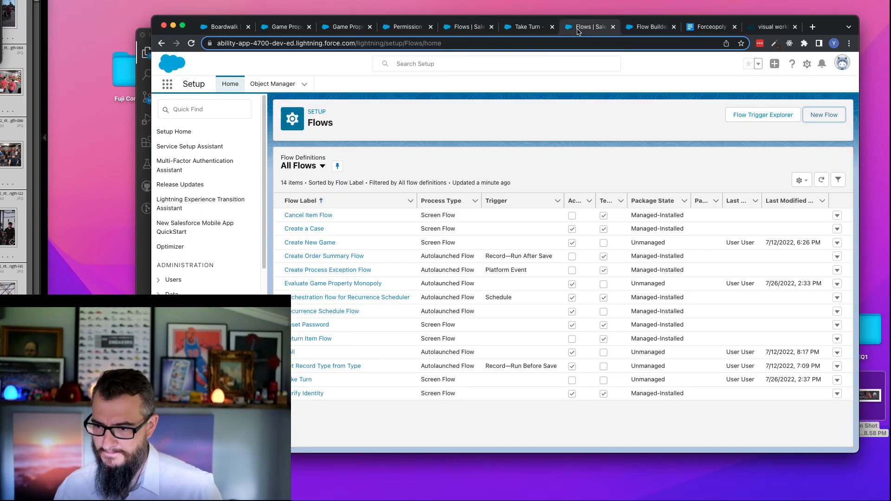
click(526, 28)
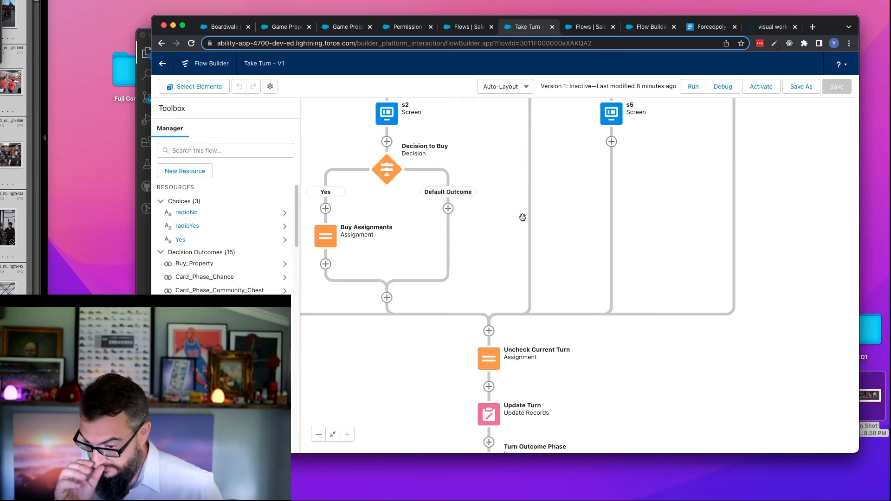
scroll(608, 204, up, 10)
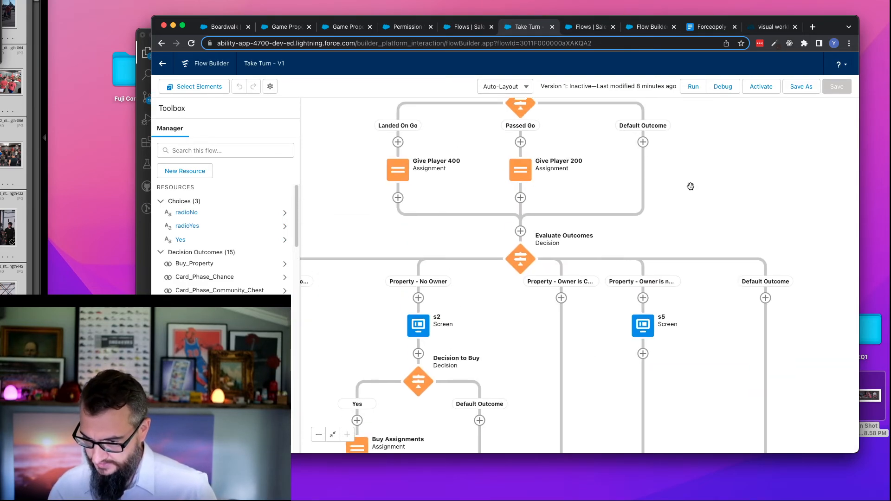
scroll(694, 304, up, 15)
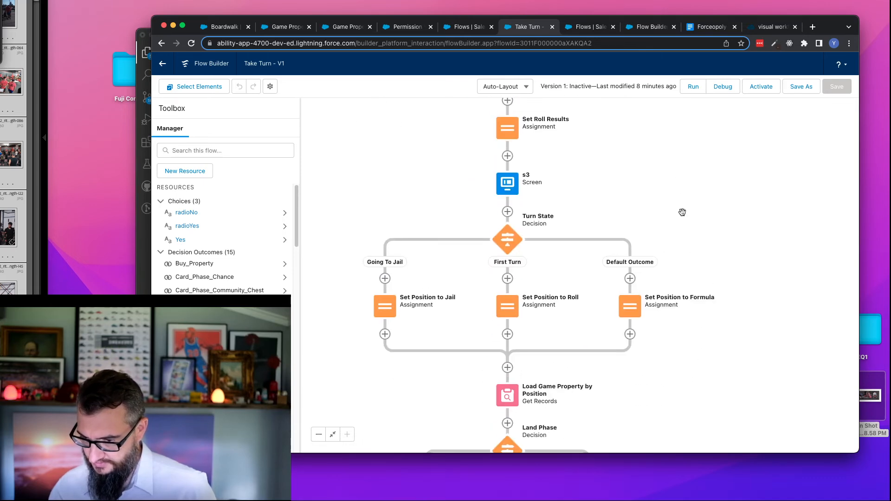
scroll(651, 218, up, 5)
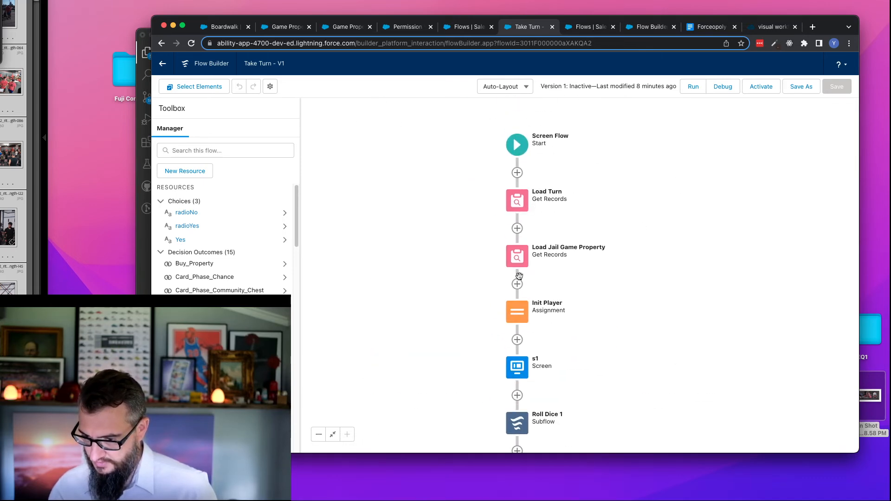
click(518, 317)
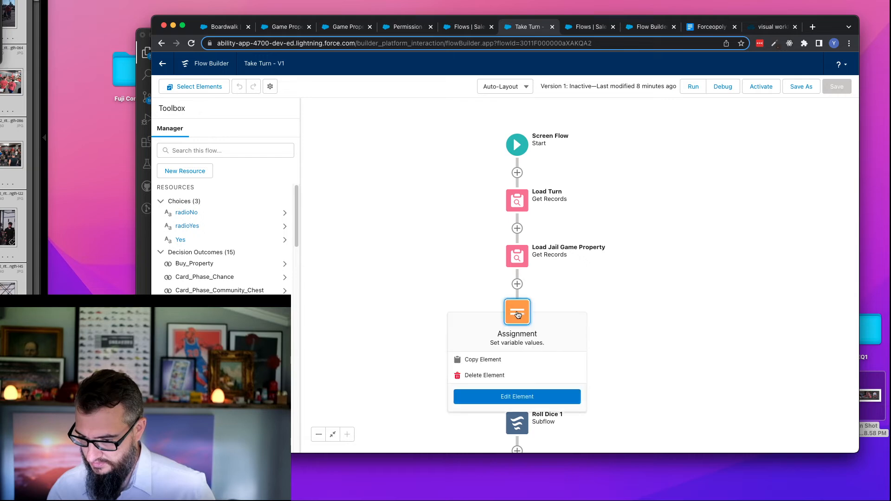
click(517, 396)
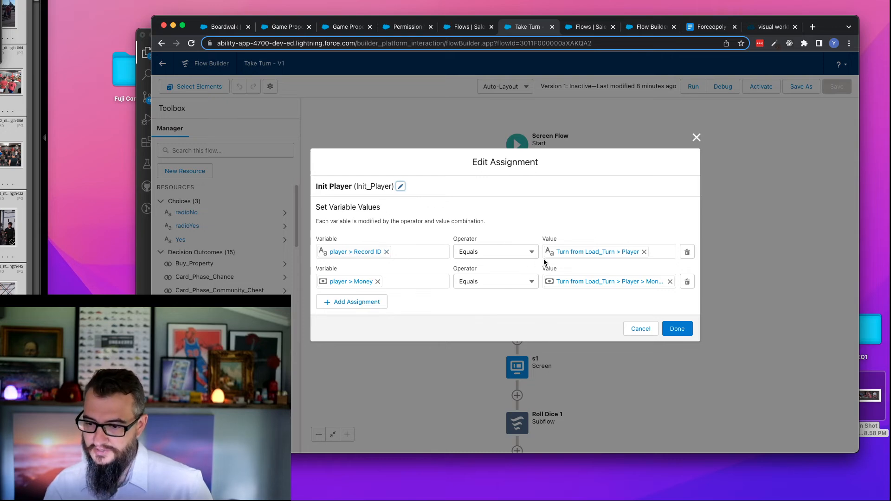
- Close the Init Player assignment and examine the Take Turn flow's phases, including the values set in Buy Assignments
click(641, 328)
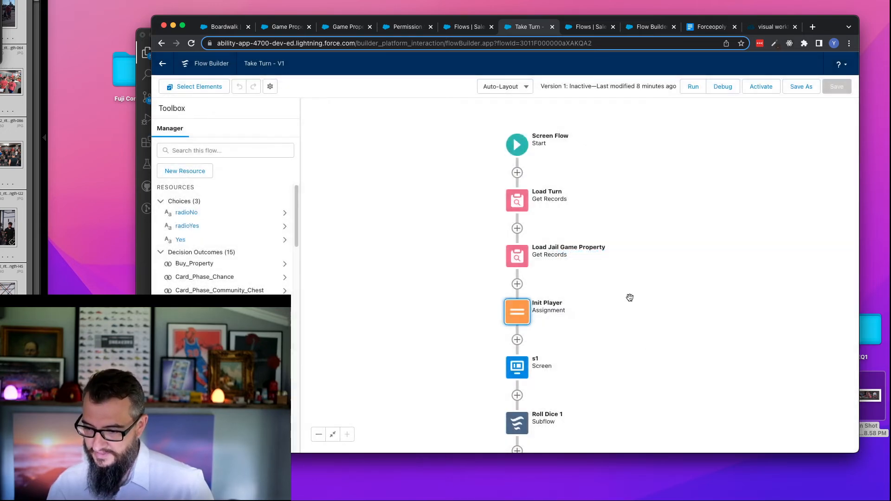
scroll(624, 367, down, 5)
scroll(624, 367, down, 10)
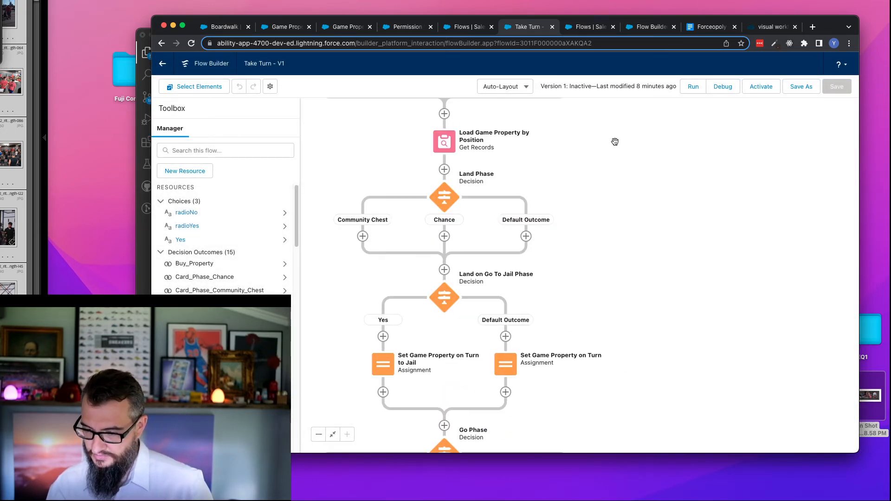
scroll(615, 141, down, 15)
scroll(636, 175, down, 5)
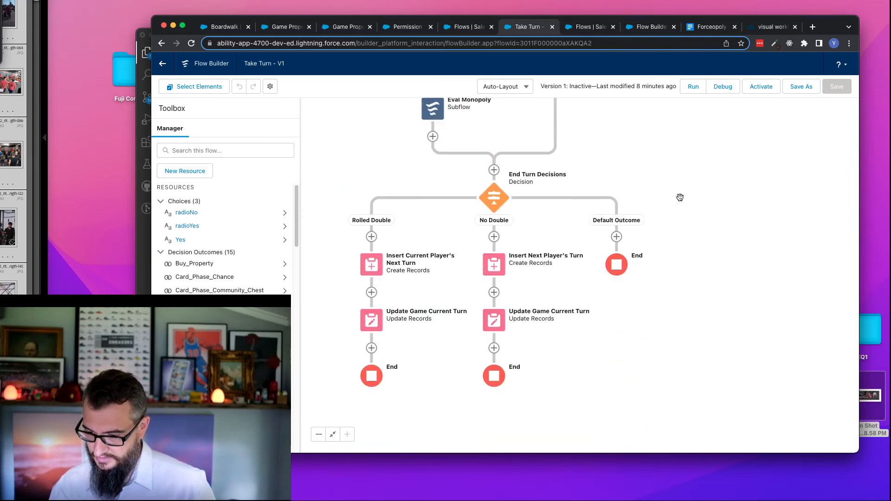
scroll(680, 198, up, 10)
scroll(650, 295, up, 10)
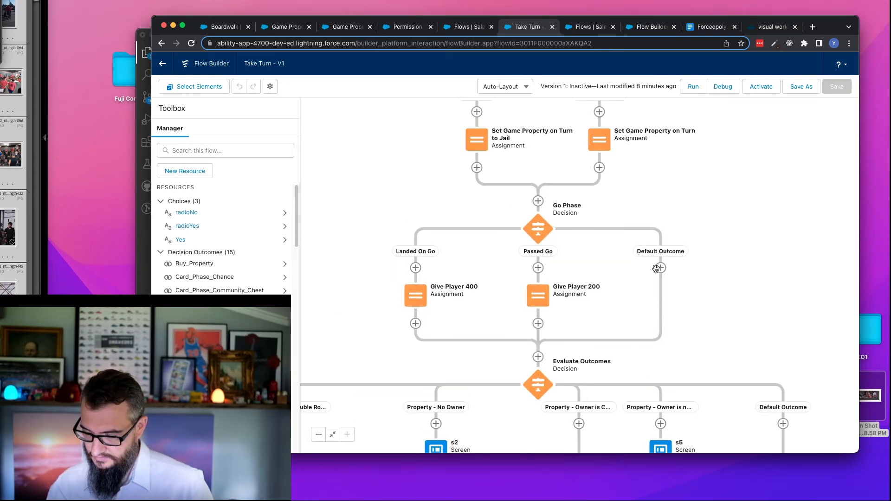
scroll(742, 297, up, 5)
scroll(739, 284, down, 5)
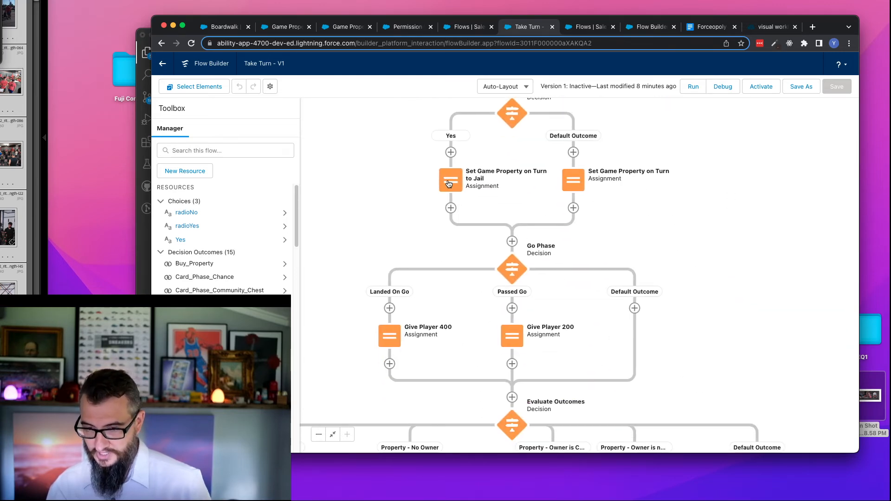
scroll(690, 141, down, 5)
scroll(720, 134, down, 3)
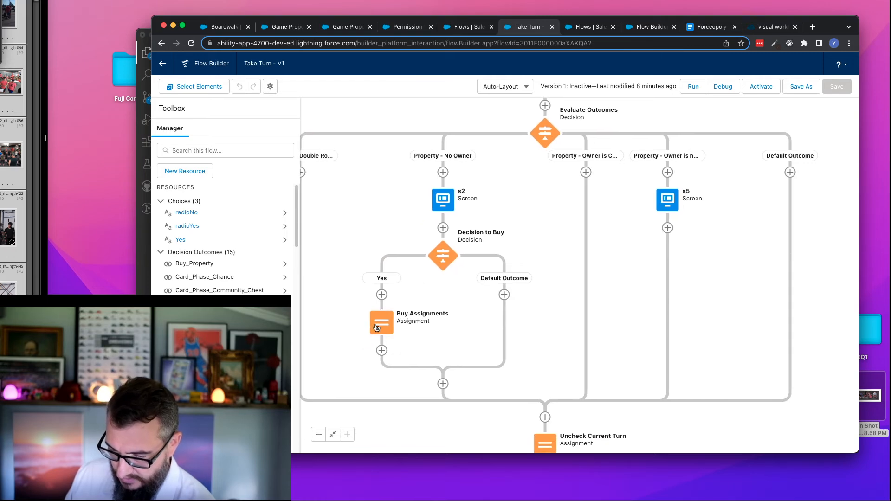
double_click(376, 328)
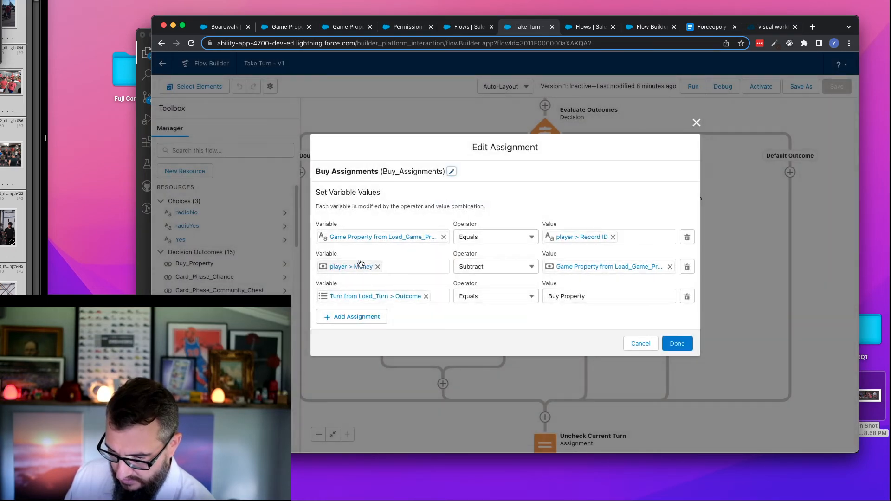
click(641, 344)
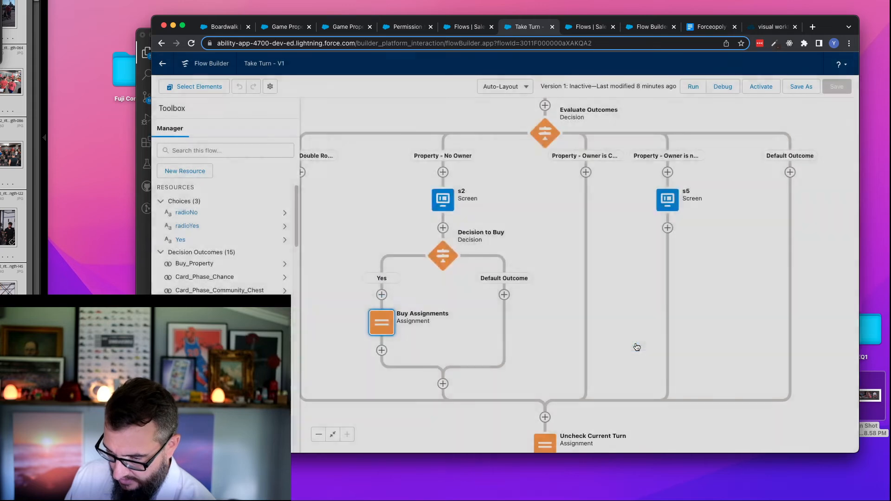
- Examine the Take Turn flow from Uncheck Current Turn to the end-of-turn branches, then the Evaluate Outcomes branches
drag(644, 385, 637, 199)
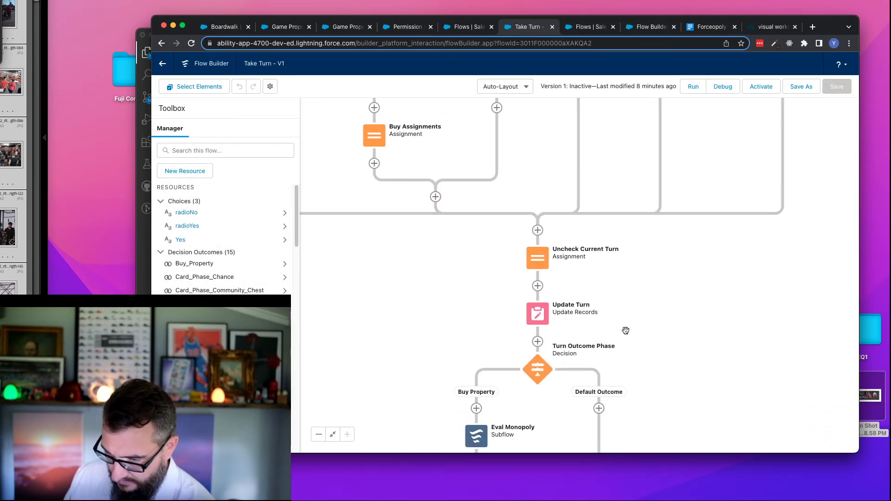
drag(664, 346, 661, 231)
drag(690, 325, 682, 181)
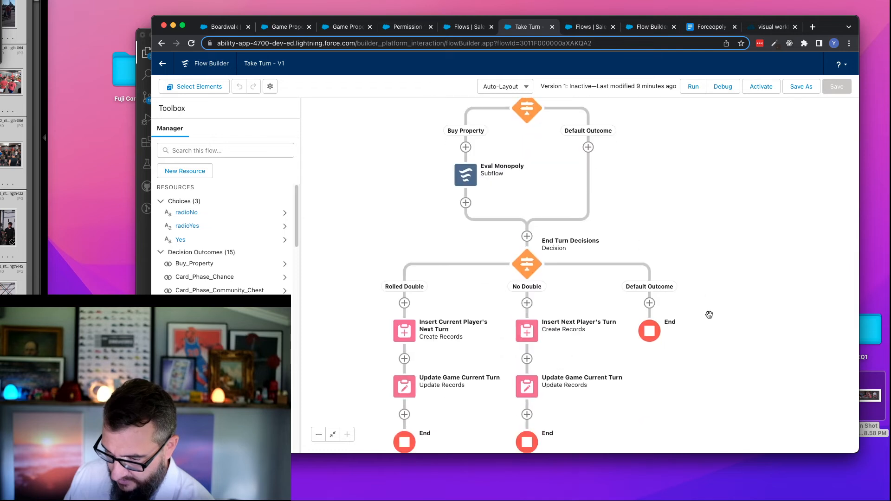
drag(723, 335, 725, 270)
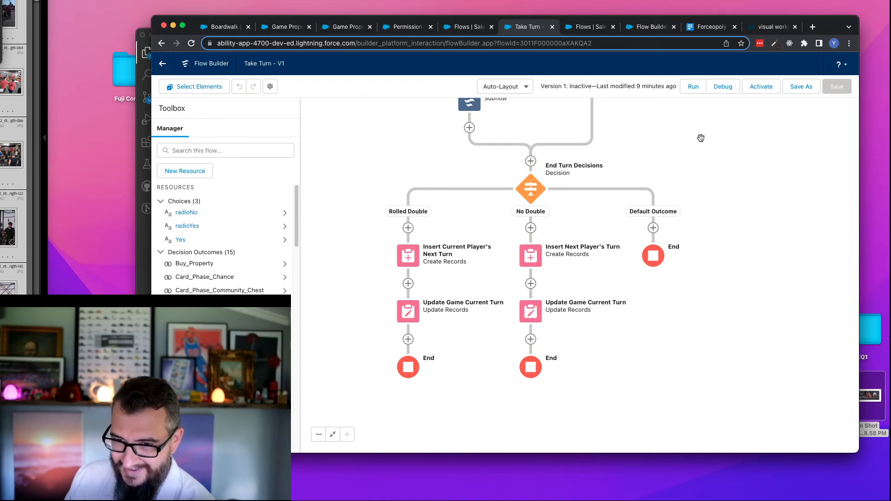
drag(701, 138, 707, 304)
drag(716, 198, 736, 332)
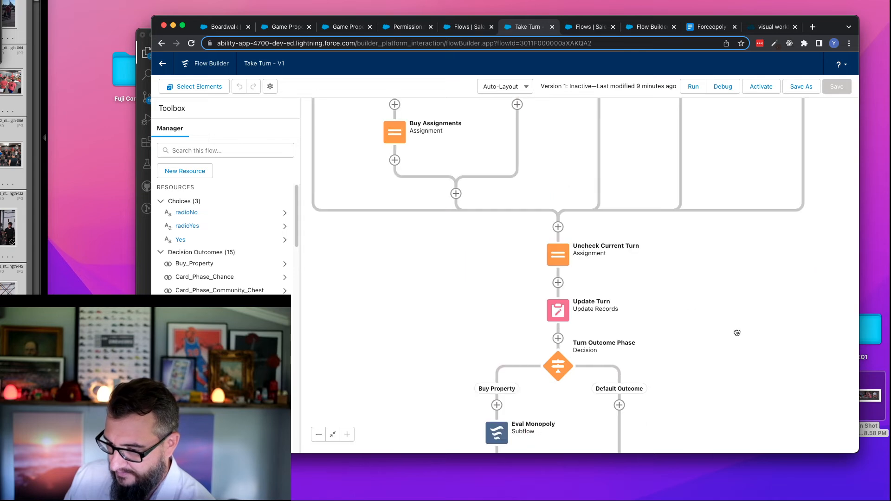
drag(710, 227, 725, 364)
drag(732, 228, 659, 300)
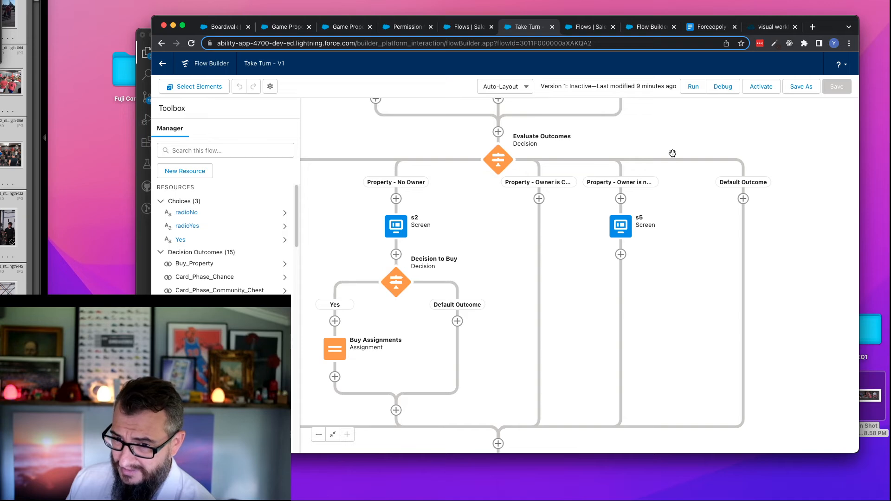
- In the new autolaunched flow, add a Get Records element labelled Load Owner for the Player object
click(591, 28)
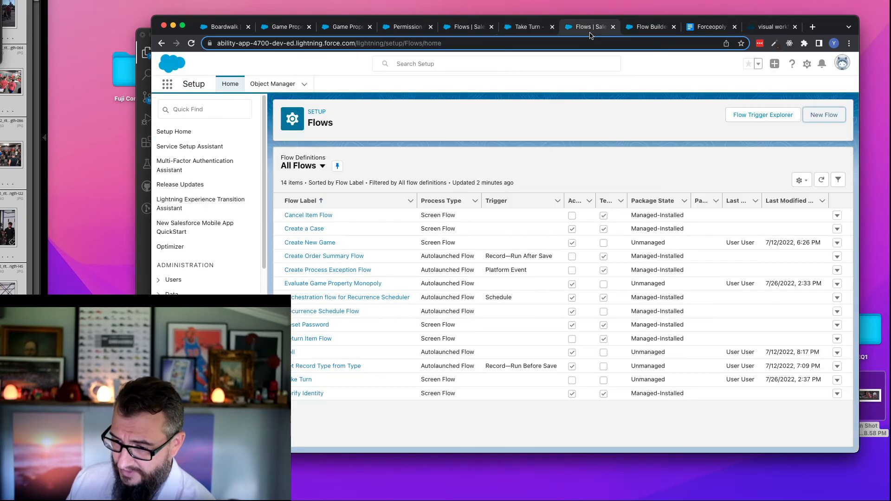
click(645, 29)
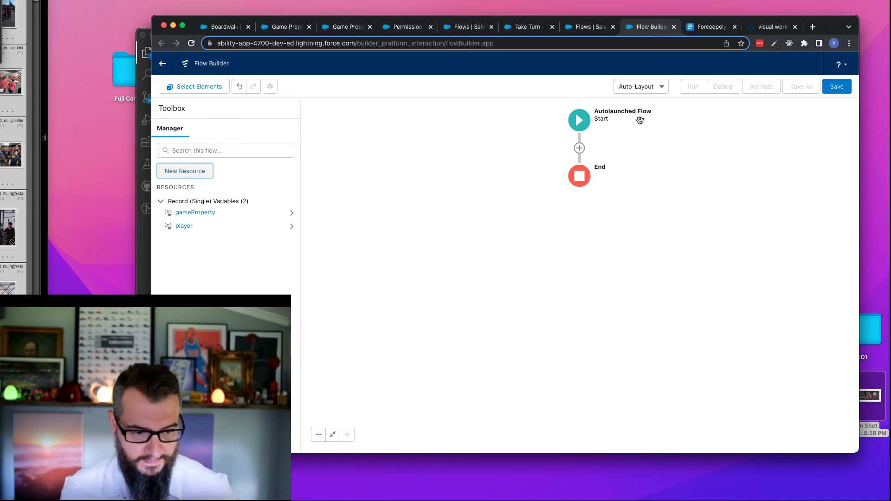
click(580, 148)
drag(648, 209, 655, 281)
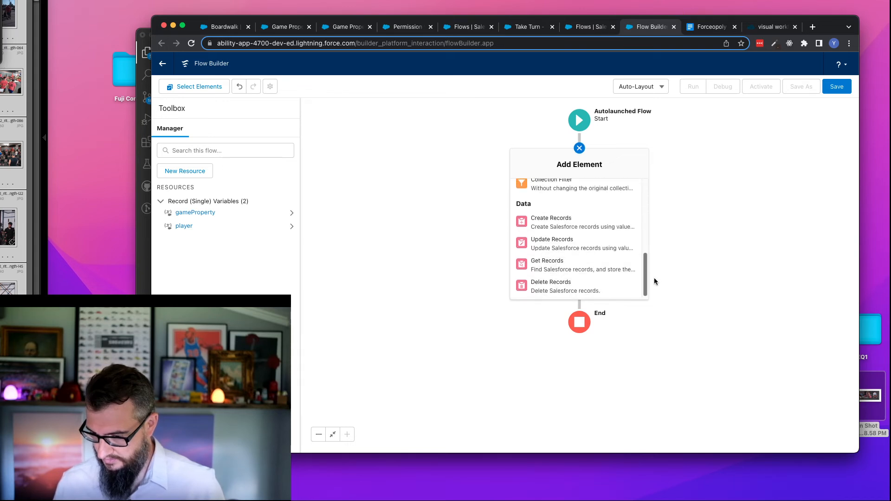
click(551, 263)
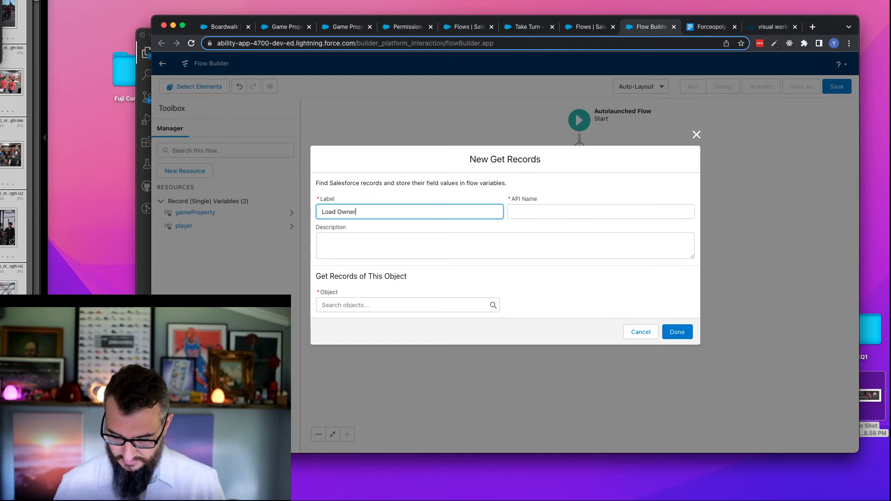
text(Load Owner)
key(Tab)
key(Tab)
click(375, 306)
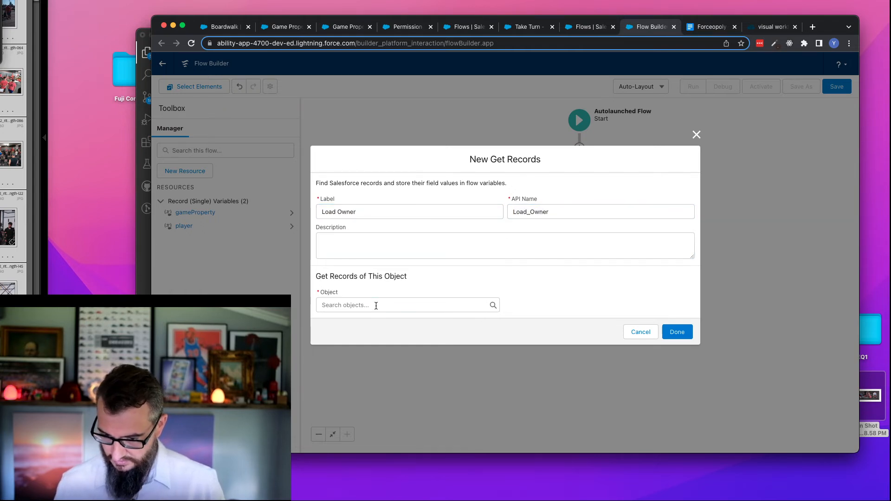
text(p)
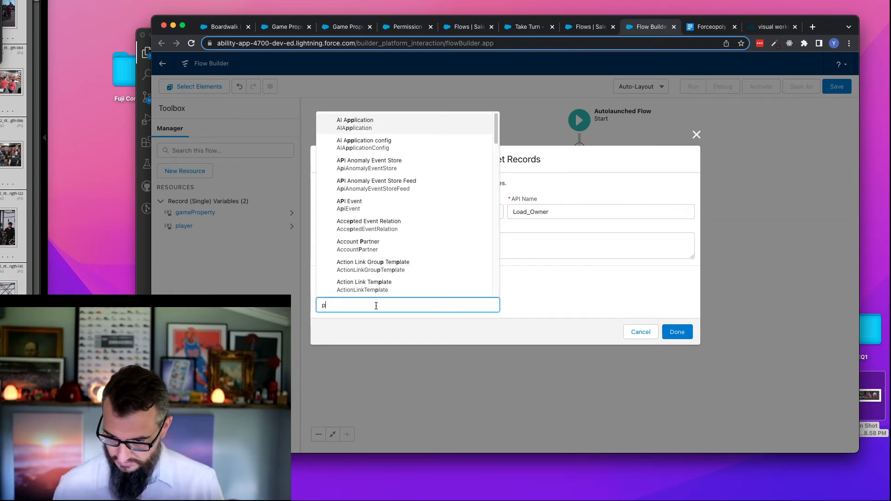
text(layer)
click(358, 288)
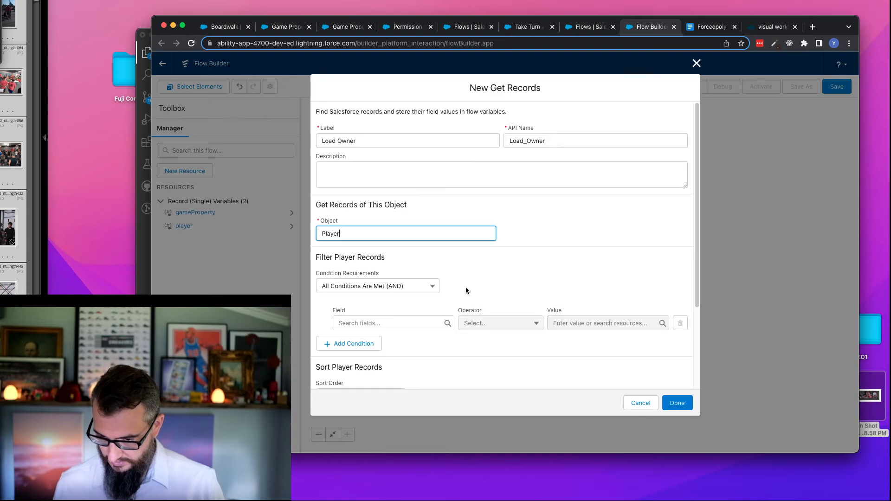
click(411, 327)
text(game)
key(Tab)
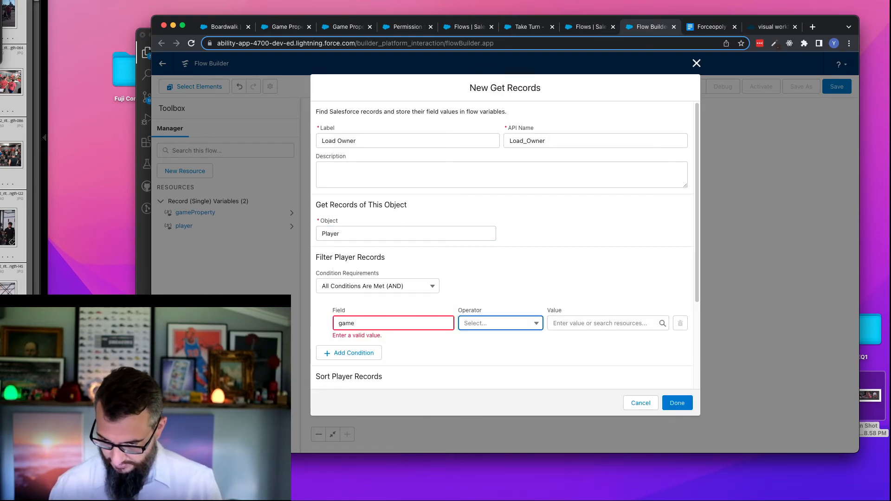
key(shift+Tab)
text(game)
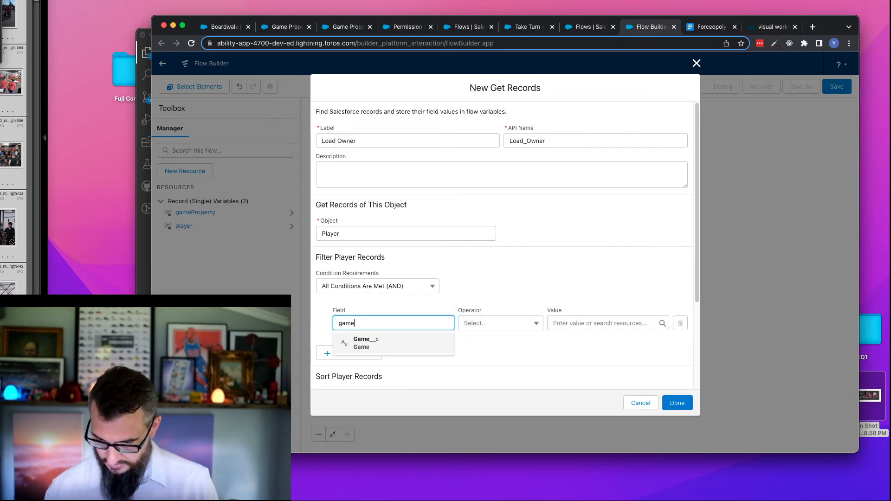
key(Return)
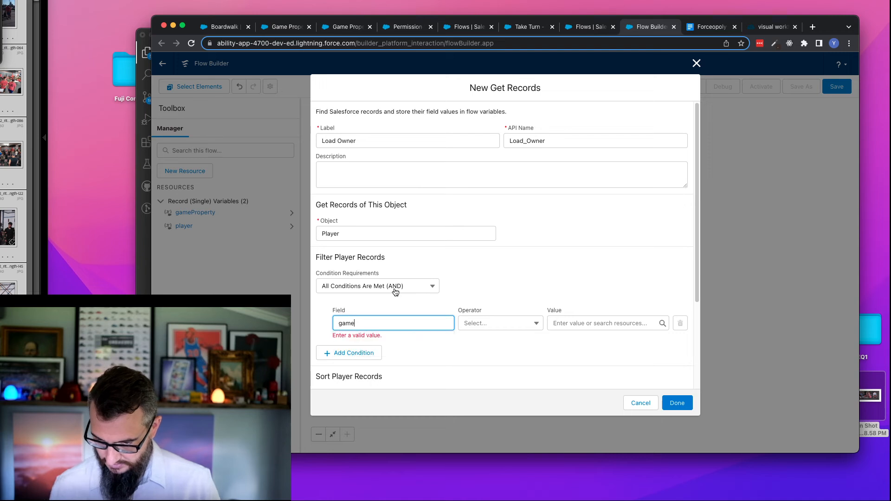
- Filter the Player records so that Id equals the Owner__c field of the gameProperty variable
double_click(354, 326)
scroll(462, 287, down, 1)
scroll(461, 285, down, 1)
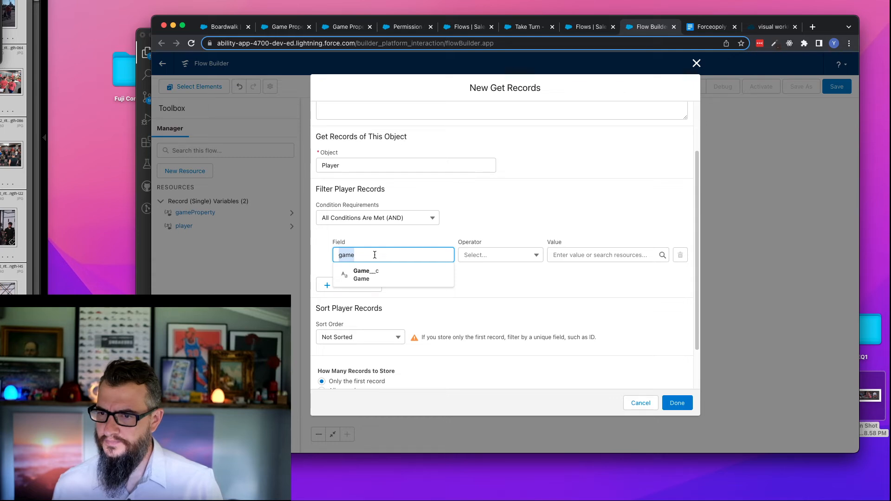
text(Id)
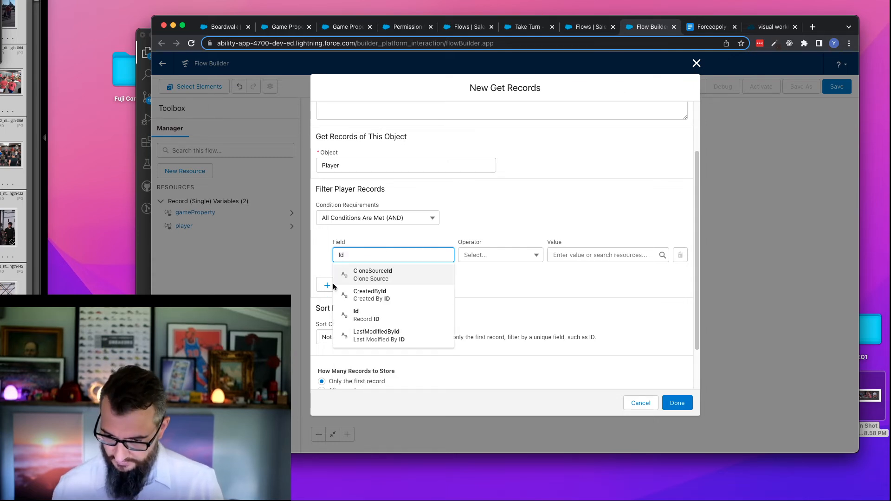
click(356, 314)
click(581, 250)
text(game)
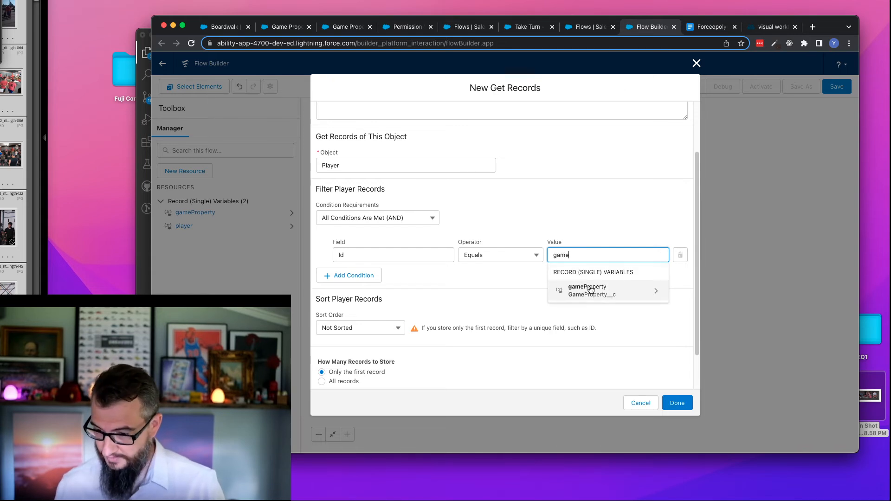
click(591, 290)
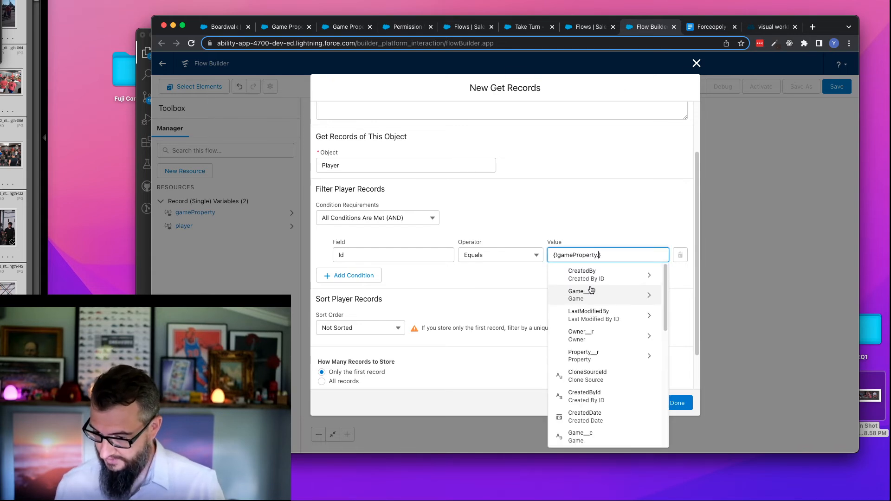
text(Owner__cx)
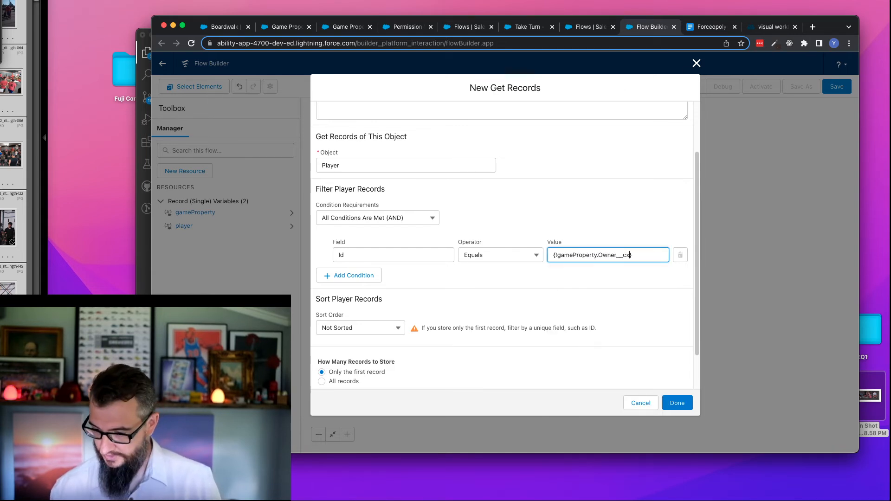
key(BackSpace)
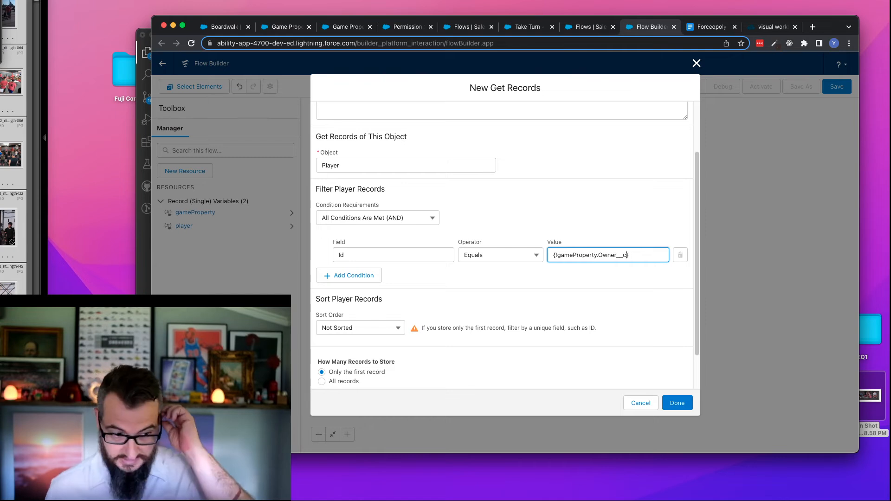
click(523, 293)
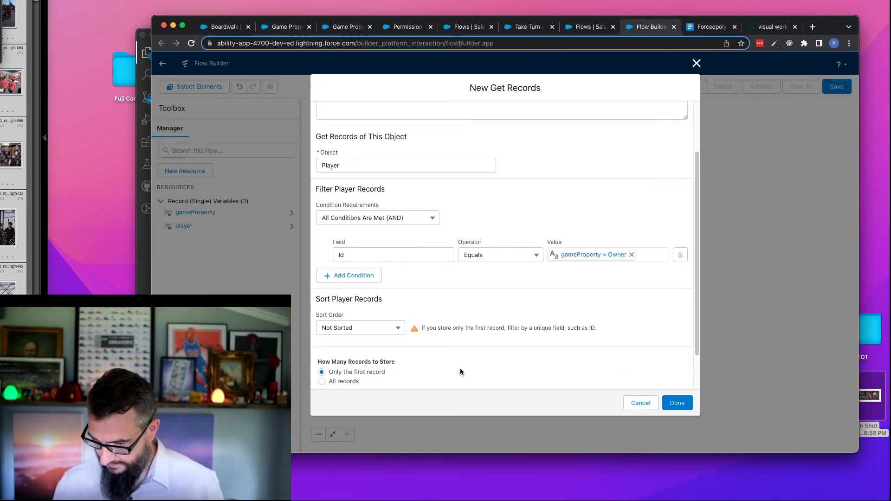
- Store only chosen fields of the owner record, letting Salesforce do the rest, and include Money__c
scroll(461, 372, down, 2)
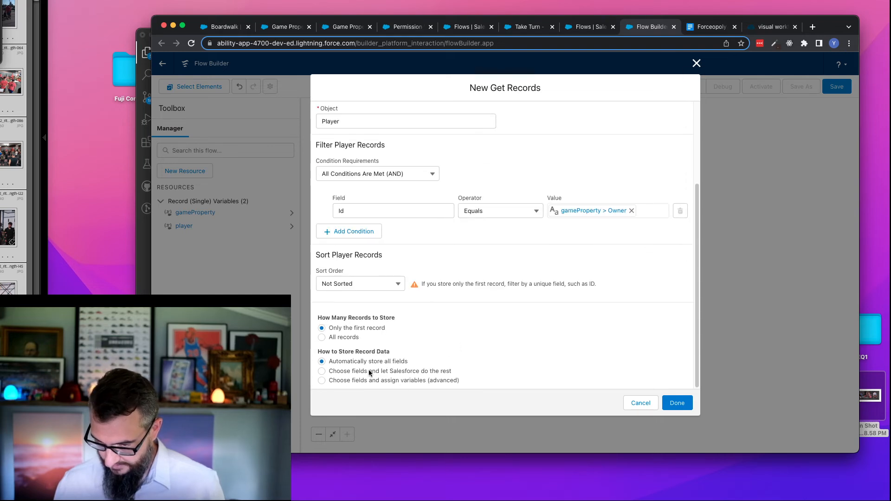
click(383, 370)
scroll(383, 369, down, 4)
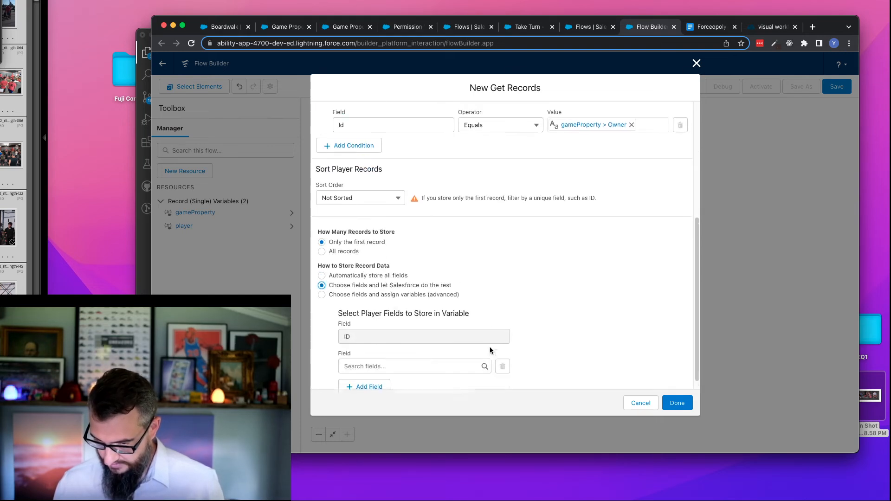
click(381, 358)
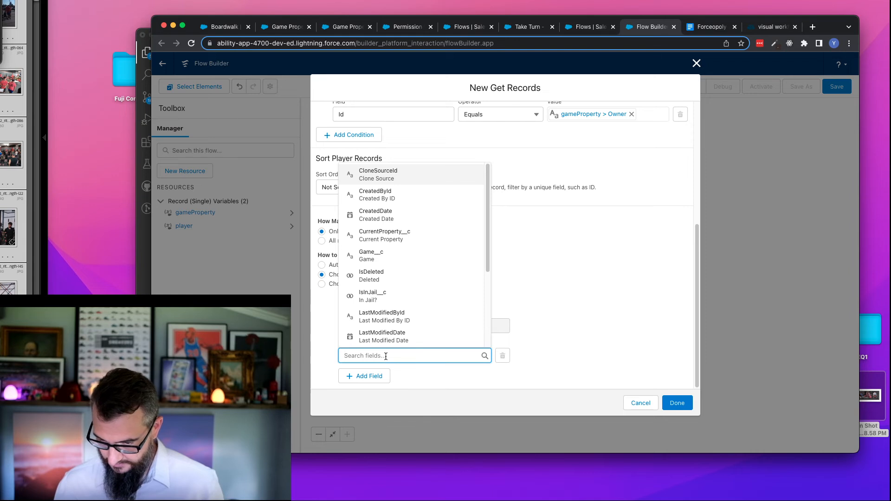
text(Money)
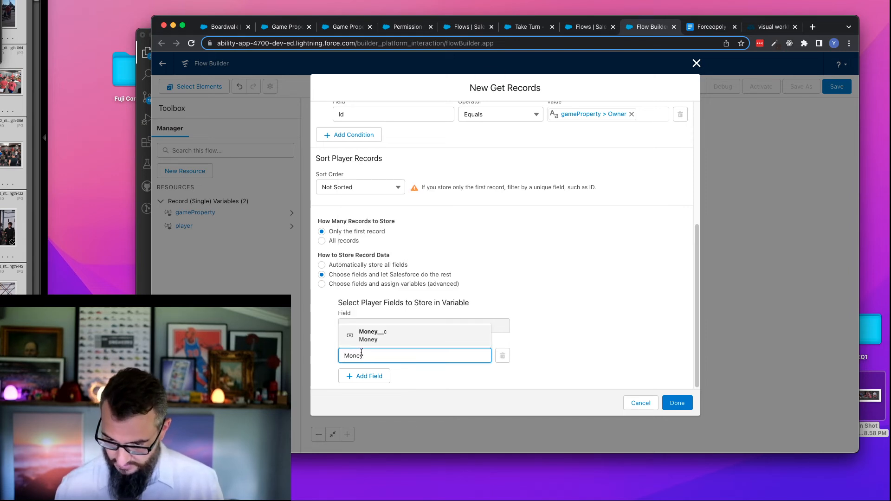
click(390, 335)
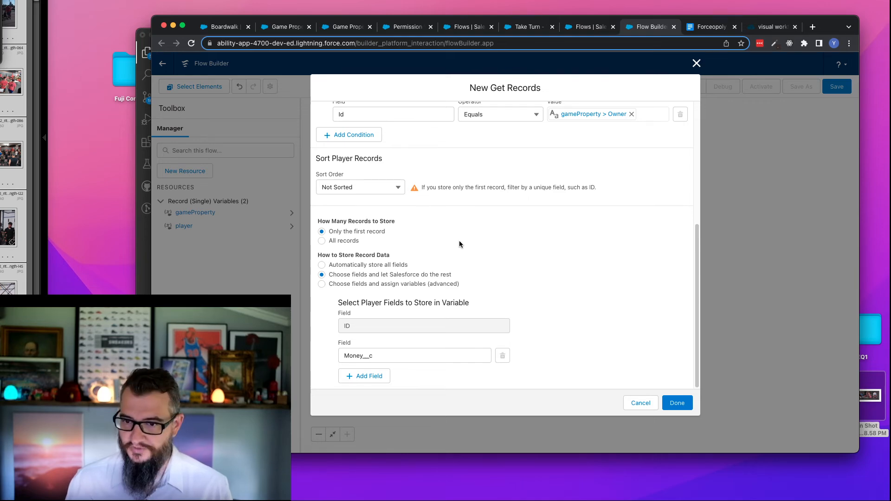
- Finish the Load Owner element and add an Assignment element labelled Pay after it
click(677, 403)
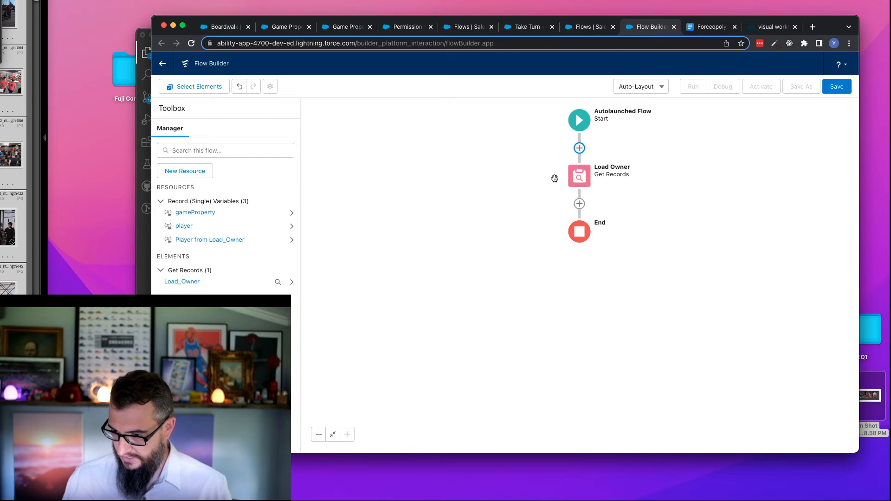
click(579, 204)
mouse_move(647, 251)
mouse_down()
mouse_move(653, 281)
mouse_move(650, 252)
mouse_up()
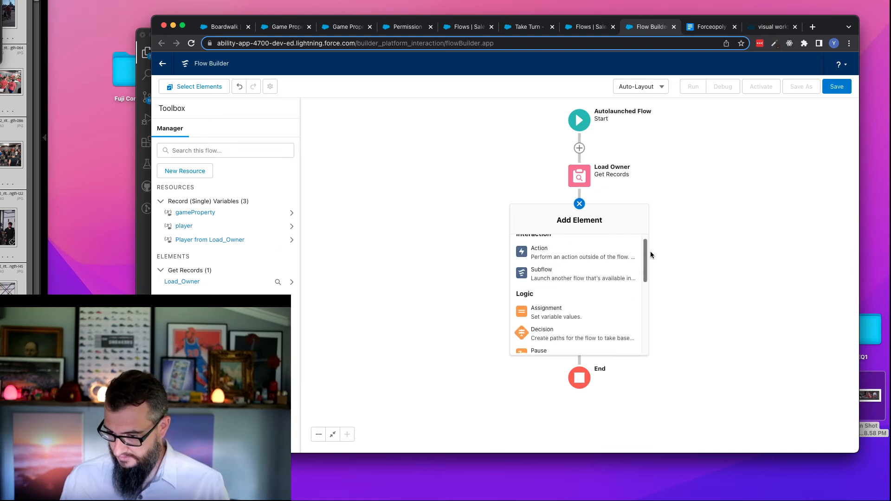
click(543, 311)
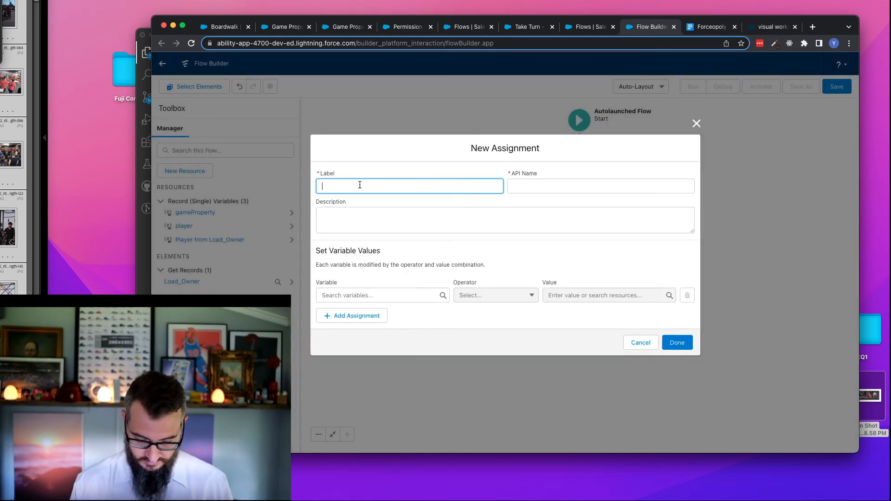
text(Make Payment)
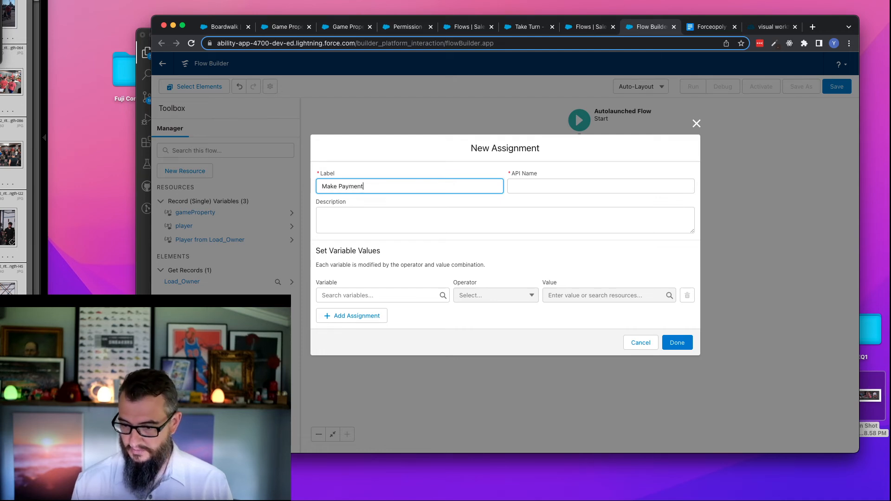
triple_click(321, 186)
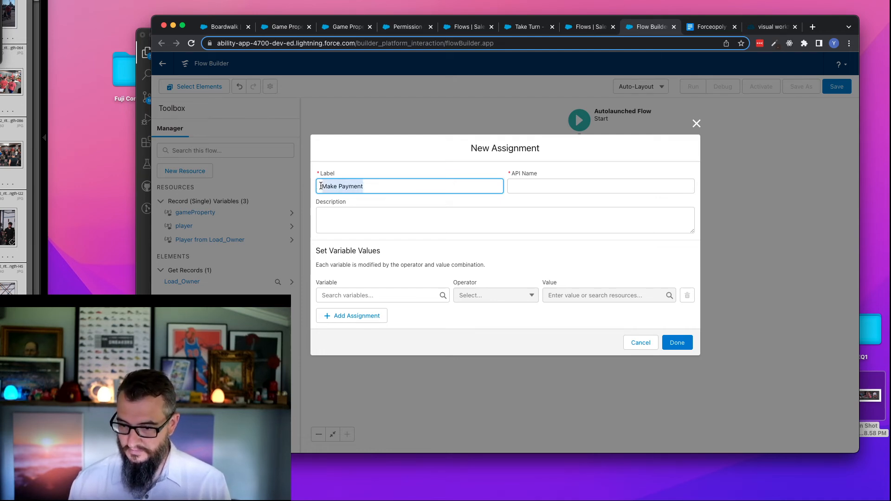
text(Pay)
key(Tab)
- In the Pay assignment, subtract the gameProperty variable's Rent__c from the player variable's Money__c
click(369, 292)
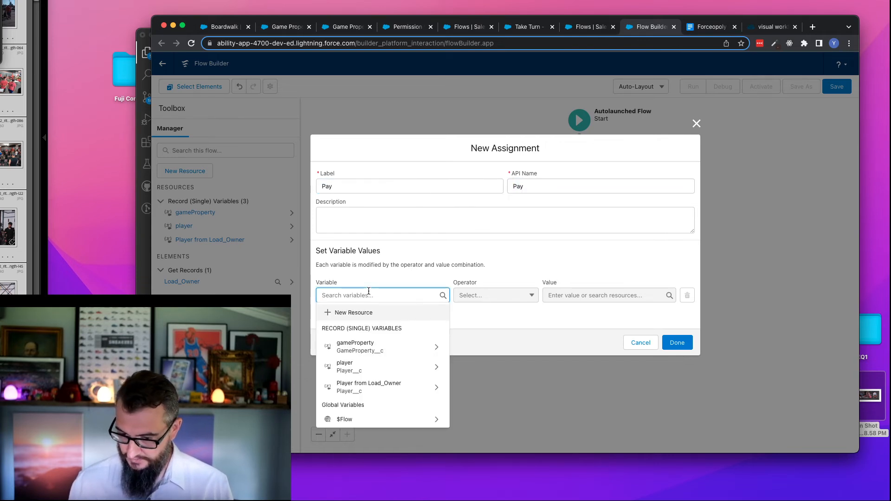
click(377, 367)
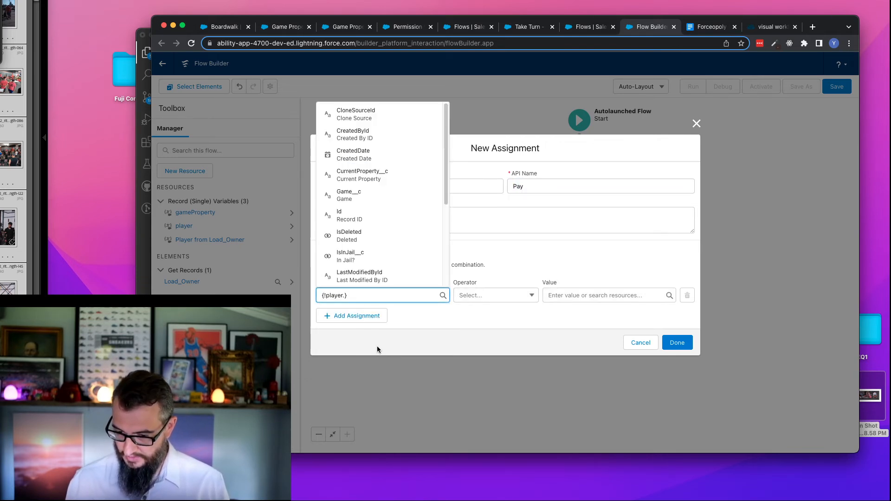
text(mo)
click(381, 255)
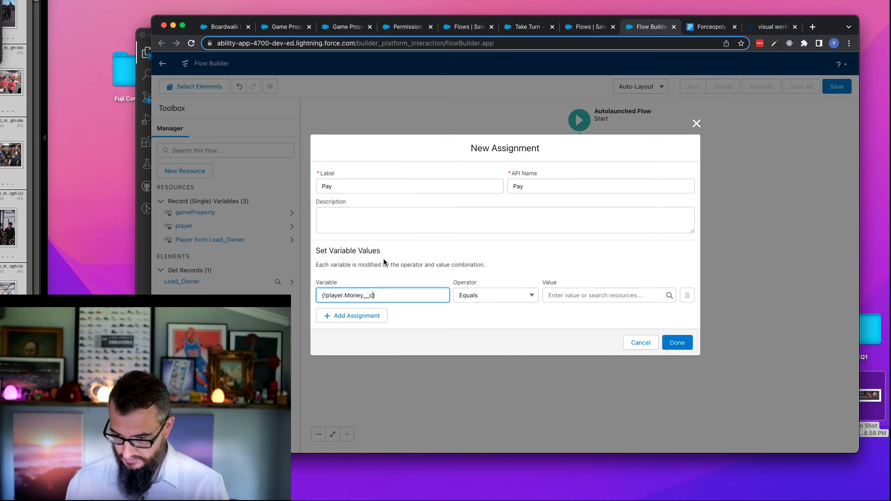
click(491, 300)
click(495, 344)
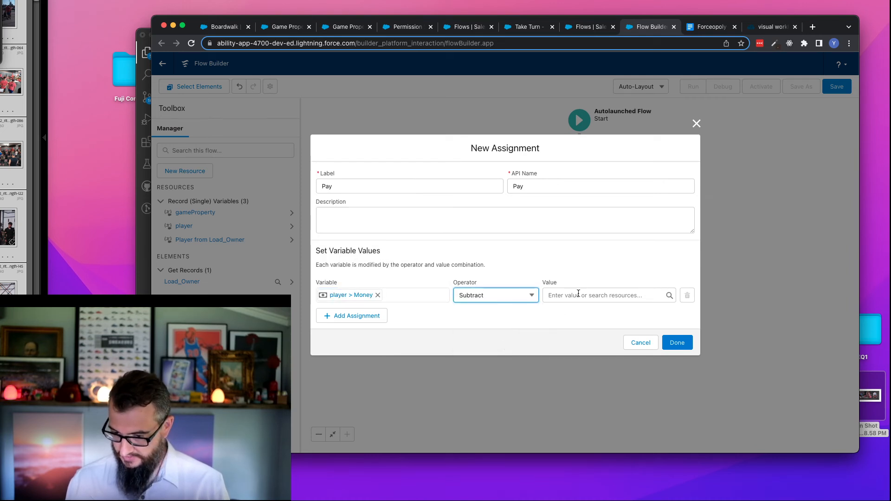
click(582, 295)
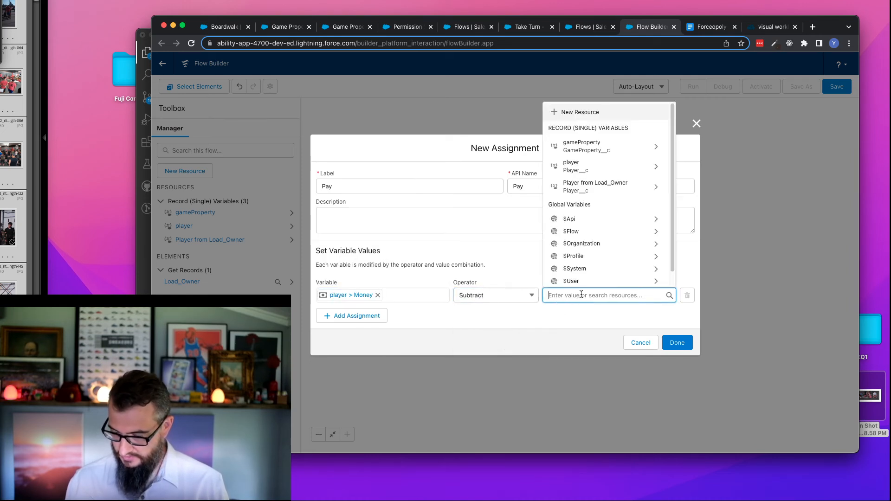
click(604, 147)
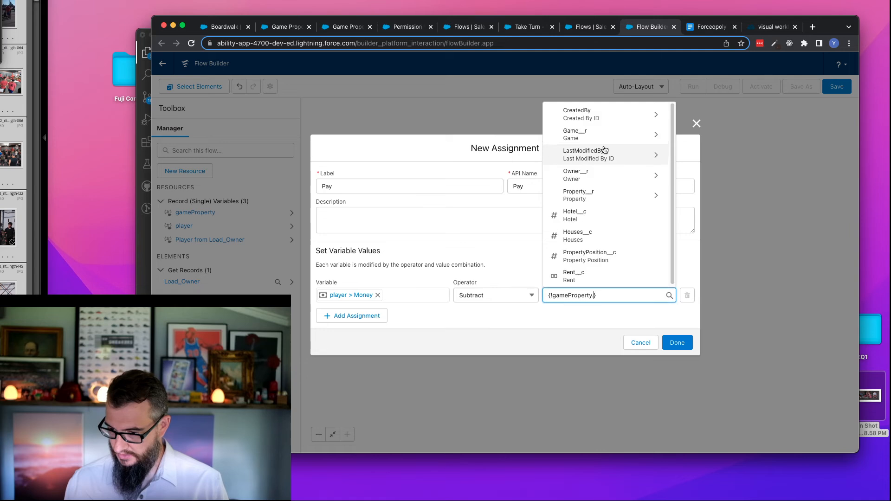
click(590, 277)
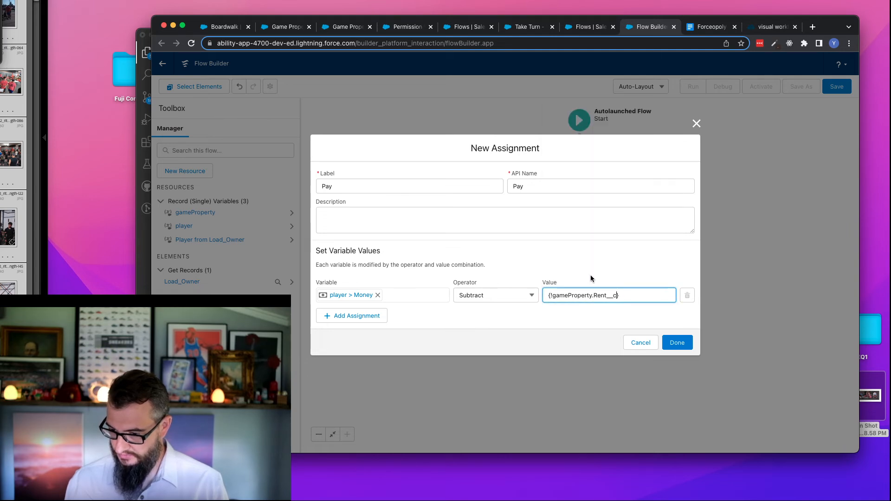
- Add a second assignment row for Money__c of the player from Load_Owner, with the Add operator
click(368, 321)
click(362, 311)
text(own)
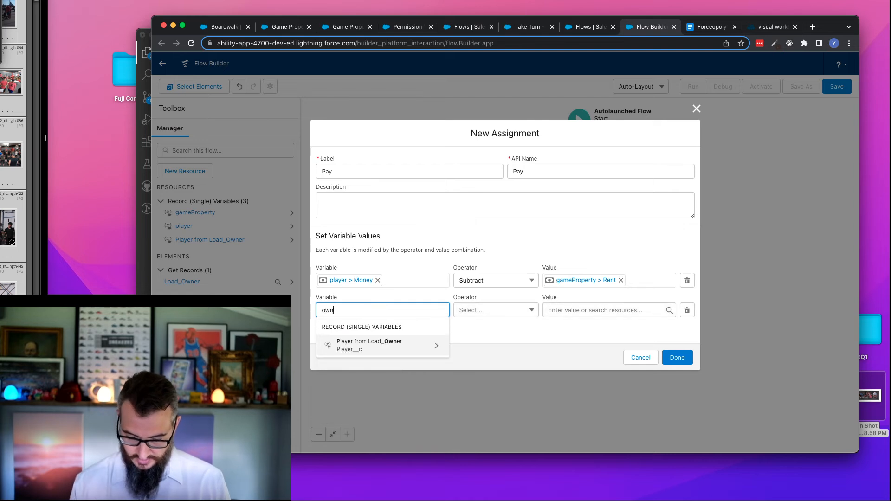
click(372, 344)
text(Mon)
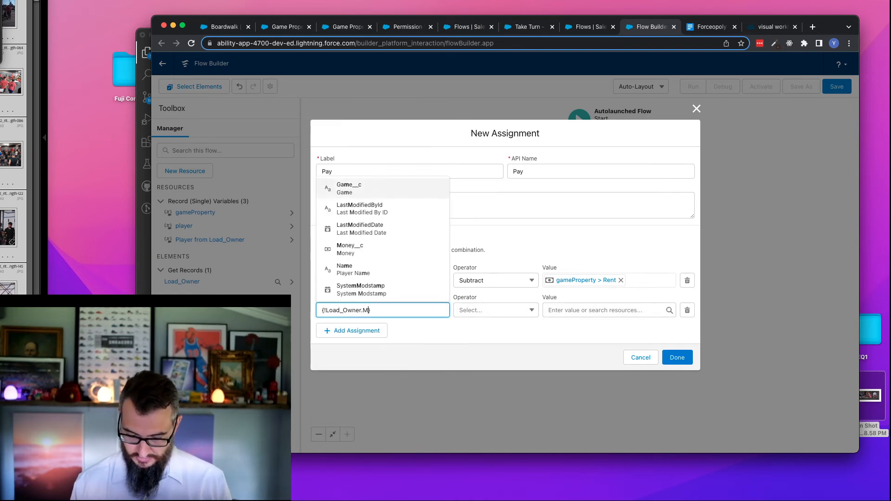
click(380, 290)
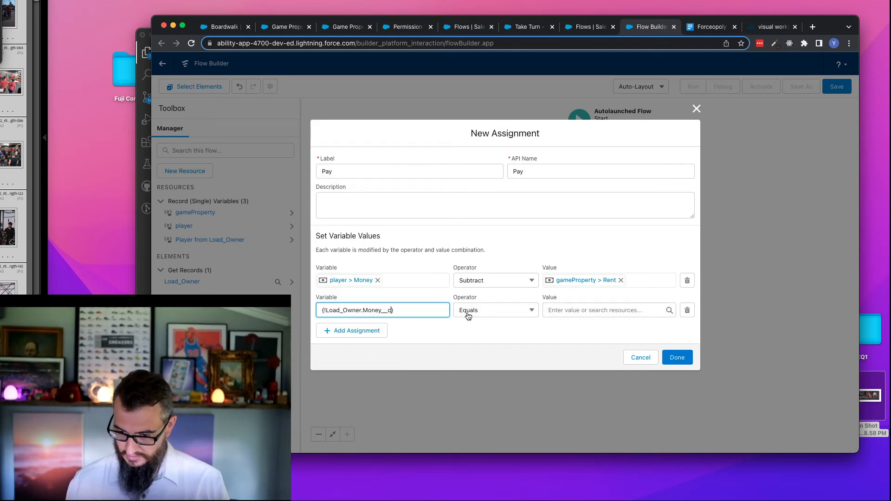
click(478, 315)
click(477, 344)
- Use the gameProperty variable's Rent__c as the amount added to the owner's money and finish the Pay assignment
click(617, 308)
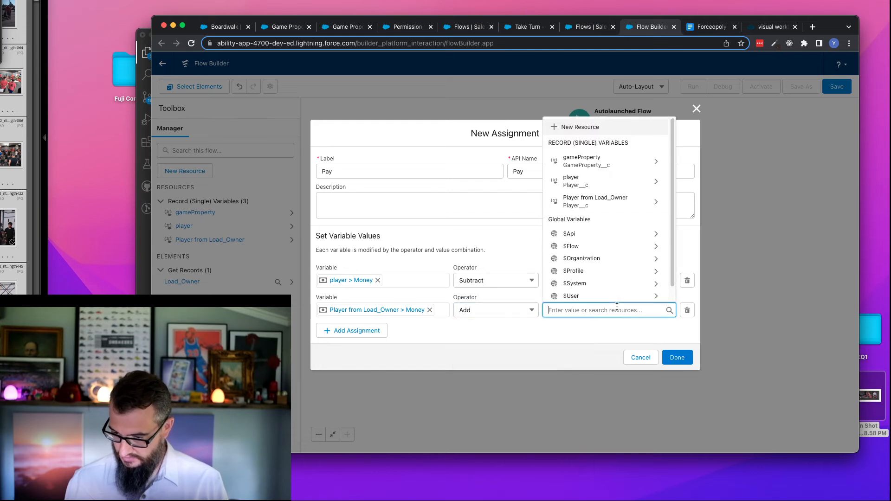
text(game)
click(618, 303)
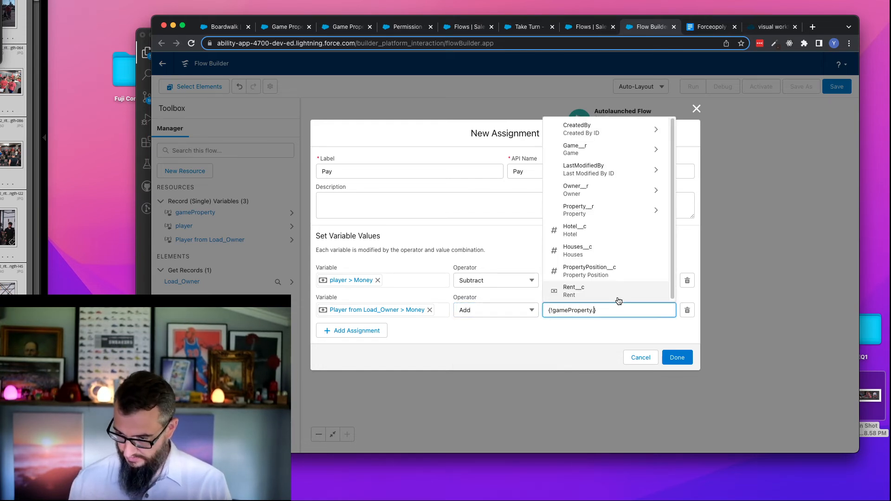
text(Ren)
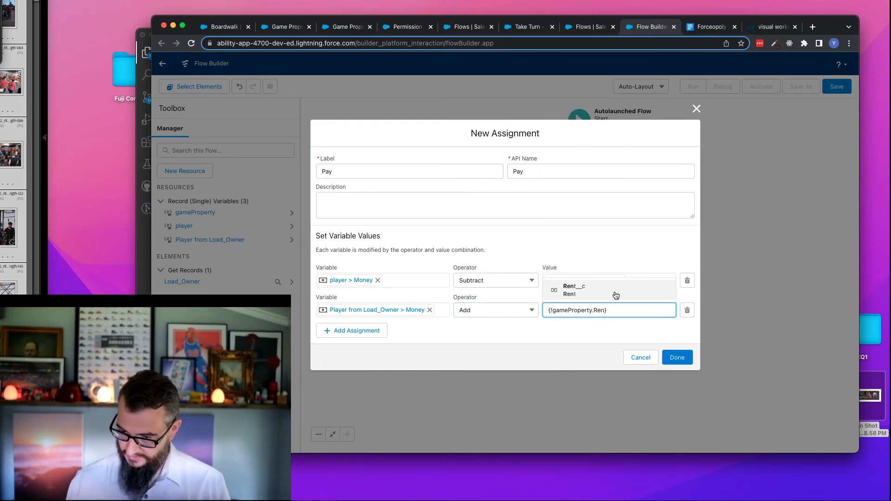
click(616, 297)
click(575, 346)
click(678, 361)
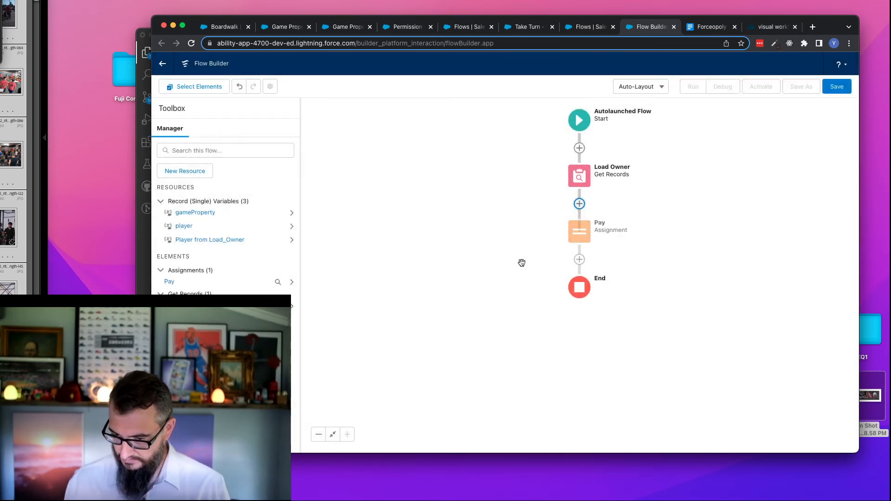
click(579, 261)
drag(645, 306, 652, 381)
click(561, 356)
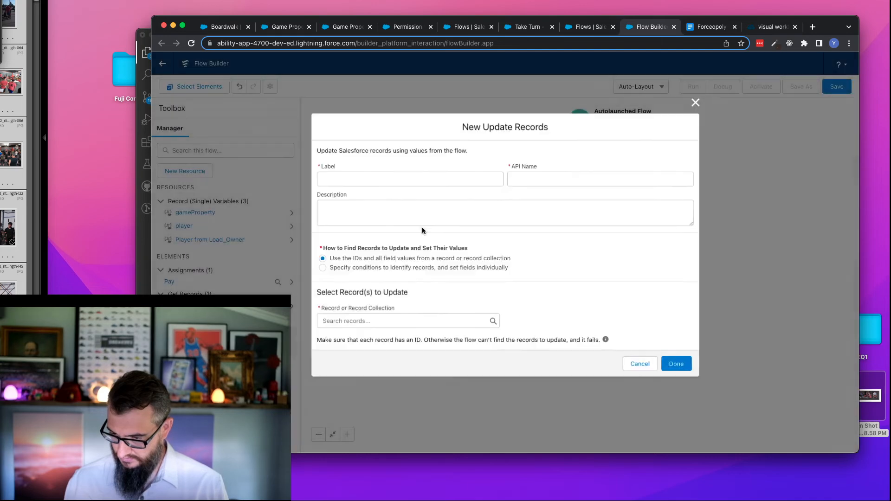
text(Update)
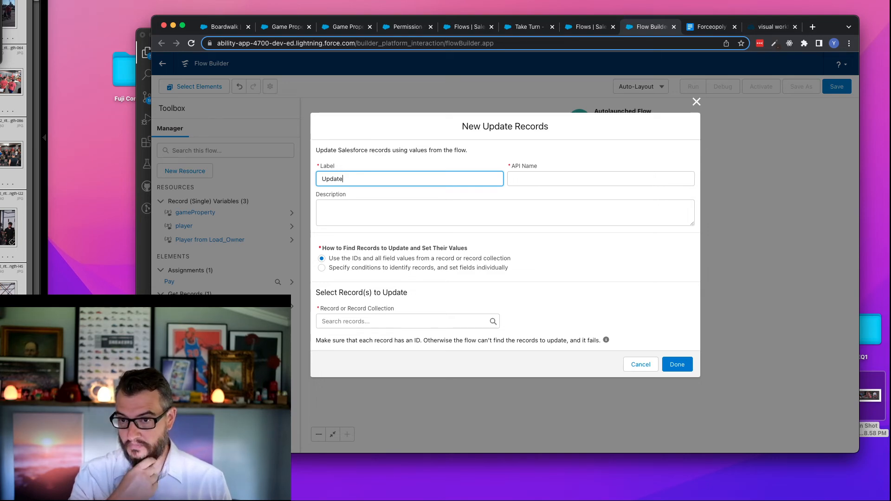
click(639, 365)
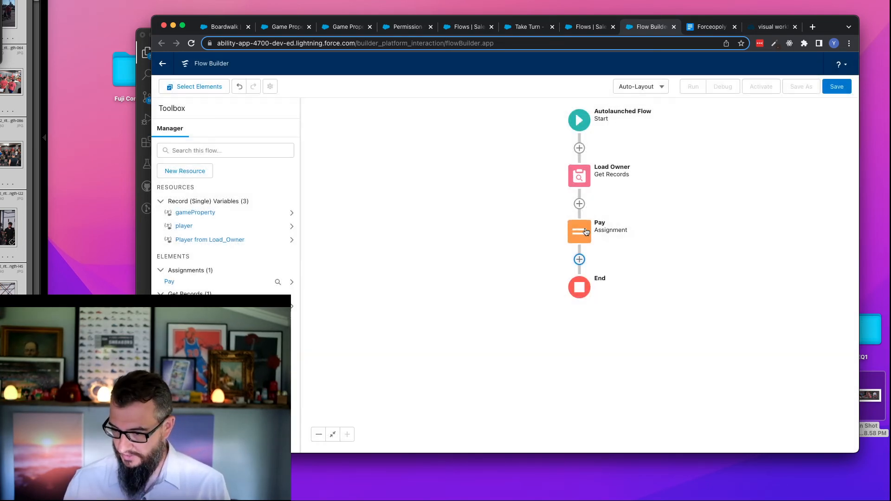
- Start a new variable resource with the API name playerCollection
click(188, 171)
click(394, 218)
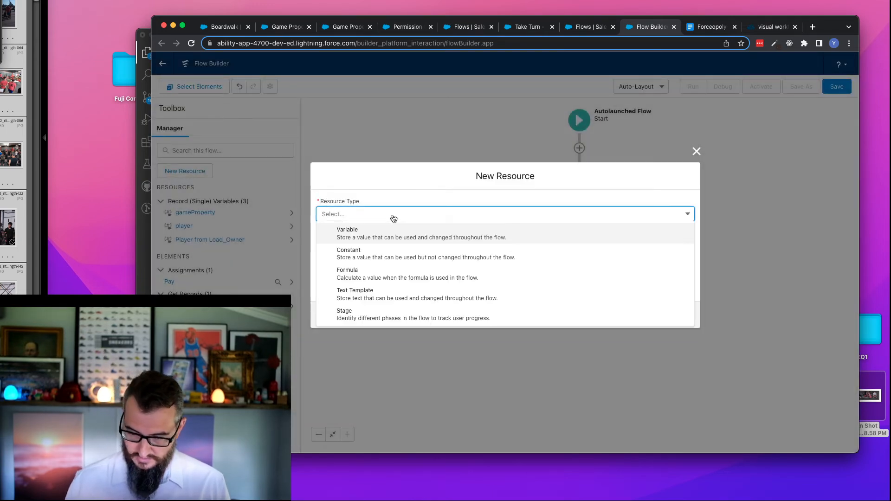
click(386, 232)
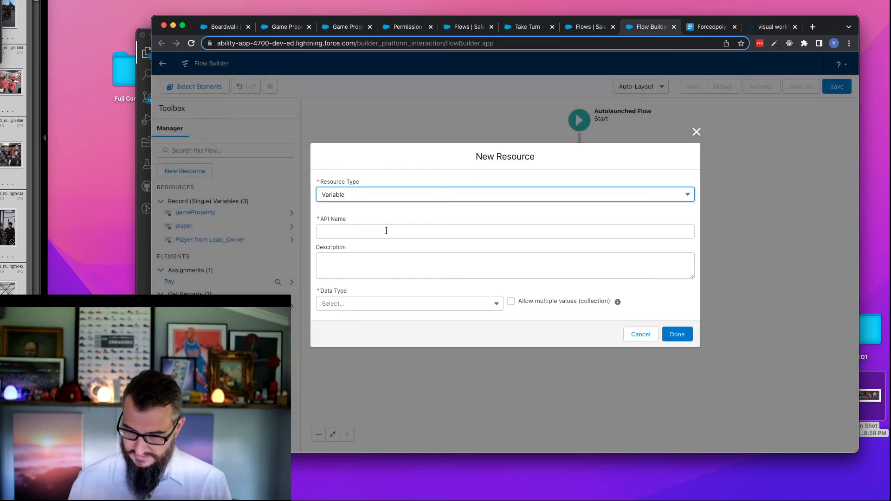
click(373, 229)
text(playerCollection)
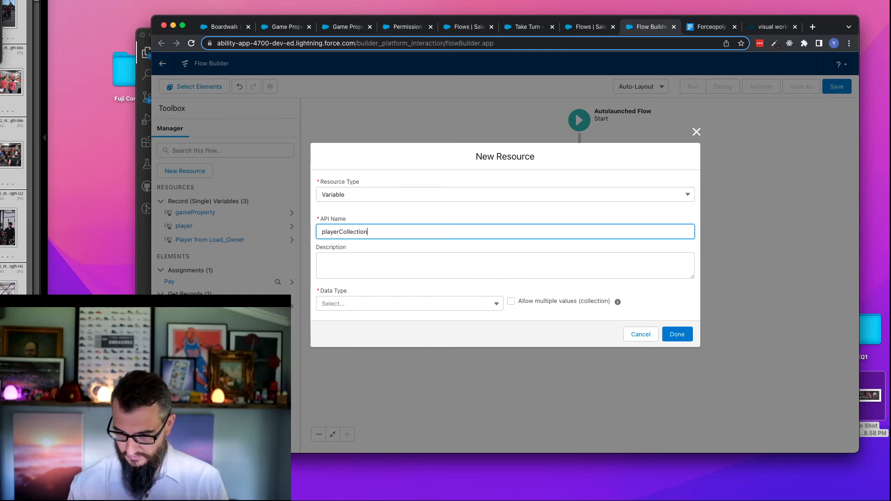
key(Tab)
- Make playerCollection a Record variable for the Player object that allows multiple values, and save the resource
click(402, 303)
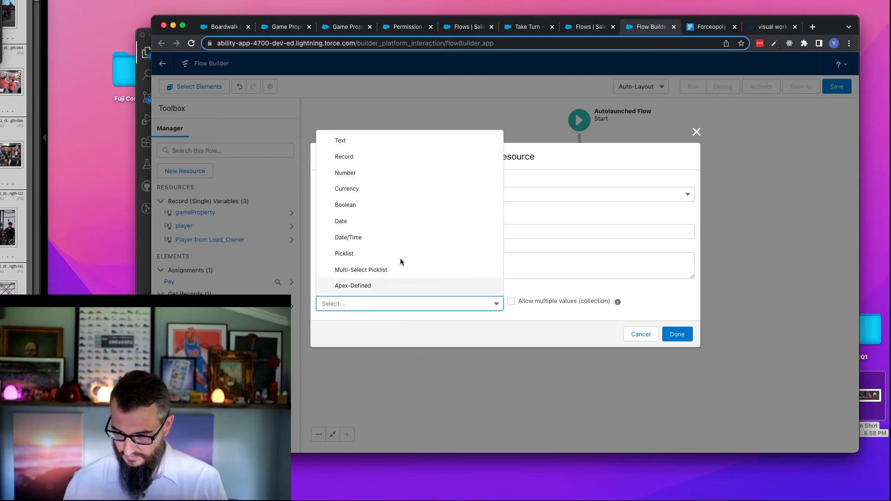
click(349, 157)
click(344, 303)
text(player)
click(388, 291)
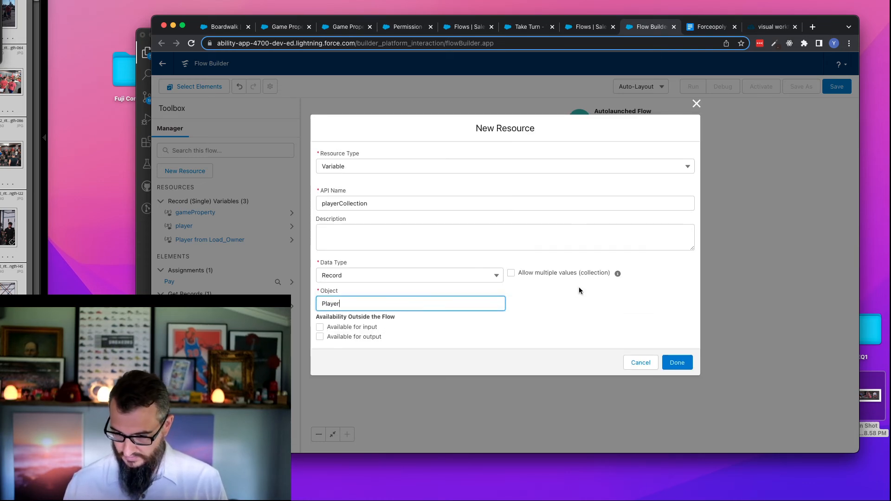
click(552, 273)
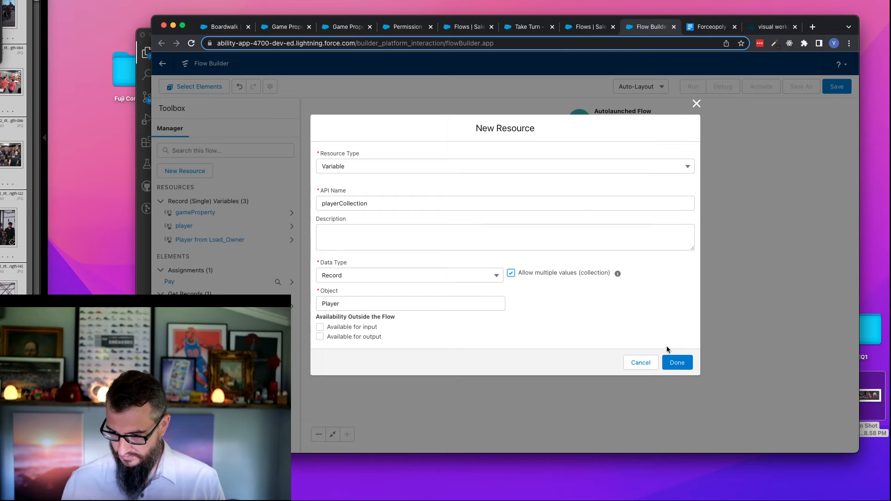
click(677, 363)
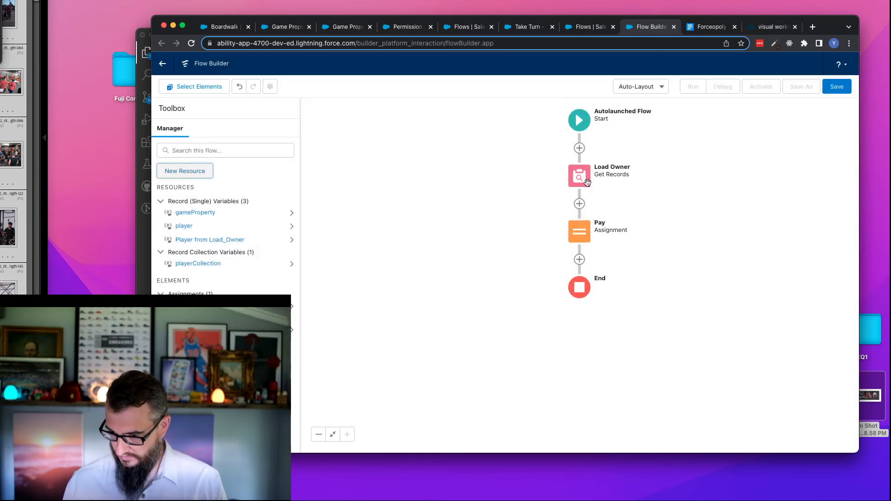
- Add an Assignment element labelled Add To Collection after the Pay element
click(579, 260)
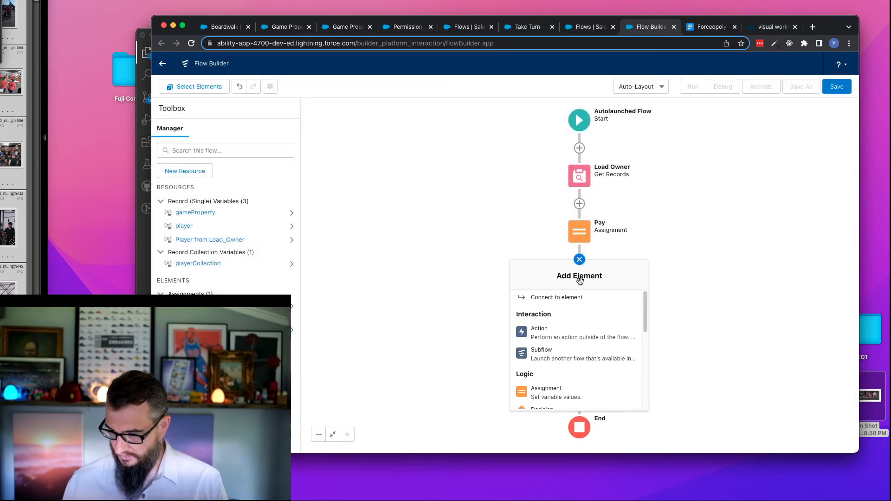
click(562, 396)
text(Add To Collectio)
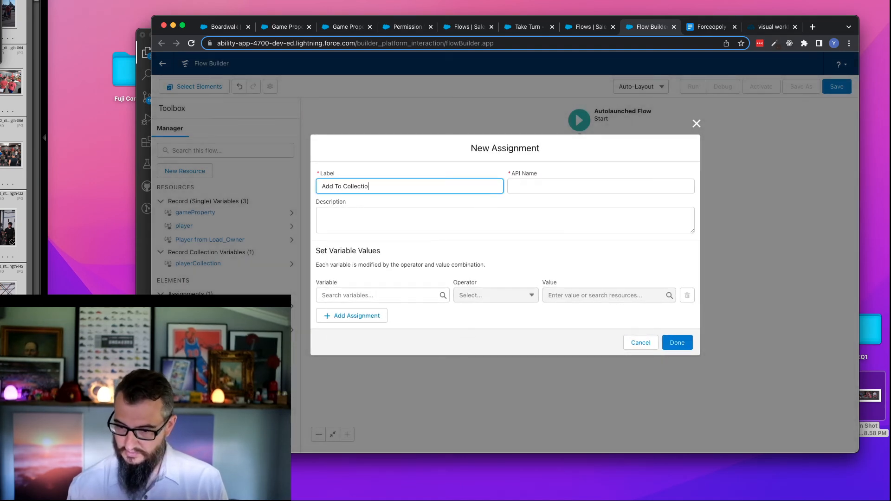
text(n)
key(Tab)
- In the Add To Collection assignment, add the player variable to playerCollection
click(354, 294)
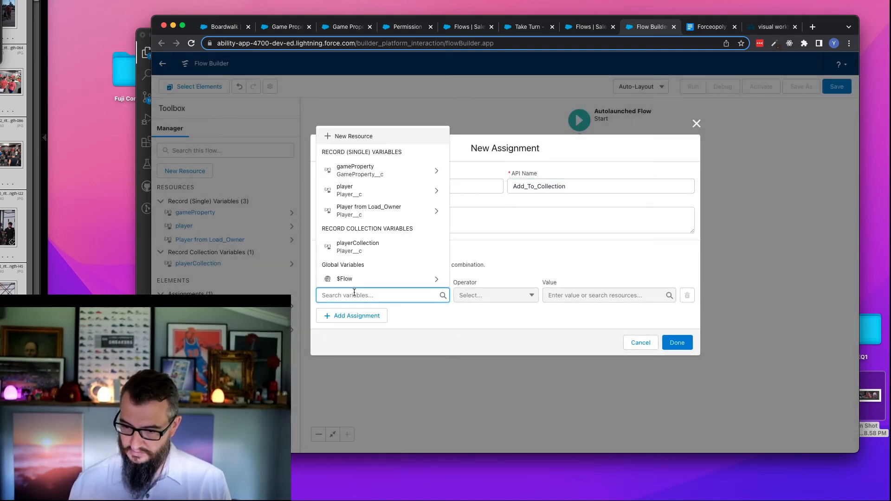
click(362, 247)
click(512, 292)
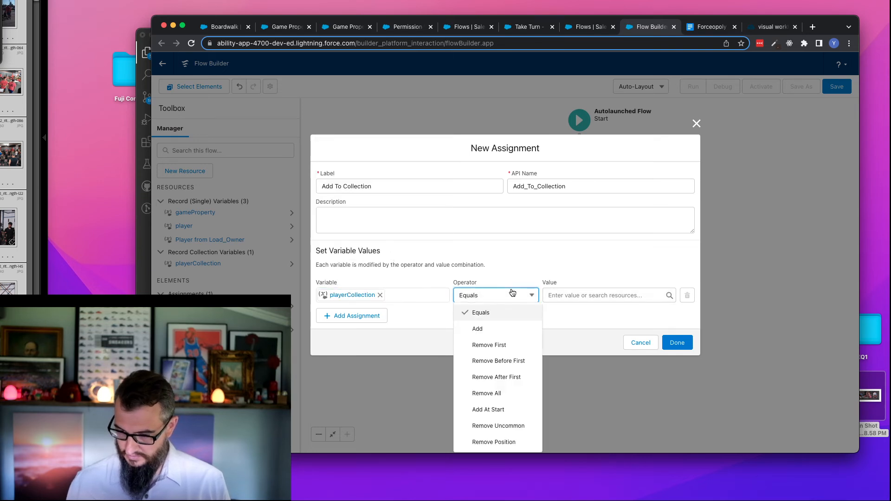
click(511, 329)
click(588, 295)
text(pl)
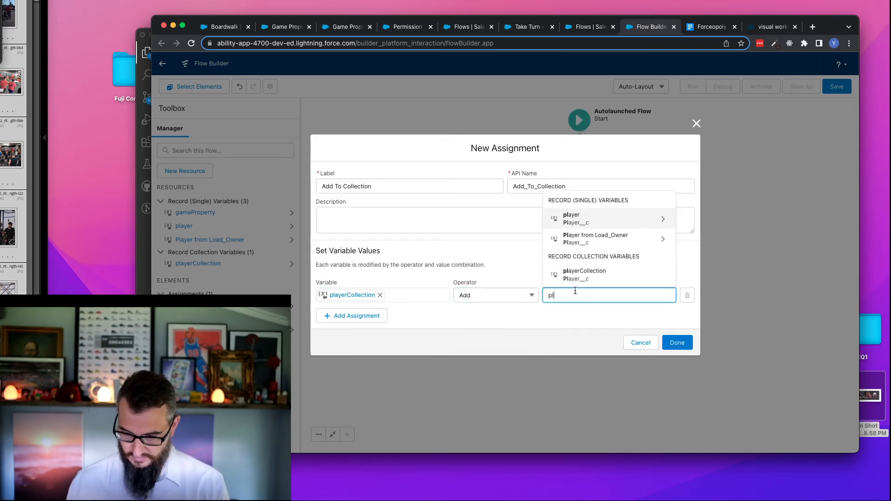
click(578, 220)
- Also add the Load Owner player record to playerCollection in the Add To Collection assignment, and finish the element
click(351, 315)
click(360, 310)
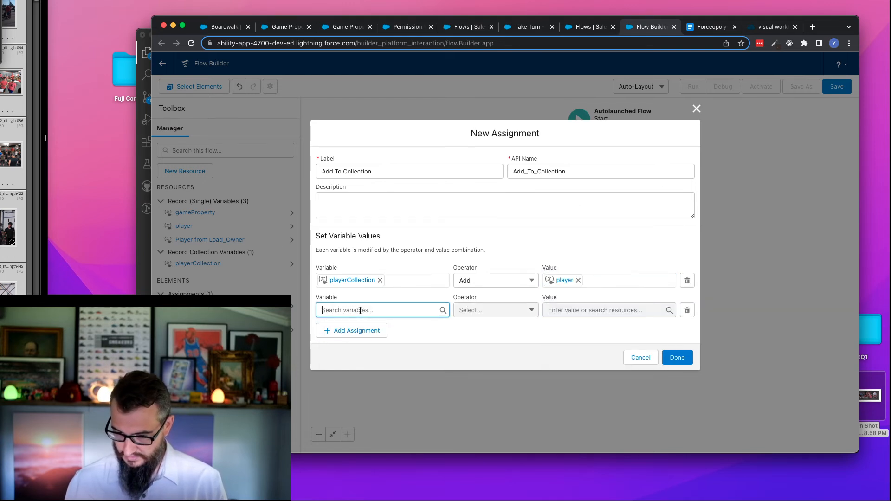
text(pl)
click(372, 292)
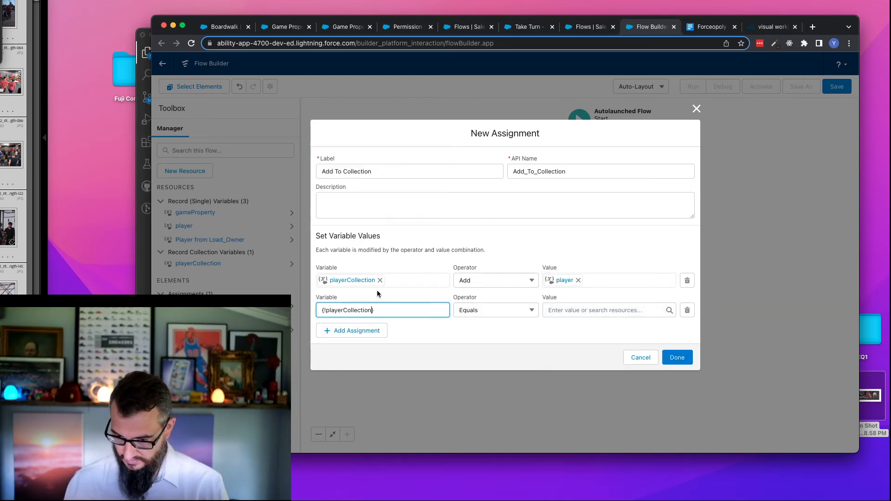
click(511, 310)
click(480, 178)
click(570, 310)
text(oad_Own)
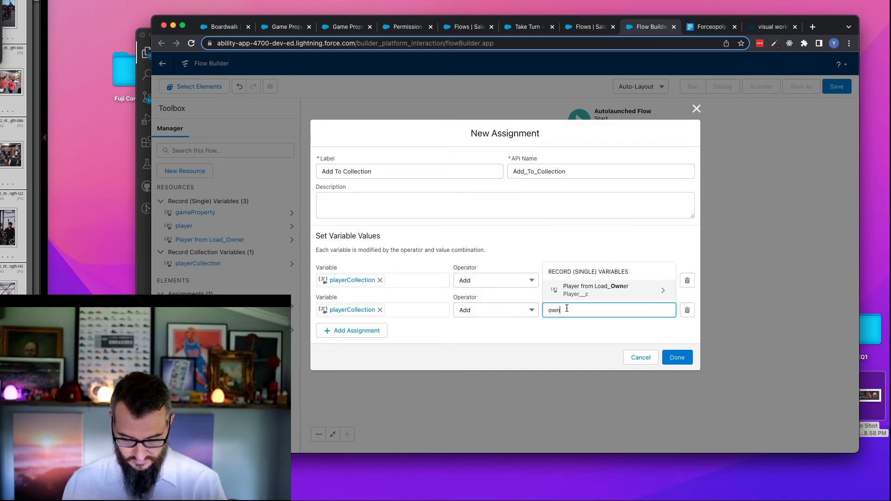
text(er)
click(628, 291)
click(509, 335)
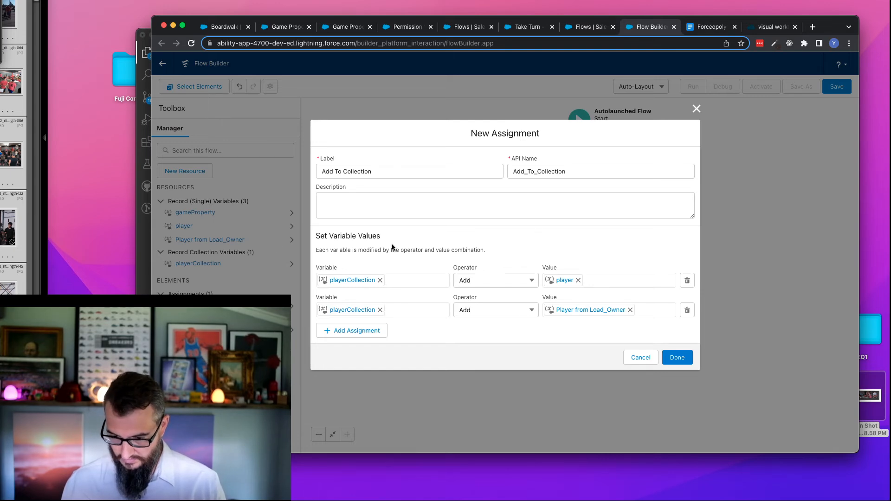
click(677, 357)
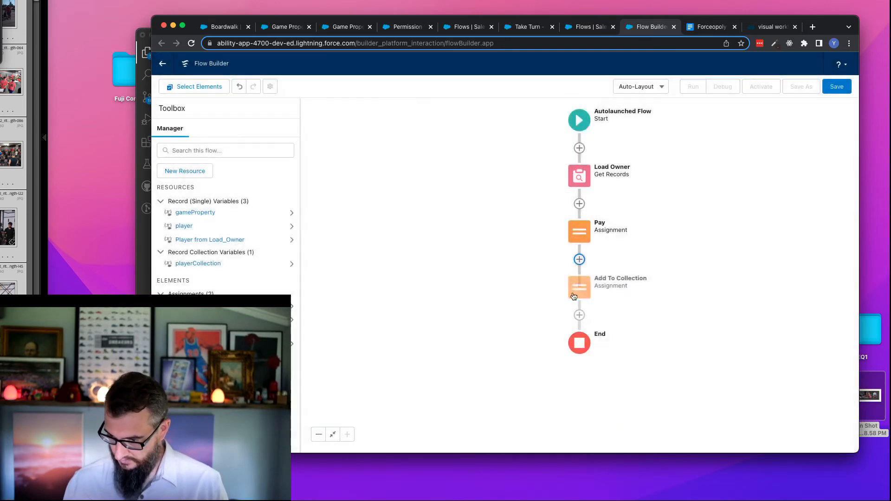
- Insert an Update Records element labelled Update Players after Add To Collection, with the API name Update_Players
click(580, 316)
scroll(580, 395, down, 5)
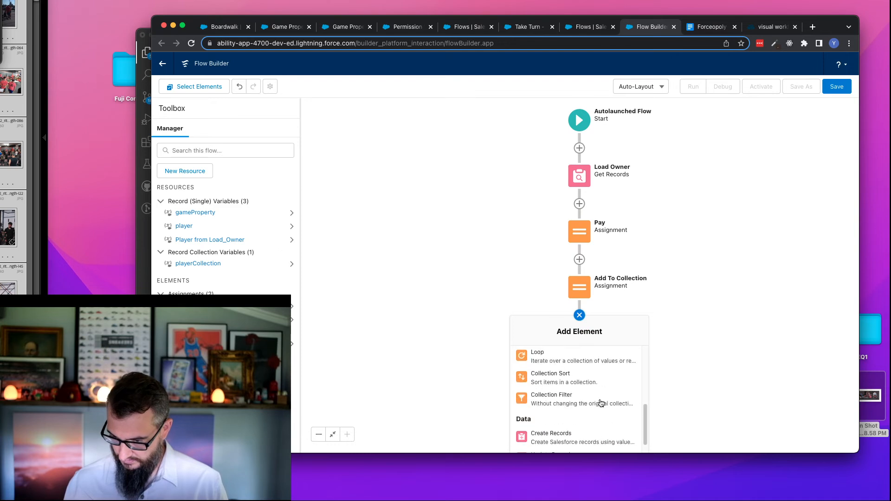
drag(444, 331, 443, 213)
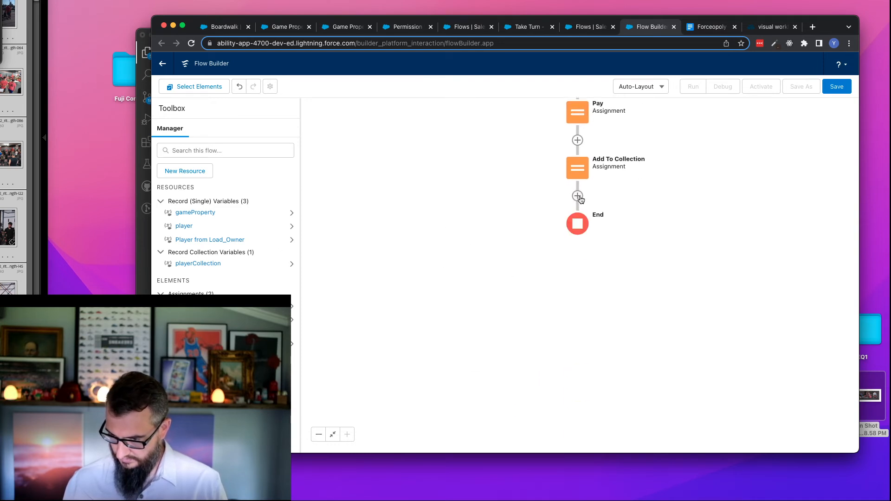
click(578, 196)
scroll(581, 317, down, 3)
scroll(580, 316, down, 4)
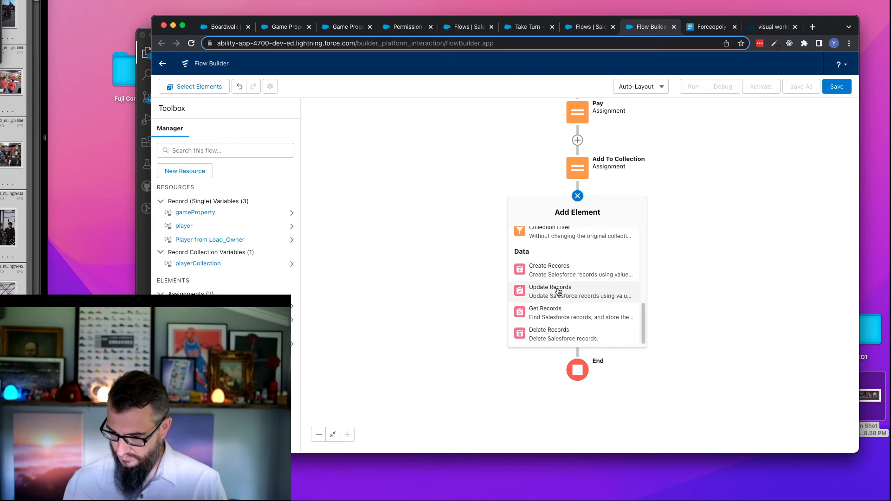
click(558, 292)
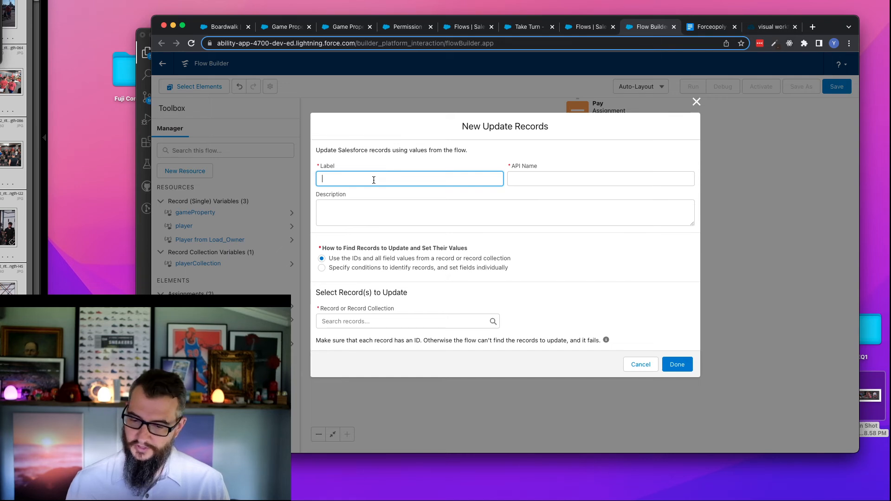
text(ate Players)
key(Tab)
click(362, 210)
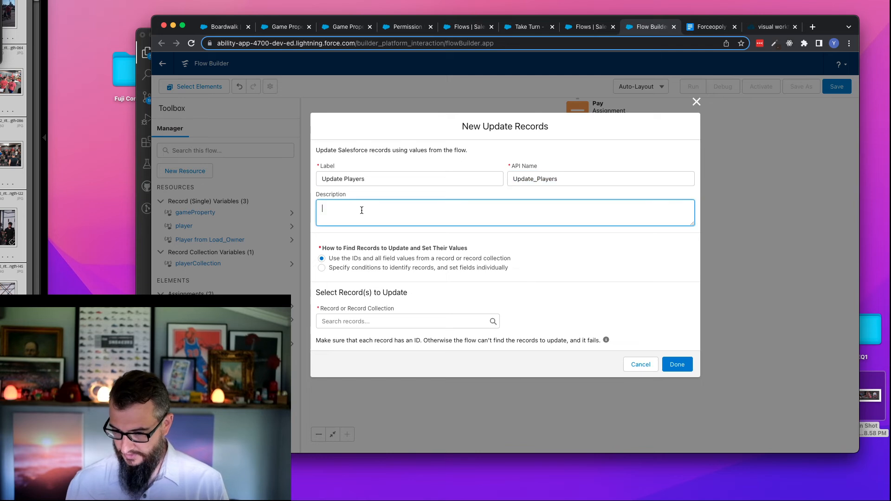
- Set playerCollection as the record collection for Update Players to update, and finish the element
click(379, 320)
click(360, 296)
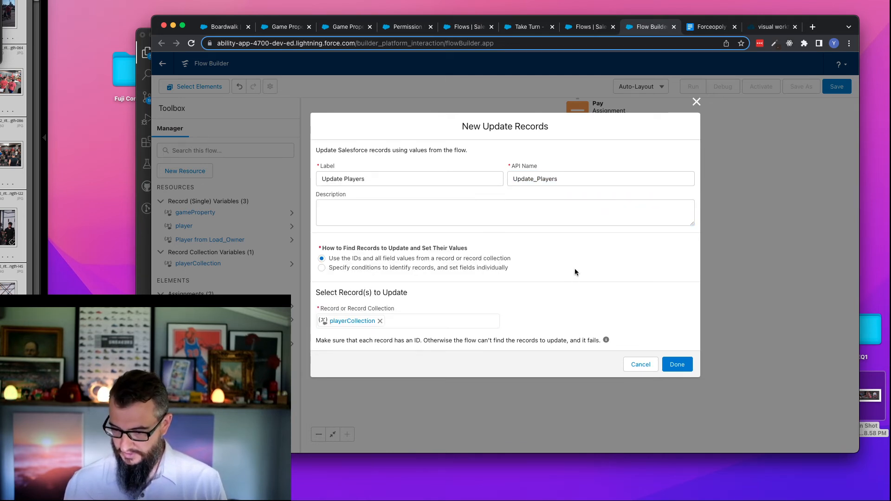
click(679, 366)
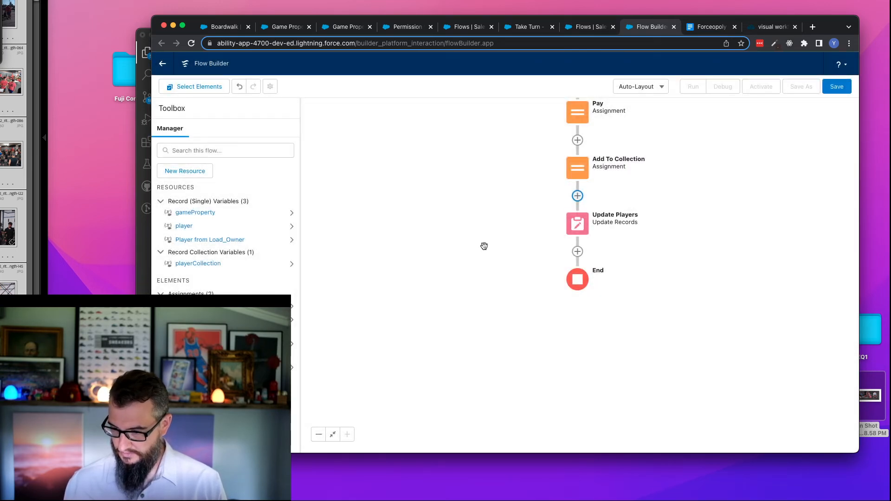
- Save the flow with the label Pay Rent and activate it
click(837, 86)
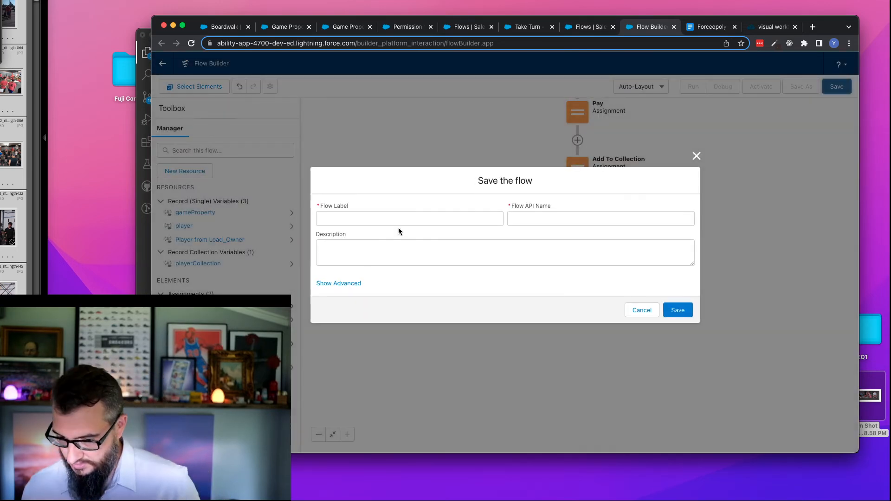
click(399, 220)
text(Pay Rent)
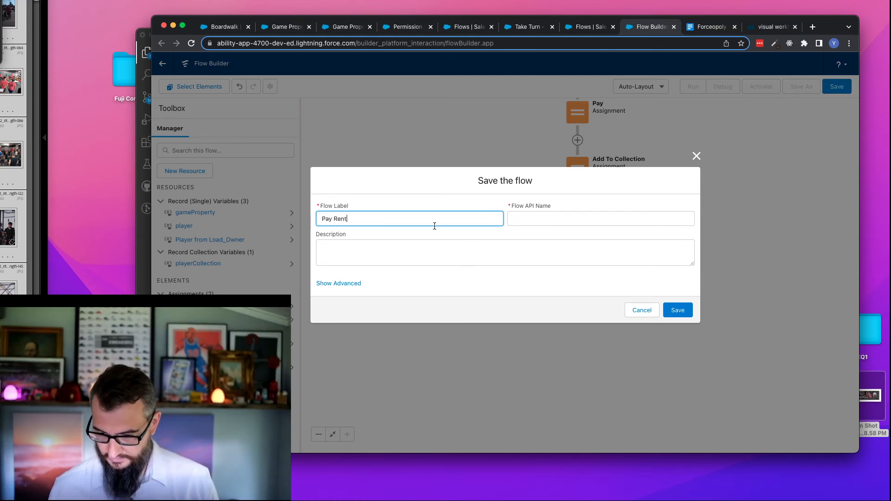
click(555, 219)
click(678, 310)
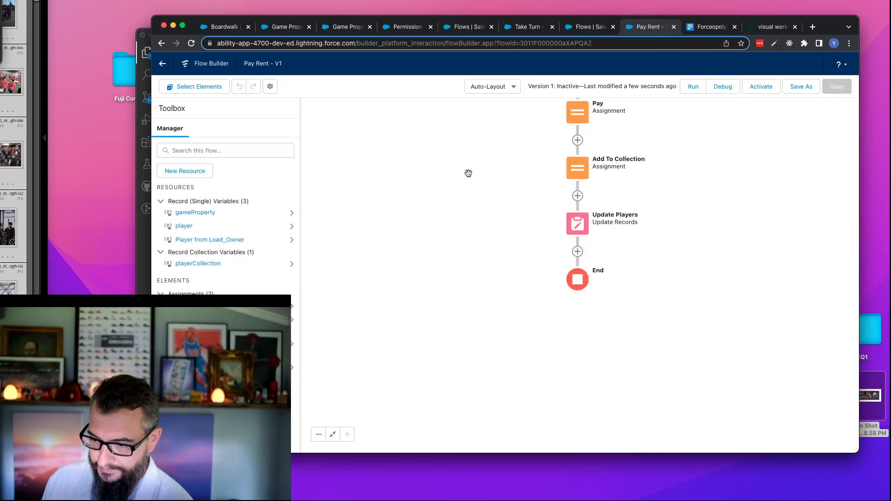
click(768, 90)
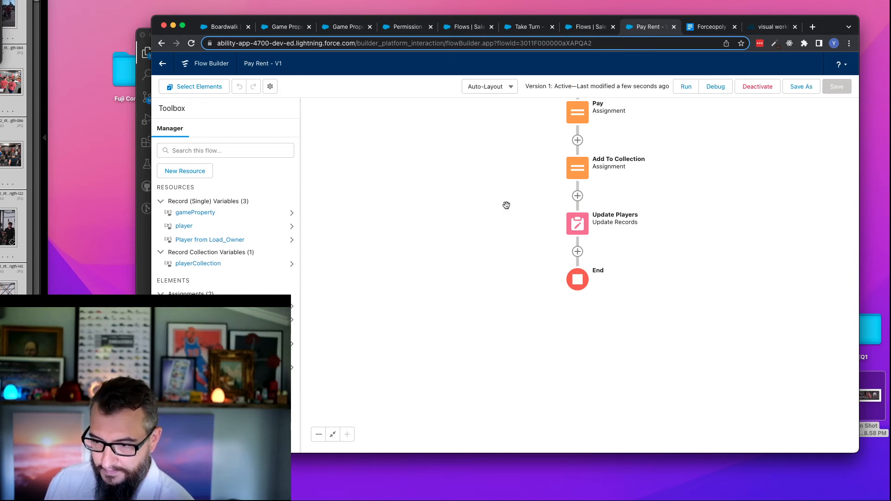
- Switch to the Take Turn flow and reload it
click(517, 28)
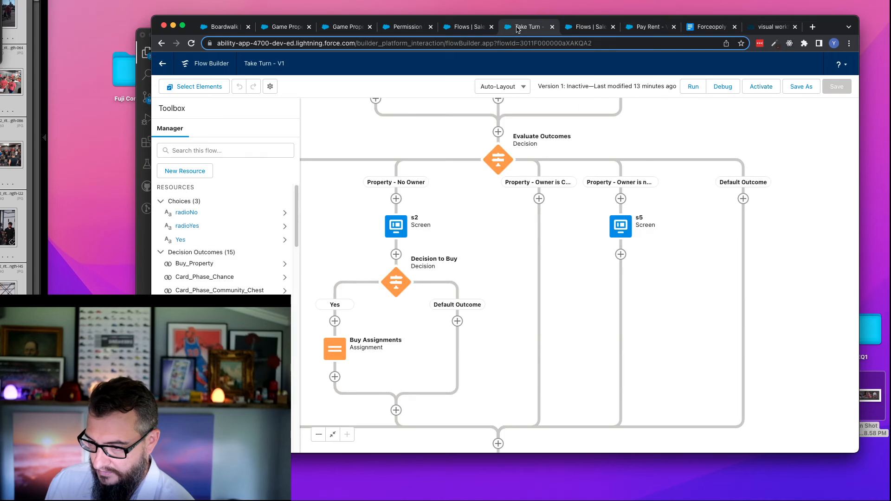
click(191, 43)
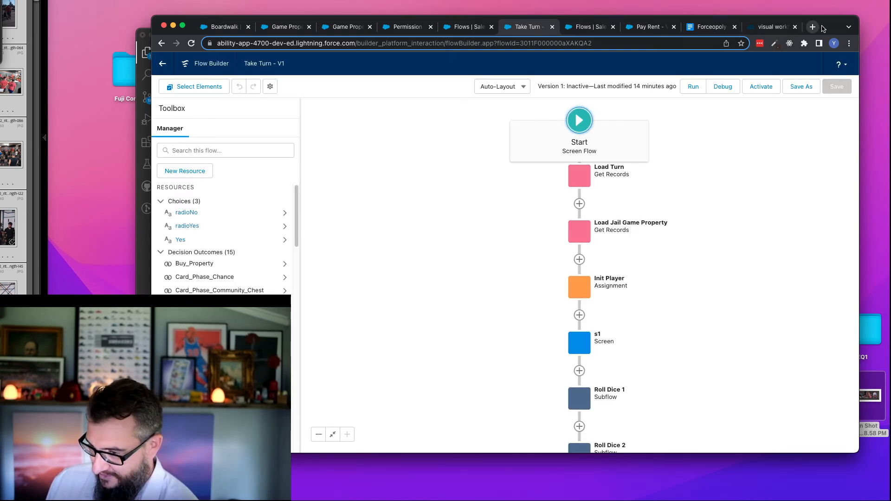
drag(814, 29, 792, 0)
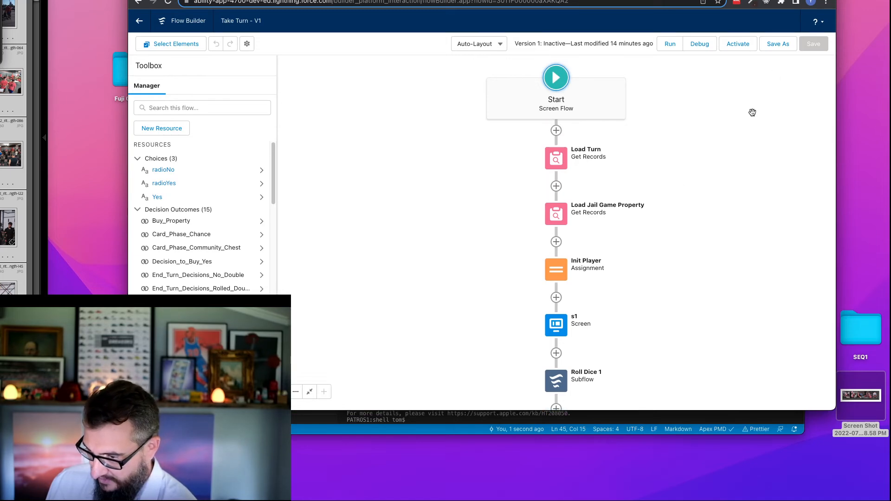
- Add a Subflow element after the s5 screen below Evaluate Outcomes, referencing the Pay Rent flow
scroll(465, 282, down, 3)
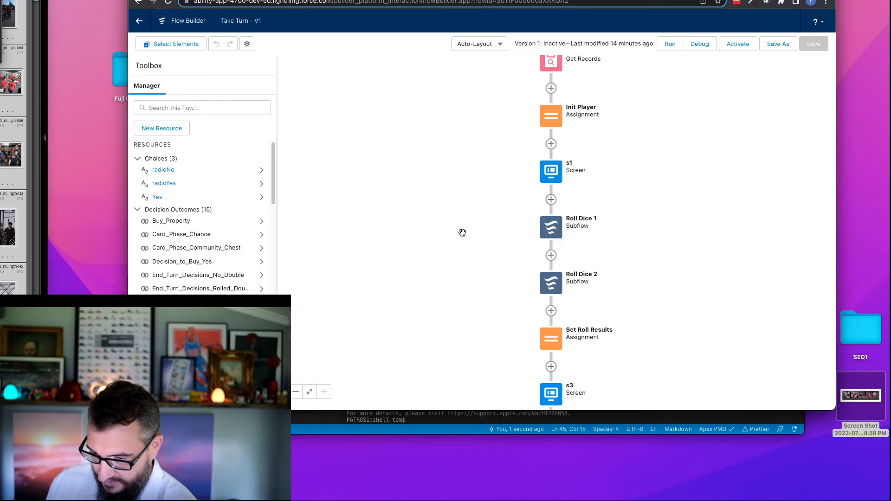
drag(485, 302, 417, 140)
scroll(695, 232, down, 12)
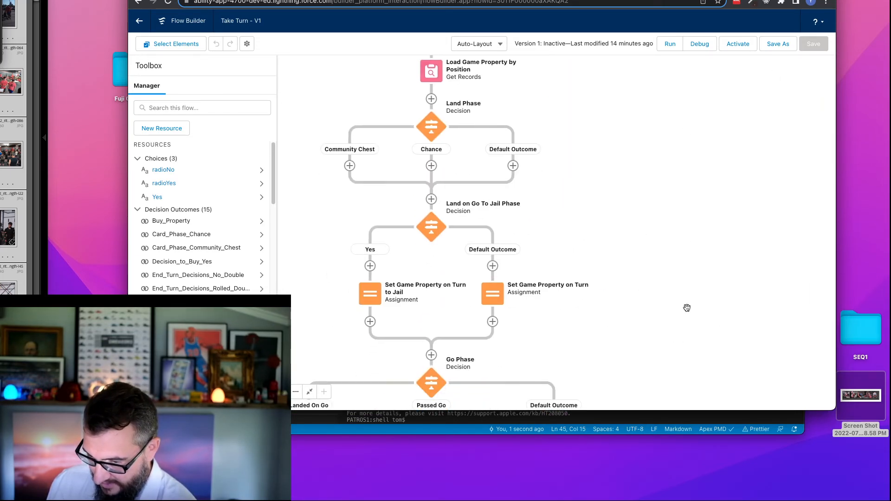
scroll(328, 187, left, 3)
scroll(328, 187, up, 1)
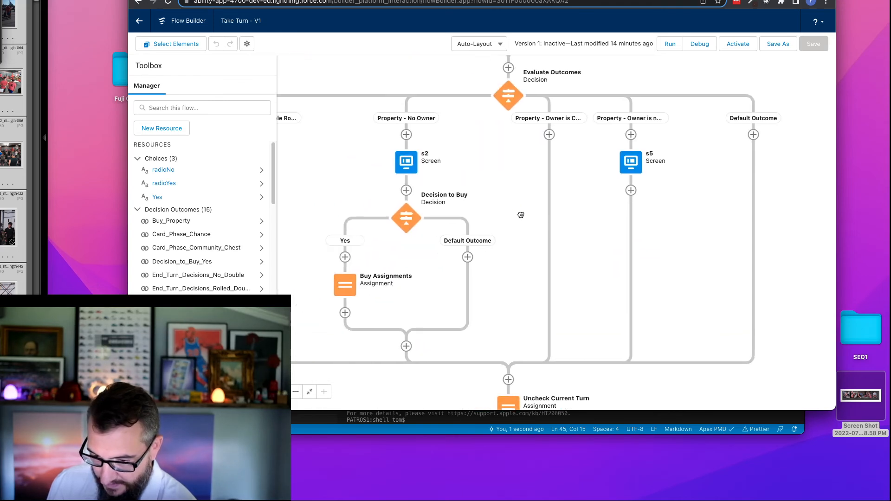
click(631, 190)
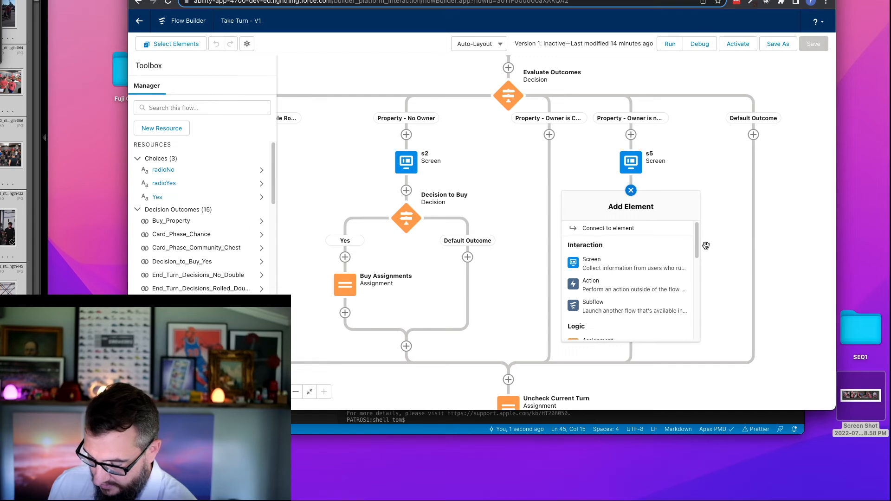
click(599, 306)
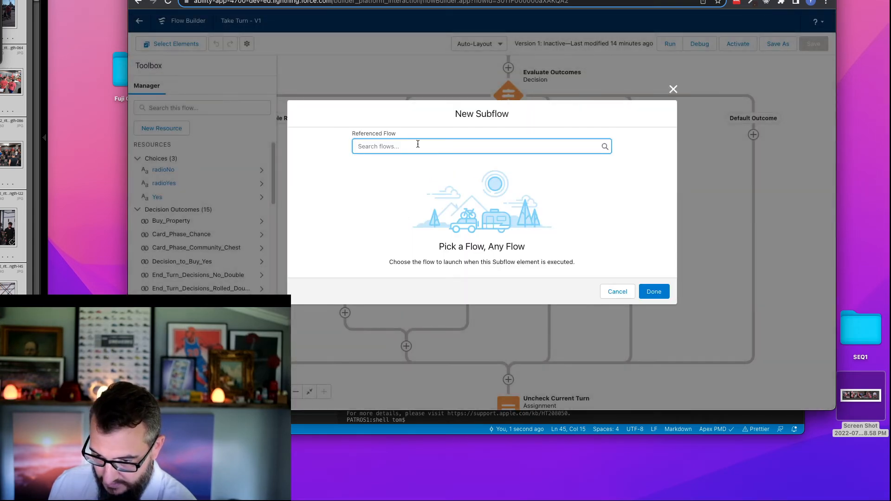
click(402, 250)
- Label the new subflow element Pay Rent, with the API name Pay_Rent
click(401, 162)
text(Pay )
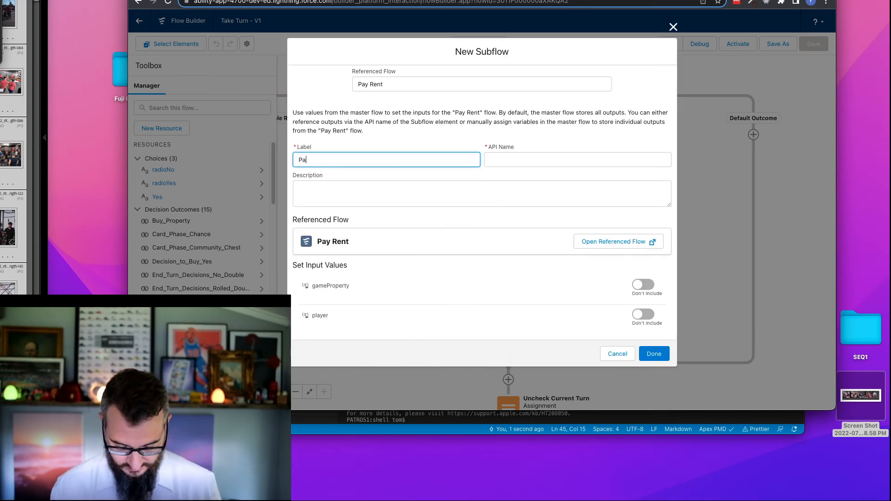
text(Rent)
key(Tab)
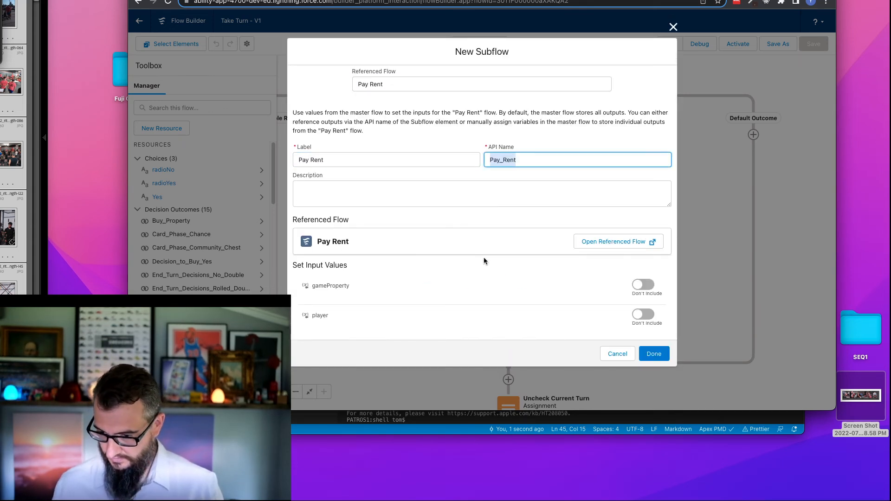
- Include the subflow's gameProperty input and set it to the Load_Game_Property_by_Position record
click(641, 285)
click(432, 294)
text(gam)
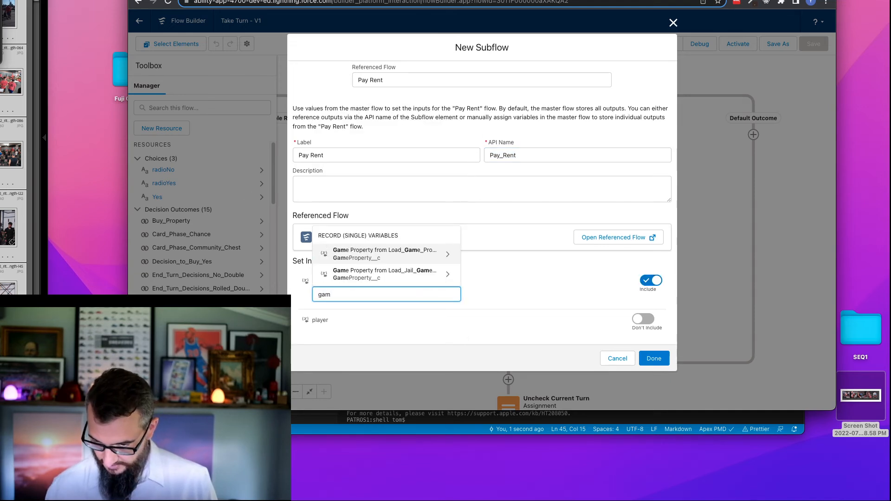
click(419, 259)
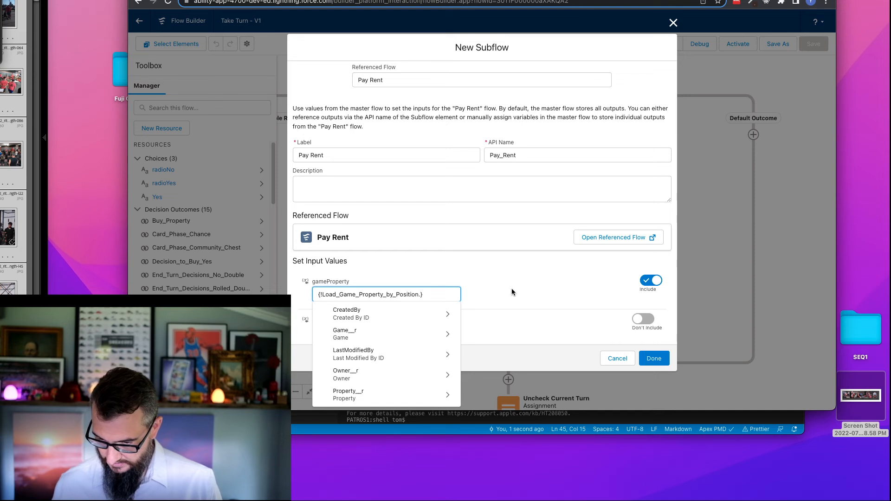
key(BackSpace)
- Include the subflow's player input with the player variable as its value, finish the element, and save the Take Turn flow
click(643, 319)
click(385, 331)
text(pa)
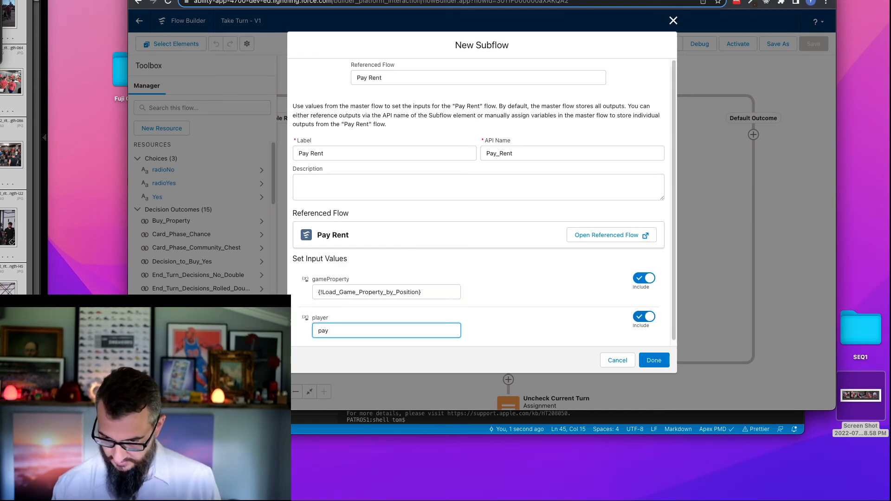
key(BackSpace)
text(l)
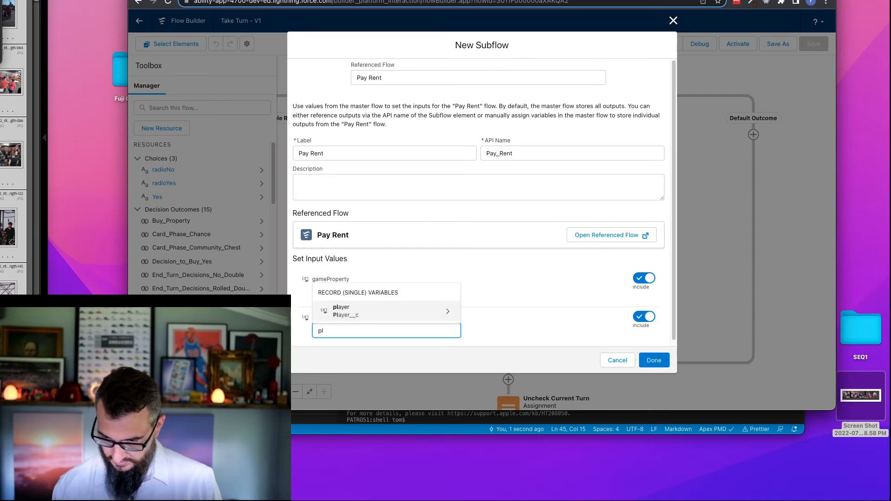
click(353, 310)
key(BackSpace)
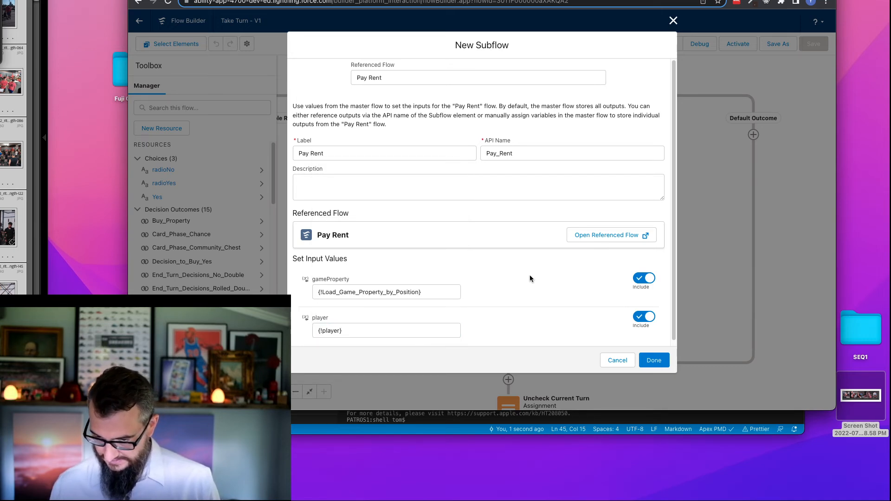
click(653, 360)
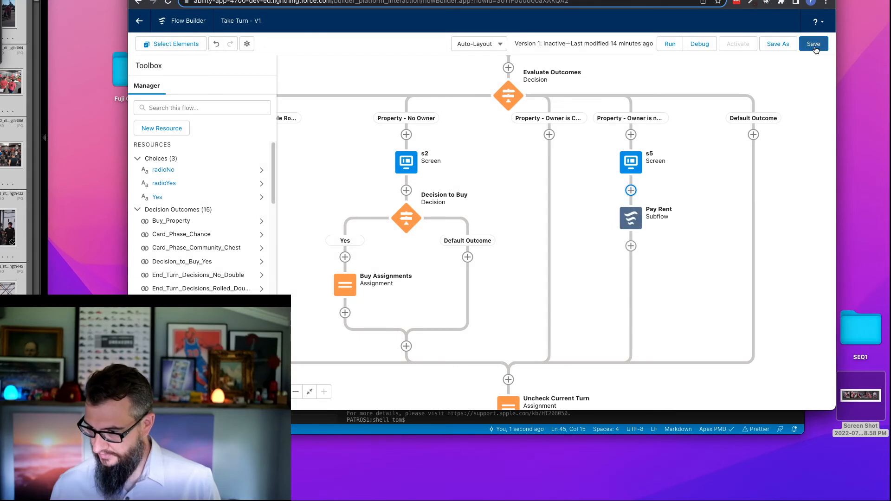
click(816, 49)
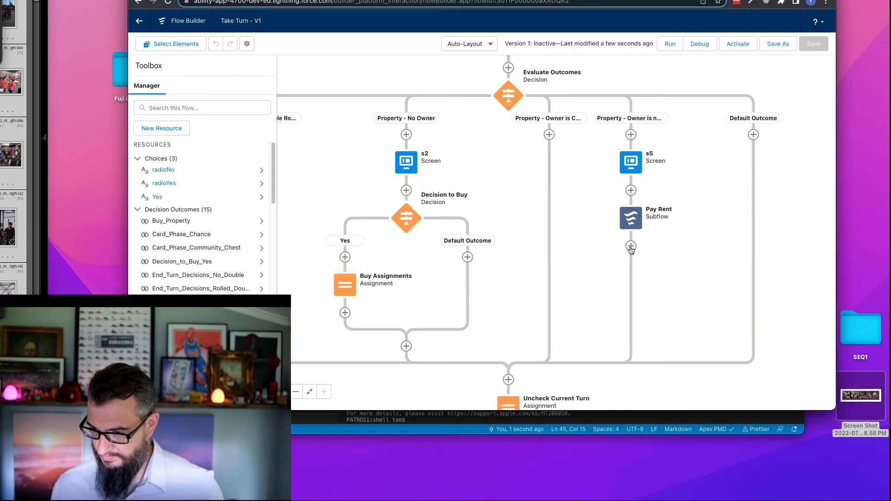
- Switch to VS Code and pull source from the default scratch org, overriding conflicts
click(435, 430)
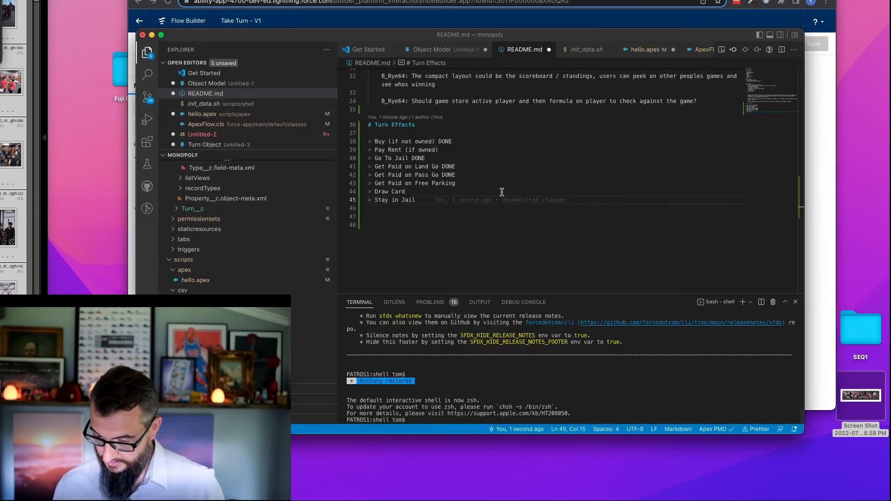
click(530, 141)
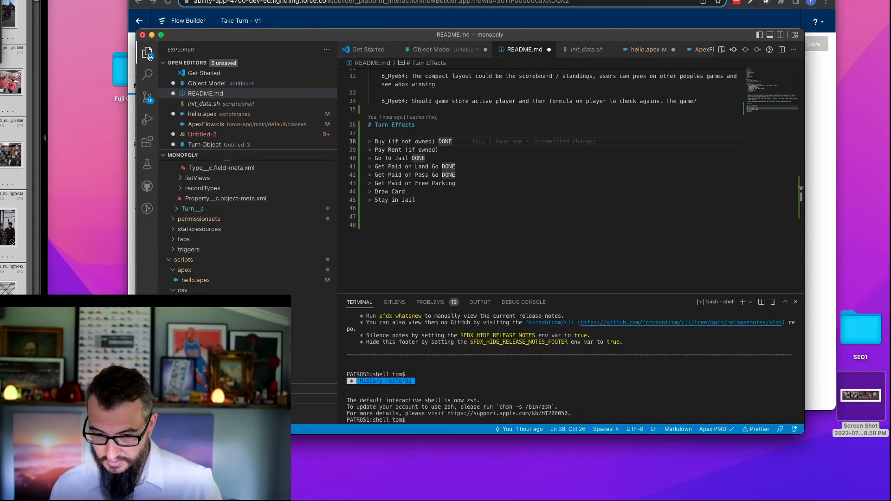
key(super+b)
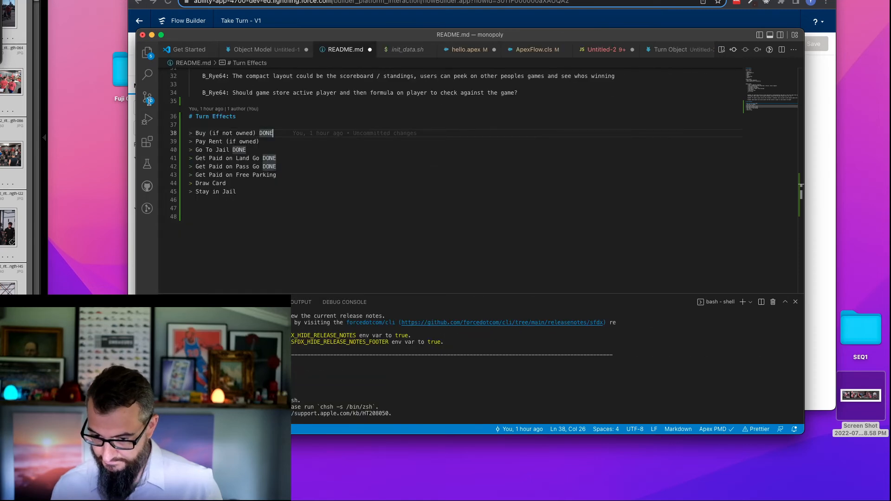
key(super+b)
click(481, 133)
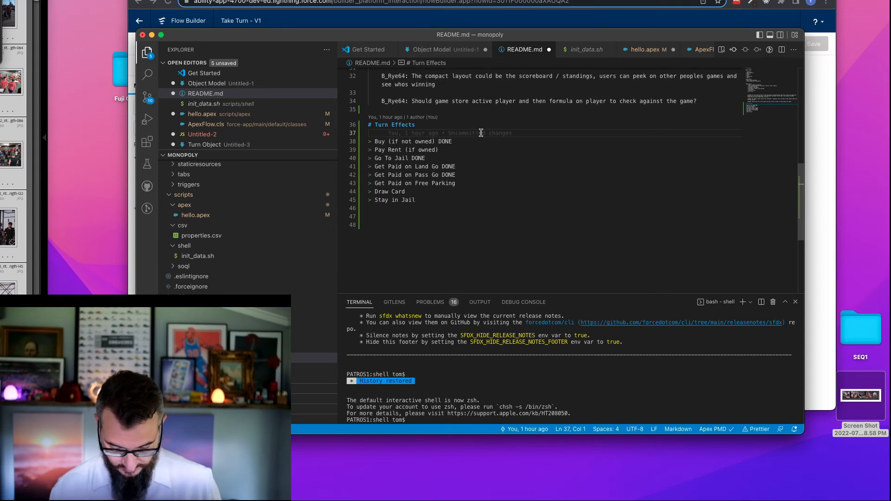
key(super+shift+p)
key(Down)
key(Down)
key(Down)
key(Down)
key(Down)
key(Return)
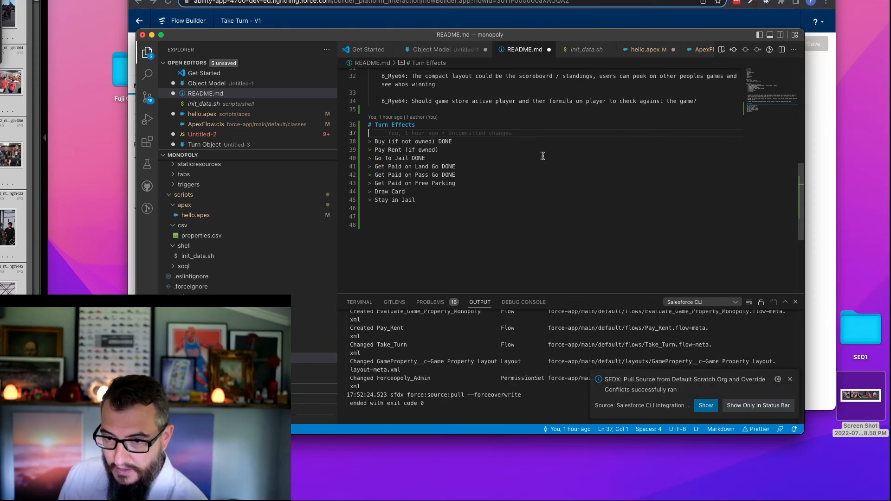
- Return to the browser and open the Create New Game flow from the Setup list of flows
key(super+Tab)
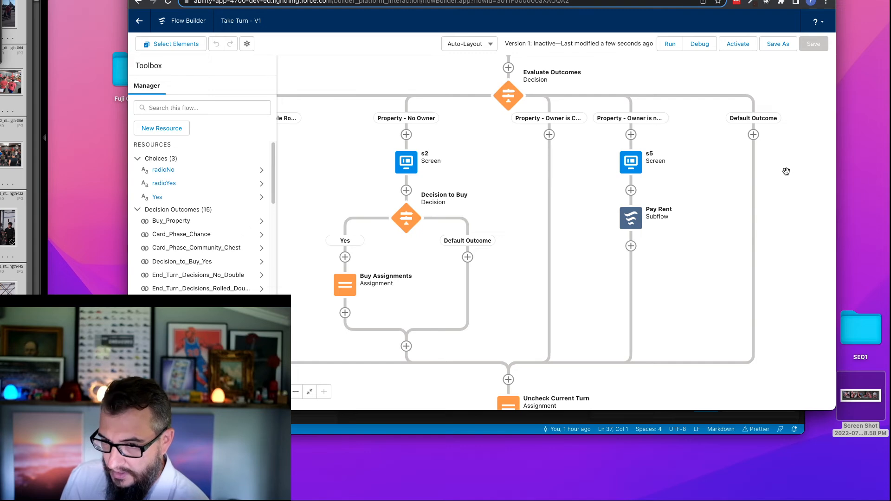
scroll(786, 169, up, 5)
scroll(737, 201, up, 8)
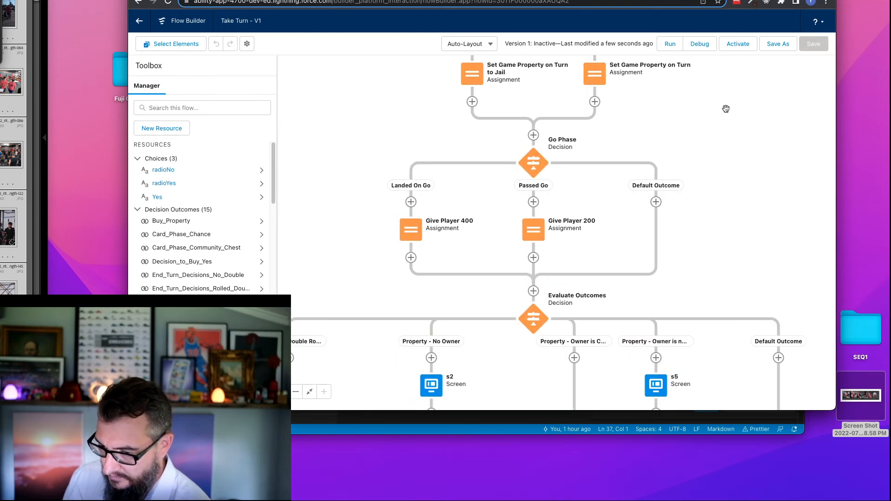
scroll(741, 195, up, 8)
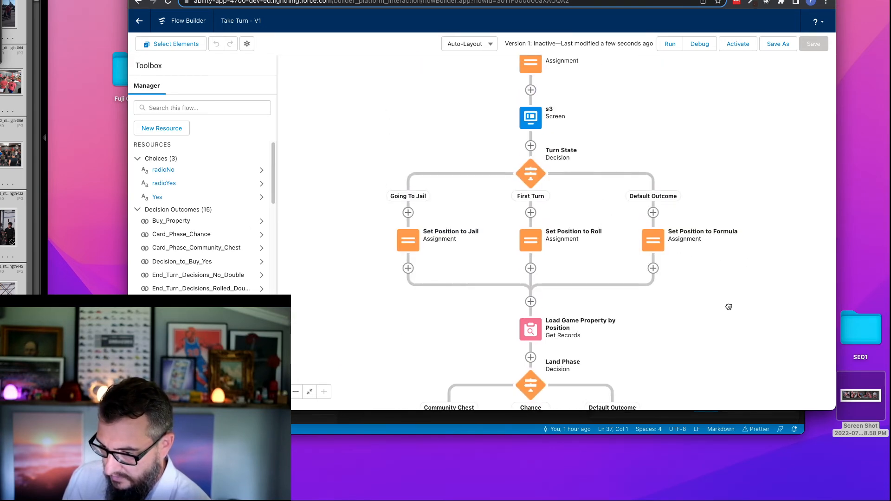
scroll(694, 212, up, 2)
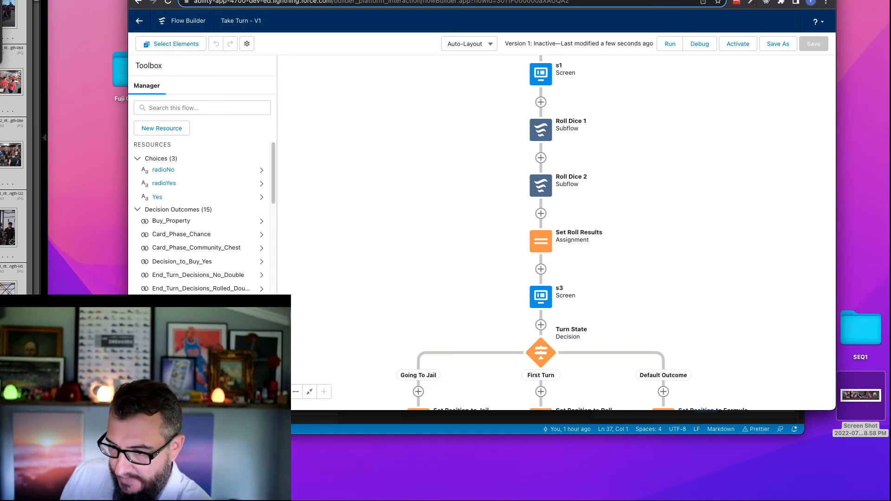
click(465, 0)
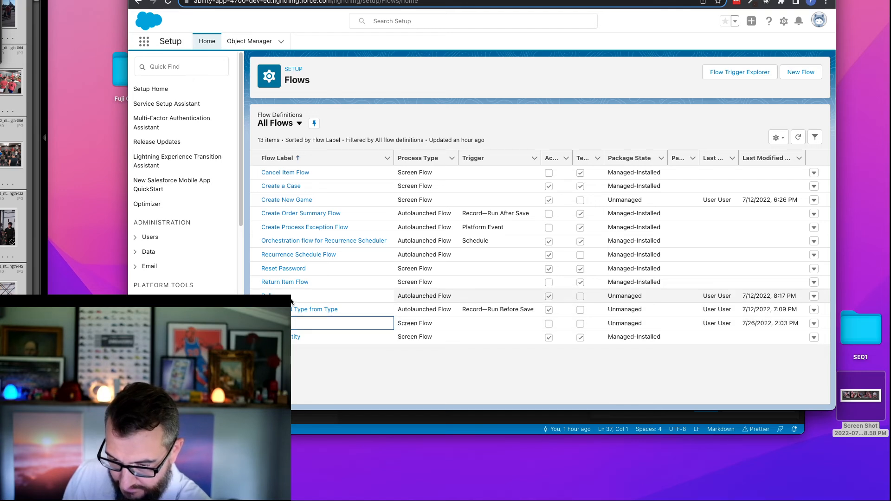
click(294, 200)
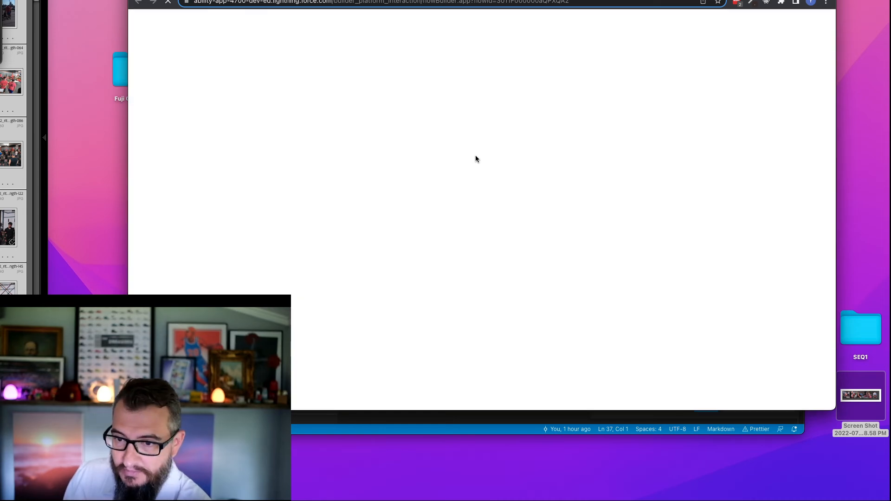
drag(576, 0, 548, 0)
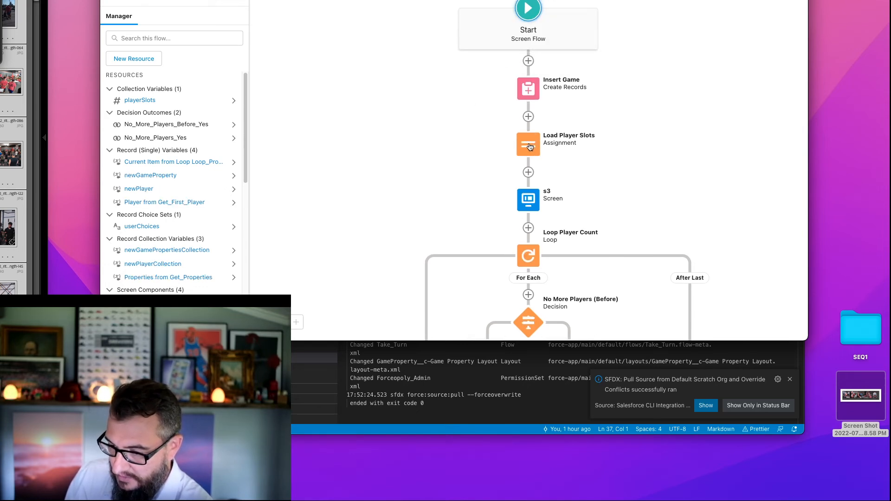
- Examine the Load Player Slots assignment and the player and property loops through to the end of the flow
double_click(530, 146)
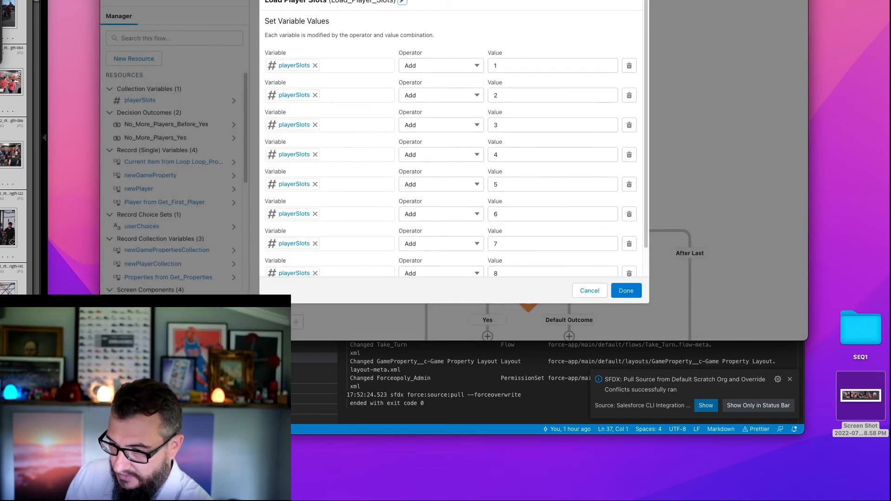
key(Escape)
drag(426, 148, 447, 14)
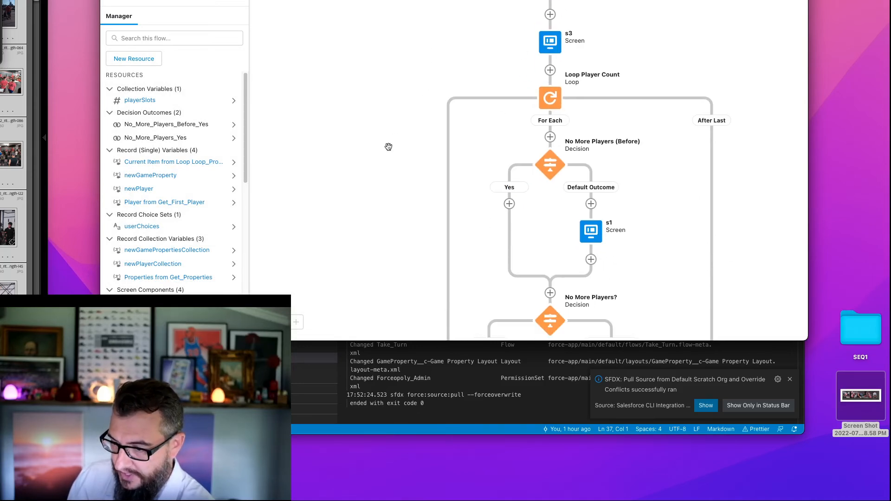
drag(388, 147, 398, 52)
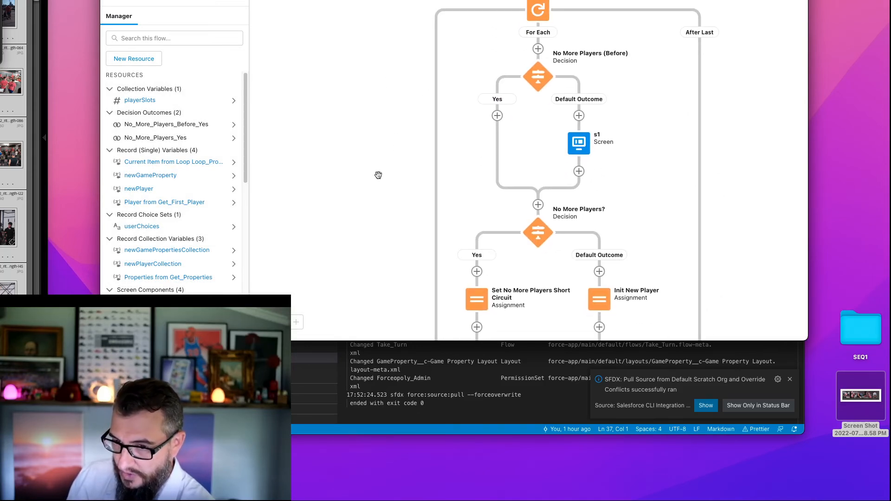
drag(380, 186, 366, 142)
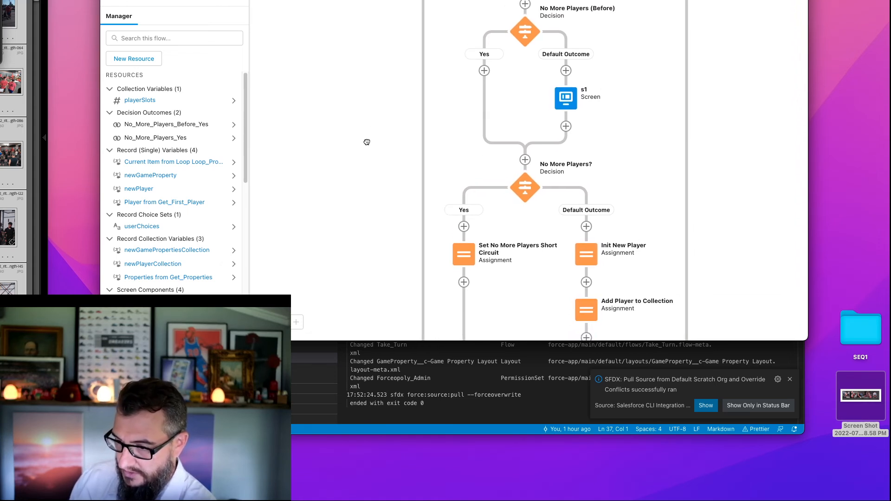
drag(381, 175, 367, 71)
scroll(378, 116, down, 5)
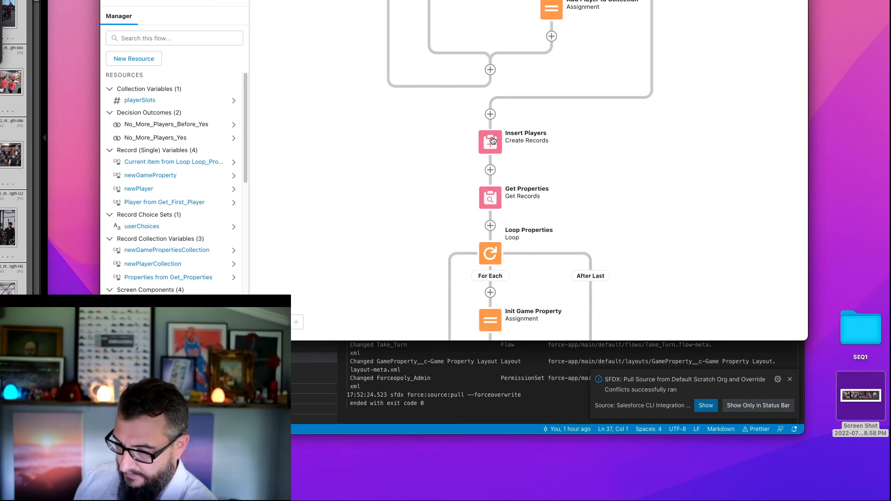
scroll(405, 192, down, 4)
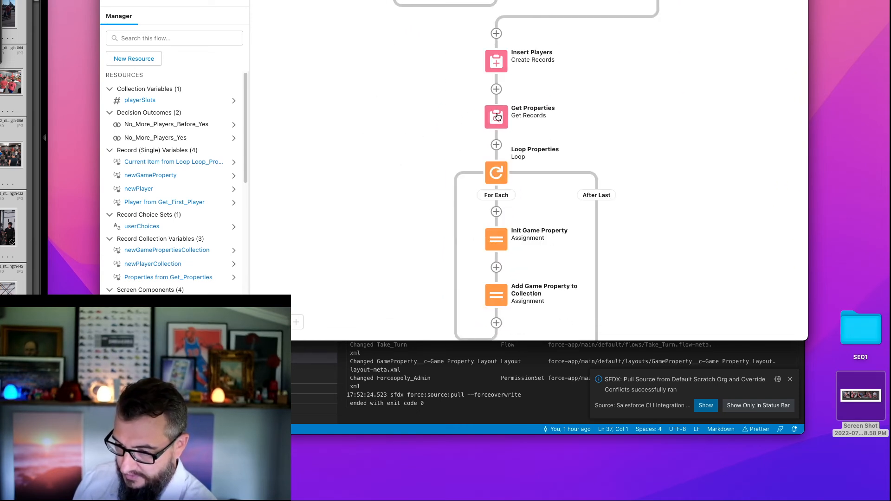
scroll(408, 124, down, 4)
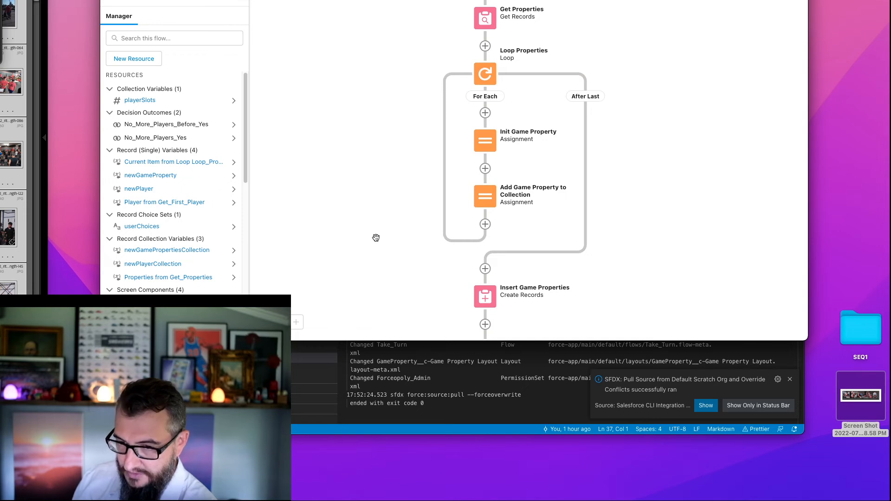
drag(376, 238, 394, 161)
scroll(395, 199, up, 3)
scroll(402, 167, down, 5)
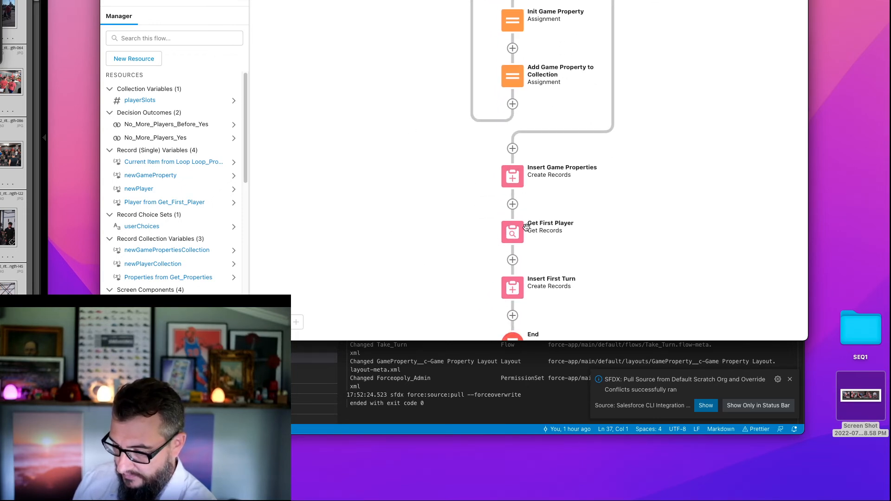
- Check the filter and sort settings of Get First Player, and review the branches of the No More Players? decision
double_click(511, 236)
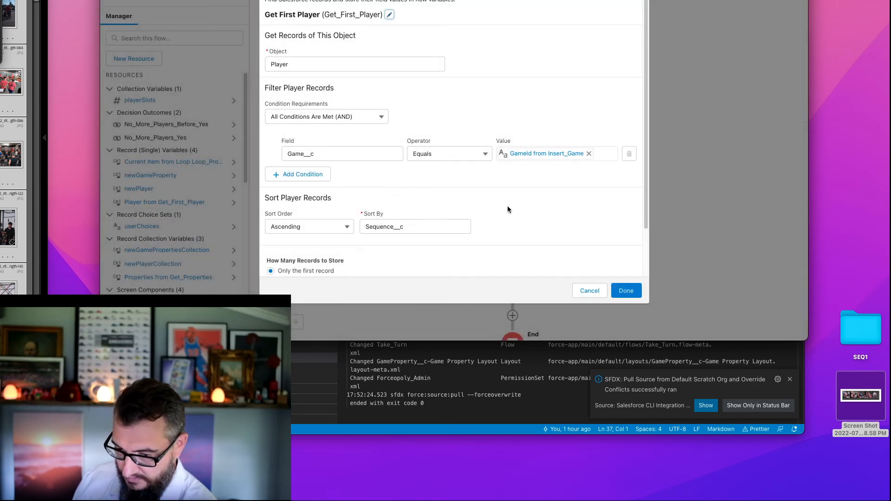
click(588, 291)
scroll(395, 209, up, 10)
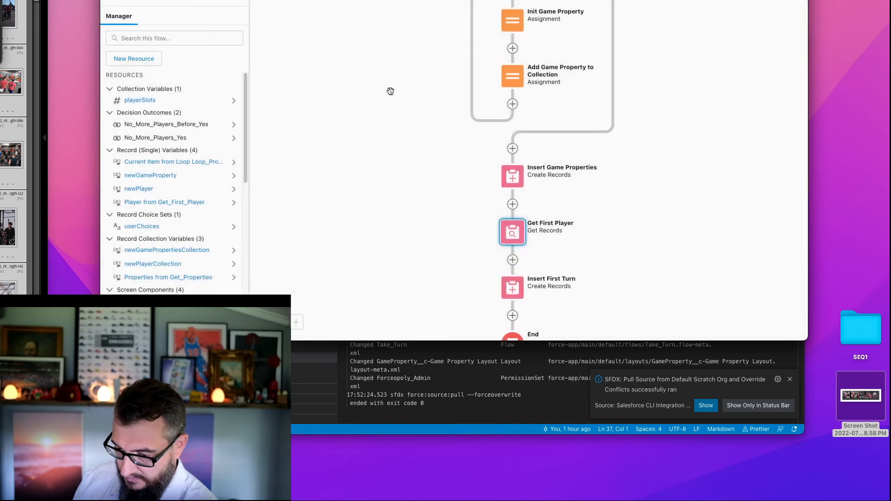
scroll(403, 228, up, 8)
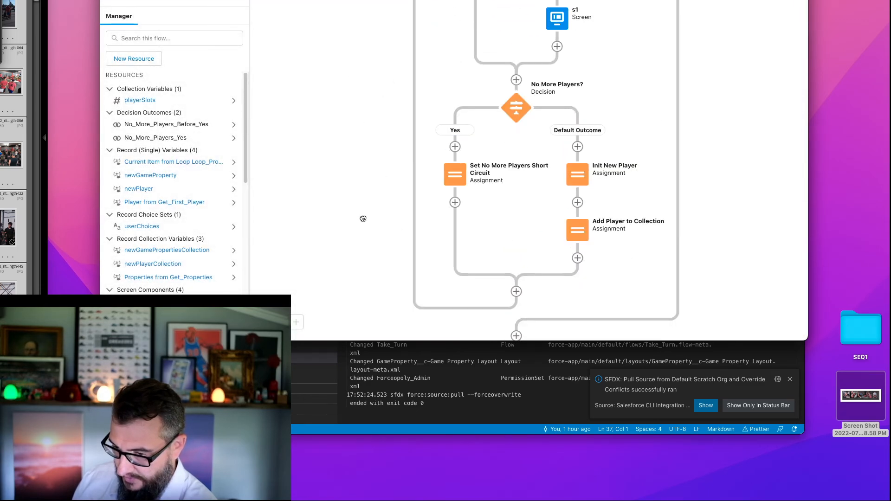
scroll(361, 209, up, 5)
drag(360, 201, 361, 44)
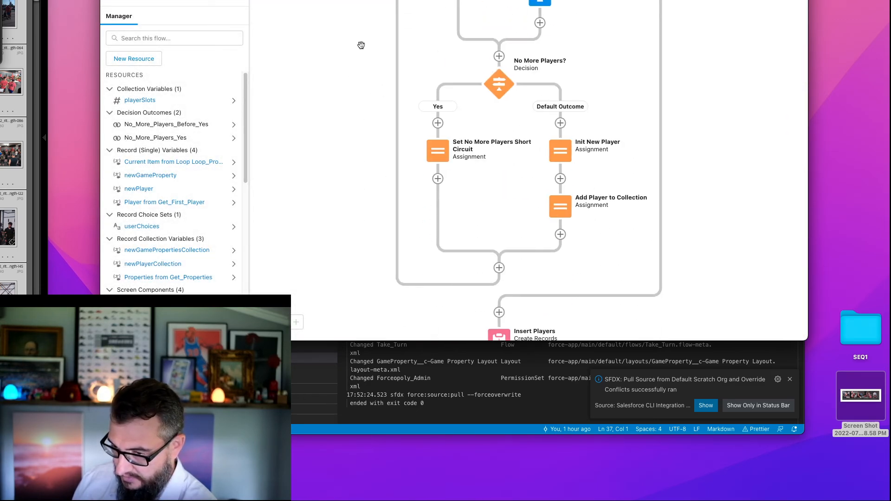
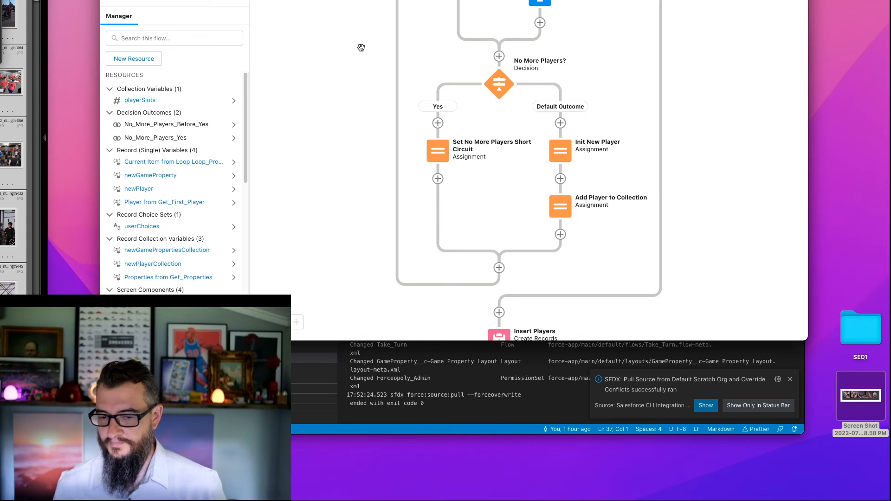
- Review the Get First Player element's filter and sort settings near the end of the flow, then close that flow
drag(348, 149, 353, 36)
drag(370, 204, 356, 98)
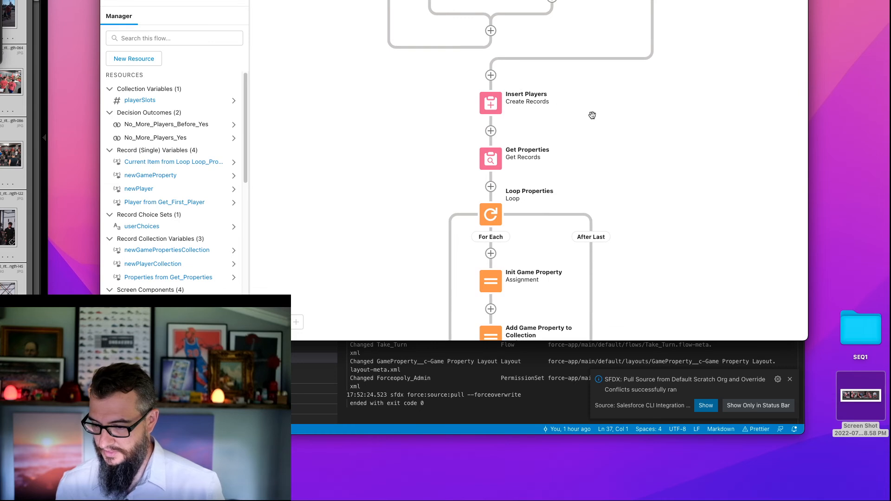
scroll(671, 161, down, 3)
scroll(671, 161, down, 10)
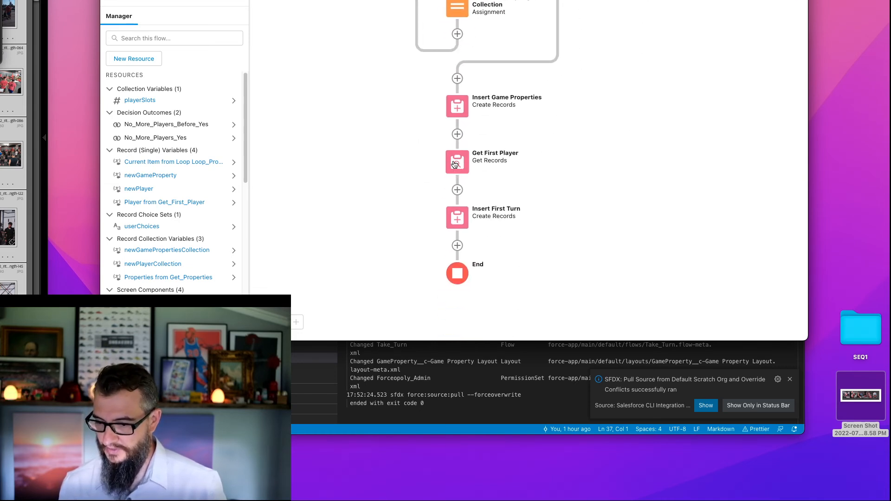
double_click(455, 163)
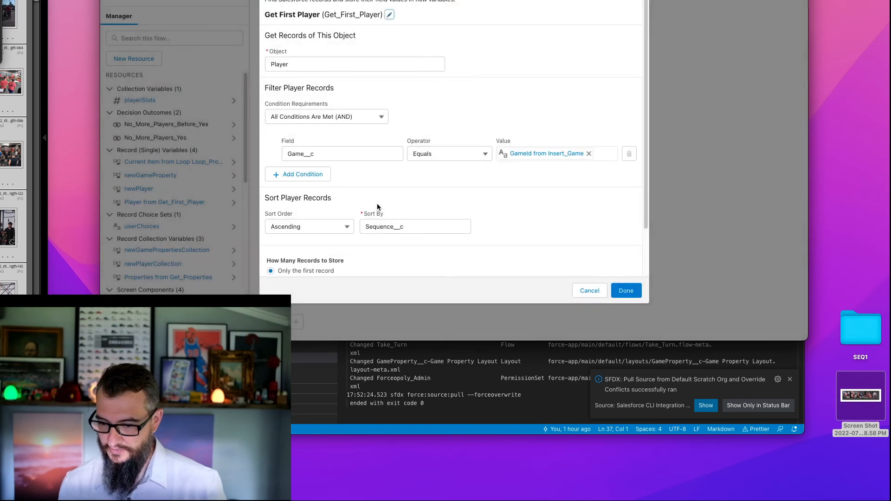
click(588, 291)
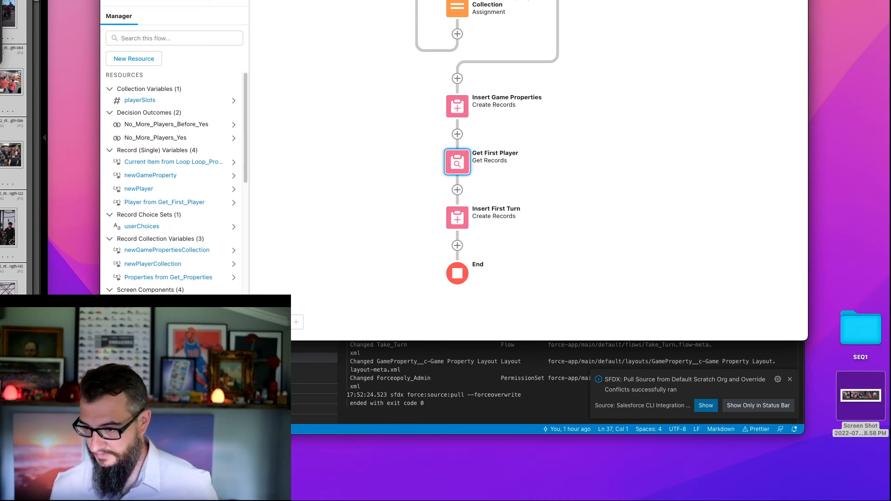
key(super+w)
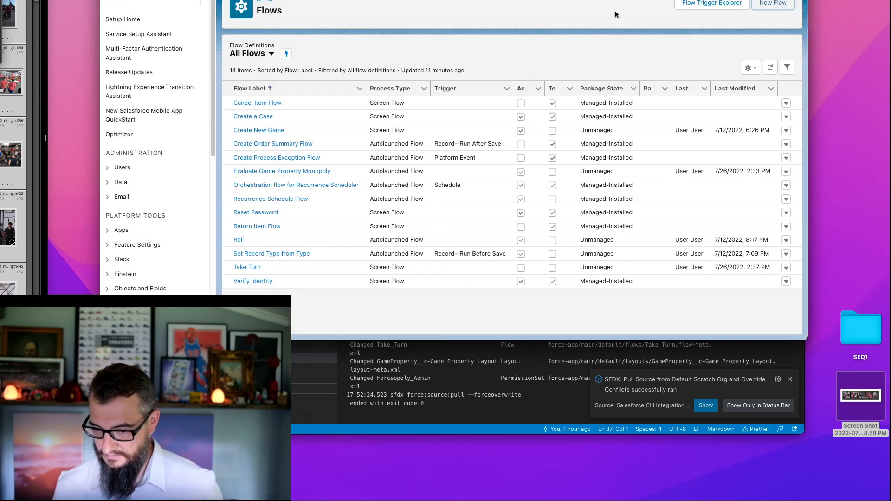
- Create a new Autolaunched Flow (No Trigger)
click(778, 4)
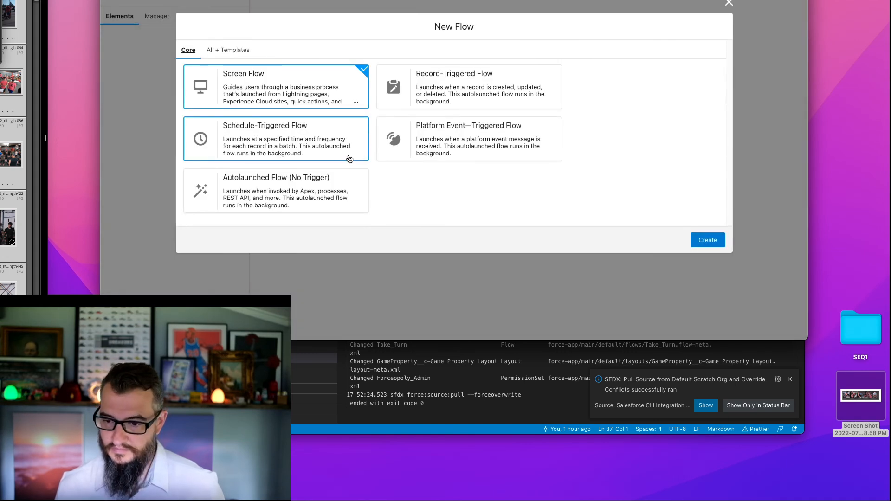
click(260, 177)
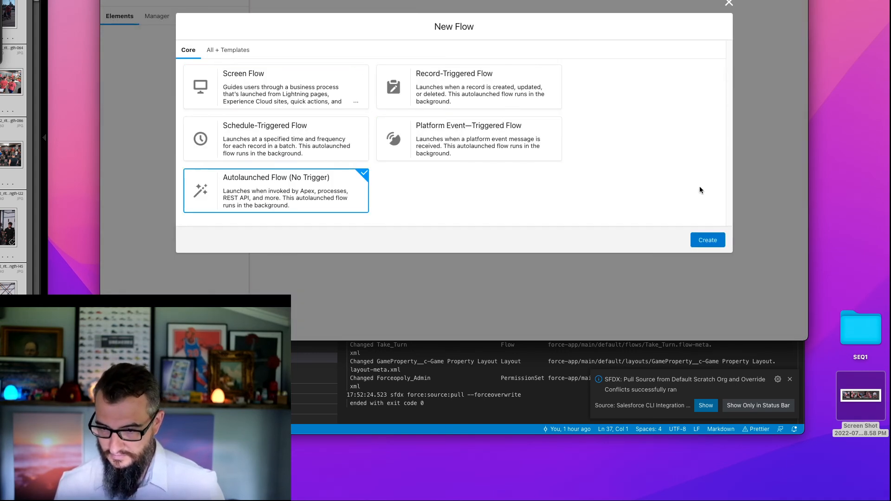
click(706, 245)
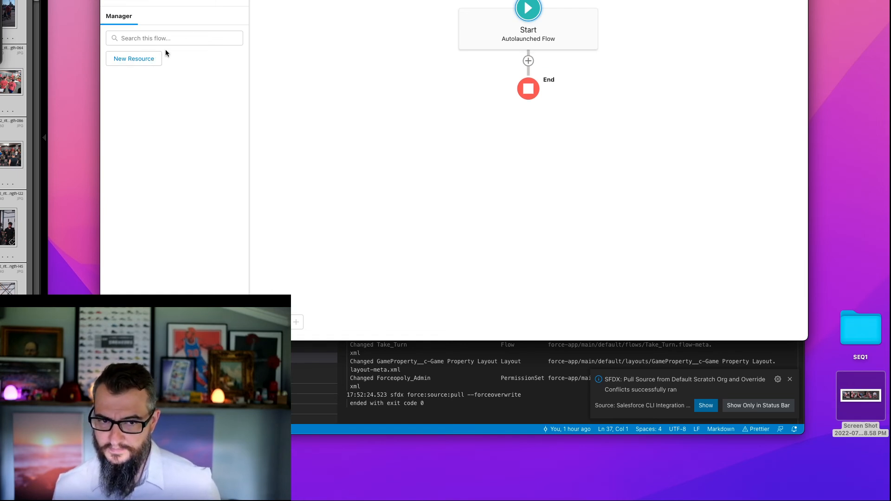
- Start a new Variable resource with the API name currentSequence
click(153, 58)
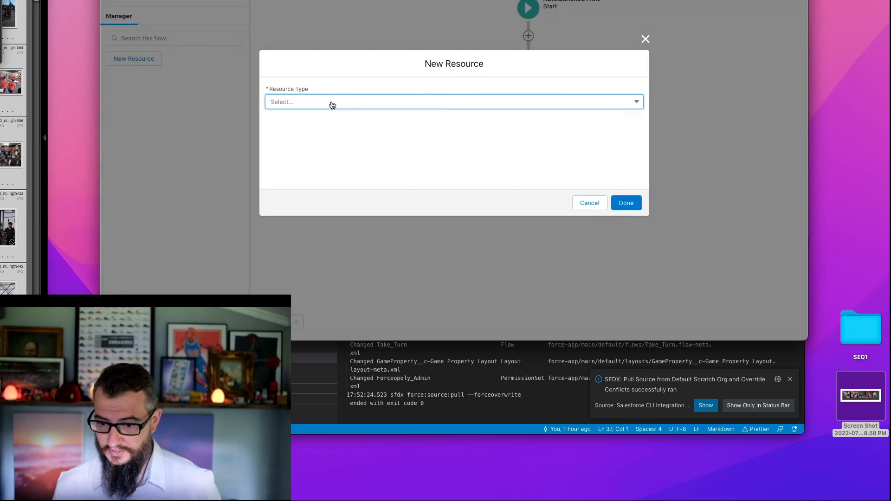
click(330, 102)
click(315, 126)
click(302, 116)
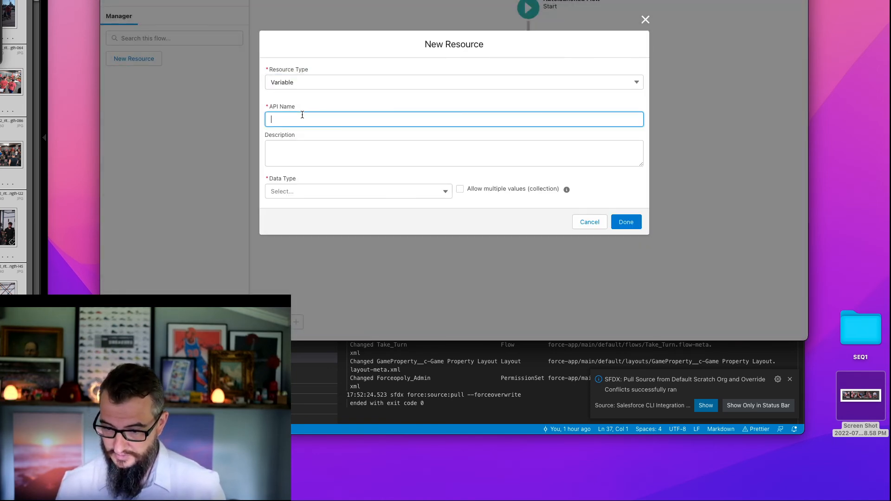
text(currentSq)
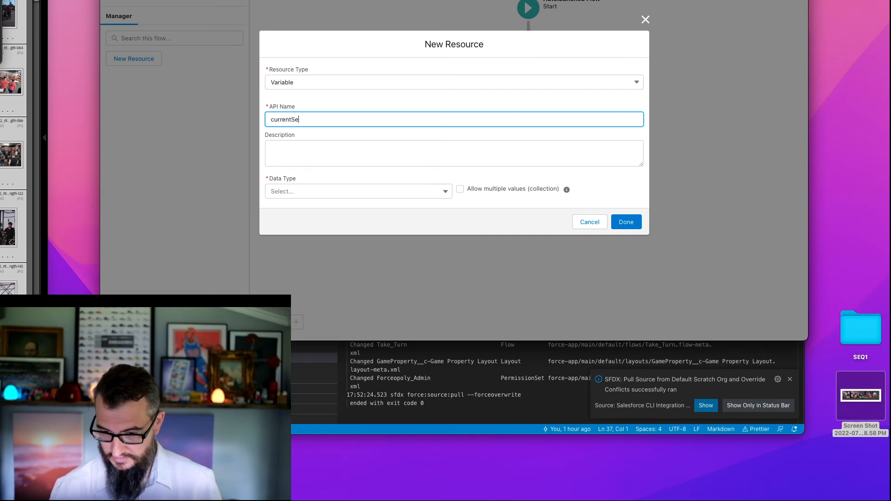
text(quence)
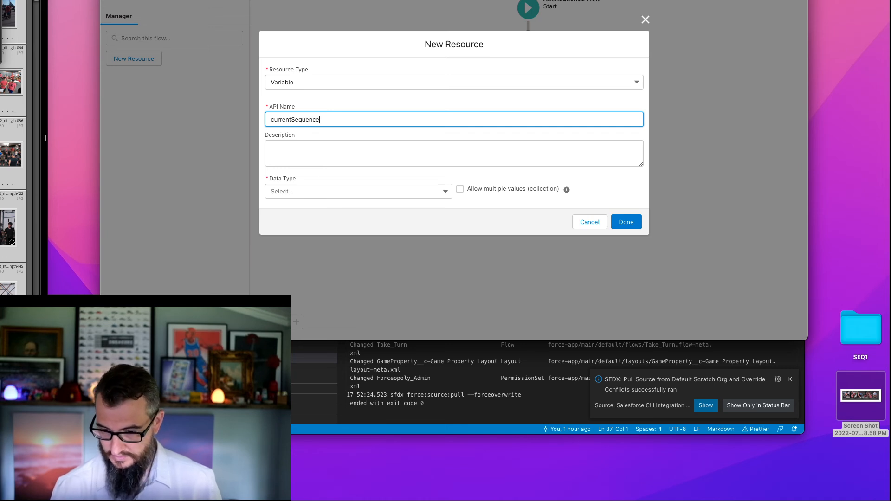
- Give currentSequence the Number data type with 0 decimal places, make it available for input, and save it
click(309, 191)
click(281, 63)
double_click(307, 183)
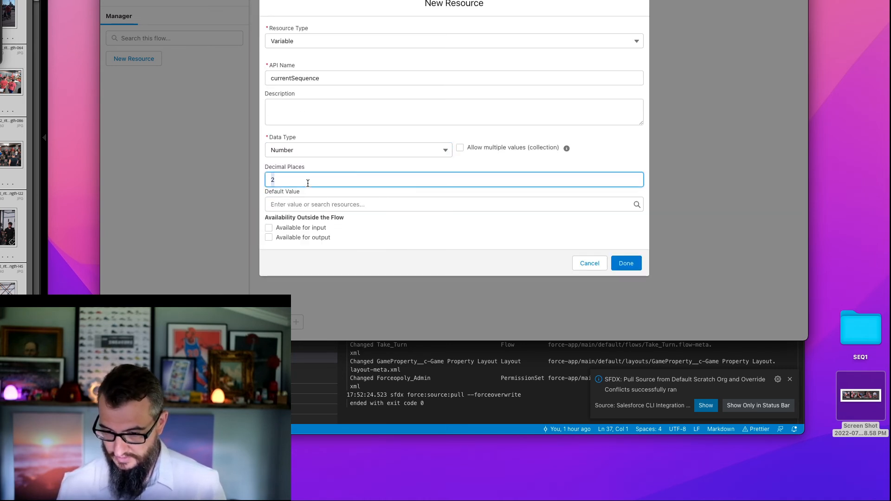
text(0)
click(285, 231)
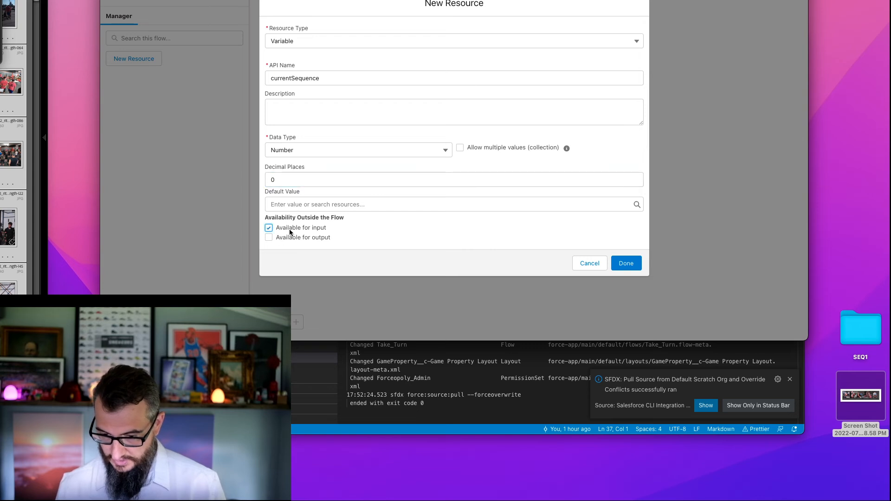
click(623, 262)
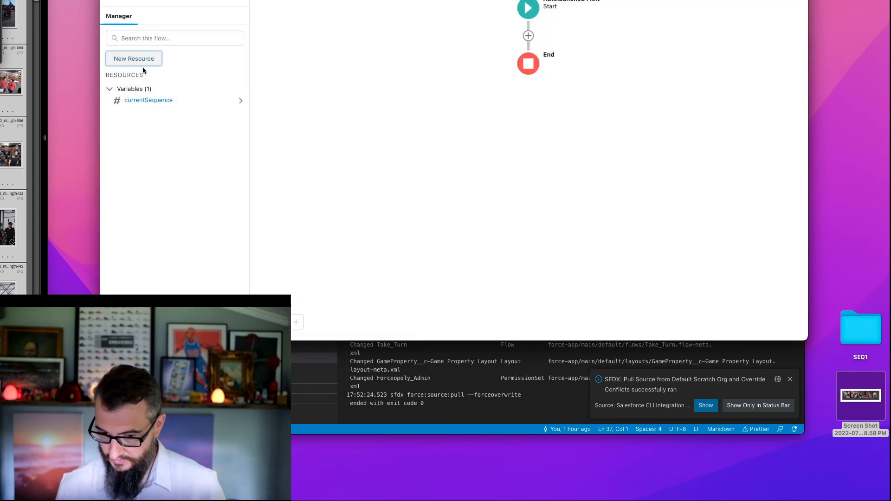
- Start another Variable resource with the API name nextPlayer
click(133, 63)
click(307, 100)
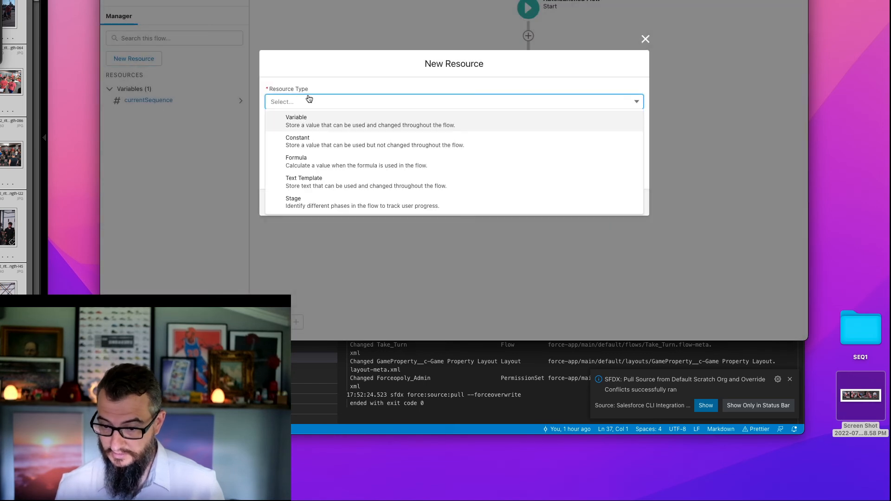
click(317, 122)
click(312, 118)
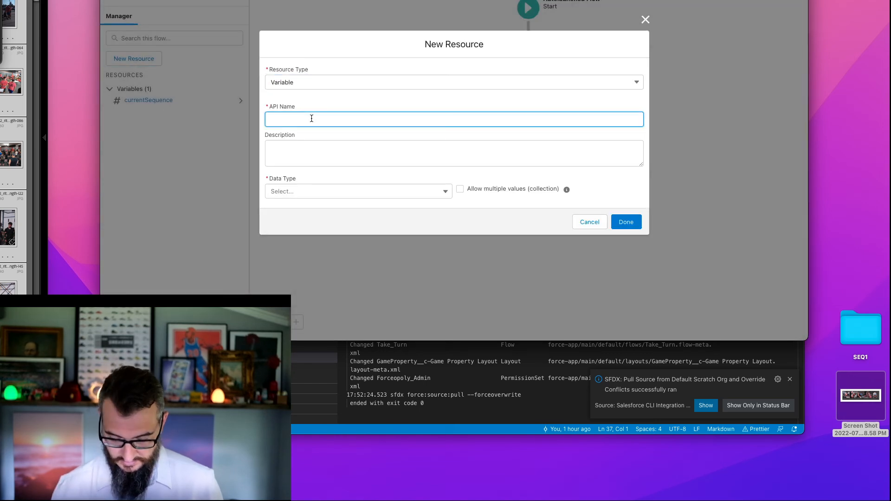
text(nextPlayer)
key(Tab)
- Make nextPlayer a Record variable for the Player object, available for output, and save it
click(311, 190)
click(313, 46)
click(315, 191)
text(Player)
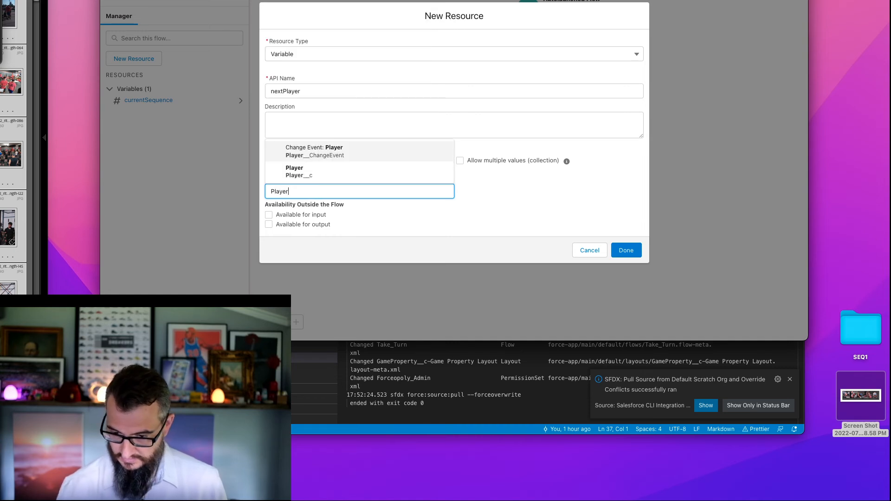
click(309, 172)
click(302, 225)
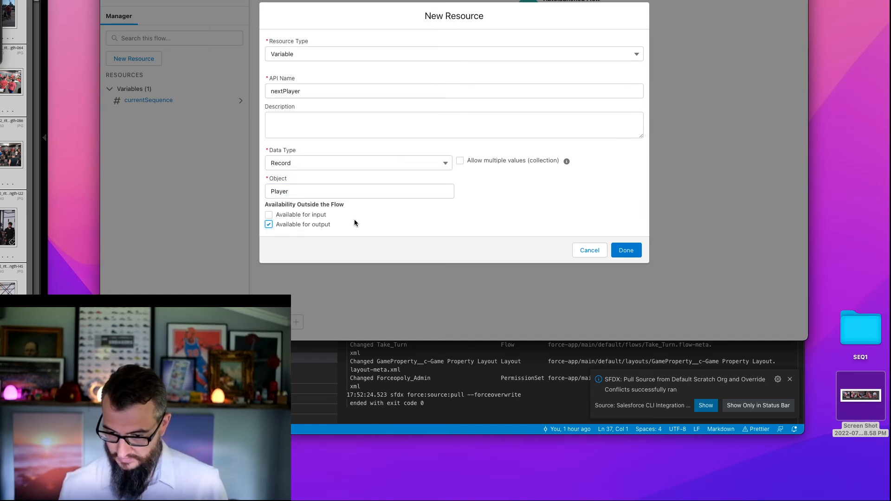
click(626, 250)
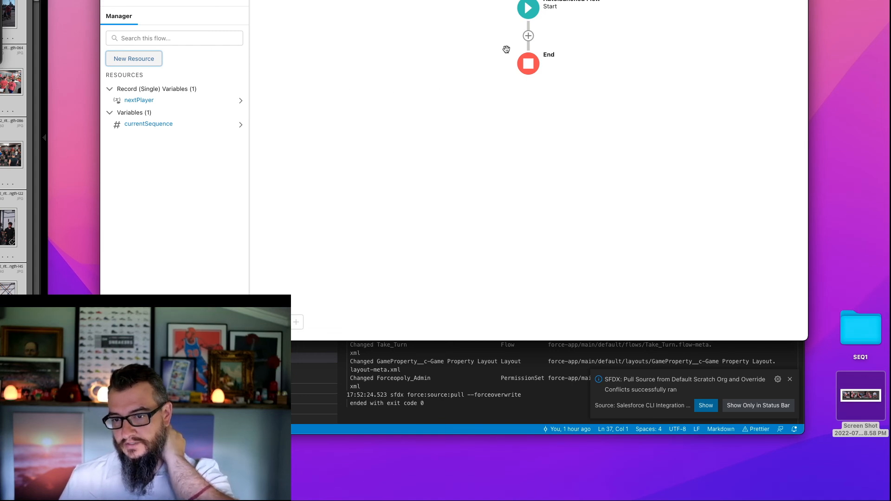
click(528, 36)
drag(595, 86, 606, 161)
click(493, 154)
click(324, 94)
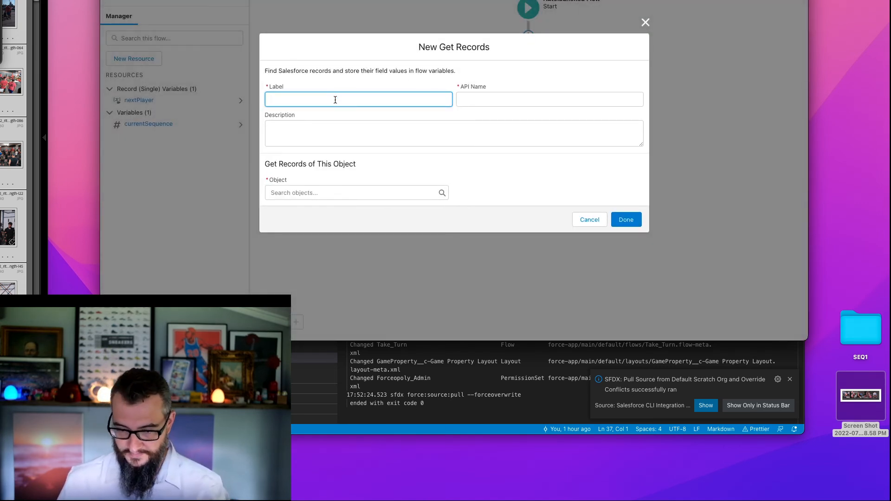
text(Next Player Que)
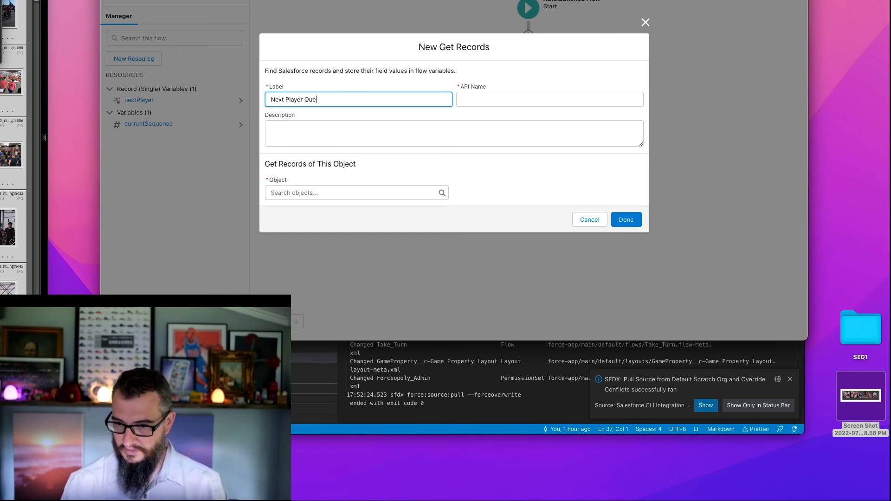
key(Tab)
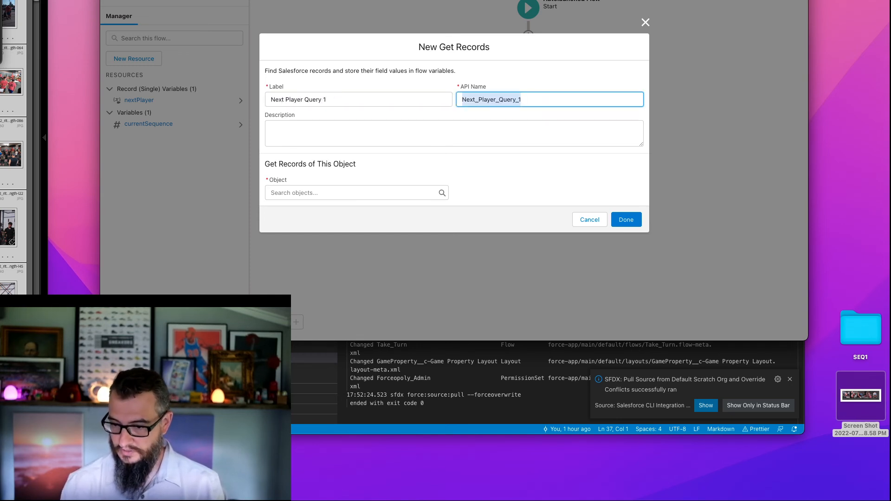
click(306, 191)
text(player)
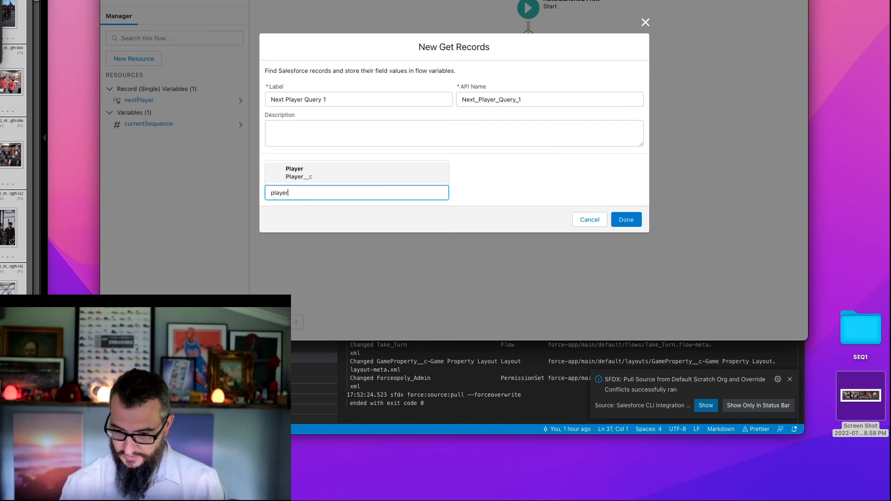
click(362, 181)
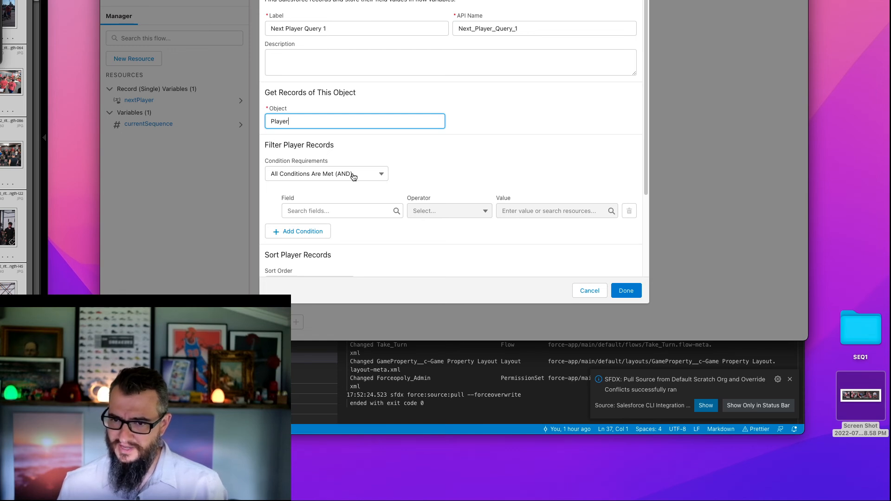
click(590, 291)
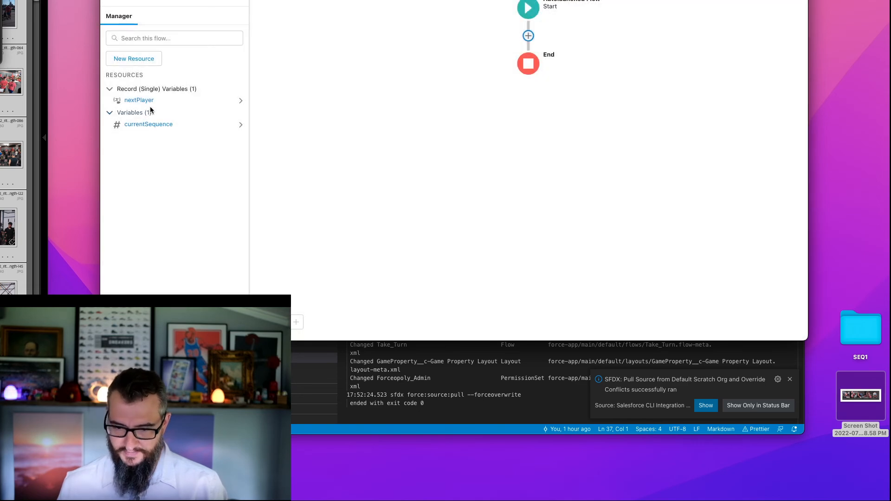
- Start a third Variable resource with the API name currentPlayer
click(134, 59)
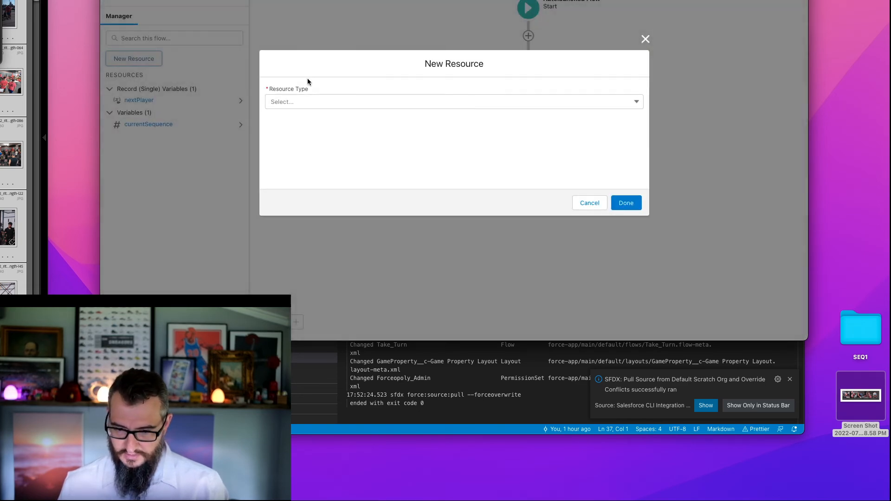
click(335, 104)
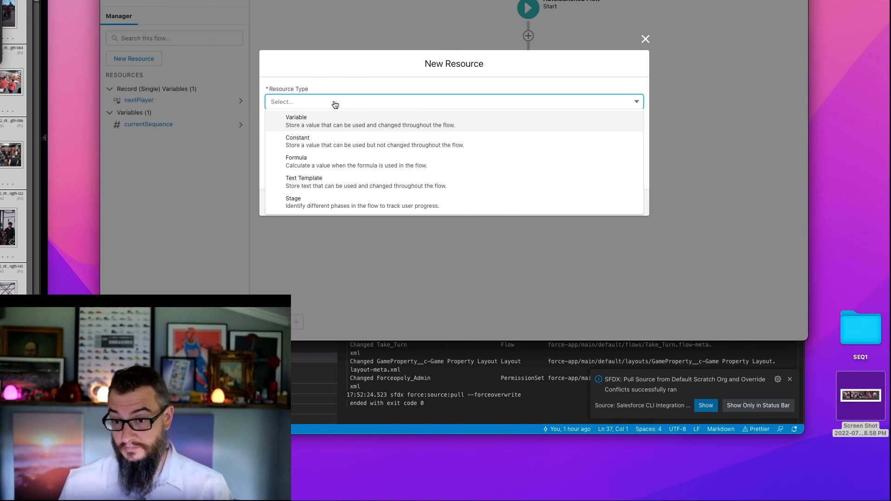
click(308, 119)
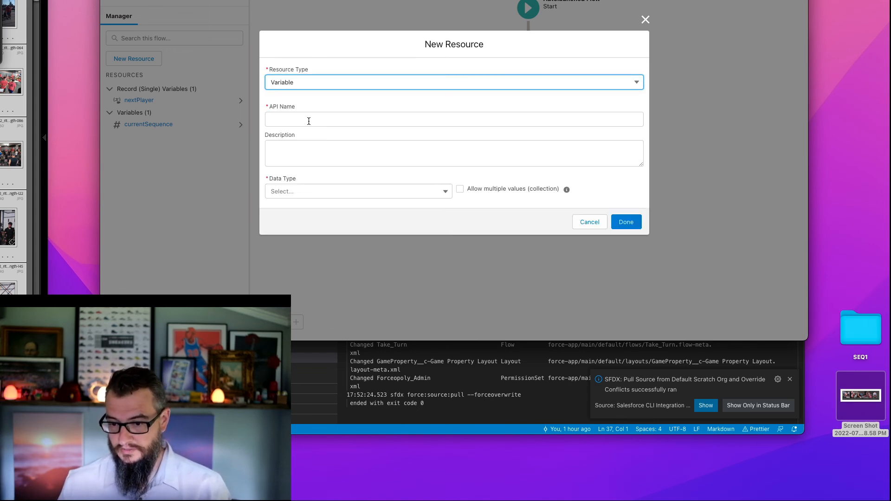
click(318, 116)
text(currentPlayer)
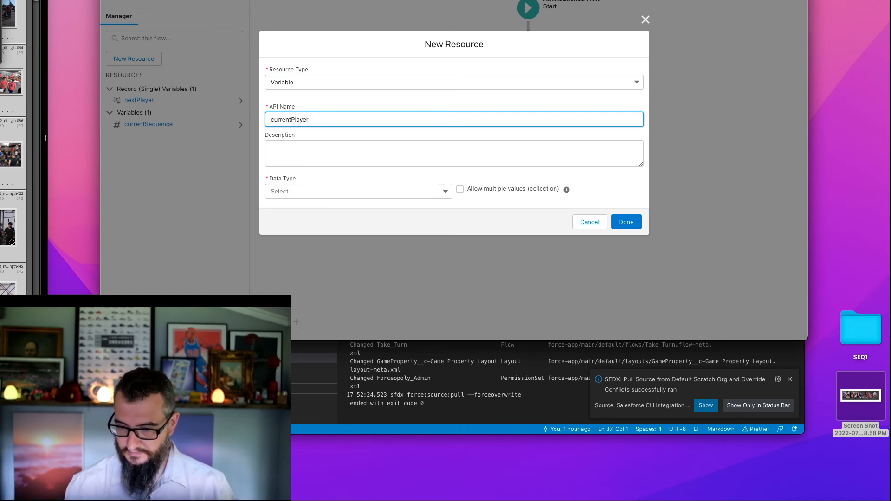
- Make currentPlayer a Record variable for the Player object, available for input, and save it
click(329, 197)
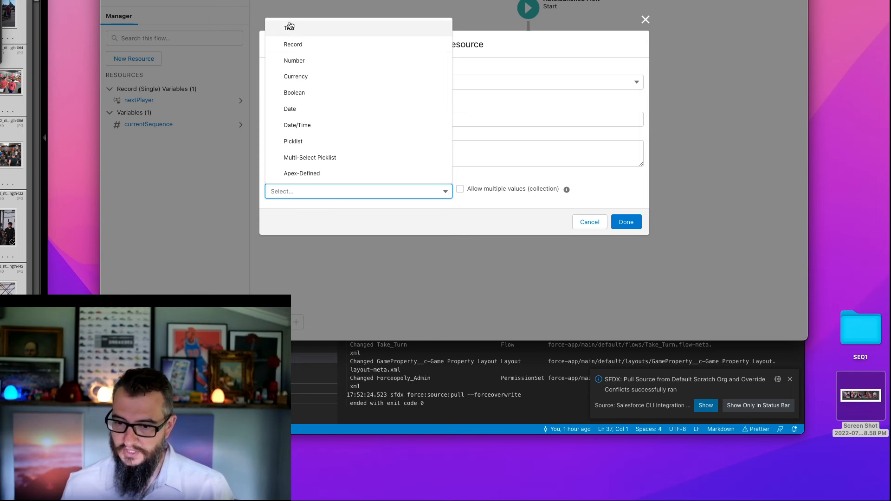
click(300, 46)
click(312, 188)
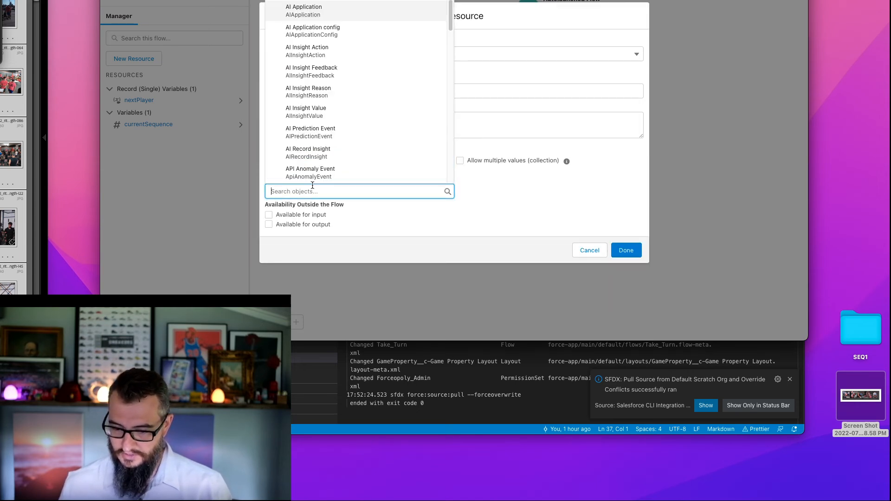
text(pla)
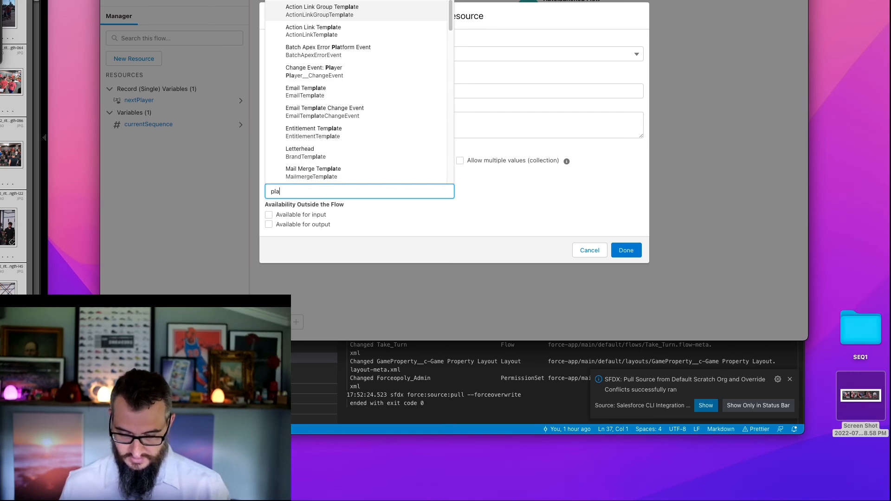
text(yer)
click(314, 179)
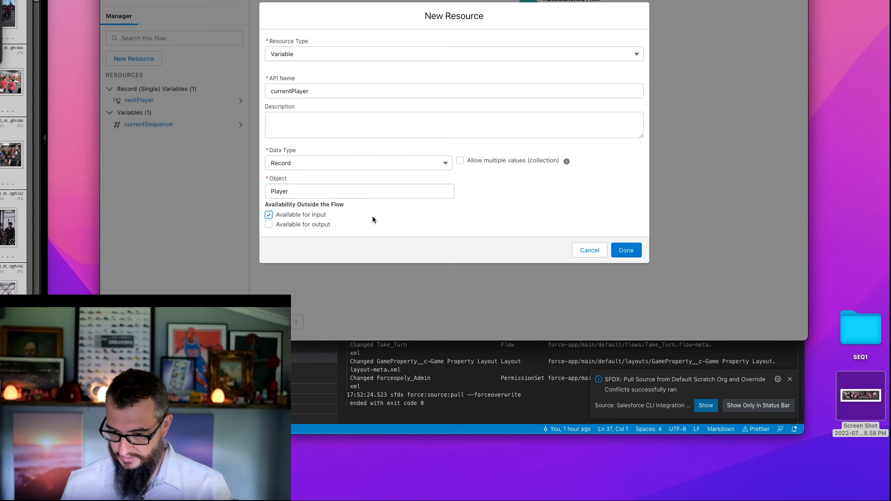
click(624, 252)
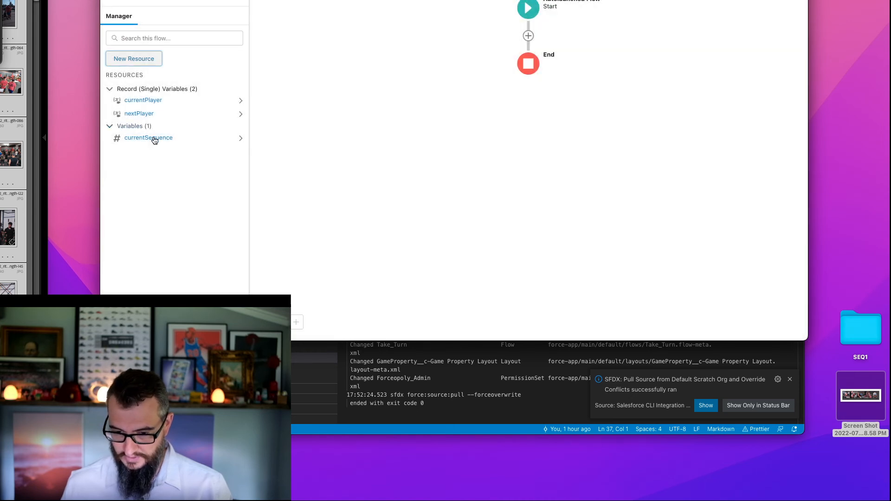
- Delete the currentSequence variable from the flow's resources
click(241, 139)
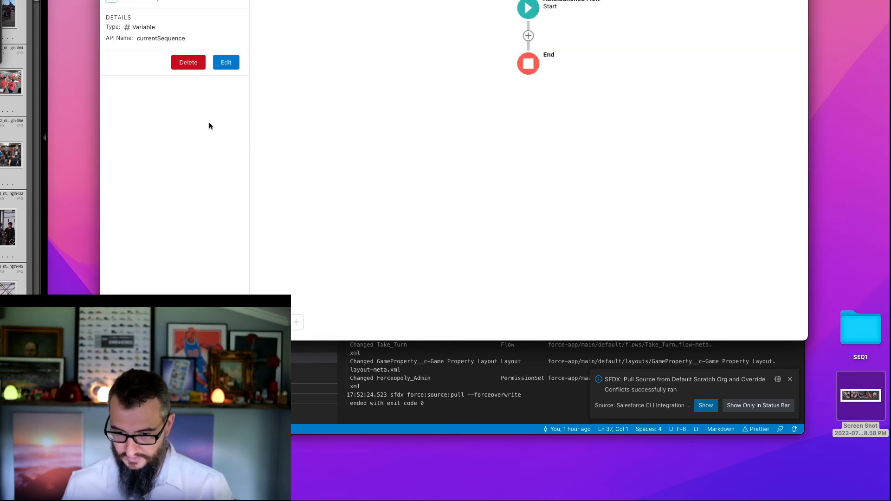
click(190, 62)
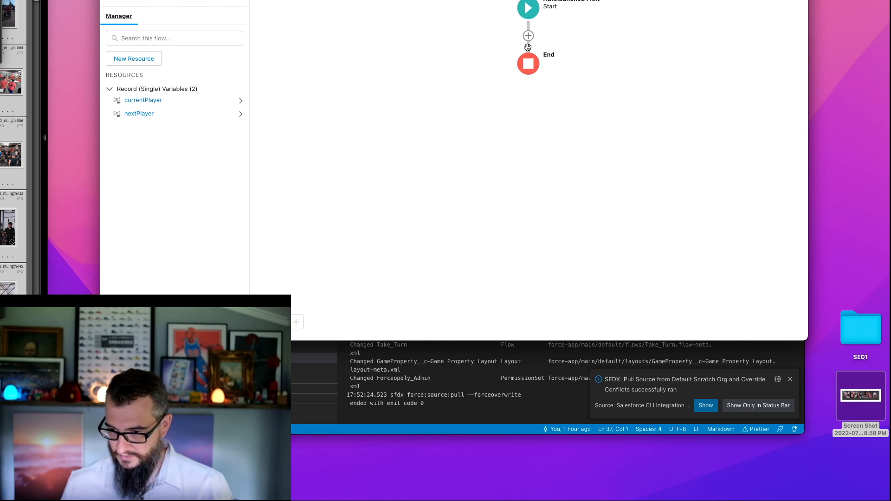
- Add a Get Records element labelled Get Next Player 1 after Start, retrieving records of the Player object
click(528, 37)
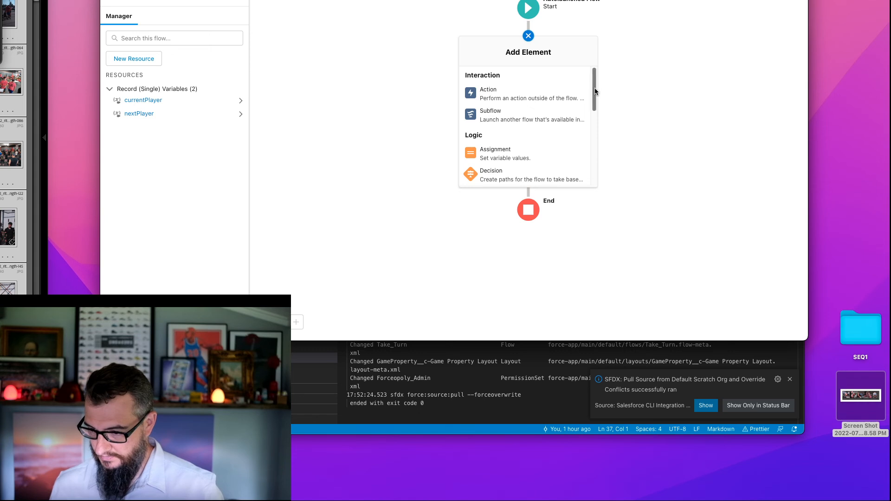
scroll(594, 116, down, 10)
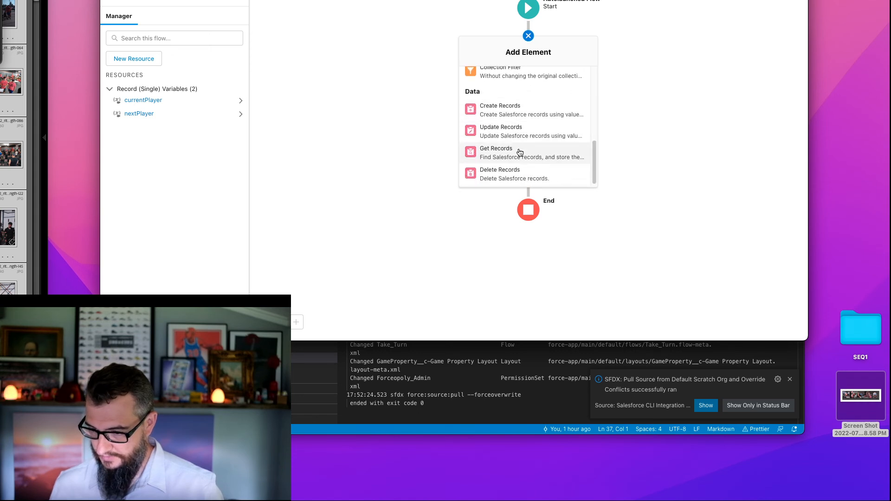
click(519, 155)
text(Get Next Player 1)
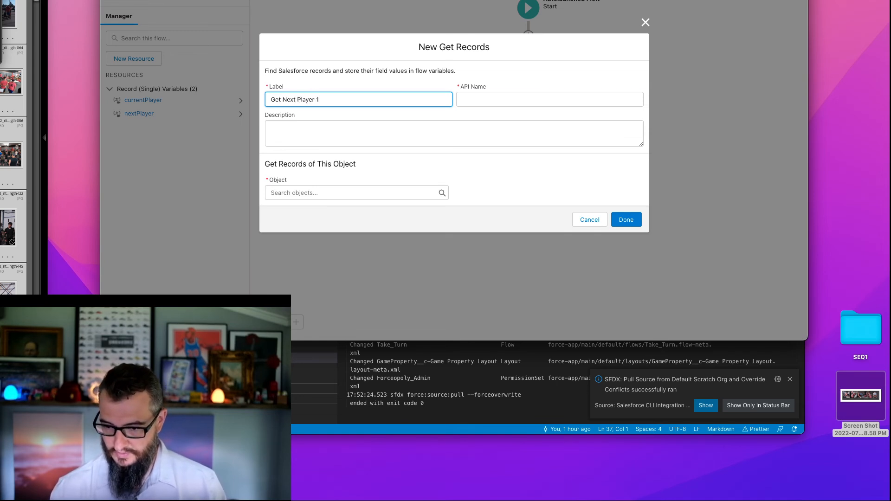
key(Tab)
click(321, 193)
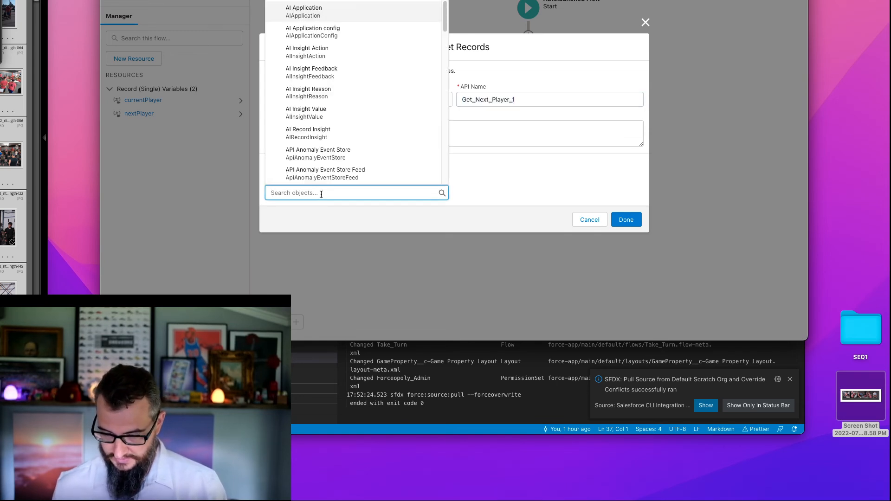
text(player)
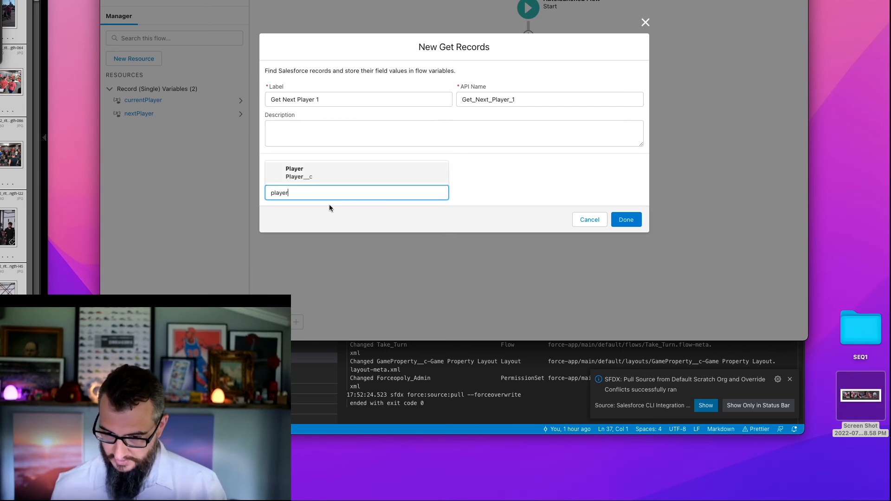
click(304, 173)
- Filter the Player records to those whose Sequence__c is Greater Than currentPlayer's Sequence__c
click(330, 208)
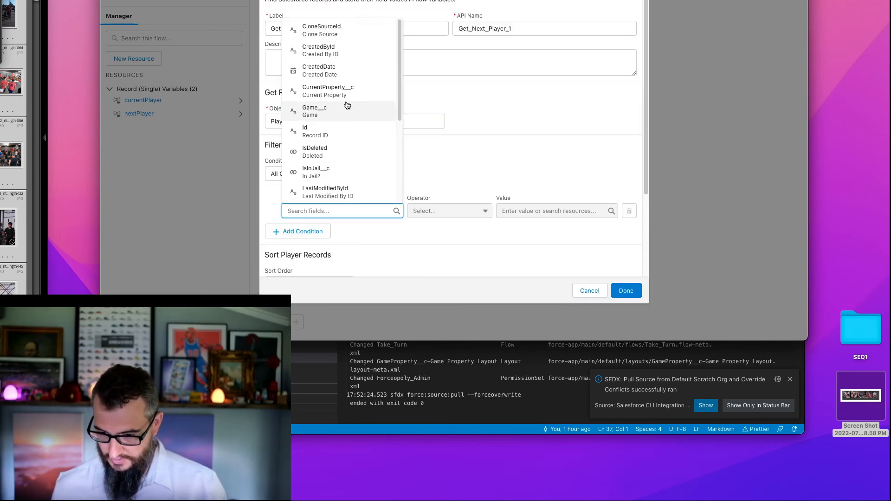
scroll(353, 111, down, 5)
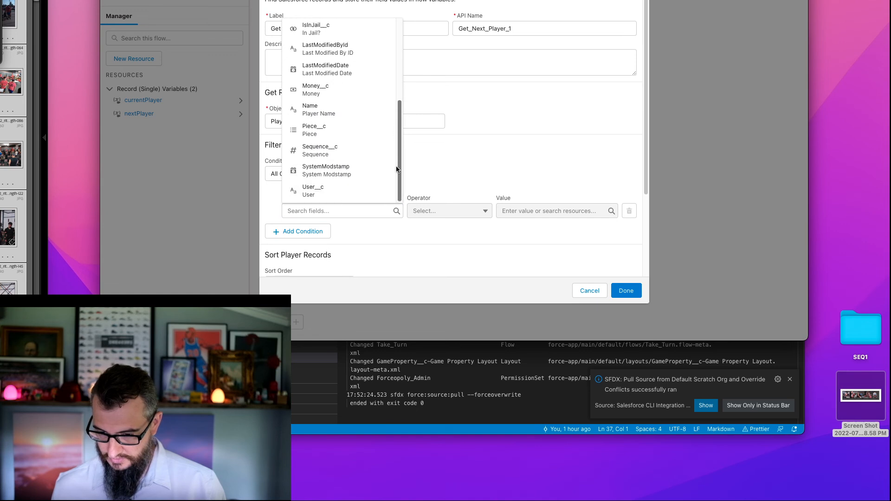
click(325, 144)
click(453, 212)
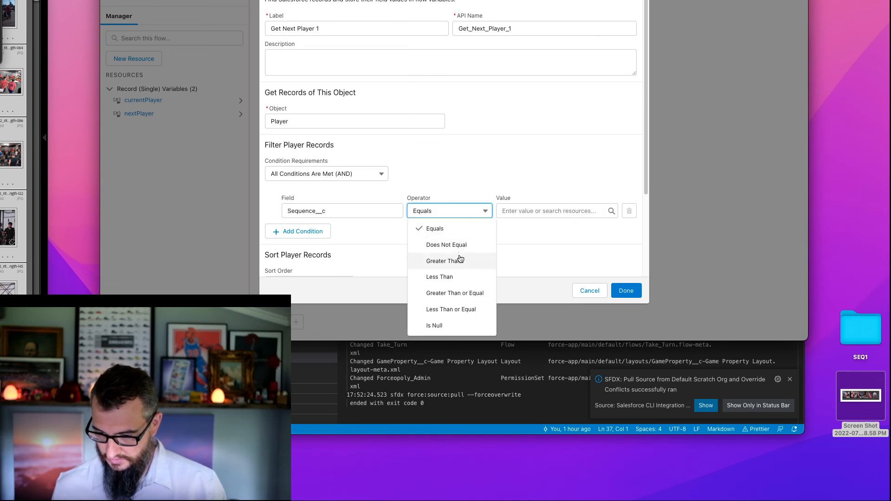
click(458, 259)
click(539, 211)
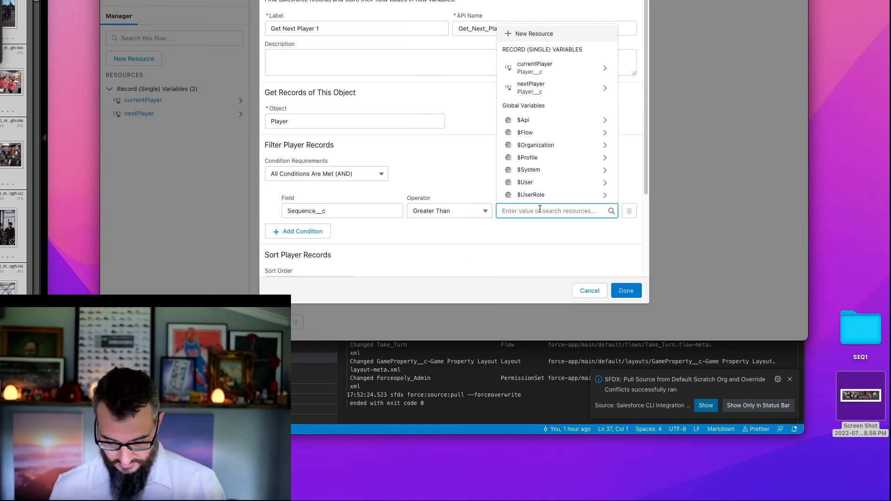
text(cur)
click(545, 196)
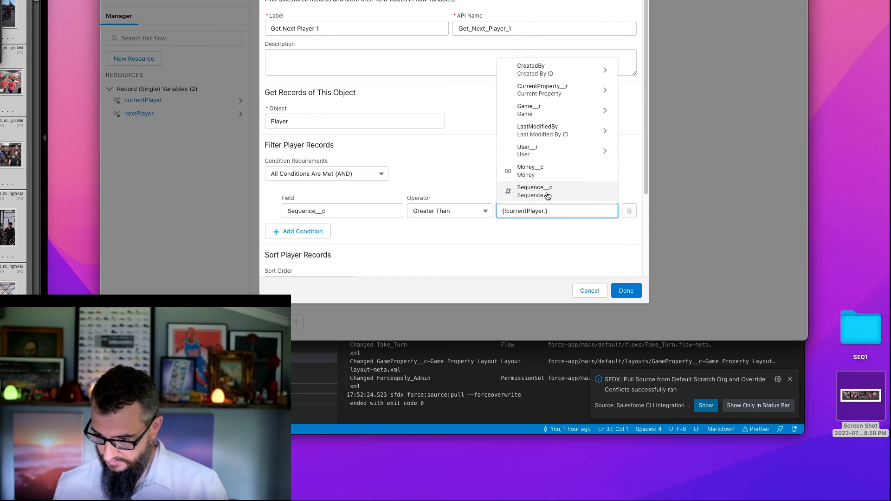
click(556, 197)
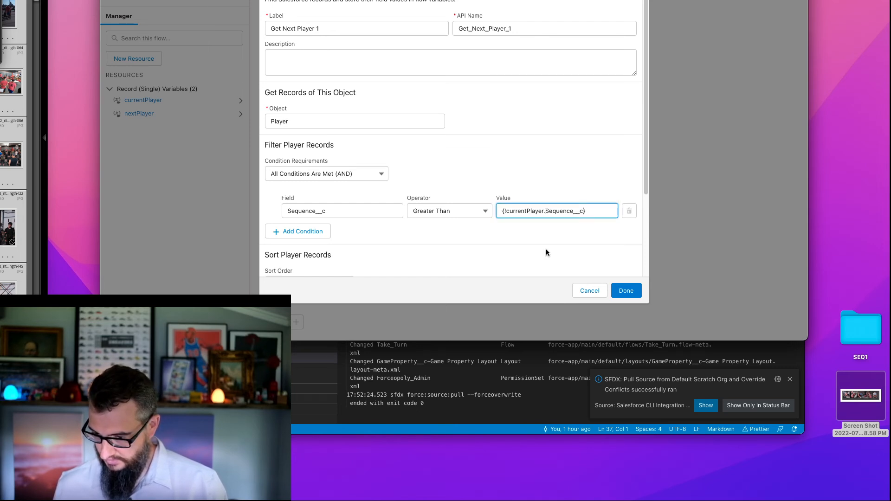
- Sort the Player records ascending by Sequence__c, store only the first record, and finish the Get Records element
scroll(378, 240, down, 5)
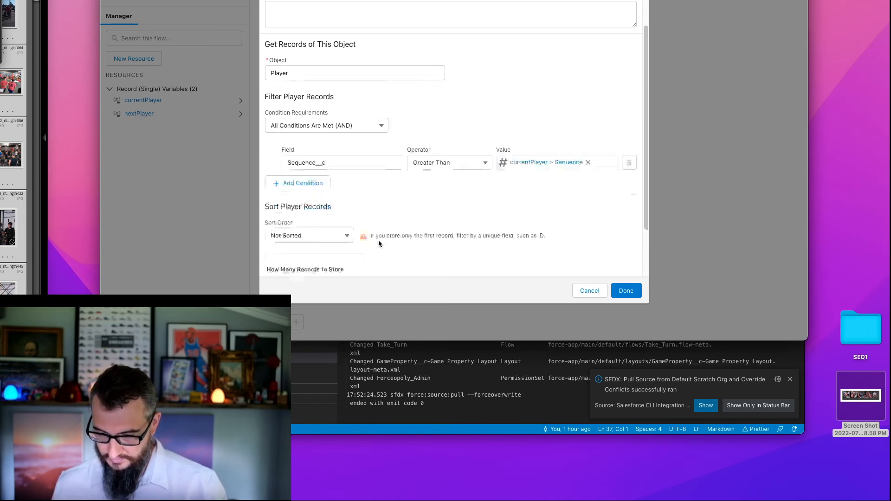
click(319, 172)
click(313, 189)
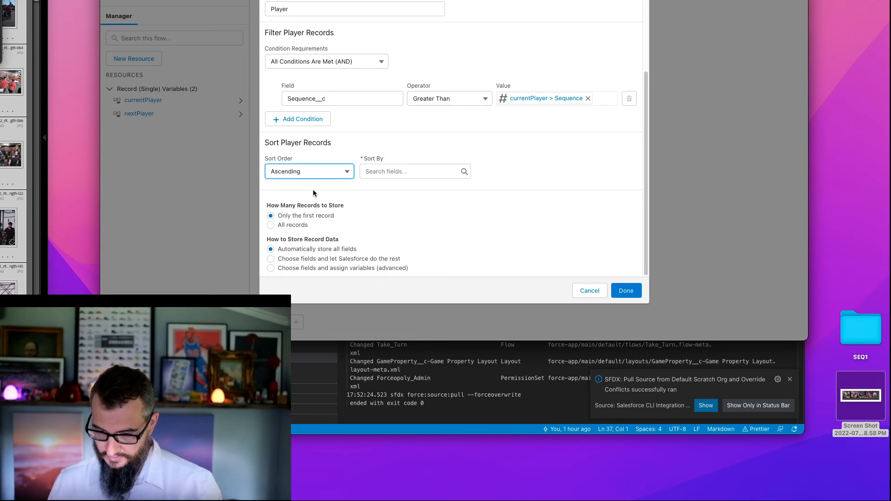
click(398, 171)
text(seq)
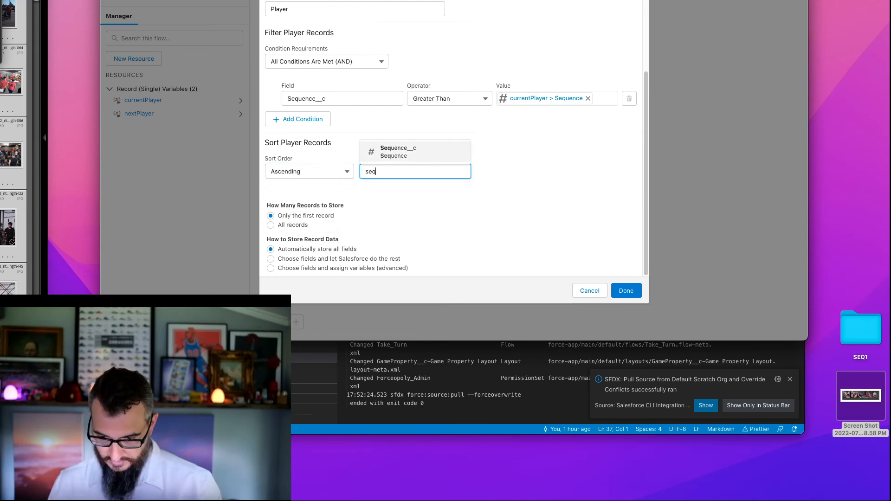
click(396, 151)
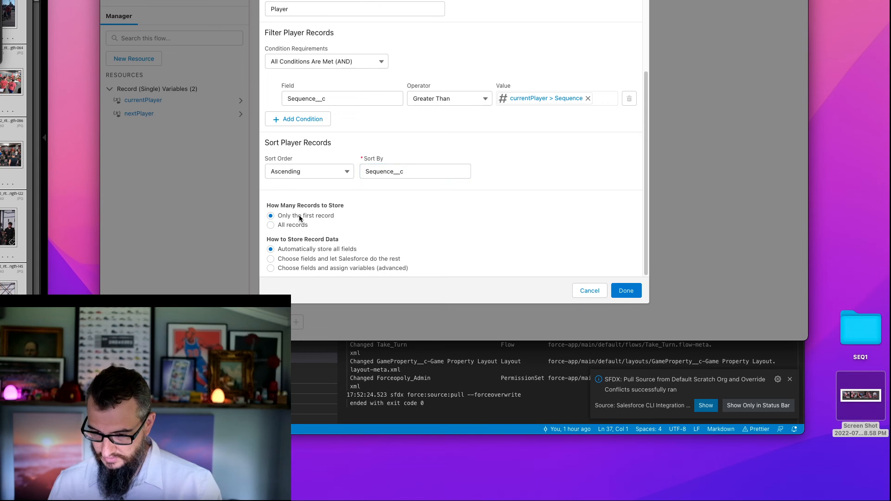
click(271, 216)
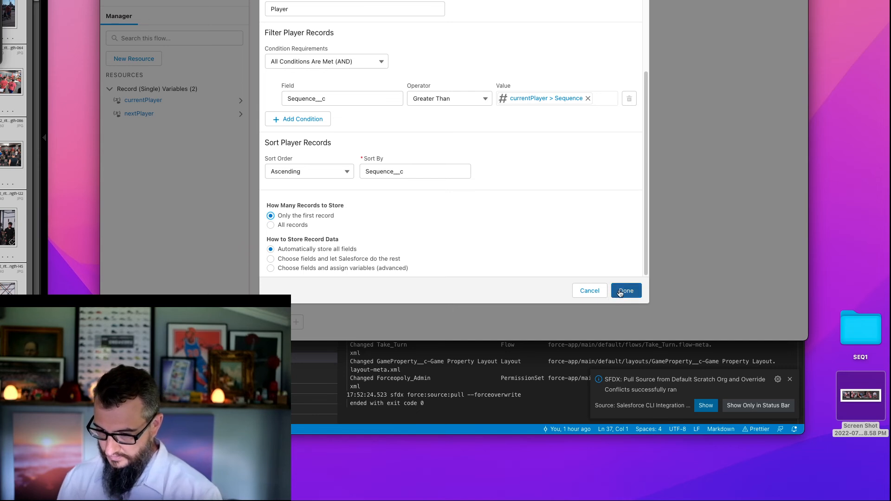
click(634, 293)
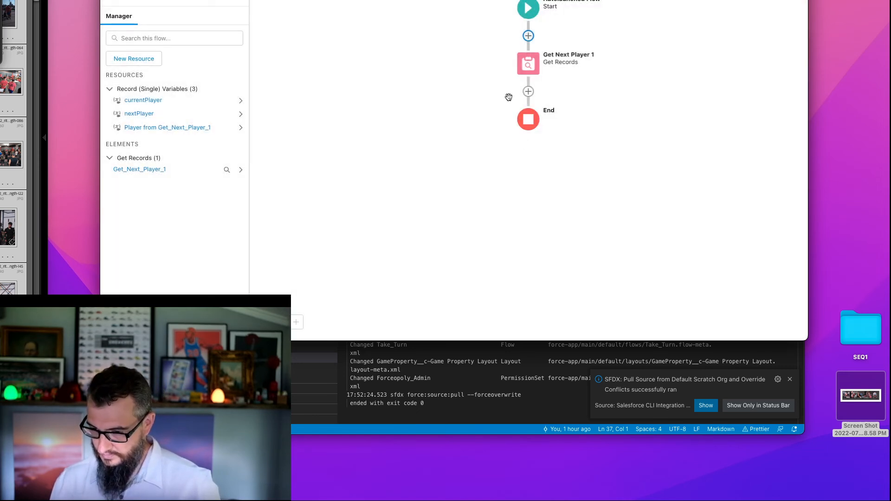
click(528, 92)
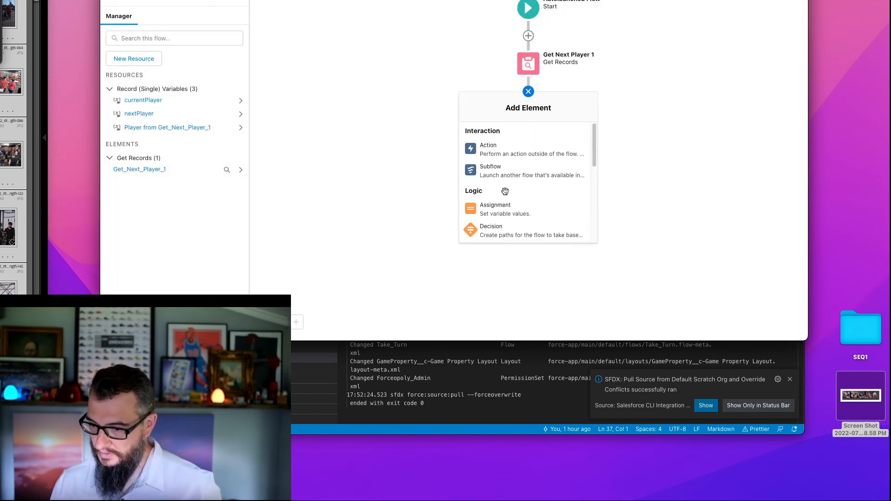
click(502, 211)
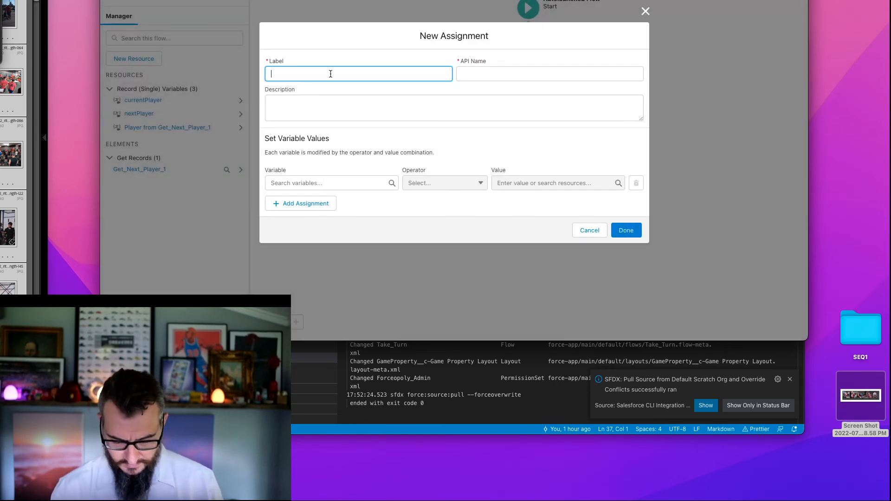
text(Found?)
key(Tab)
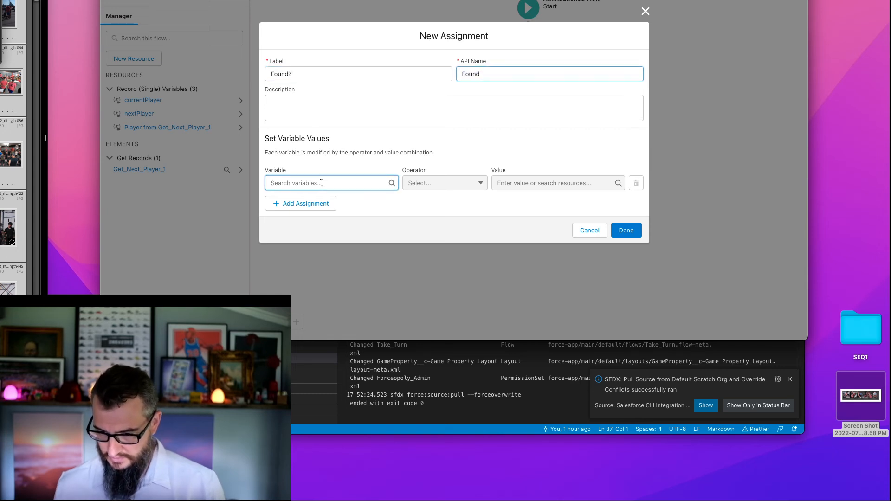
click(322, 183)
click(602, 231)
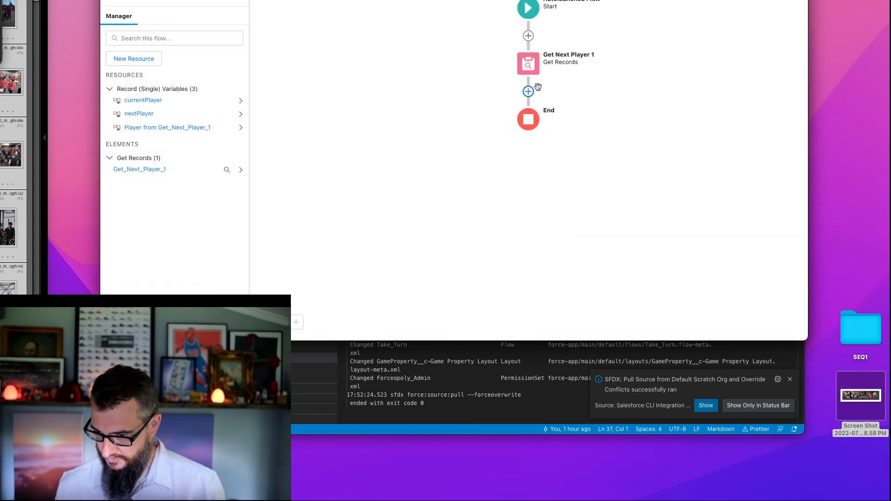
- Add a Decision element labelled Found? after the Get Next Player 1 element
click(529, 93)
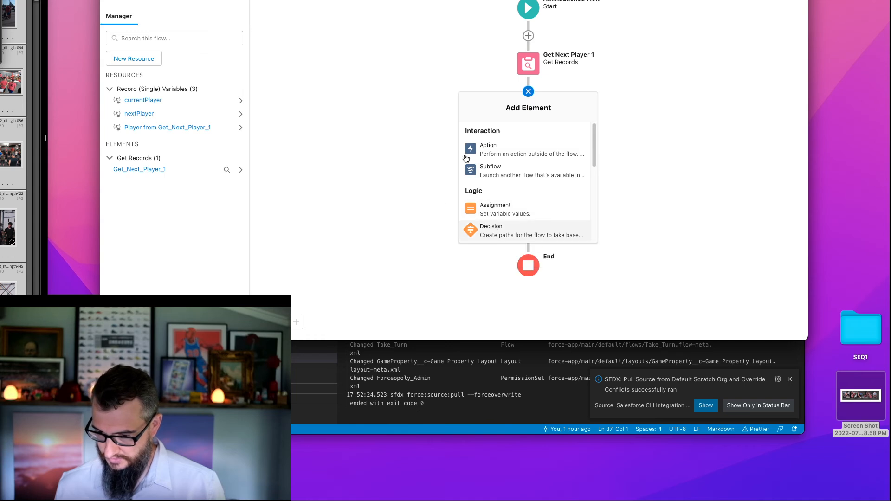
click(491, 228)
text(Found?)
key(Tab)
- Label the decision's first outcome Yes and give it the API name Found_Yes
click(326, 145)
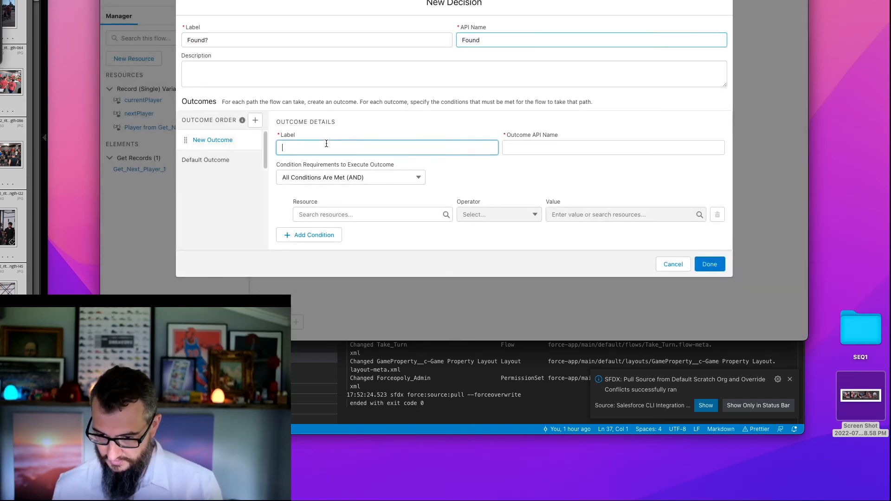
key(Tab)
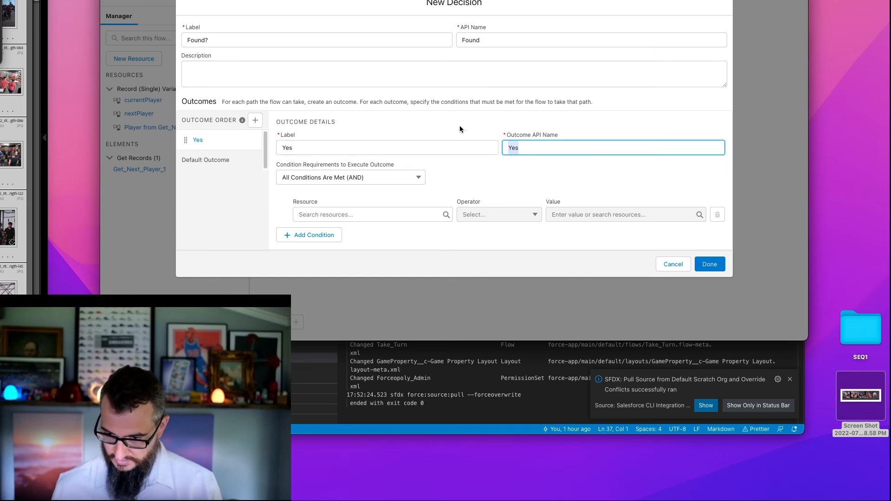
double_click(472, 40)
key(ctrl+c)
click(508, 148)
key(ctrl+v)
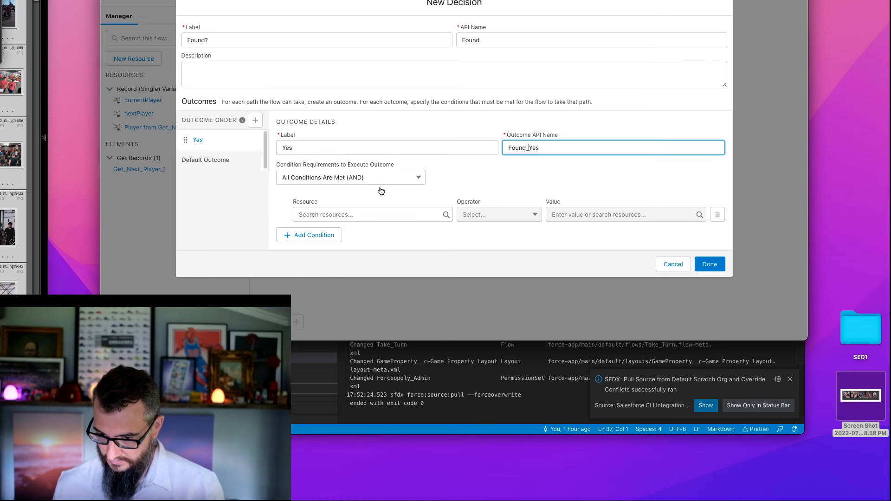
- Set the Yes outcome's condition to nextPlayer Is Null False and finish the Found? decision
click(376, 215)
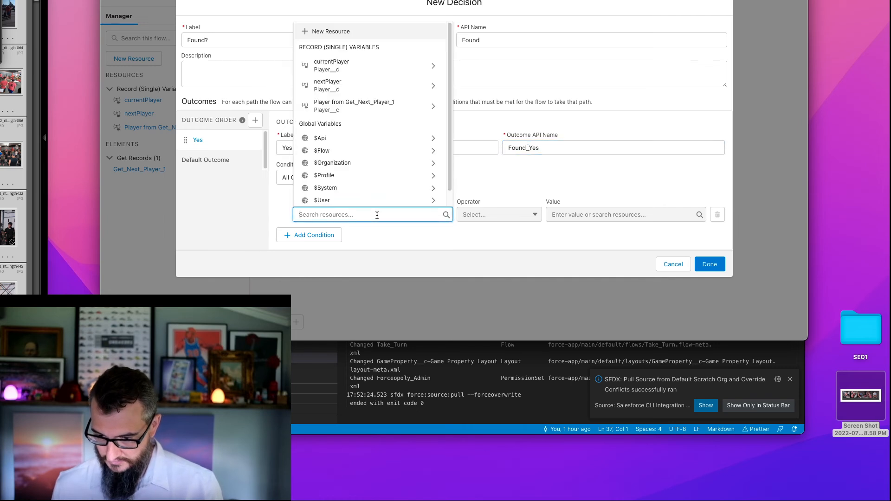
click(348, 85)
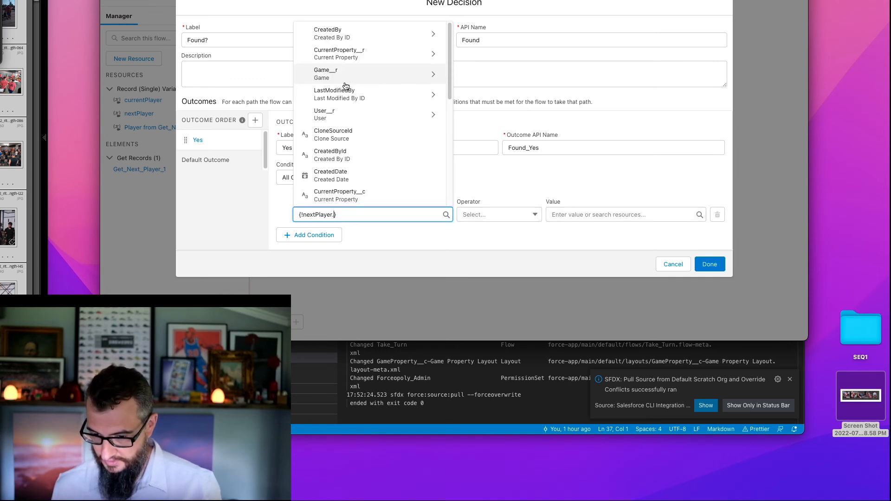
click(499, 215)
click(517, 263)
click(593, 214)
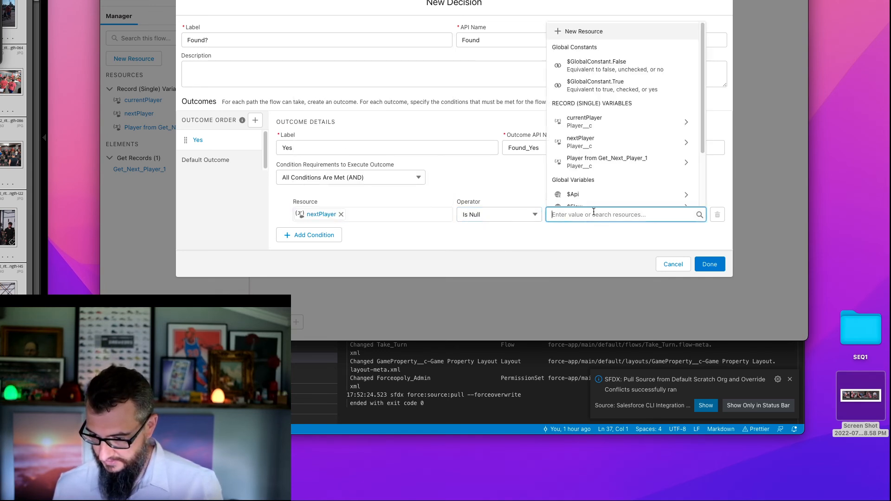
text(false)
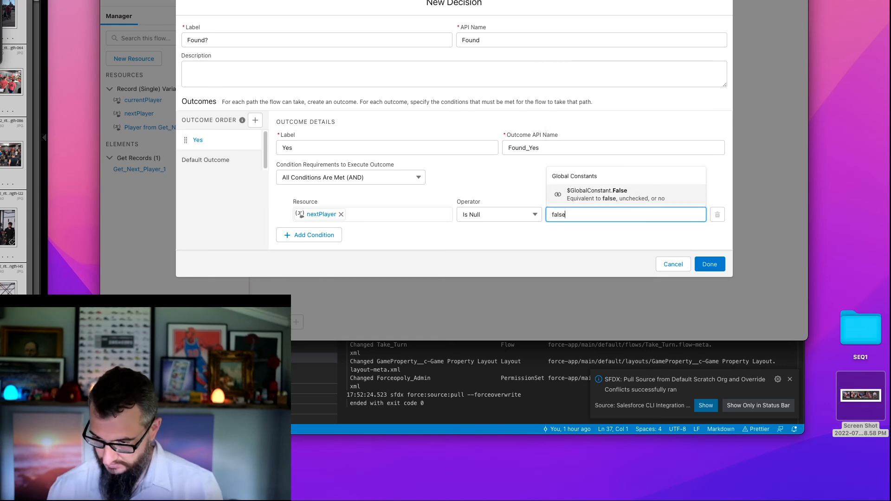
click(597, 194)
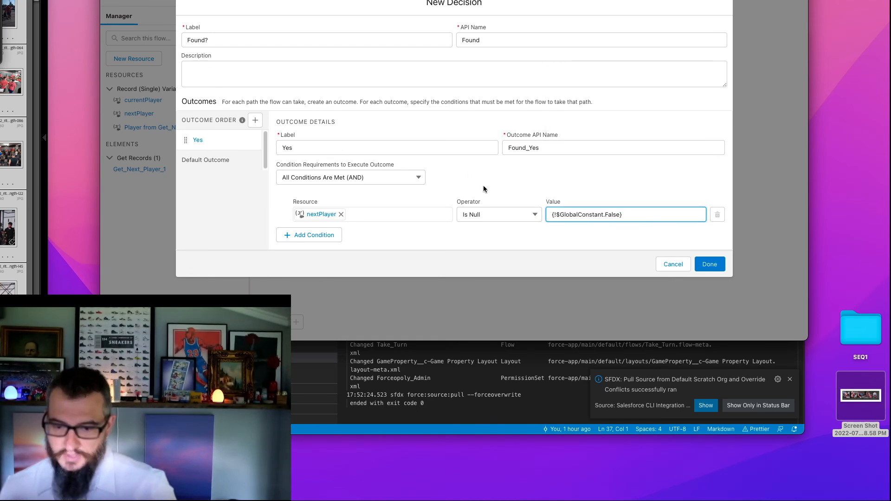
click(469, 171)
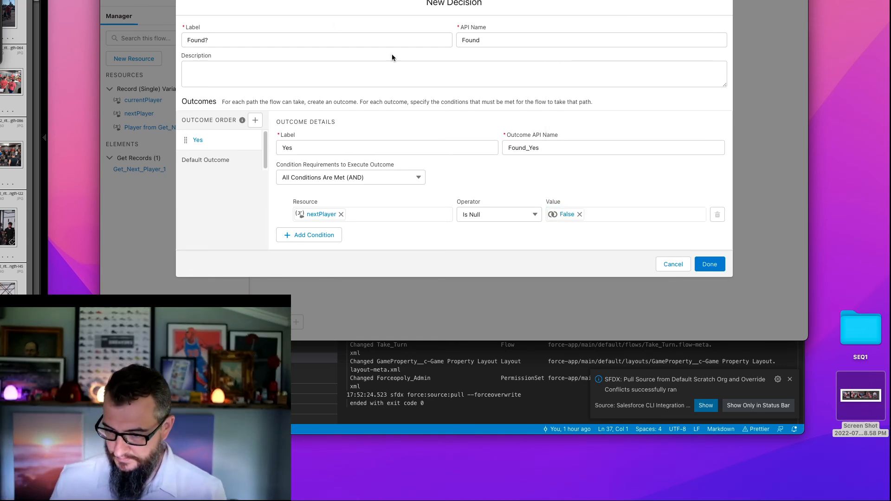
click(725, 266)
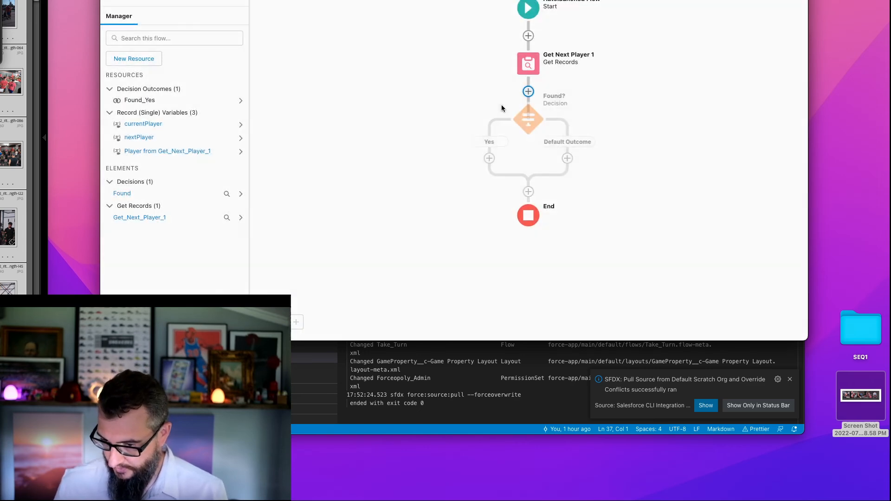
- Add an Assignment element labelled Set Next Player 1 on the Found? decision's Yes branch
click(487, 159)
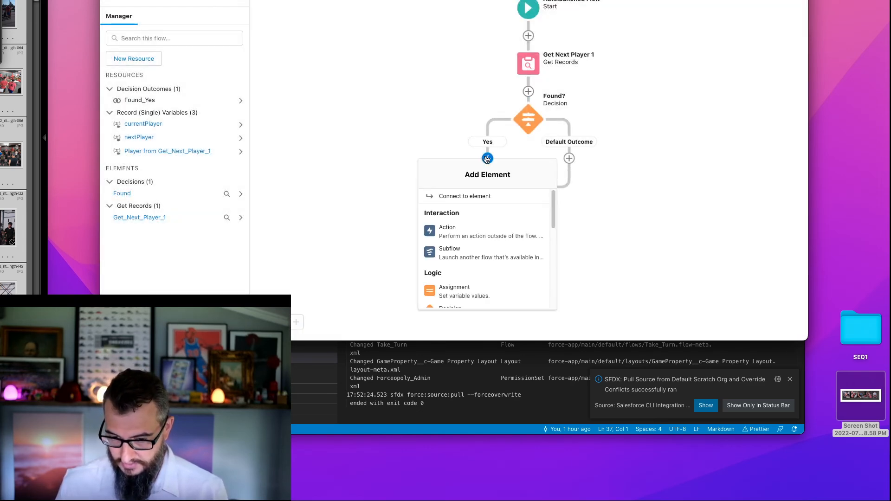
click(480, 292)
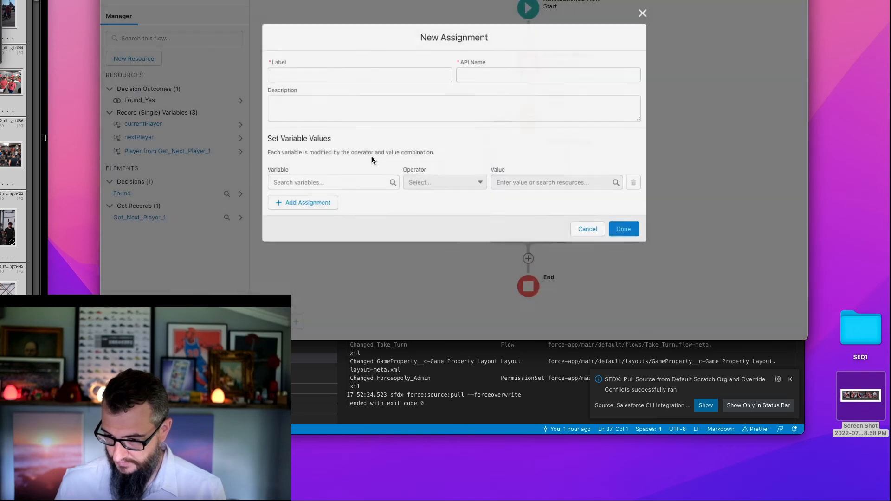
text(Set )
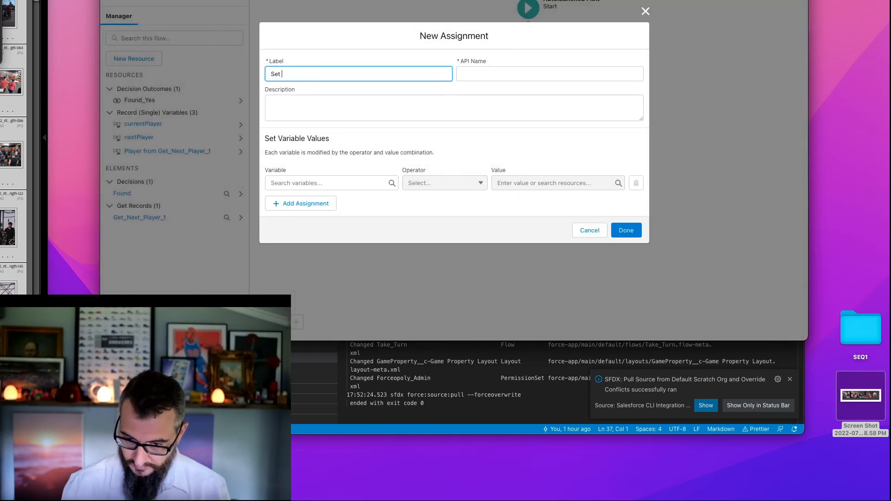
text(Enxt Player 1)
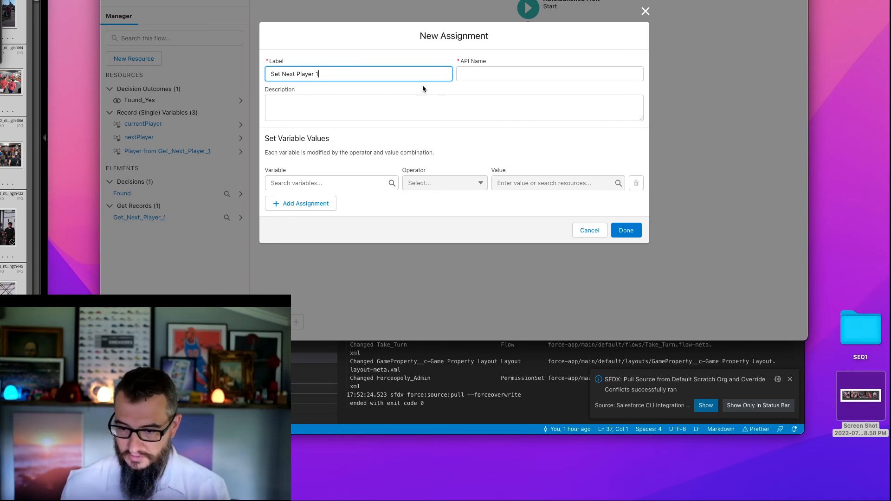
key(Tab)
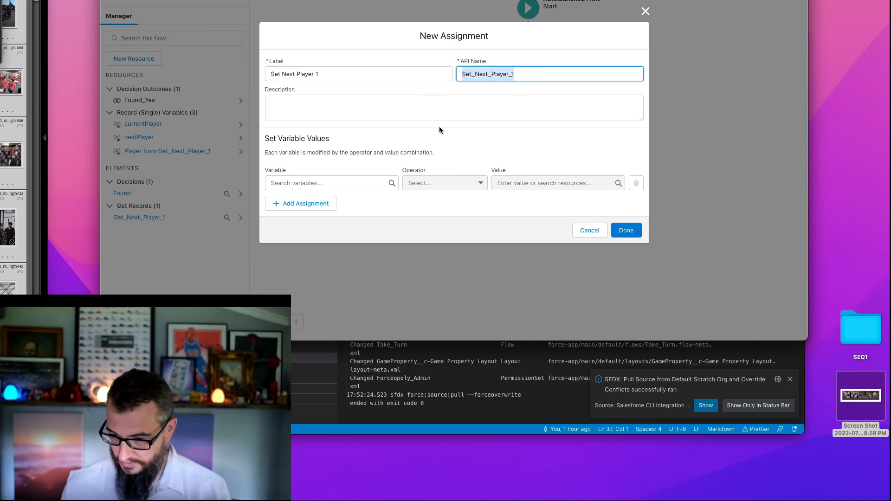
- Set the assignment to nextPlayer Equals Player from Get_Next_Player_1 and finish the element
click(339, 182)
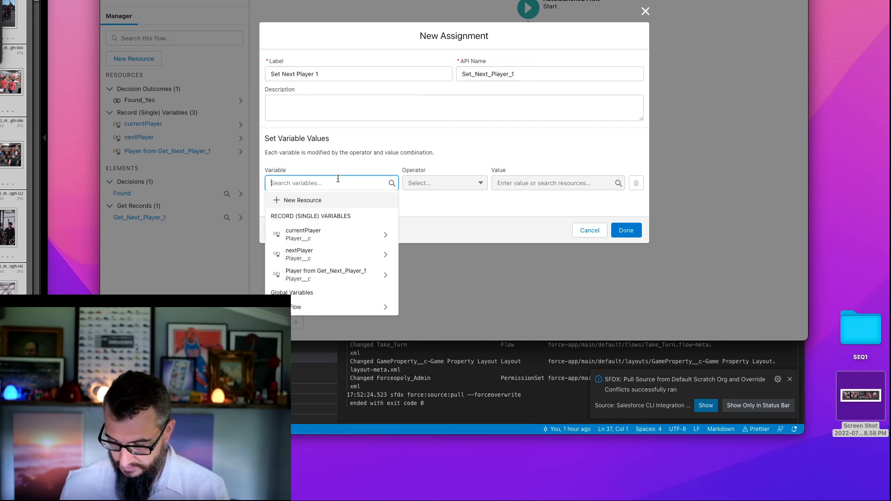
click(311, 253)
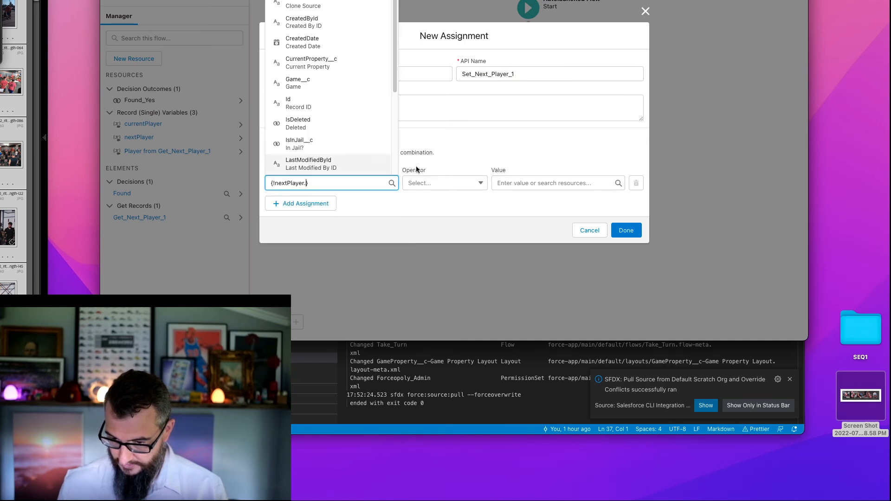
click(445, 183)
click(541, 182)
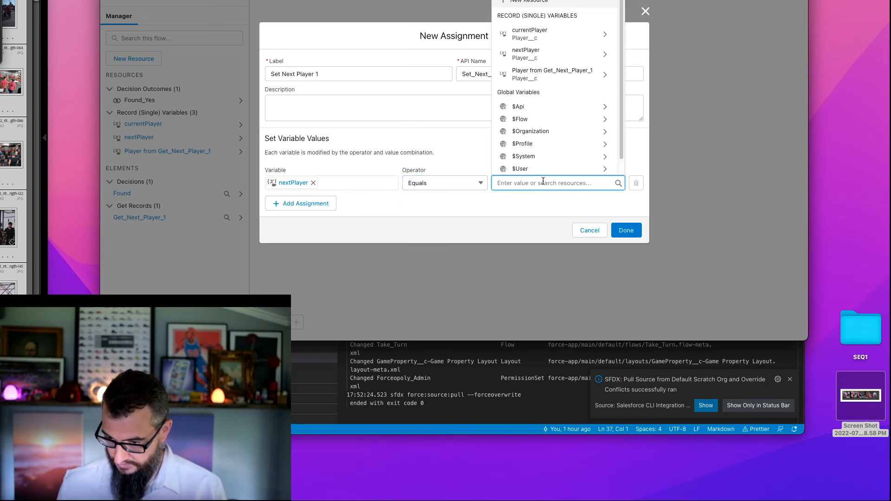
click(541, 73)
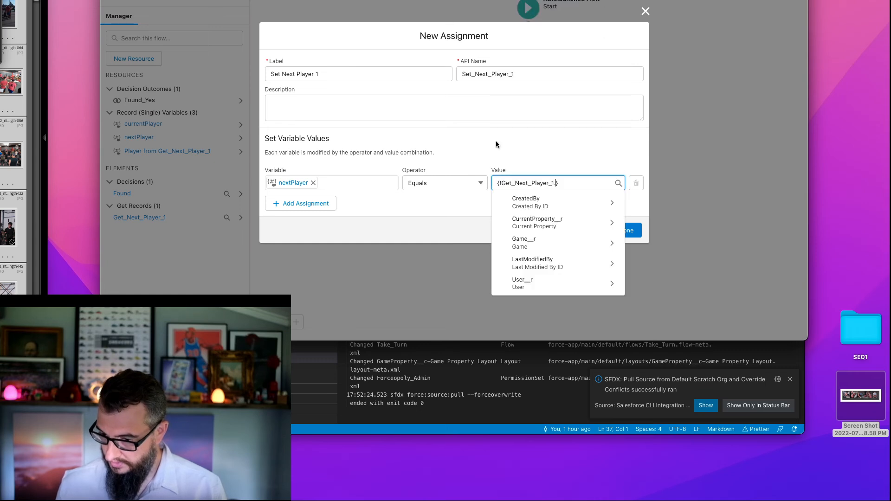
click(469, 141)
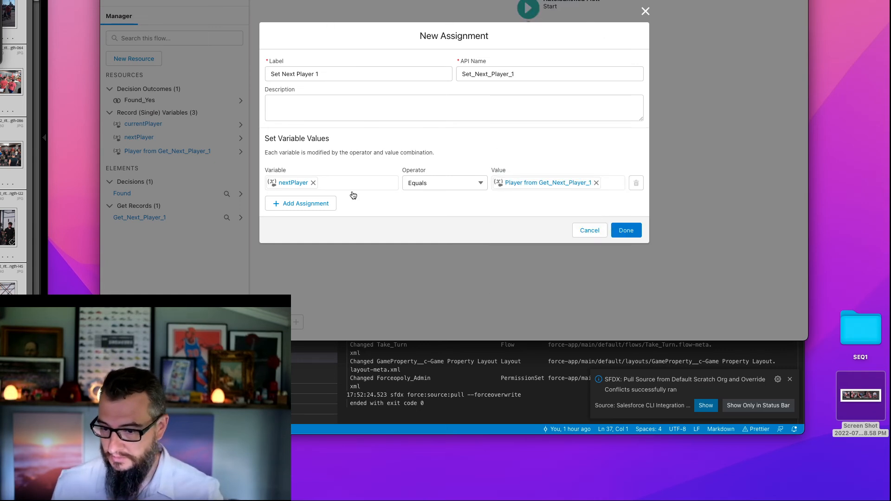
click(632, 231)
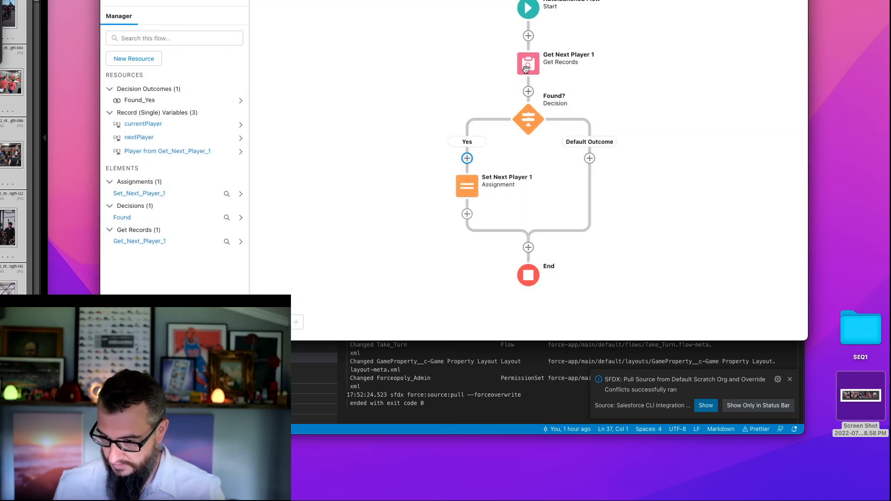
- Add a Get Records element labelled Get Next Player 2 on the Found? decision's Default Outcome branch
click(589, 158)
drag(656, 208, 658, 275)
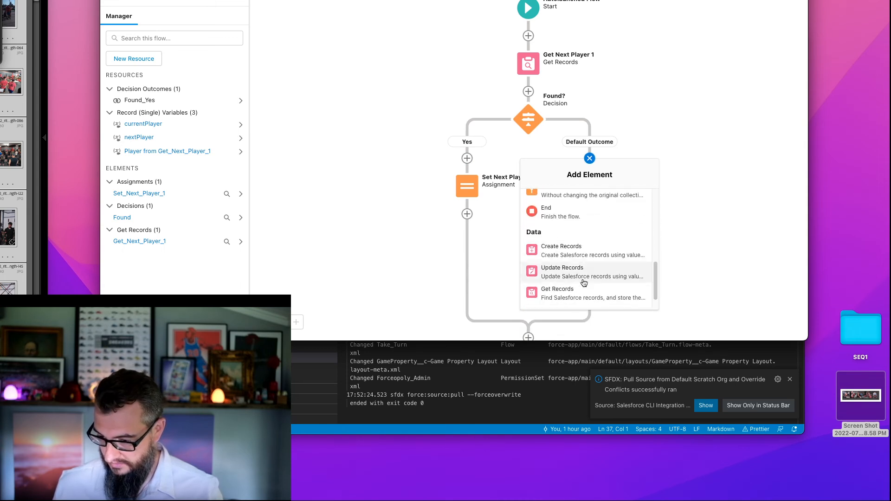
click(596, 299)
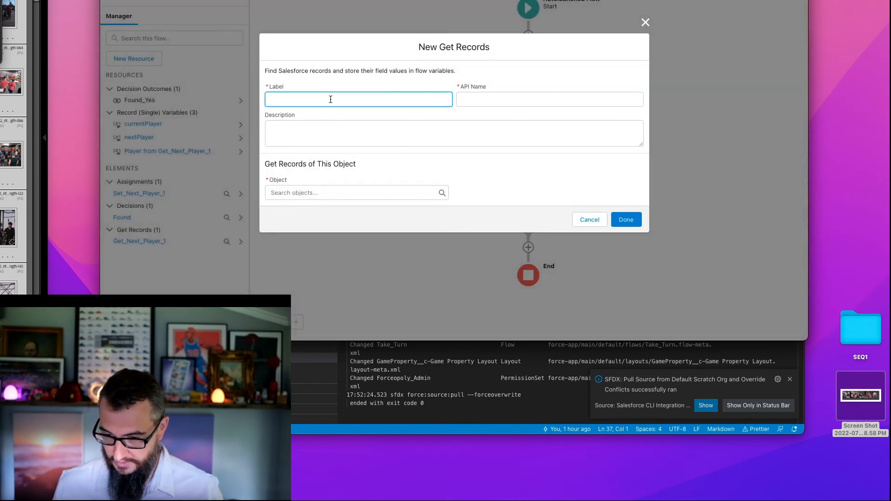
text(Get Next Player 2)
key(Tab)
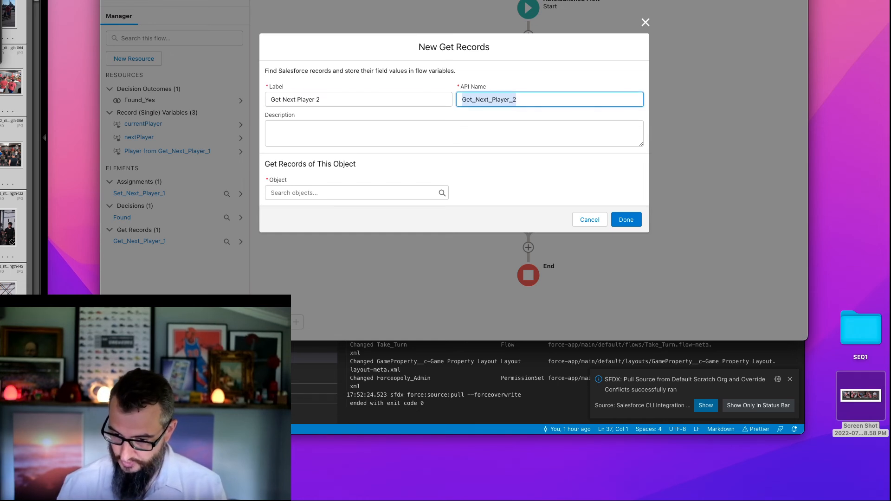
- Choose Player (Player__c) as the object for the Get Next Player 2 element
click(328, 192)
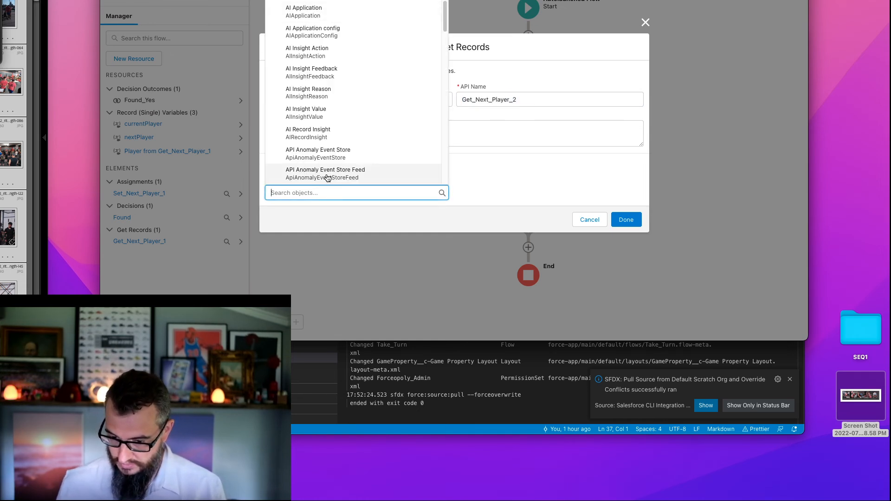
text(playeer)
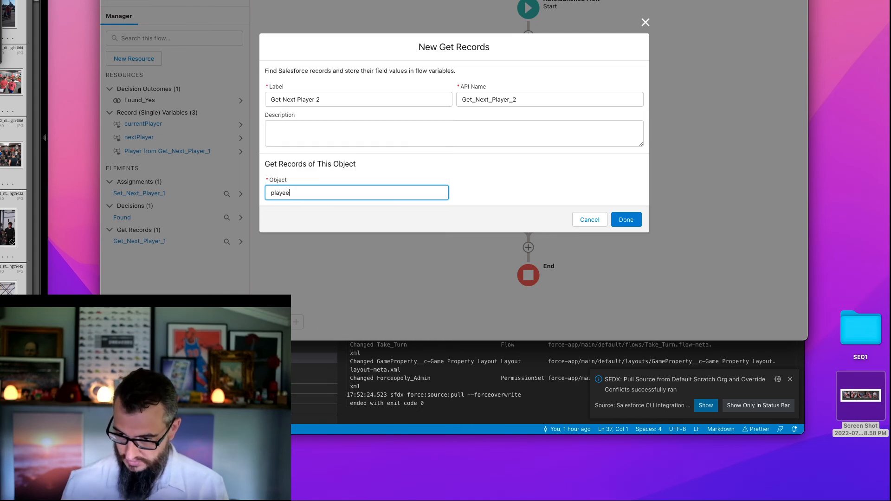
key(BackSpace)
key(BackSpace)
text(r)
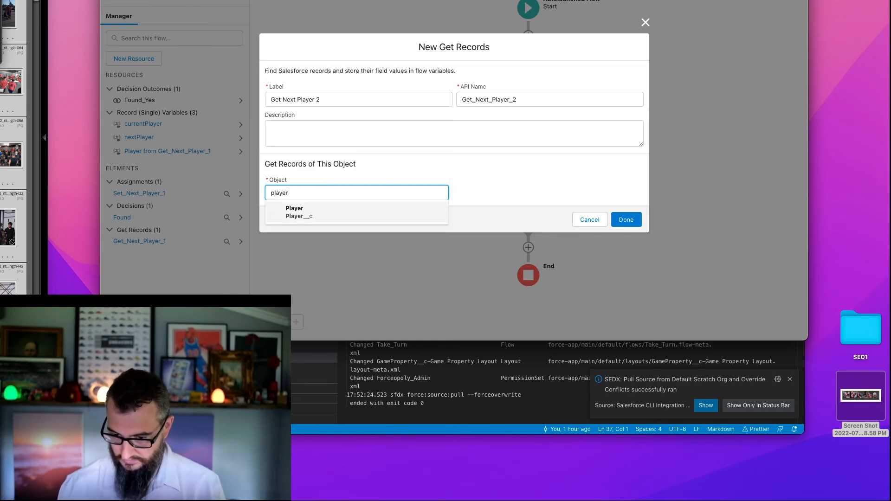
click(341, 213)
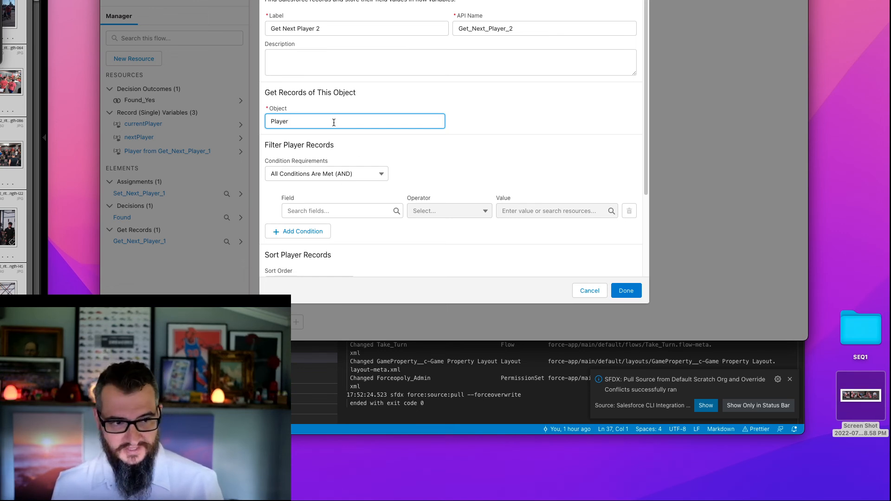
- Filter the Player records with the condition Game__c Equals currentPlayer > Game__c
click(321, 212)
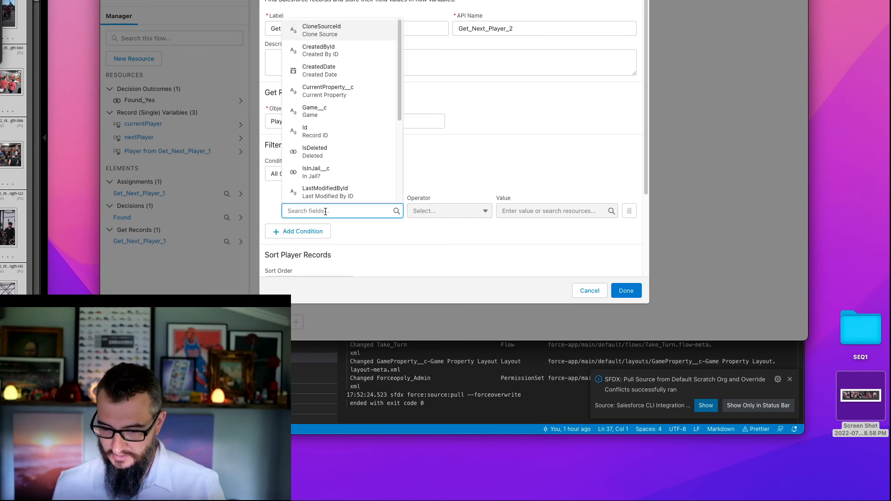
text(game)
click(324, 192)
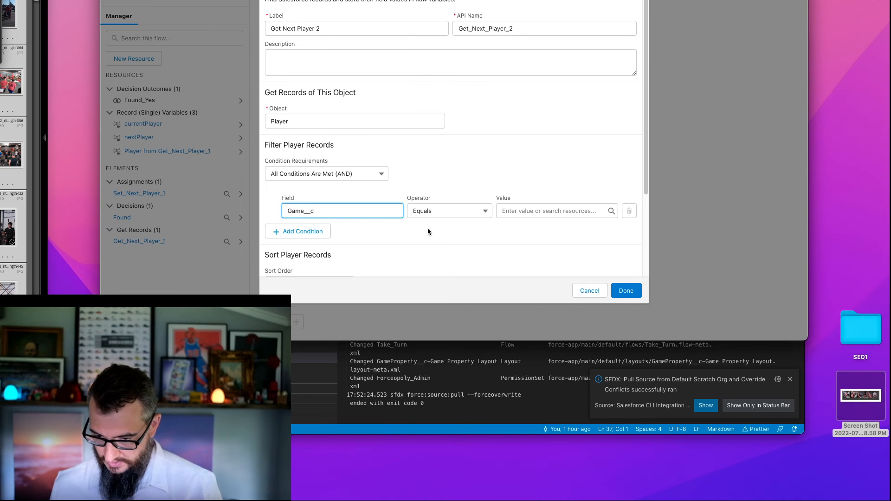
click(574, 211)
text(c)
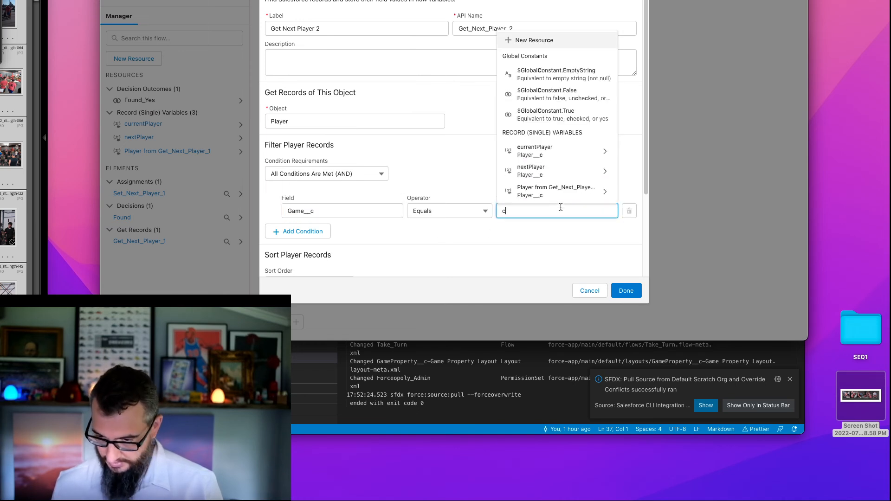
click(538, 151)
text(Ga)
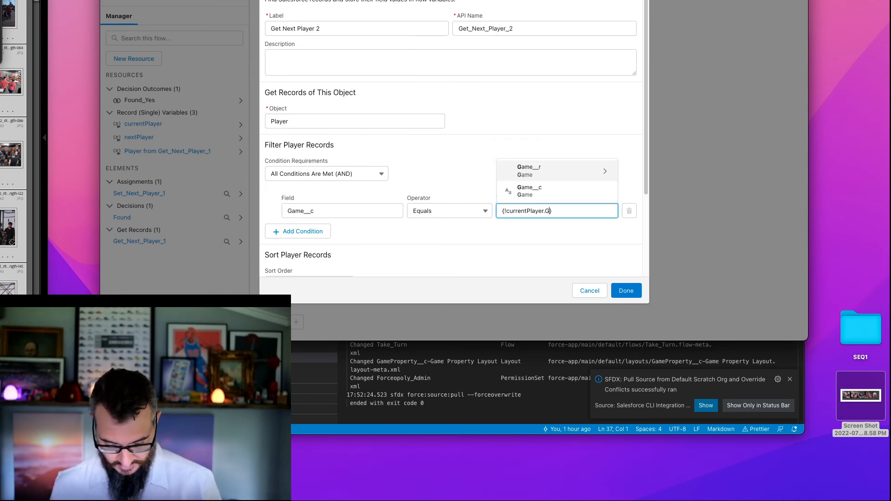
click(541, 189)
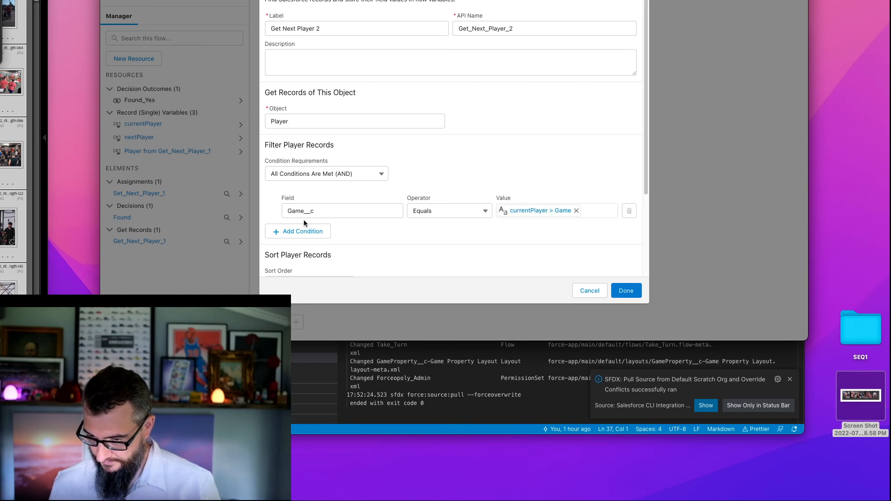
click(303, 231)
click(346, 235)
text(Sequ)
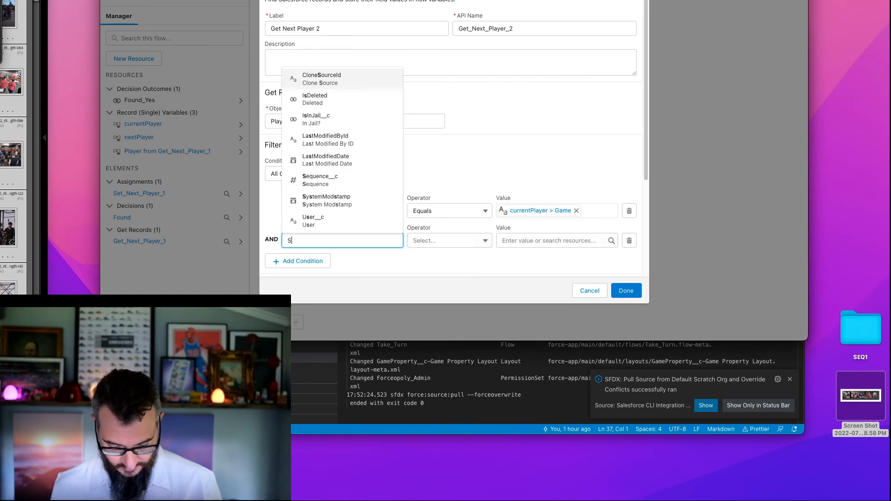
key(BackSpace)
key(BackSpace)
key(BackSpace)
key(BackSpace)
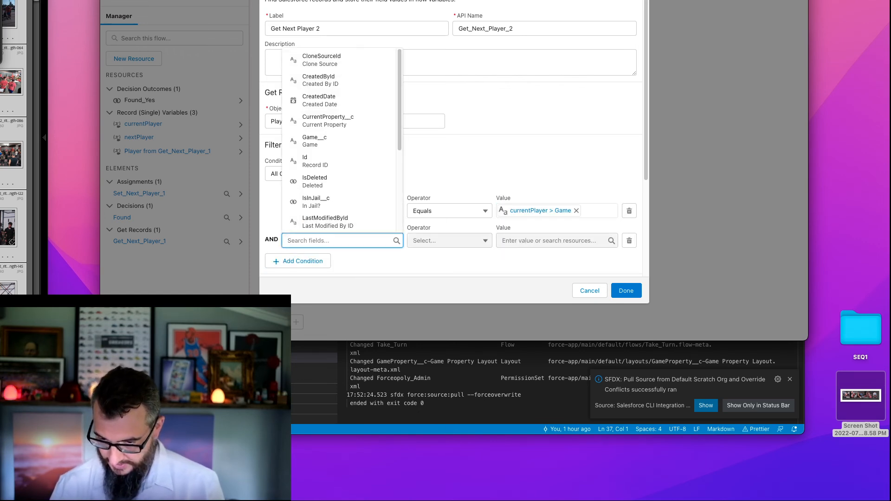
click(630, 241)
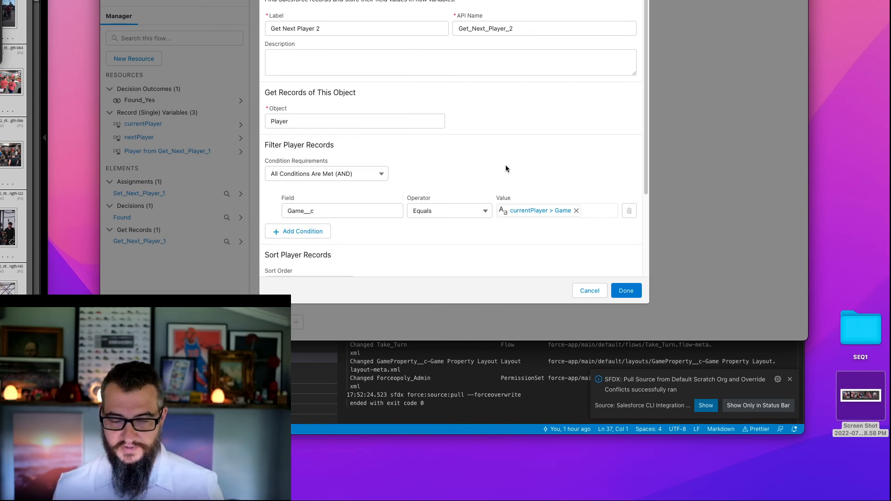
- Sort the Player records ascending by Sequence__c and finish the Get Next Player 2 element
scroll(505, 165, down, 3)
click(307, 171)
click(297, 189)
click(409, 172)
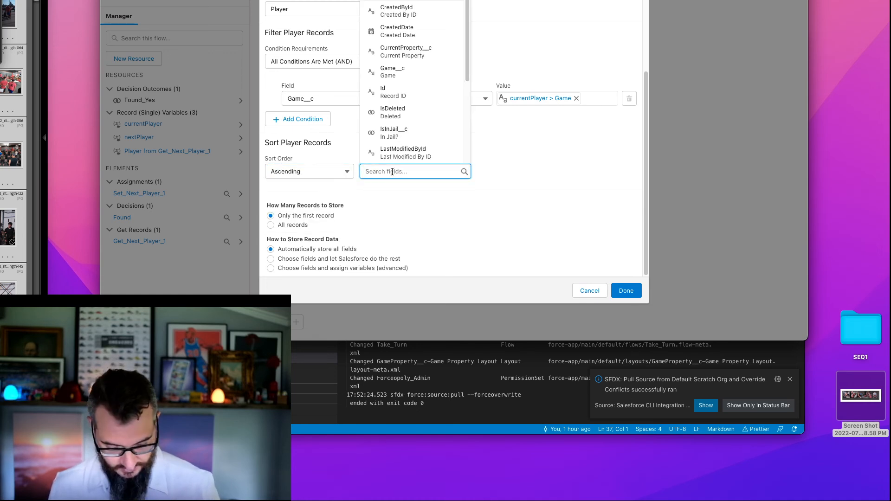
text(Seq)
click(418, 153)
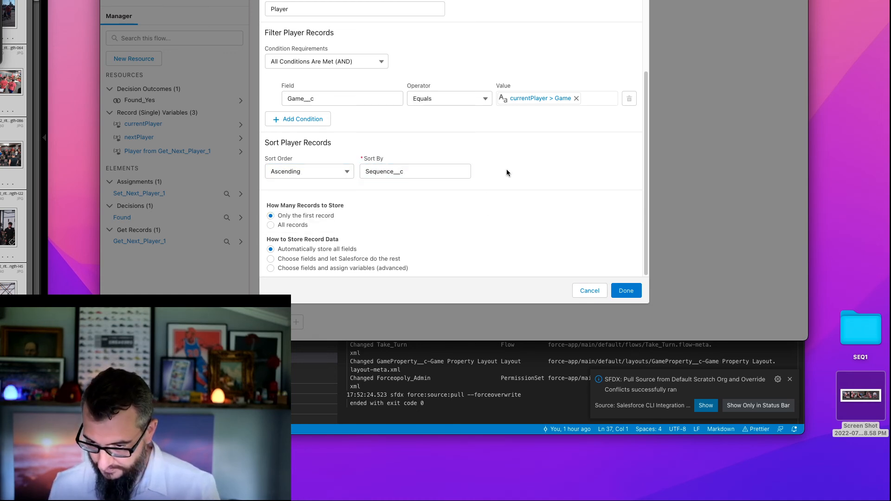
click(628, 292)
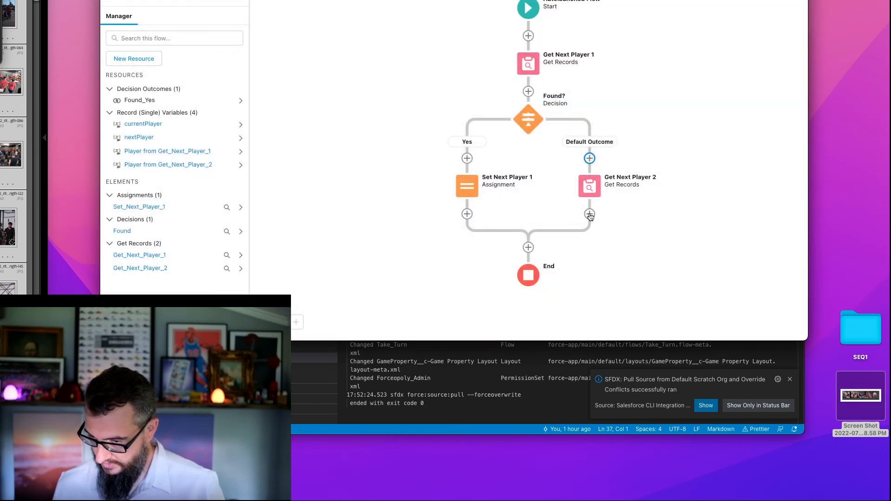
- Add an Assignment element labelled Set Next Player 2 after the Get Next Player 2 element
click(590, 214)
drag(717, 255, 702, 96)
click(701, 96)
click(574, 54)
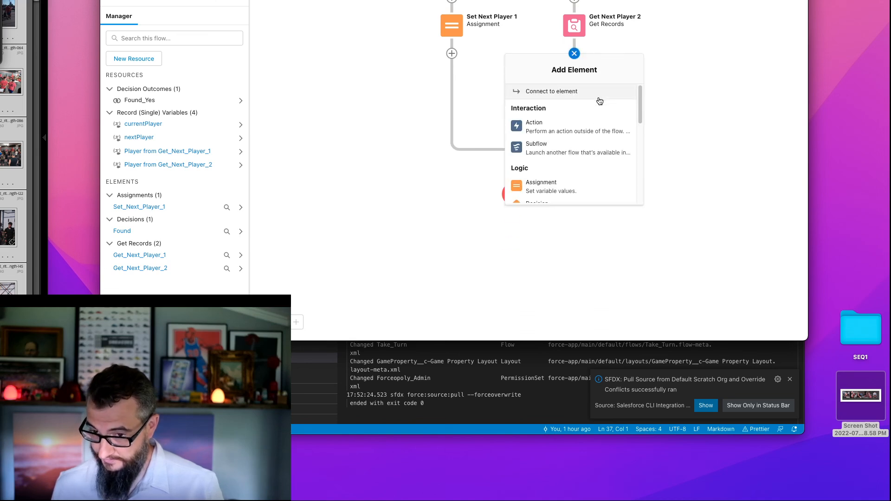
click(565, 186)
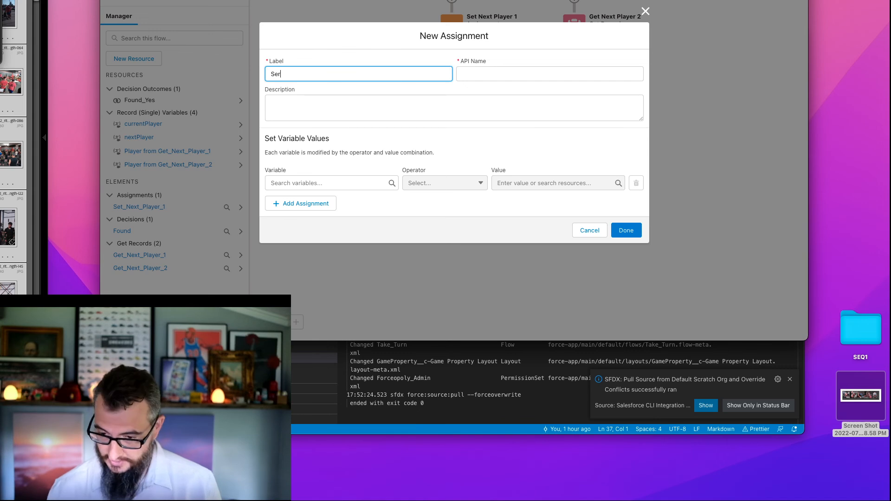
text(Set Next )
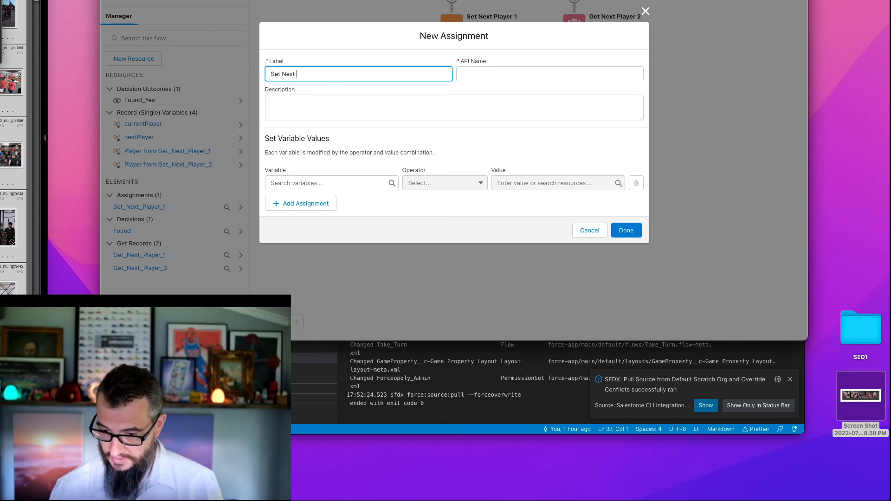
text(Player 2)
key(Tab)
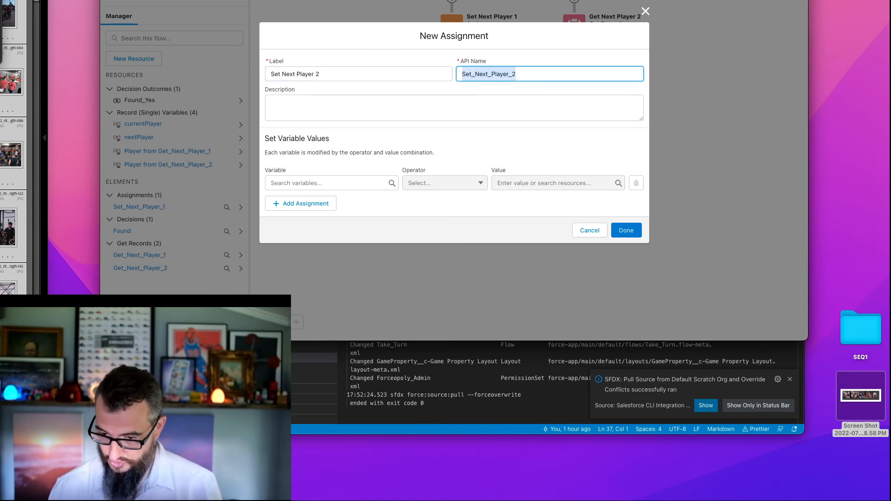
- Assign nextPlayer Equals Player from Get_Next_Player_2 and finish the Set Next Player 2 assignment
click(319, 182)
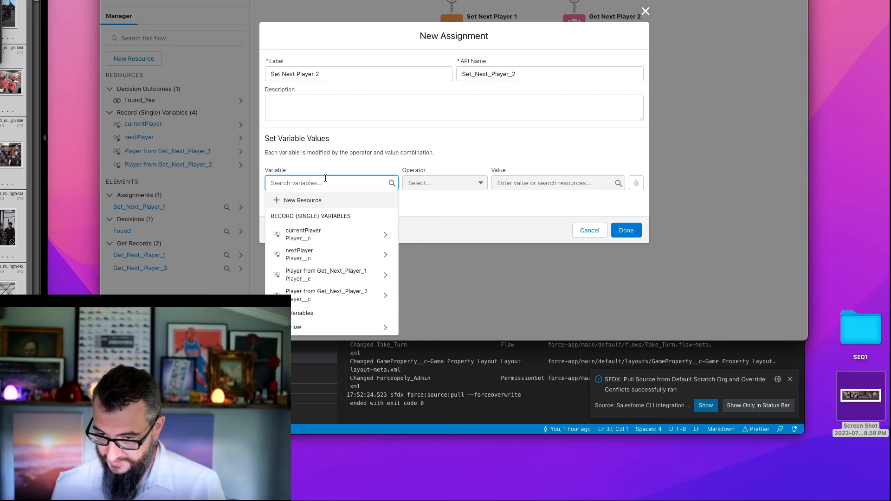
click(320, 255)
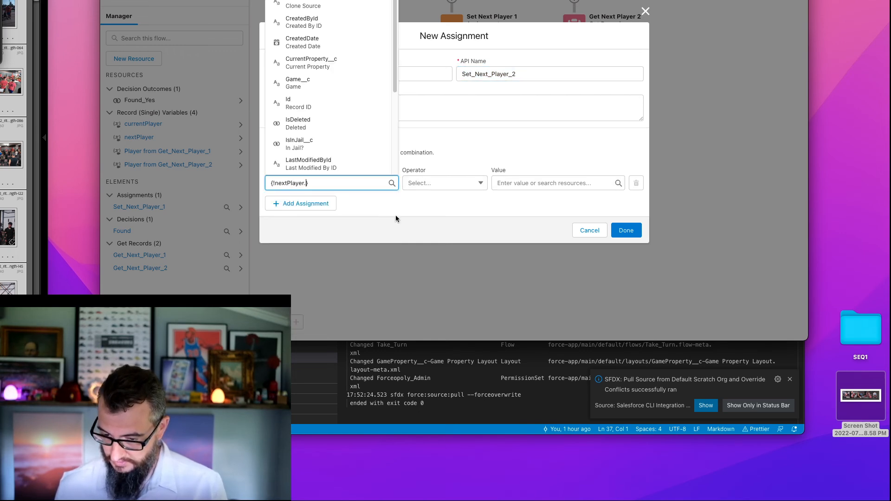
click(453, 183)
click(450, 194)
click(537, 183)
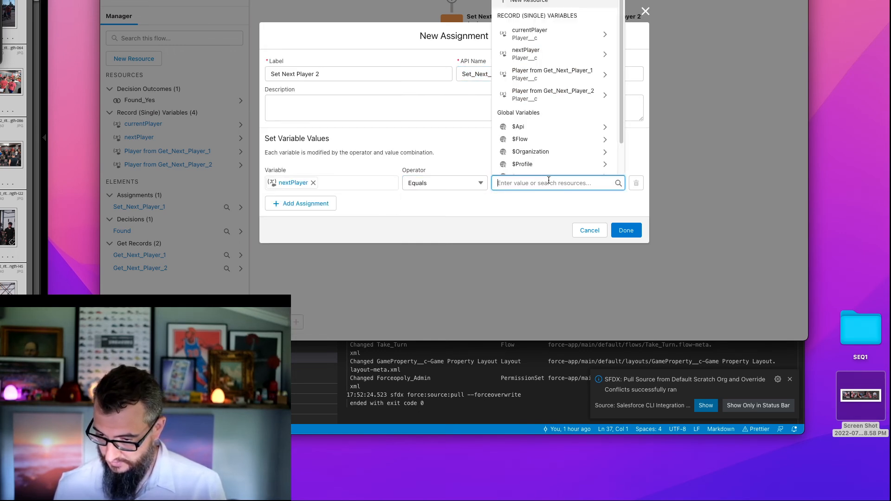
click(549, 100)
click(541, 153)
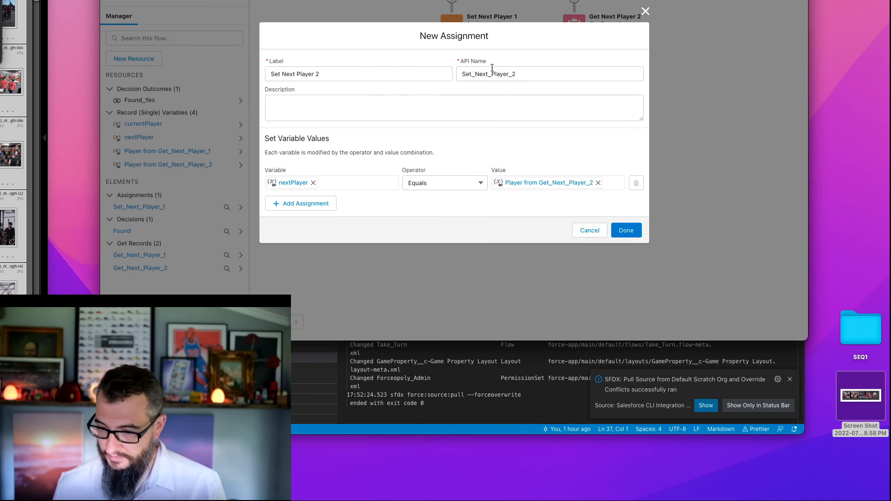
click(628, 230)
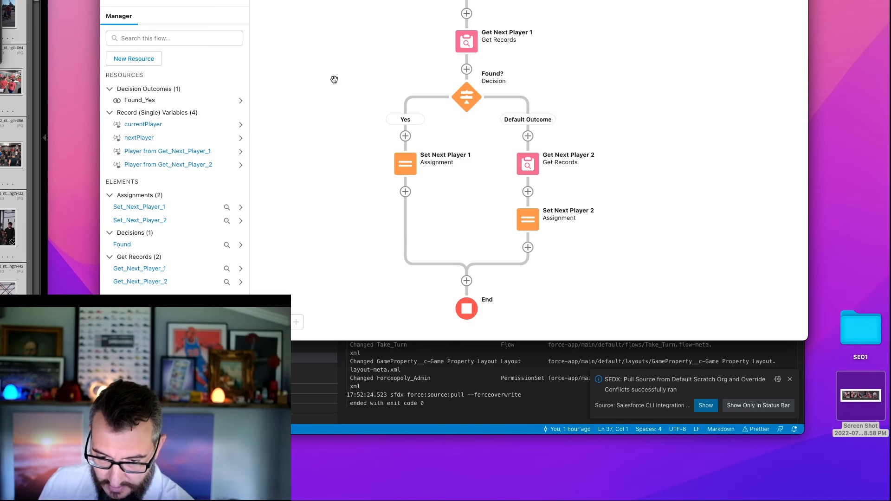
- Add the filter condition Game__c Equals currentPlayer > Game__c to the Get Next Player 1 element
double_click(466, 47)
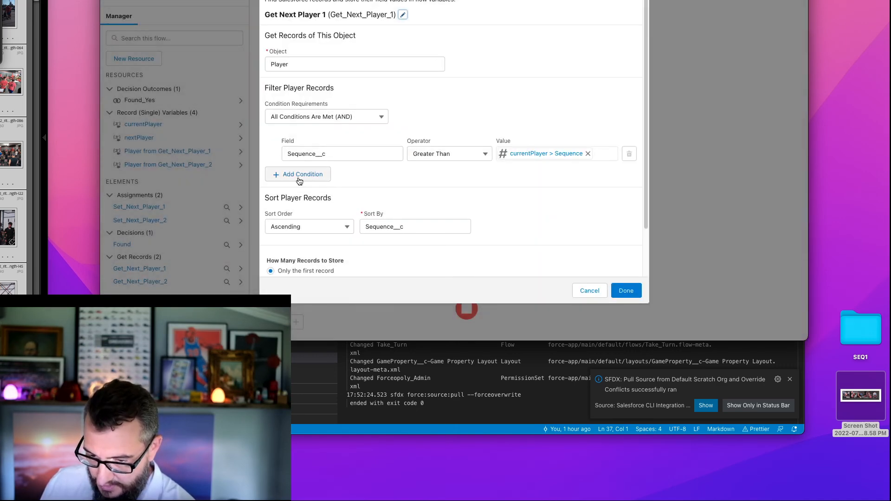
click(319, 176)
click(320, 180)
text(game)
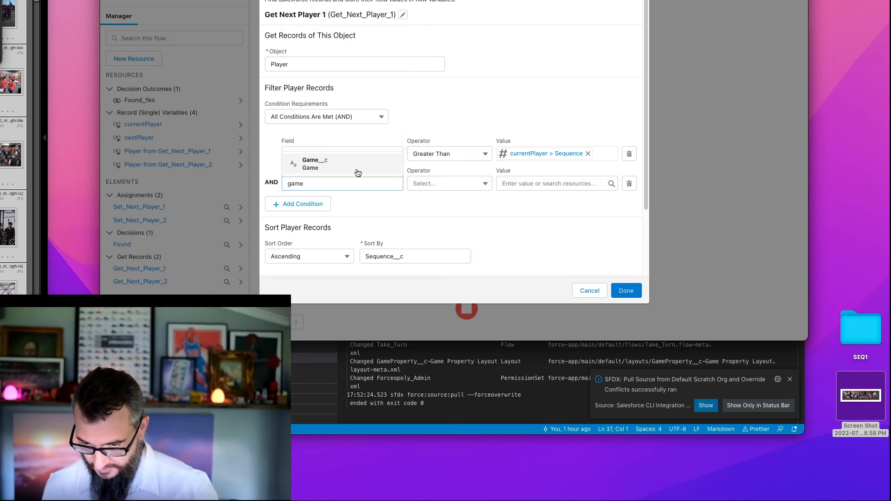
click(320, 163)
click(512, 185)
text(curr)
click(535, 167)
drag(615, 53, 618, 67)
click(546, 184)
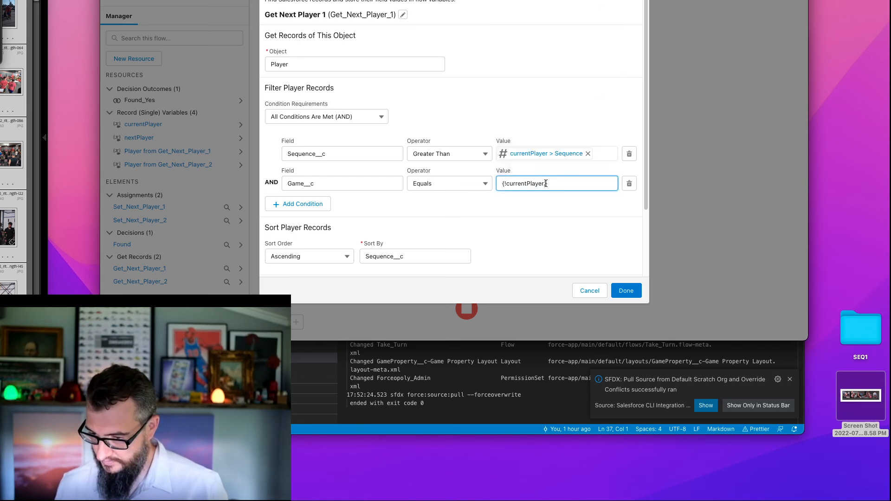
text(Gam)
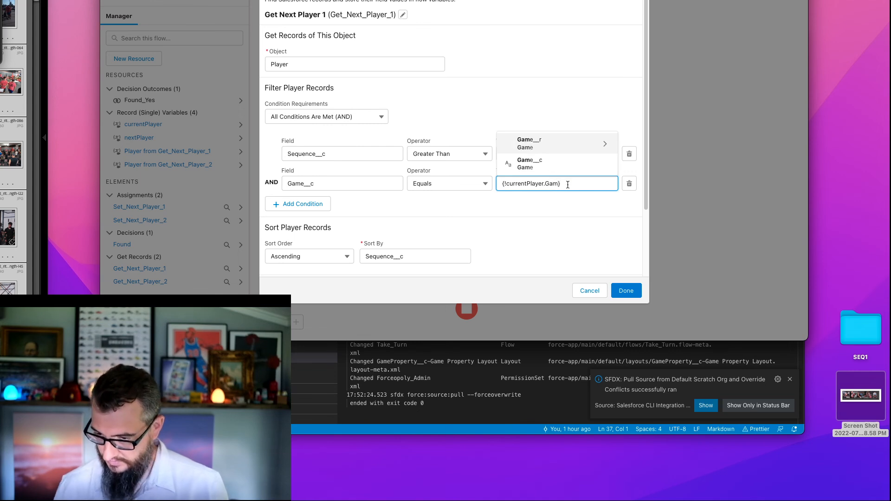
click(563, 163)
click(534, 96)
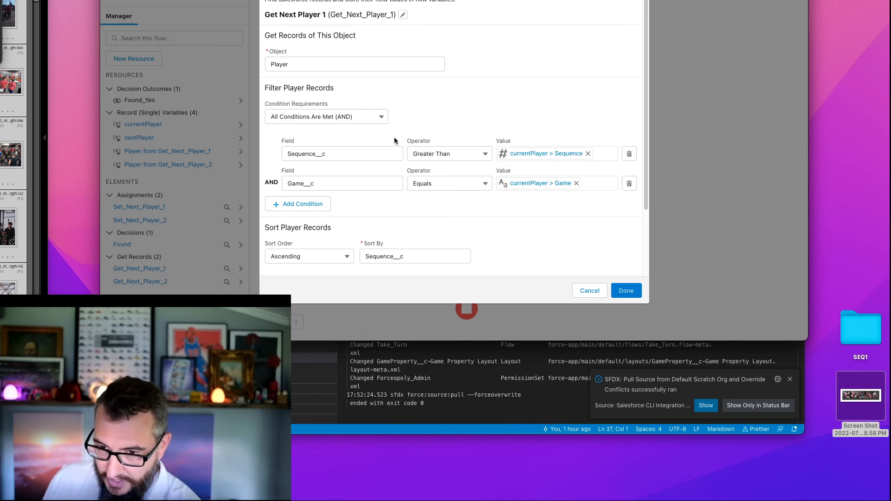
- Set the Sequence__c condition's operator to Greater Than or Equal and add a third condition on Id with the operator Does Not Equal
click(454, 155)
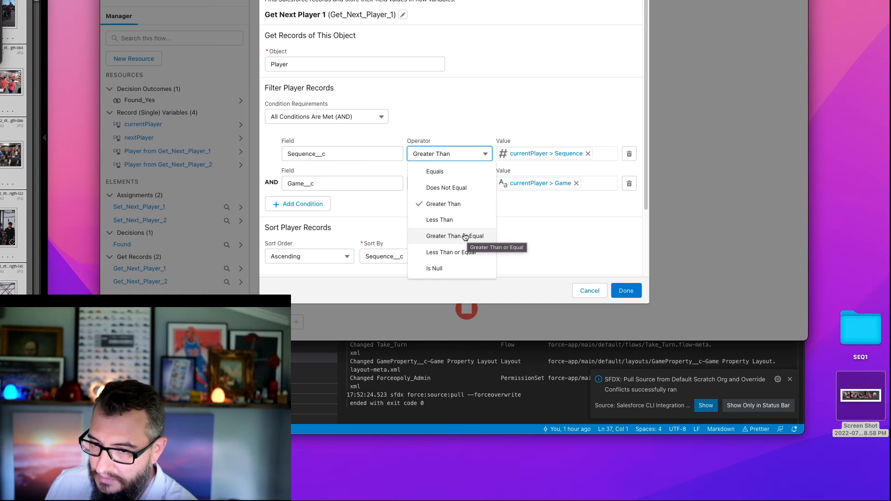
click(464, 236)
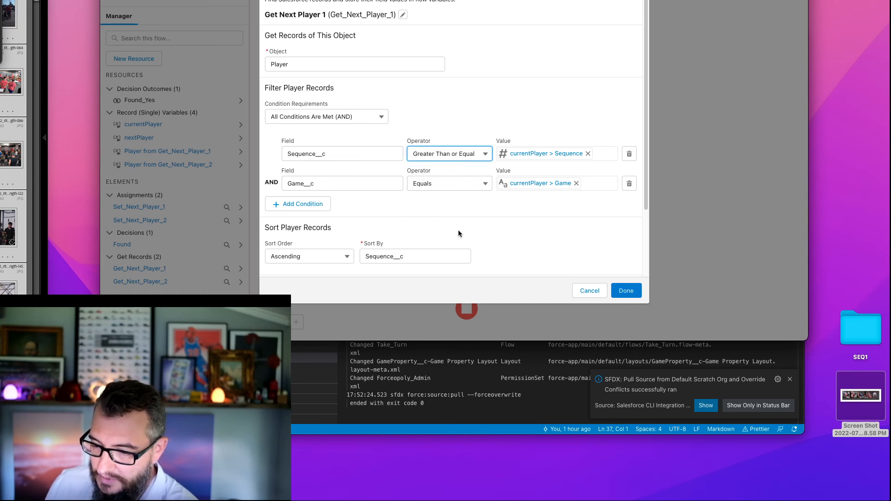
click(297, 204)
click(320, 215)
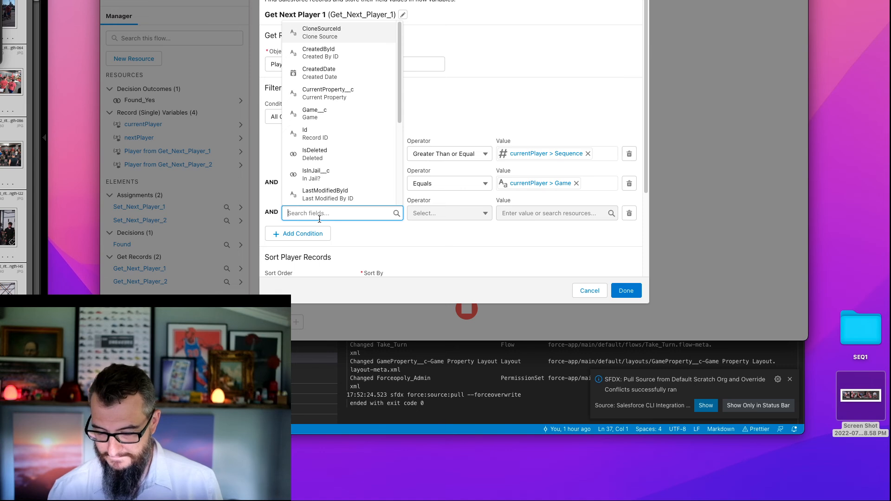
text(Id)
click(336, 174)
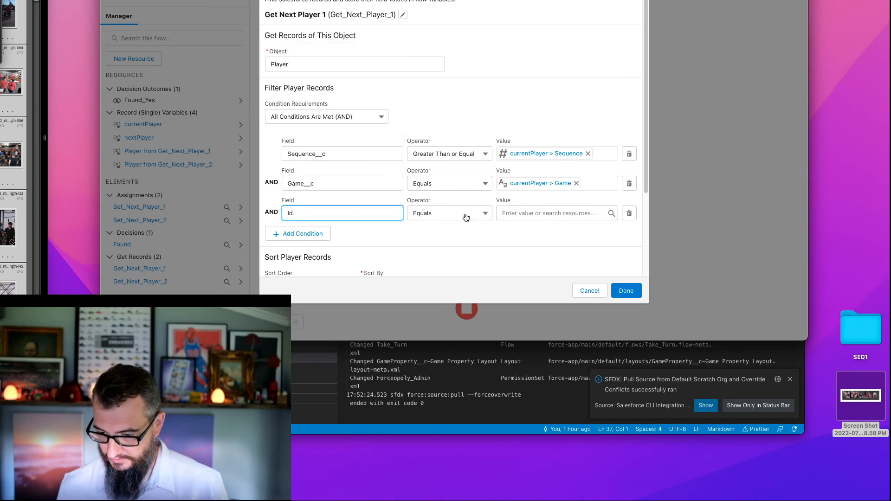
click(450, 210)
click(452, 252)
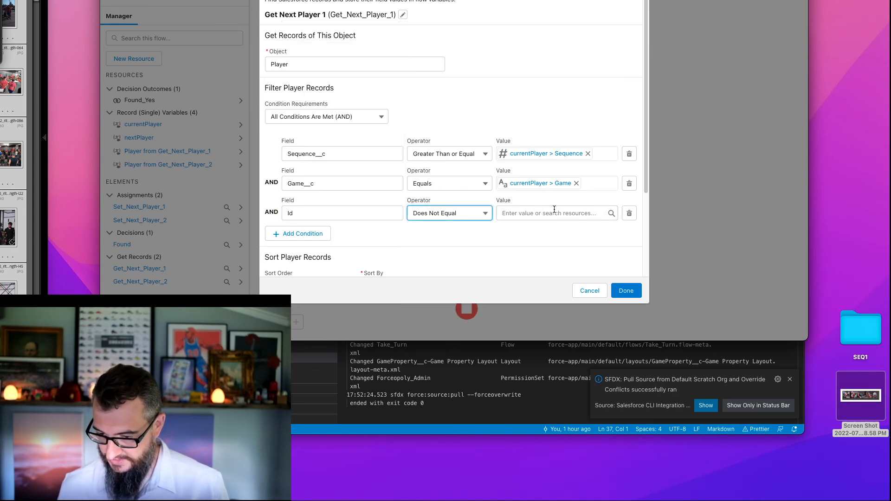
- Set the Id condition's value to currentPlayer > Id and finish the Get Next Player 1 element
click(552, 213)
text(curr)
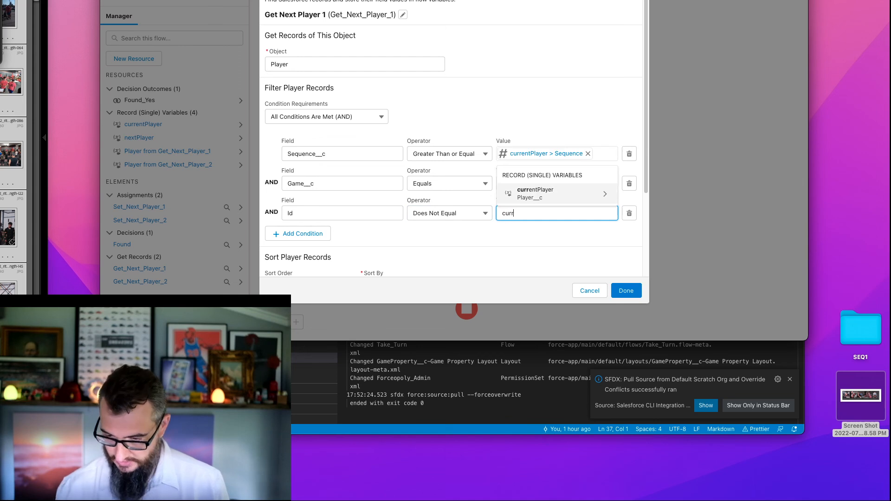
click(539, 193)
text(Id)
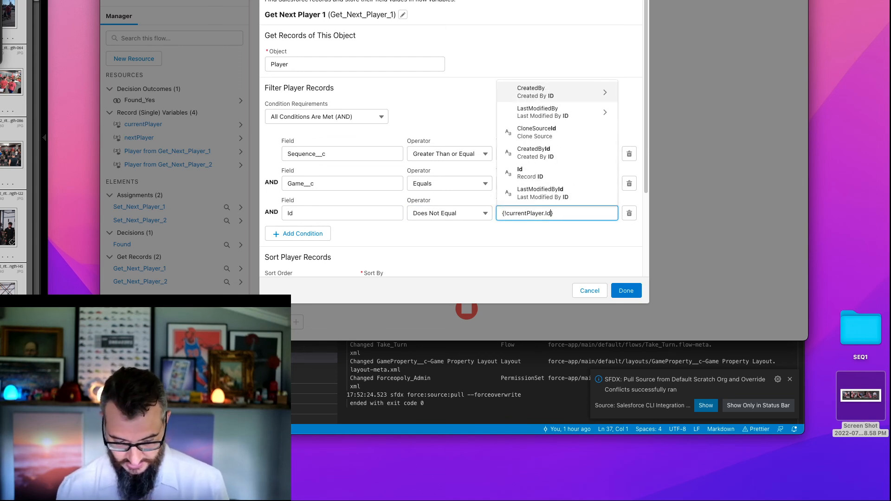
click(555, 170)
click(626, 291)
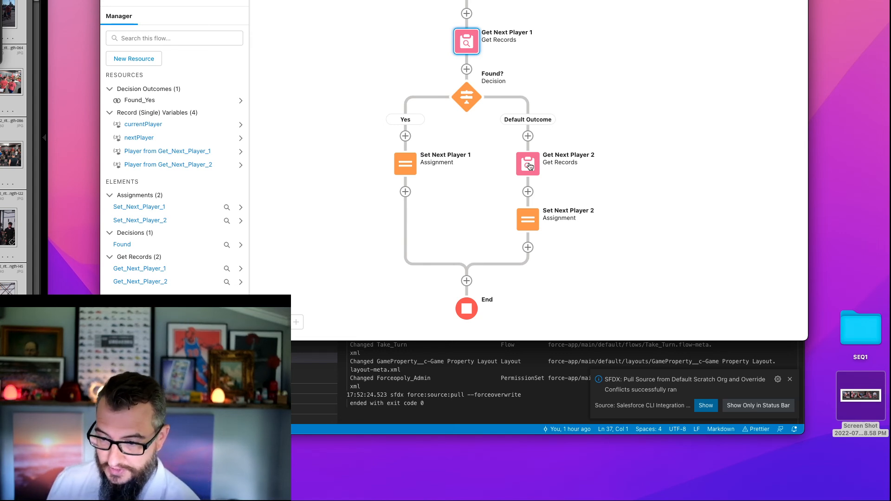
- Review the flow's branches and the filter and sort settings of the Get Next Player 2 element
drag(593, 38, 544, 40)
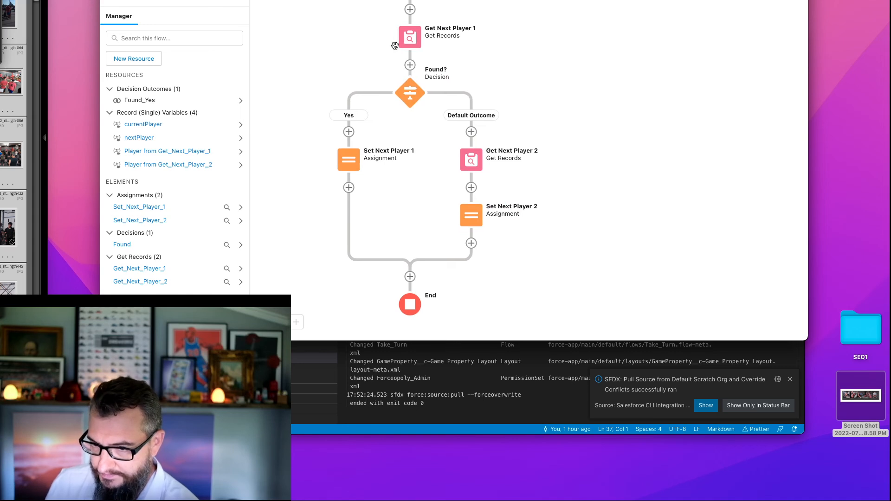
drag(330, 51, 345, 94)
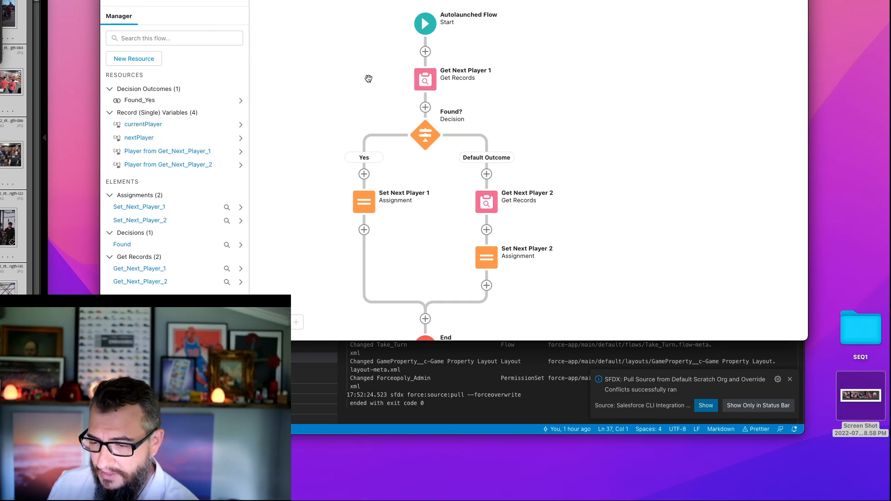
drag(354, 89, 392, 41)
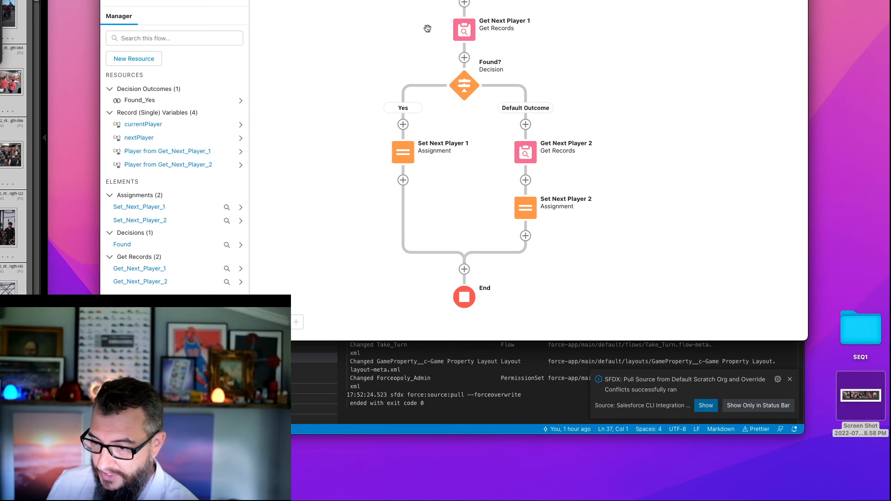
drag(428, 28, 413, 63)
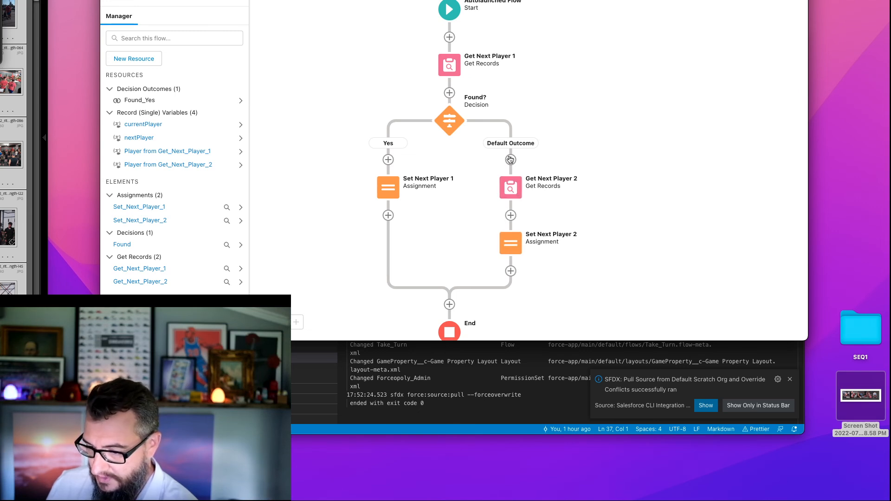
double_click(513, 186)
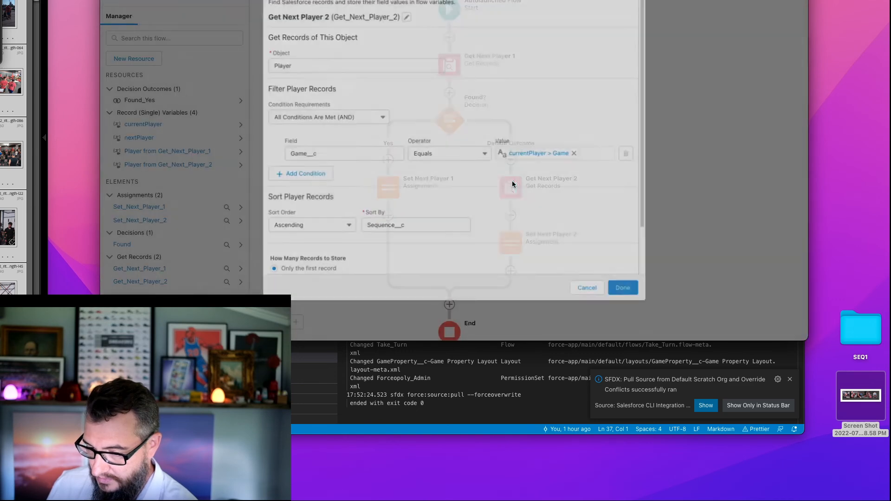
click(588, 289)
- Add a Decision element labelled Current Player Null? between the flow's start and Get Next Player 1
click(450, 37)
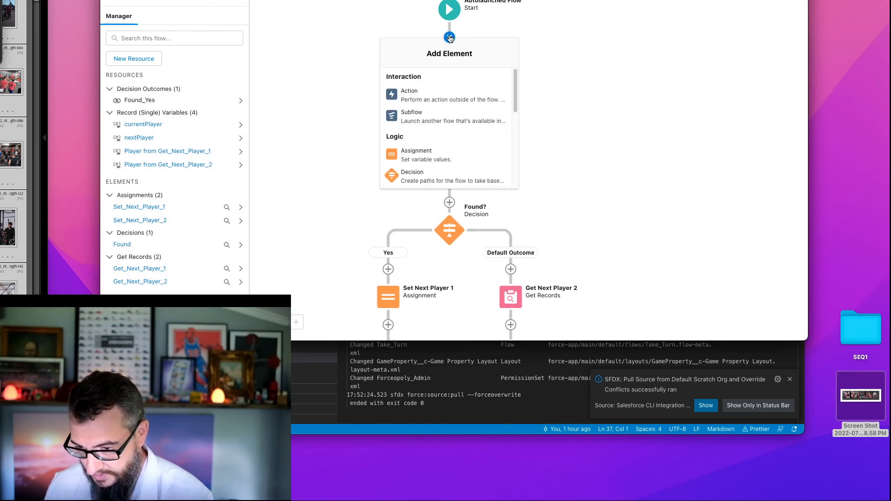
click(431, 176)
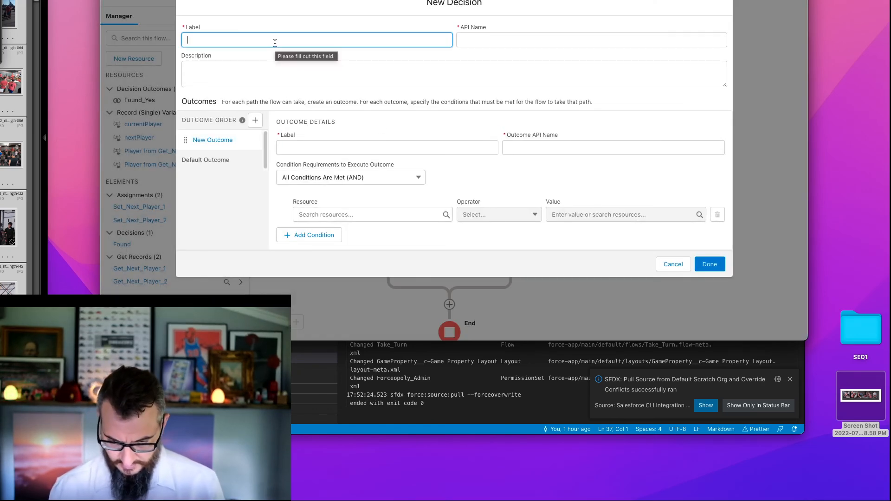
text(Current)
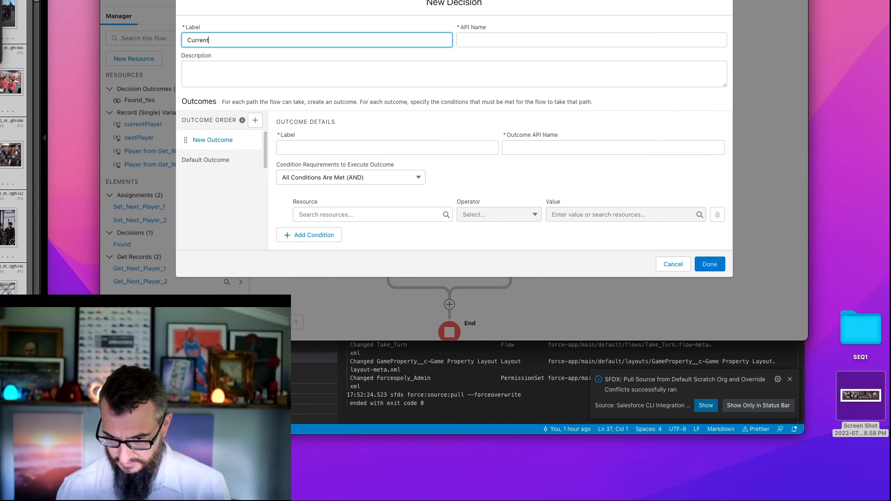
text( Player Null)
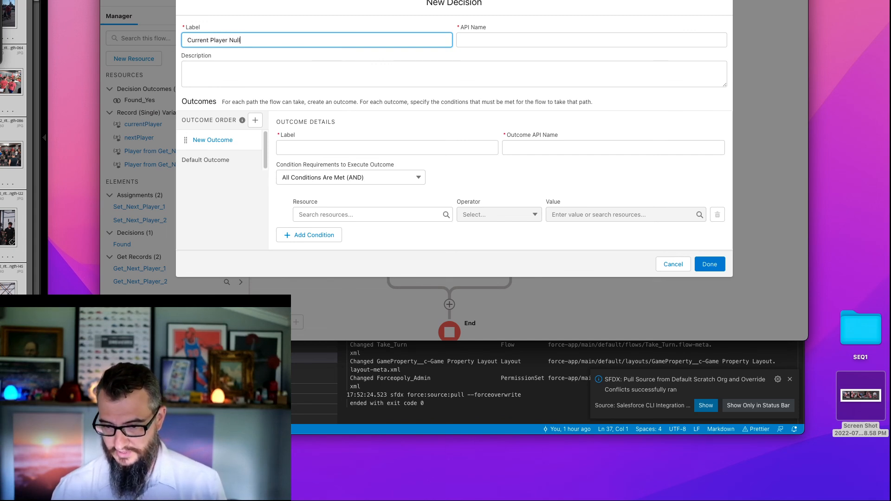
key(Tab)
key(super+c)
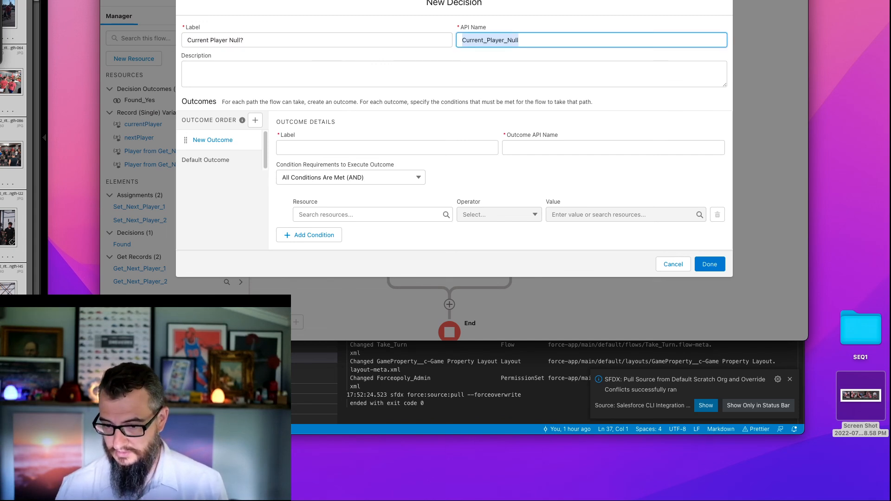
- Label the decision's outcome Yes with the outcome API name Current_Player_Null_Yes
click(356, 149)
text(Yes)
key(Tab)
key(super+v)
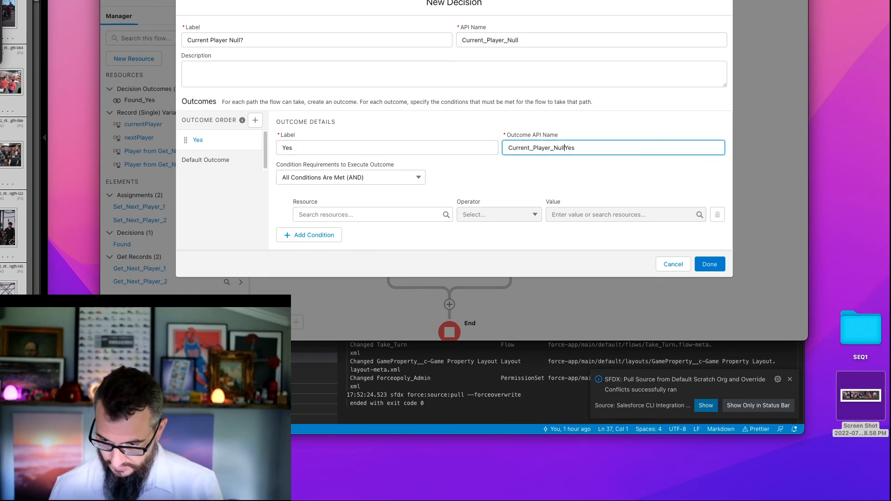
- Give the Yes outcome the condition currentPlayer Is Null $GlobalConstant.True and finish the Current Player Null? decision
click(331, 216)
click(340, 199)
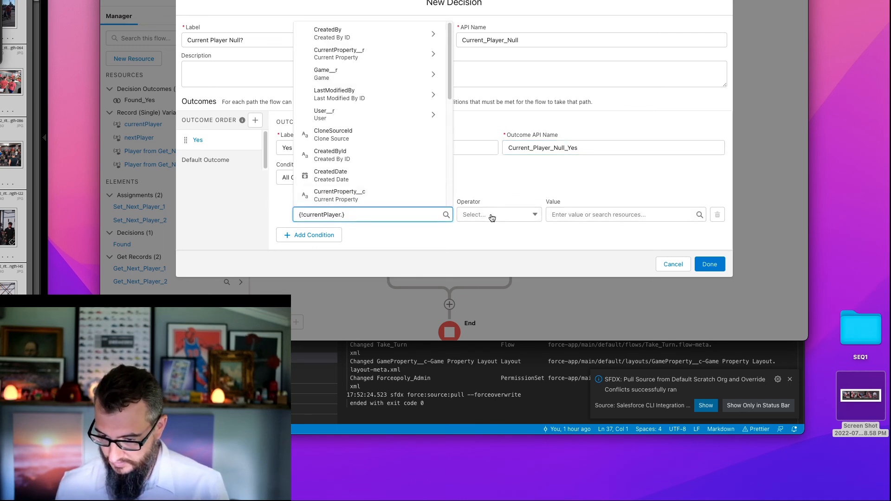
click(492, 217)
click(501, 264)
click(588, 217)
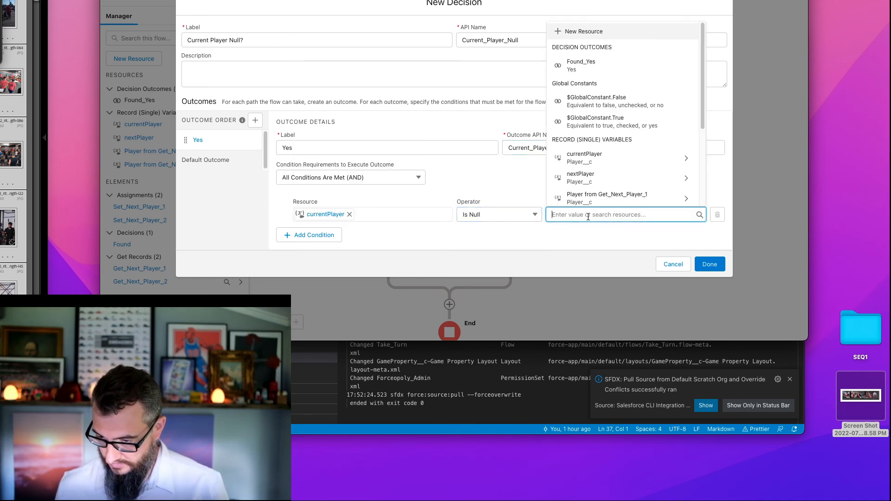
text(true)
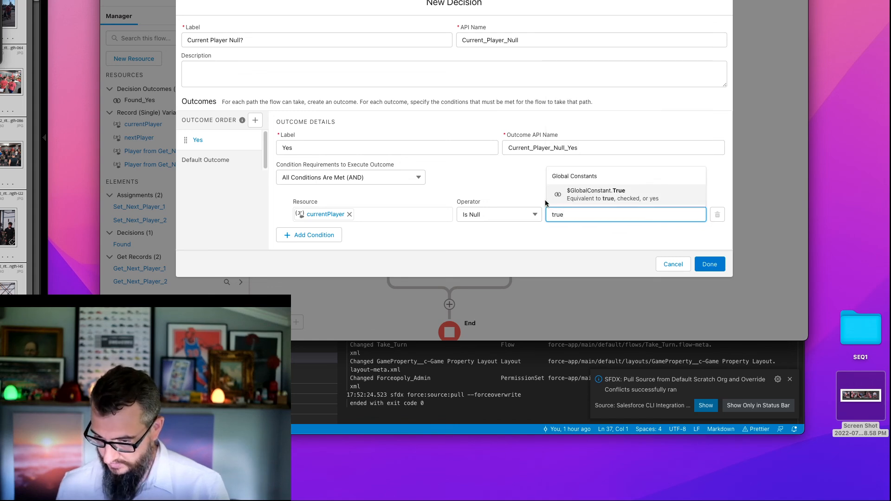
click(708, 265)
click(561, 210)
click(561, 251)
click(712, 271)
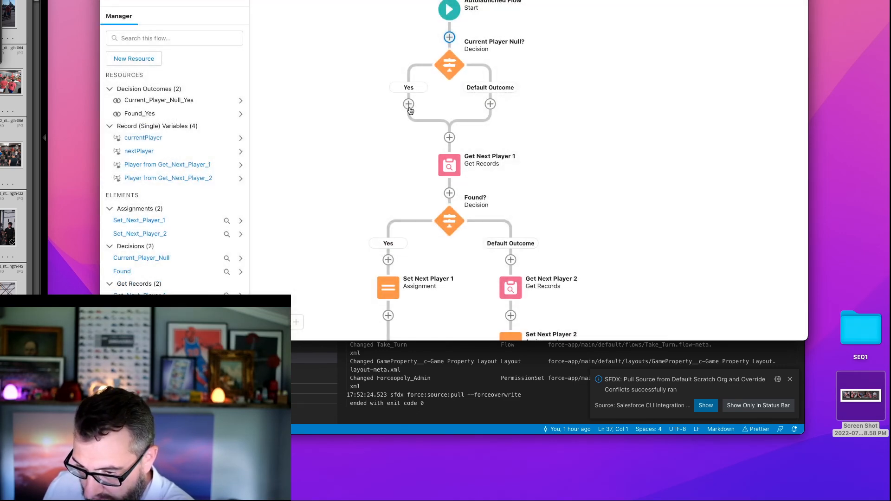
- Connect the Yes outcome of the Current Player Null? decision to the existing Get Next Player 2 element
drag(578, 203, 570, 136)
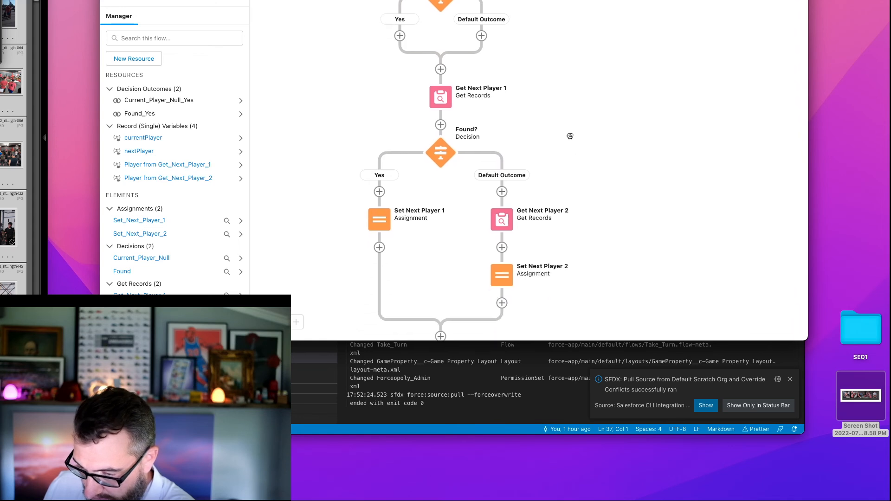
click(399, 36)
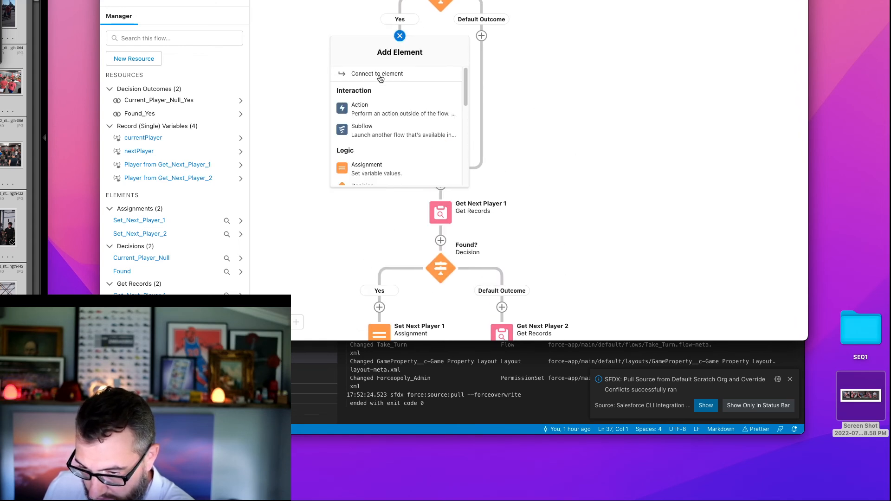
click(542, 260)
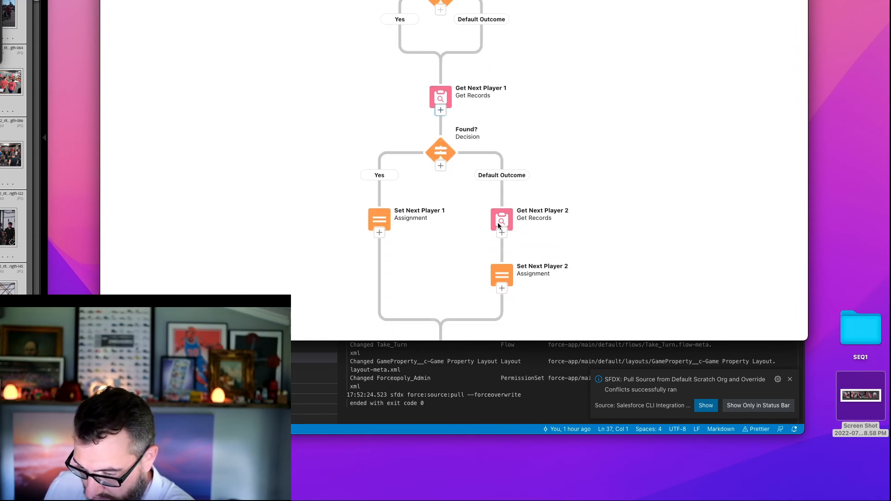
click(512, 232)
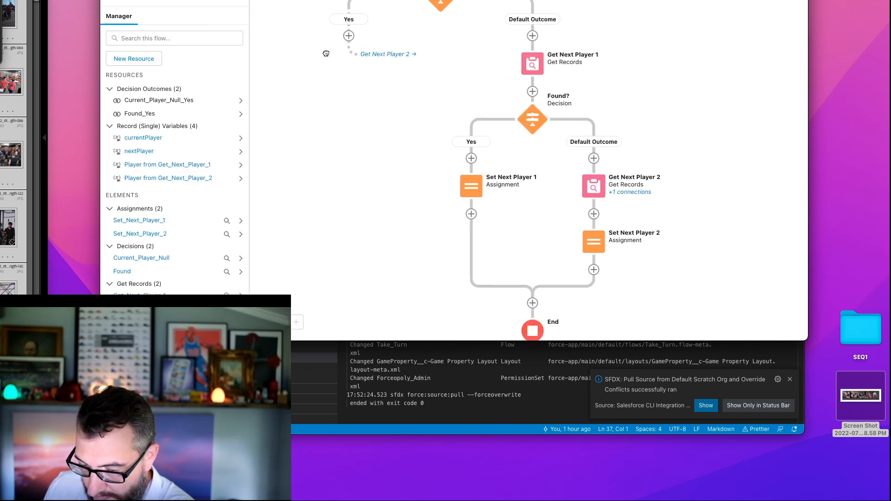
scroll(441, 64, up, 2)
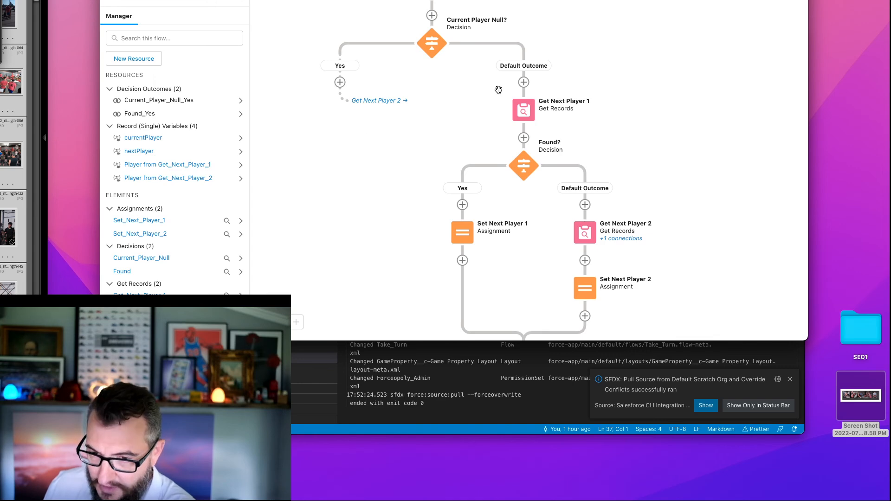
- Review the filter and sort settings of Get Next Player 1 and the outcome condition of the Found? decision
click(525, 115)
click(525, 115)
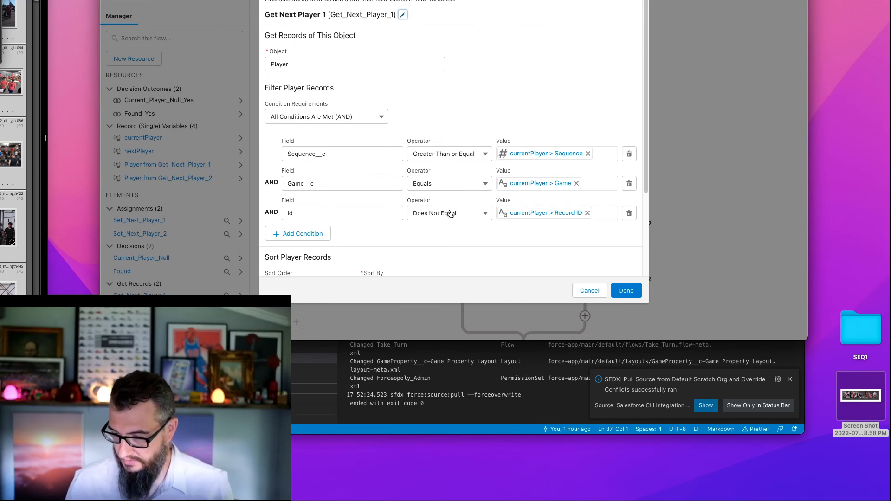
click(581, 291)
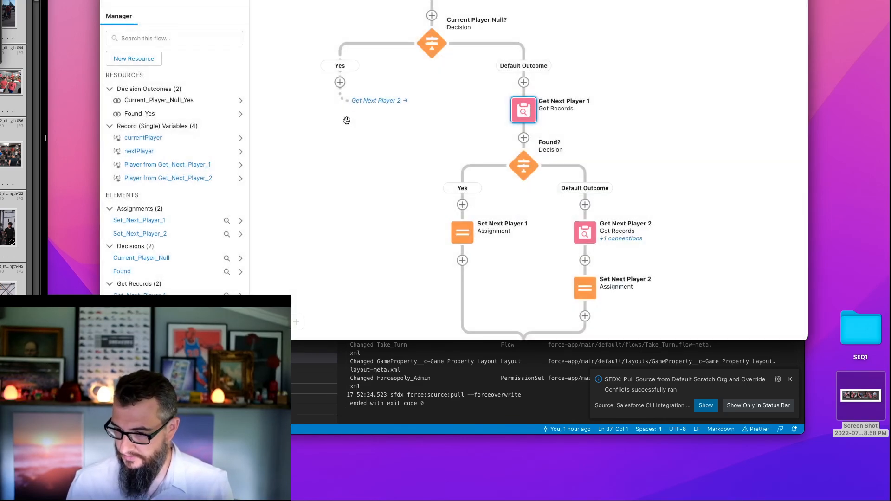
drag(456, 168, 391, 181)
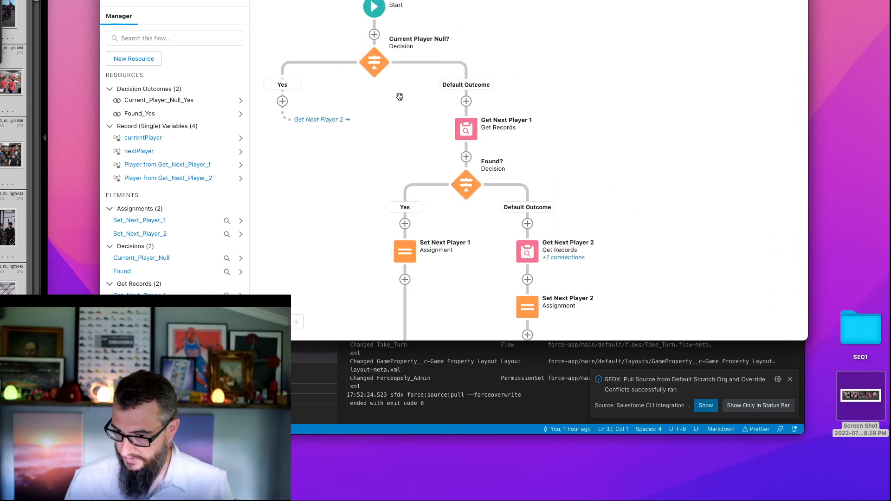
drag(398, 97, 406, 181)
drag(511, 122, 525, 56)
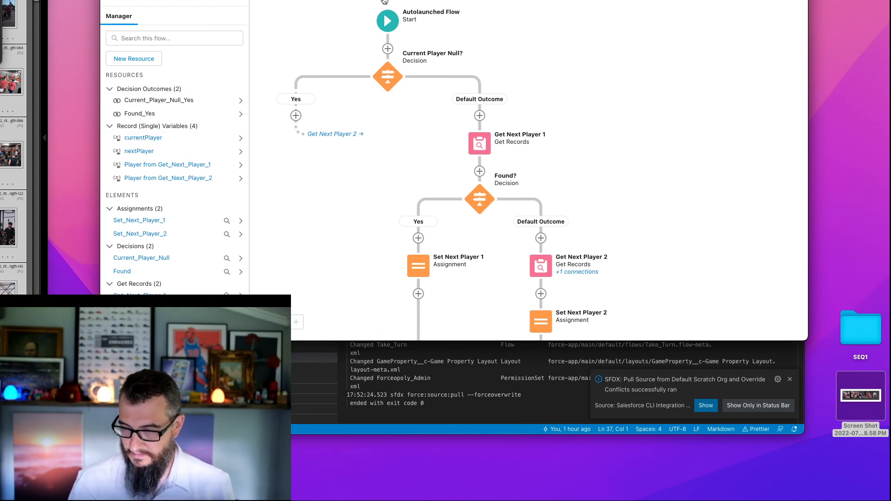
double_click(481, 145)
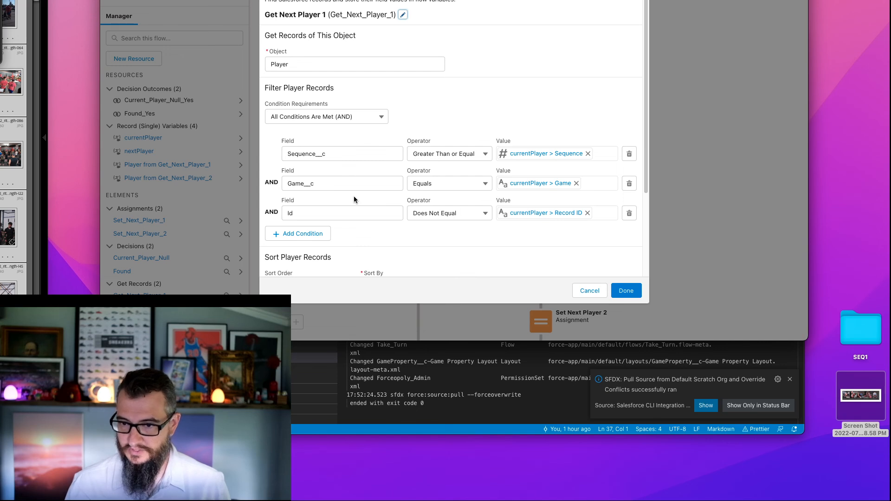
drag(466, 249, 455, 206)
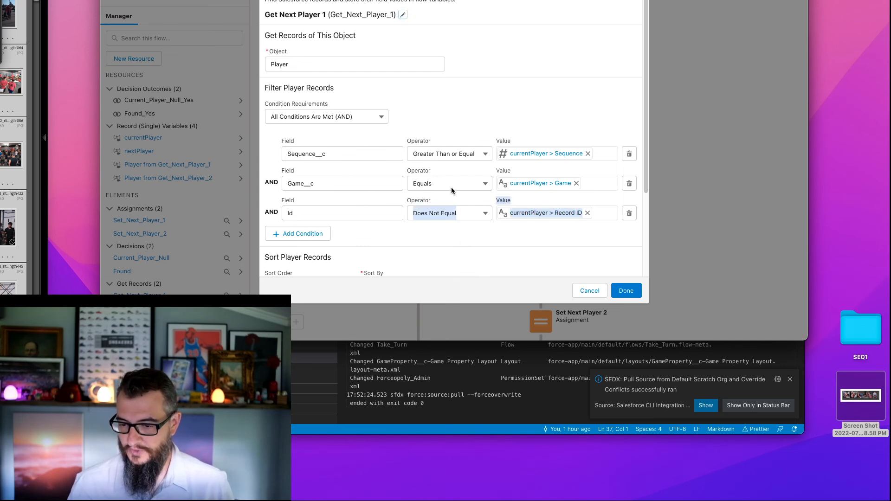
click(464, 241)
scroll(463, 241, down, 5)
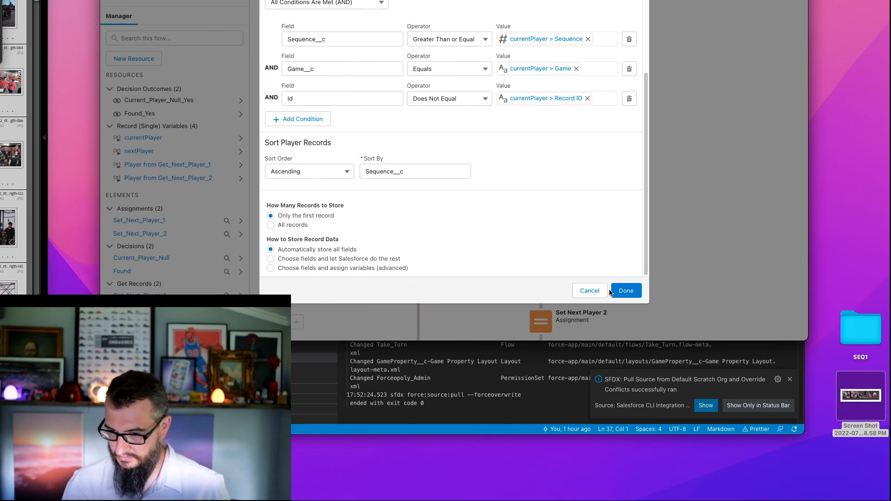
click(625, 298)
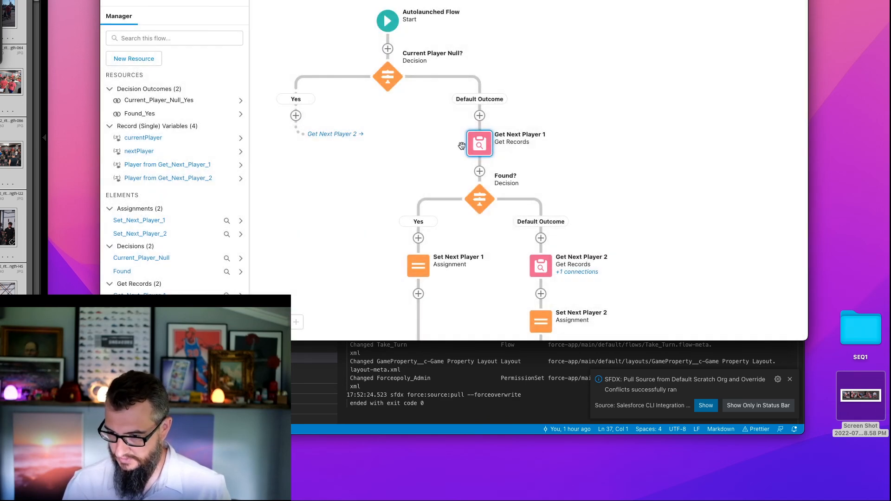
scroll(667, 223, down, 5)
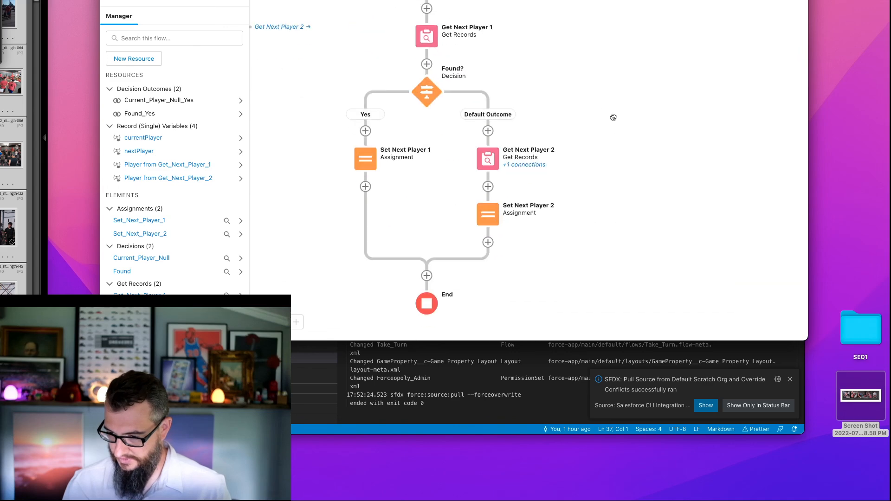
double_click(422, 93)
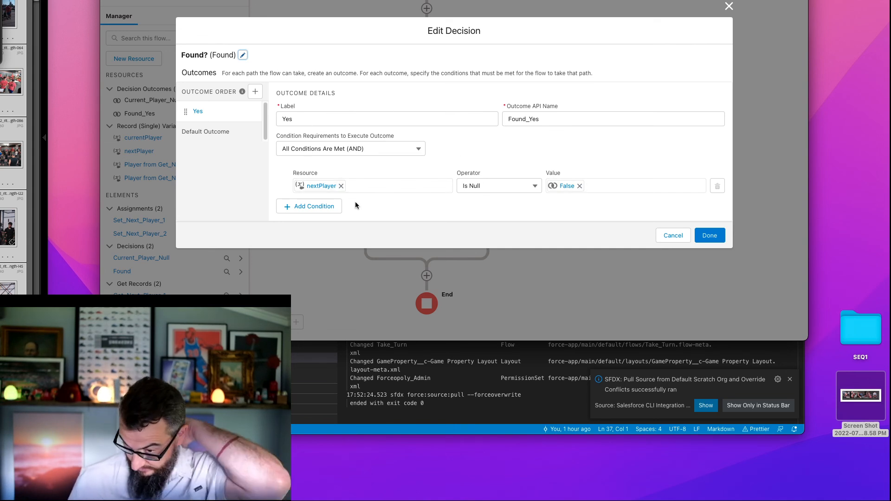
click(671, 236)
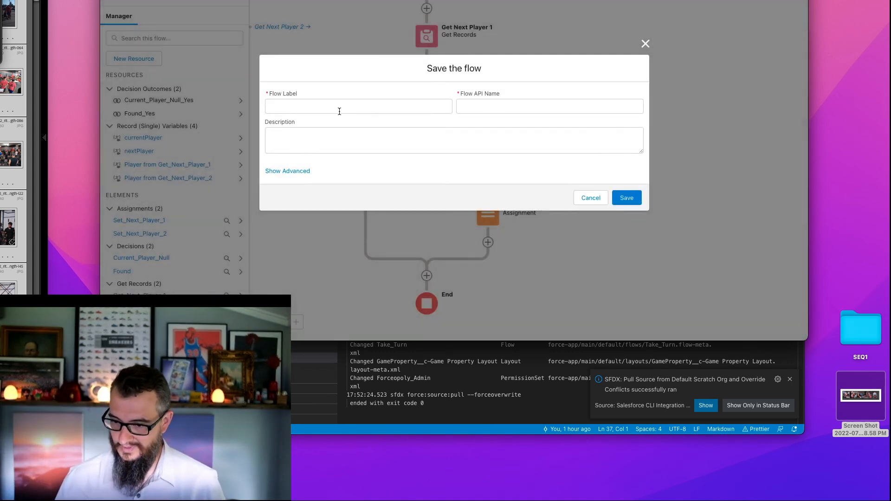
- Save the flow with the label Get Next Player
click(339, 105)
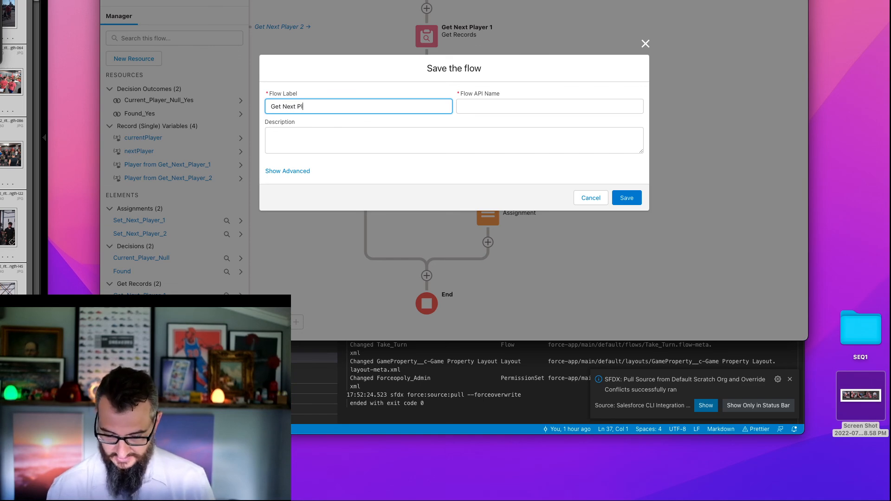
key(Tab)
click(639, 203)
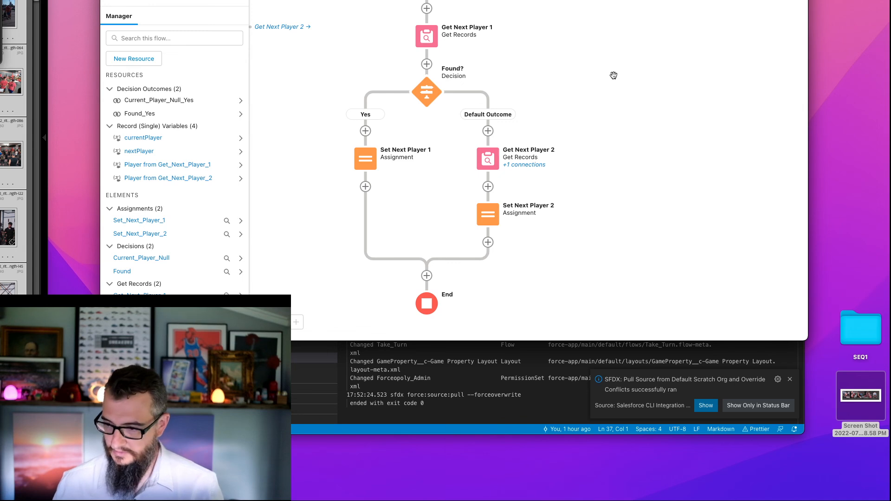
- In the screen flow that inserts the game and its players, review the settings of the Get First Player and Insert First Turn elements
click(429, 1)
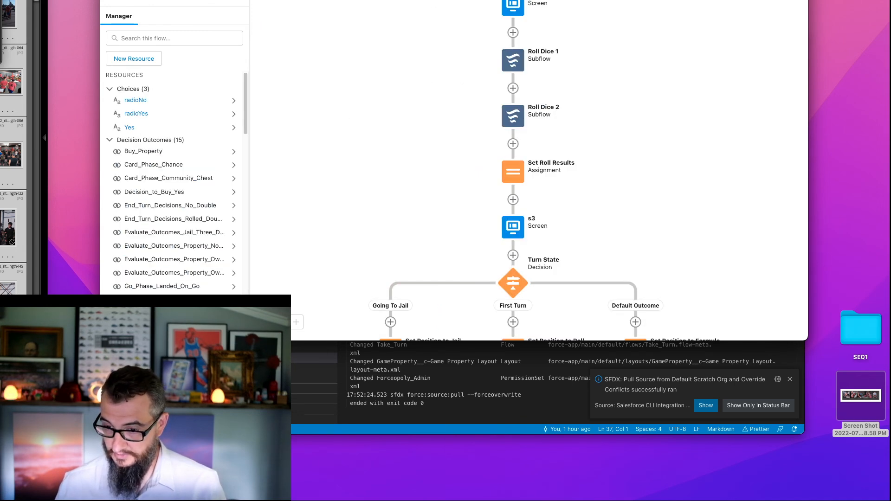
click(462, 1)
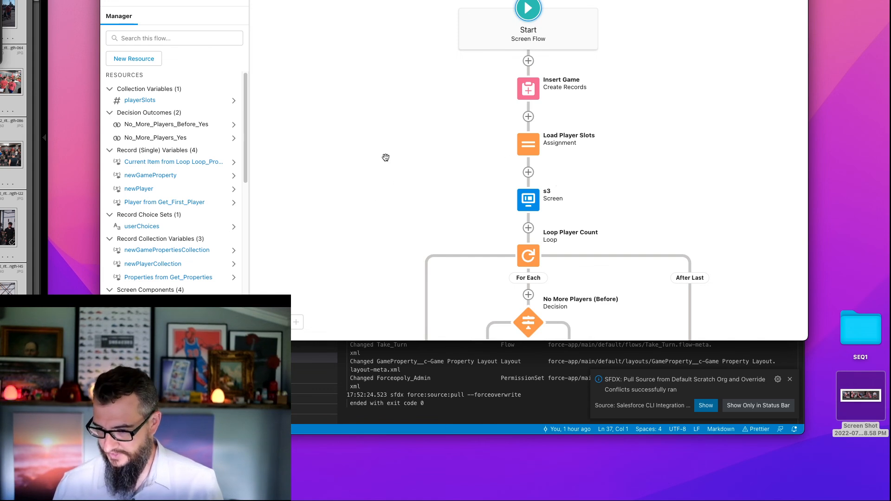
scroll(423, 201, down, 15)
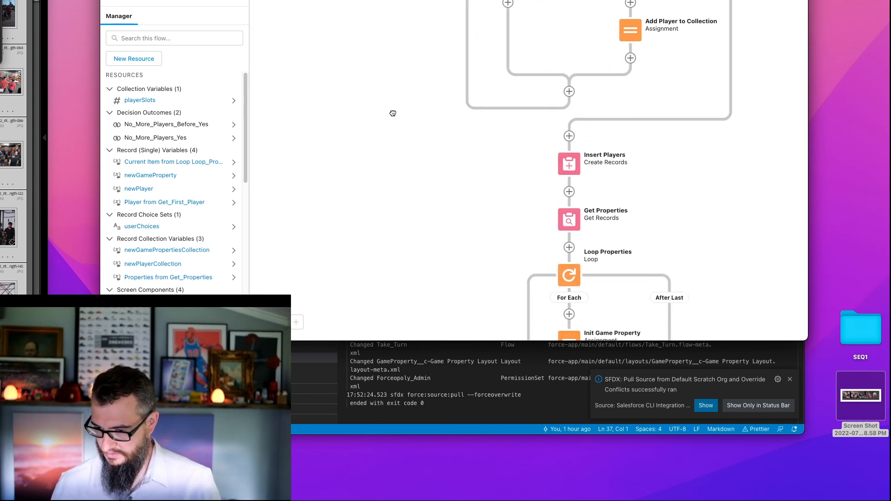
scroll(465, 209, down, 10)
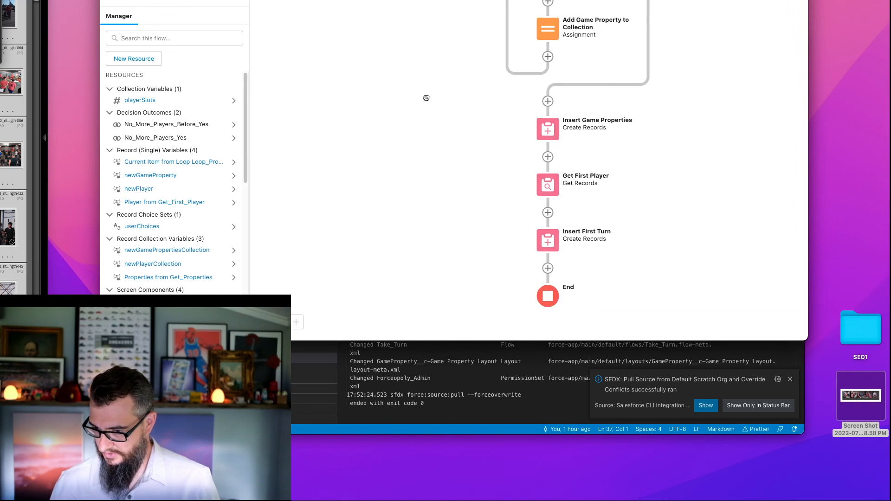
scroll(558, 159, down, 3)
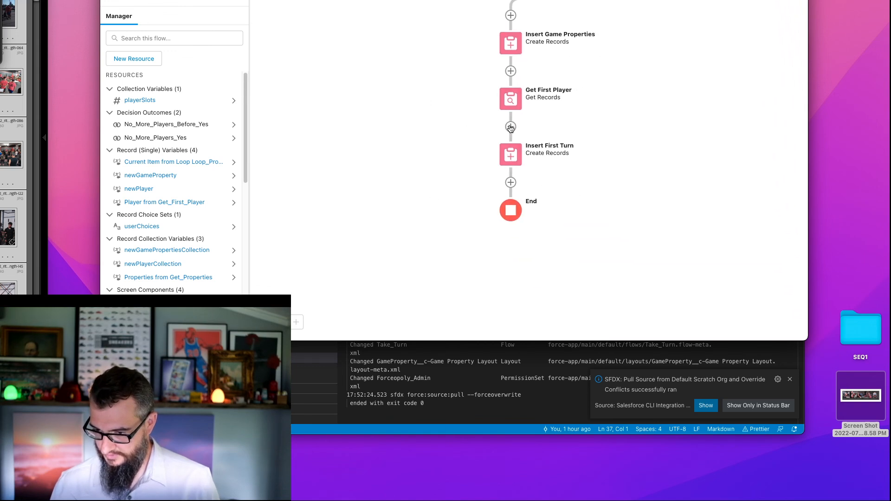
click(511, 71)
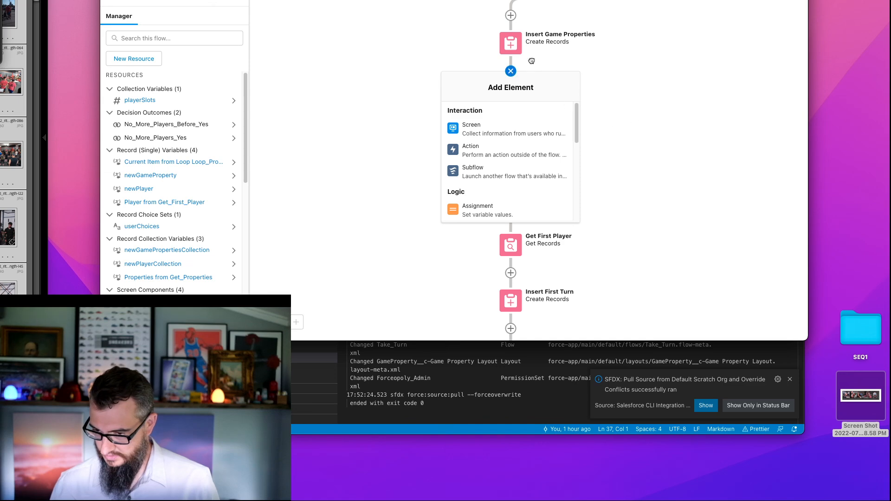
click(548, 73)
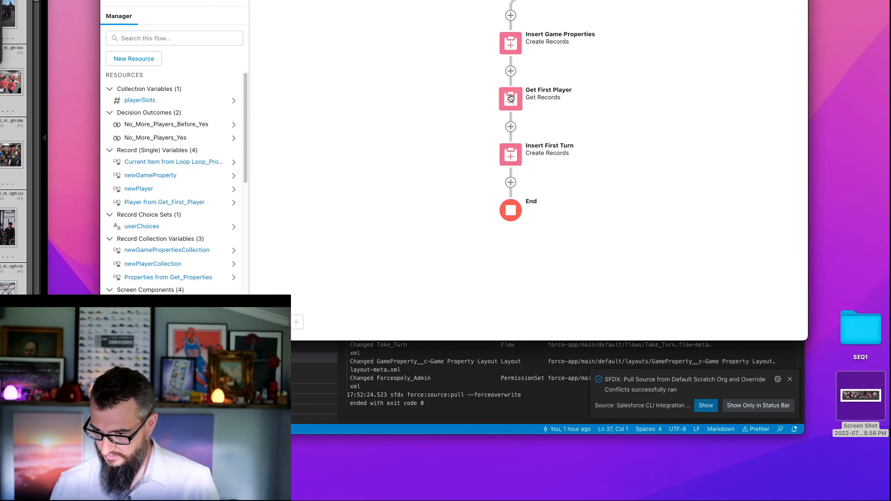
double_click(510, 98)
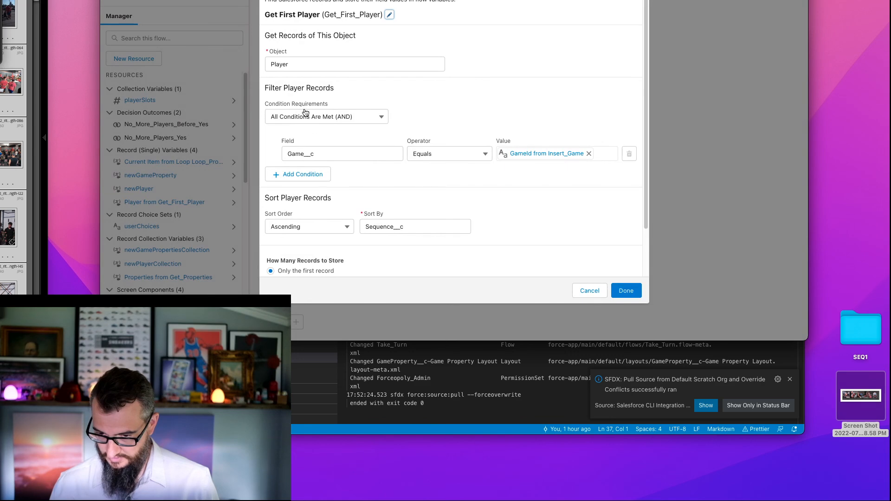
click(600, 291)
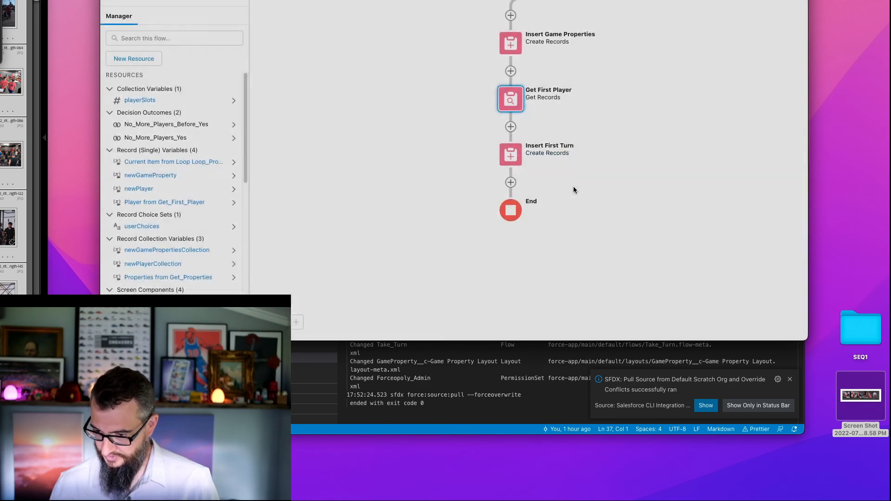
double_click(512, 154)
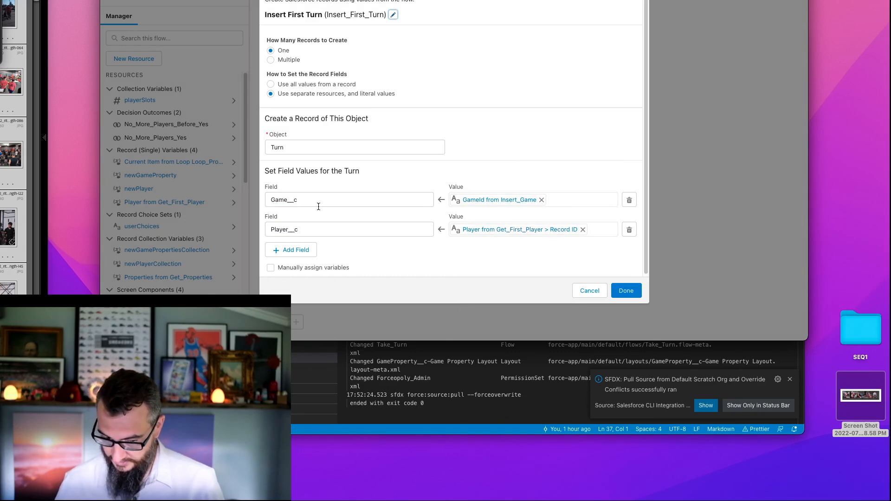
click(588, 291)
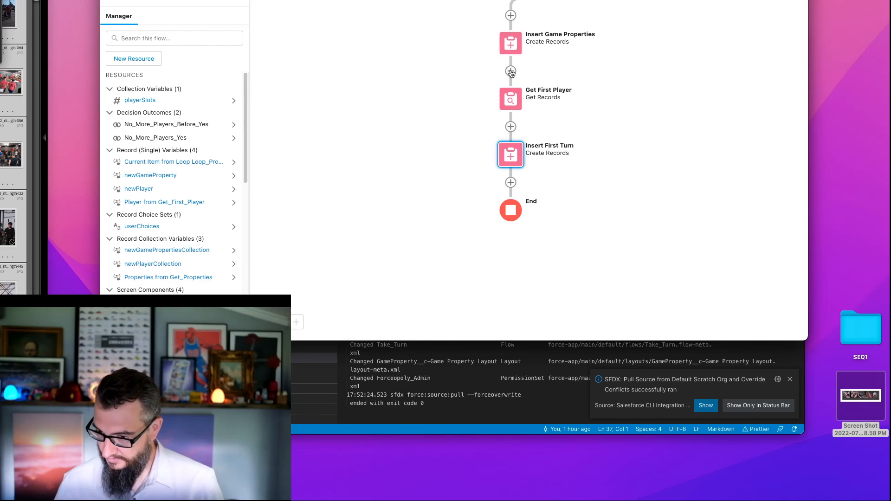
- Add a Subflow element referencing the Get Next Player flow between Insert Game Properties and Get First Player
click(511, 71)
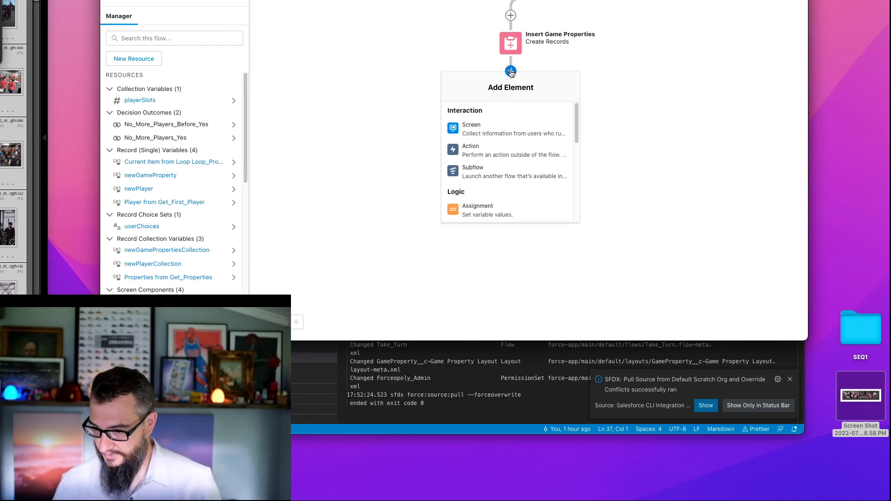
click(497, 165)
click(390, 78)
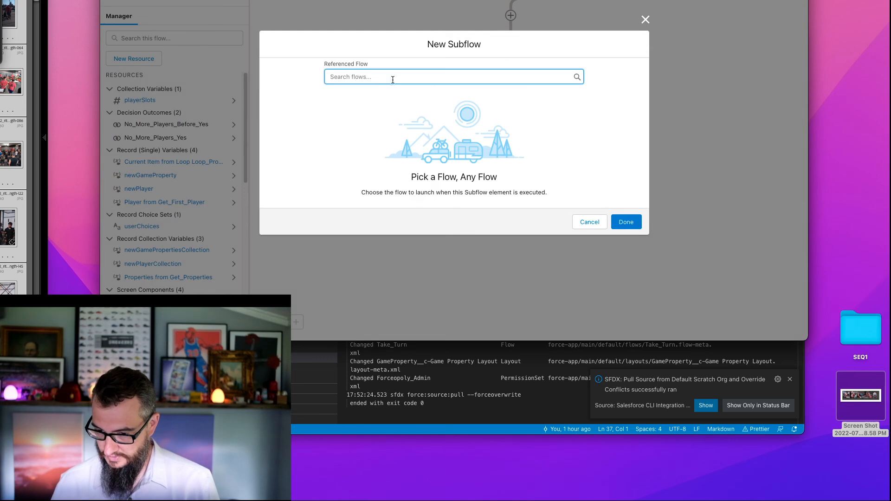
text(get)
click(378, 93)
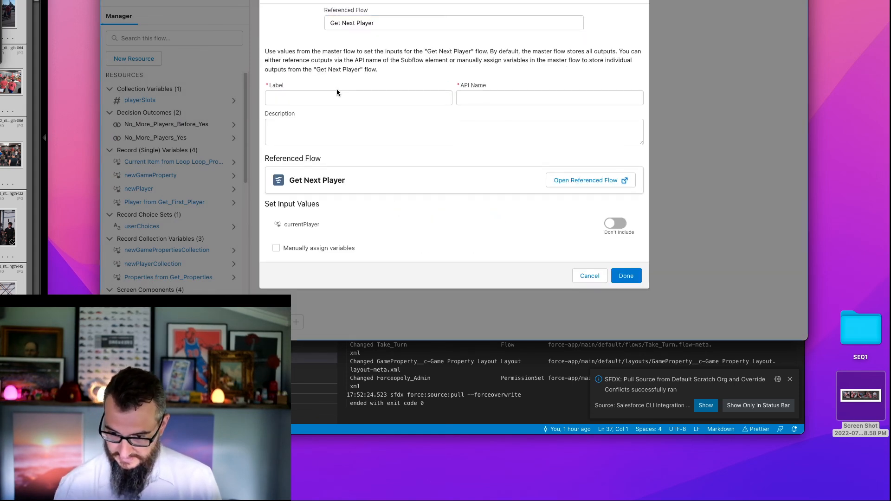
- Label the new subflow element Get Next Player with the API name Get_Next_Player
click(339, 97)
text(Get )
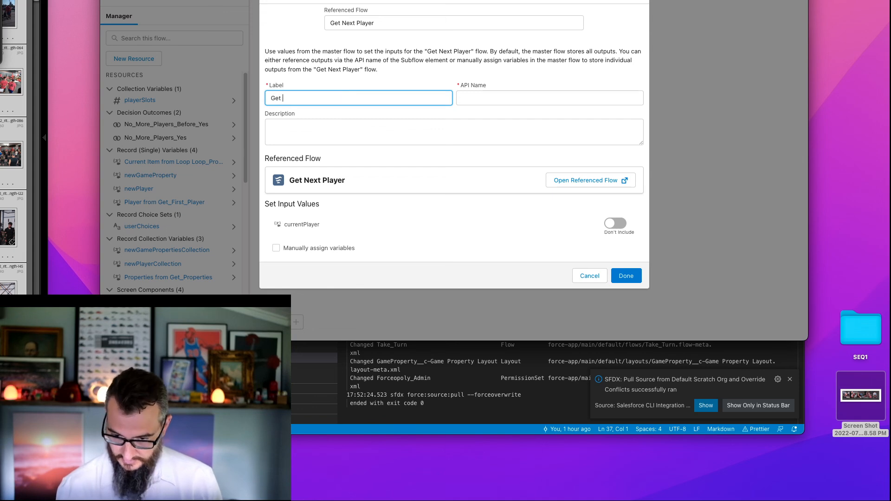
text(NExt)
key(BackSpace)
key(BackSpace)
key(BackSpace)
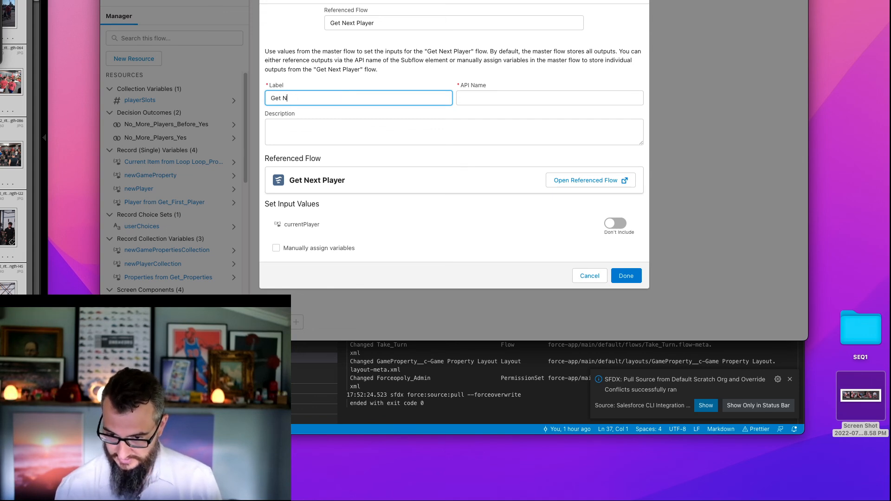
text(xt Player)
key(Tab)
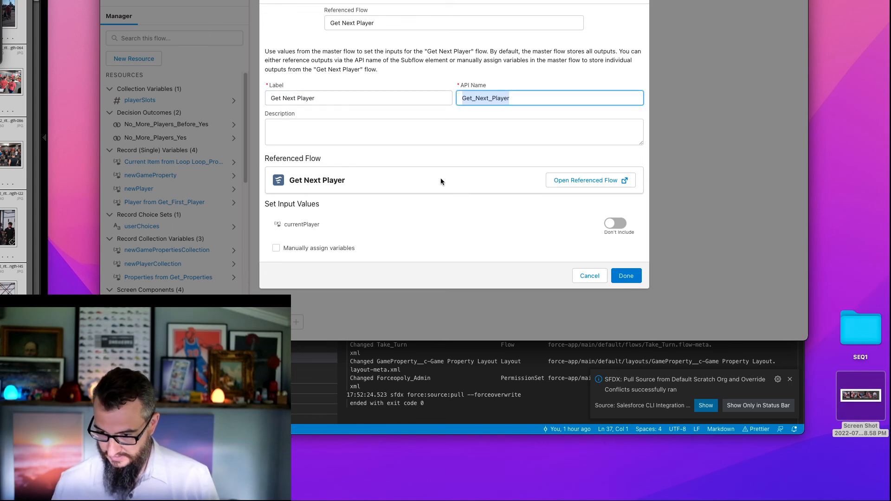
- Include the currentPlayer input value in the Get Next Player subflow and leave it blank
click(615, 223)
click(341, 232)
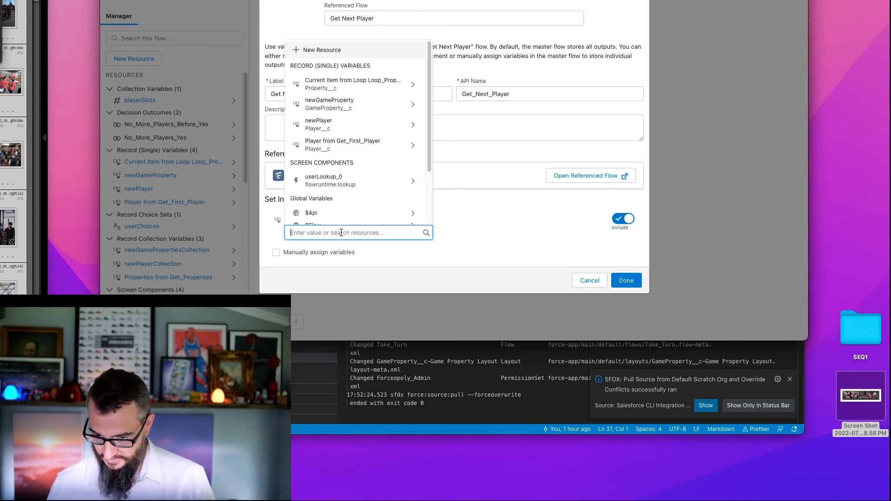
text(nu)
key(BackSpace)
key(BackSpace)
key(BackSpace)
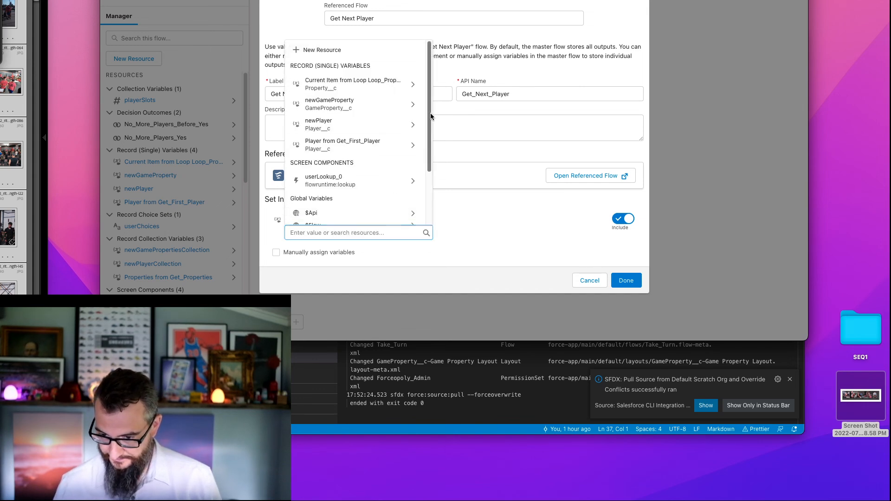
click(429, 154)
click(336, 232)
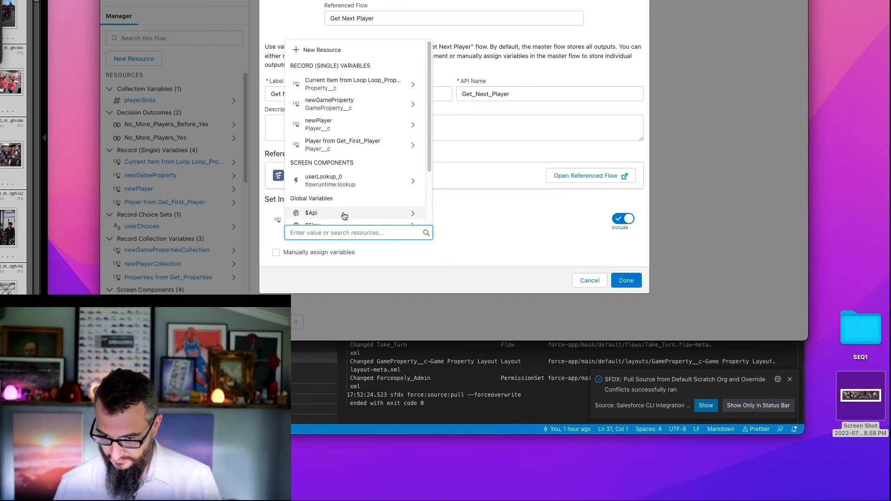
scroll(337, 198, down, 2)
click(314, 155)
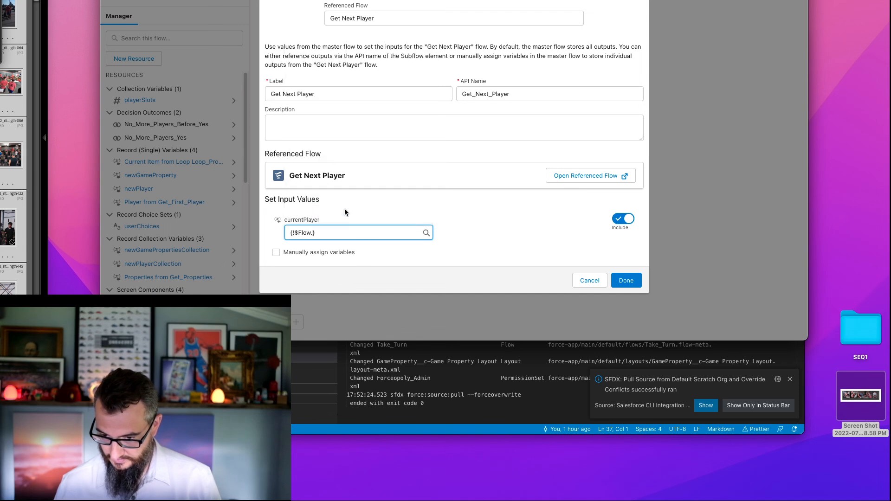
triple_click(328, 232)
key(BackSpace)
click(460, 223)
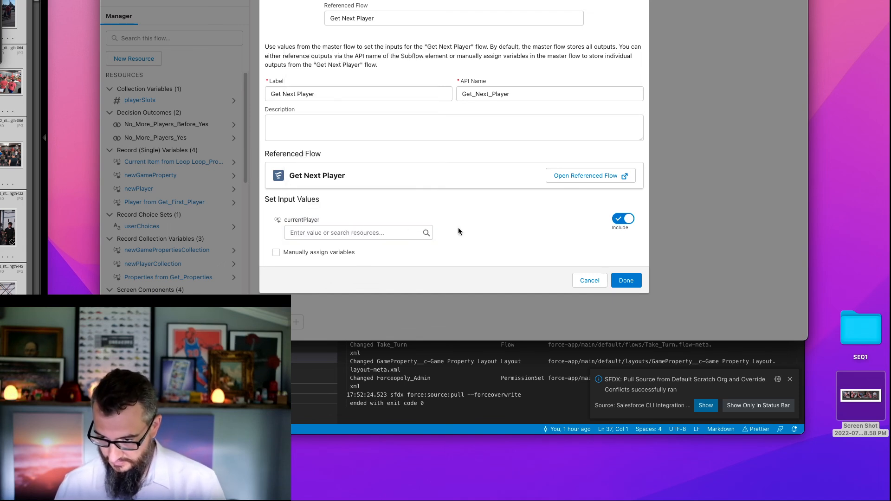
click(295, 238)
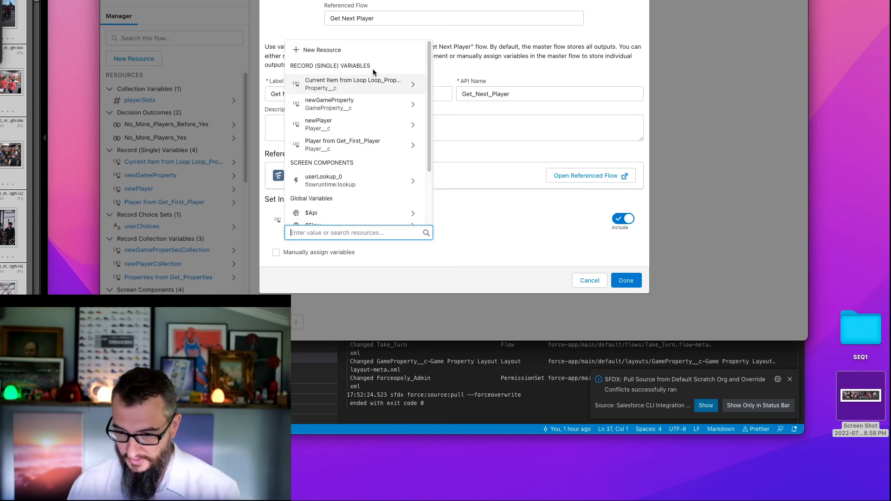
drag(427, 77, 428, 135)
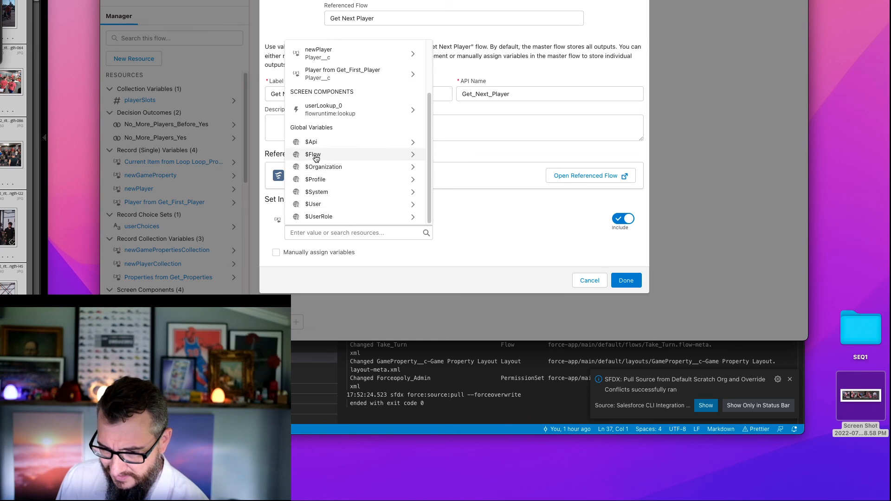
click(524, 218)
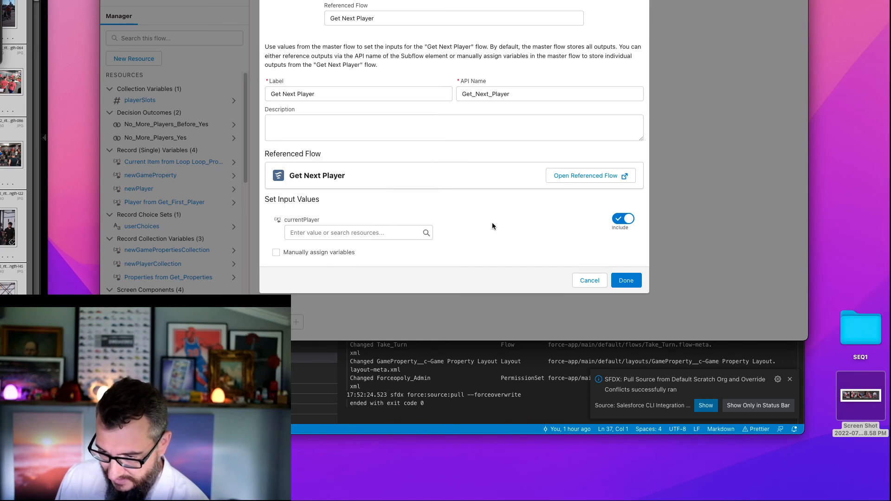
- Finish the Get Next Player subflow element with manual variable assignment turned off
click(328, 251)
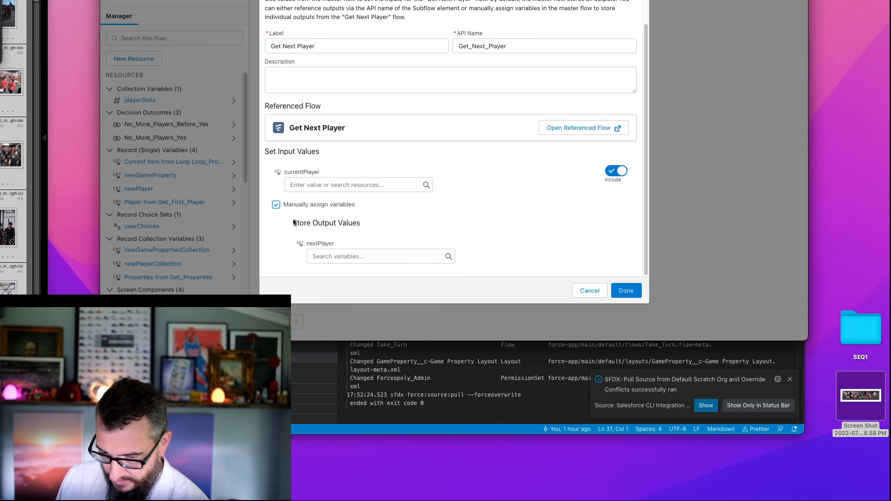
click(276, 205)
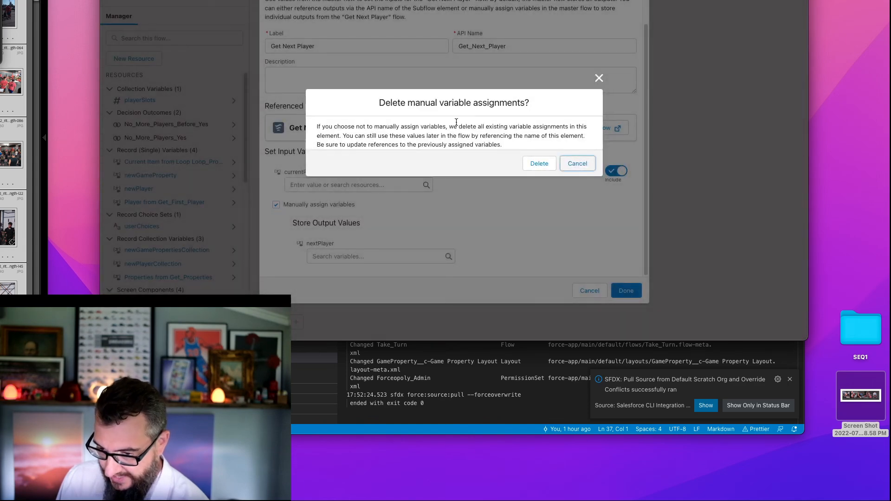
click(539, 163)
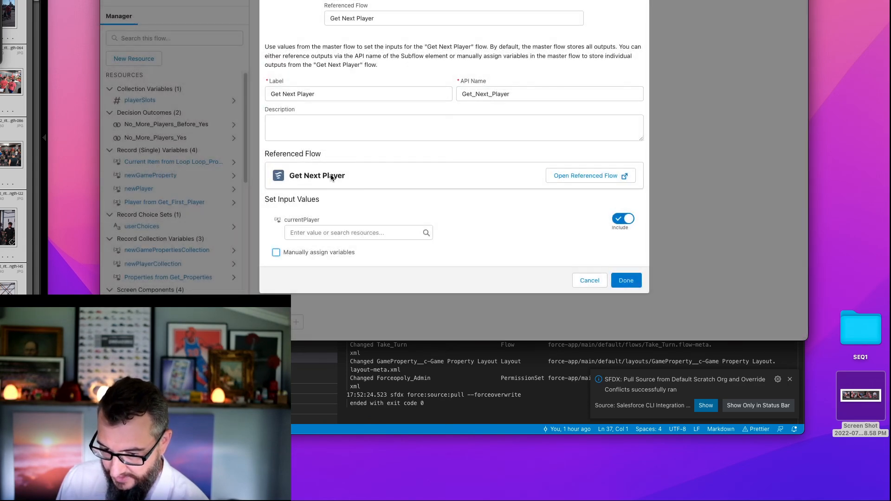
click(627, 281)
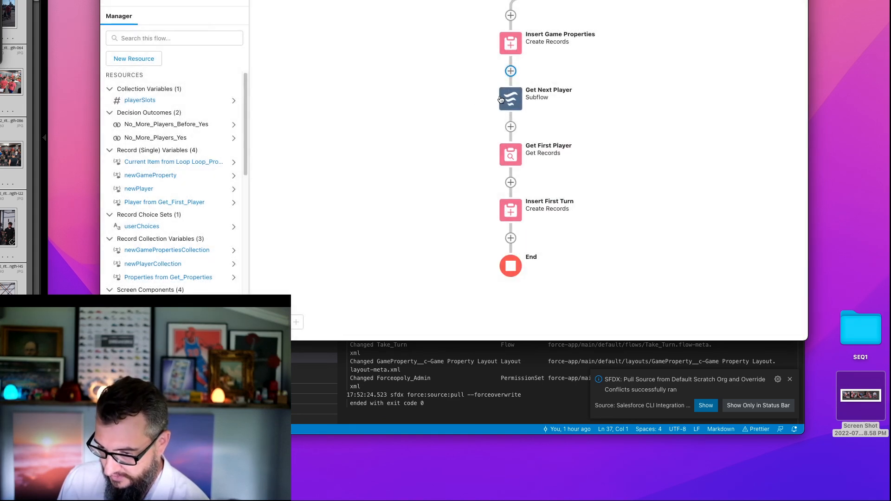
- In the Insert First Turn element, set Player__c to the Record ID of nextPlayer from the Get_Next_Player outputs
click(510, 213)
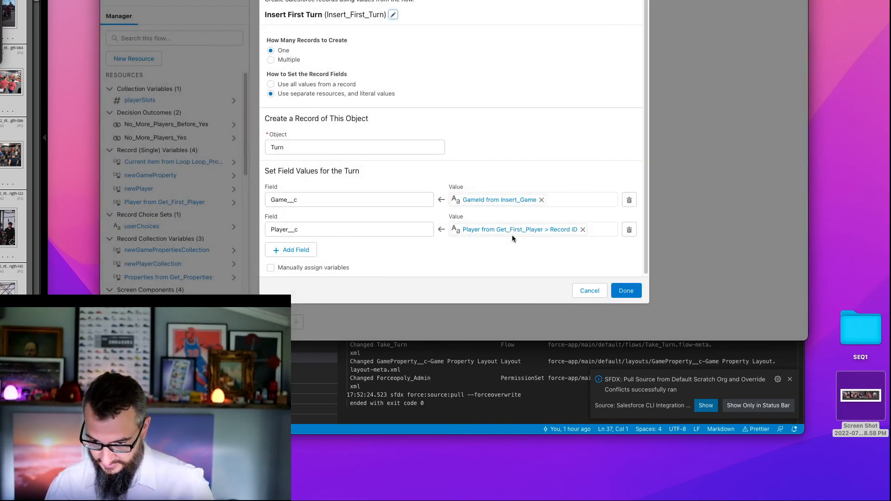
click(583, 230)
text(get)
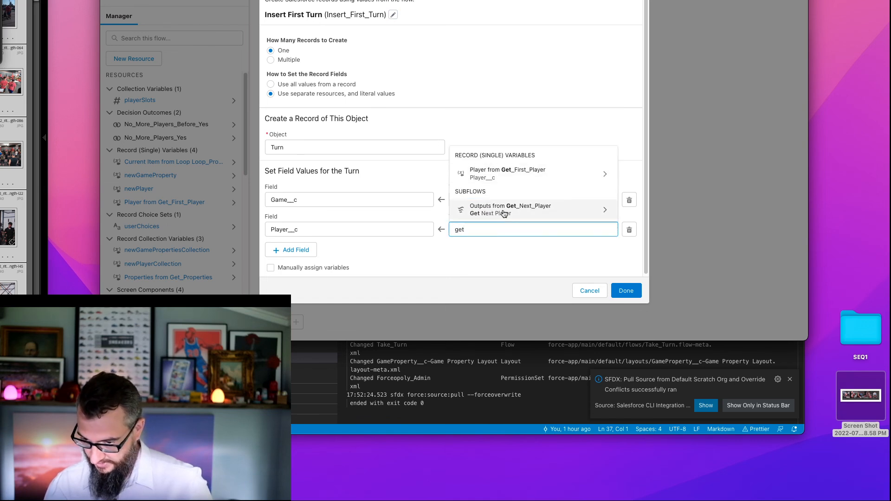
click(504, 214)
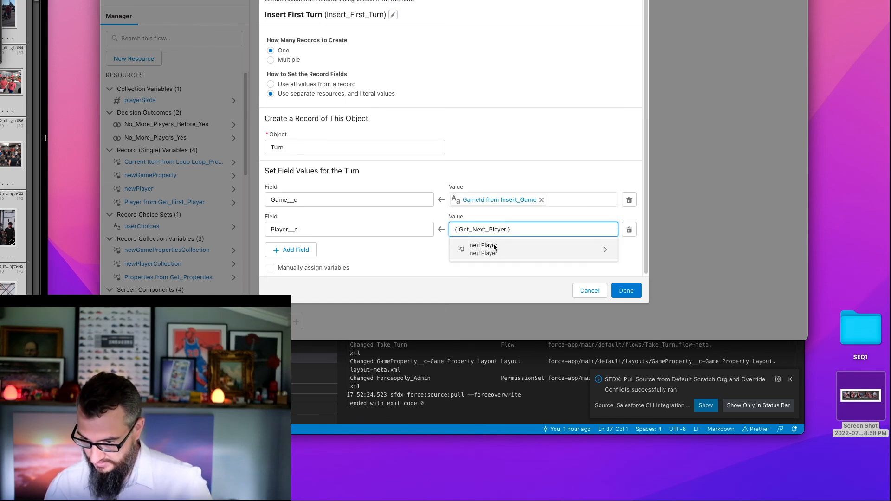
click(493, 251)
click(529, 250)
click(538, 229)
key(BackSpace)
text(.Id)
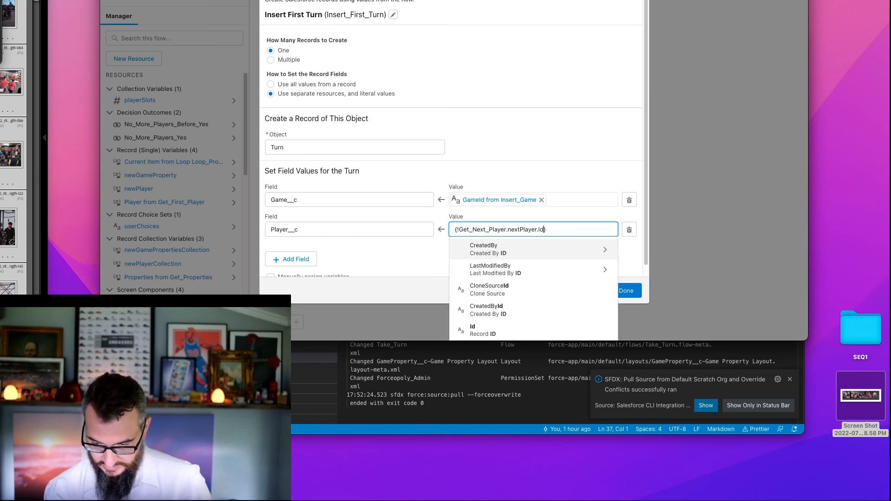
click(528, 325)
click(504, 255)
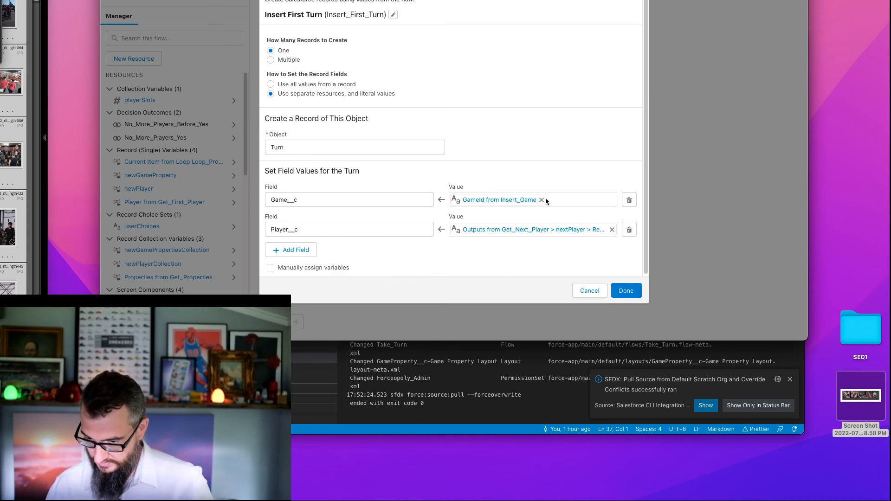
click(630, 287)
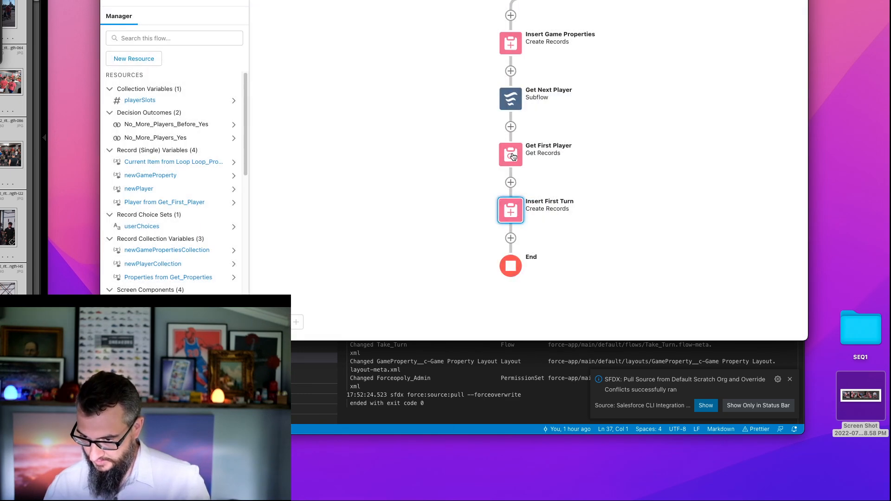
- Delete the Get First Player element from the flow
click(513, 157)
click(520, 217)
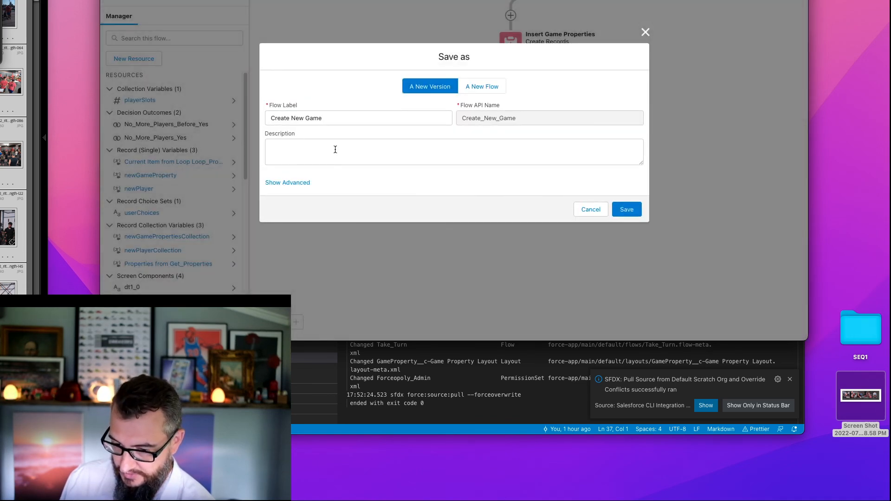
- Save Create New Game as a new version with the description "V2 - refactored Get Next Player to Sub"
click(336, 149)
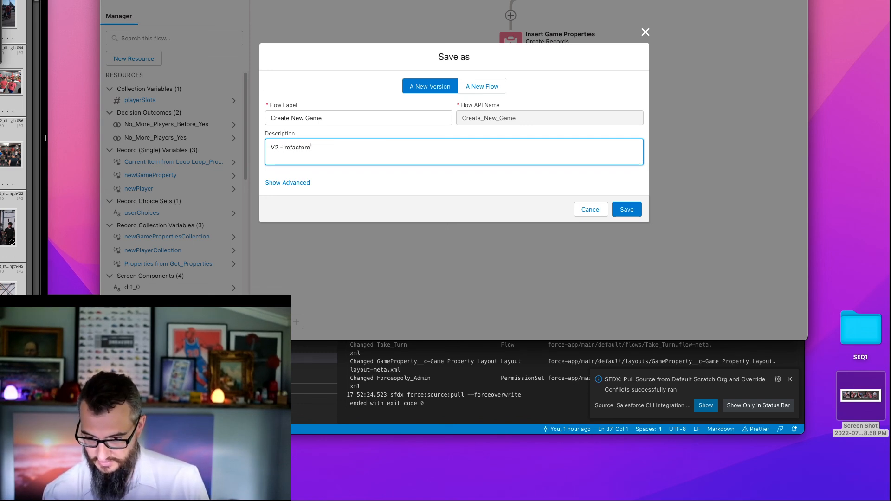
text(V2 - refactored Get )
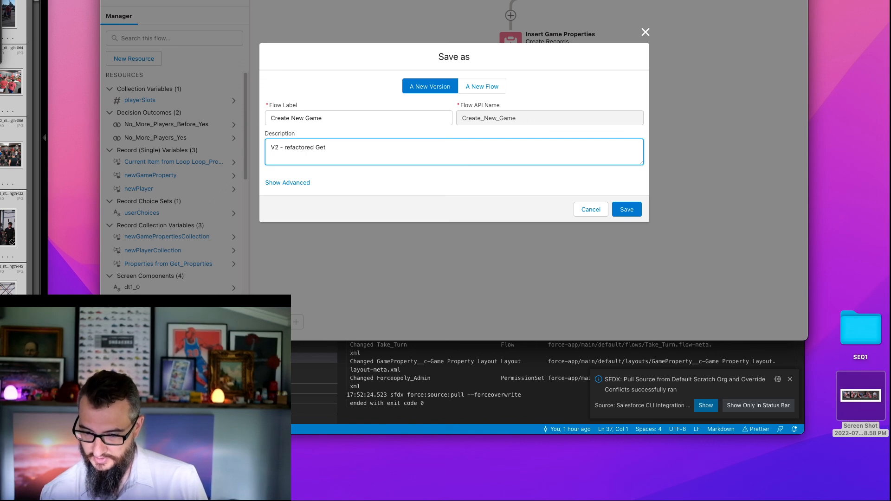
text(Next Player)
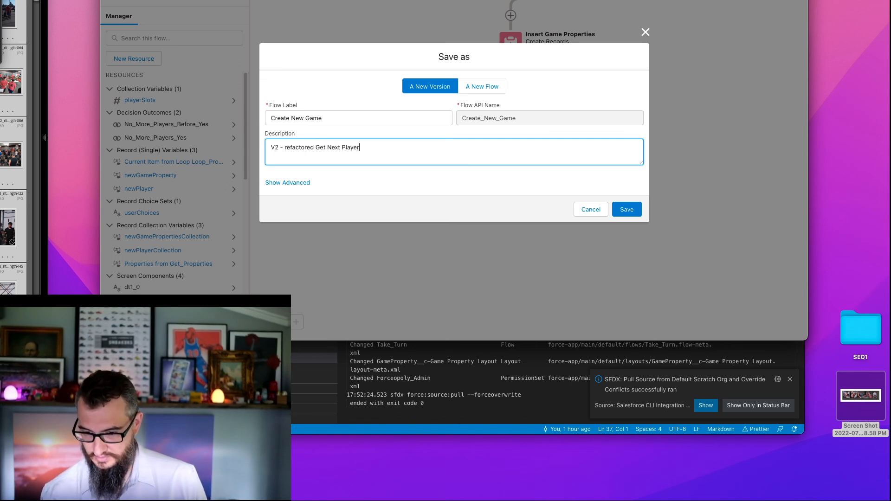
double_click(335, 147)
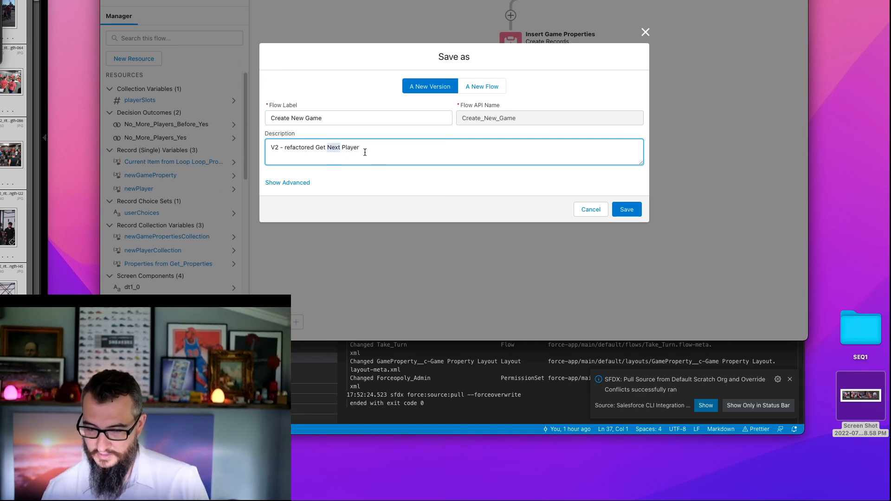
click(455, 145)
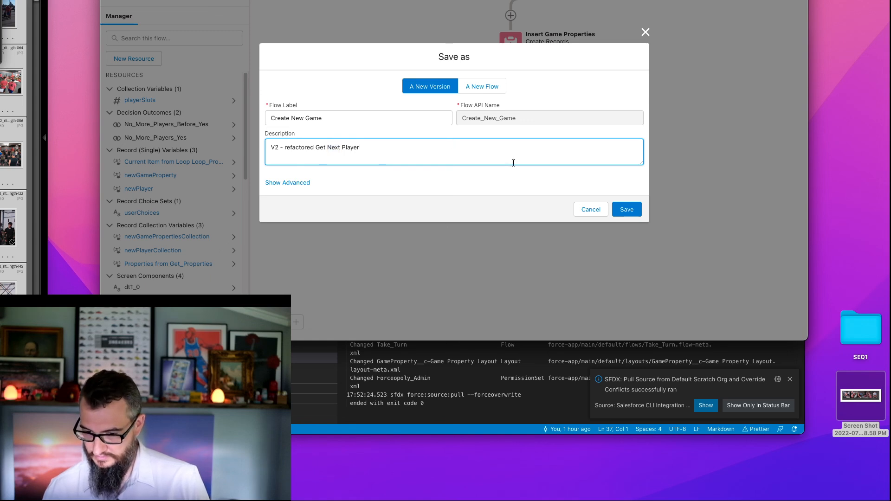
text(to Subflow)
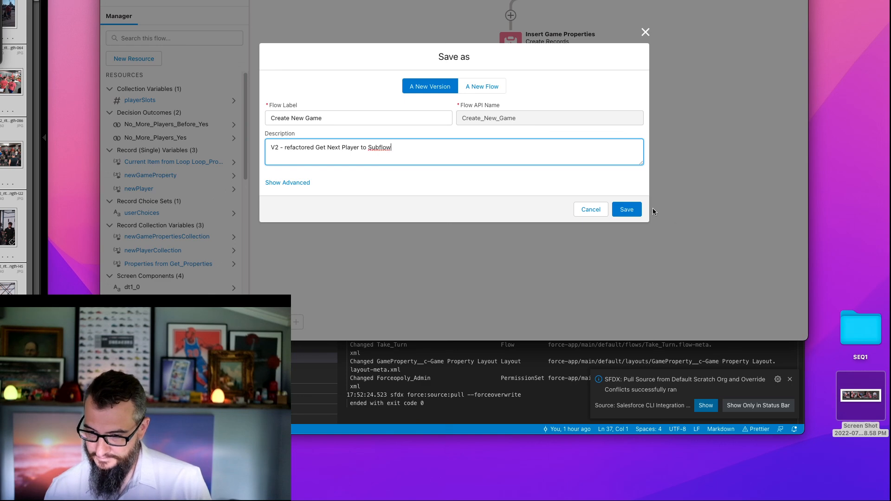
click(628, 209)
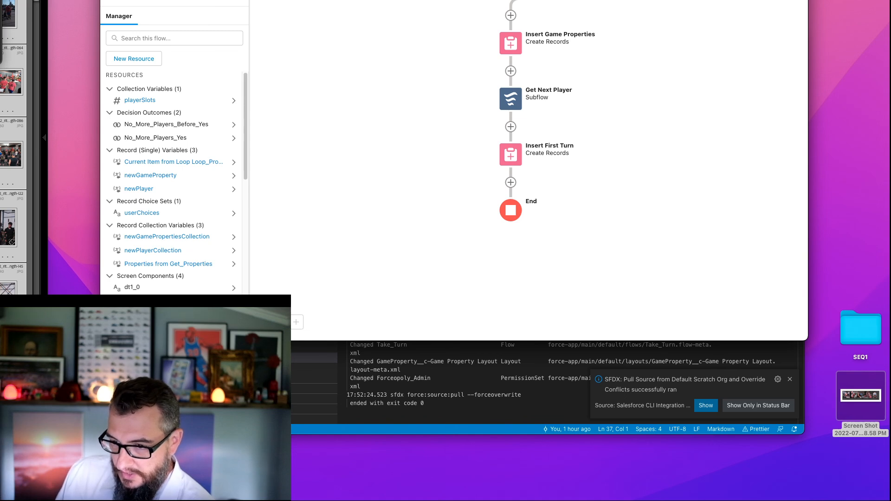
- Switch to the turn-taking flow and review its path down to the End Turn Decisions element
click(439, 0)
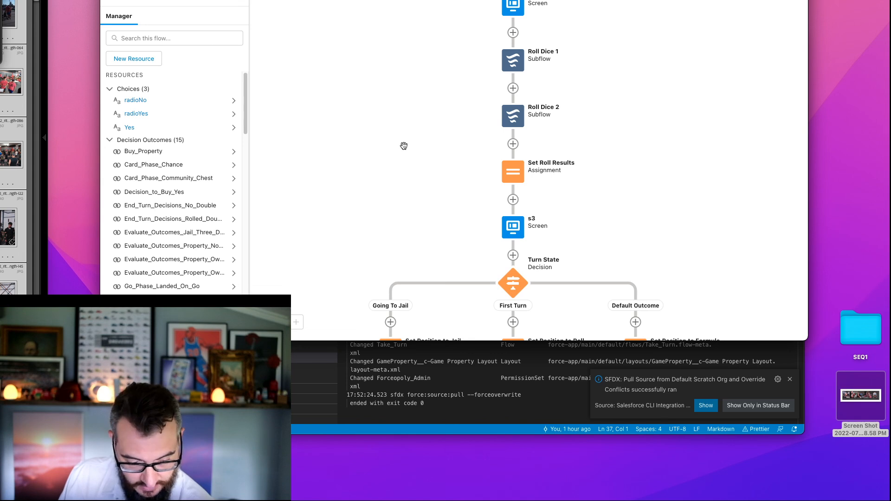
drag(405, 157, 404, 89)
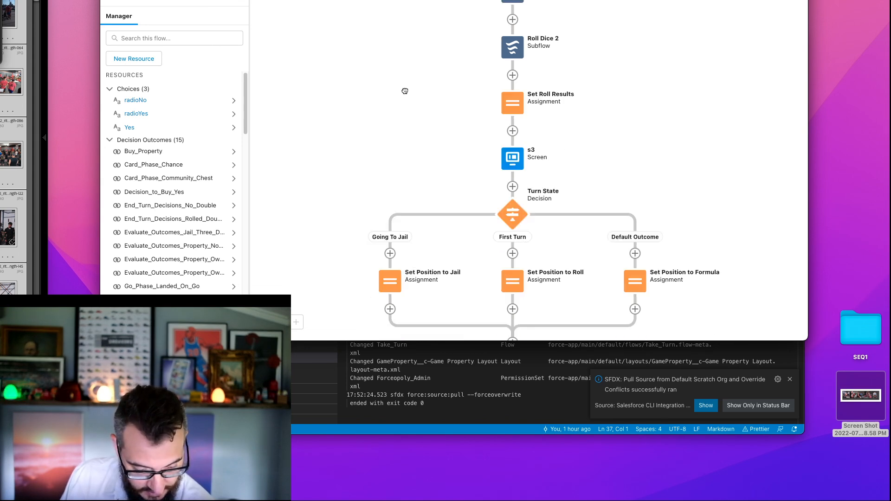
scroll(402, 120, down, 8)
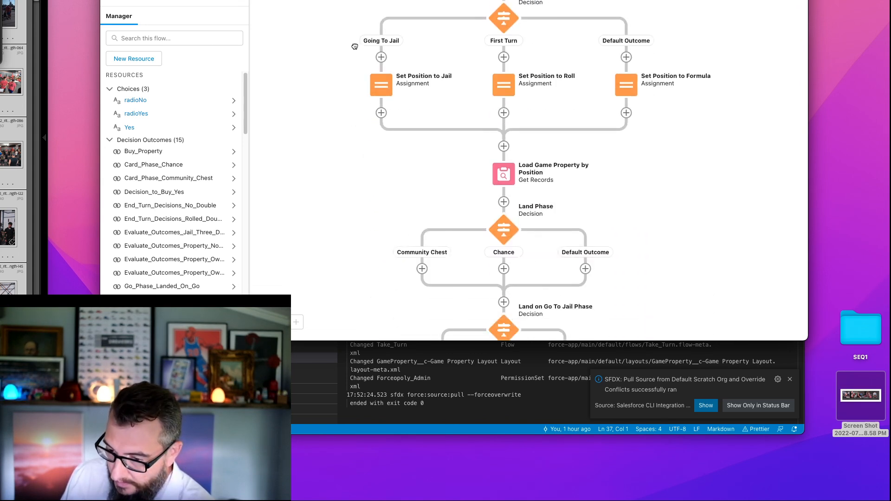
scroll(354, 167, down, 20)
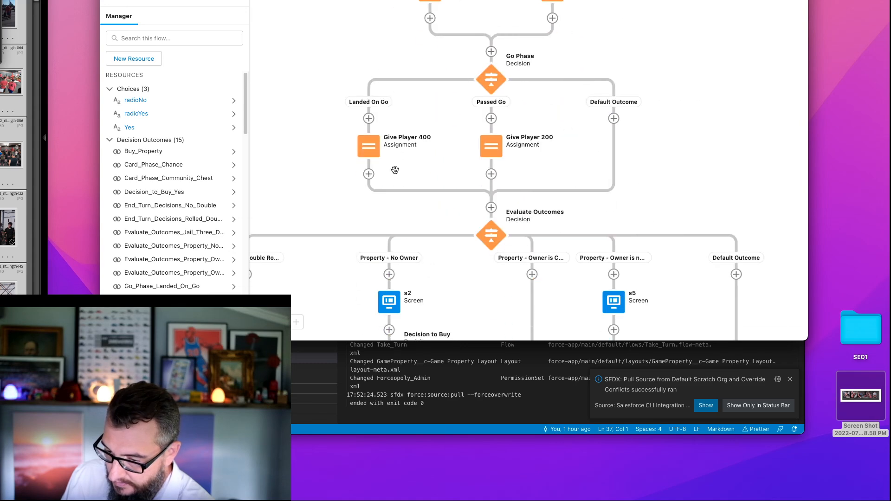
scroll(452, 191, down, 20)
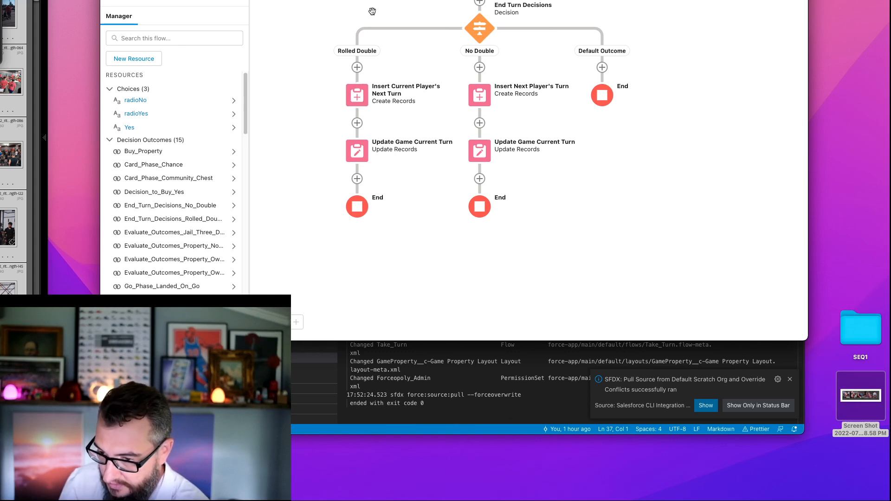
drag(368, 16, 372, 44)
scroll(434, 100, up, 3)
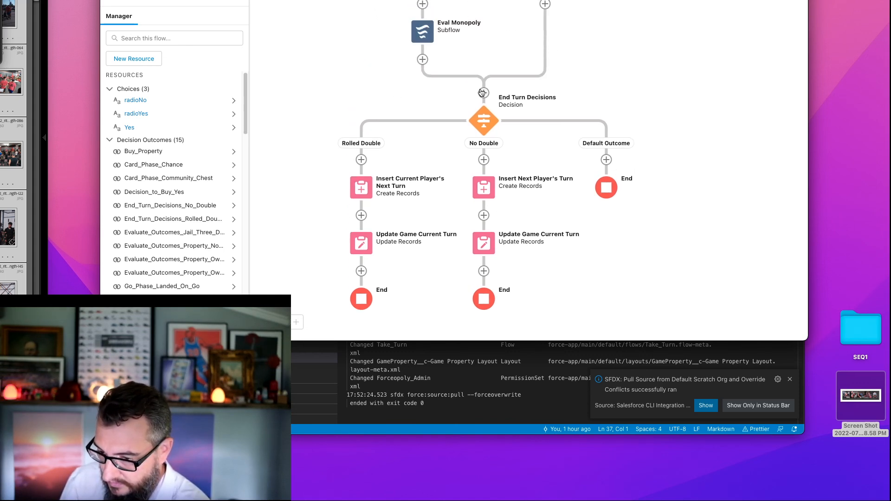
scroll(499, 145, up, 2)
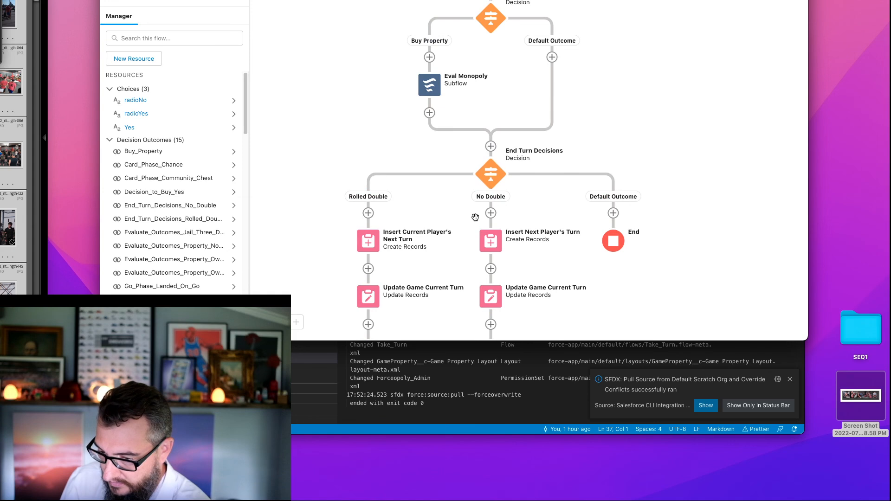
click(491, 147)
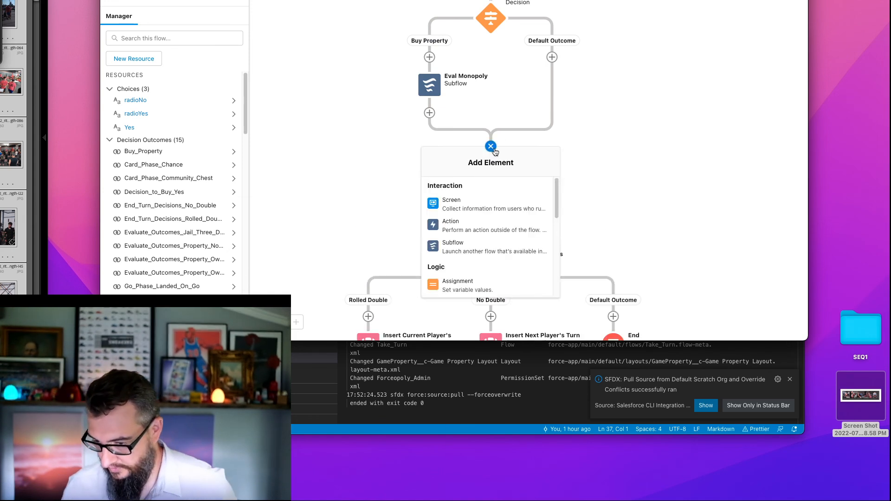
click(441, 246)
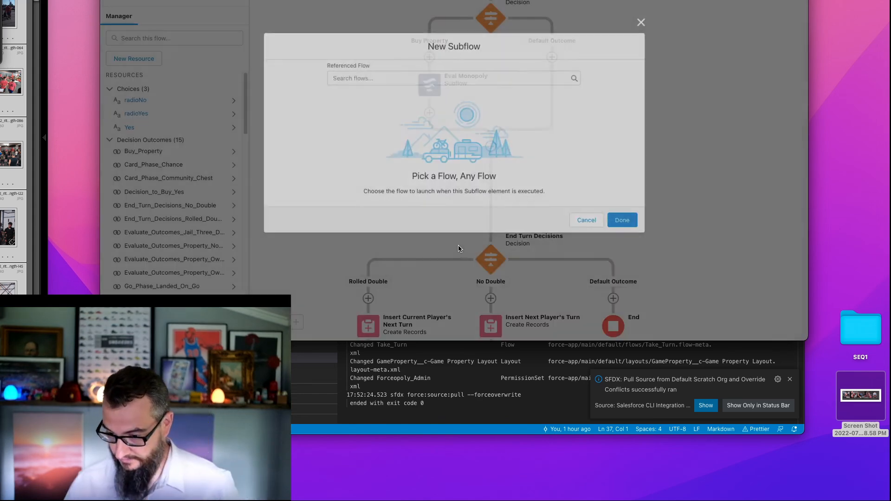
click(367, 76)
text(get)
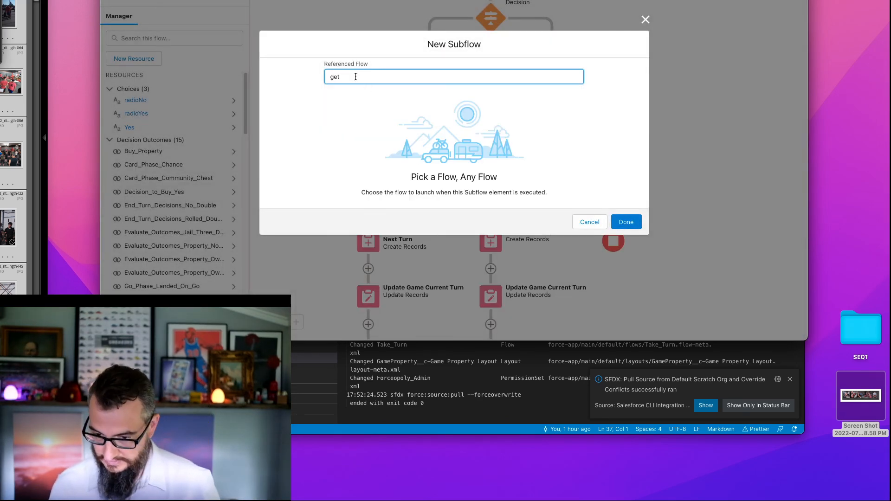
key(super+a)
key(BackSpace)
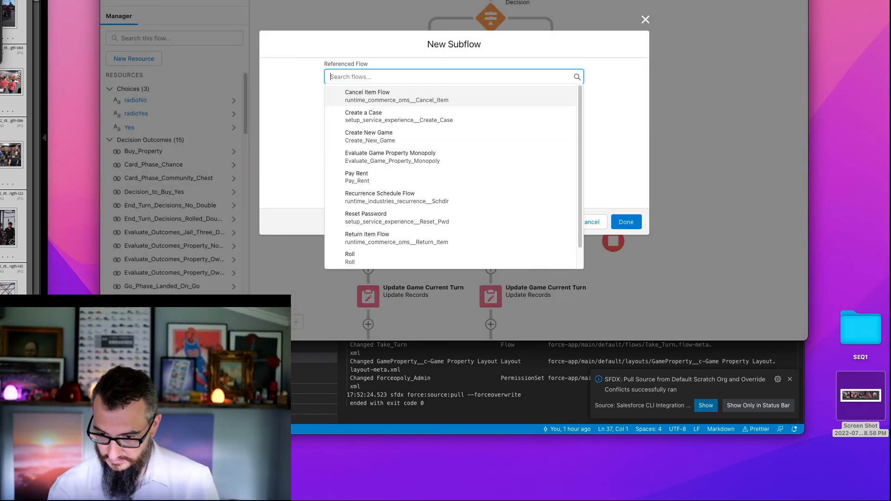
text(ne)
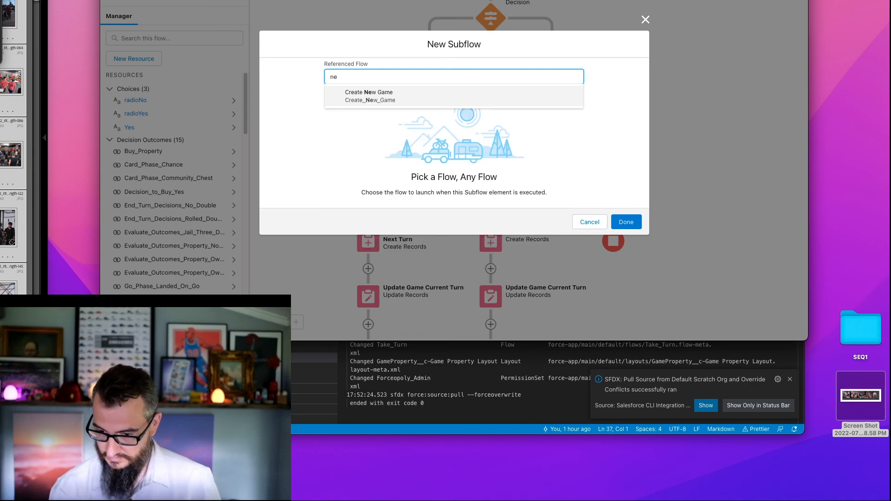
click(589, 222)
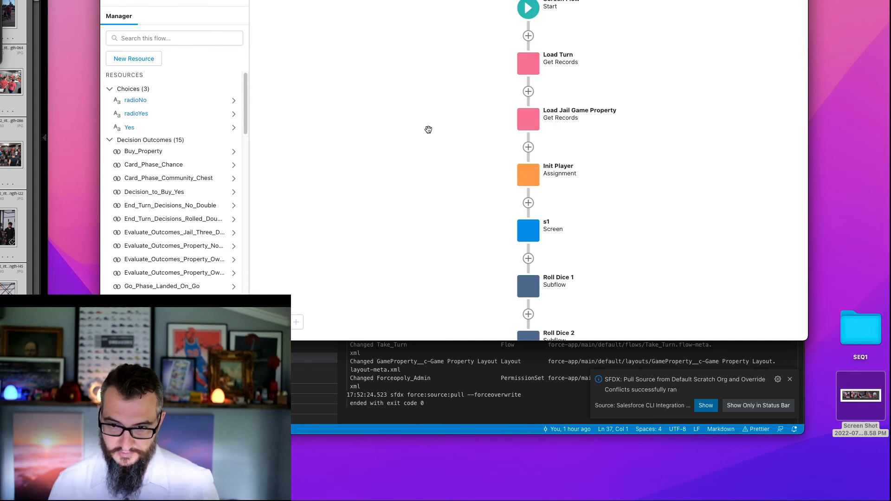
- Add a Subflow element referencing the Get Next Player flow directly before the End Turn Decisions element
scroll(376, 148, down, 5)
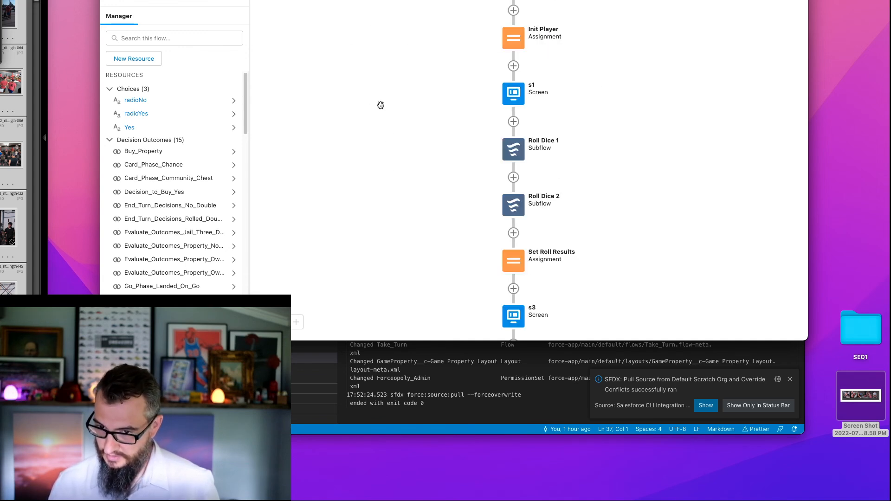
scroll(376, 188, down, 20)
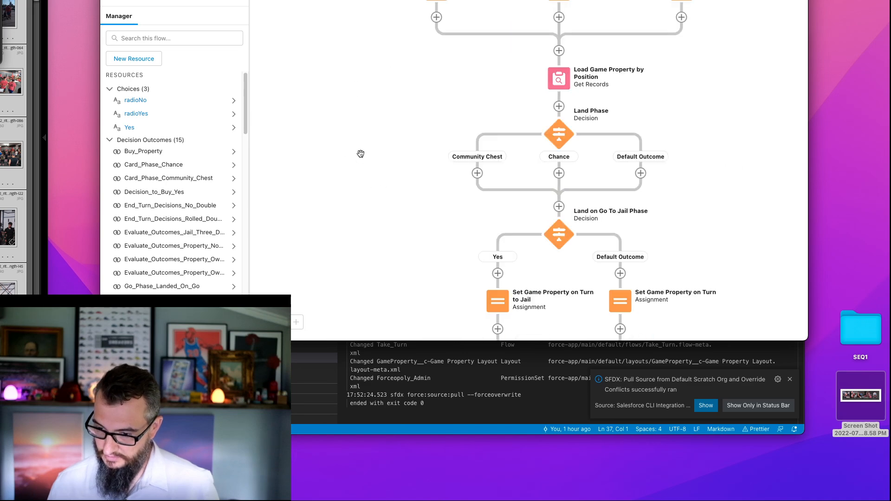
scroll(357, 139, down, 8)
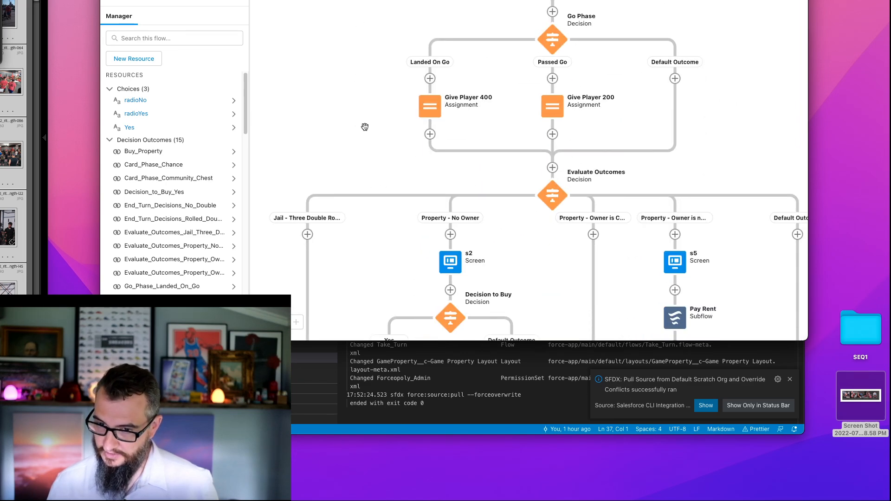
scroll(366, 130, down, 15)
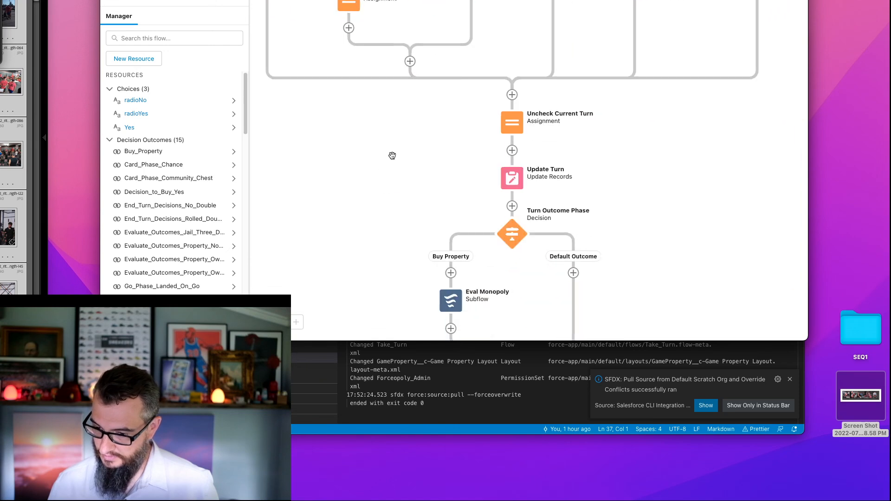
scroll(394, 149, down, 4)
scroll(382, 179, down, 5)
scroll(383, 100, down, 2)
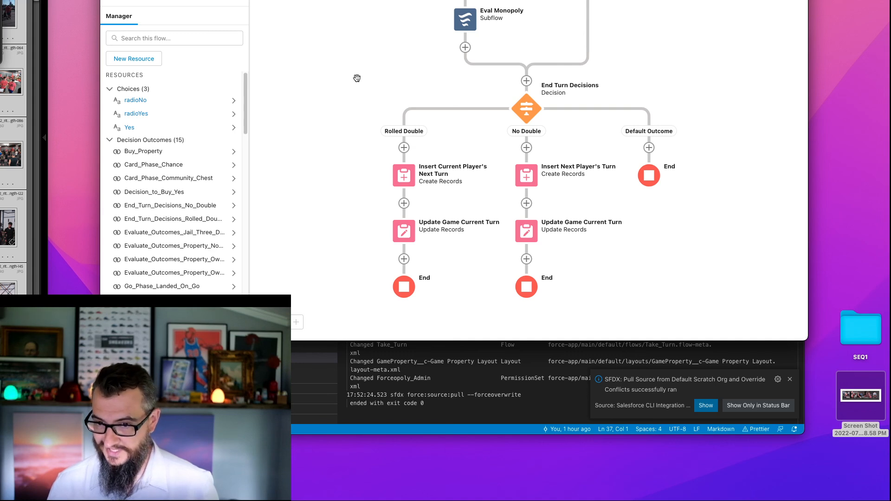
scroll(342, 39, down, 2)
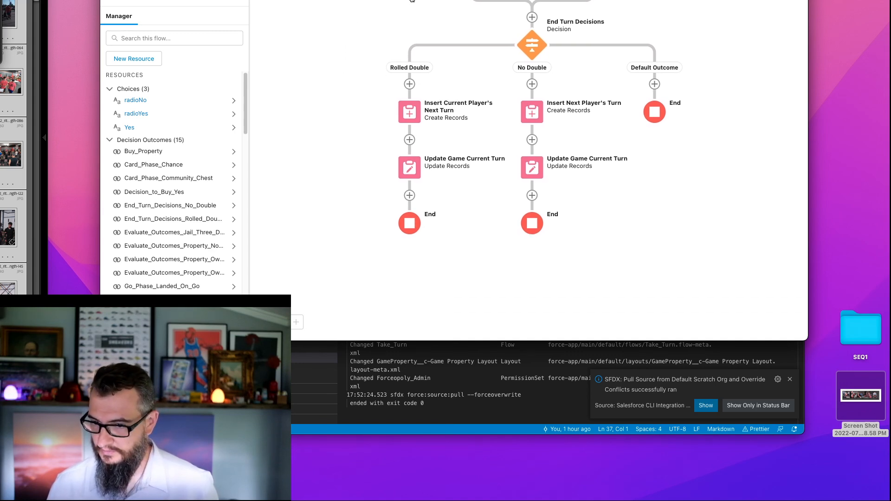
drag(397, 21, 388, 91)
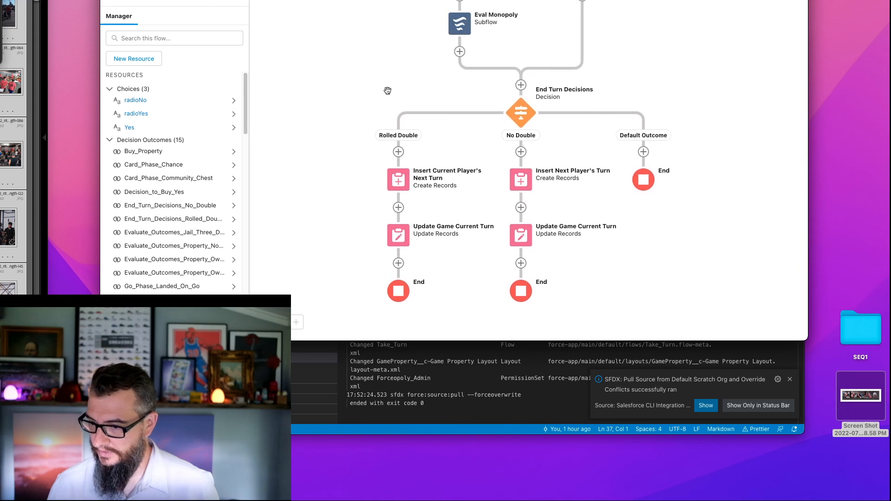
click(521, 86)
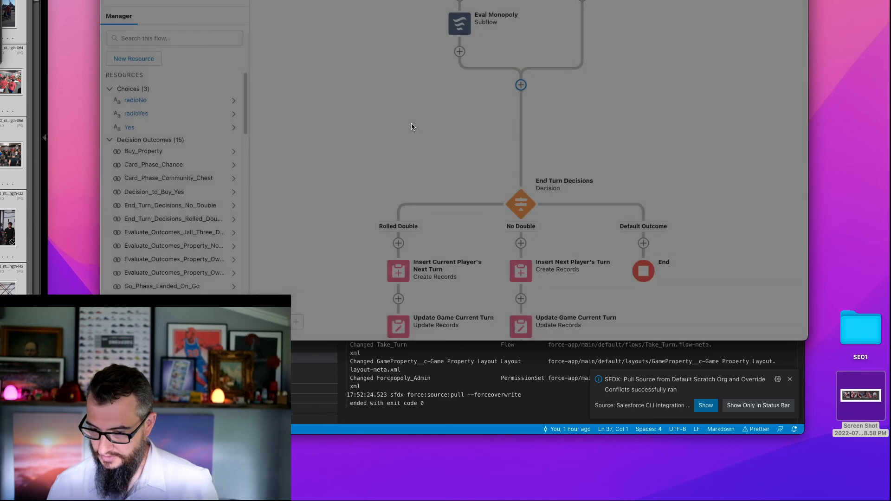
click(393, 80)
text(gety)
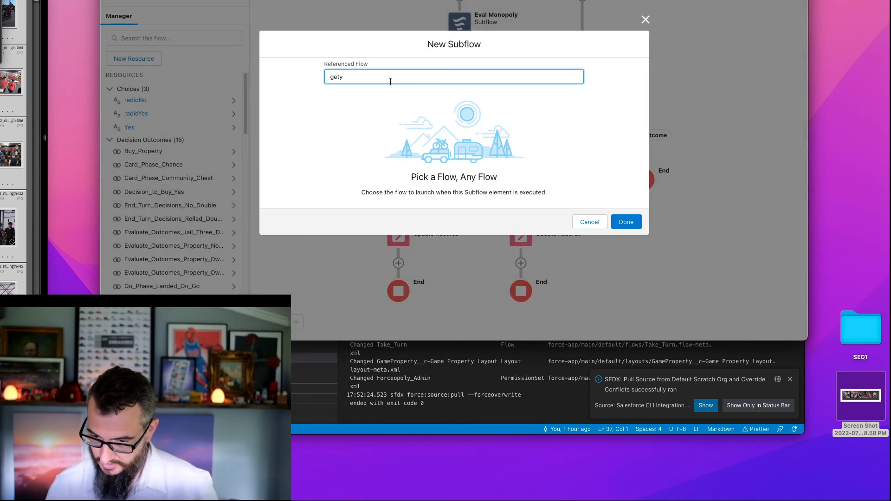
key(BackSpace)
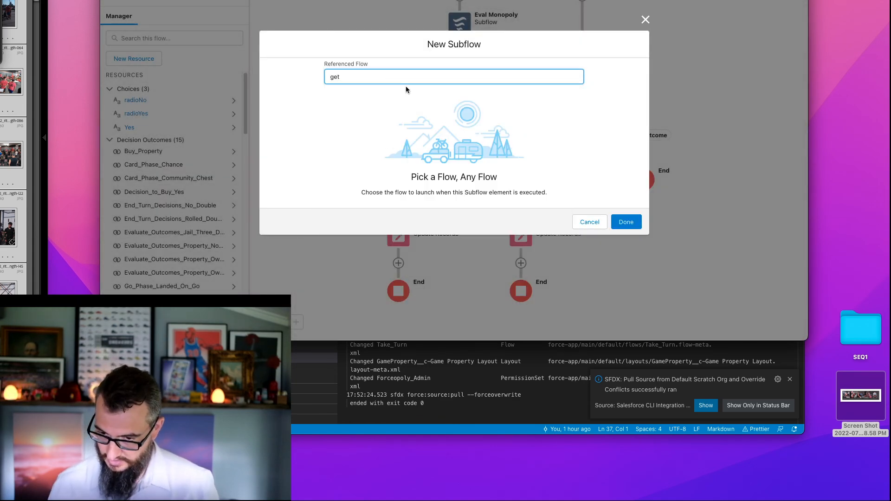
text(t)
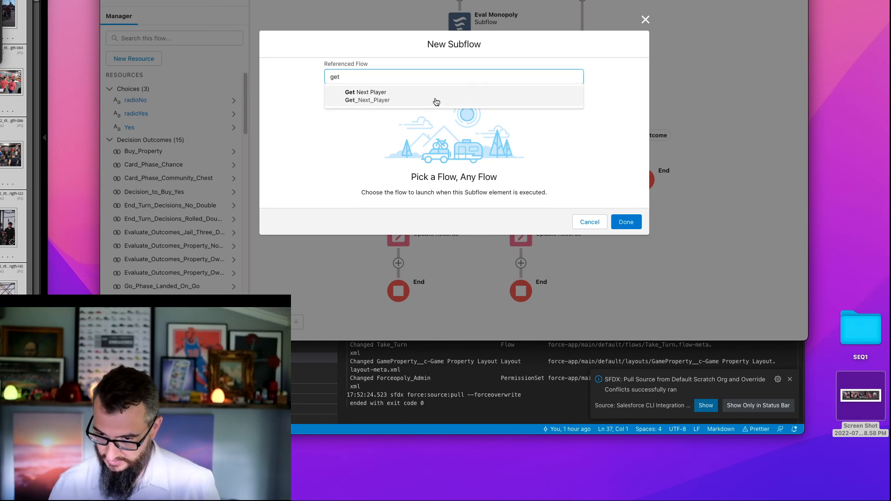
click(436, 95)
- Label the subflow element Get Next Player and pass the player record variable as its currentPlayer input
click(328, 99)
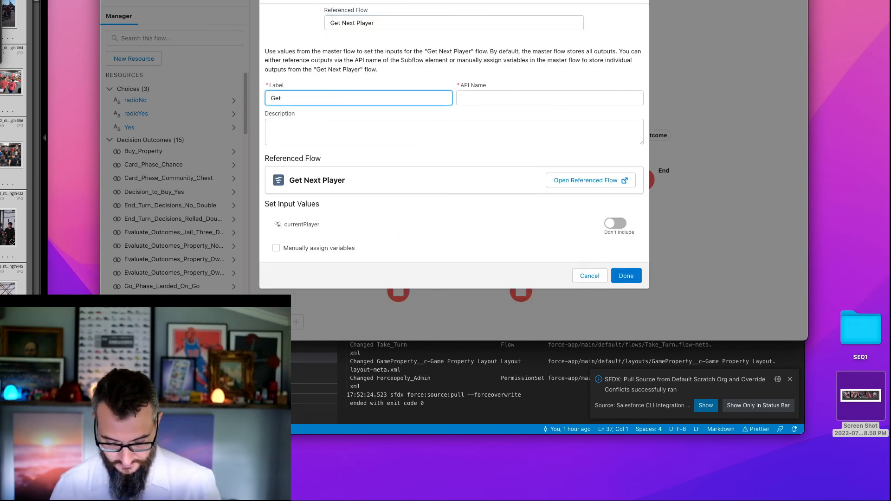
text(Get Next Player)
key(Tab)
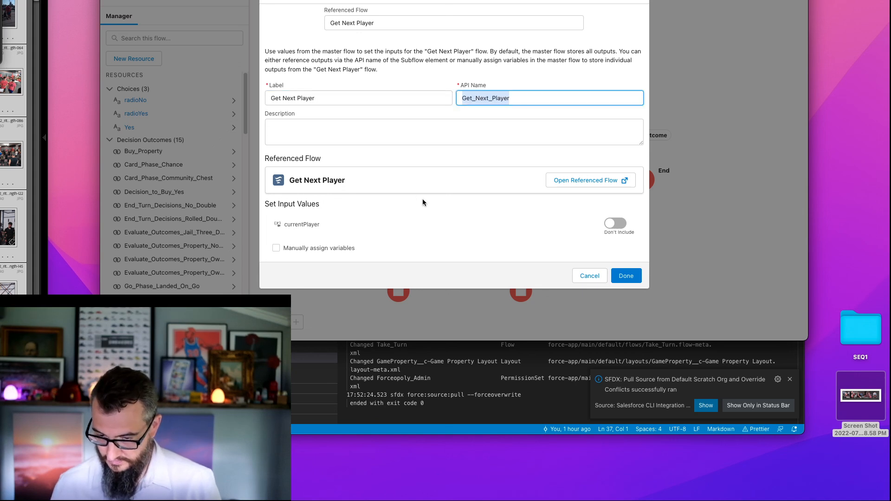
click(615, 224)
click(366, 237)
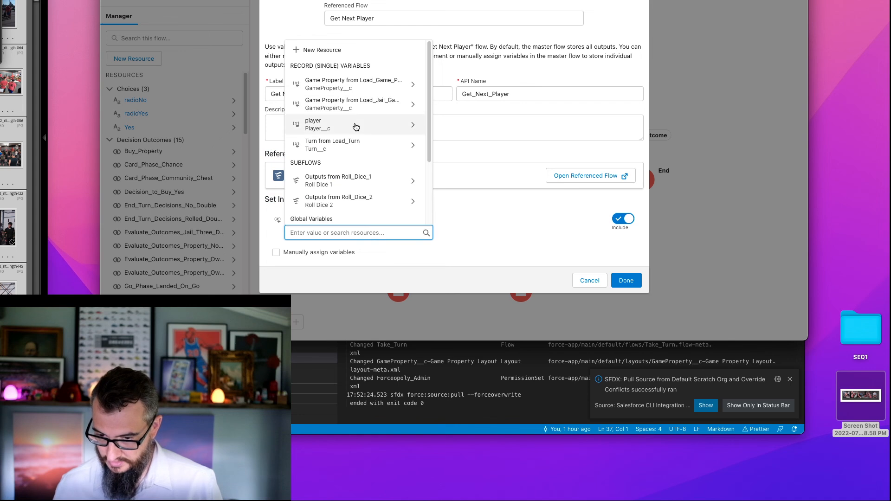
click(357, 124)
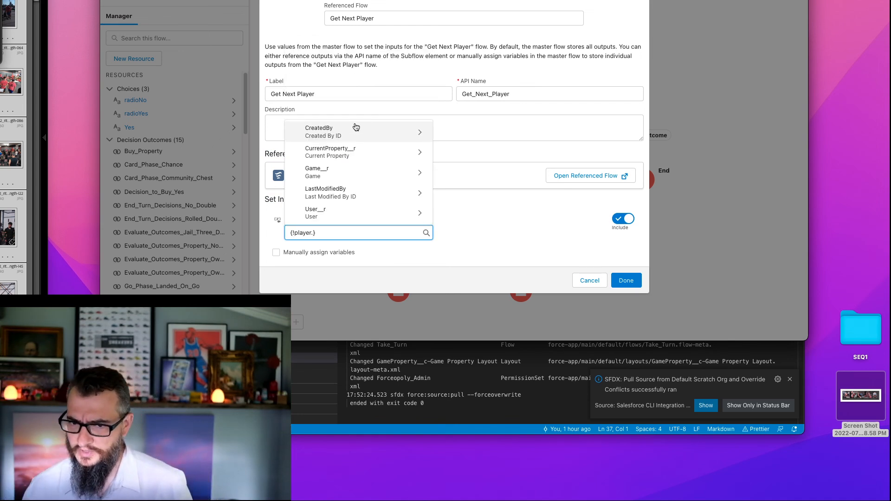
click(479, 209)
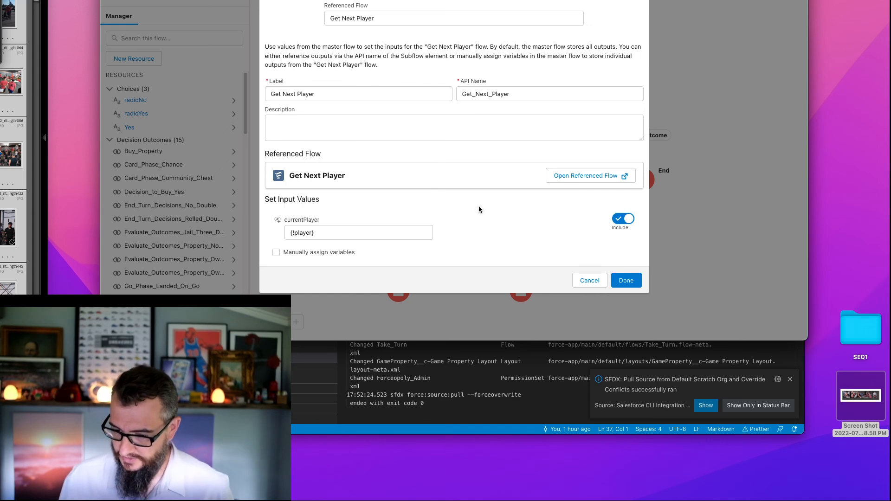
click(626, 280)
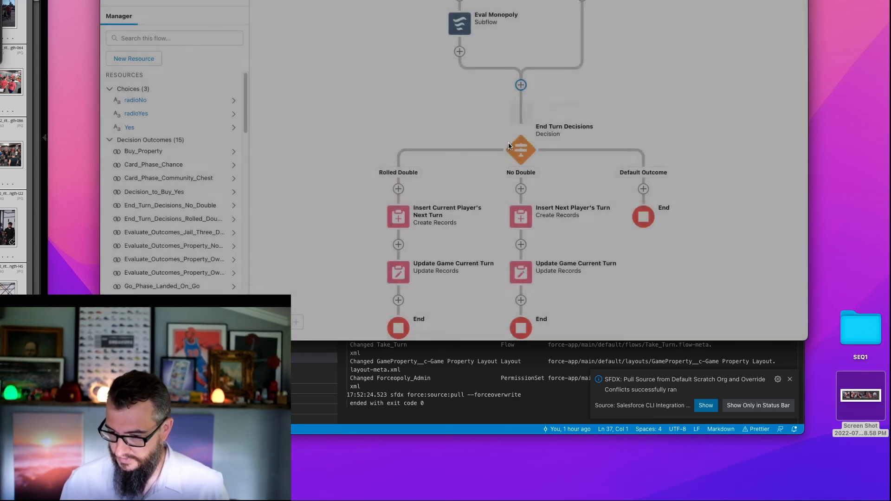
- Add a further assignment row to the Init Player element targeting the player record variable's Sequence field
scroll(386, 54, up, 15)
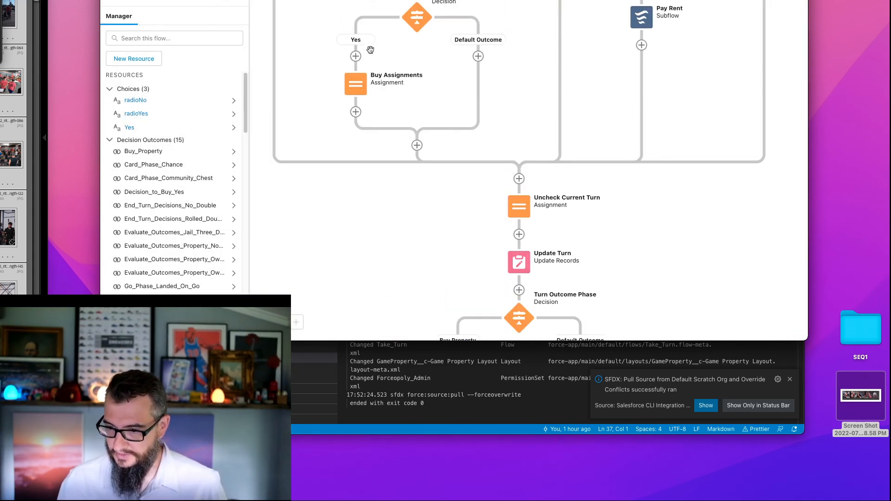
scroll(363, 81, up, 20)
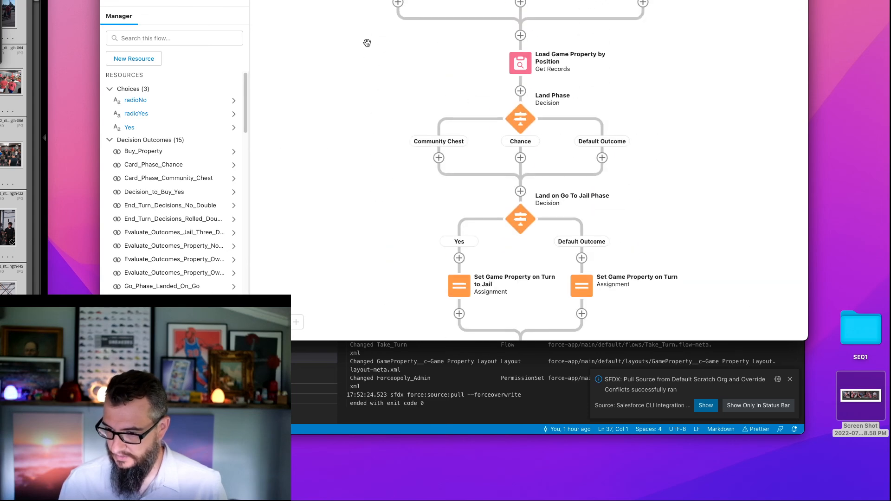
scroll(470, 57, up, 20)
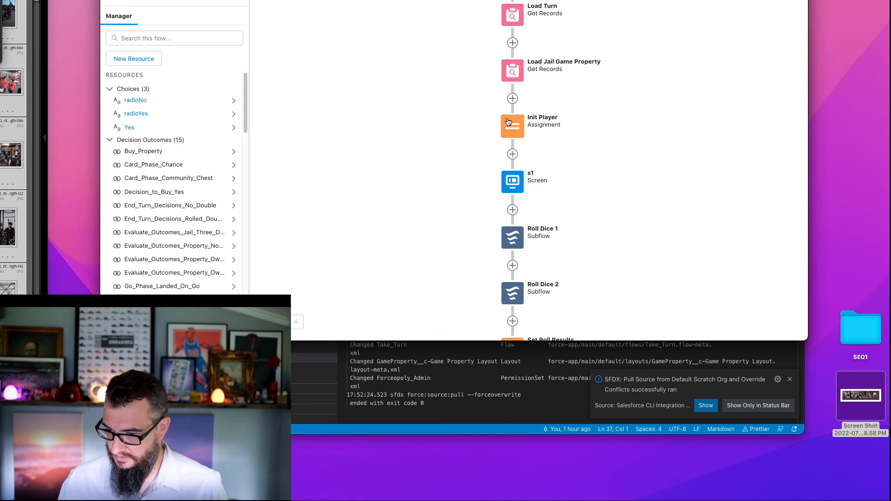
double_click(508, 122)
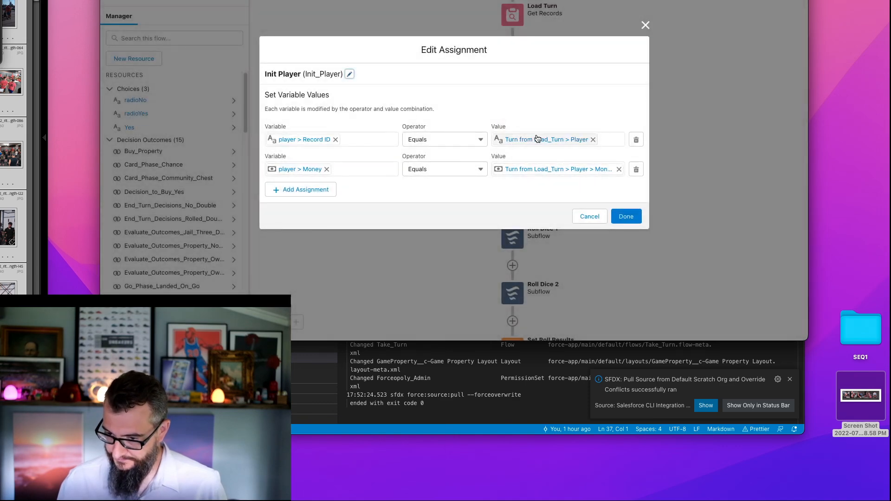
click(309, 190)
click(310, 185)
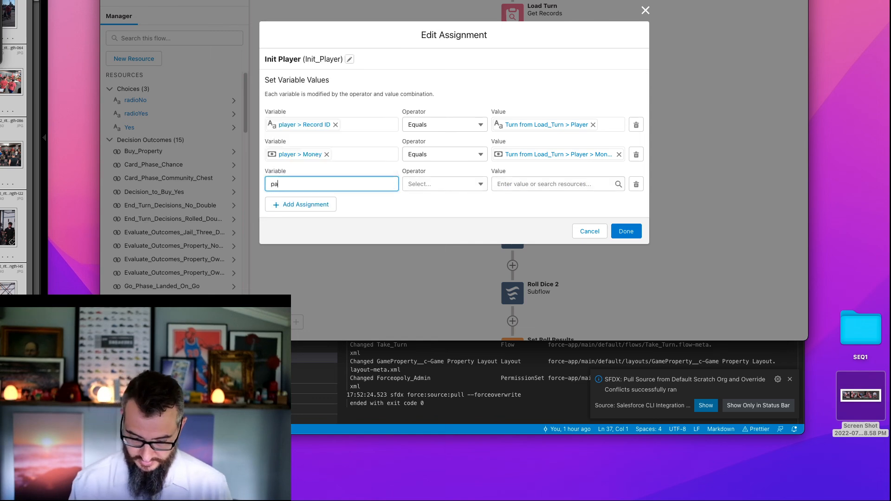
text(player)
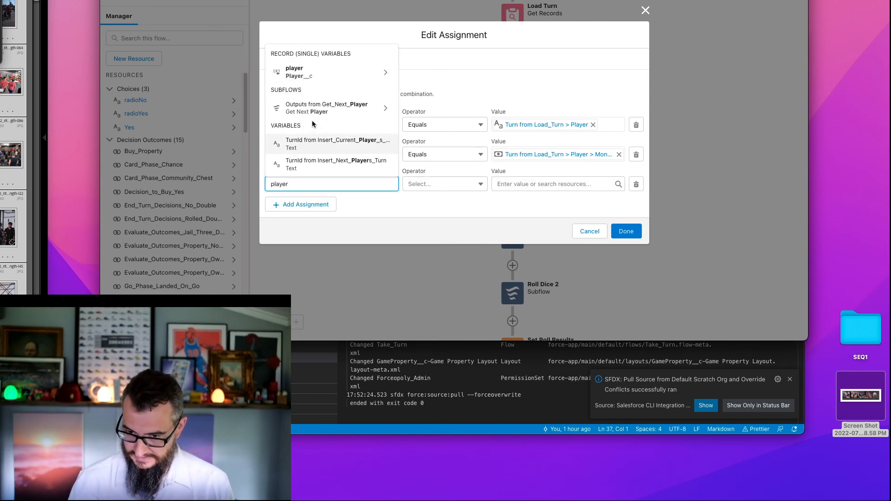
click(337, 71)
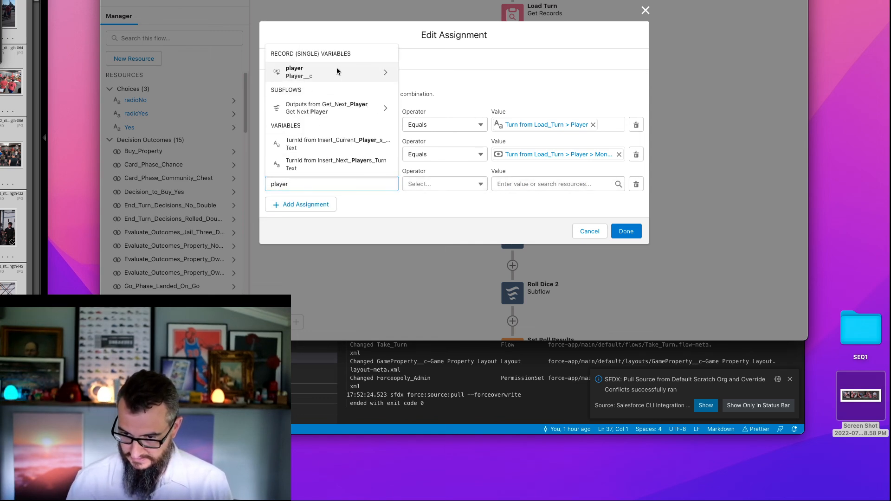
text(Seq)
click(316, 168)
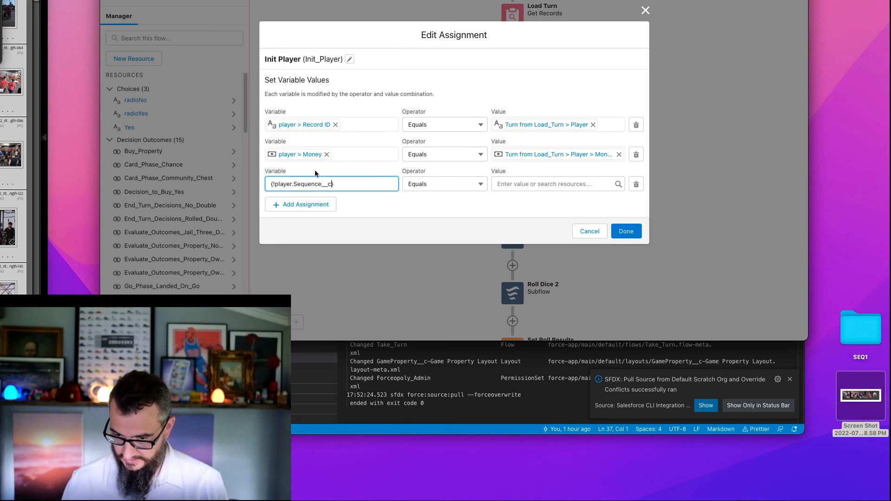
- Set the player Sequence assignment's value to the Sequence of the Player from Load_Turn and accept the Init Player changes
click(541, 186)
text(load)
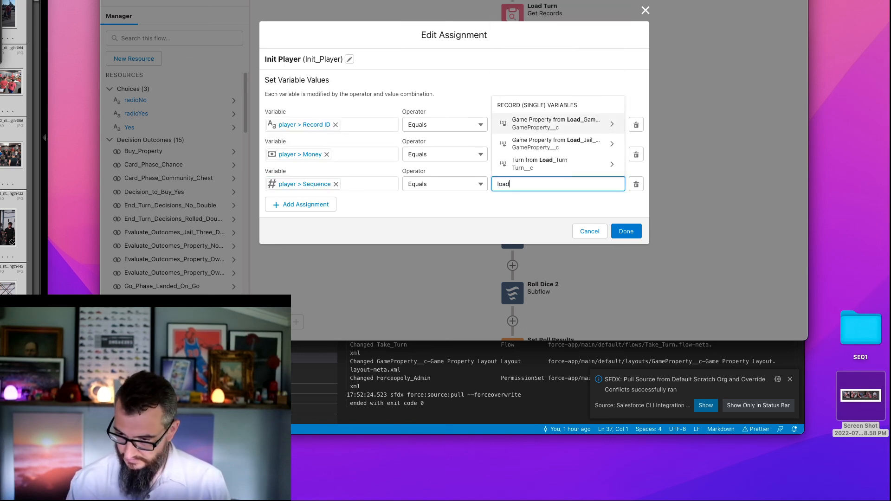
click(539, 165)
text(play)
click(529, 145)
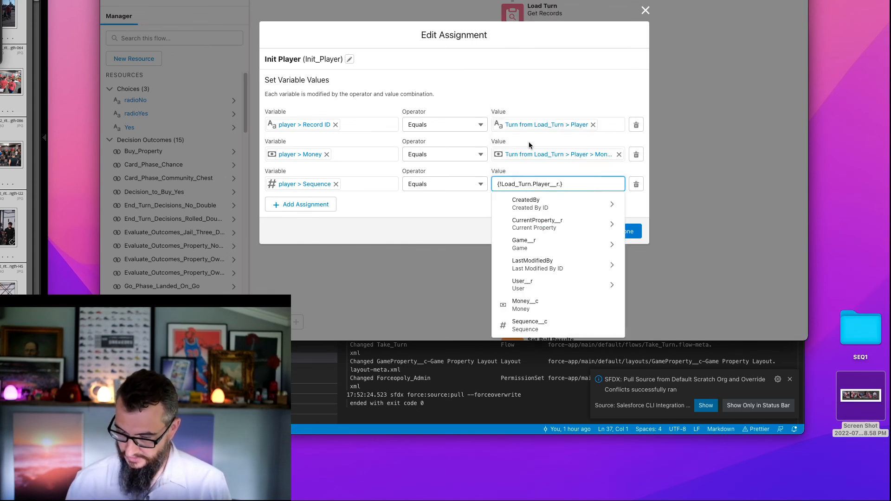
text(se)
click(524, 224)
click(637, 233)
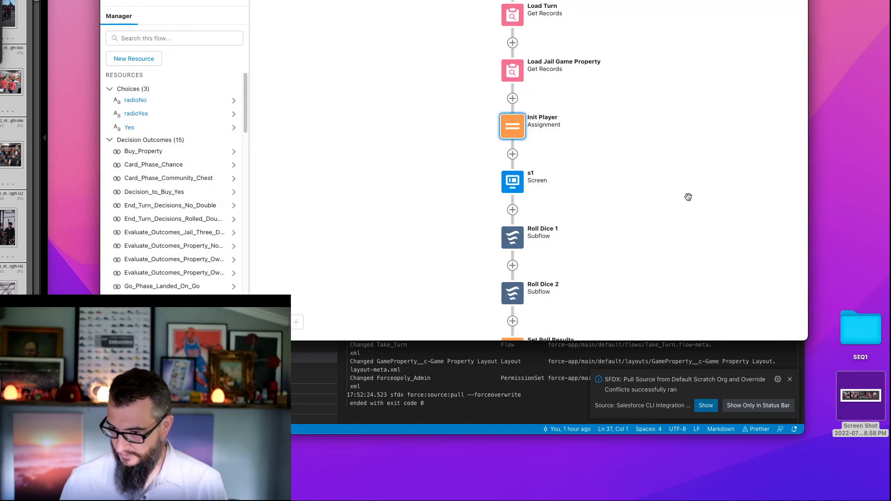
- Add the Player__c field to the values set by the Insert Next Player's Turn element on the No Double path
scroll(688, 188, down, 15)
scroll(623, 231, down, 15)
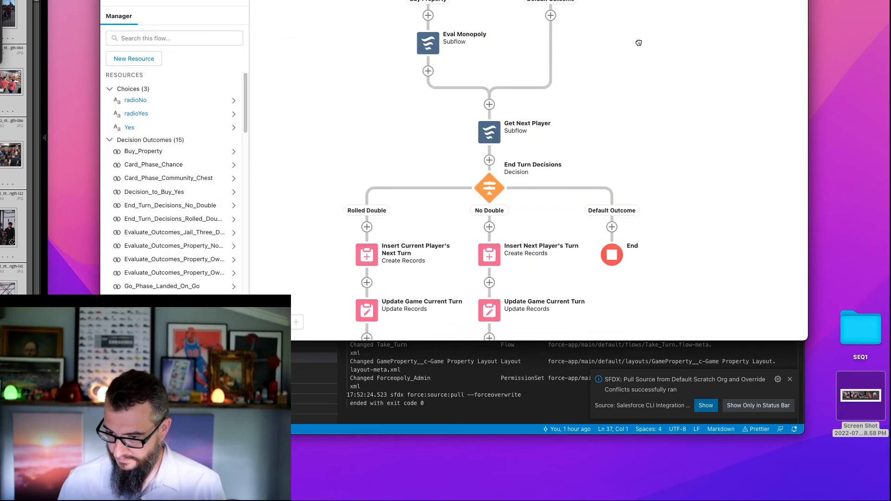
scroll(622, 173, down, 5)
scroll(489, 42, up, 2)
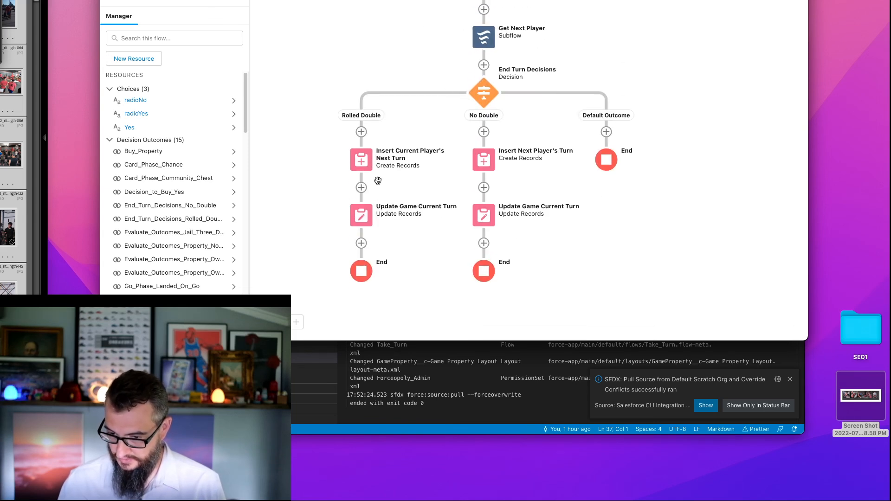
double_click(483, 158)
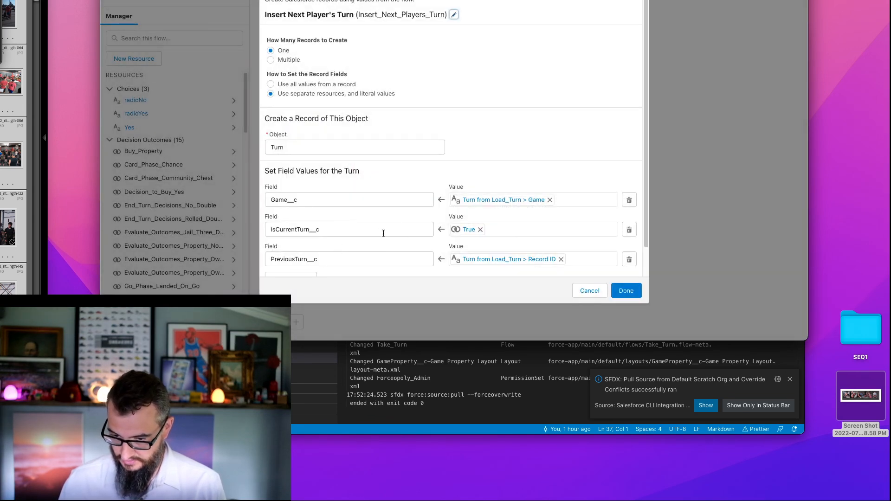
scroll(371, 237, down, 2)
click(290, 249)
click(329, 256)
text(player)
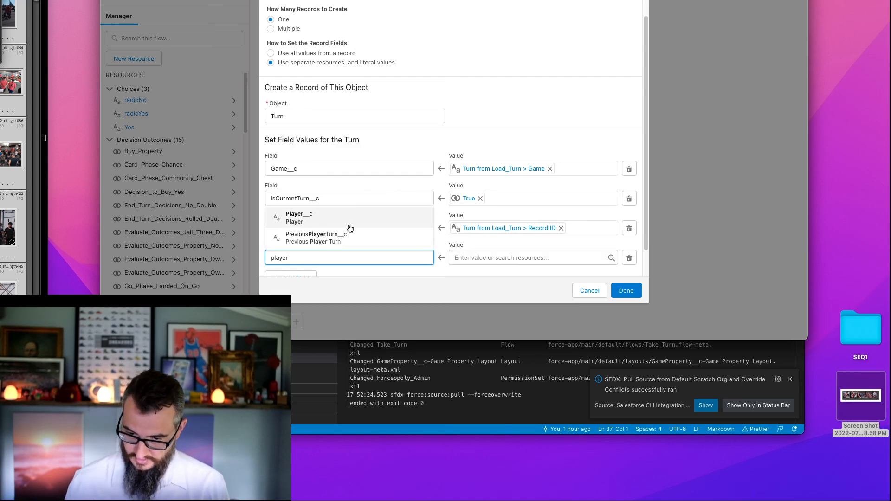
click(345, 220)
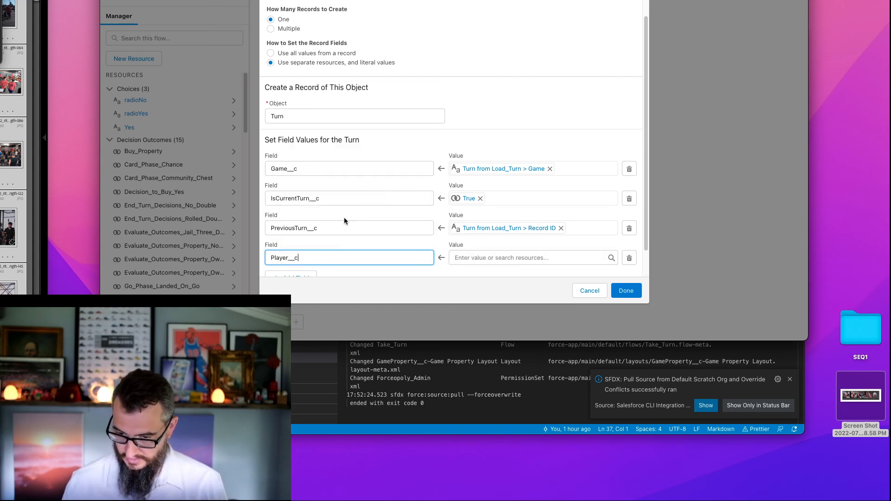
- Set the Player__c value to the Id of nextPlayer from the Get_Next_Player outputs and accept the Insert Next Player's Turn changes
click(496, 258)
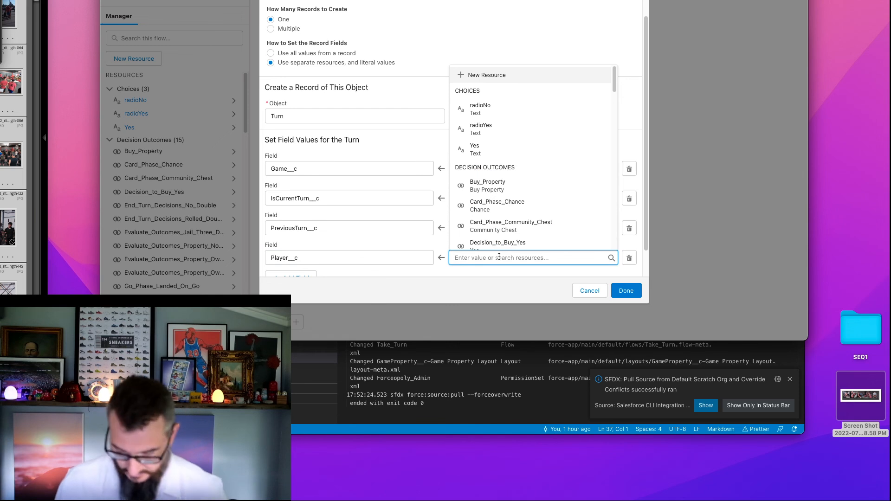
text(get)
click(508, 247)
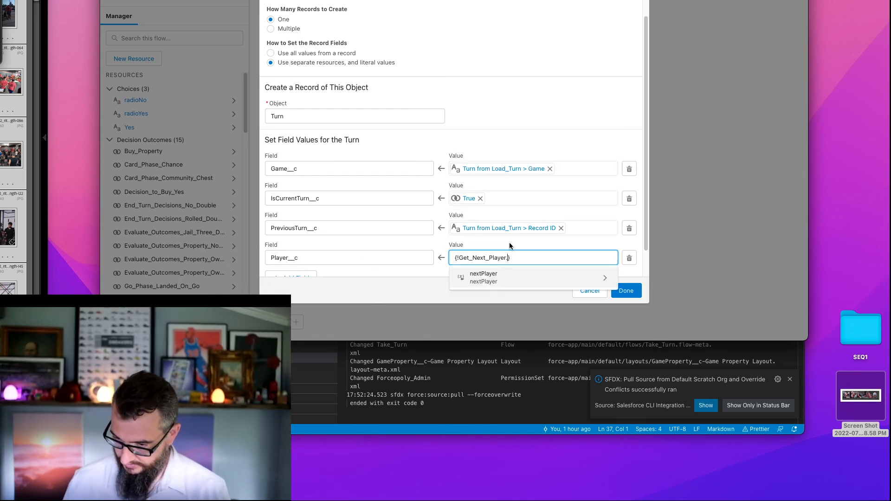
click(500, 274)
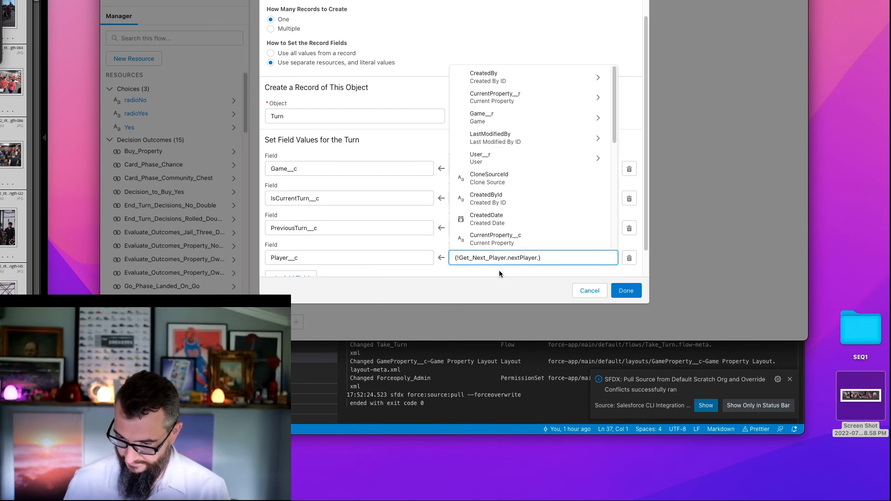
text(Id)
click(495, 216)
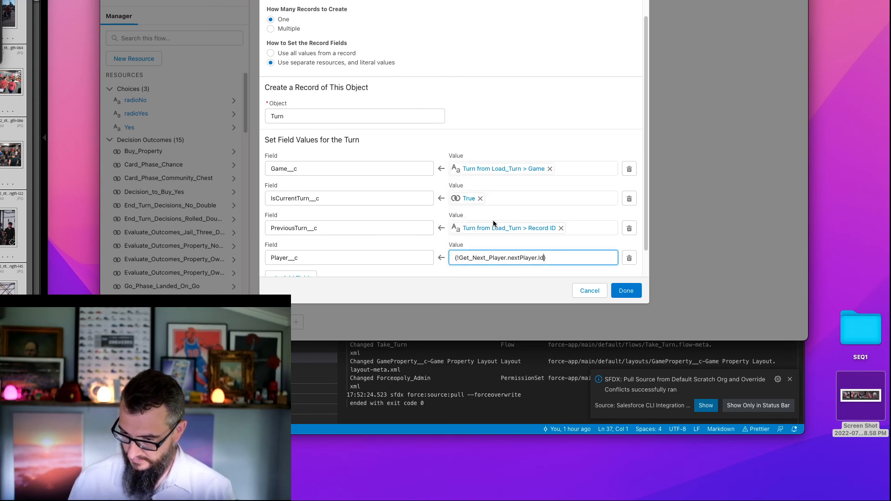
click(514, 286)
scroll(490, 128, down, 1)
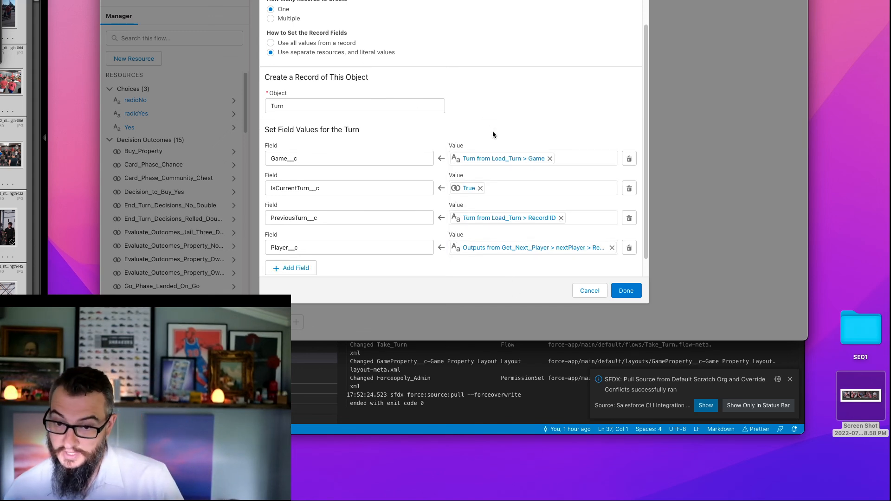
scroll(493, 135, down, 1)
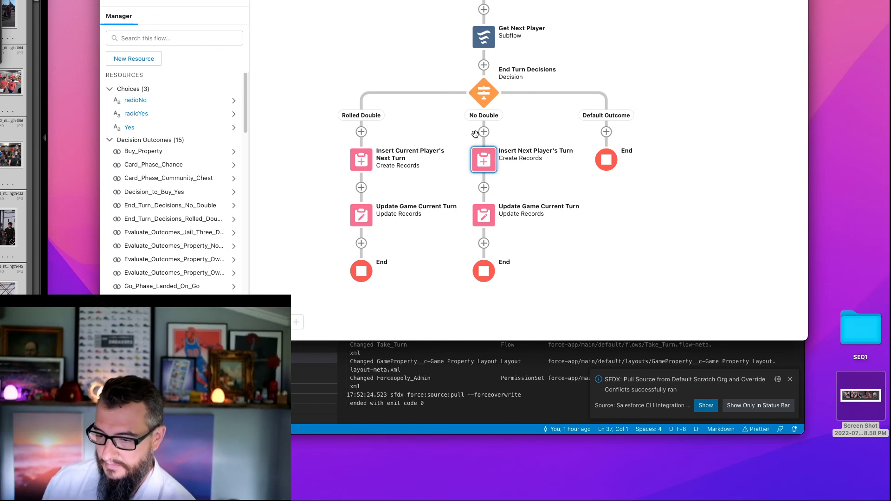
- Review the field values set by the Insert Current Player's Next Turn element on the Rolled Double path
double_click(363, 163)
scroll(311, 233, down, 3)
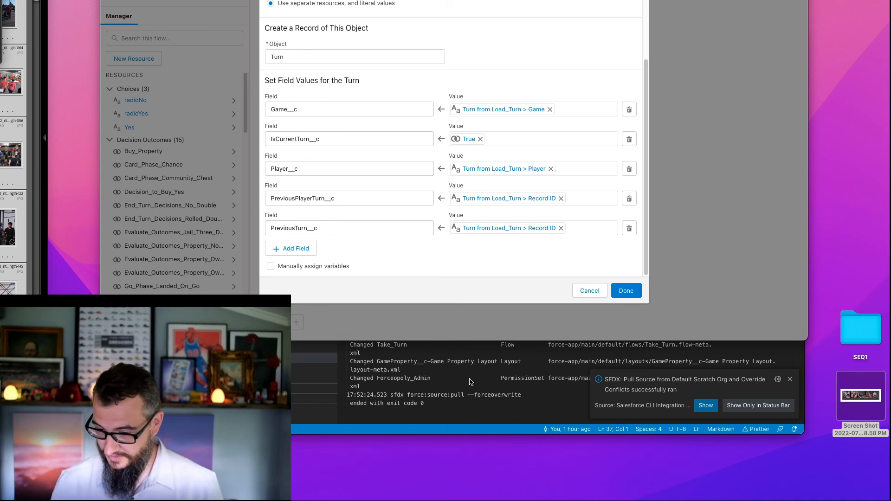
click(626, 291)
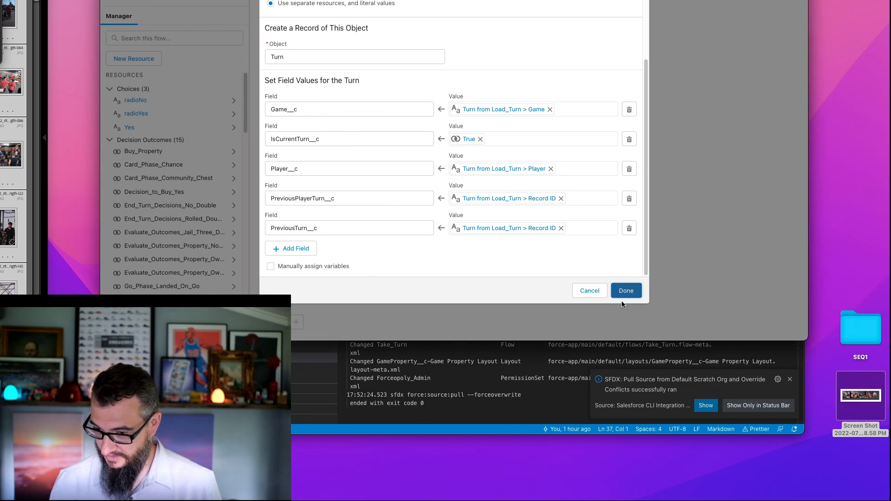